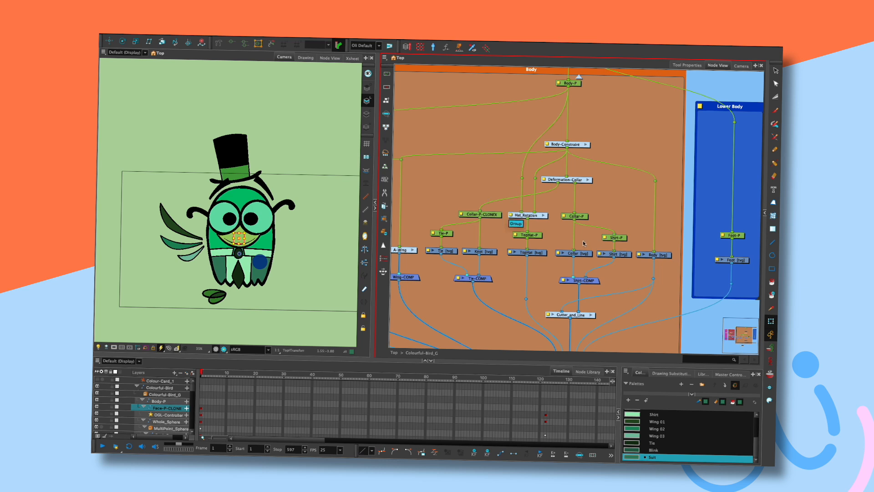
Open the Body-Constraint group from the Body section of the bird's node network
scroll(583, 243, "down", 3)
left_click_drag(558, 226, 607, 216)
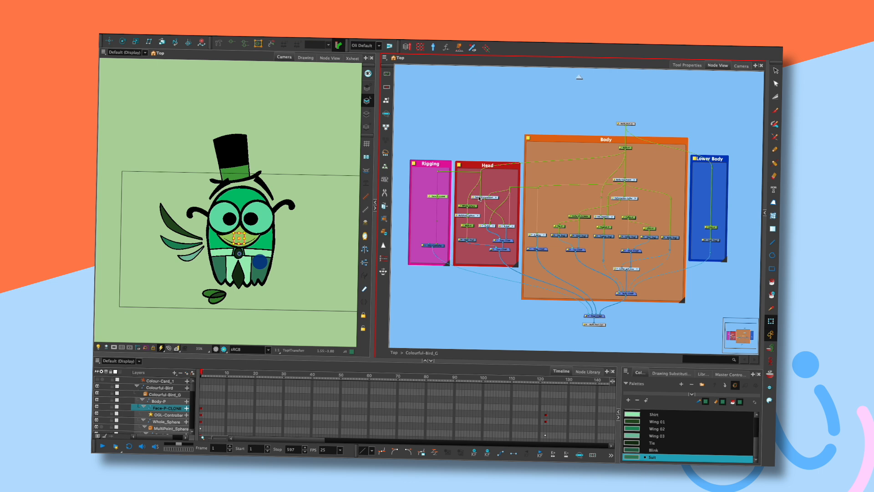
left_click(504, 318)
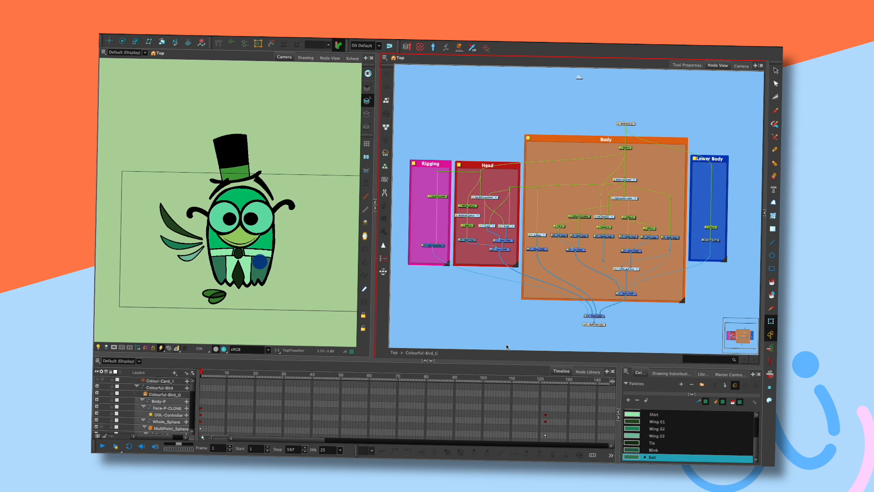
scroll(581, 279, "up", 3)
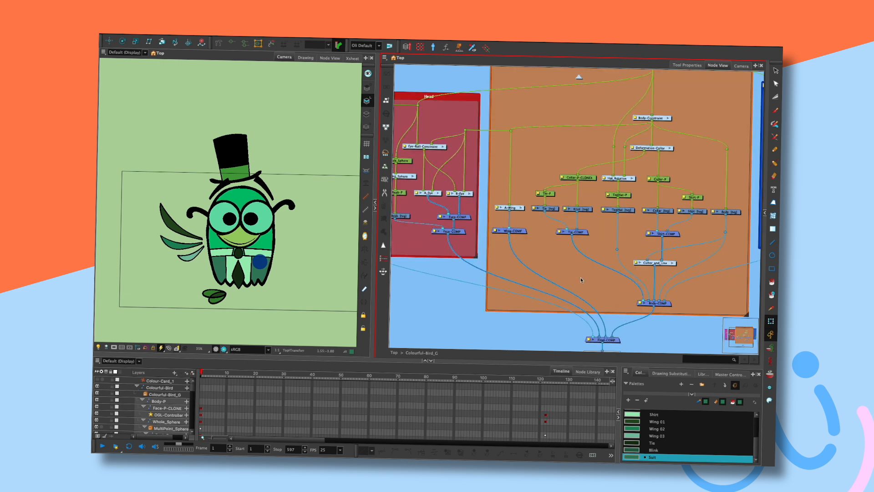
left_click_drag(629, 237, 565, 245)
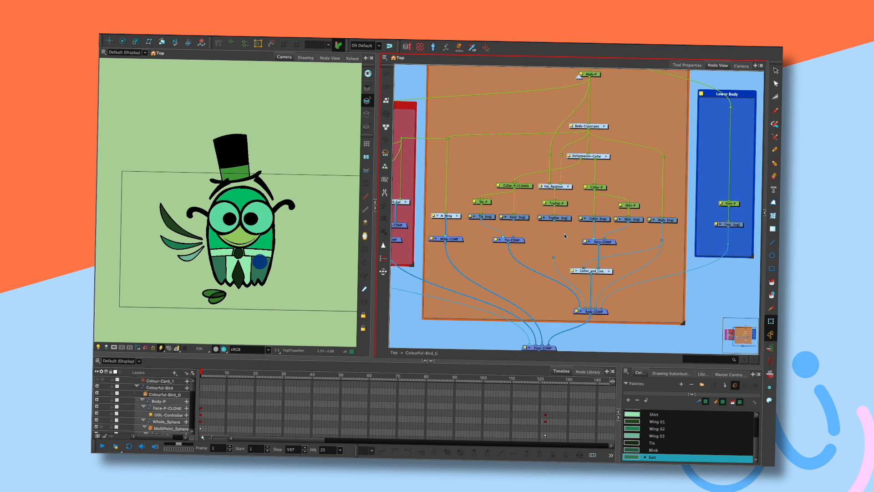
left_click(604, 127)
Rearrange the Body-Constraint nodes into two clear branches and route the face branch's incoming cables through a shared waypoint
mouse_move(578, 186)
left_mouse_down()
mouse_move(577, 173)
mouse_move(576, 191)
mouse_move(548, 207)
left_mouse_up()
mouse_move(610, 138)
left_mouse_down()
mouse_move(590, 126)
mouse_move(538, 124)
left_mouse_up()
left_click(578, 227)
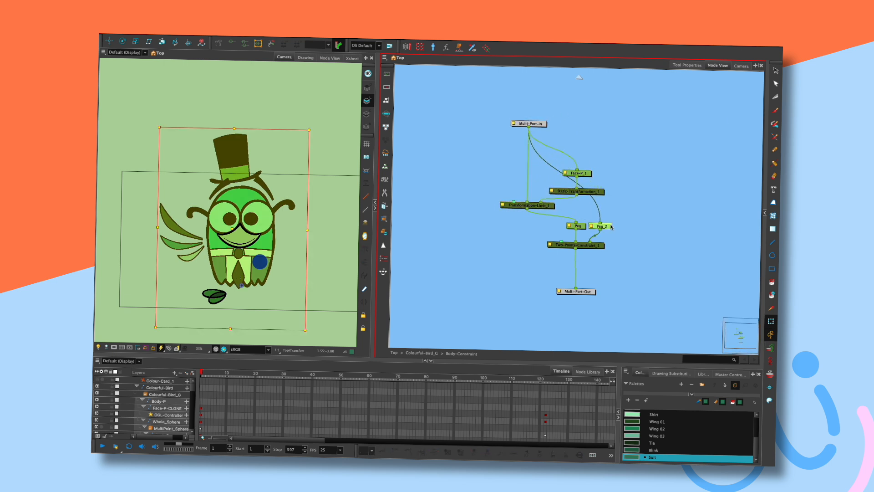
left_click_drag(578, 226, 530, 229)
mouse_move(597, 192)
left_mouse_down()
mouse_move(560, 192)
mouse_move(566, 172)
mouse_move(542, 170)
left_mouse_up()
left_click_drag(541, 123, 615, 117)
left_click_drag(566, 159, 529, 151)
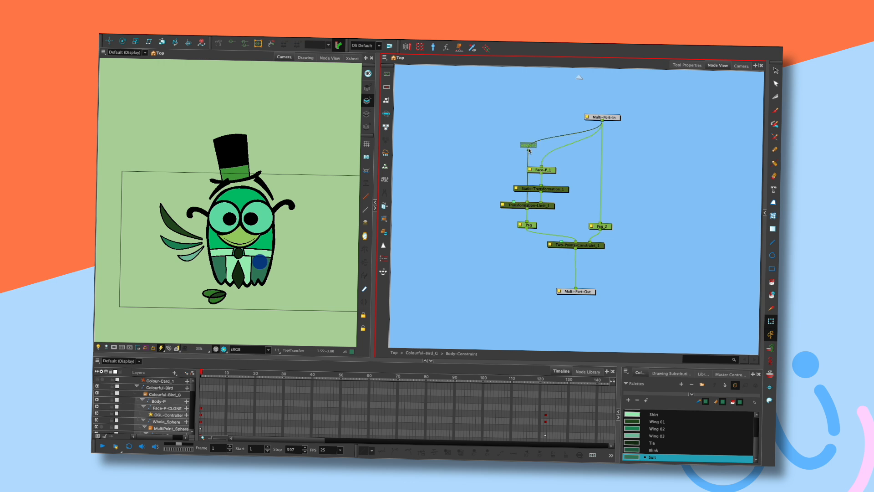
left_click(549, 169)
Rename the peg beneath the transformation limit node as Upper-NAIL
left_click(532, 226)
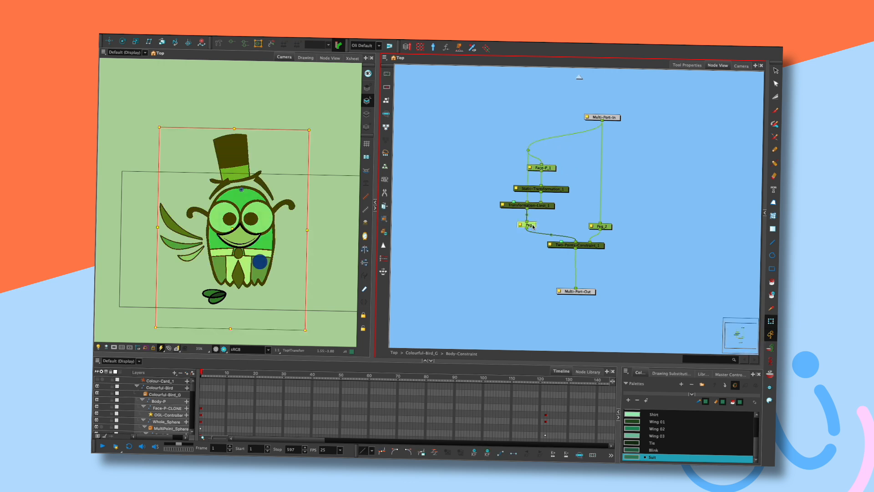
double_click(536, 225)
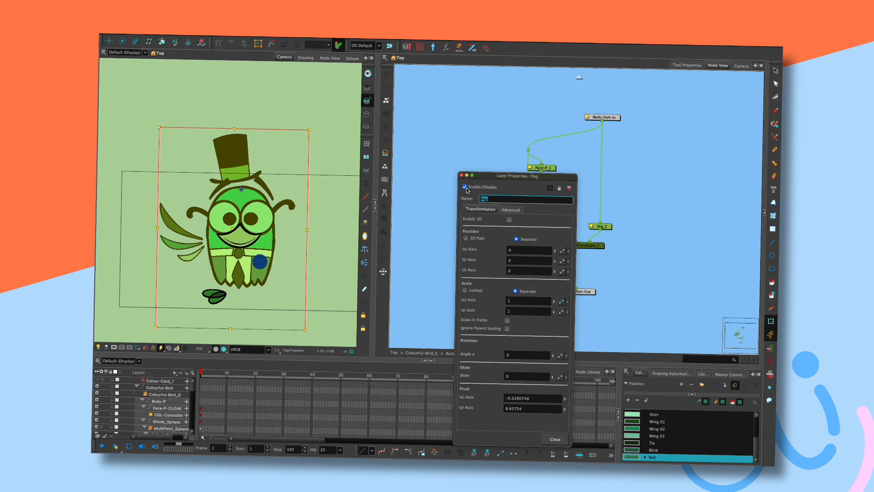
type("Upper-NAIL")
key("Return")
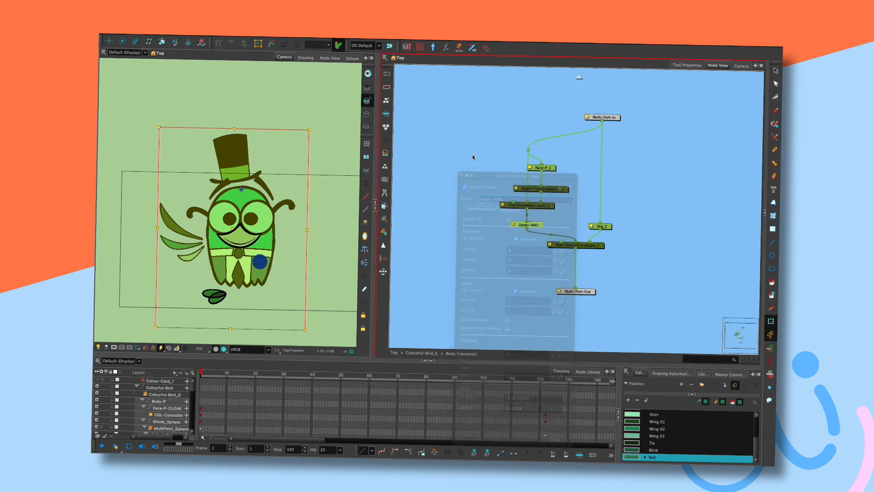
Rename the other peg feeding the two-points constraint as Lower-NAIL
left_click(604, 226)
double_click(592, 227)
type("Lower-NA")
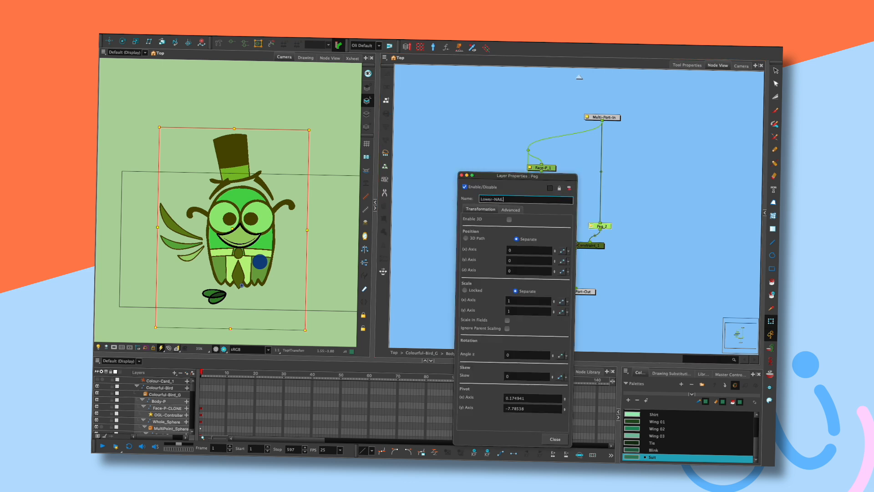
left_click(462, 175)
Rename the Face-P_1 peg as Face-P
double_click(532, 167)
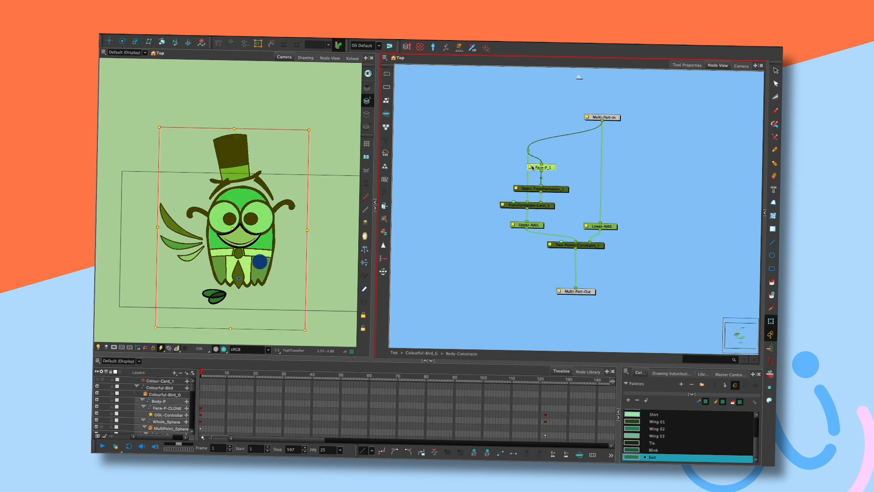
key("BackSpace")
key("BackSpace")
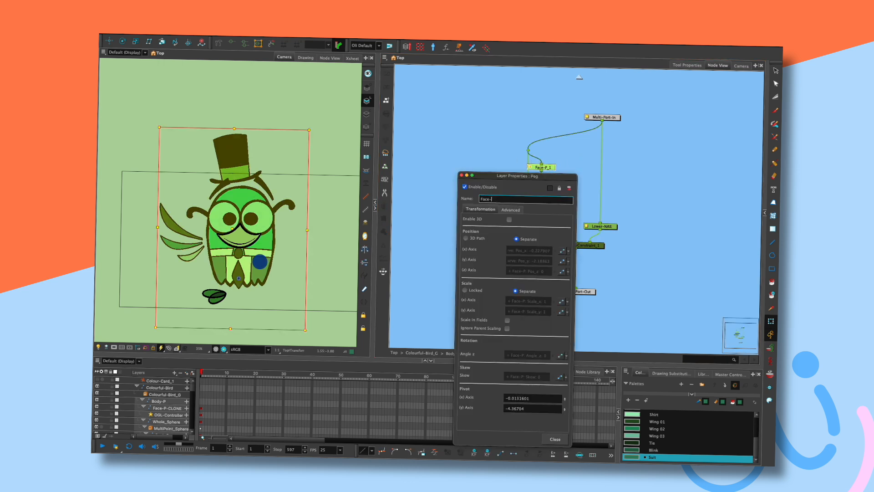
type("P")
key("Return")
Rename the static transformation node below Face-P as Static-Shifter and align it in the face branch
left_click_drag(542, 185, 542, 184)
double_click(541, 184)
key("Return")
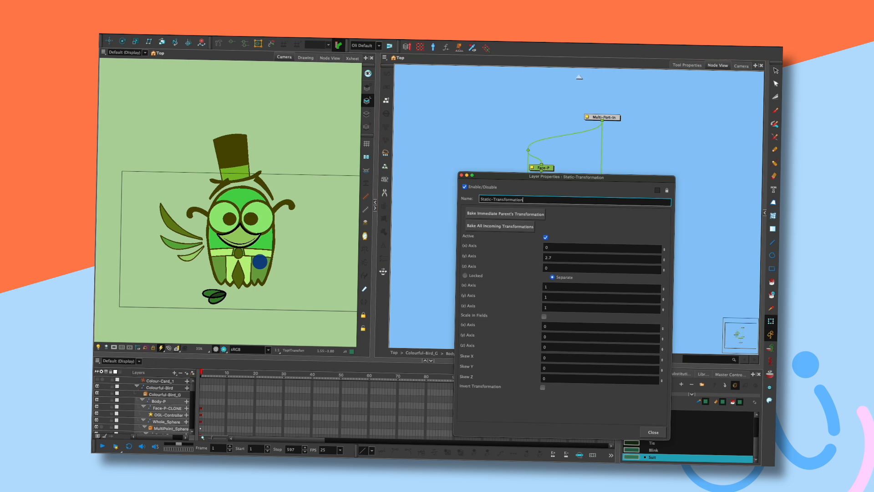
key("Return")
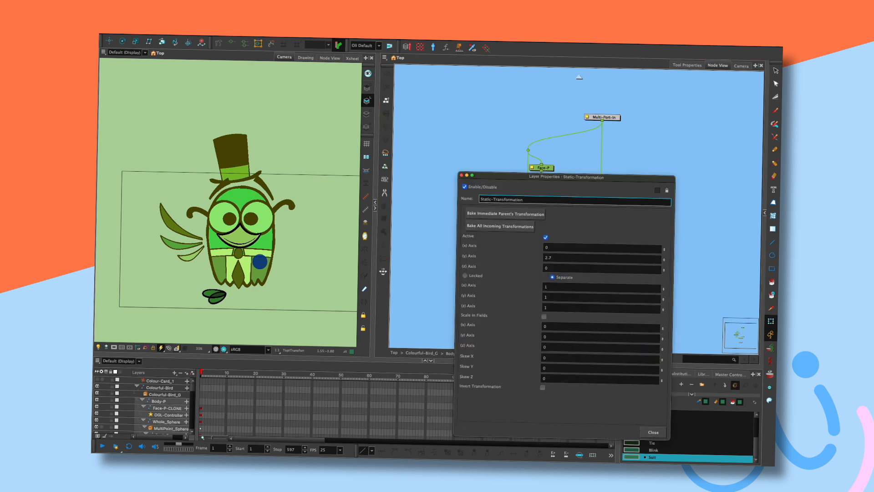
key("alt+shift+Left")
type("Static-Shifter")
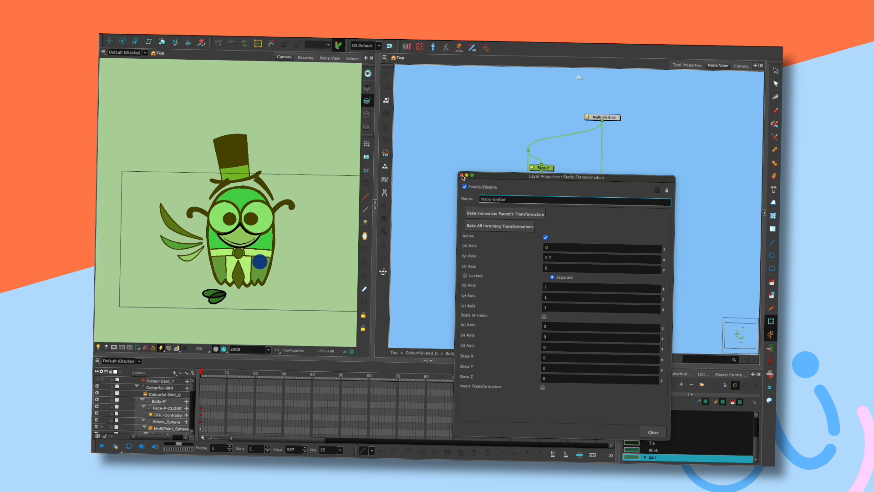
left_click(462, 175)
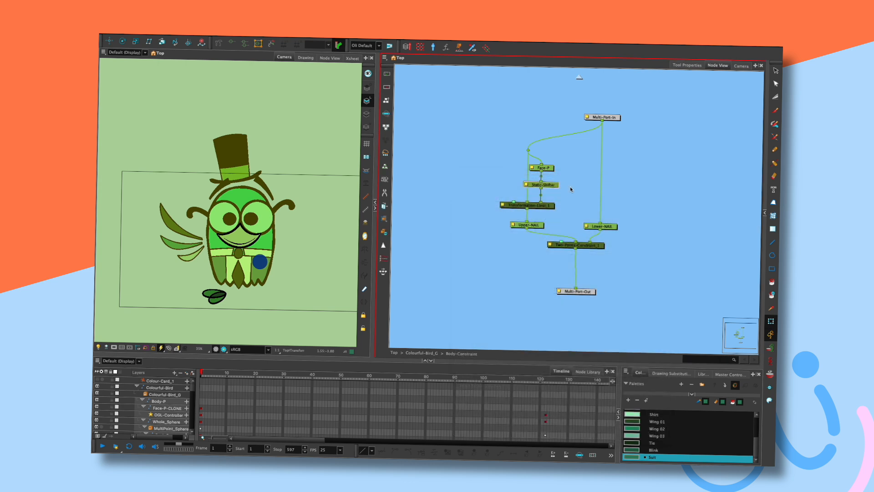
left_click_drag(553, 184, 554, 185)
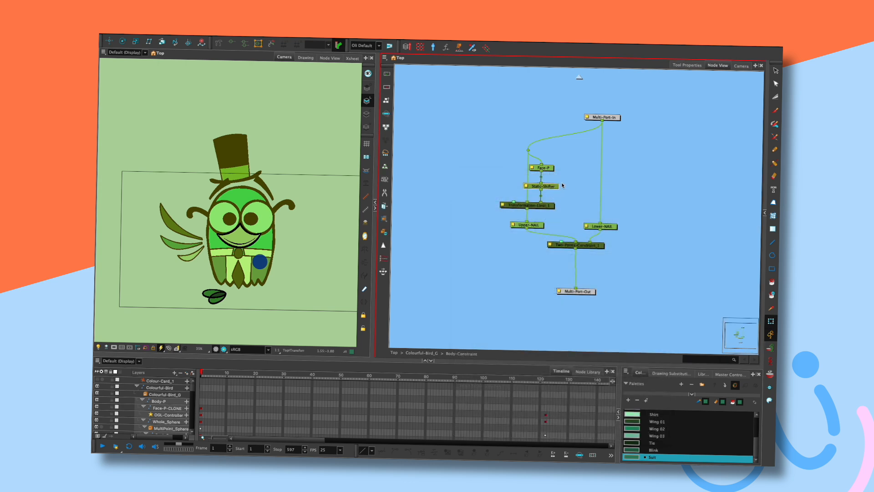
Rename the transformation limit node above Upper-NAIL as Limit_X
left_click(546, 207)
double_click(504, 206)
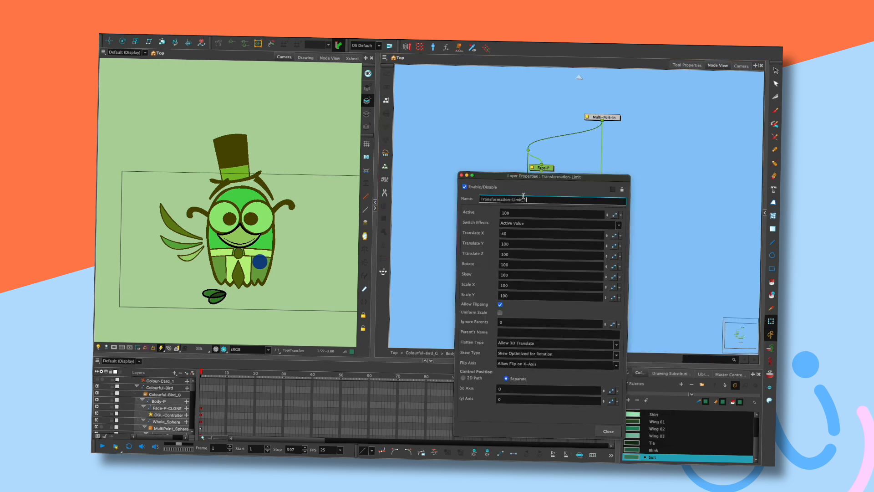
left_click_drag(528, 199, 481, 200)
type("Limit_X")
left_click(461, 175)
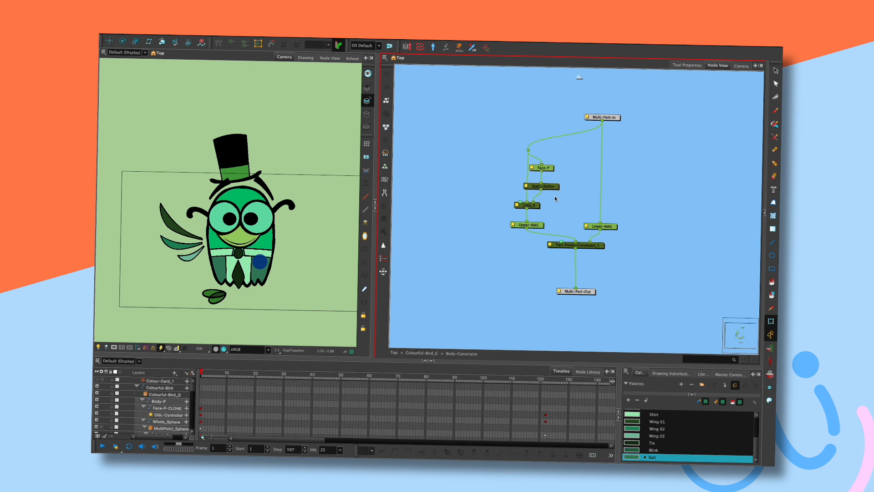
Remove the number suffix from the constraint node's name so that it reads Two-Points-Constraint
left_click(552, 244)
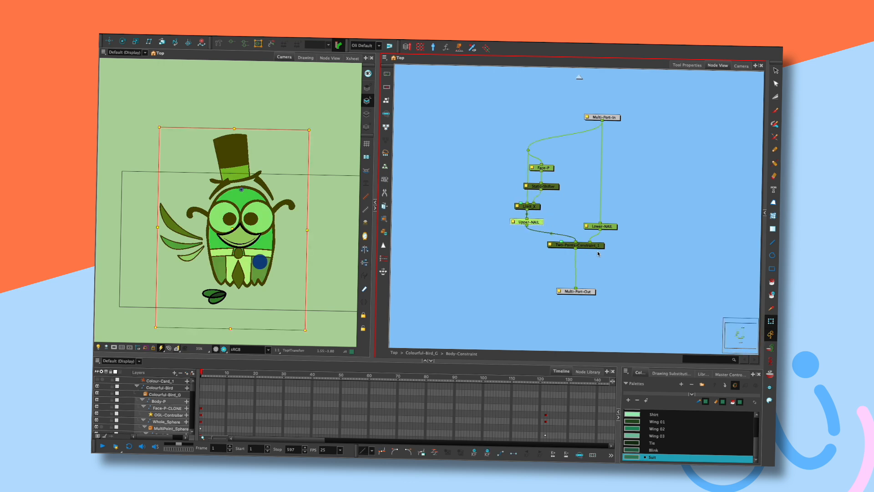
double_click(551, 245)
key("BackSpace")
key("BackSpace")
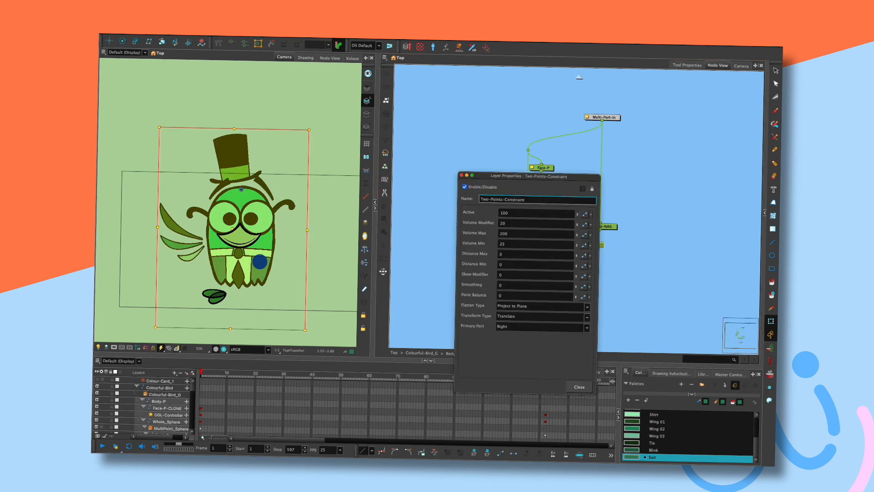
key("Return")
Align Two-Points-Constraint and Multi-Port-Out, and move the Upper-NAIL branch with its waypoint closer to the Lower-NAIL branch
left_click_drag(577, 245, 587, 249)
left_click(637, 273)
left_click_drag(576, 291, 586, 282)
left_click(638, 287)
left_click_drag(529, 225, 576, 166)
left_click_drag(527, 150, 558, 148)
left_click_drag(602, 117, 603, 121)
Open the Deformation-Collar group, tidy its Point-Kinematic-Output and curve nodes, and return to the parent network
key("super+shift+e")
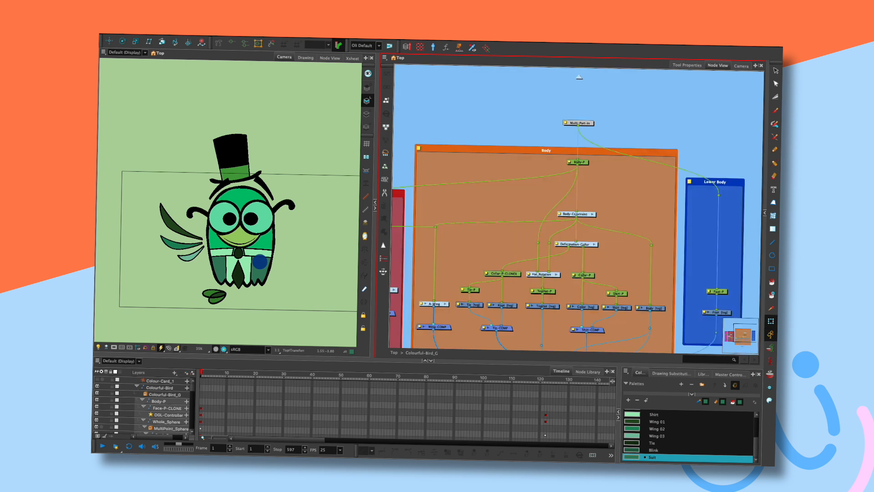
left_click_drag(587, 243, 590, 205)
left_click(600, 206)
left_click_drag(560, 236, 535, 237)
left_click(587, 228)
left_click_drag(573, 201, 572, 198)
left_click(601, 209)
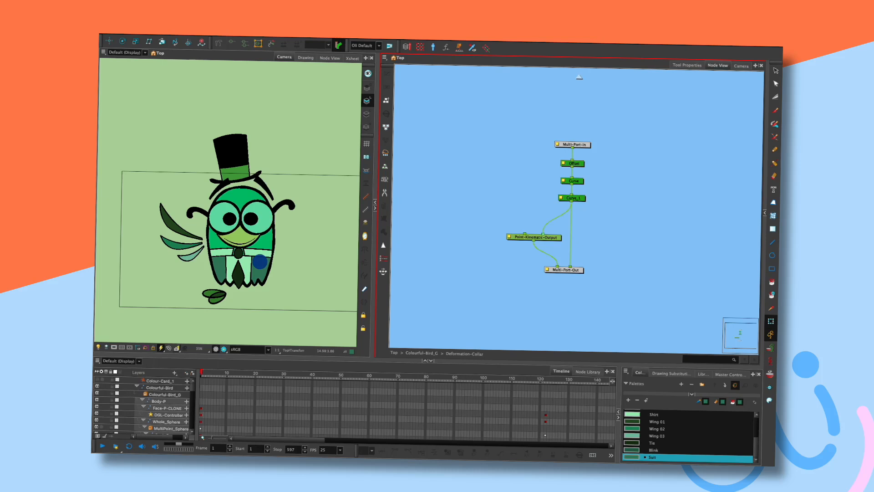
key("shift+super+e")
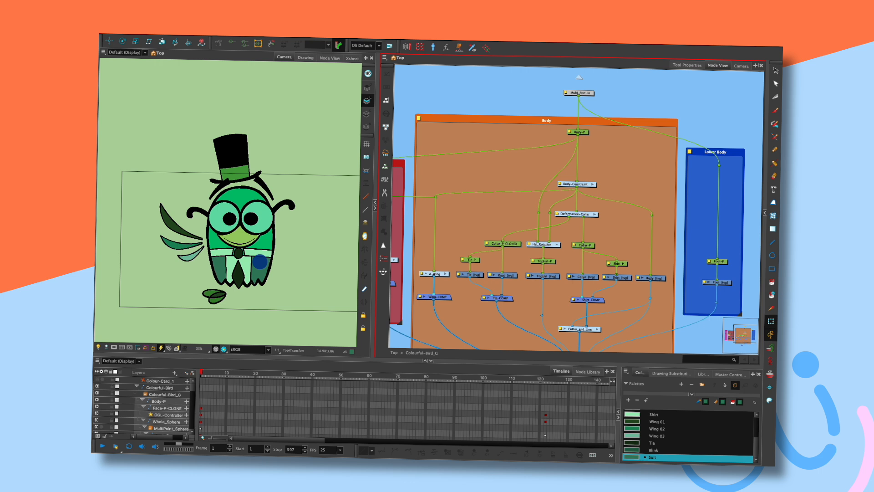
Identify what the cloned collar peg drives, and test the bird's turn to both sides with the blue controller, checking rendered views
left_click(504, 244)
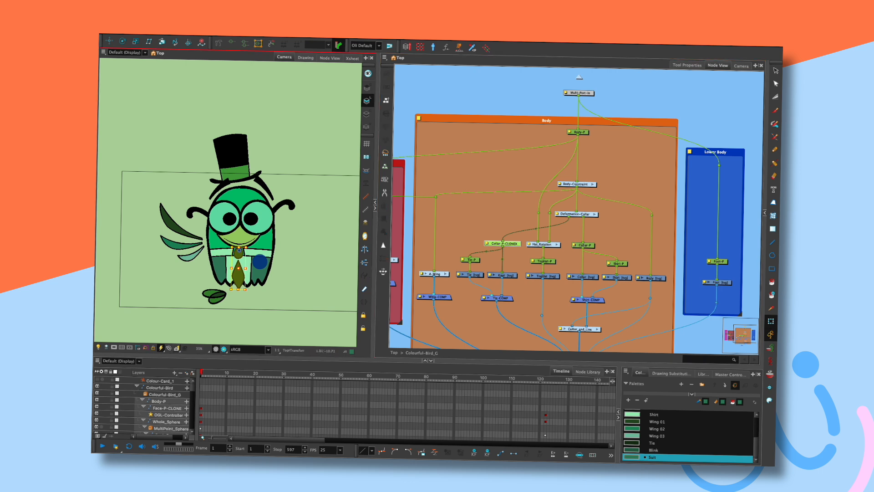
mouse_move(260, 261)
left_mouse_down()
mouse_move(249, 272)
mouse_move(261, 255)
mouse_move(255, 247)
mouse_move(266, 255)
mouse_move(244, 253)
left_mouse_up()
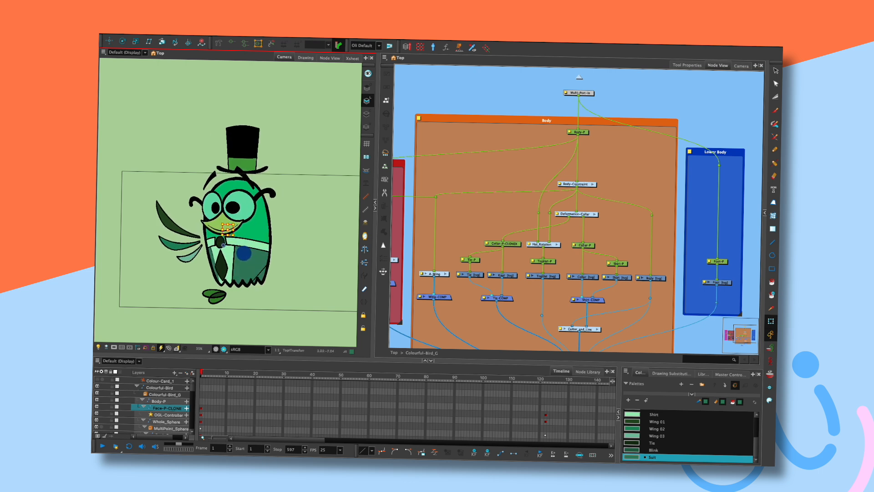
left_click(224, 349)
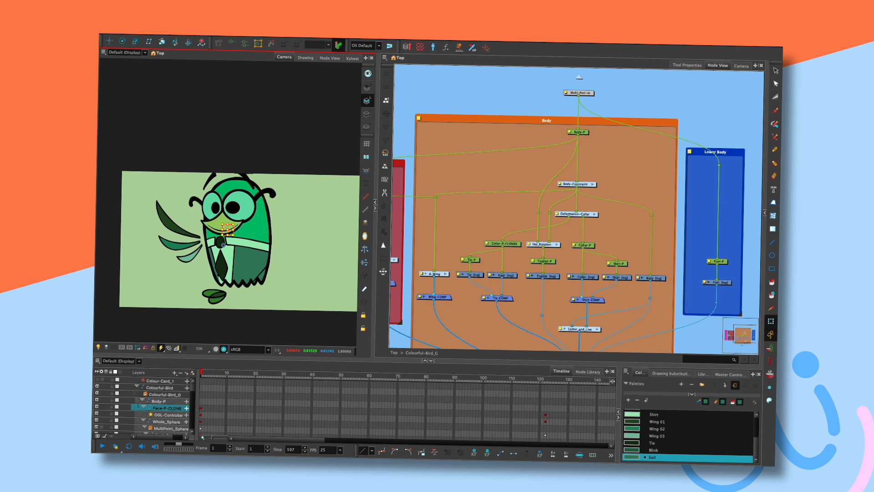
left_click(216, 348)
left_click_drag(244, 253, 285, 259)
left_click(224, 349)
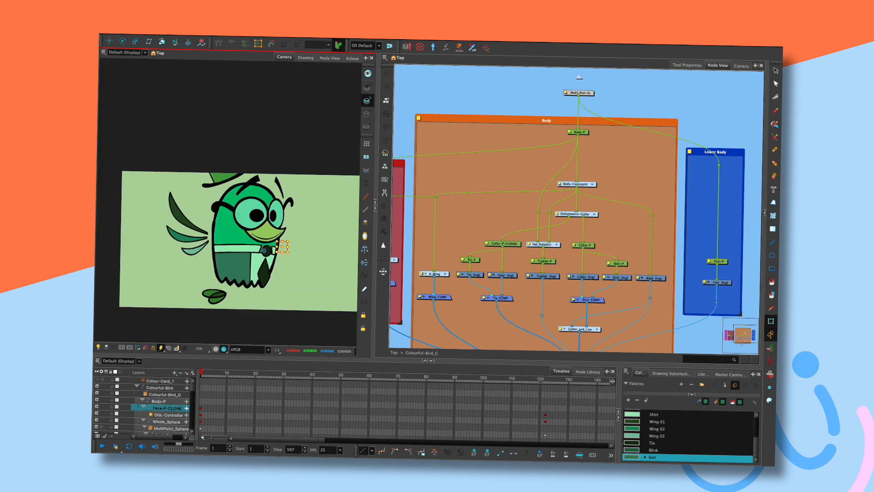
left_click(216, 349)
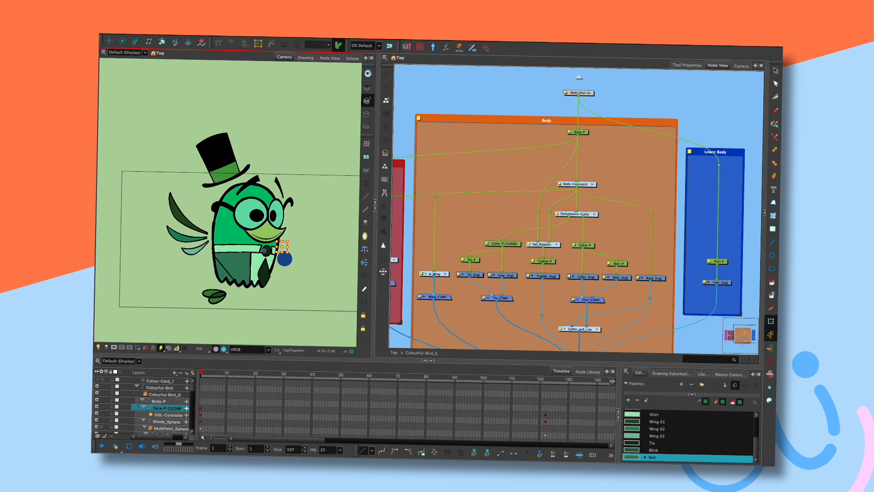
mouse_move(284, 259)
left_mouse_down()
mouse_move(269, 256)
mouse_move(277, 259)
left_mouse_up()
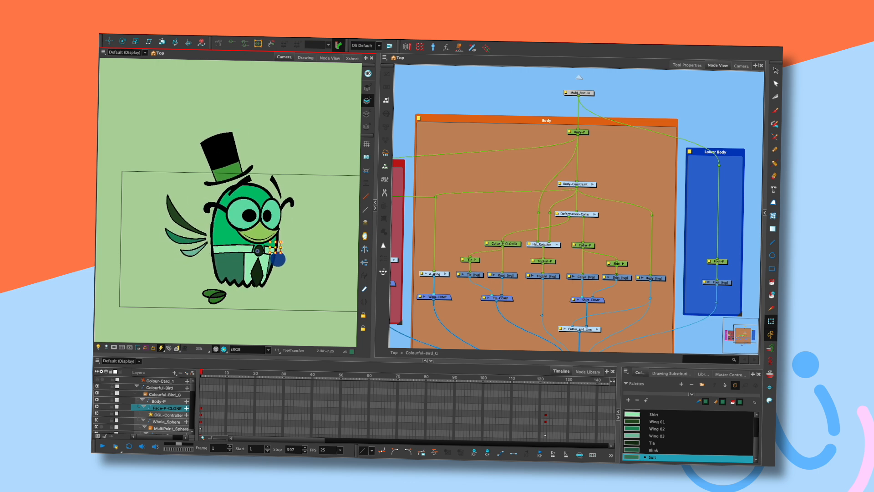
Link Shirt-COMP straight to Body-COMP to expose the uncut shirt artwork, and shift the blue controller slightly to test it
left_click_drag(594, 292, 562, 273)
left_click_drag(578, 214, 552, 285)
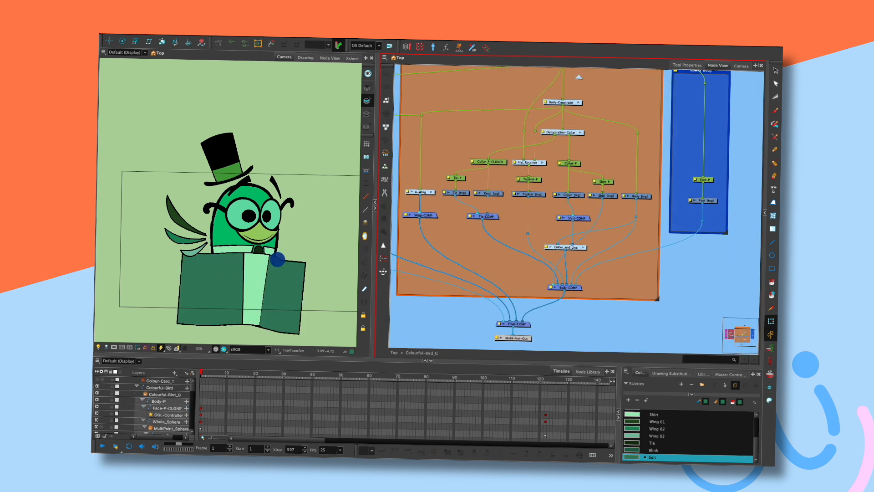
mouse_move(277, 259)
left_mouse_down()
mouse_move(287, 259)
mouse_move(228, 267)
mouse_move(237, 265)
mouse_move(230, 252)
mouse_move(249, 247)
mouse_move(236, 256)
mouse_move(235, 250)
mouse_move(289, 253)
mouse_move(220, 247)
mouse_move(275, 257)
left_mouse_up()
Display the Deformation-Collar controls on the bird and move the blue controller back toward the front-facing pose
left_click(561, 133)
left_click(258, 43)
left_click(422, 116)
mouse_move(275, 257)
left_mouse_down()
mouse_move(297, 256)
mouse_move(264, 258)
left_mouse_up()
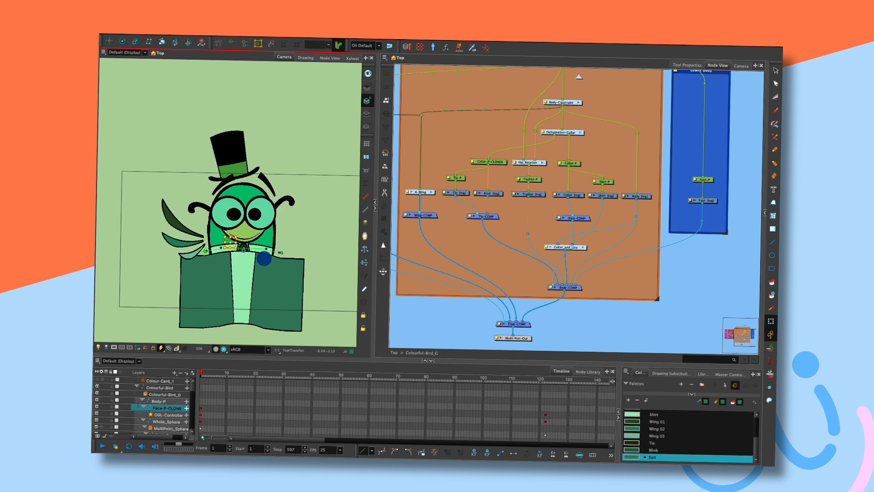
Examine the deformation control points at both ends of the bird's collar
left_click(205, 251)
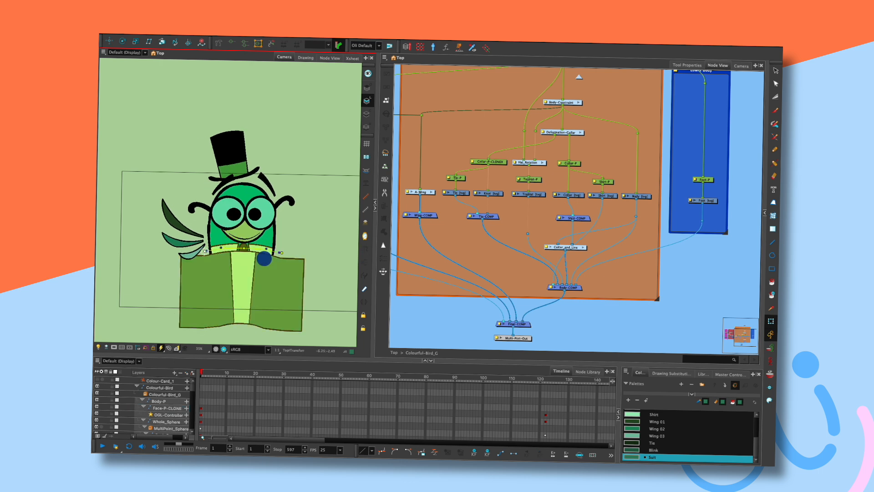
left_click(205, 251)
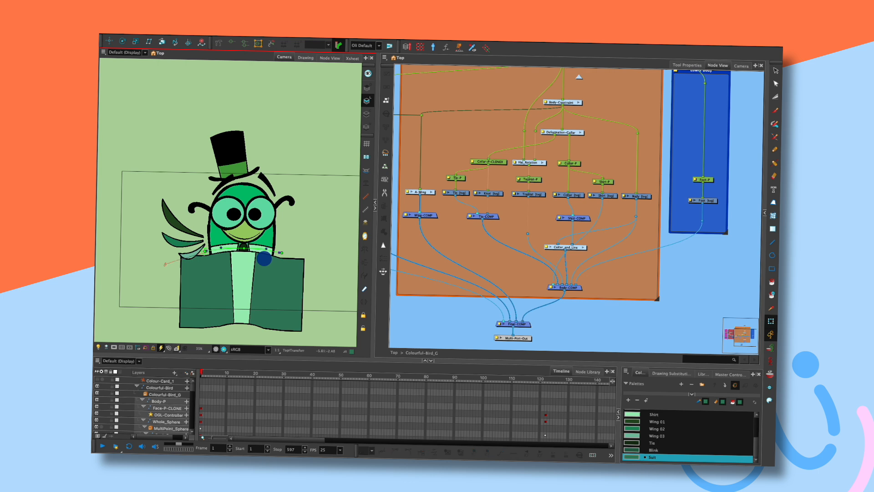
mouse_move(314, 269)
left_mouse_down()
mouse_move(326, 276)
mouse_move(314, 324)
mouse_move(278, 329)
mouse_move(322, 283)
mouse_move(282, 252)
mouse_move(316, 321)
mouse_move(249, 320)
mouse_move(152, 275)
mouse_move(280, 251)
left_mouse_up()
key("Escape")
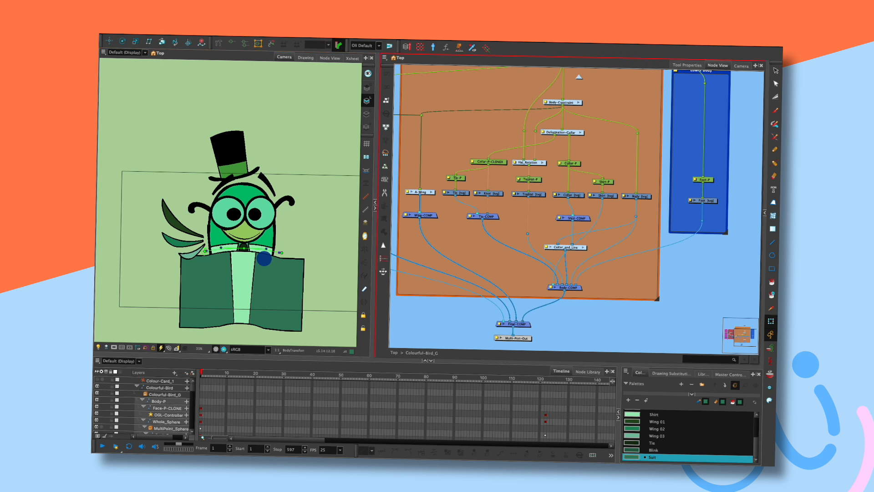
Route Shirt-COMP back through the cutter, and pull both end points of the collar deformation out beyond the bird's body
mouse_move(592, 217)
left_mouse_down()
mouse_move(578, 211)
mouse_move(601, 214)
mouse_move(578, 214)
left_mouse_up()
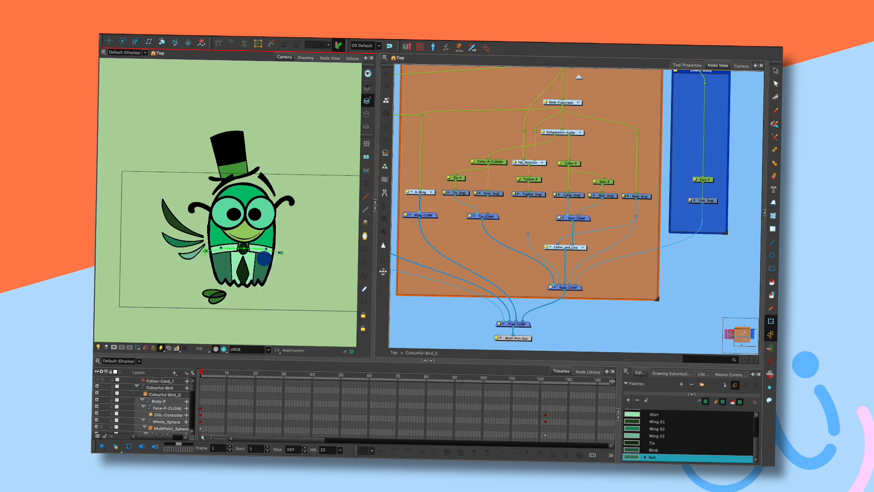
mouse_move(264, 258)
left_mouse_down()
mouse_move(307, 258)
mouse_move(301, 267)
mouse_move(277, 250)
mouse_move(315, 262)
left_mouse_up()
left_click_drag(209, 248, 186, 257)
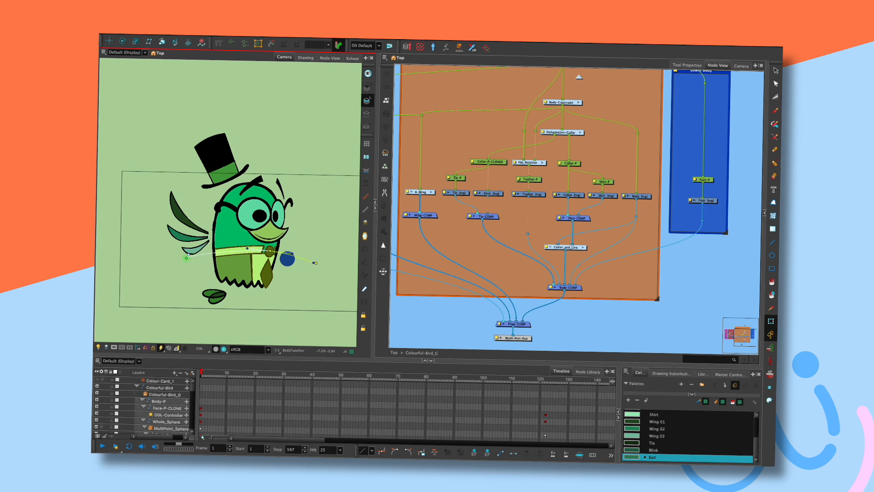
mouse_move(315, 263)
left_mouse_down()
mouse_move(311, 251)
mouse_move(316, 260)
left_mouse_up()
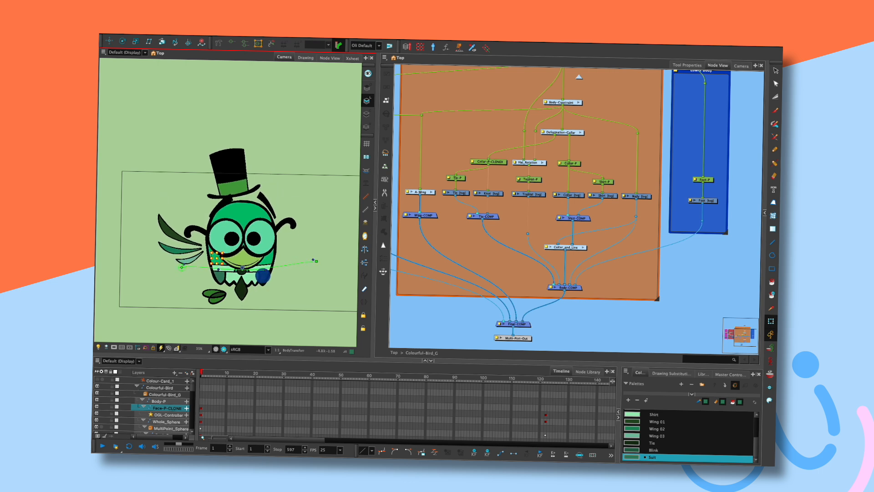
Bring the collar deformation's end points back to the body edges, and use the blue controller to turn the bird slightly to its side
left_click_drag(316, 260, 284, 256)
left_click(269, 275)
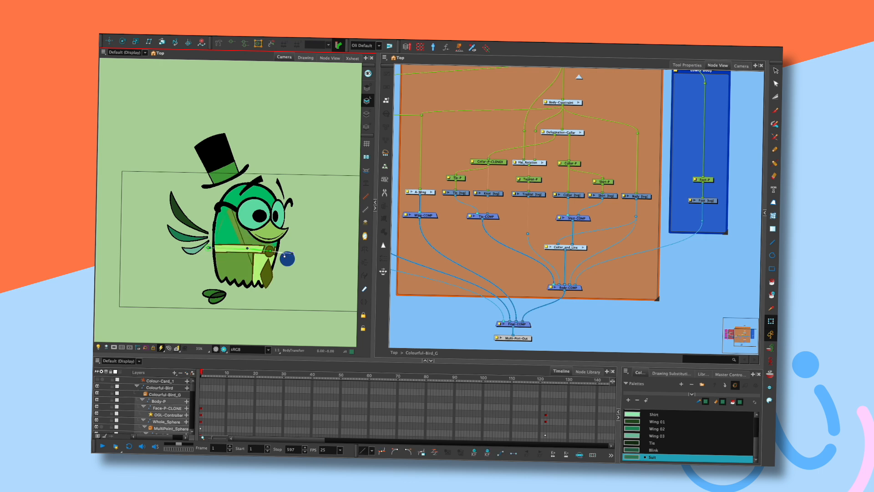
key("Escape")
left_click(270, 253)
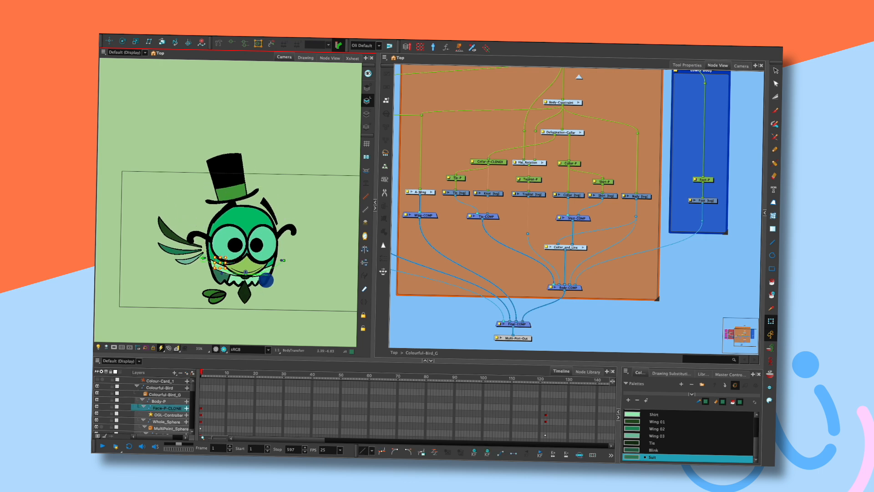
mouse_move(265, 258)
left_mouse_down()
mouse_move(258, 271)
mouse_move(246, 263)
mouse_move(279, 250)
mouse_move(256, 256)
mouse_move(265, 248)
mouse_move(282, 253)
mouse_move(221, 252)
mouse_move(255, 268)
mouse_move(272, 253)
left_mouse_up()
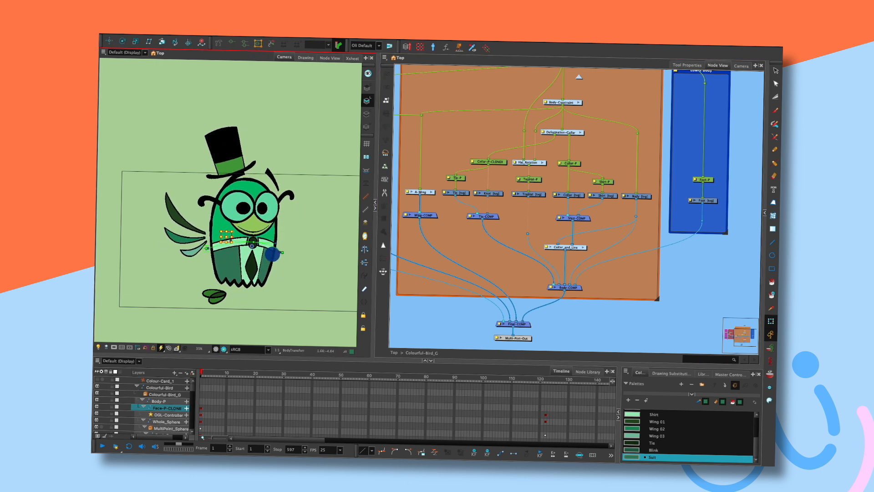
Inspect the shirt's full original artwork in the Drawing view, and return to the Camera view
left_click(569, 195)
left_click(606, 195)
left_click(306, 58)
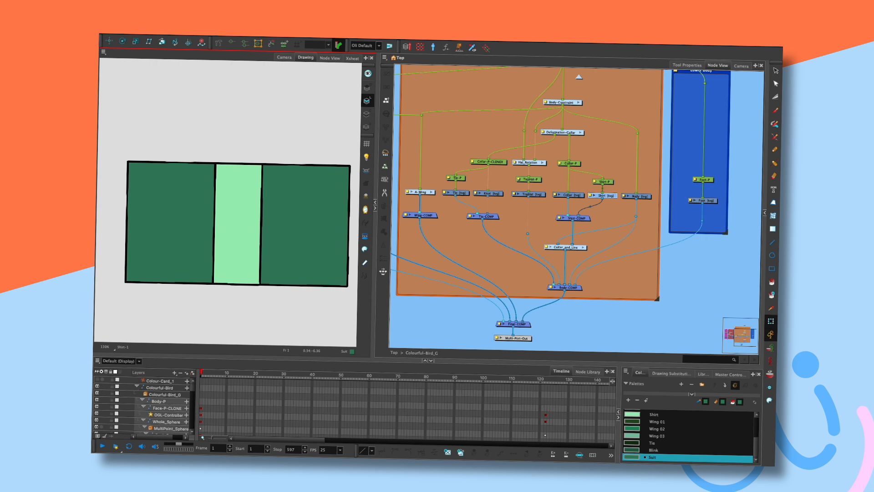
left_click(284, 57)
key("Escape")
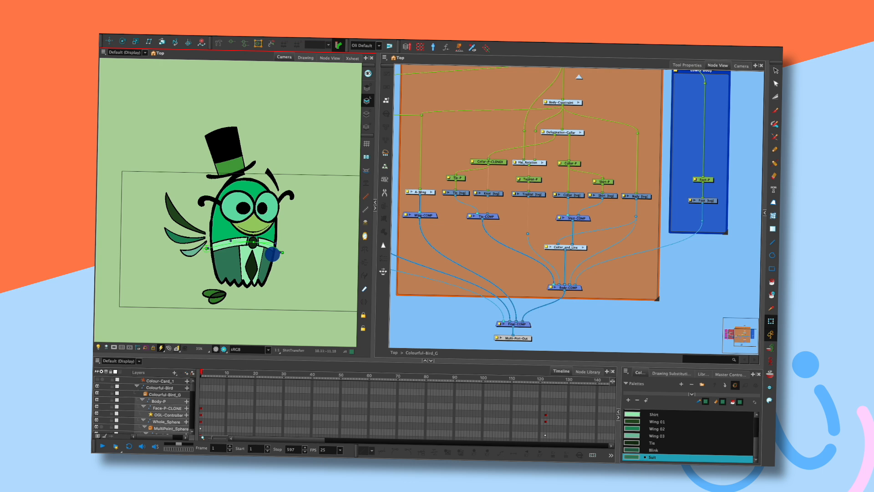
Move the blue controller back so the bird faces front with a slightly lowered look
mouse_move(272, 254)
left_mouse_down()
mouse_move(248, 286)
mouse_move(244, 275)
mouse_move(262, 257)
left_mouse_up()
key("Escape")
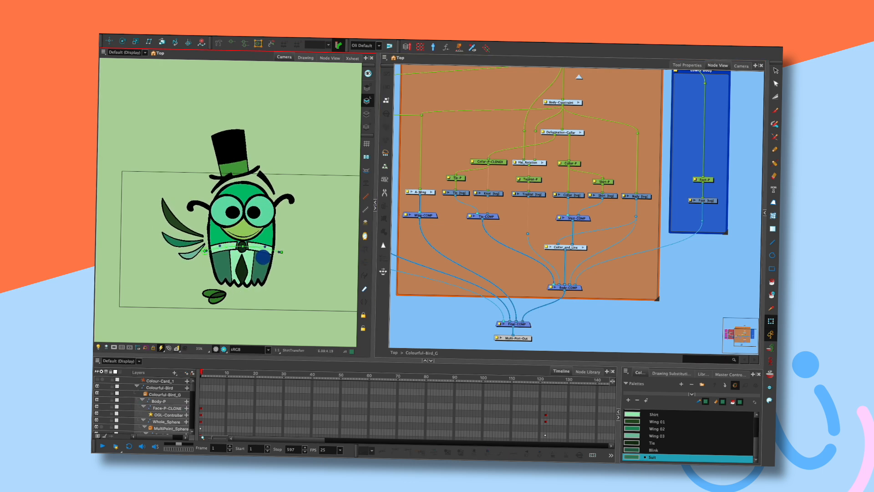
left_click(263, 257)
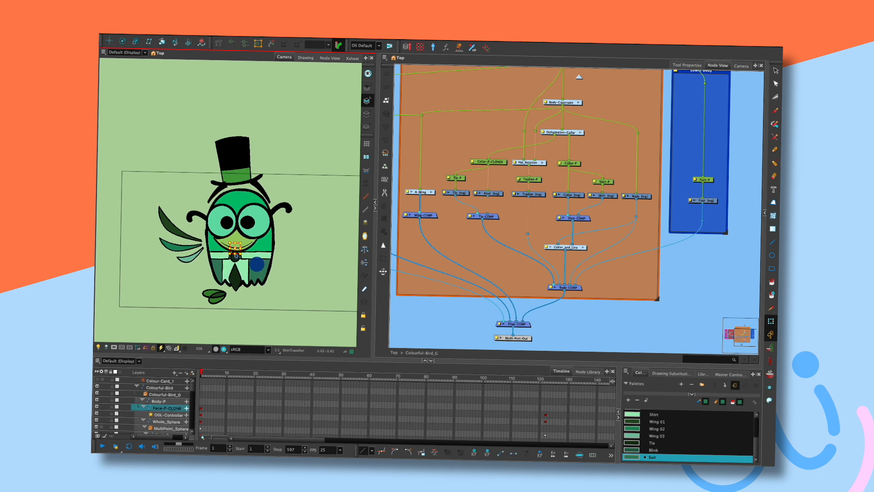
mouse_move(263, 256)
left_mouse_down()
mouse_move(259, 272)
mouse_move(262, 262)
left_mouse_up()
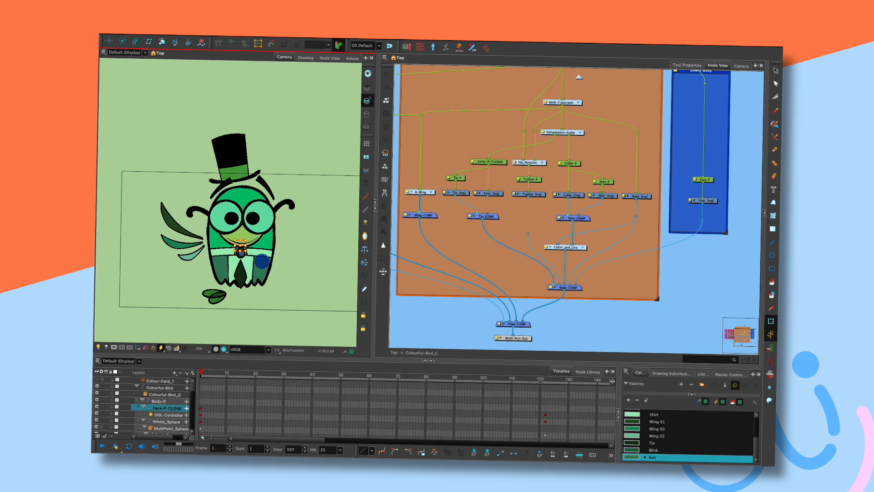
Build a two-segment curve deformation on the Body drawing with the Rigging tool, running vertically from below the bird up to the hat
left_click_drag(562, 196, 591, 211)
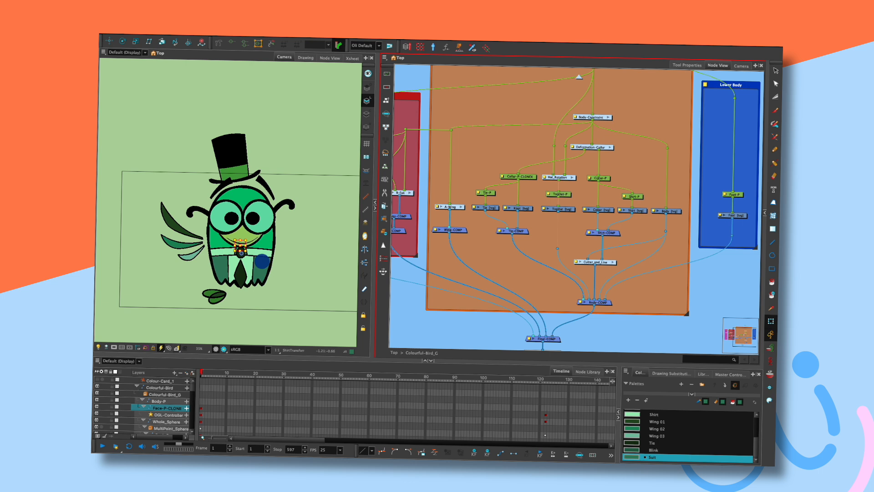
left_click_drag(642, 195, 590, 205)
left_click(591, 196)
left_click(615, 220)
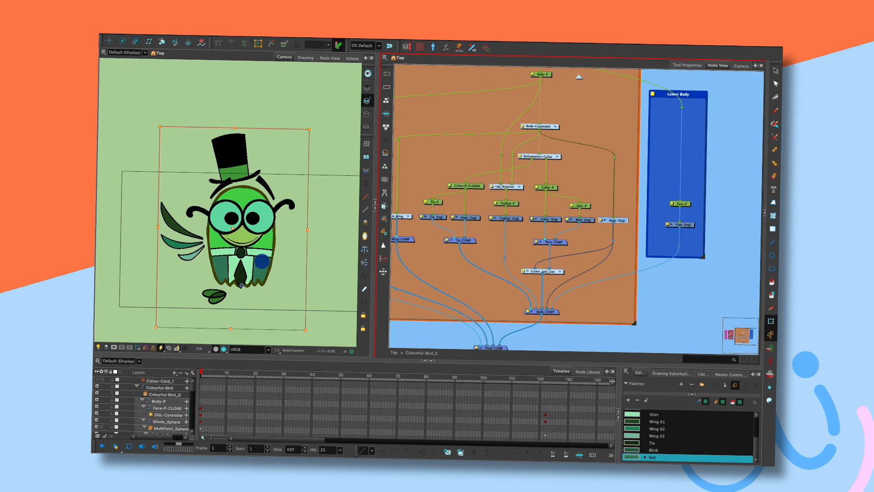
left_click(591, 182)
left_click_drag(263, 262, 262, 262)
left_click(262, 262)
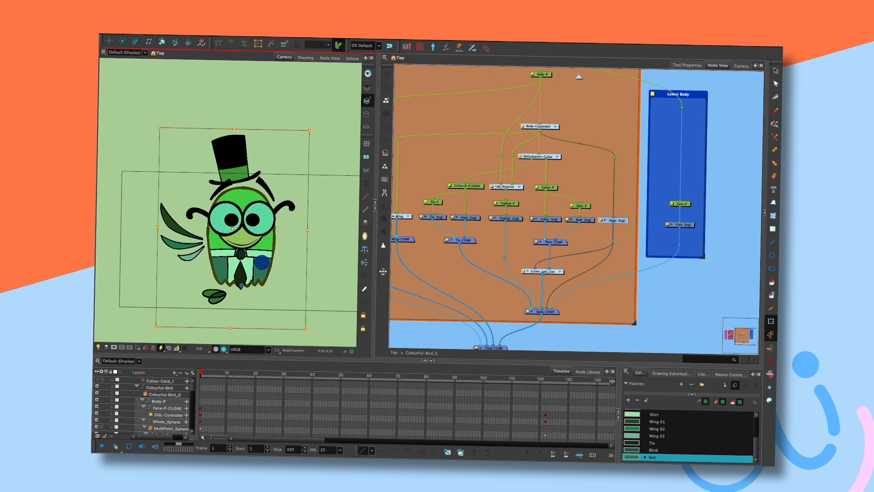
left_click(770, 334)
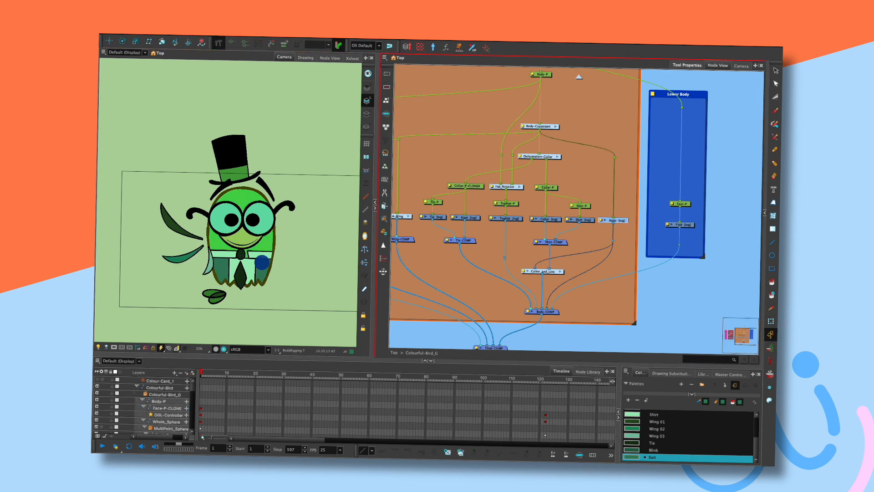
left_click(687, 65)
left_click(717, 65)
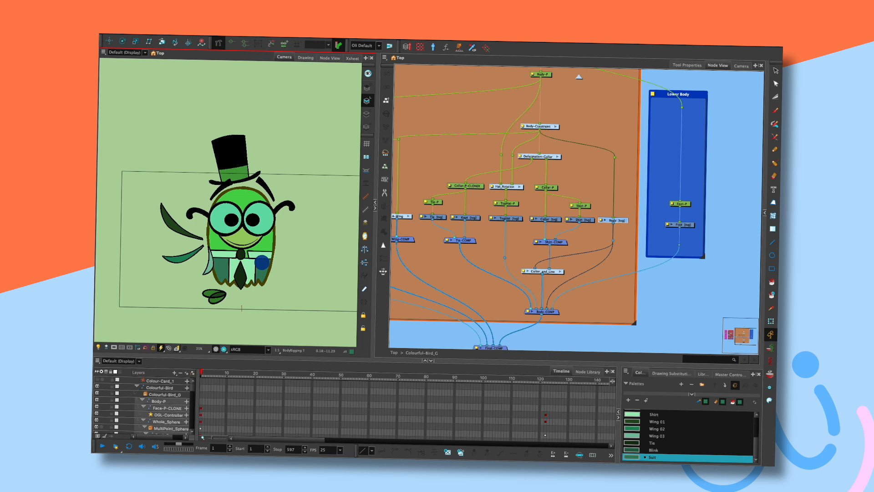
left_click(245, 158)
key("super+z")
left_click_drag(241, 263, 241, 240)
left_click(243, 162)
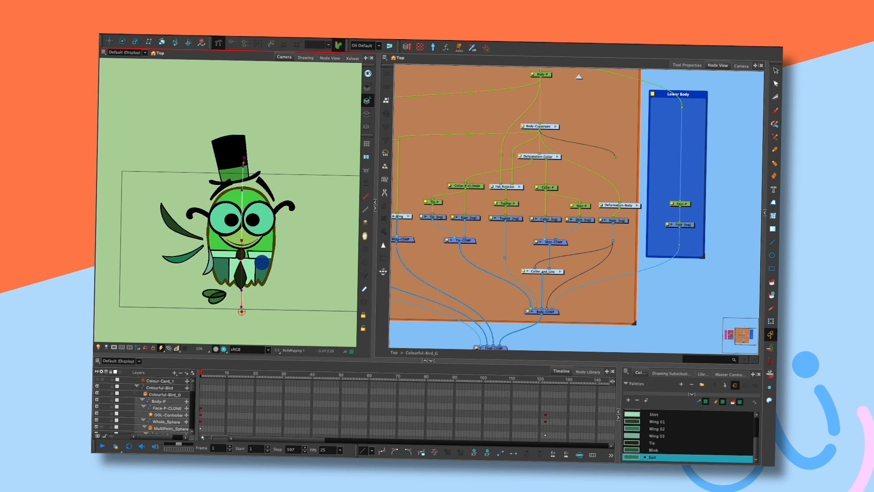
Test the body curve by pulling its middle point sideways with the Transform tool, and undo each deformation
left_click(770, 321)
left_click_drag(242, 240, 266, 242)
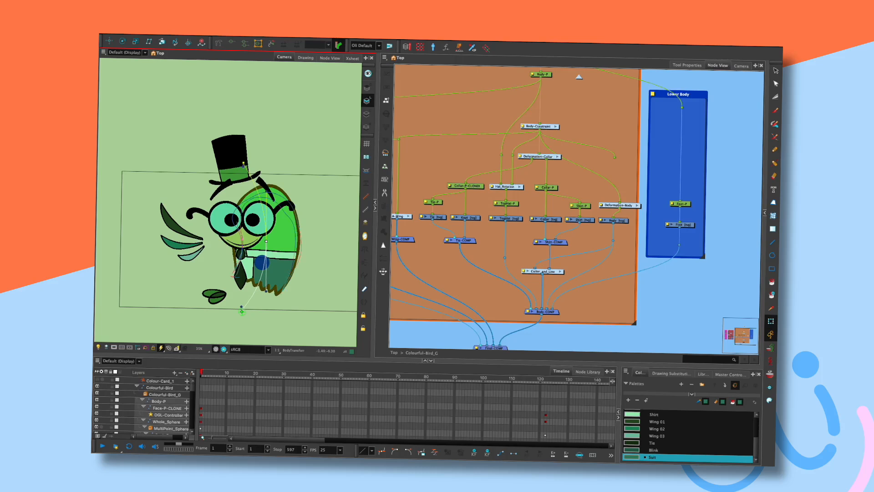
key("ctrl+z")
key("ctrl+z")
key("ctrl+z")
key("ctrl+z")
key("ctrl+z")
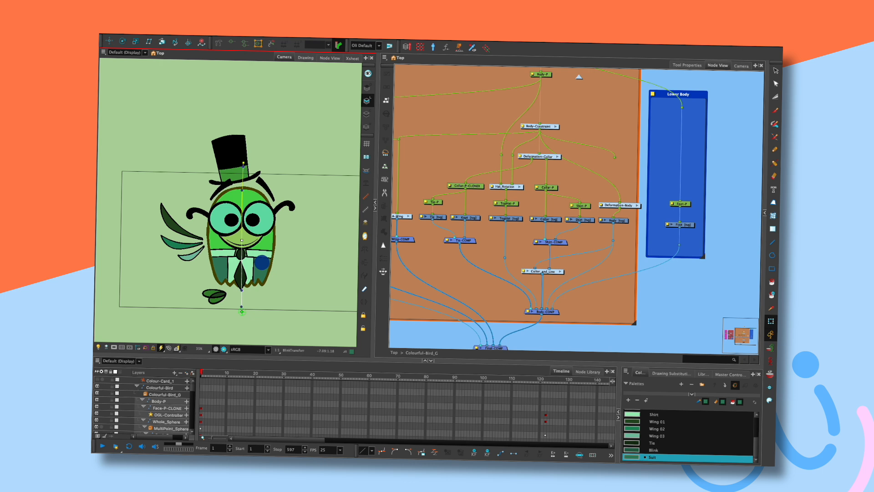
left_click_drag(242, 240, 278, 238)
key("ctrl+z")
left_click(430, 167)
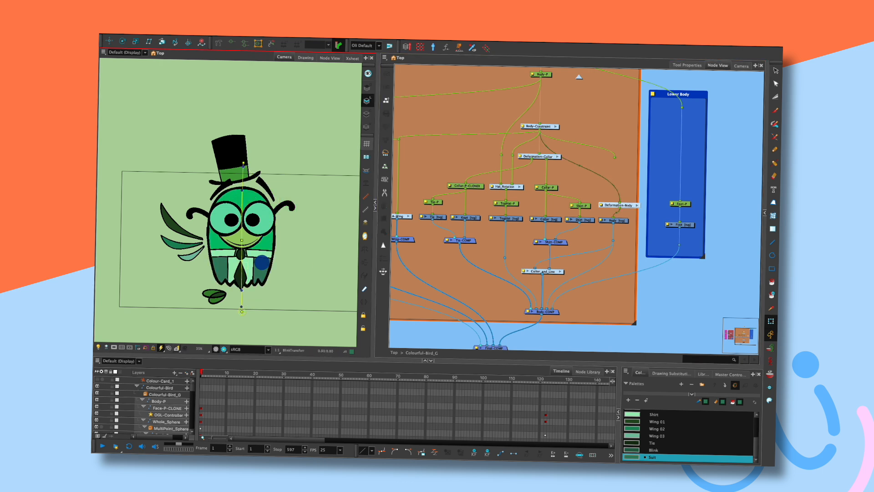
Try moving the body curve's two end points closer to the body, and test the bend from its middle point
left_click(218, 42)
mouse_move(242, 312)
left_mouse_down()
mouse_move(240, 341)
mouse_move(241, 295)
left_mouse_up()
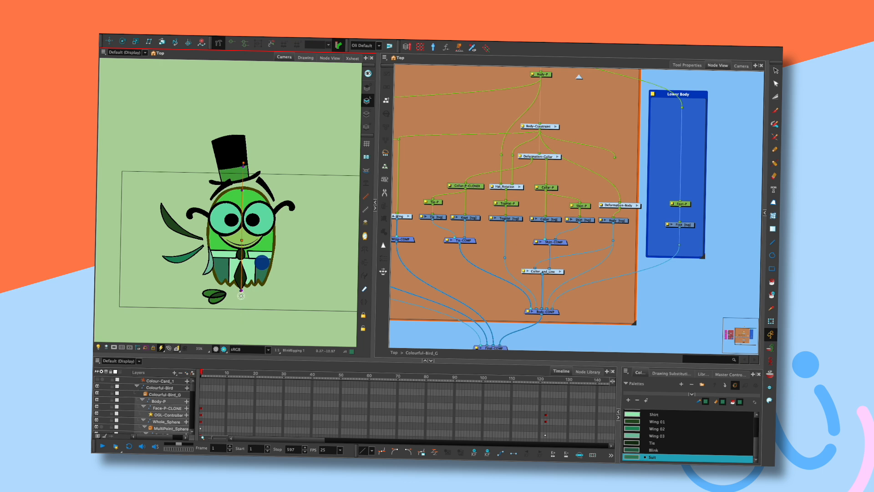
left_click_drag(243, 163, 243, 183)
left_click(770, 320)
left_click_drag(242, 240, 262, 236)
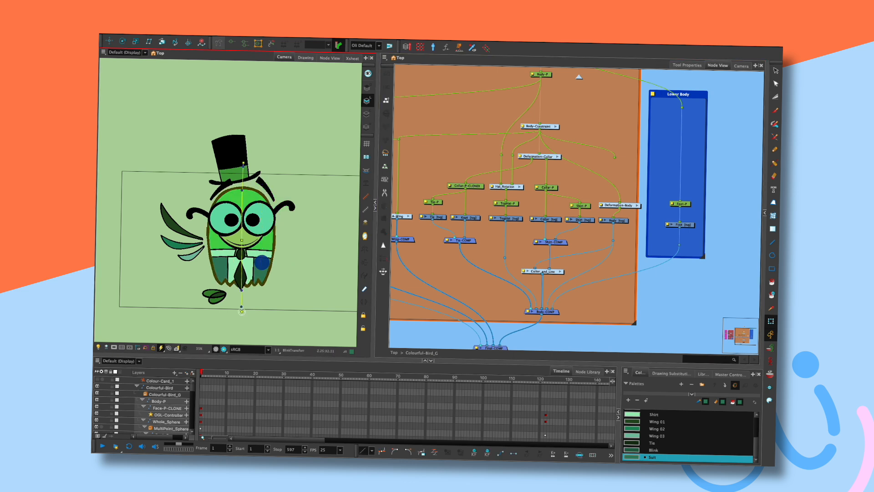
Extend the resting position of the body curve, placing its end points well above the hat and far below the feet
left_click_drag(262, 263, 264, 186)
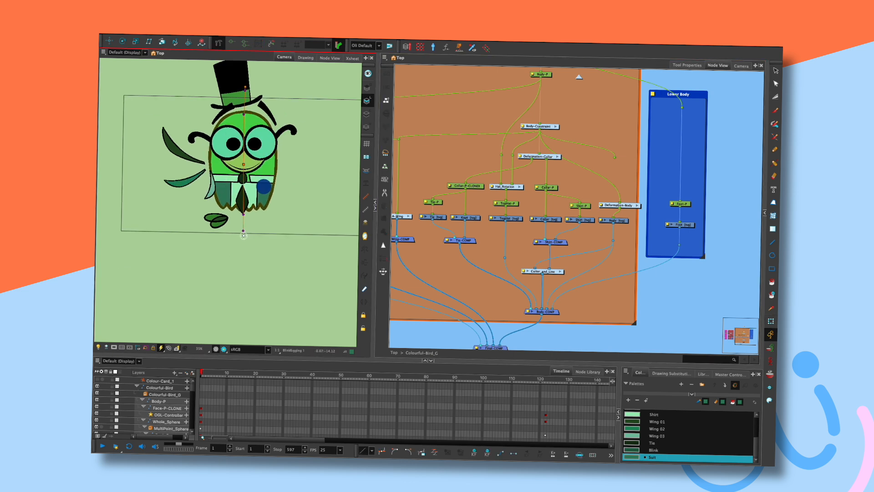
left_click(240, 305)
left_click_drag(160, 163, 161, 247)
left_click(246, 95)
left_click_drag(246, 198, 245, 143)
left_click_drag(246, 298, 244, 340)
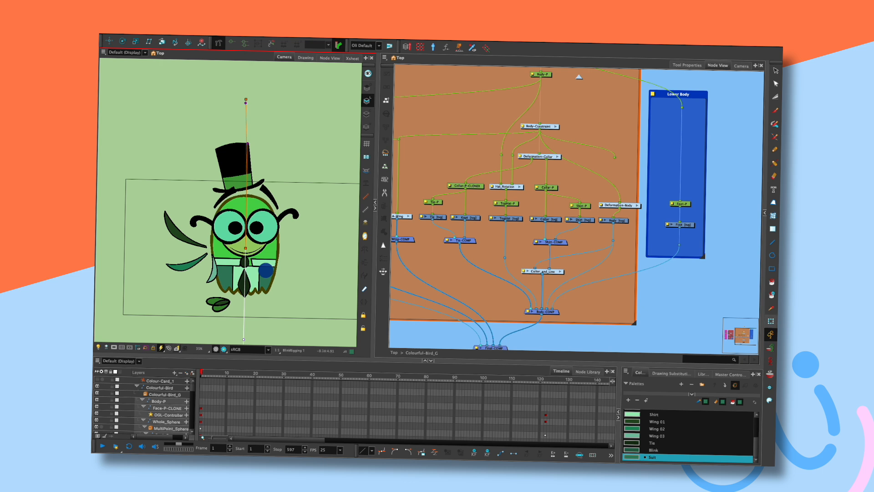
Test the extended body curve by shifting its middle point, and undo the change
left_click(770, 320)
mouse_move(269, 248)
left_mouse_down()
mouse_move(284, 249)
mouse_move(265, 249)
left_mouse_up()
key("ctrl+z")
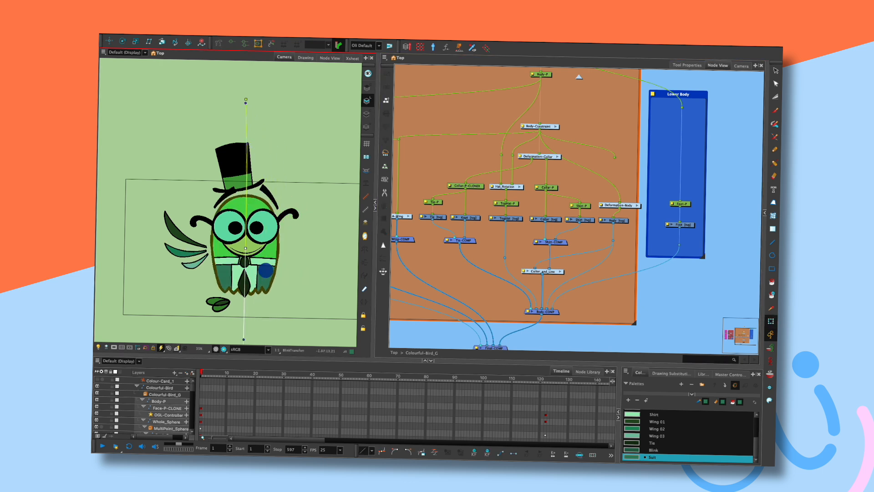
Adjust the body curve's handles along its vertical axis with the Rigging tool
key("alt+0")
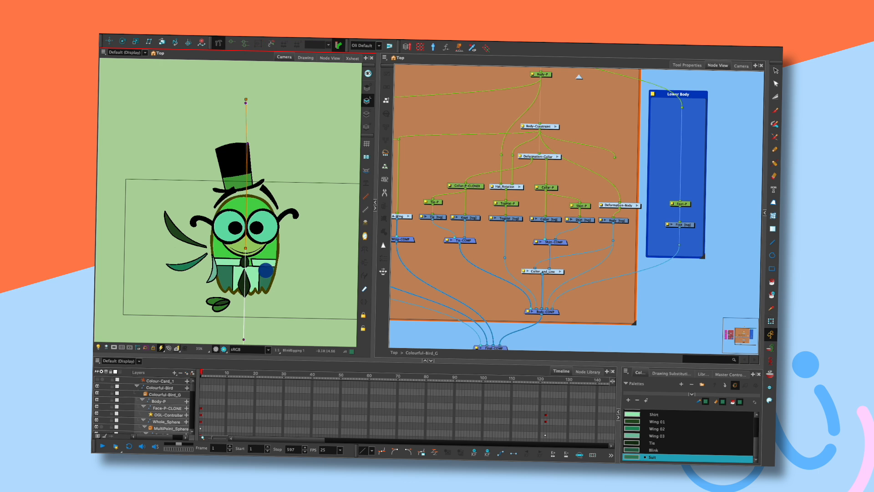
left_click_drag(248, 143, 246, 232)
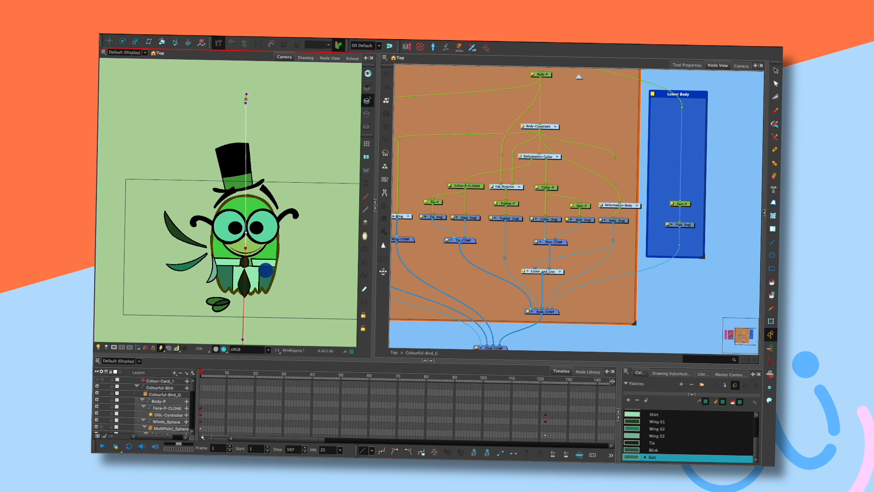
left_click_drag(243, 339, 245, 259)
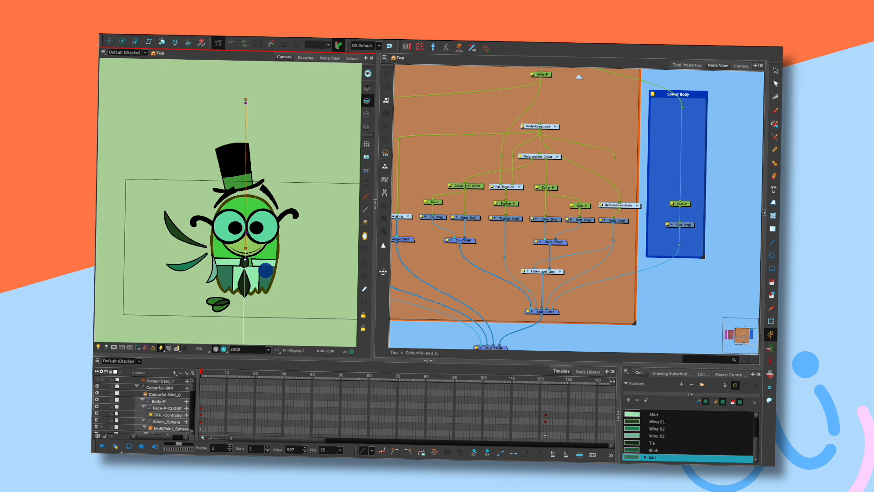
Bend the body curve sideways from its middle point, check the result in Render View, and undo the test deformations
key("shift+t")
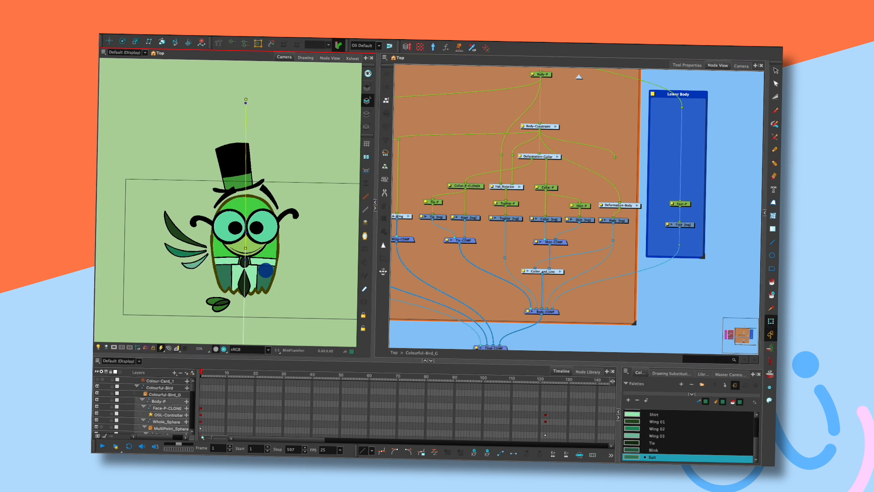
left_click_drag(283, 247, 308, 250)
left_click(223, 349)
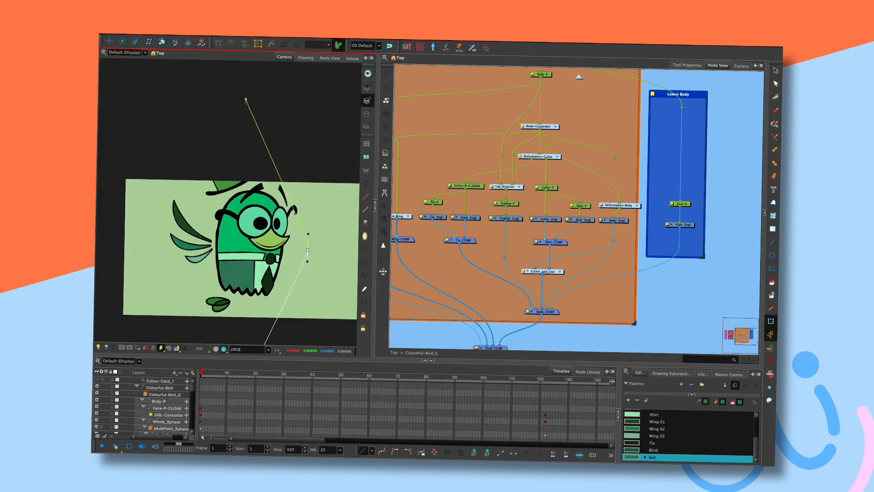
left_click(215, 349)
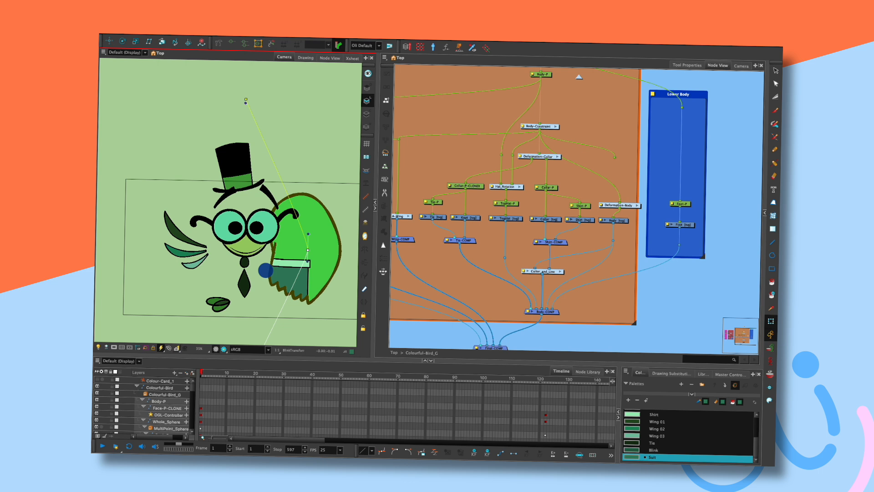
key("ctrl+z")
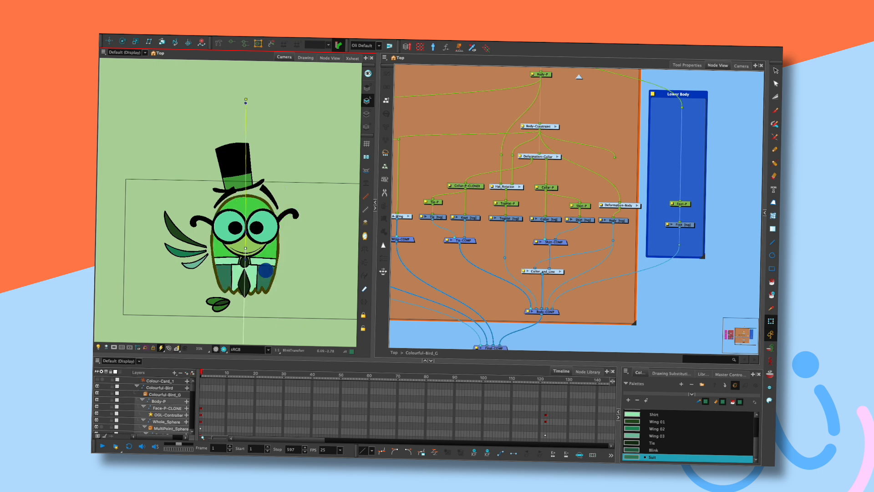
left_click_drag(246, 248, 303, 251)
key("ctrl+z")
Inside the Deformation-Body group, add a Weighted Deform node and connect it between Multi-Port-In and Multi-Port-Out
left_click(618, 206)
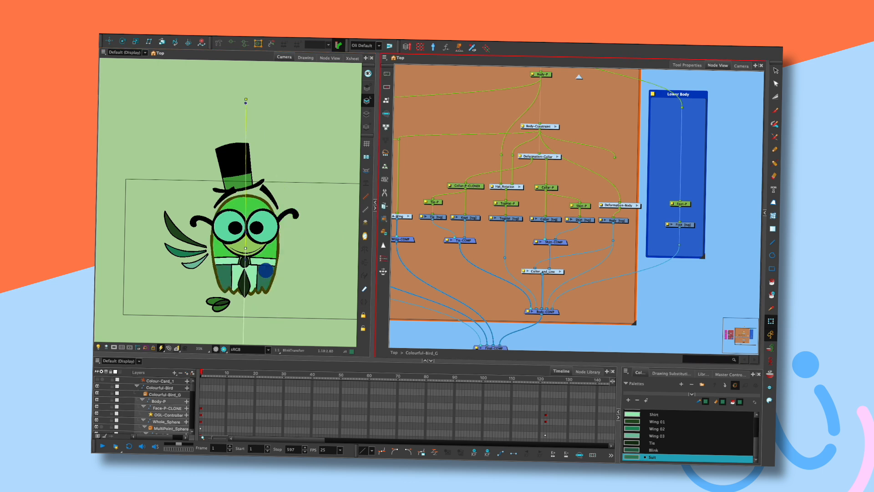
left_click(637, 205)
key("Tab")
type("we")
double_click(632, 256)
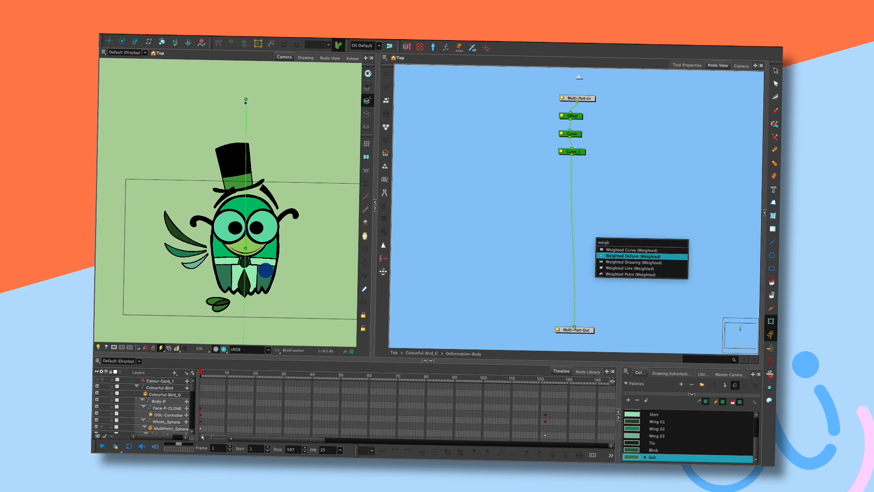
left_click_drag(619, 234, 607, 209)
left_click_drag(577, 101, 575, 327)
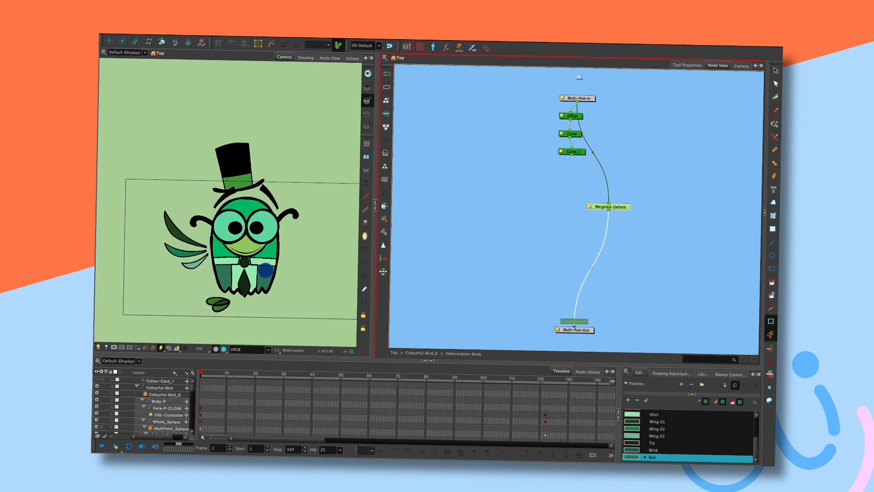
Connect Curve_1 to the Weighted-Deform node in the Deformation-Body group and tidy the layout of the port nodes and cable
left_click_drag(572, 155, 612, 190)
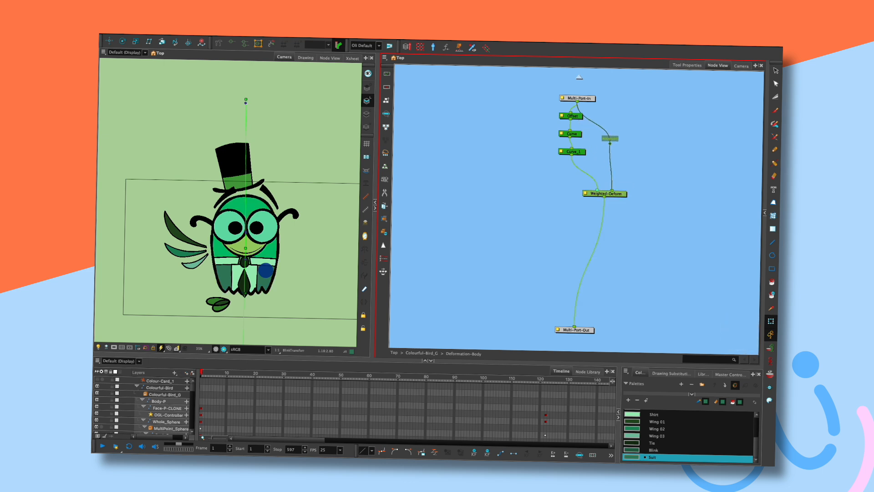
left_click_drag(569, 133, 570, 163)
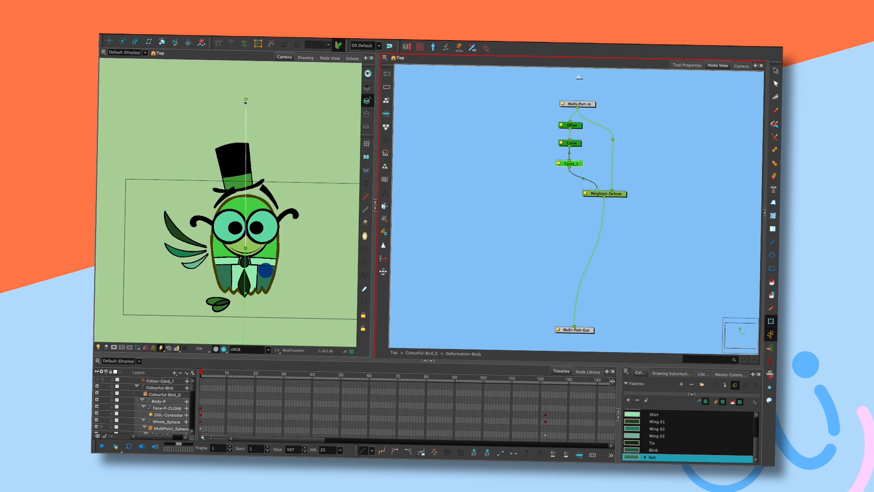
left_click_drag(578, 104, 614, 98)
left_click(613, 140)
left_click_drag(575, 329, 603, 222)
Shorten the body curve with the Rigging tool so it spans from the top of the hat to just below the body
mouse_move(245, 248)
left_mouse_down()
mouse_move(334, 246)
mouse_move(226, 246)
mouse_move(332, 245)
mouse_move(246, 248)
left_mouse_up()
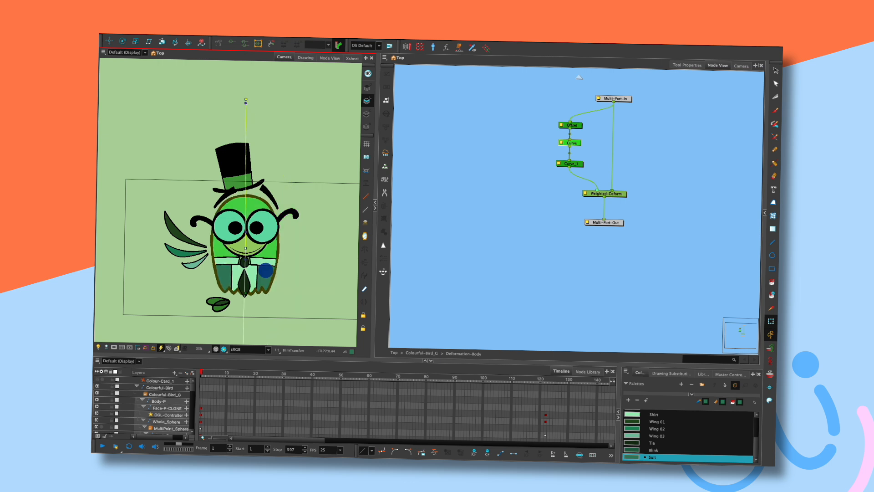
key("ctrl+shift+Return")
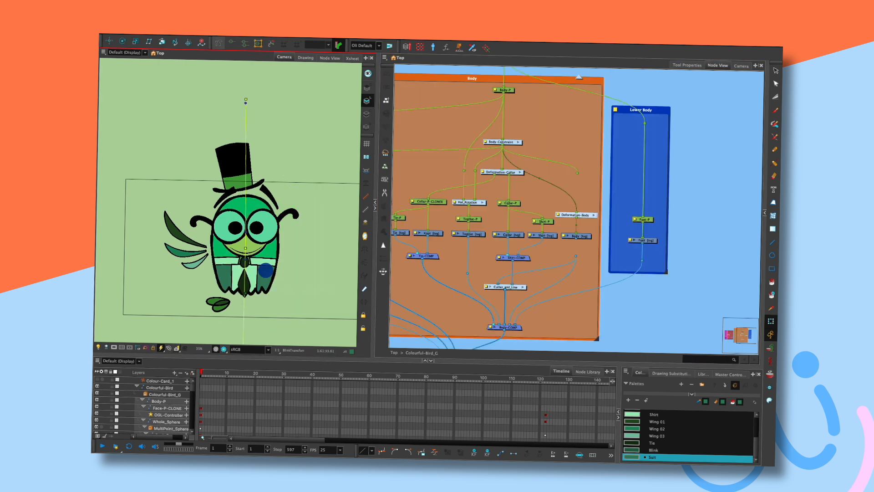
left_click(770, 335)
left_click_drag(246, 98, 247, 143)
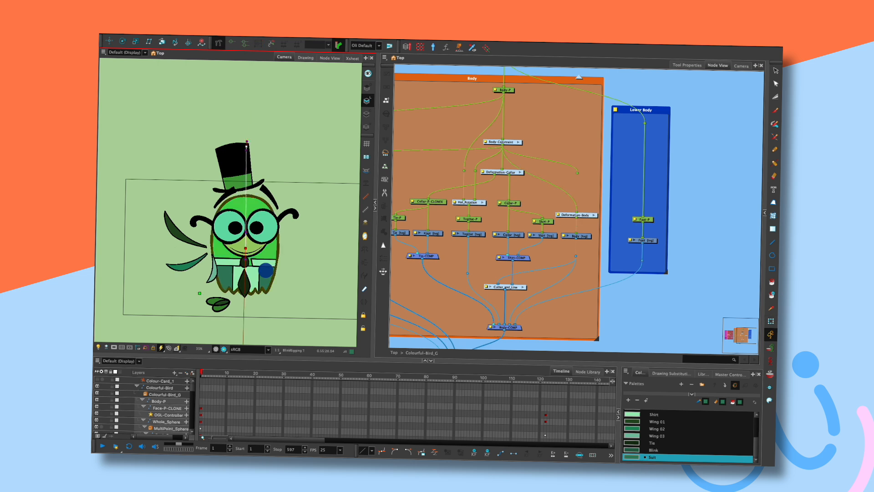
left_click(239, 311)
left_click_drag(240, 311, 243, 253)
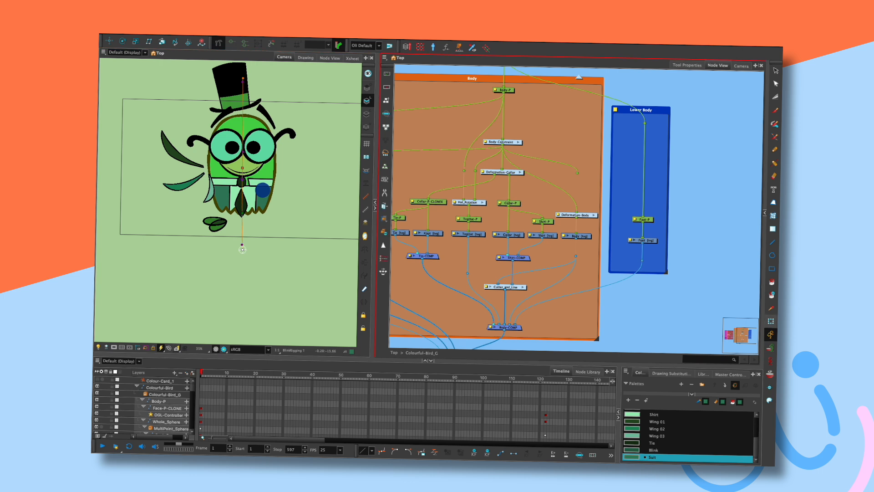
Test the shortened body curve by bending its middle point sideways, and undo the bend
key("shift+t")
left_click_drag(296, 168, 224, 174)
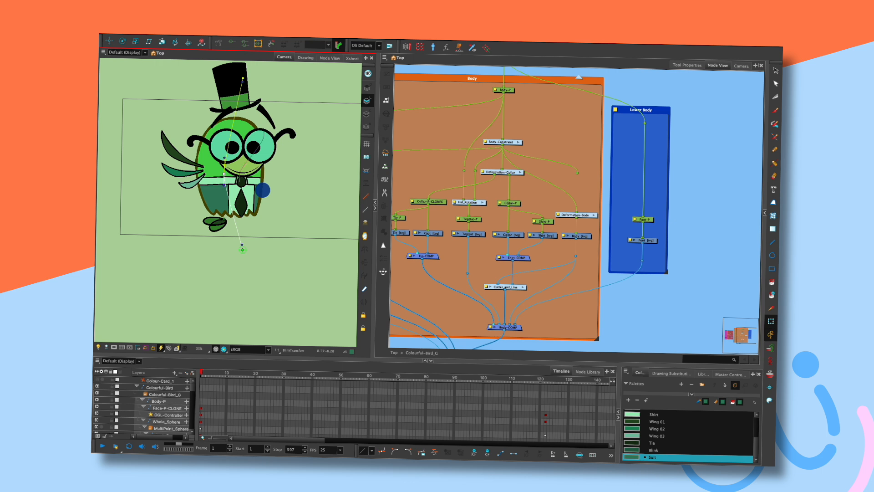
key("ctrl+z")
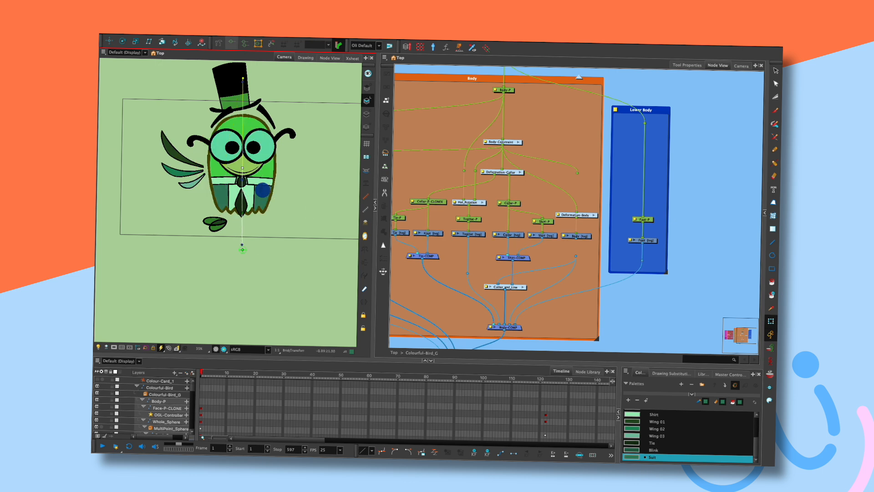
Lengthen the body curve's end handles with the Rigging tool, and test the bend with the Transform tool before undoing it
left_click(219, 43)
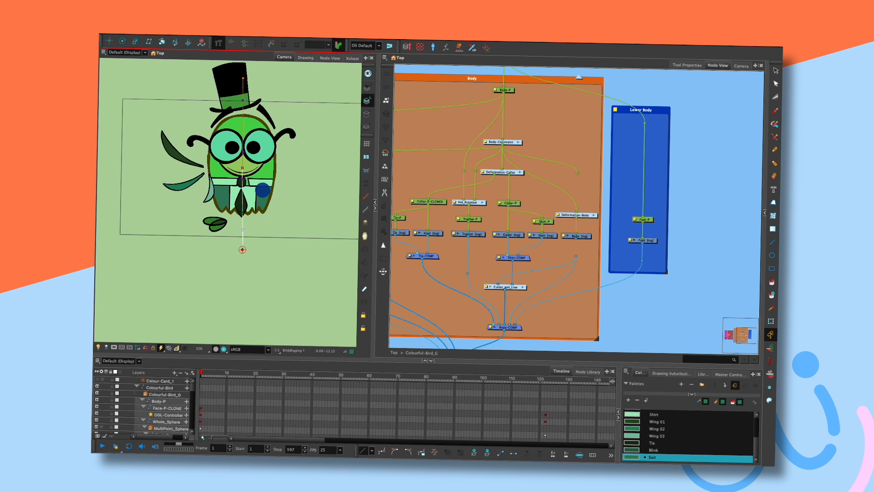
left_click(770, 321)
mouse_move(242, 168)
left_mouse_down()
mouse_move(358, 166)
mouse_move(209, 171)
mouse_move(293, 169)
mouse_move(230, 169)
mouse_move(242, 168)
left_mouse_up()
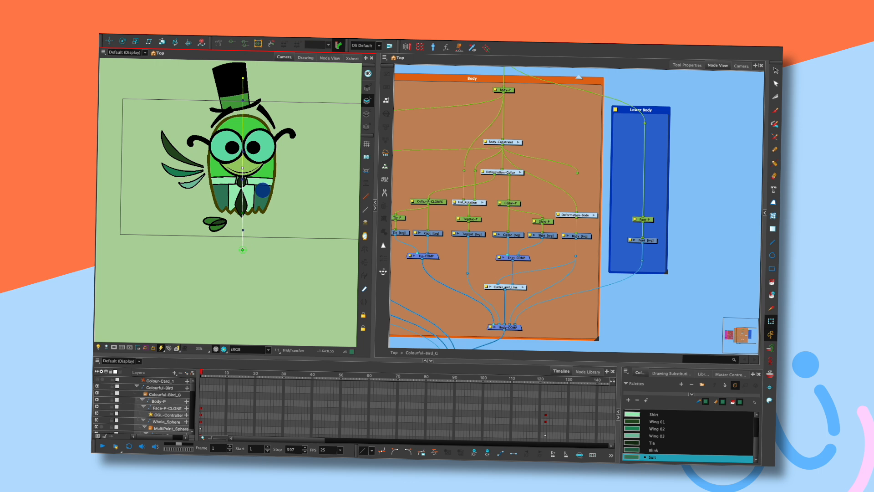
left_click_drag(243, 100, 269, 85)
key("ctrl+z")
key("ctrl+z")
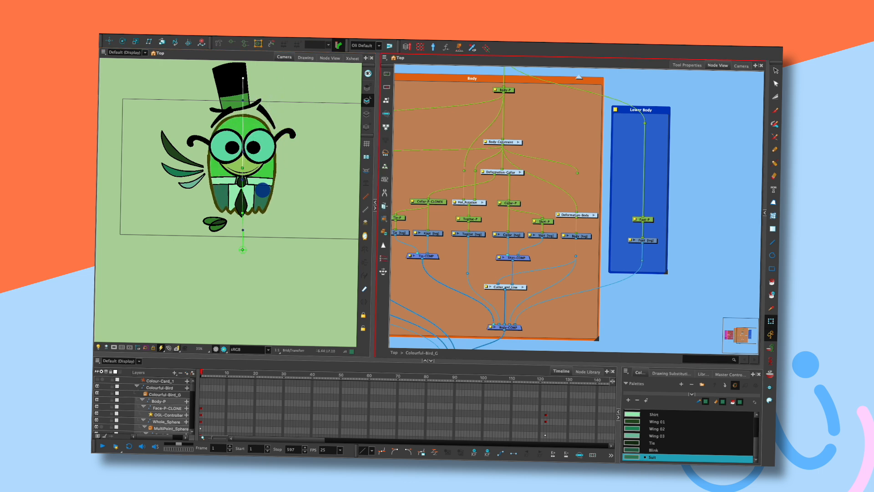
Delete the Weighted-Deform node inside the Deformation-Body group and connect Curve_1 directly to Multi-Port-Out
left_click(594, 215)
left_click(605, 194)
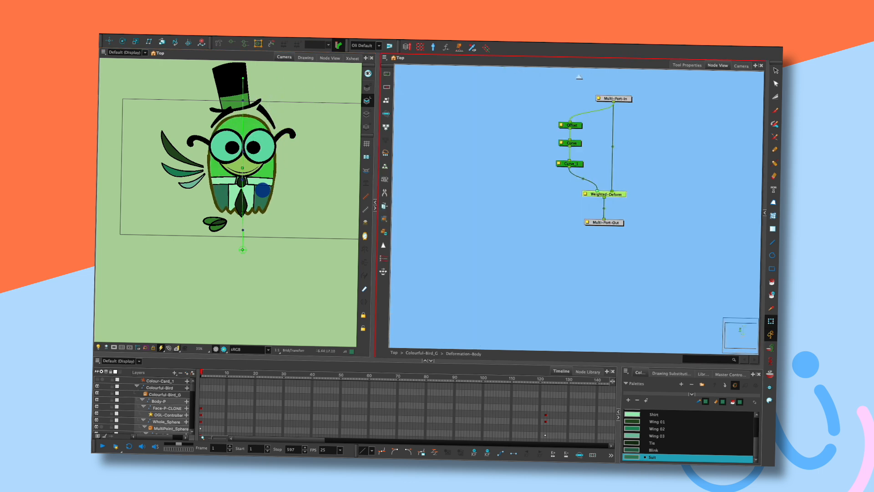
key("Delete")
left_click_drag(604, 218, 568, 167)
Bend the body curve far to the bird's side from its middle point and adjust the handle at that point
left_click_drag(243, 168, 308, 169)
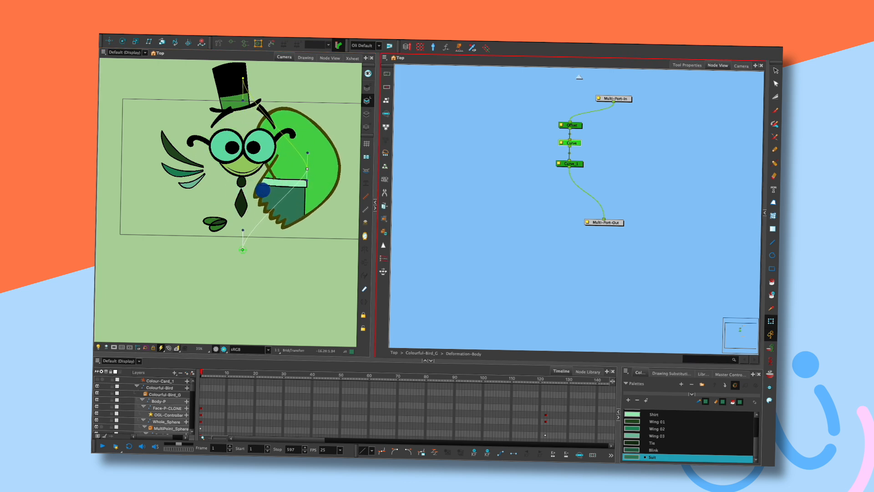
left_click(492, 168)
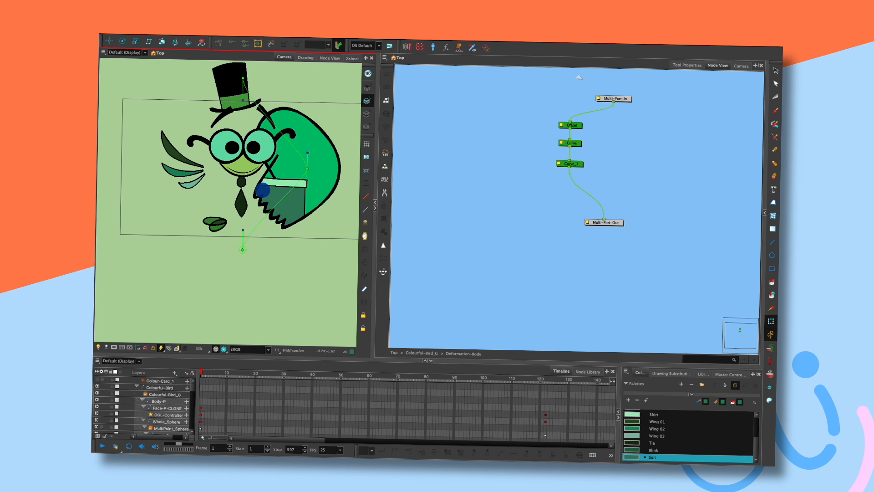
left_click(263, 190)
left_click_drag(307, 138, 308, 152)
left_click(491, 173)
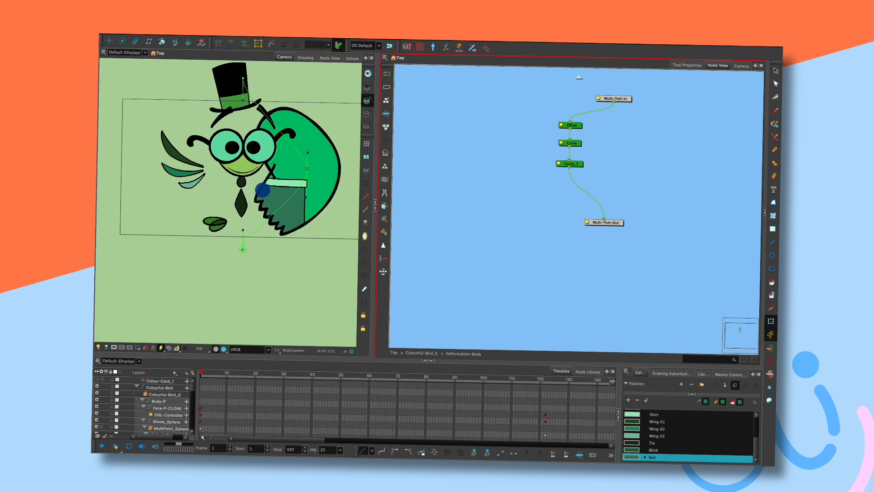
Add a Deformation-AutoFold node between Curve_1 and Multi-Port-Out and check the bent body in Render View
key("Tab")
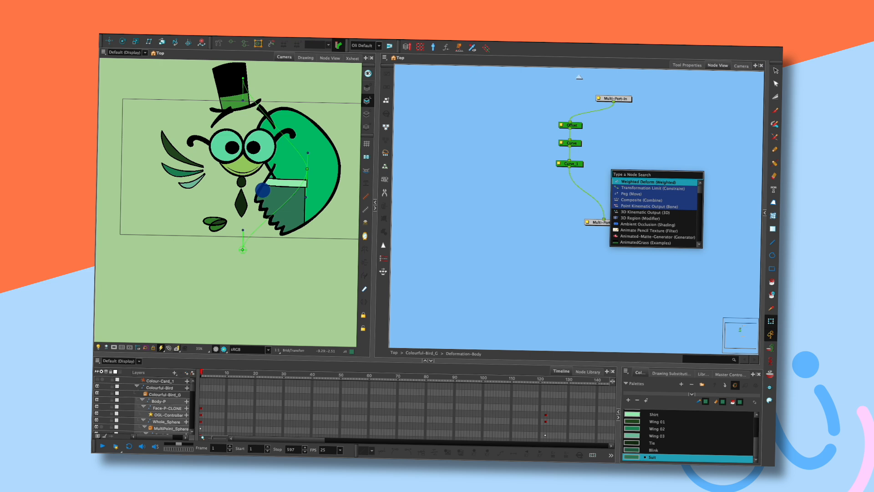
type("fol")
key("Down")
key("Return")
key("ctrl+z")
key("ctrl+shift+z")
left_click(223, 349)
left_click(215, 349)
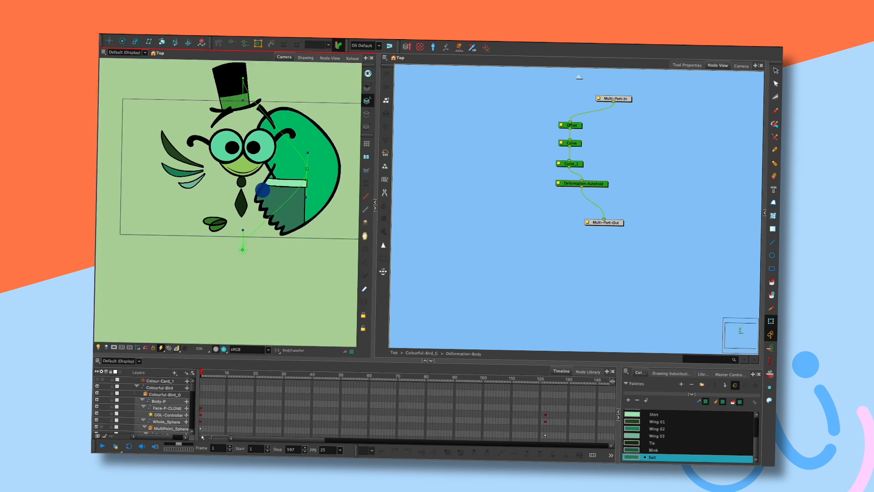
Inspect the Deformation-AutoFold node's properties and delete the node
left_click_drag(583, 183, 572, 186)
left_click(547, 185)
left_click(501, 223)
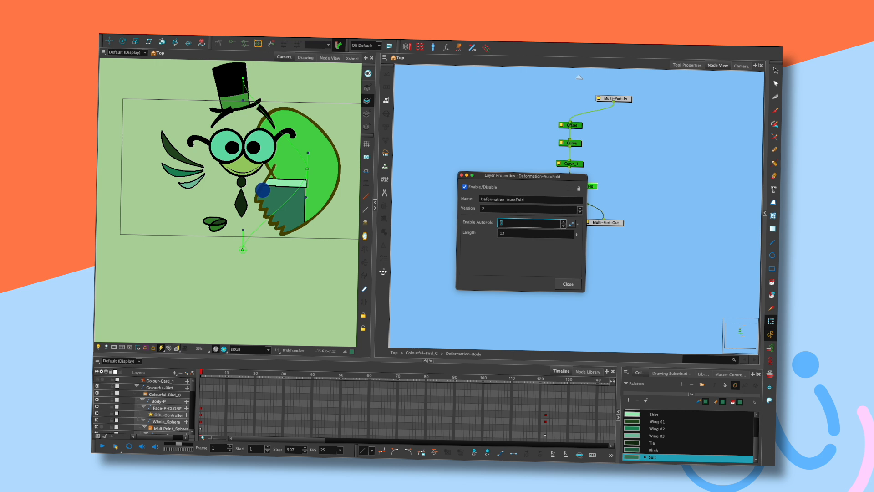
left_click(567, 284)
key("Delete")
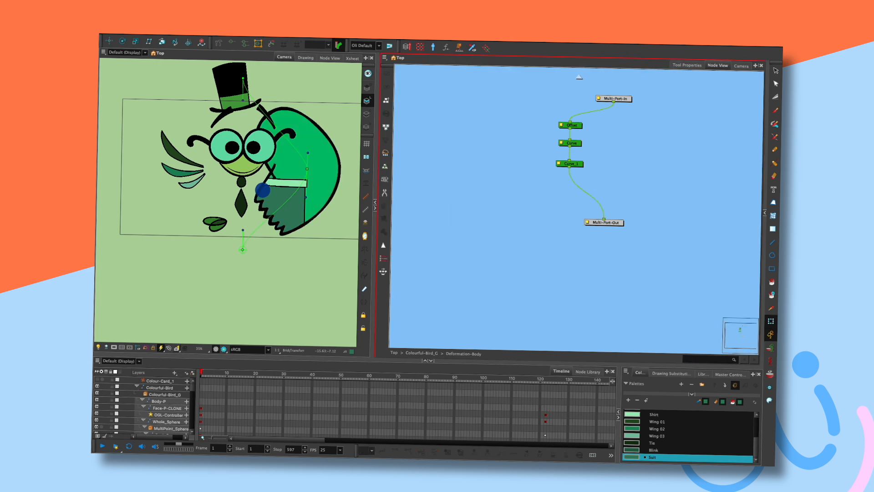
Add a Deformation-Uniform-Scale node between Curve_1 and Multi-Port-Out and open its properties
key("Tab")
type("deformr")
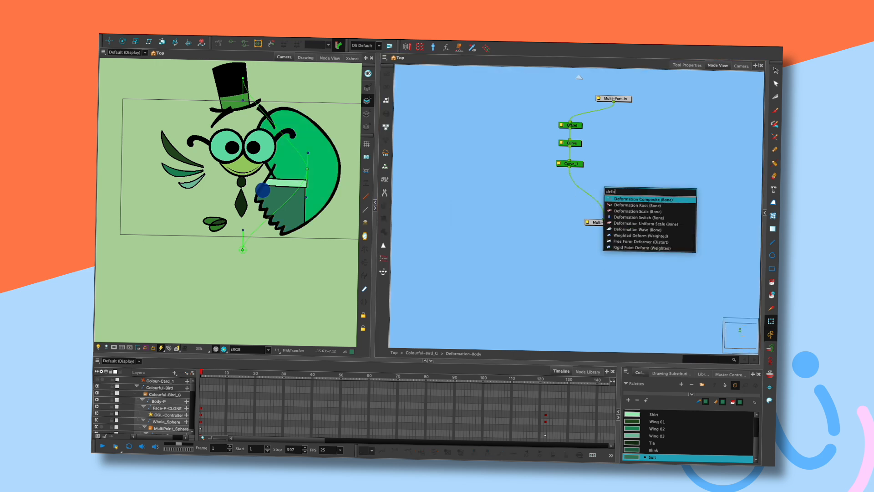
key("BackSpace")
key("BackSpace")
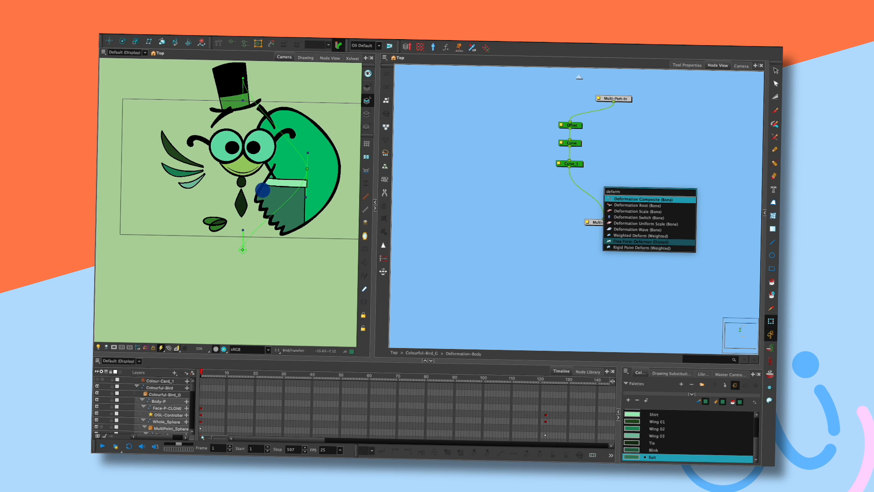
left_click(645, 223)
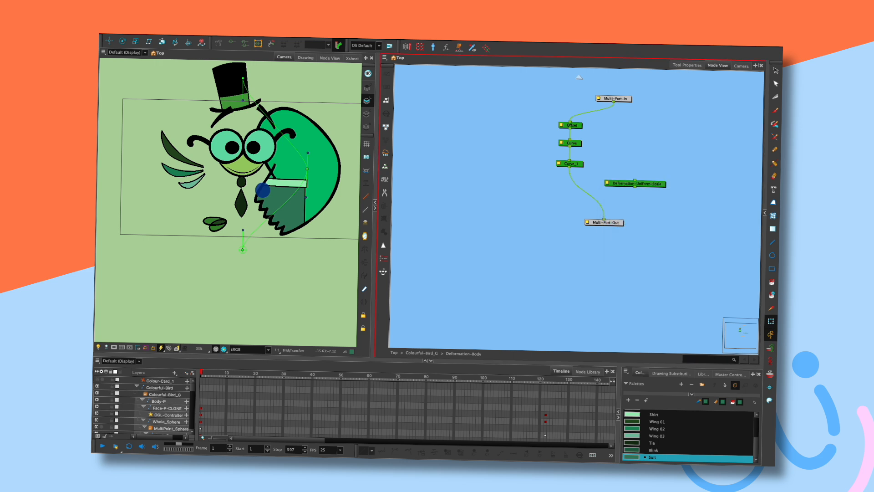
left_click(552, 187)
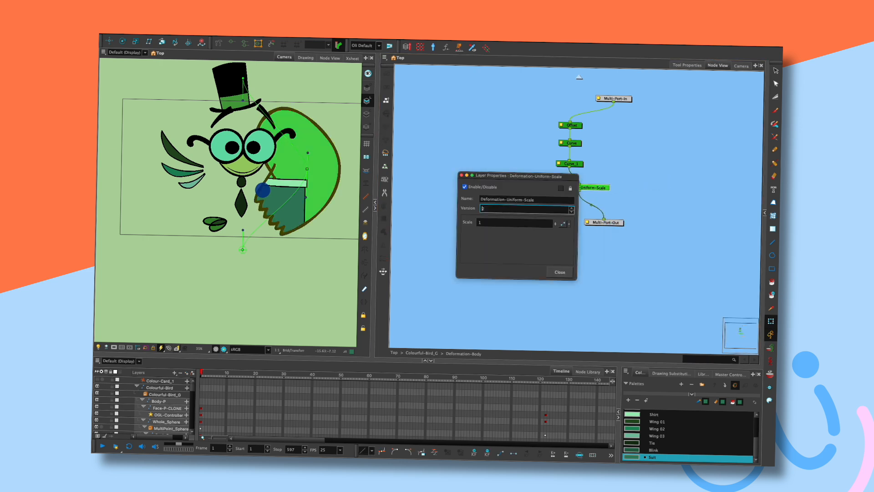
Try Scale values of 0.9, 0.8 and 0.7 on the Deformation-Uniform-Scale node and delete the node
key("Tab")
type("6")
key("Down")
key("Down")
key("Down")
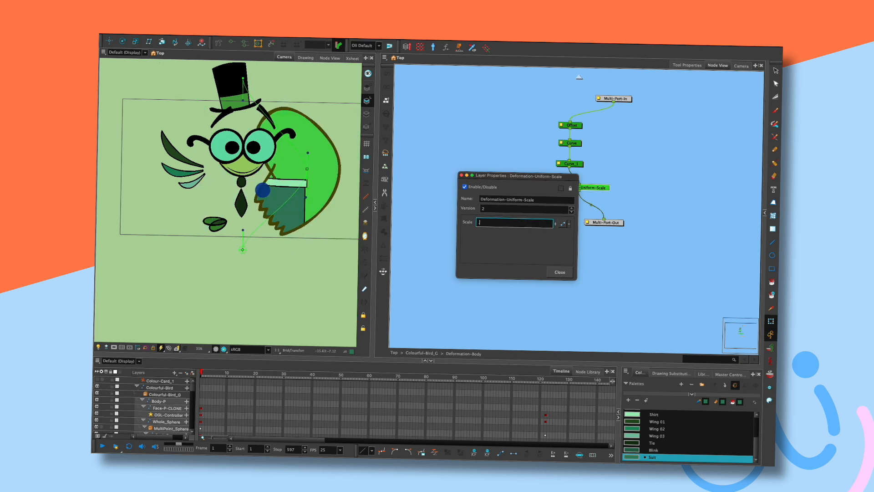
type(".9")
key("Return")
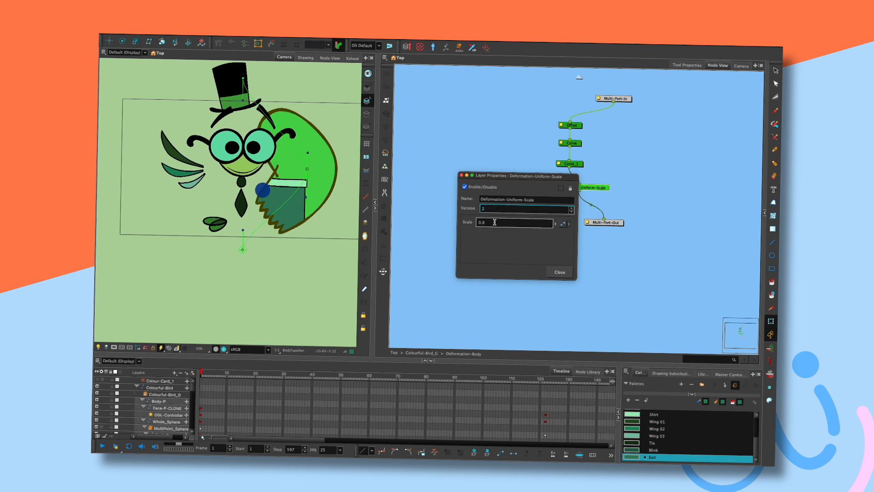
key("shift+Tab")
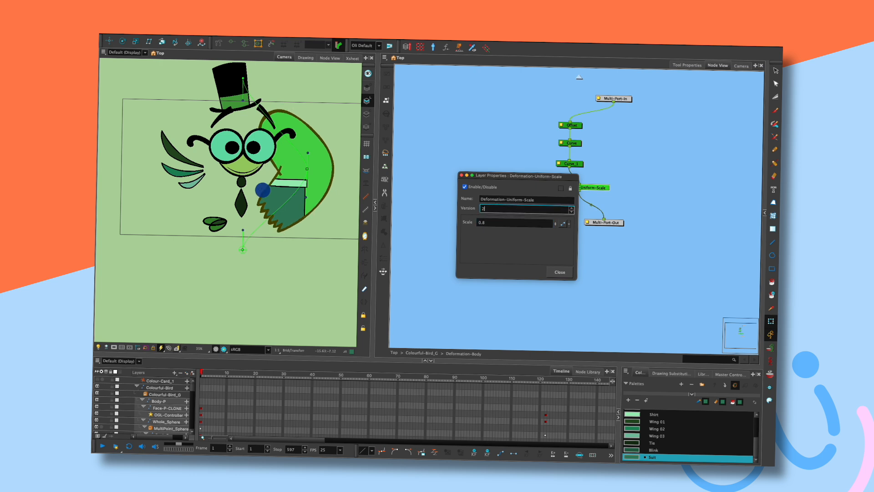
key("Tab")
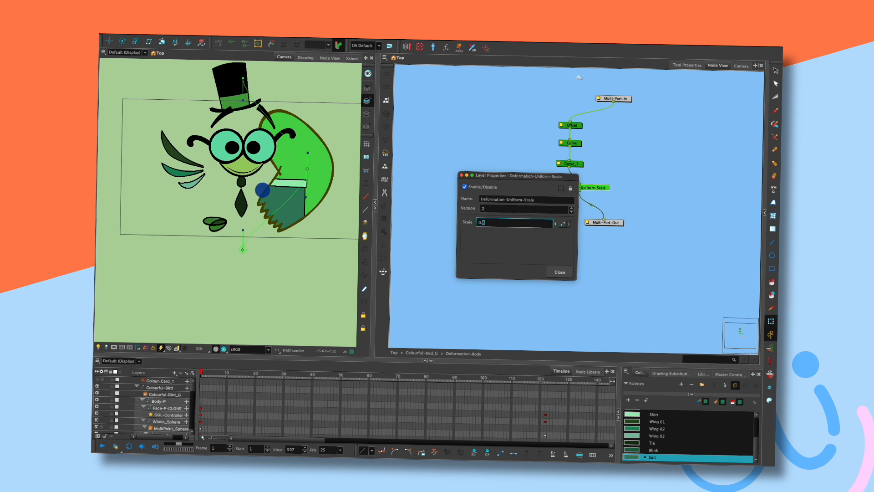
key("Return")
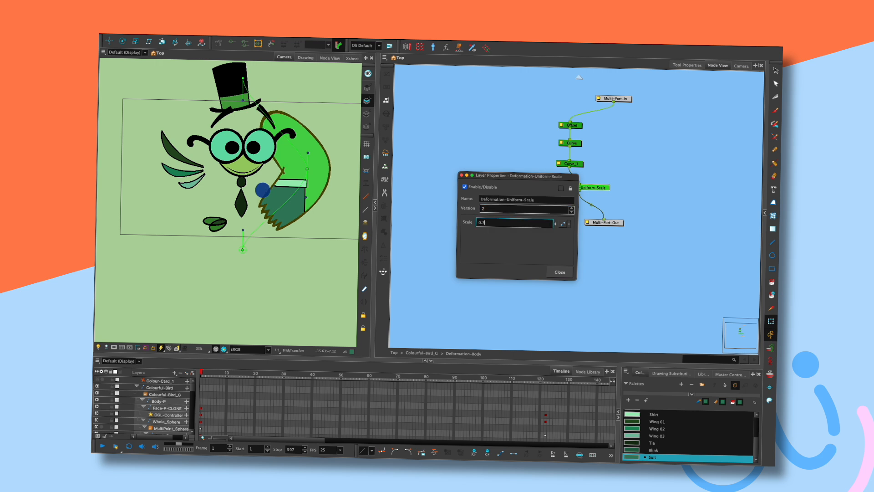
left_click(560, 272)
key("Delete")
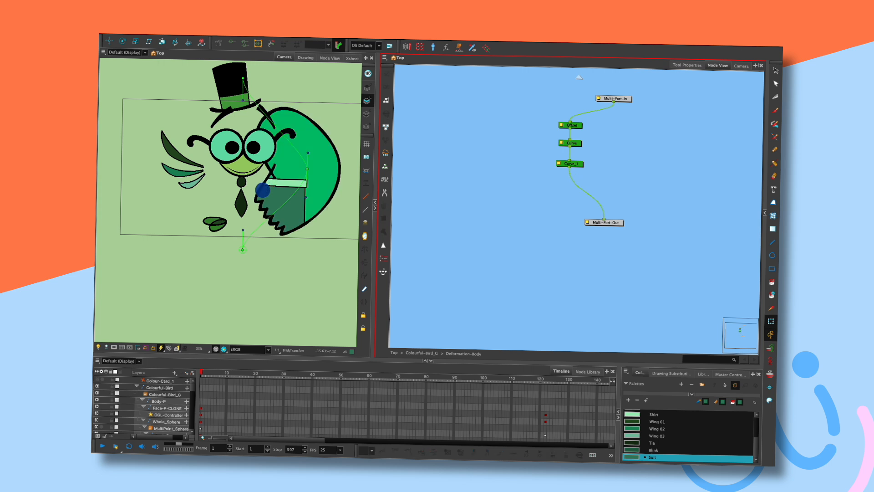
Add a Deformation-Scale node between Curve_1 and Multi-Port-Out
key("Tab")
type("sca")
key("Down")
key("Down")
key("Down")
key("Return")
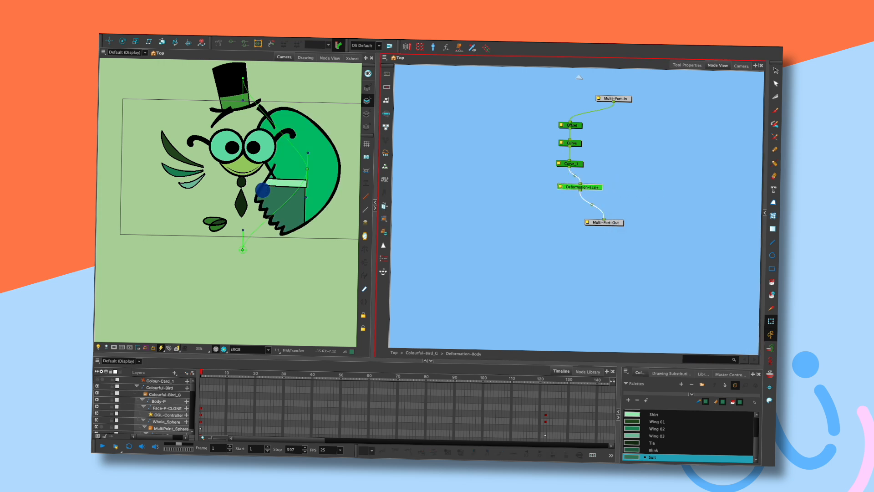
Set Left Fade In to 2 in the Deformation-Scale node's properties
double_click(578, 187)
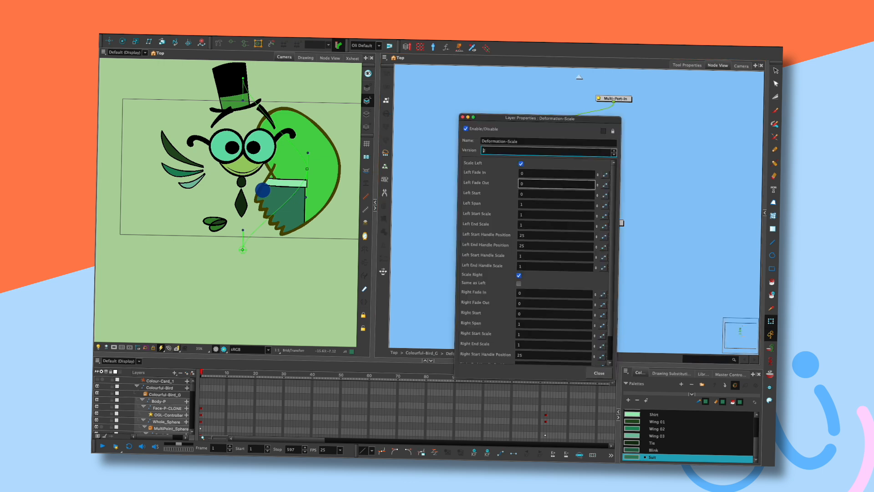
left_click_drag(598, 174, 597, 177)
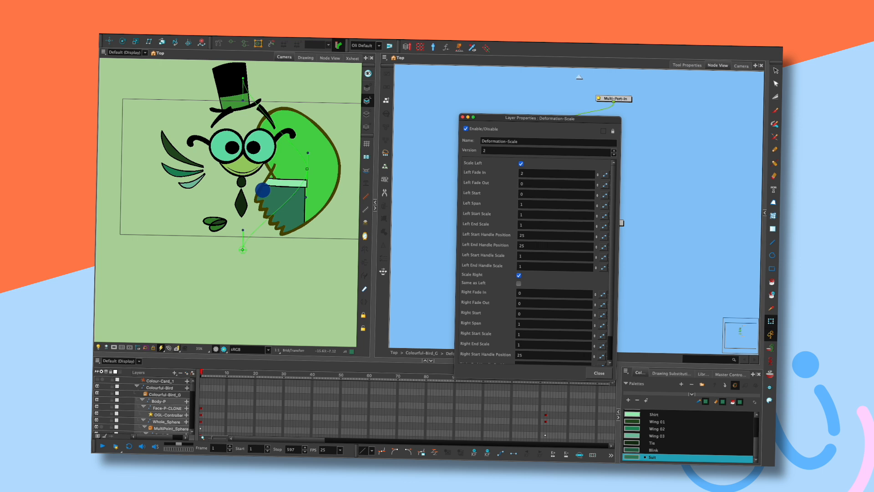
left_click(463, 117)
Align the Deformation-Scale node under Curve_1, show its controls, and reposition the scale handles along the bent body curve
left_click(515, 196)
left_click(570, 191)
left_click(365, 197)
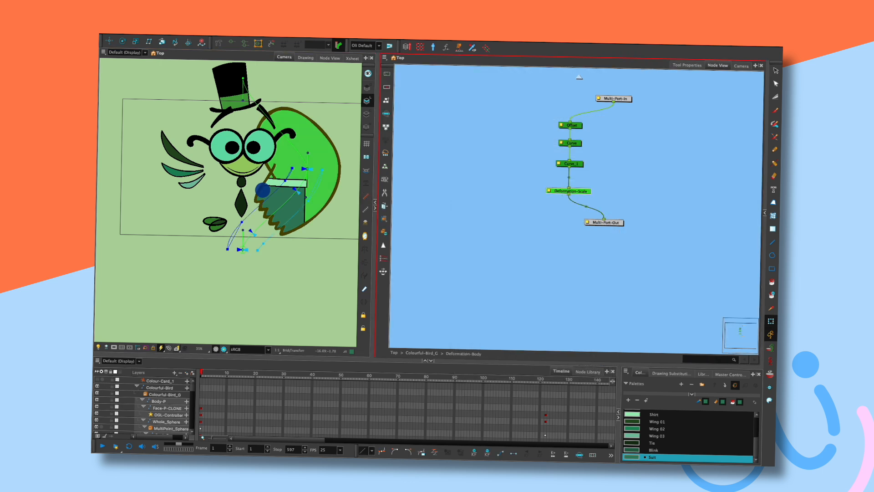
left_click_drag(322, 170, 324, 171)
mouse_move(284, 180)
left_mouse_down()
mouse_move(274, 170)
mouse_move(281, 183)
mouse_move(302, 173)
mouse_move(290, 186)
left_mouse_up()
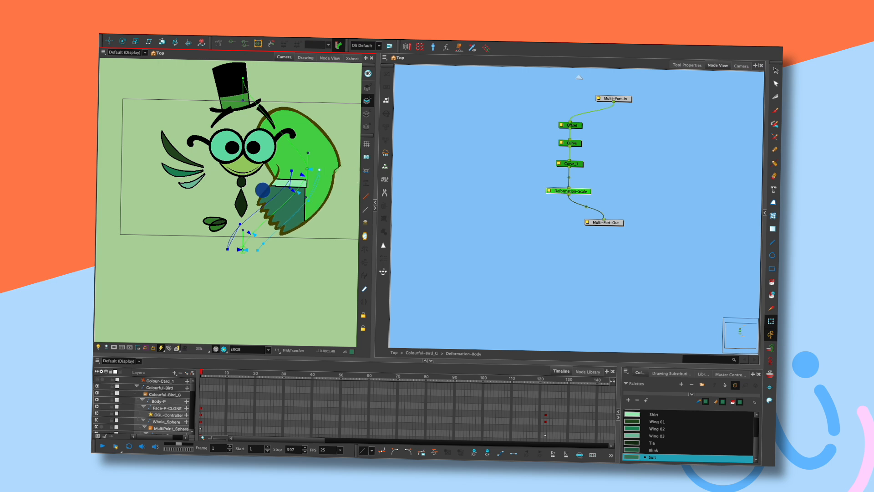
left_click_drag(279, 170, 263, 118)
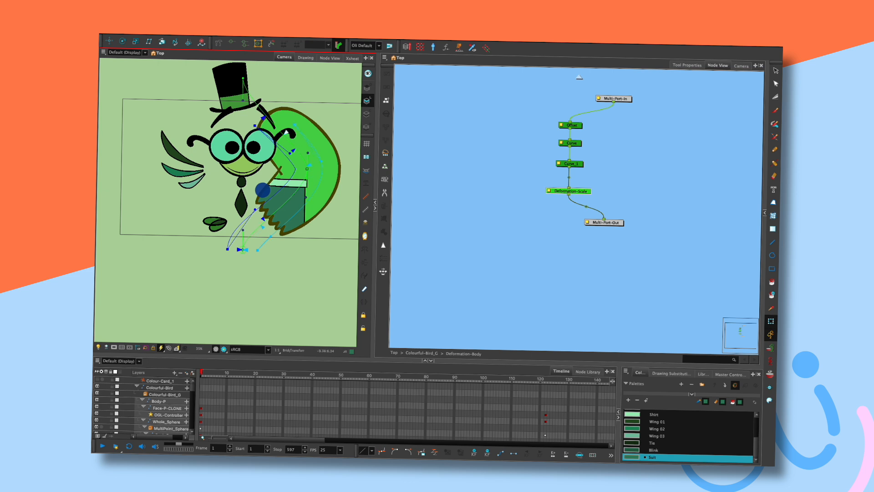
Leave the body's deformation group, select the body drawing and rig a curve chain down its left outline
mouse_move(291, 151)
left_mouse_down()
mouse_move(306, 139)
mouse_move(289, 152)
left_mouse_up()
left_click(579, 77)
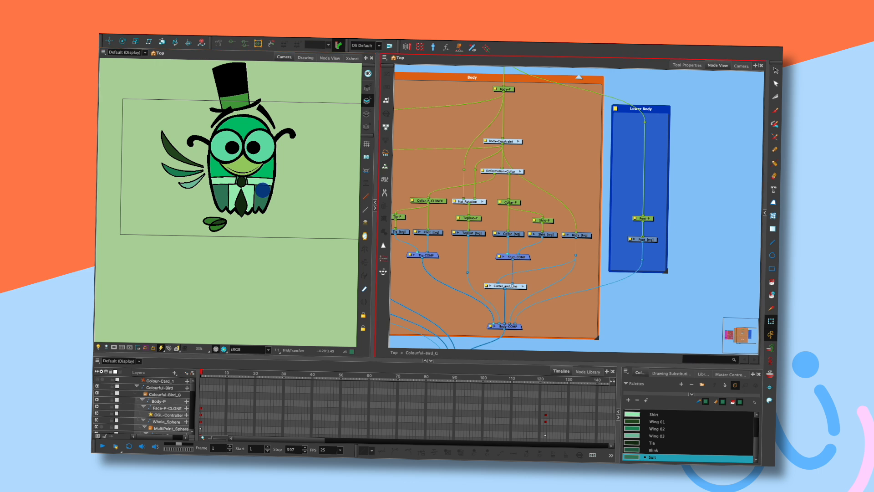
left_click(580, 235)
left_click(219, 42)
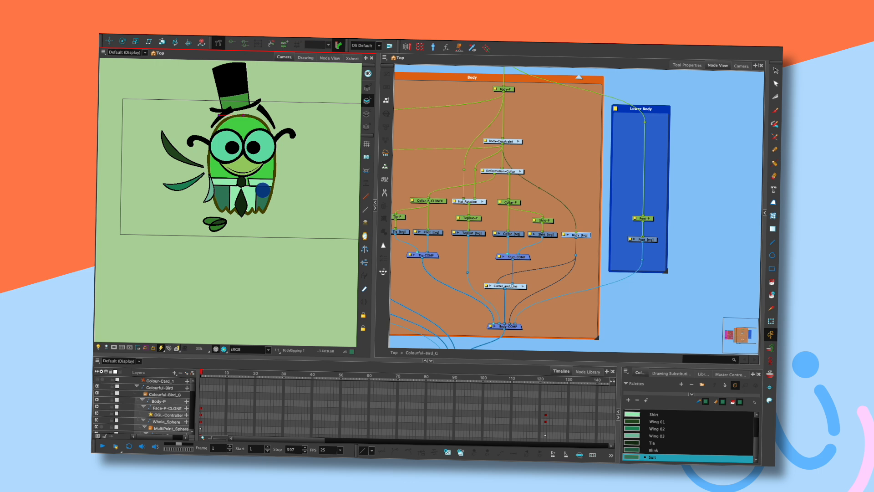
left_click(207, 142)
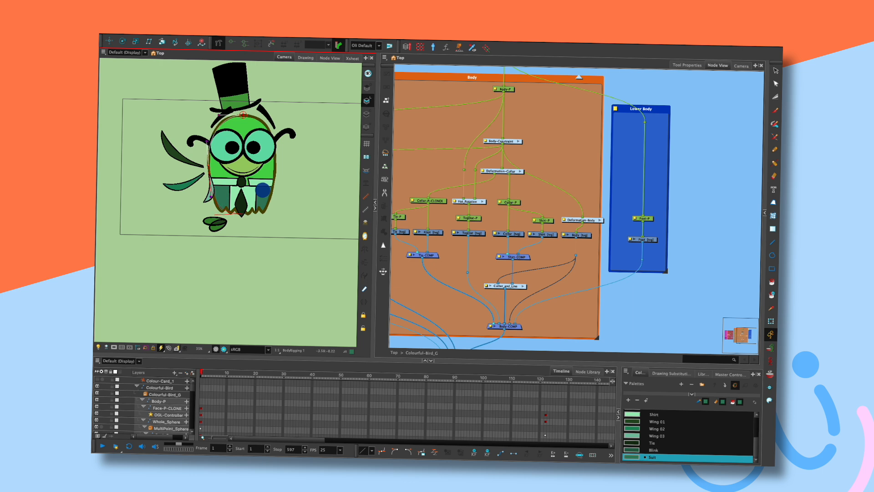
Start a second curve chain from the body's top centre and run it down the right outline
left_click(273, 211)
left_click_drag(275, 165, 276, 189)
left_click(244, 114)
left_click(244, 114)
left_click_drag(243, 114, 275, 116)
left_click(687, 65)
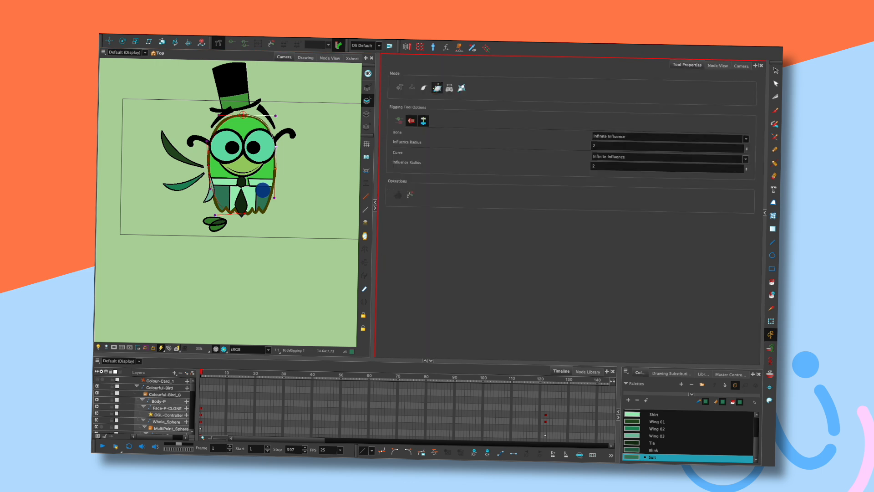
left_click(718, 66)
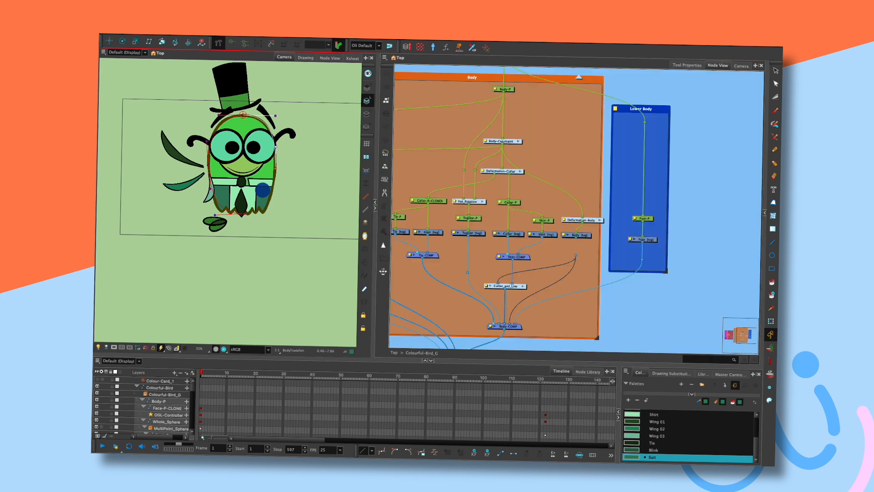
Finish the right-hand curve chain at the body's bottom centre and shape its end handle
left_click_drag(244, 213, 243, 214)
key("shift+2")
left_click(275, 169)
mouse_move(247, 214)
left_mouse_down()
mouse_move(268, 214)
mouse_move(253, 214)
left_mouse_up()
left_click(243, 213)
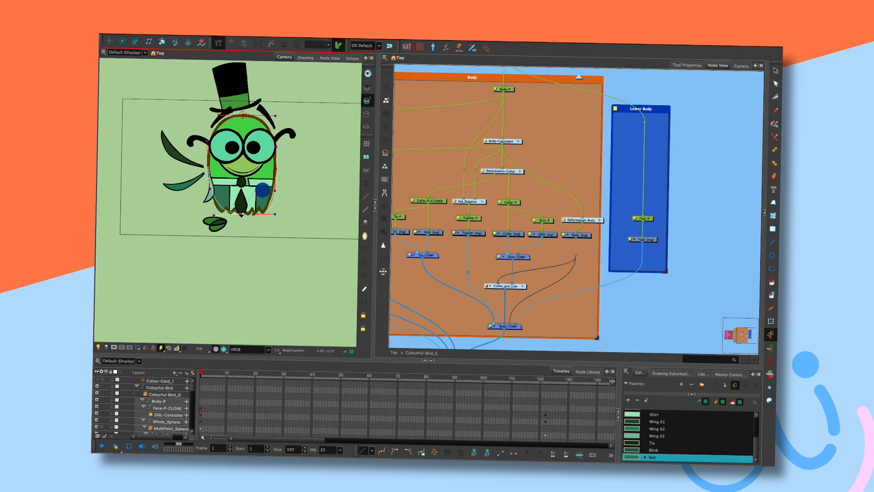
left_click(253, 214)
left_click_drag(254, 214, 275, 216)
Test the new body deformation by nudging the middle points of the left and right curves
left_click(771, 321)
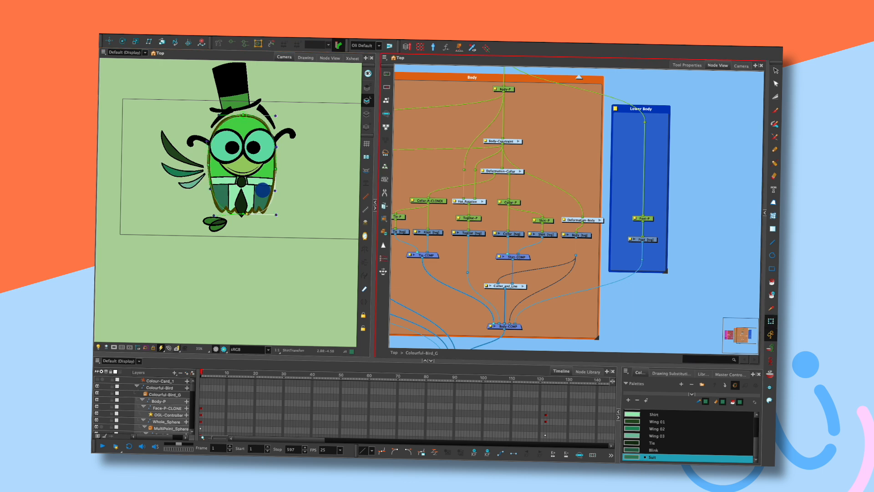
mouse_move(276, 169)
left_mouse_down()
mouse_move(303, 167)
mouse_move(276, 169)
left_mouse_up()
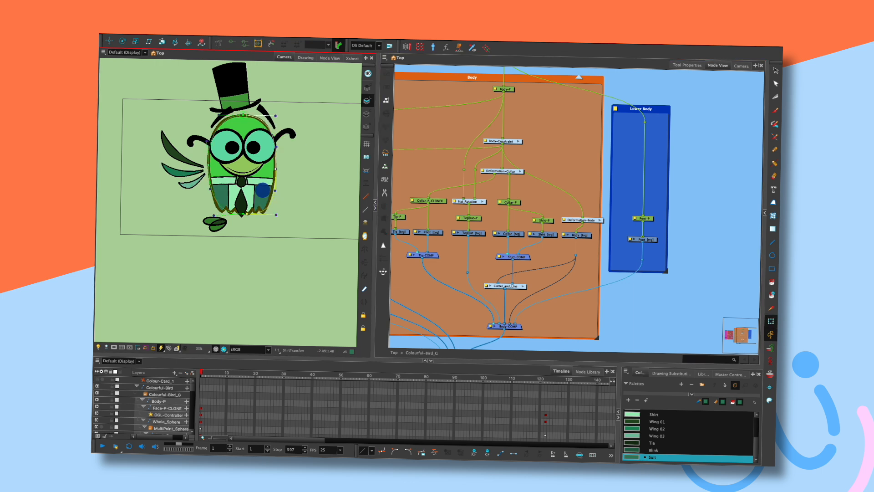
left_click_drag(209, 165, 207, 165)
mouse_move(276, 169)
left_mouse_down()
mouse_move(294, 168)
mouse_move(255, 168)
mouse_move(313, 166)
mouse_move(254, 168)
mouse_move(297, 165)
mouse_move(257, 168)
mouse_move(285, 167)
mouse_move(276, 167)
left_mouse_up()
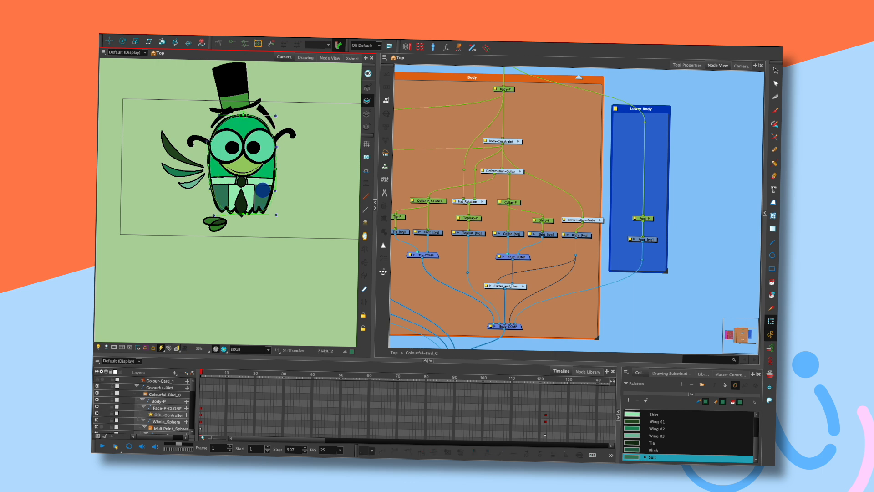
Place the Deformation-Body node above the body drawing and open its group
left_click_drag(582, 220, 576, 190)
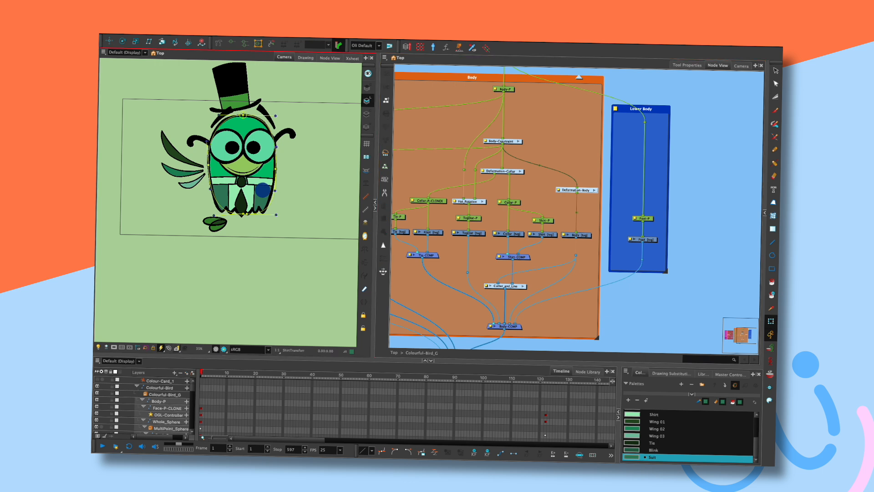
mouse_move(208, 165)
left_mouse_down()
mouse_move(198, 165)
mouse_move(216, 164)
mouse_move(208, 164)
left_mouse_up()
left_click(594, 191)
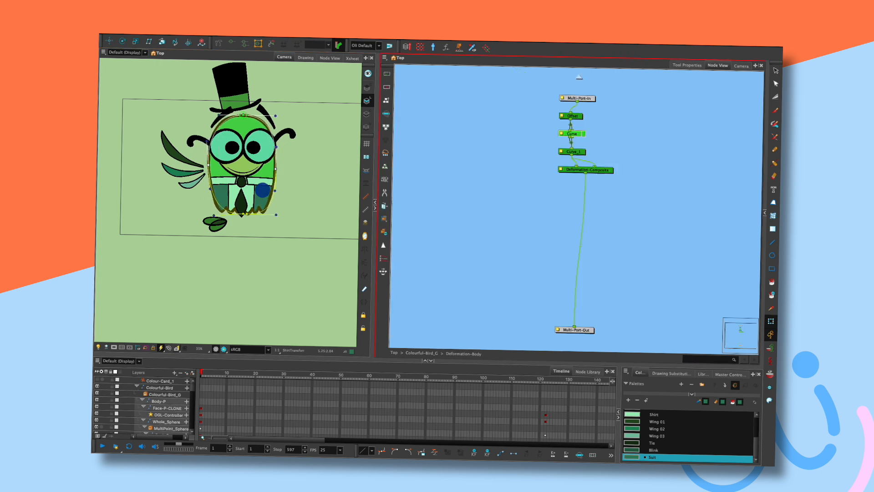
Spread the Deformation-Body nodes into two curve branches running from Offset to Deformation-Composite
left_click_drag(587, 170, 580, 234)
left_click_drag(573, 151, 592, 194)
left_click_drag(573, 152, 565, 194)
left_click_drag(573, 133, 567, 158)
left_click_drag(571, 116, 582, 98)
Check the Curve and Curve_2 nodes in turn and space them further apart
left_click(591, 158)
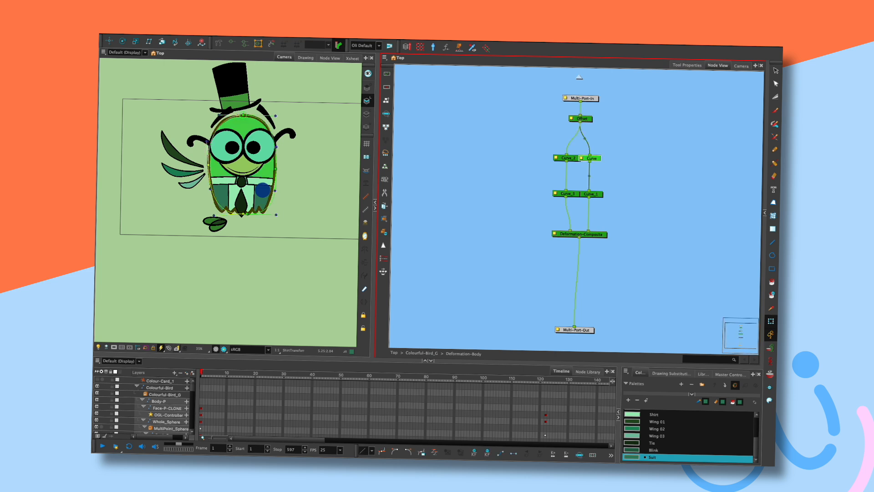
left_click(567, 157)
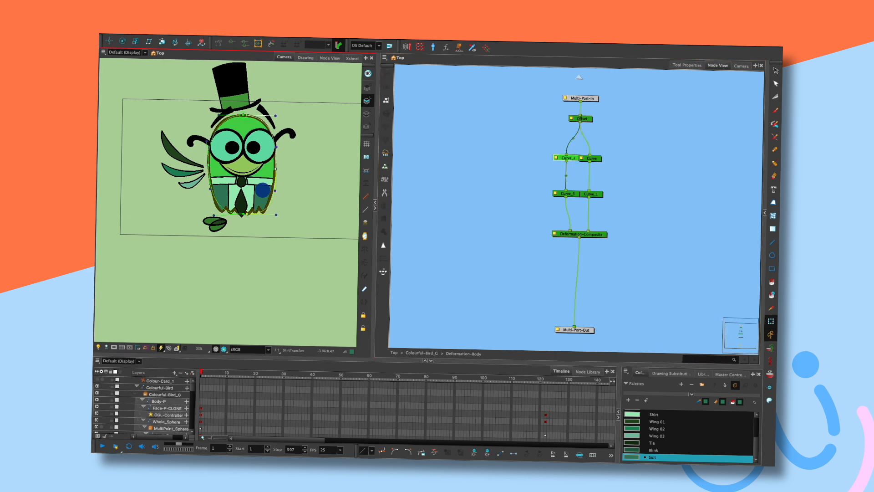
left_click(591, 158, "shift")
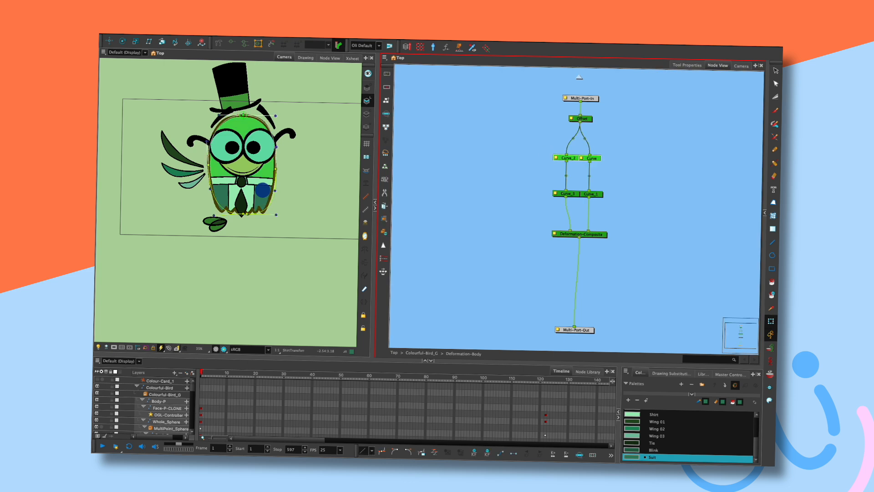
left_click_drag(591, 158, 597, 159)
left_click(615, 172)
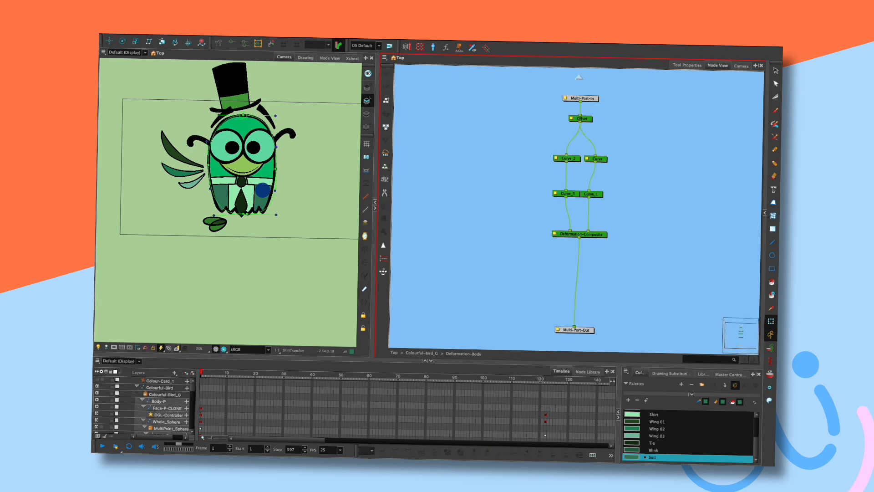
Try adding a Peg node between Offset and Curve_2 and delete it
key("Tab")
type("peg")
key("Return")
left_click_drag(595, 159, 568, 142)
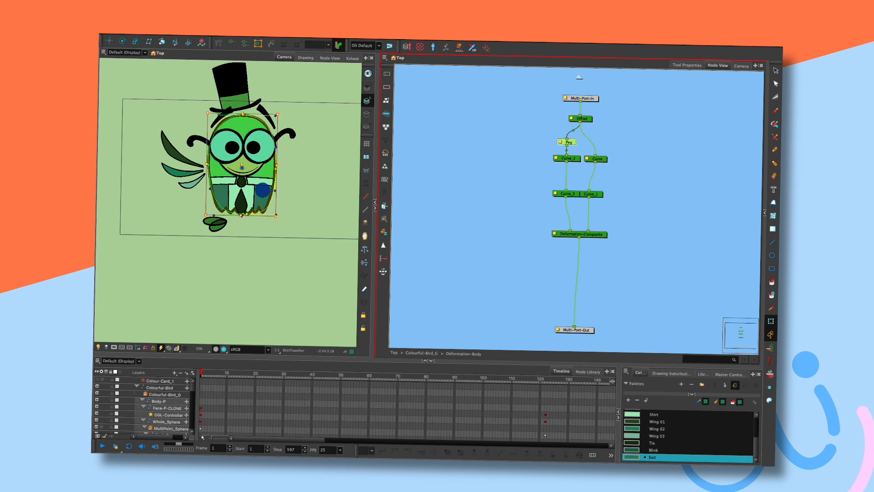
key("shift+t")
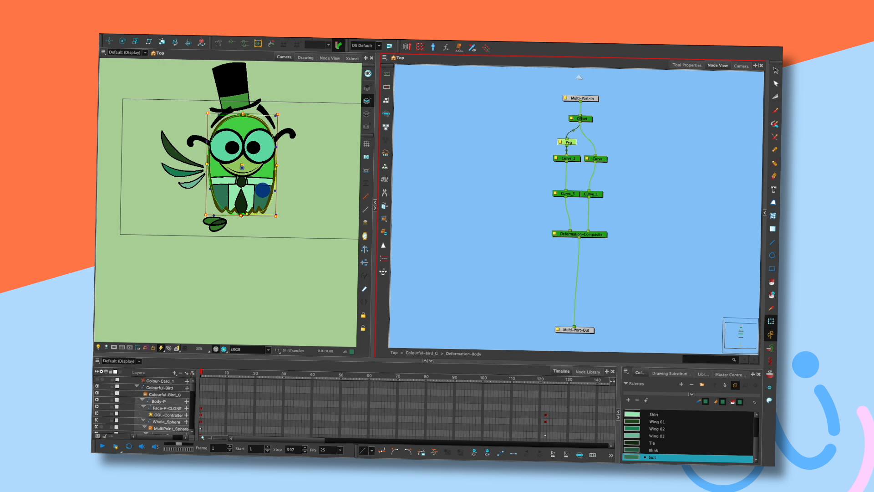
key("Delete")
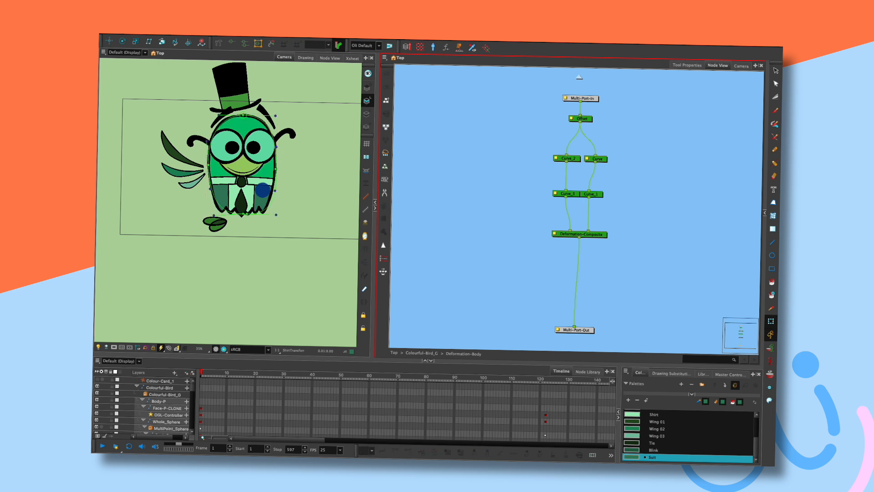
Compare the layer properties of the Curve and Curve_2 nodes and close both dialogs
left_click(567, 158)
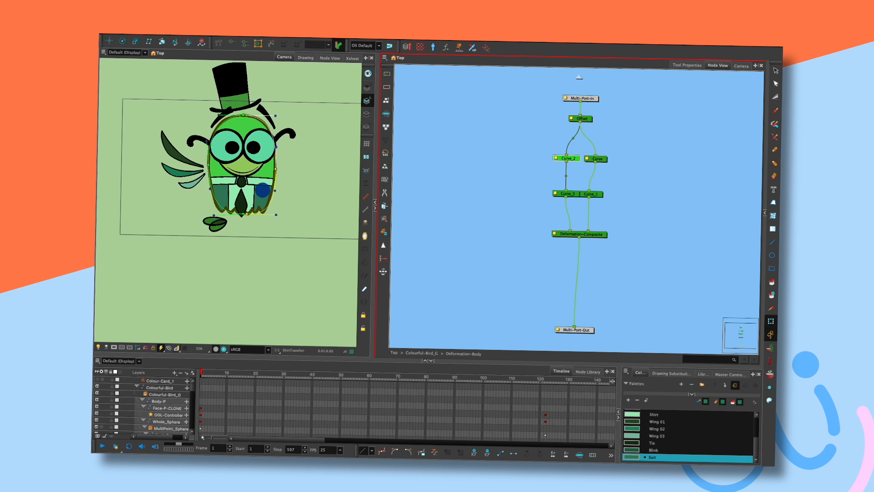
double_click(596, 159)
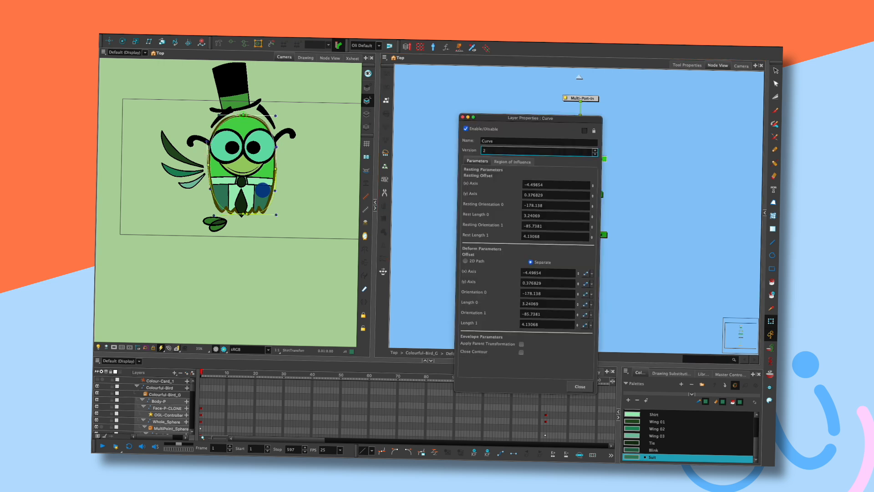
left_click_drag(528, 118, 422, 120)
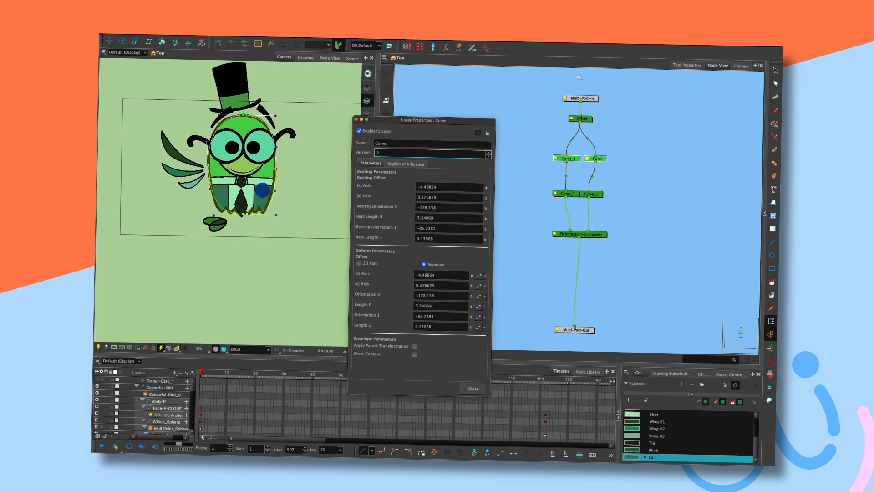
double_click(566, 158)
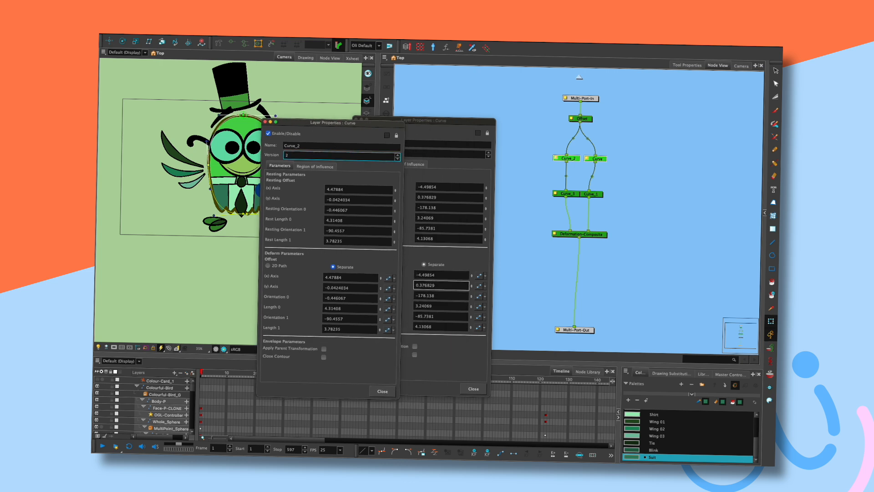
left_click(382, 391)
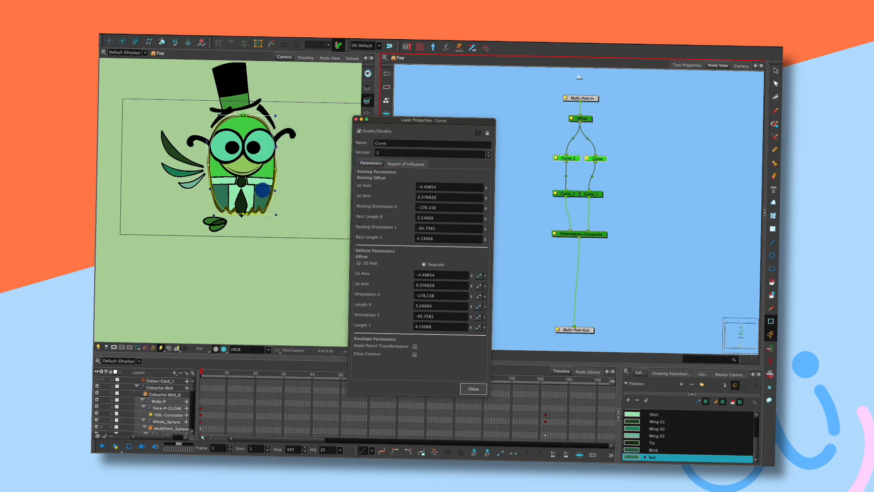
left_click(474, 389)
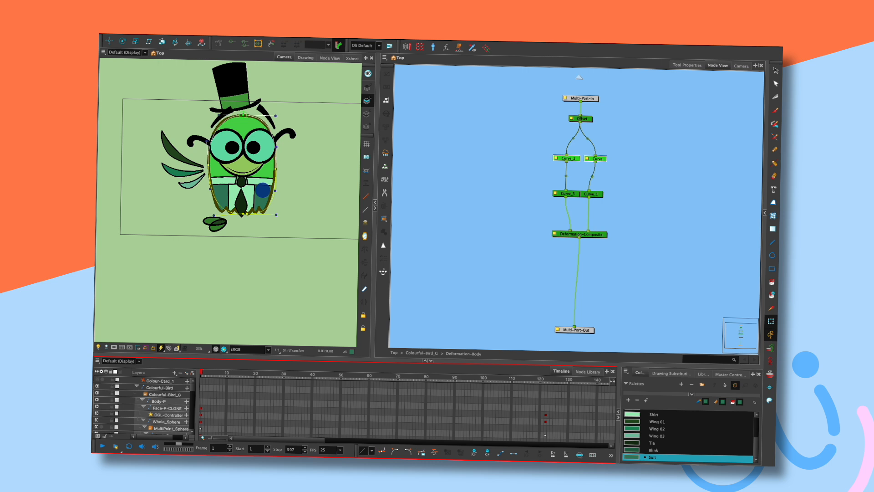
Stagger the two curve branches and move Deformation-Composite and Multi-Port-Out up beneath them
mouse_move(567, 158)
left_mouse_down()
mouse_move(590, 159)
mouse_move(567, 150)
left_mouse_up()
left_click(614, 175)
left_click_drag(579, 233, 580, 231)
left_click(615, 213)
left_click(615, 214)
left_click_drag(568, 193, 572, 183)
left_click_drag(568, 149, 573, 149)
left_click_drag(579, 232, 579, 227)
left_click_drag(574, 330, 579, 263)
left_click(624, 268)
Select Curve_2 and Curve together, try moving the body's right side point inward, and undo it
left_click_drag(612, 135, 556, 168)
key("shift+t")
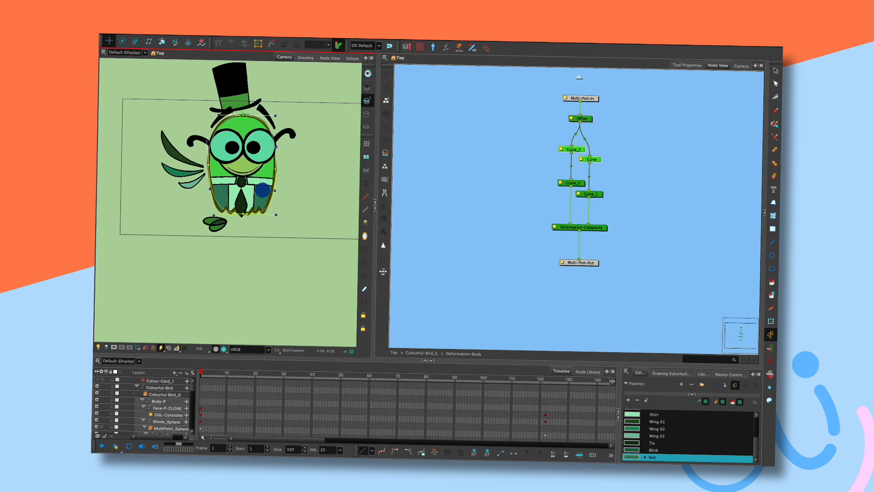
key("shift+t")
left_click_drag(612, 134, 557, 168)
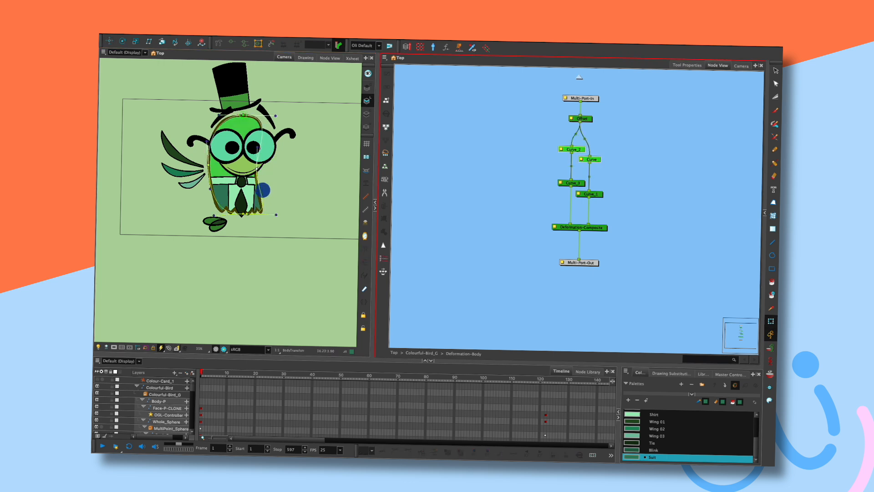
key("r")
left_click_drag(612, 135, 556, 169)
mouse_move(275, 169)
left_mouse_down()
mouse_move(257, 169)
mouse_move(272, 170)
left_mouse_up()
key("ctrl+z")
Reselect both curve nodes, try moving the right side point across to the body's left side, and undo the changes
left_click(604, 154)
left_click_drag(604, 154, 562, 163)
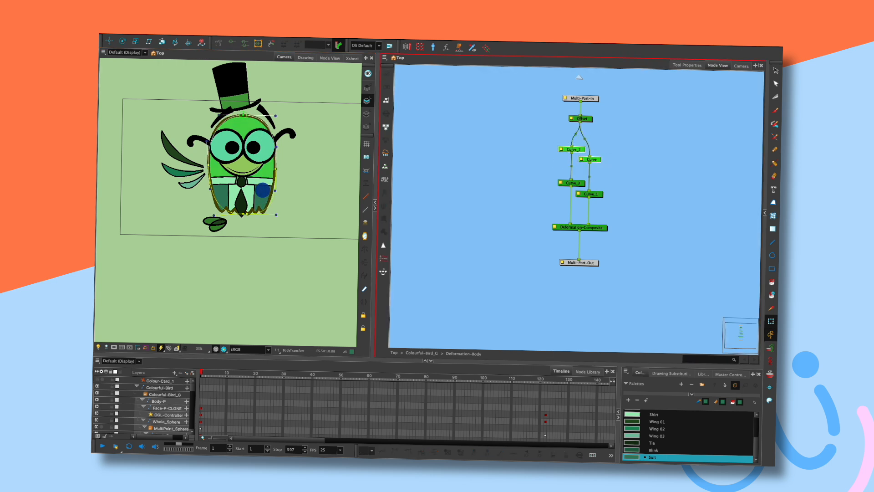
left_click_drag(275, 169, 192, 167)
key("ctrl+z")
key("ctrl+z")
key("ctrl+z")
key("ctrl+z")
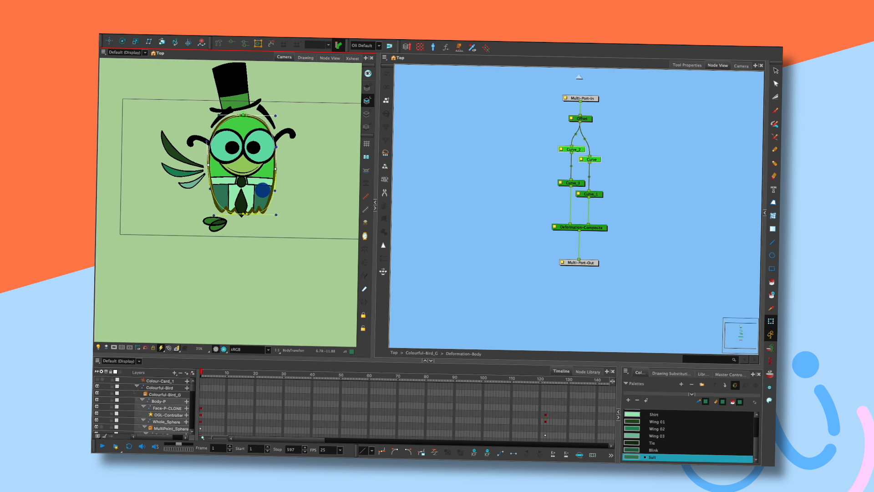
Open the Curve_2 node's layer properties to examine its deform offset parameters
mouse_move(275, 169)
left_mouse_down()
mouse_move(254, 167)
mouse_move(275, 169)
left_mouse_up()
left_click(718, 66)
left_click(561, 149)
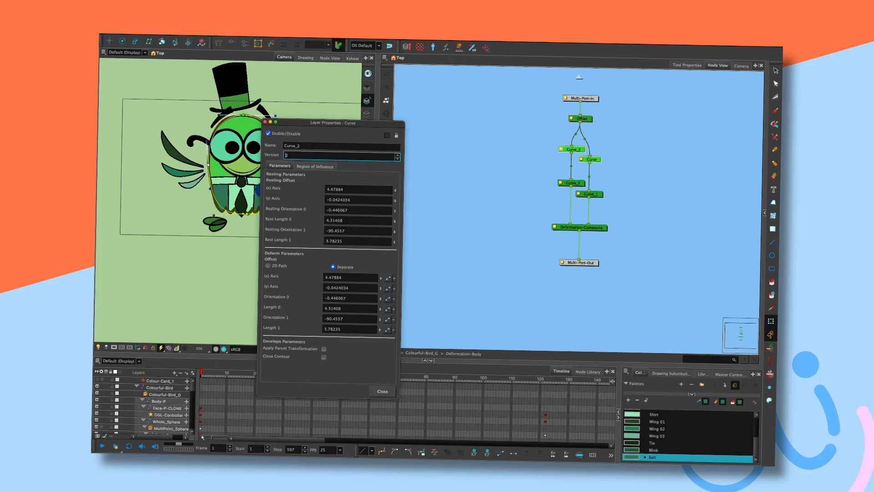
left_click(532, 154)
left_click(572, 149)
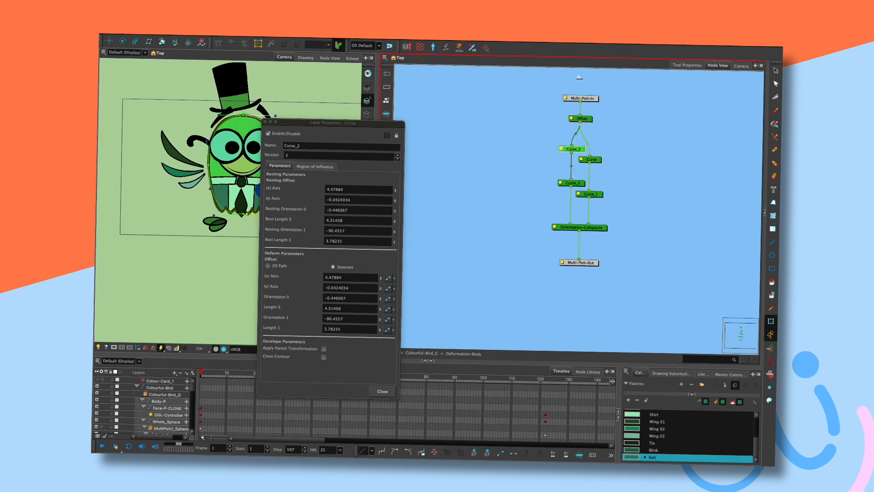
Align the Curve node beside Curve_2 and open the layer properties of both nodes
left_click_drag(592, 159, 600, 149)
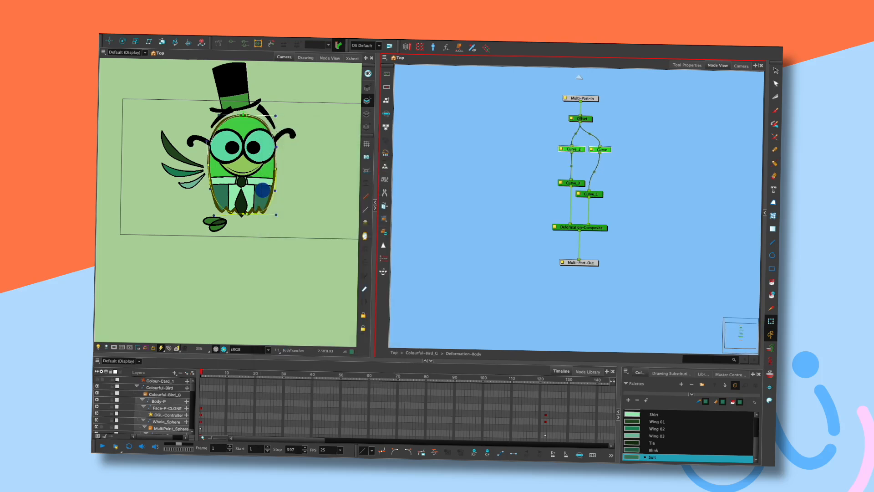
left_click(560, 149)
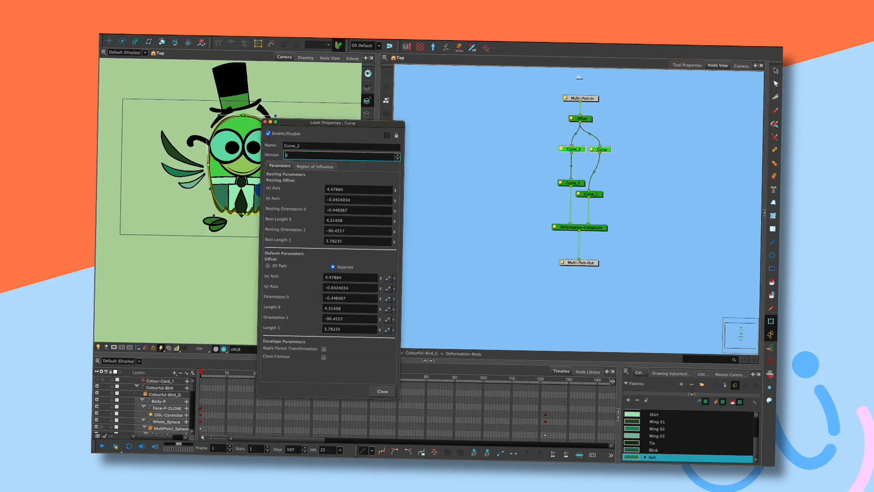
left_click_drag(292, 122, 380, 132)
left_click(591, 149)
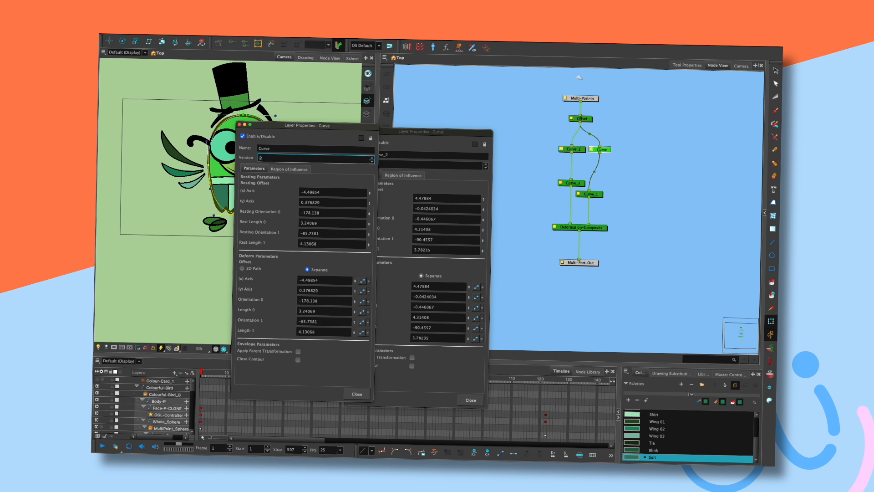
Separate the two property dialogs and switch Curve_2's deform offset to 2D Path
left_click(477, 286)
left_click_drag(469, 286, 468, 279)
left_click_drag(350, 128, 223, 229)
key("super+z")
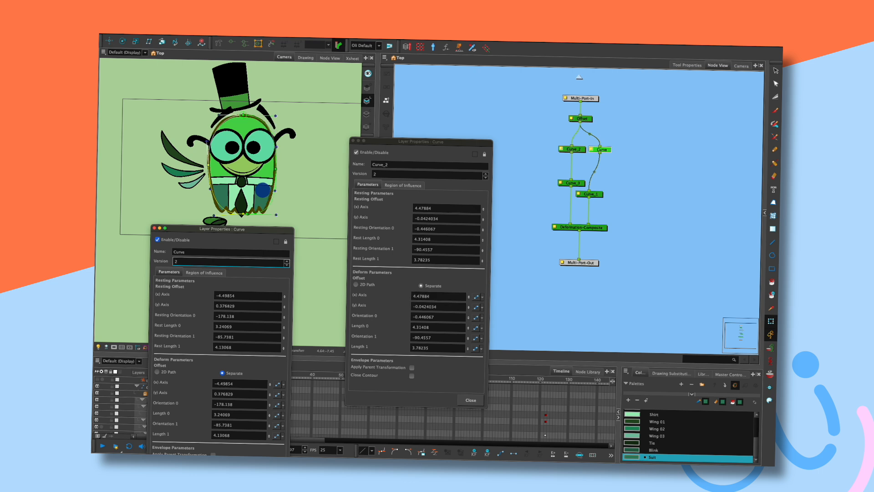
left_click(356, 284)
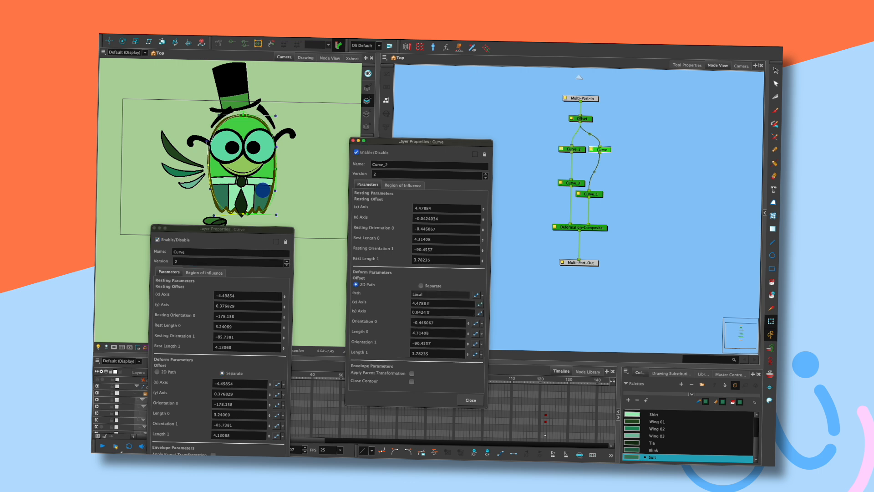
Switch the Curve node's deform offset to 2D Path, widen its properties dialog and view the path's function options
left_click(157, 372)
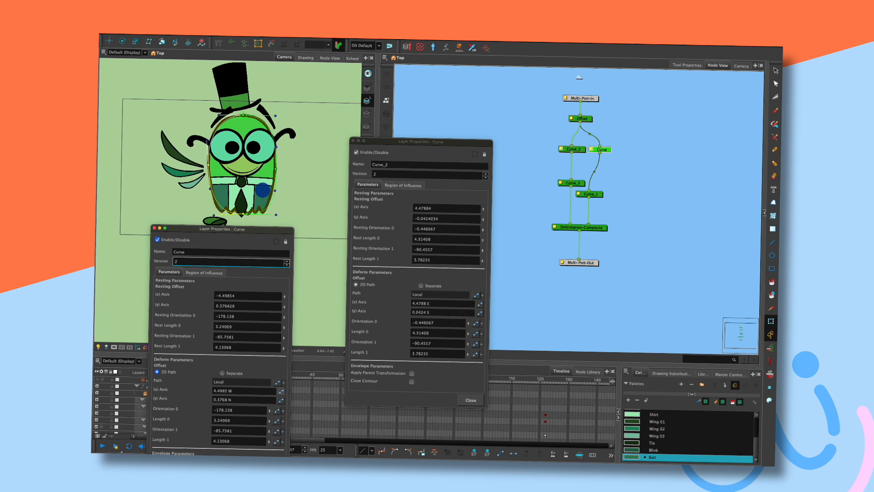
left_click_drag(291, 387, 311, 387)
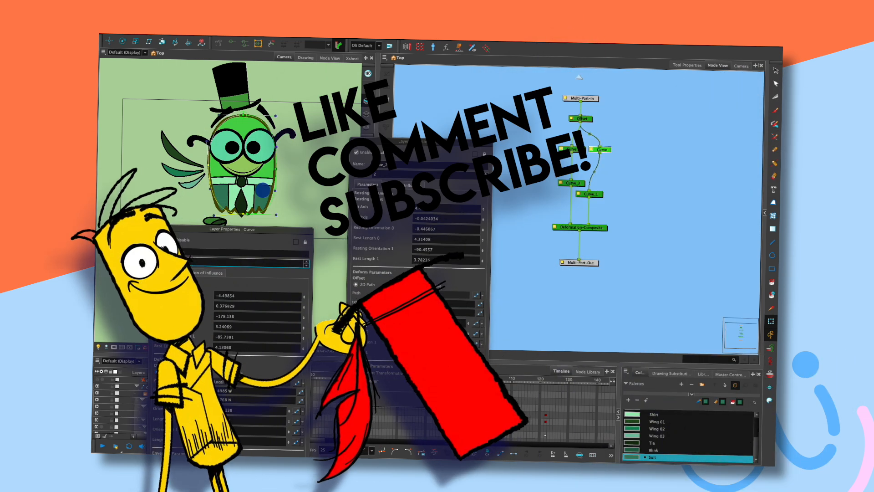
left_click(482, 295)
key("Escape")
left_click(302, 383)
key("Escape")
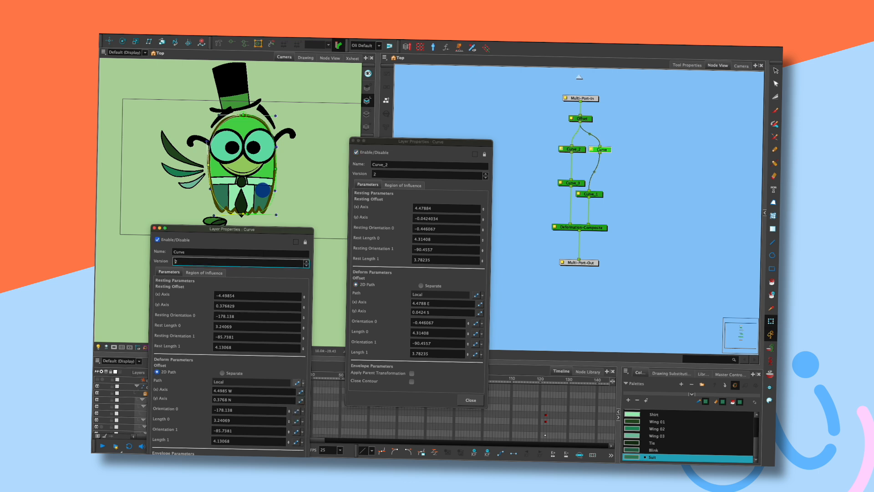
left_click(302, 383)
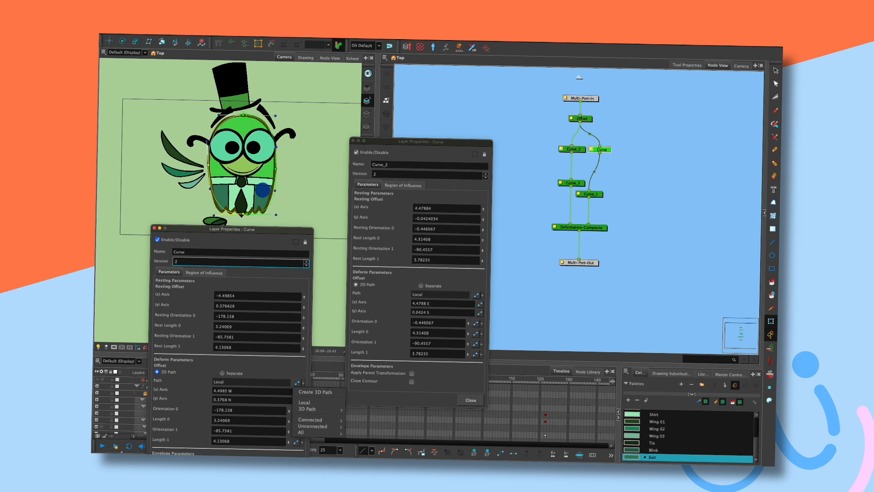
key("Escape")
left_click_drag(292, 230, 308, 194)
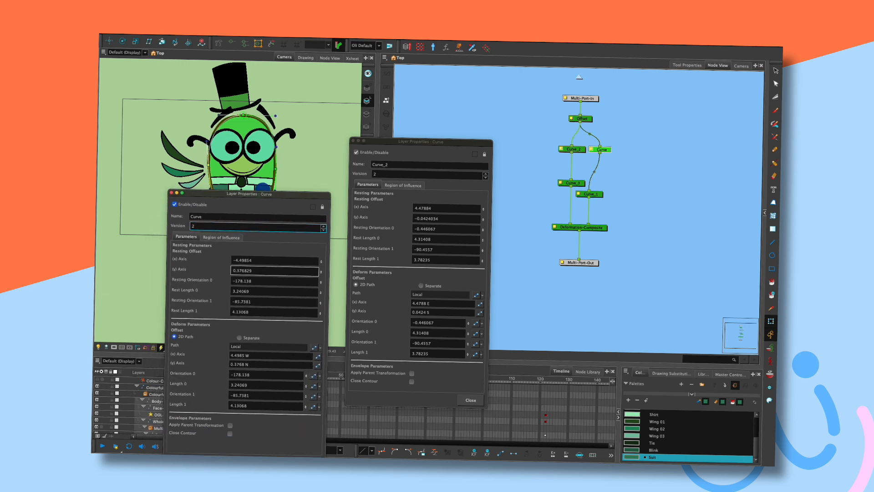
Link the Curve node's offset path to a 3D path function, examine the connection options and return the path to Local
left_click(314, 347)
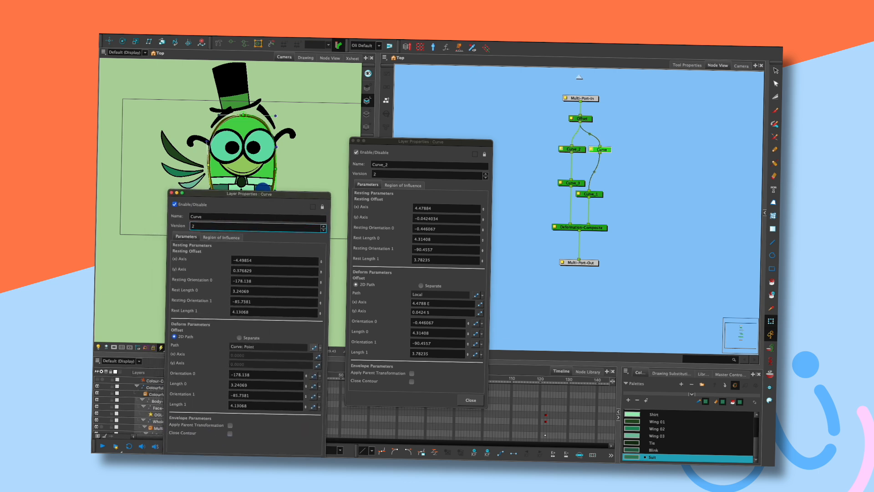
left_click(314, 347)
mouse_move(328, 384)
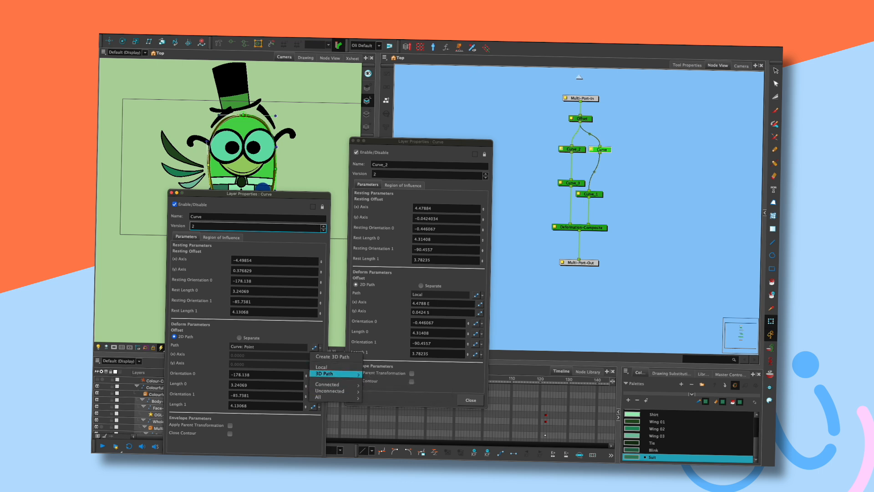
mouse_move(328, 397)
key("Escape")
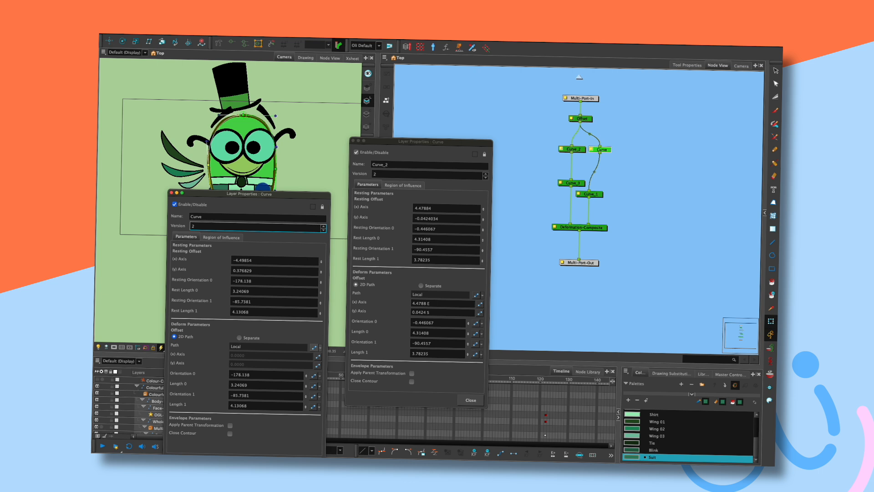
Close both curve property dialogs, return to the bird's main group and delete the Deformation-Body group
left_click(471, 400)
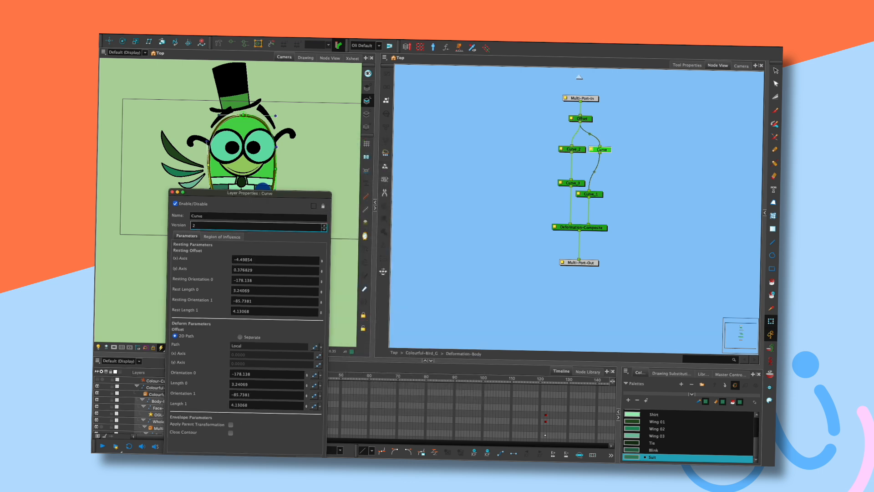
left_click_drag(250, 193, 302, 164)
left_click(359, 433)
left_click(422, 352)
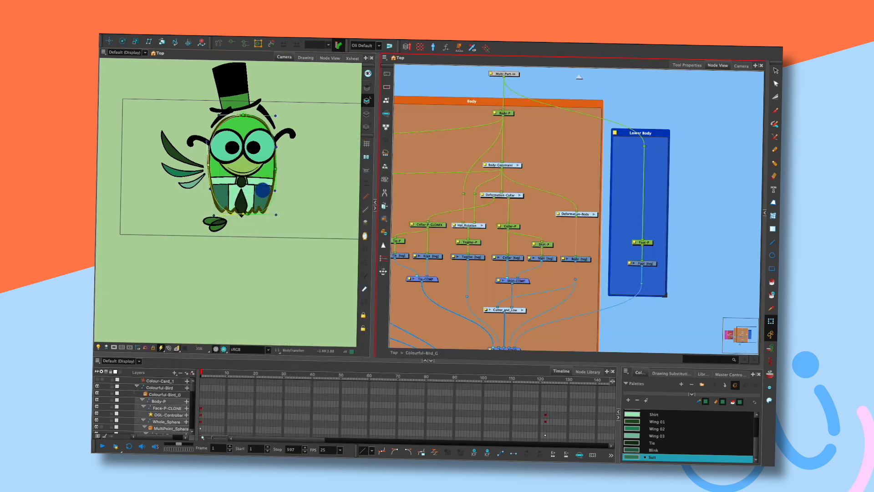
key("Delete")
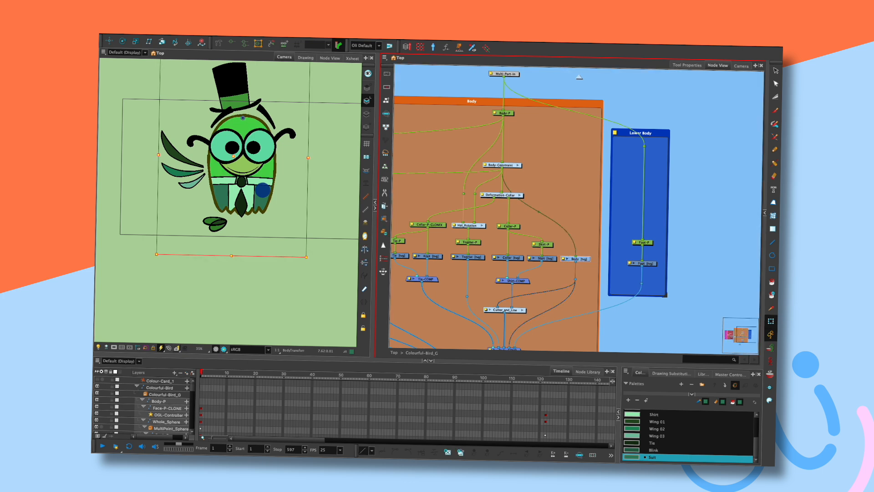
Use the Rigging tool's free-form mode to place deformation points at the body's top, both sides and bottom
left_click(687, 64)
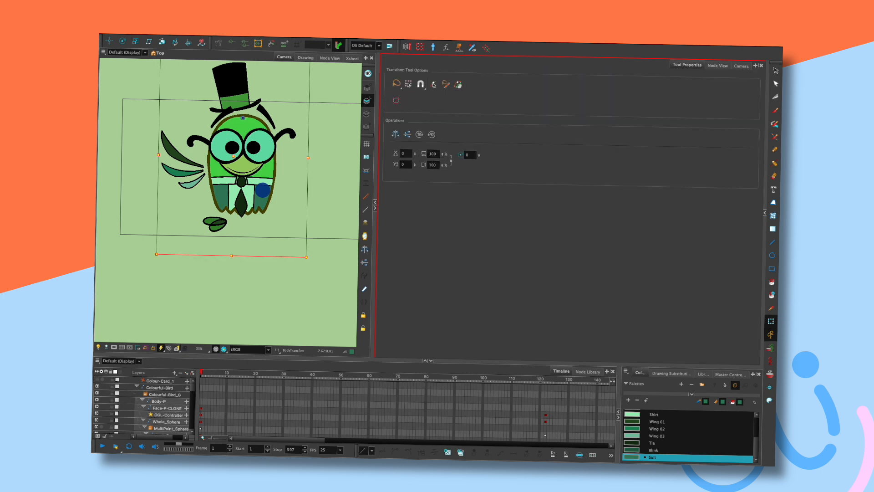
left_click(218, 43)
left_click(461, 87)
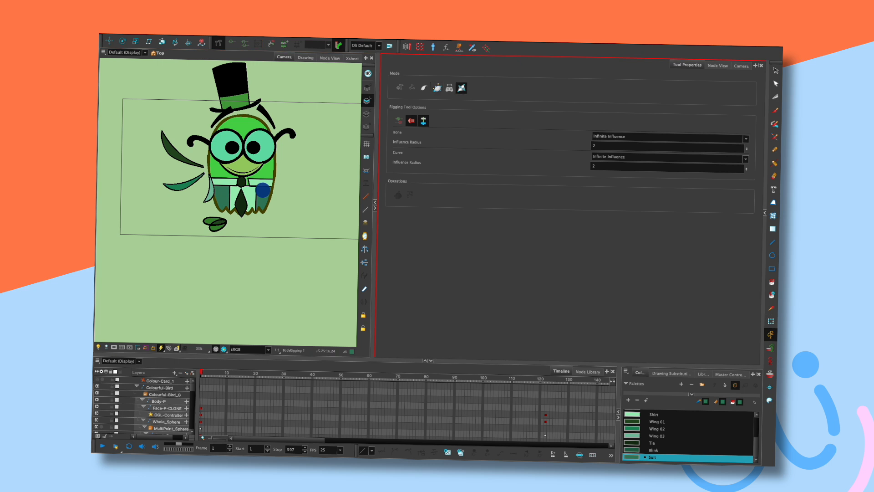
left_click(718, 65)
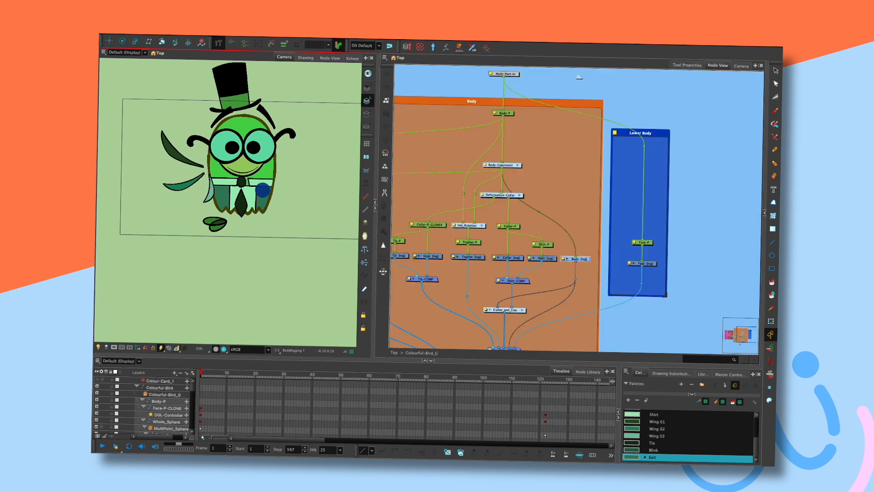
left_click(242, 114)
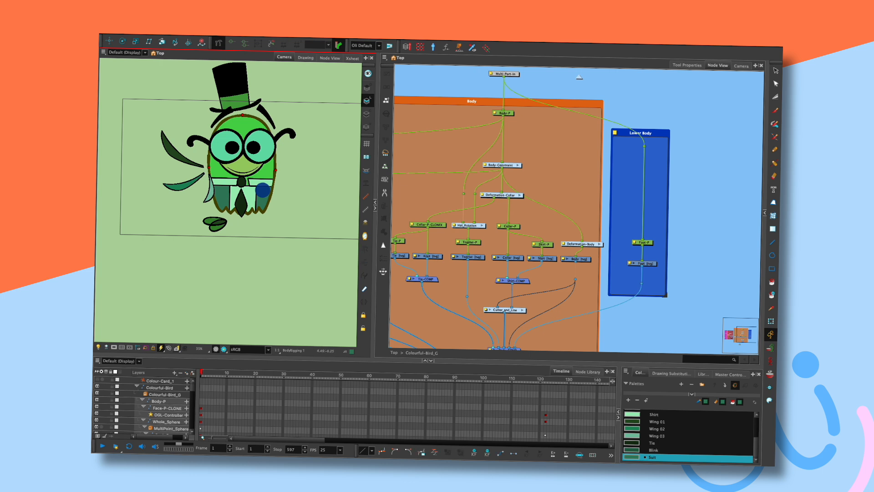
key("shift+t")
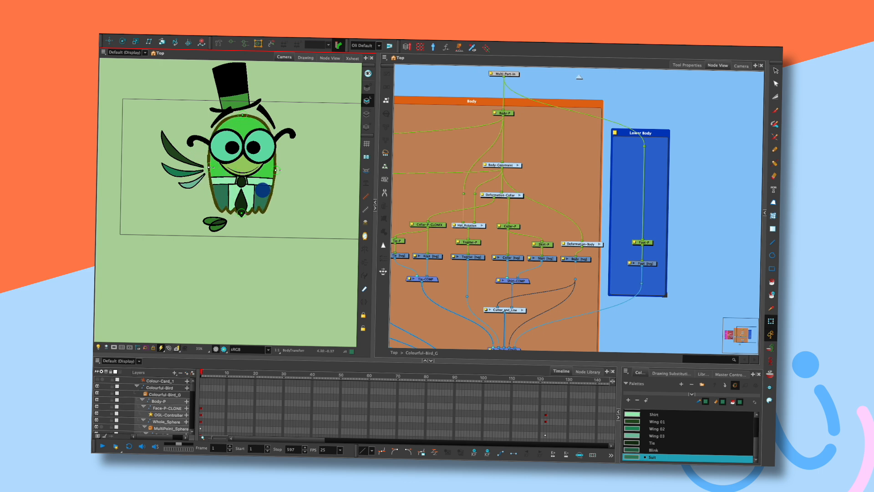
mouse_move(259, 167)
left_mouse_down()
mouse_move(300, 168)
mouse_move(260, 168)
mouse_move(271, 168)
left_mouse_up()
Align the Deformation-Body group above the body drawing, tidy the nodes inside it and open the Free-Form-Deformer's layer properties
left_click_drag(581, 244, 574, 235)
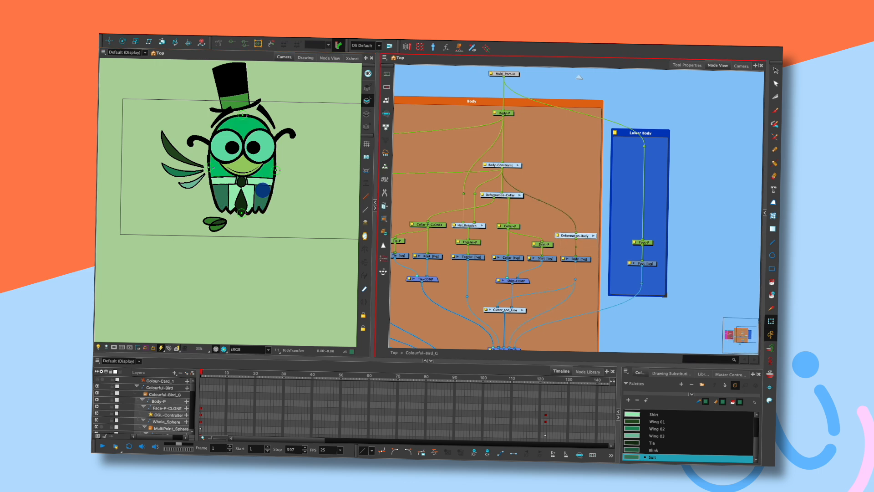
key("ctrl+Return")
left_click_drag(583, 116, 577, 129)
left_click_drag(574, 330, 577, 162)
double_click(577, 130)
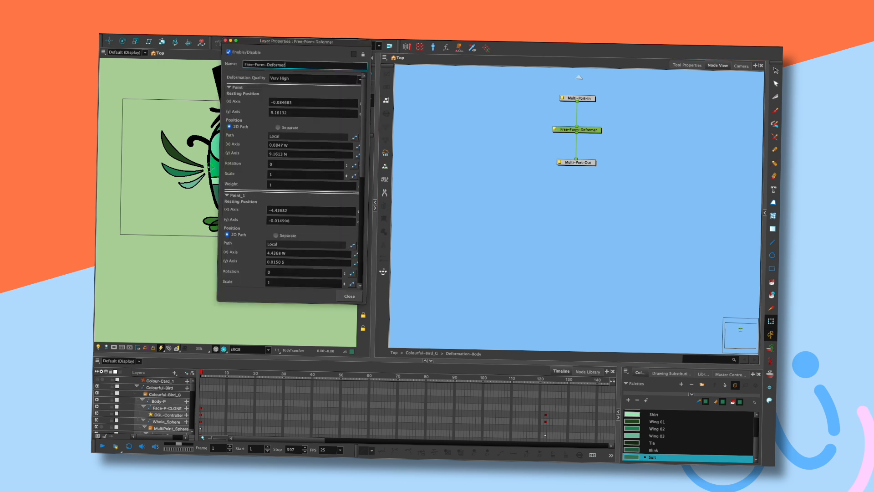
left_click_drag(296, 41, 476, 76)
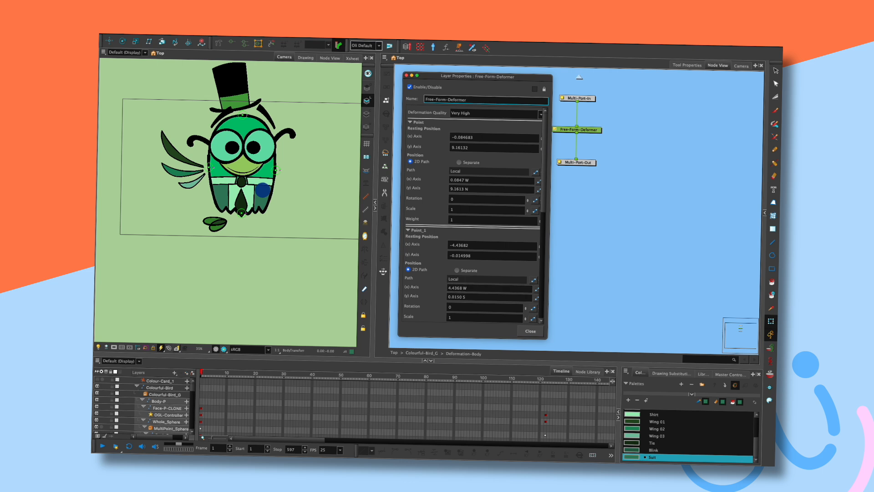
Set the positions of Point, Point_1, Point_2 and Point_3 to Separate
left_click(459, 162)
left_click(457, 265)
scroll(457, 265, "down", 1)
scroll(474, 214, "down", 5)
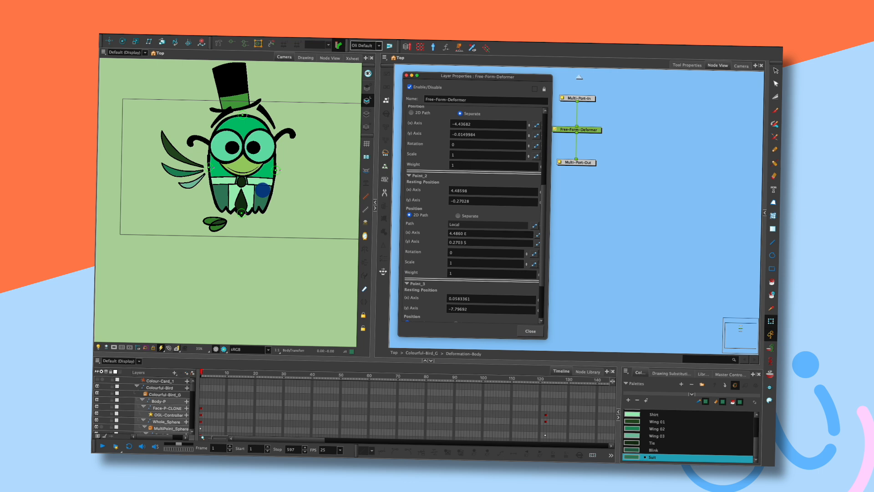
left_click(456, 318)
scroll(456, 318, "down", 2)
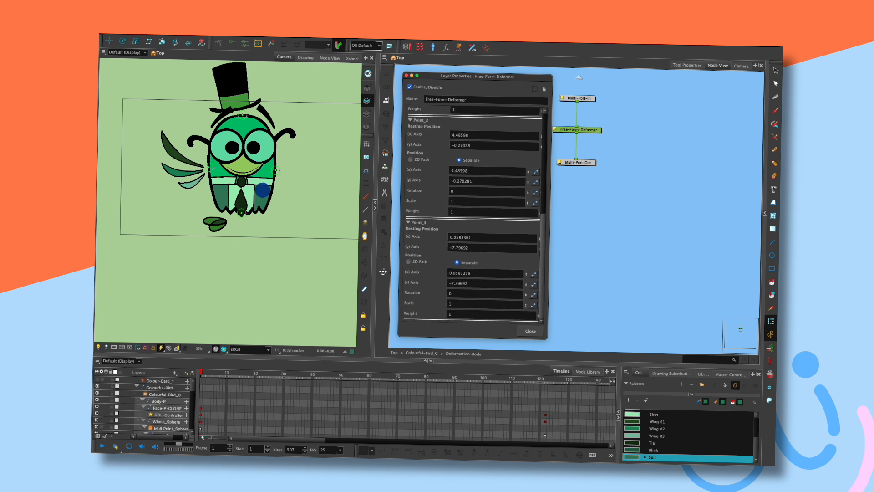
Try moving the body's right side point inward and its left side point outward, undoing each move
left_click(275, 171)
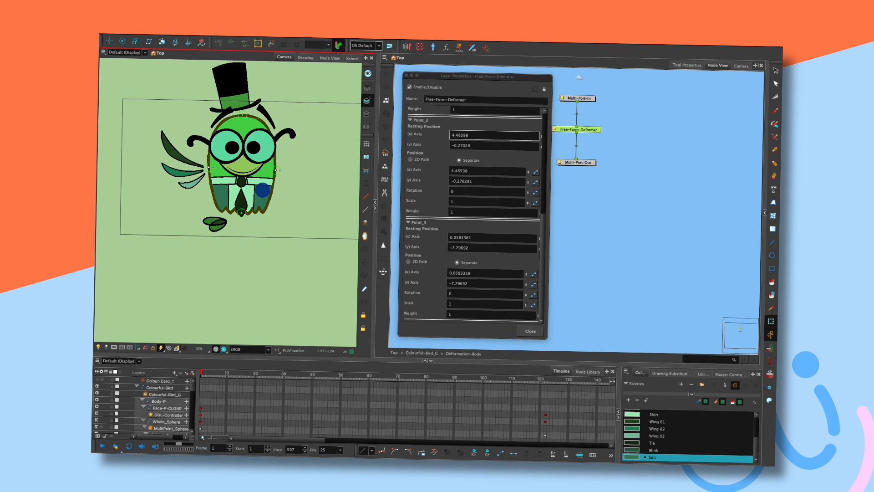
left_click_drag(275, 170, 268, 171)
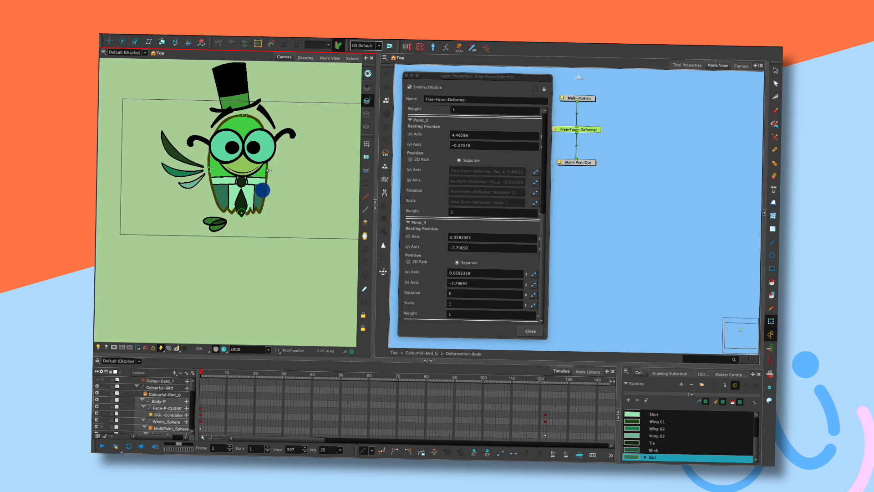
key("super+z")
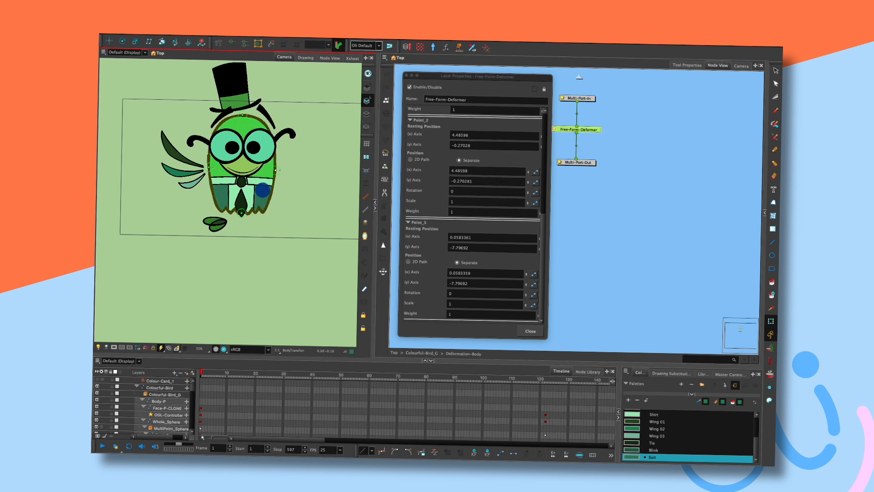
left_click_drag(208, 167, 204, 169)
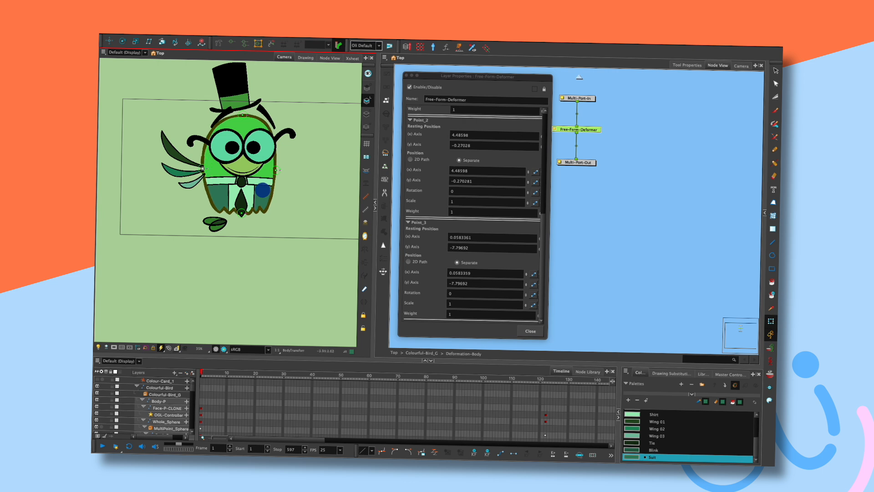
key("super+z")
left_click_drag(542, 255, 543, 198)
left_click_drag(209, 167, 196, 169)
key("super+z")
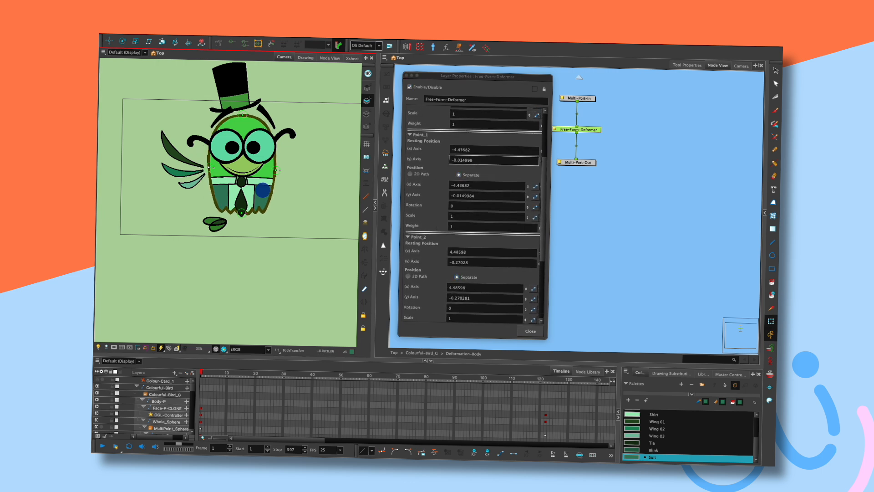
Enlarge the Free-Form-Deformer's properties dialog and examine the point parameters and the function options of Point_1's x axis
left_click_drag(547, 338, 578, 435)
scroll(491, 264, "down", 3)
scroll(492, 264, "up", 5)
scroll(492, 264, "down", 2)
scroll(491, 272, "down", 1)
left_click_drag(579, 436, 558, 436)
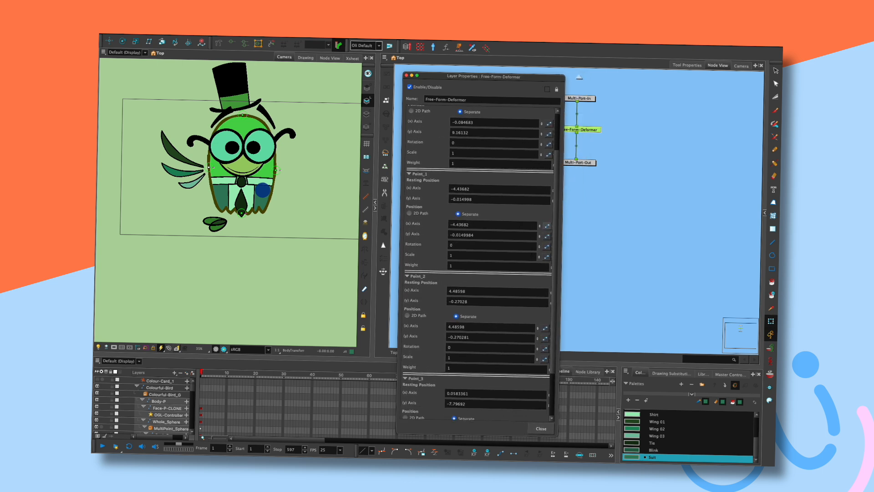
left_click(547, 225)
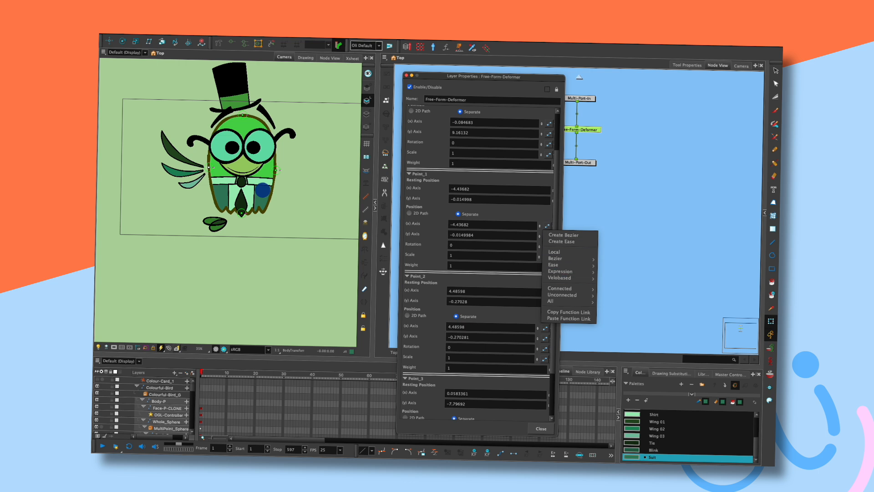
key("Escape")
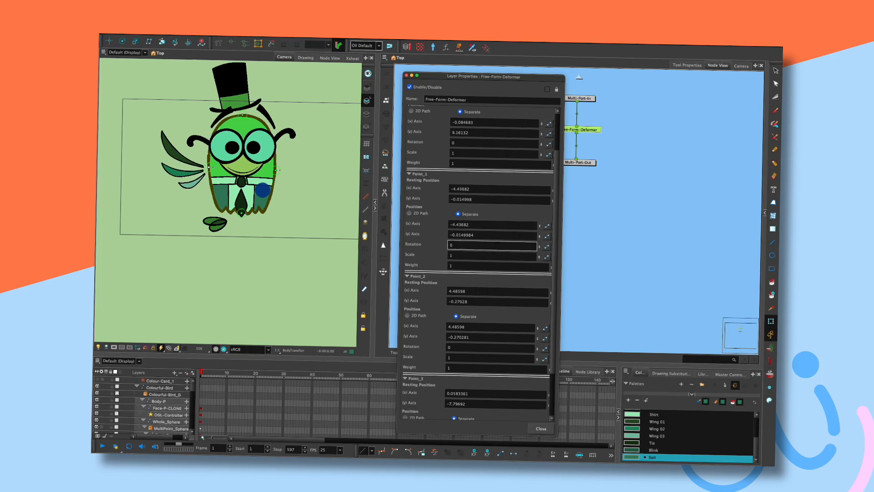
Close the properties, detach the Free-Form-Deformer from the chain and insert a Weighted-Deform node between the group's input and output ports
left_click(541, 428)
left_click_drag(580, 130, 511, 135)
left_click_drag(577, 163, 576, 206)
left_click(588, 171)
key("Return")
type("weig")
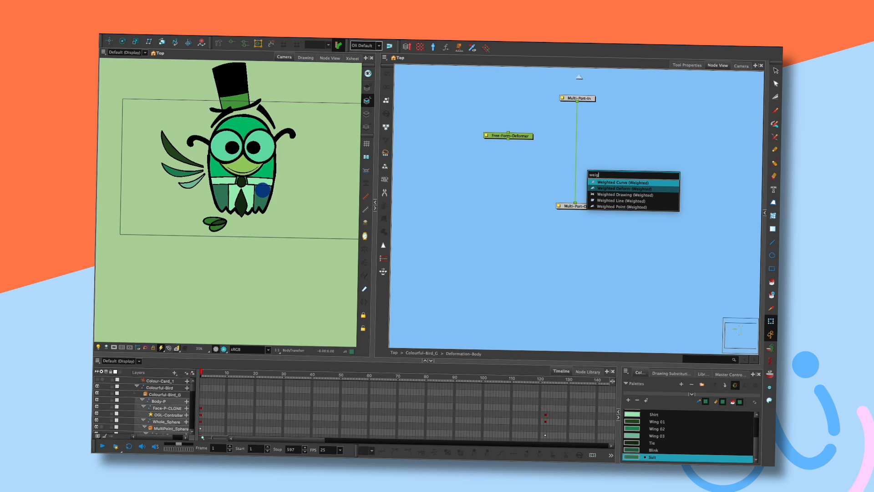
left_click(624, 189)
left_click_drag(610, 166, 579, 161)
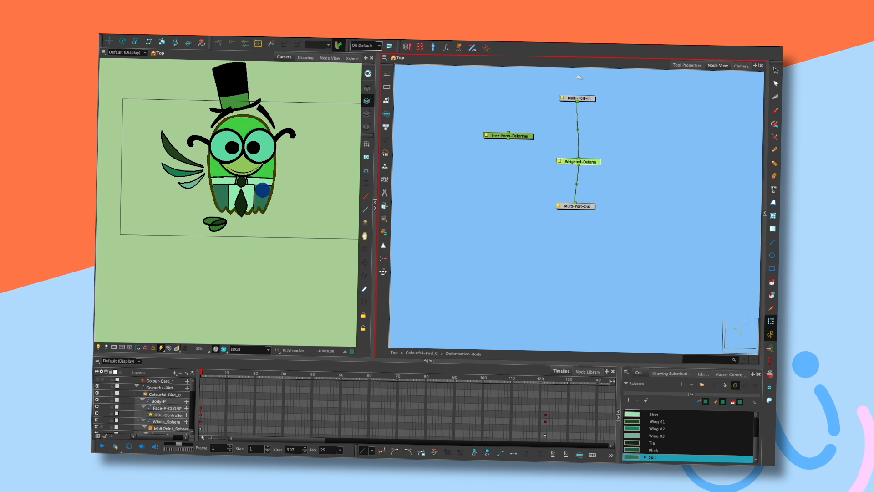
Add a Peg node connected to Multi-Port-In and paste three copies of it, moving the Free-Form-Deformer aside
key("Tab")
type("peg")
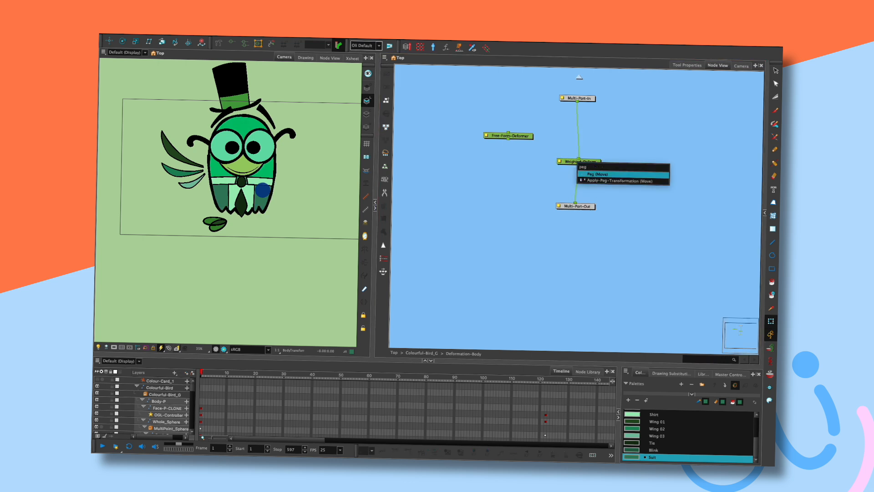
key("Return")
left_click_drag(508, 136, 458, 165)
left_click_drag(556, 139, 577, 102)
key("ctrl+c")
key("ctrl+v")
key("ctrl+v")
key("ctrl+v")
Connect all four pegs to Multi-Port-In through a shared waypoint and line them up in a row above the Weighted-Deform node
left_click_drag(534, 122, 577, 102)
left_click_drag(571, 141, 559, 131)
left_click_drag(579, 98, 599, 94)
left_click_drag(586, 145, 597, 97)
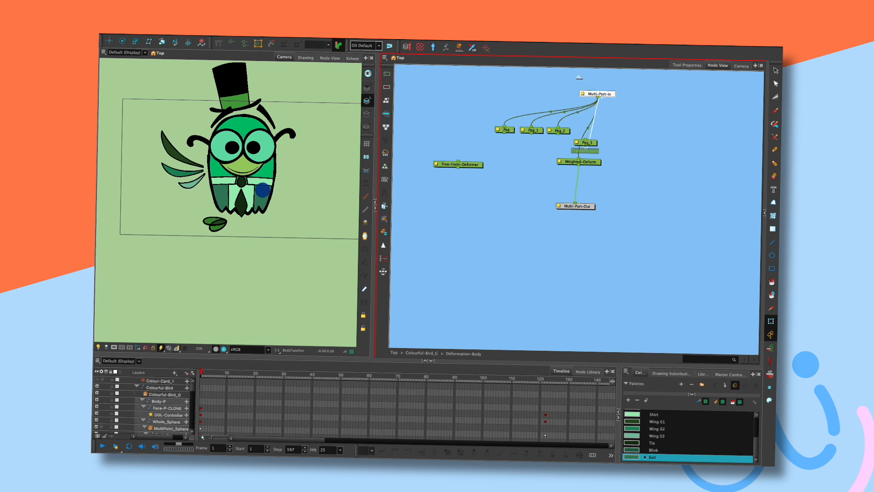
left_click_drag(572, 139, 499, 124)
left_click_drag(506, 130, 459, 128)
left_click_drag(586, 142, 458, 124)
left_click_drag(460, 165, 443, 277)
left_click_drag(600, 94, 582, 93)
left_click(561, 117)
Connect the outputs of Peg, Peg_1, Peg_2 and Peg_3 to the Weighted-Deform node
left_click_drag(538, 132, 572, 158)
left_click_drag(510, 132, 574, 159)
left_click_drag(484, 132, 583, 159)
left_click_drag(457, 132, 564, 158)
Arrange the nodes as a cross, with Peg_1 left, Peg_2 top, Peg_3 right and Peg bottom, with Multi-Port-In higher and Weighted-Deform lower
left_click(459, 128)
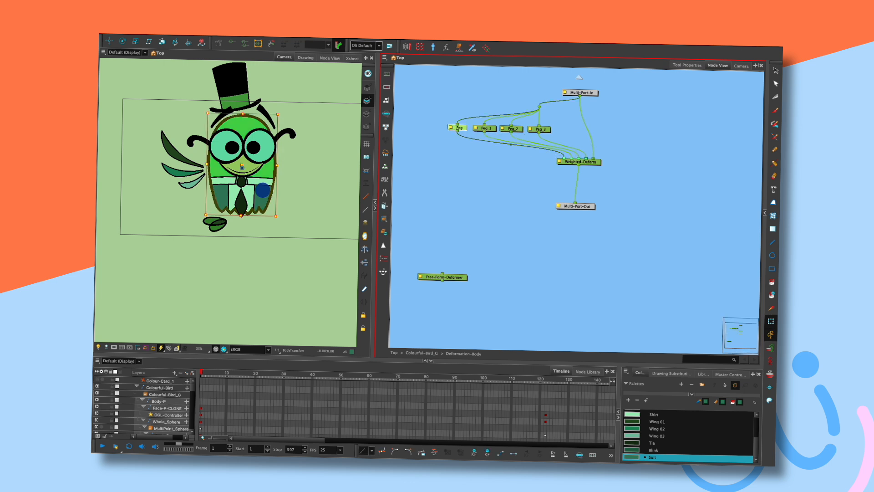
mouse_move(459, 128)
left_mouse_down()
mouse_move(471, 112)
mouse_move(533, 110)
mouse_move(461, 128)
left_mouse_up()
left_click_drag(540, 129, 516, 119)
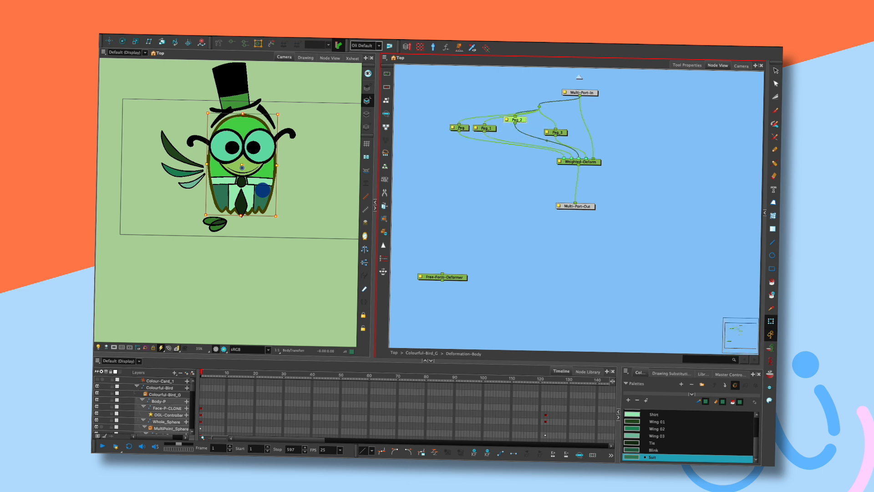
left_click_drag(460, 128, 526, 141)
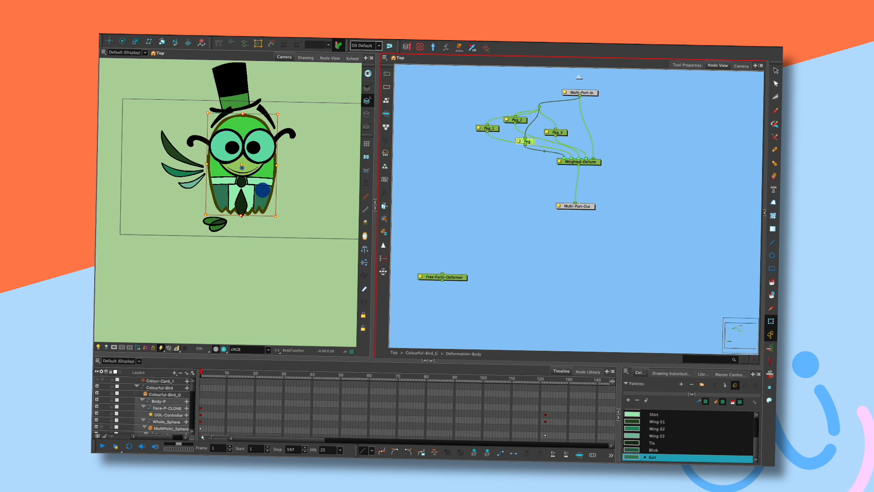
left_click_drag(579, 162, 576, 177)
left_click_drag(581, 92, 593, 84)
left_click_drag(539, 106, 526, 100)
mouse_move(526, 141)
left_mouse_down()
mouse_move(524, 117)
mouse_move(559, 130)
mouse_move(526, 140)
left_mouse_up()
left_click_drag(533, 121, 533, 121)
left_click(570, 117)
Place the pivot of Peg_2 at the top of the bird's body and the lower peg's pivot at its bottom
left_click(533, 121)
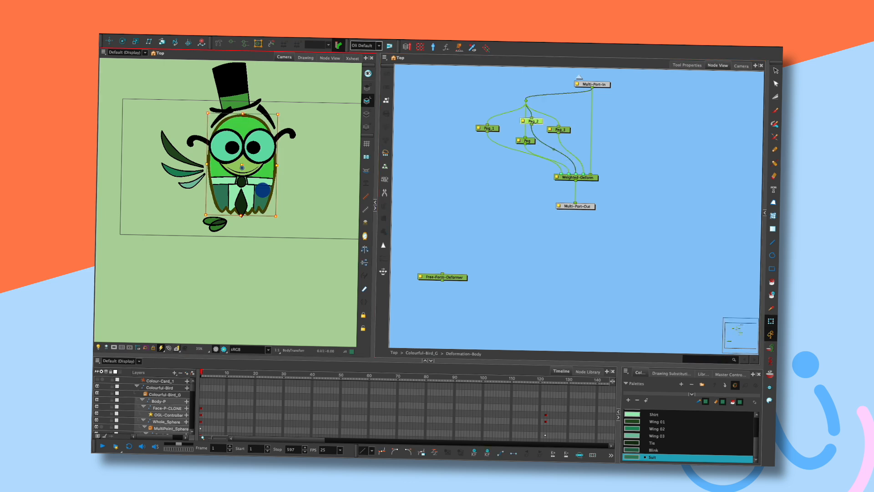
key("alt+v")
left_click_drag(241, 168, 243, 115)
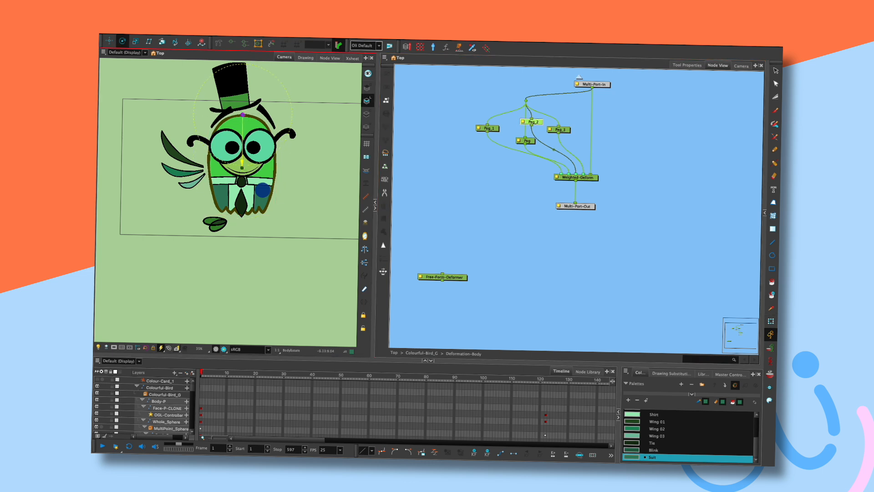
left_click(488, 128)
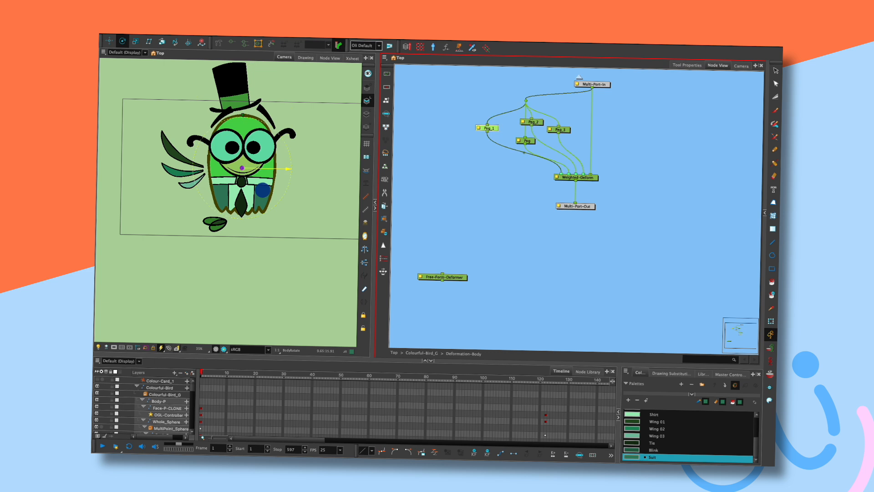
left_click_drag(241, 168, 242, 215)
Place the pivots of Peg_1 and Peg_3 at the left and right edges of the body
left_click(559, 130)
left_click(526, 141)
key("shift+t")
left_click(446, 169)
left_click(488, 128)
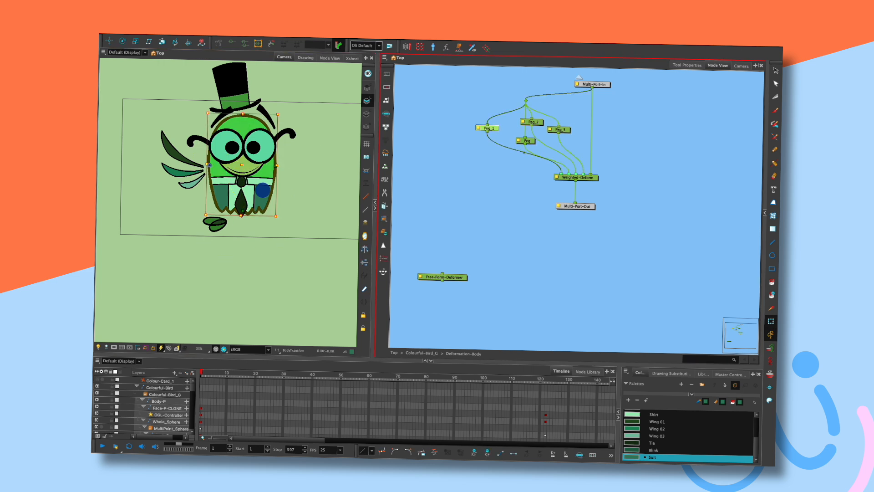
left_click(560, 130)
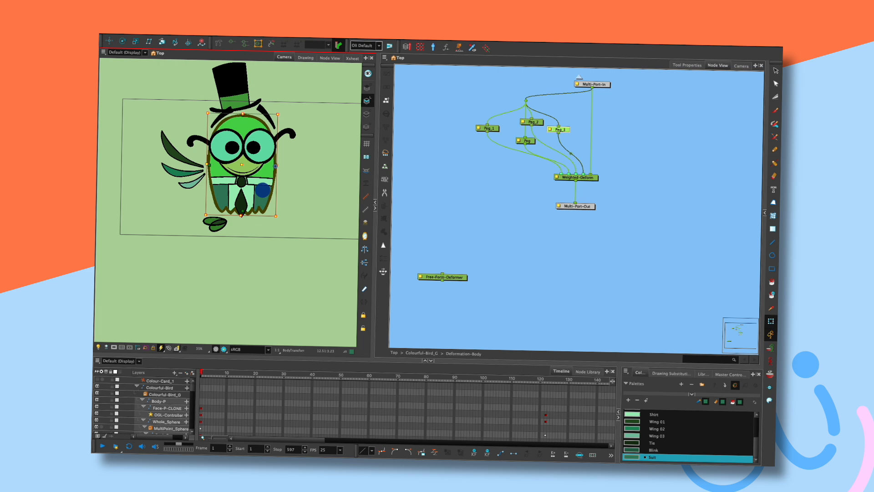
Try translating Peg_1 and Peg_3 together to push the body's middle left, and undo the move
key("alt+1")
left_click(488, 129, "shift")
mouse_move(318, 170)
left_mouse_down()
mouse_move(302, 170)
mouse_move(336, 170)
mouse_move(291, 170)
mouse_move(333, 170)
mouse_move(294, 169)
mouse_move(319, 169)
left_mouse_up()
key("shift+t")
key("ctrl+z")
left_click(488, 128)
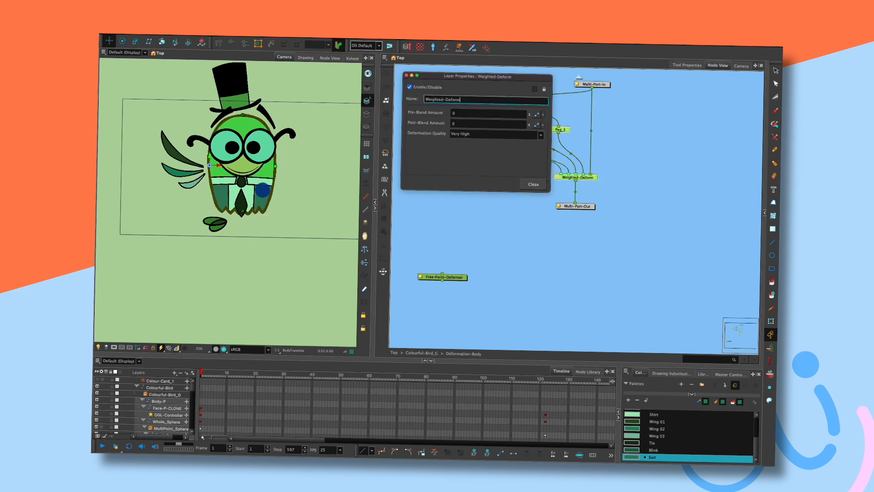
left_click(533, 184)
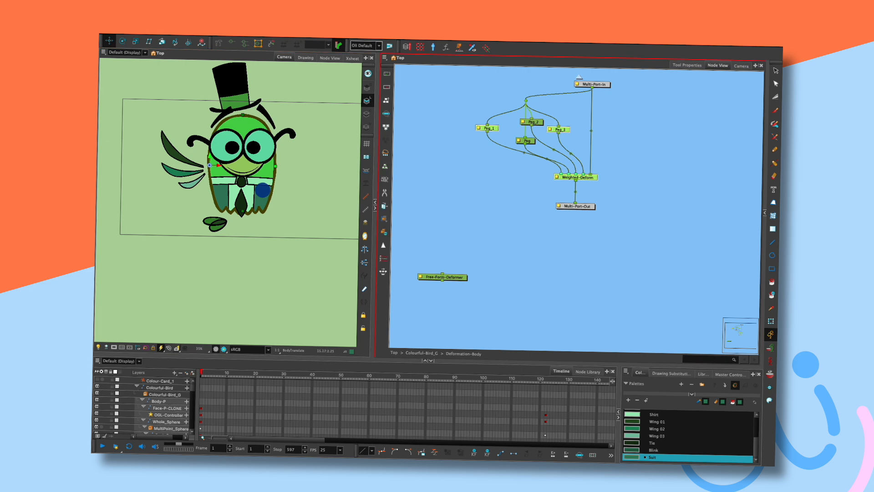
left_click_drag(332, 169, 304, 168)
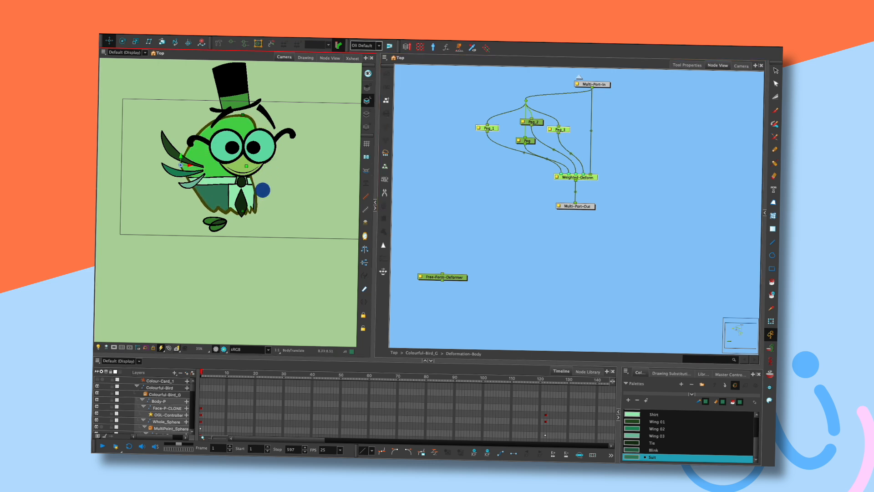
key("super+z")
Add another Peg node, Peg_4, between the waypoint and both Peg_1 and Peg_3 as their shared parent
scroll(541, 169, "up", 1)
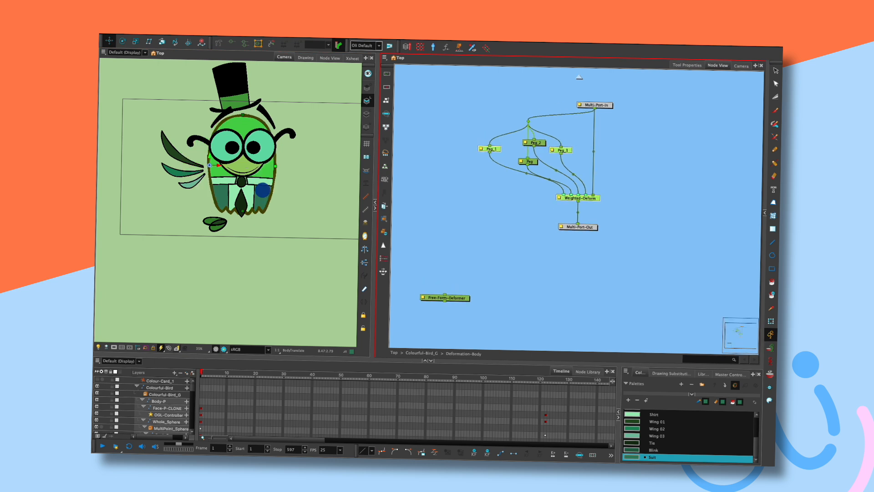
key("Return")
key("Return")
key("Tab")
type("peg")
key("Return")
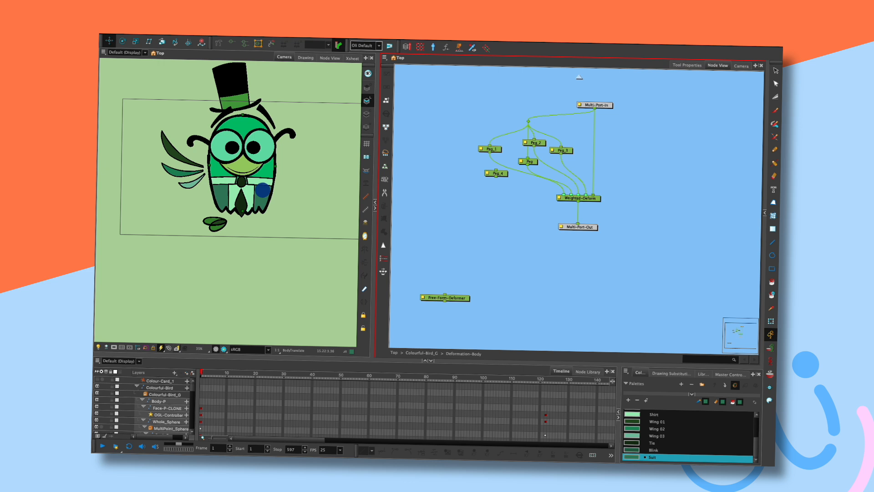
left_click_drag(534, 138, 561, 147)
left_click_drag(528, 122, 494, 117)
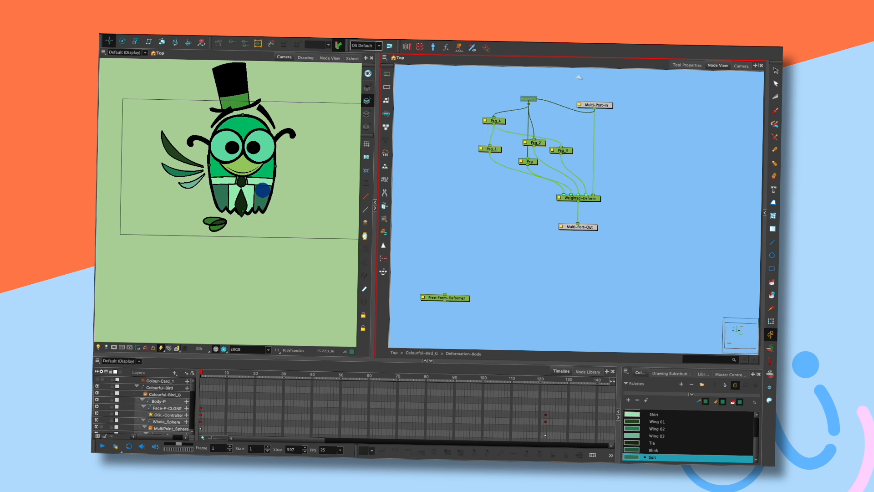
Translate Peg_4 to the left so that the middle of the body bends sideways
left_click(495, 120)
mouse_move(242, 168)
left_mouse_down()
mouse_move(230, 167)
mouse_move(242, 168)
left_mouse_up()
left_click_drag(494, 121, 491, 120)
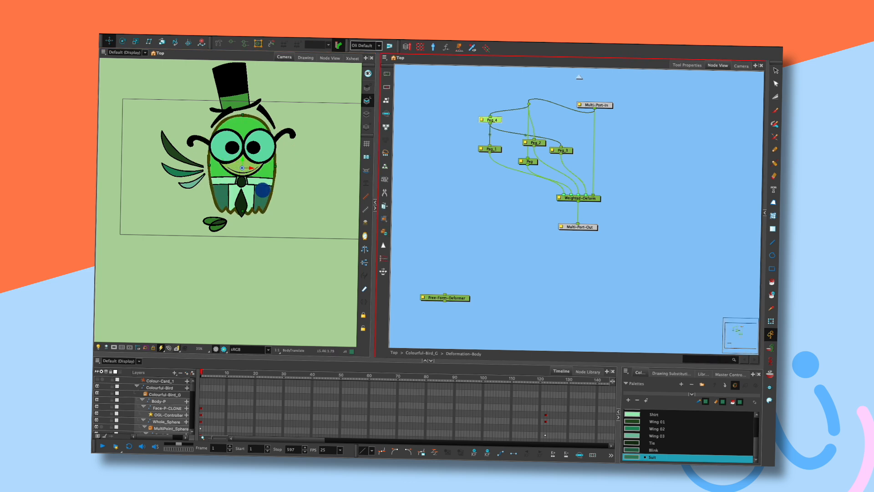
left_click_drag(241, 168, 221, 168)
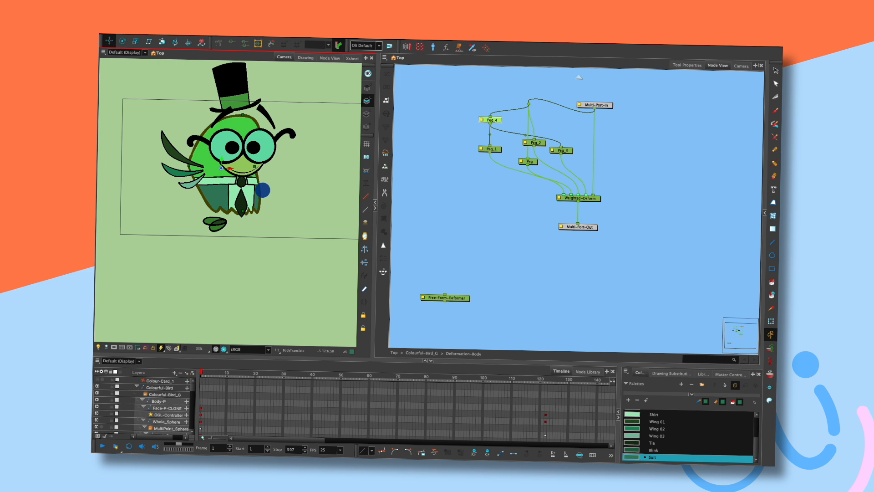
Open the Weighted-Deform properties and try negative and positive Pre-Blend Amounts on the bent body
double_click(579, 198)
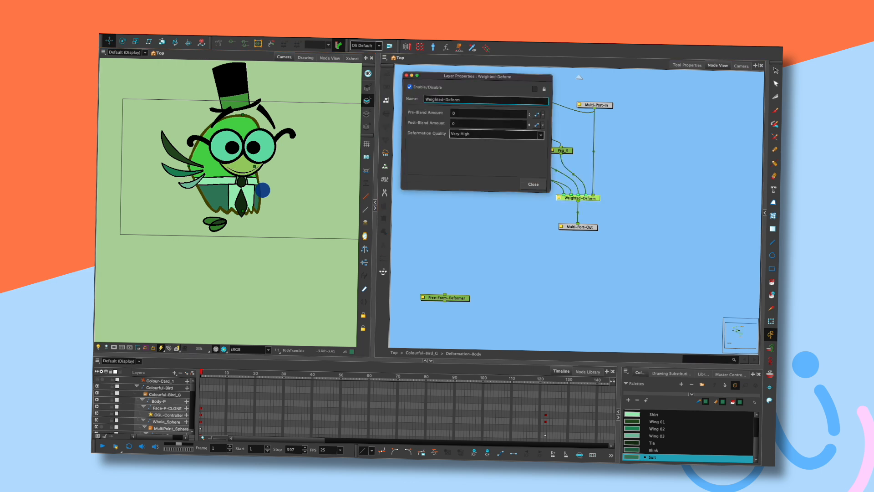
key("Tab")
type("-5")
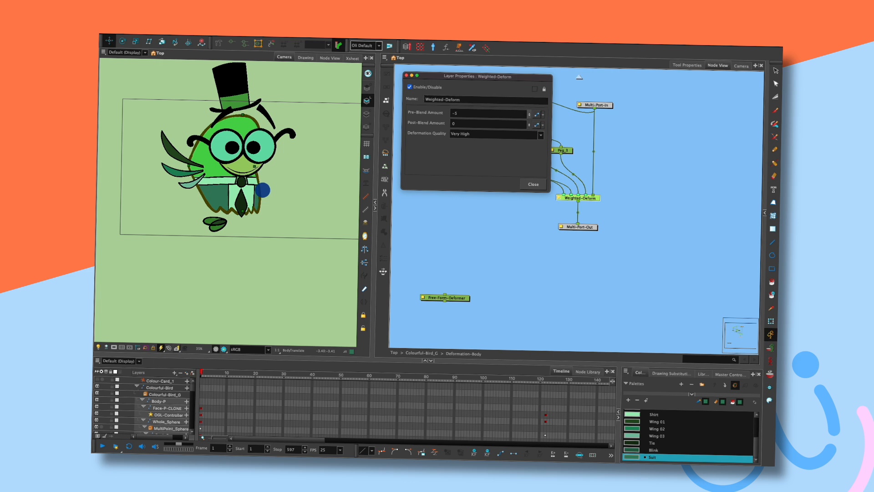
key("Up")
key("Up")
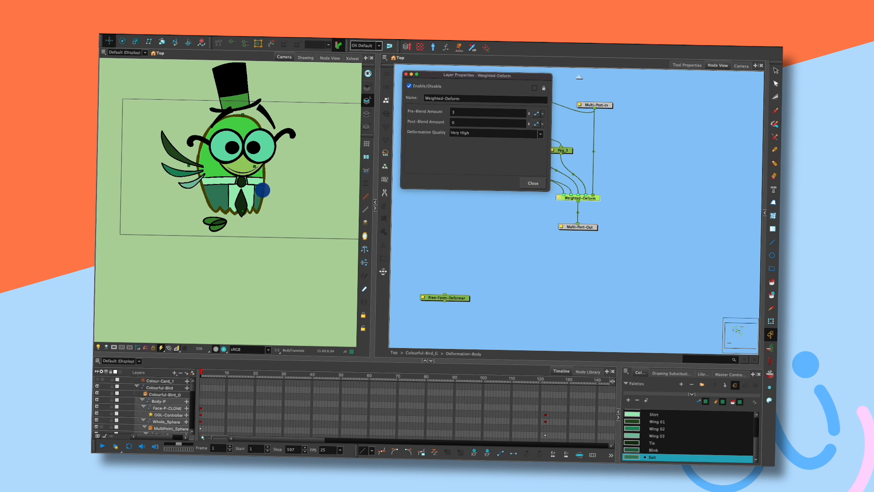
left_click_drag(478, 76, 477, 217)
mouse_move(221, 168)
left_mouse_down()
mouse_move(271, 166)
mouse_move(221, 168)
left_mouse_up()
Set the Weighted-Deform's Pre-Blend Amount to 0 and its Deformation Quality to High, and close the properties
left_click(453, 255)
type("0")
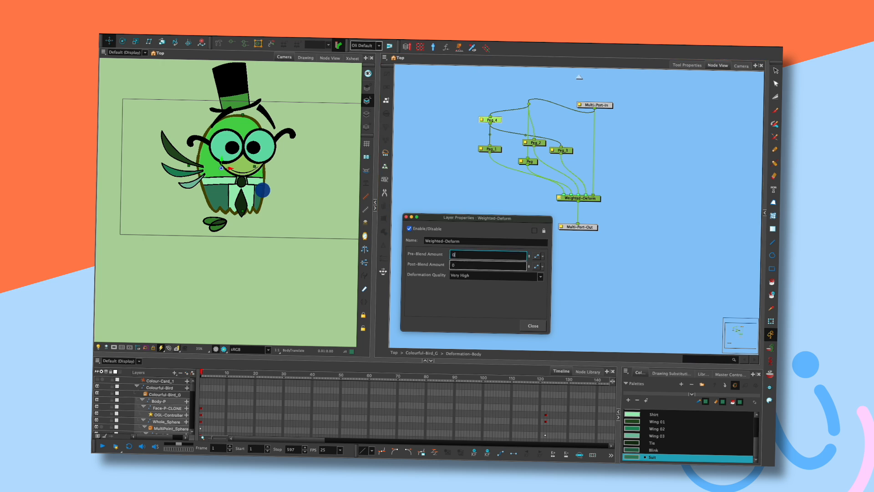
left_click(494, 276)
left_click(483, 270)
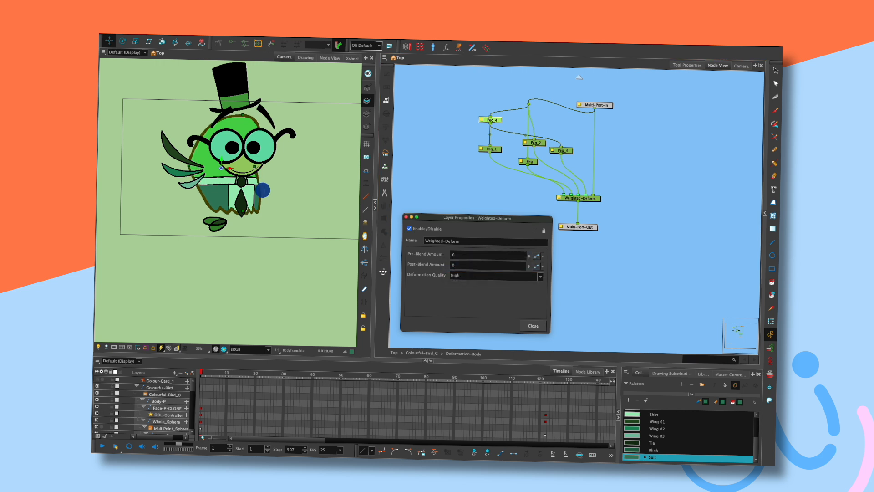
left_click(533, 326)
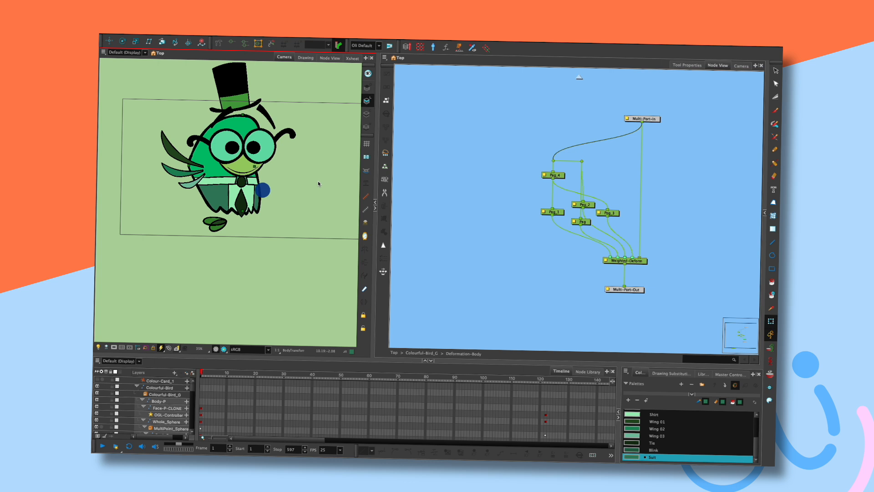
Examine the bent body and how Peg_4 controls it, selecting and deselecting the peg
left_click(293, 182)
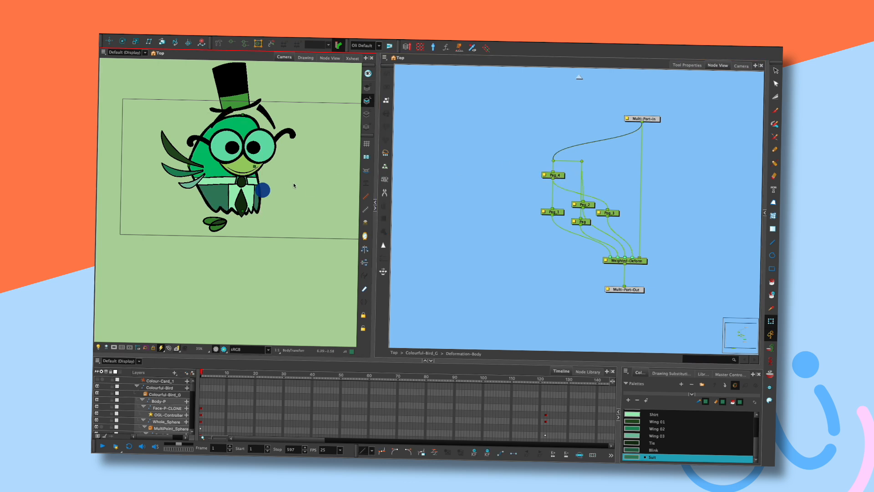
scroll(314, 231, "down", 2)
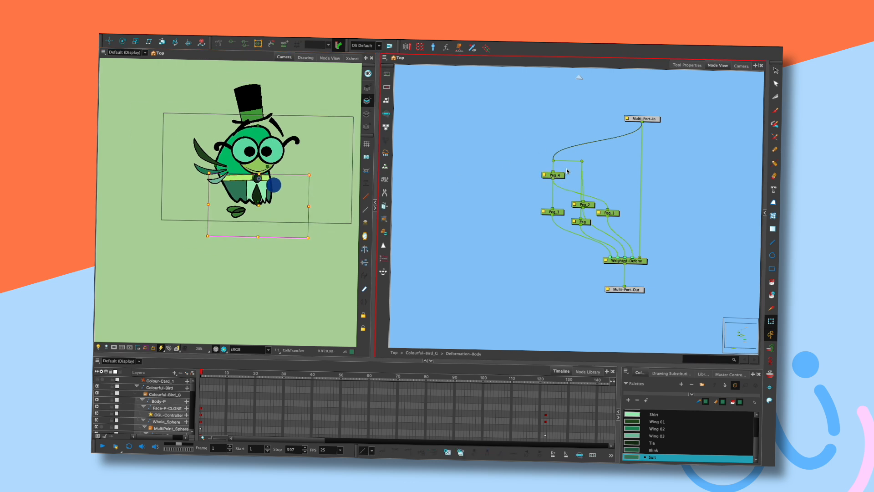
left_click(560, 178)
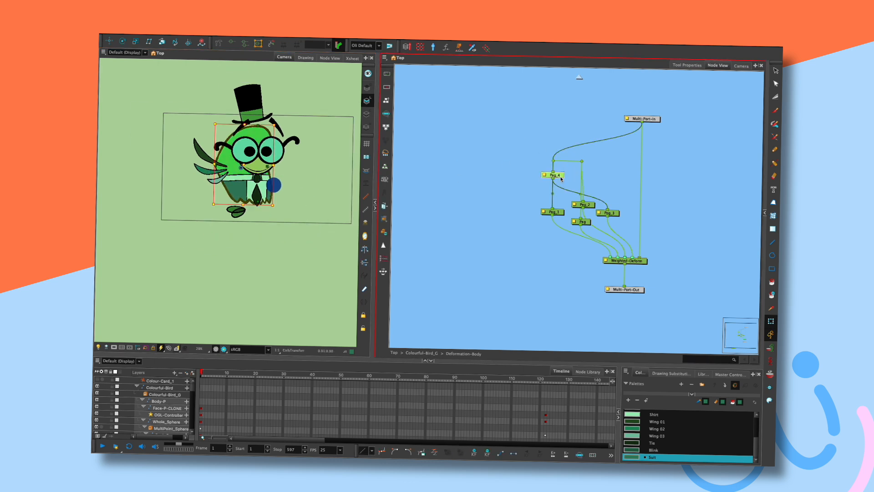
left_click(300, 194)
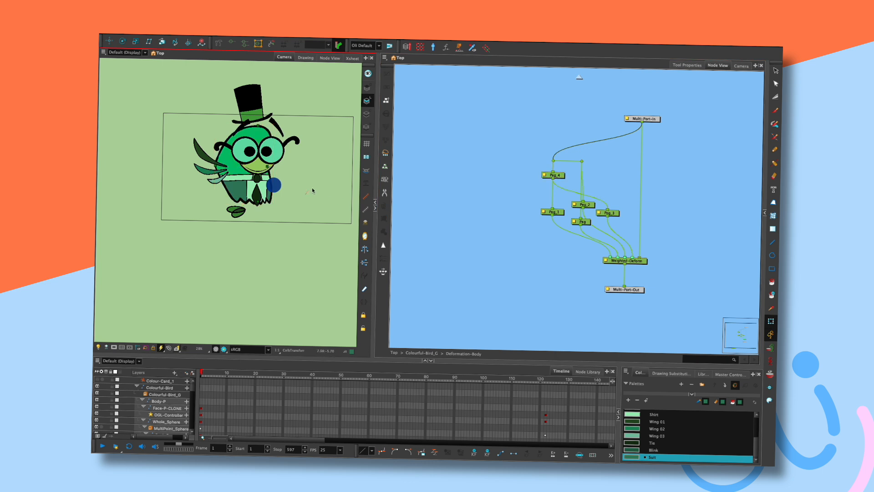
left_click(561, 176)
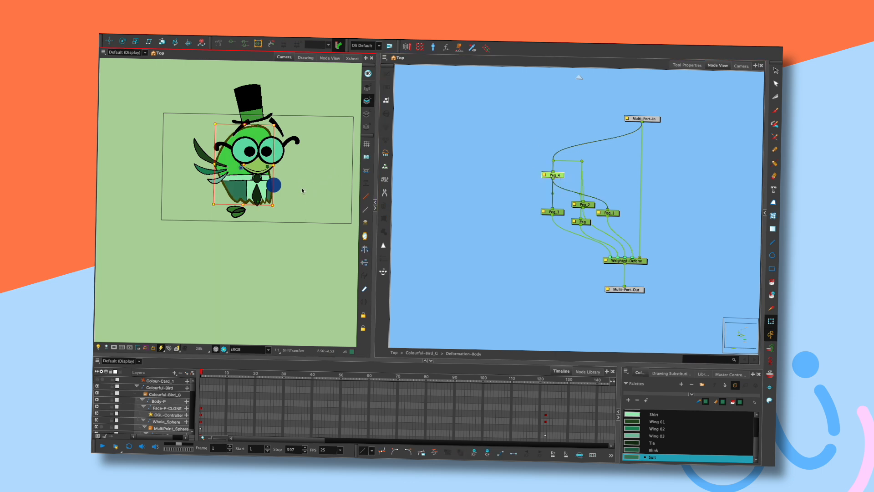
left_click(330, 257)
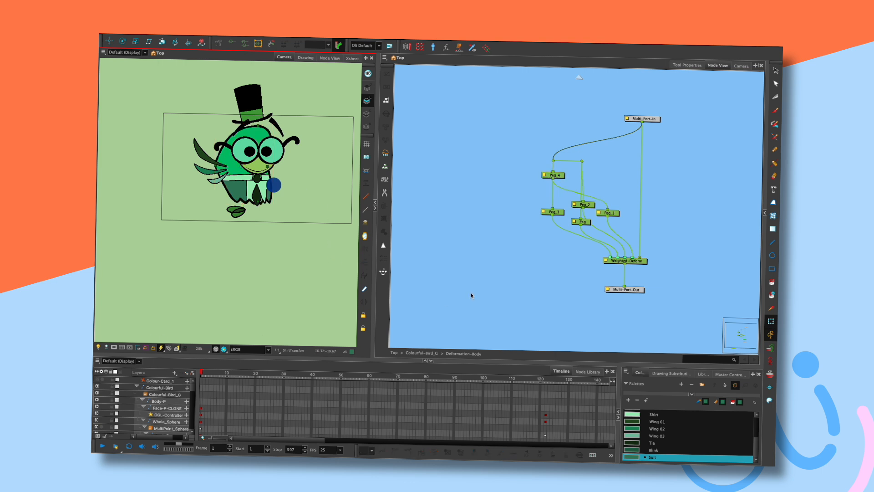
left_click(553, 174)
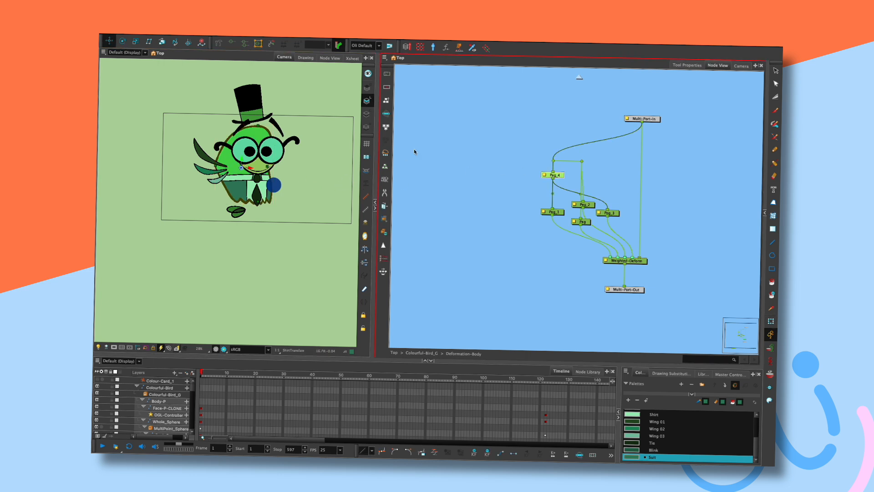
mouse_move(319, 166)
left_mouse_down()
mouse_move(331, 169)
mouse_move(309, 170)
mouse_move(339, 171)
mouse_move(315, 173)
mouse_move(316, 182)
left_mouse_up()
left_click_drag(294, 124, 285, 88)
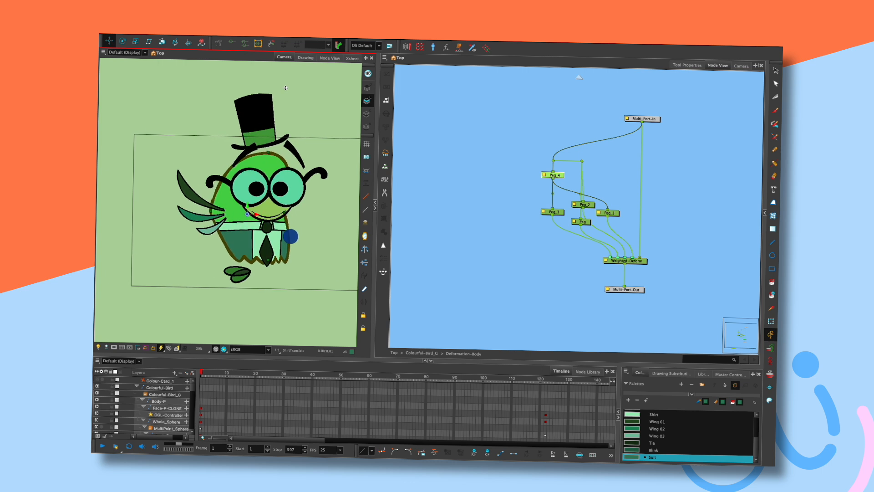
left_click_drag(309, 215, 314, 200)
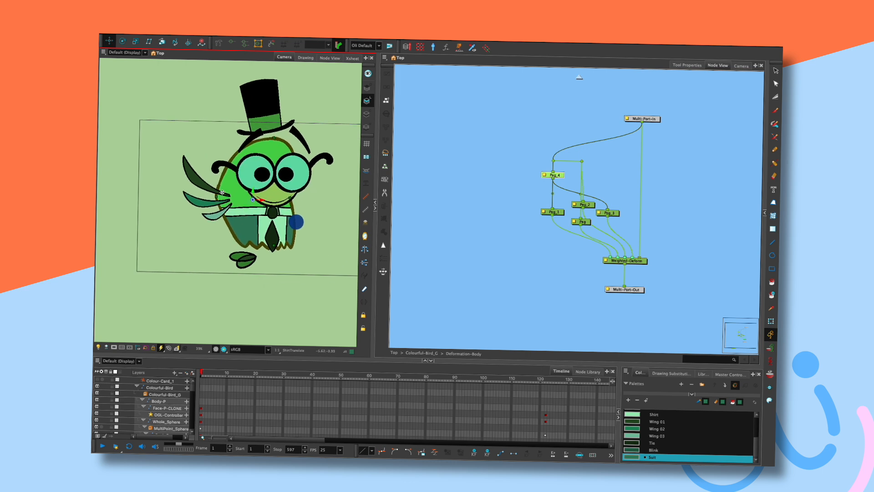
Compare Peg_1 with Peg_3, and move and slightly rotate Peg_1 inward to reshape the body's left side
left_click(560, 213)
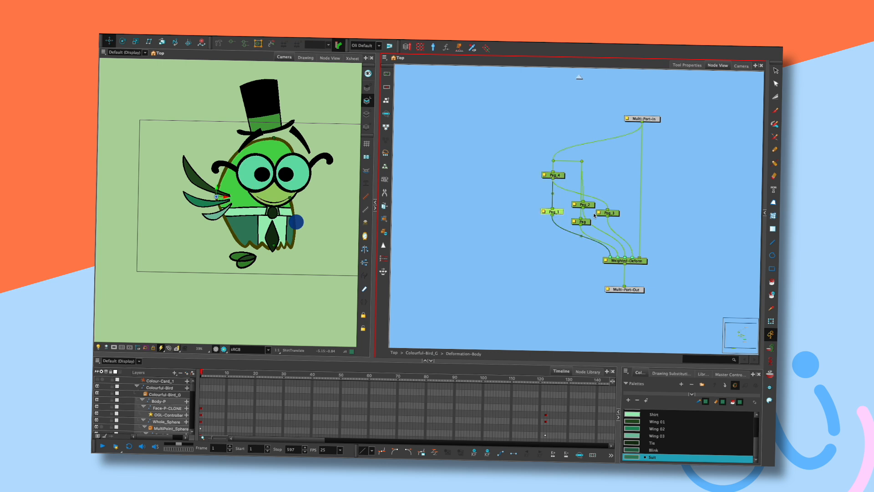
left_click(615, 214)
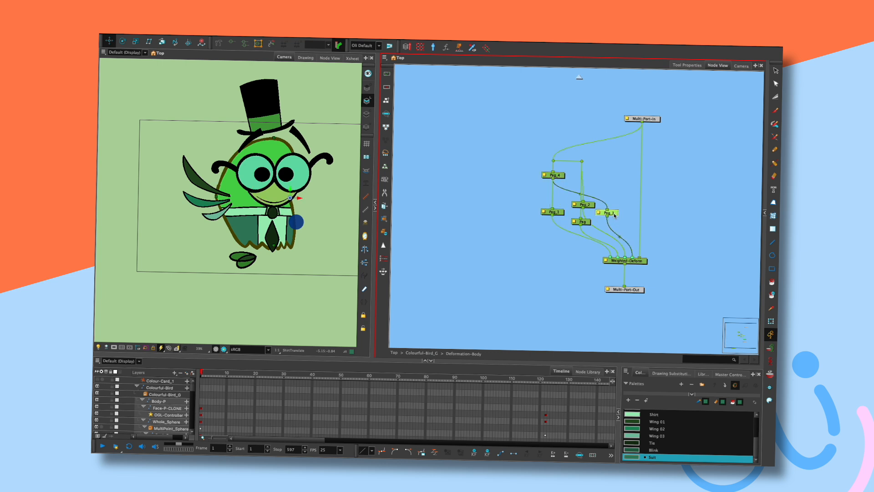
left_click(562, 212)
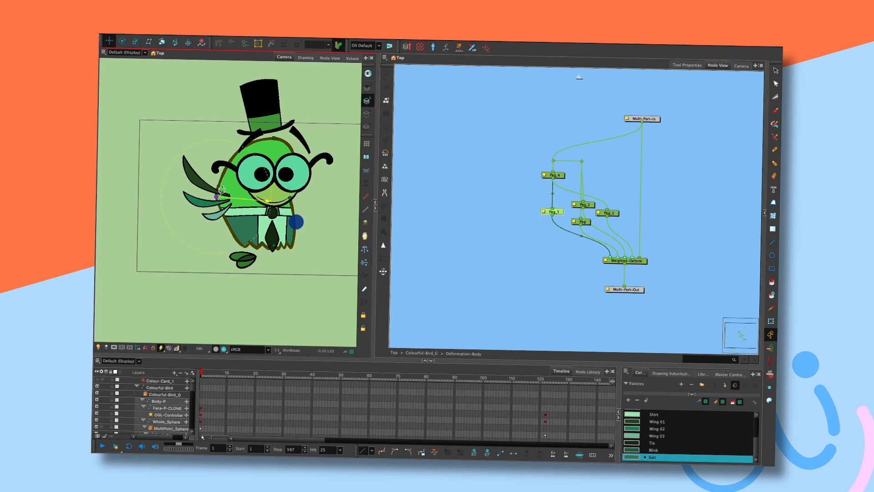
key("alt+3")
left_click_drag(207, 197, 229, 194)
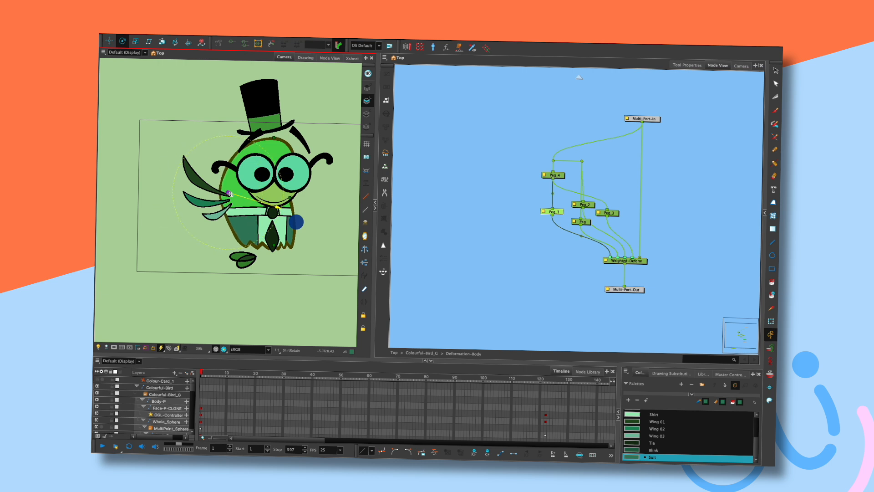
Check Peg_3, and move Peg_4 sideways to shift the whole body
left_click(491, 174)
left_click(610, 213)
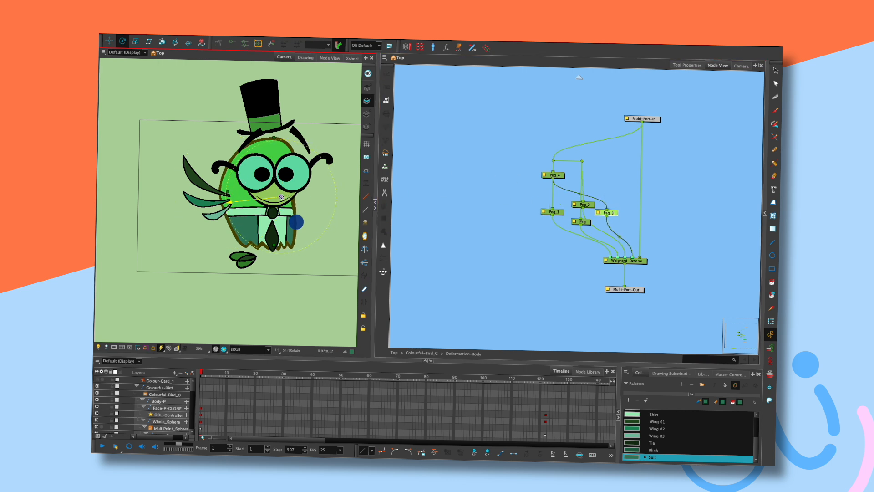
key("alt+2")
left_click(553, 175)
left_click_drag(348, 190, 383, 192)
key("ctrl+z")
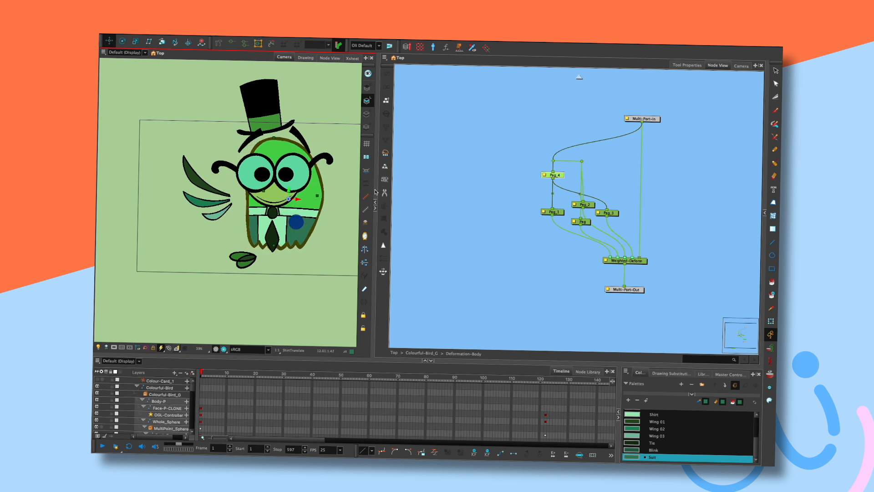
mouse_move(337, 191)
left_mouse_down()
mouse_move(345, 190)
mouse_move(333, 192)
left_mouse_up()
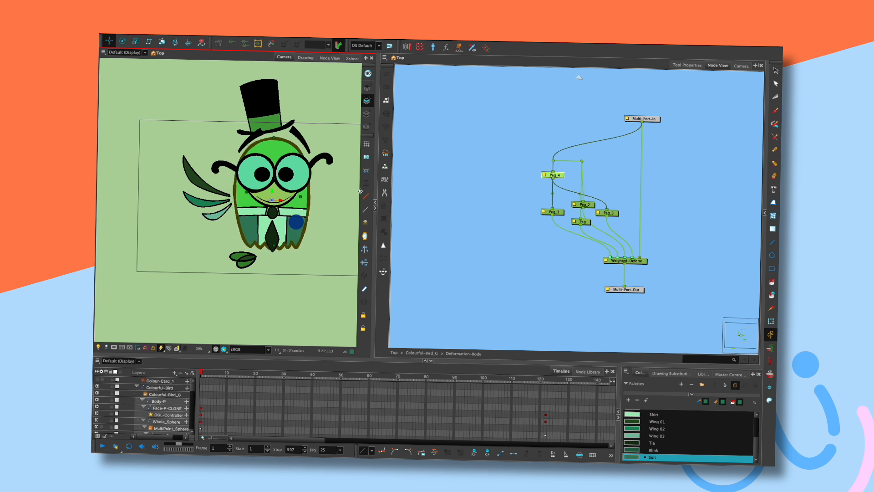
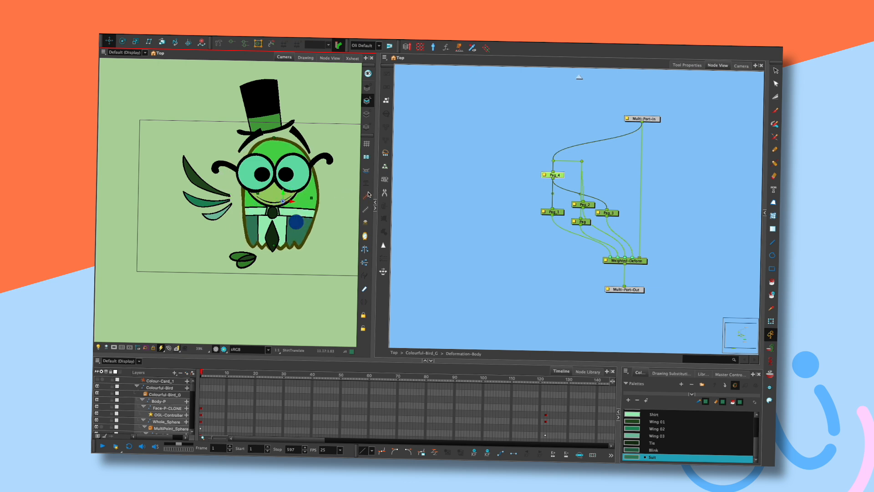
Adjust Peg_3 on the body's right side, and move Peg_4 back toward the centre
left_click(606, 213)
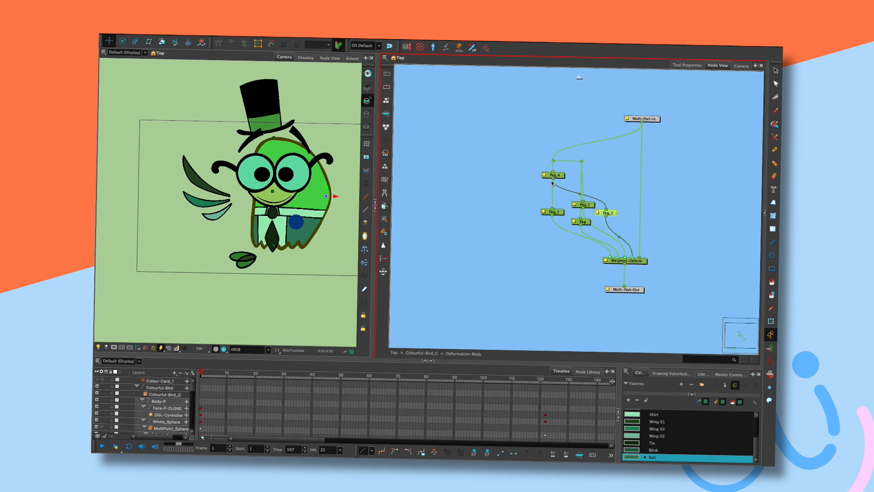
key("alt+3")
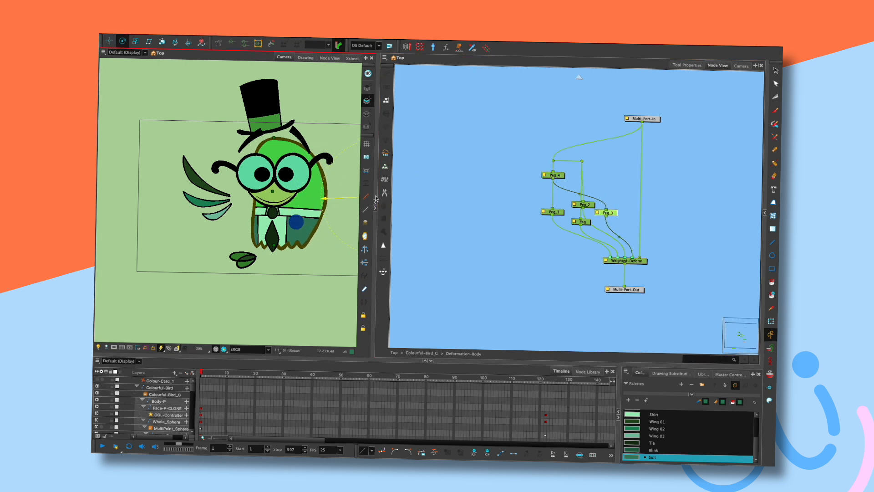
key("alt+2")
left_click(560, 176)
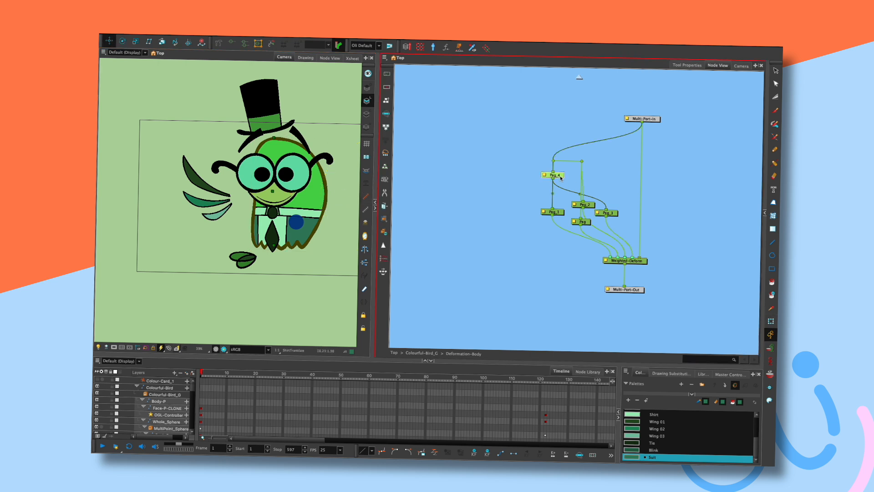
left_click_drag(322, 213, 298, 214)
Move Peg_1 outward to reshape the body's left side, and nudge Peg_4 sideways
left_click(553, 212)
key("alt+3")
key("alt+1")
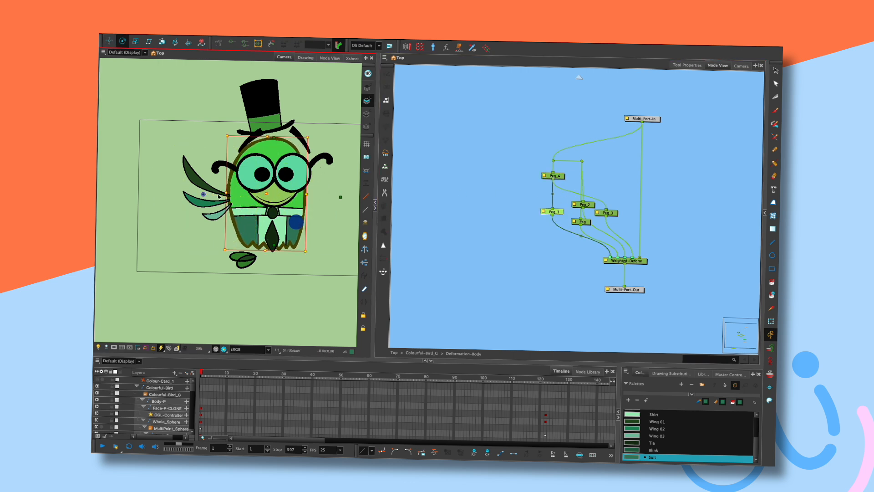
left_click(561, 177)
key("alt+2")
mouse_move(338, 207)
left_mouse_down()
mouse_move(308, 206)
mouse_move(375, 209)
mouse_move(321, 206)
mouse_move(353, 207)
mouse_move(334, 207)
left_mouse_up()
Move Peg_1 and Peg_3 inward so both side controls sit within the body
left_click(554, 211)
key("alt+3")
left_click_drag(201, 195, 237, 196)
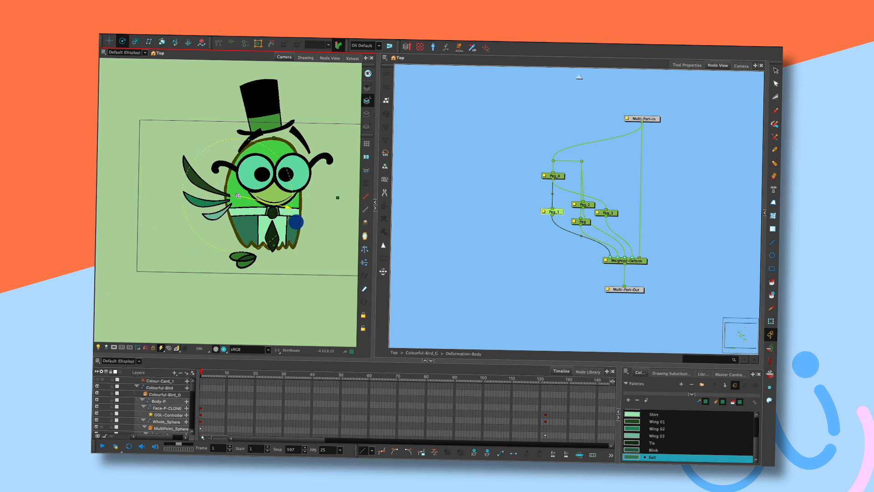
left_click(337, 198)
left_click_drag(337, 197, 288, 198)
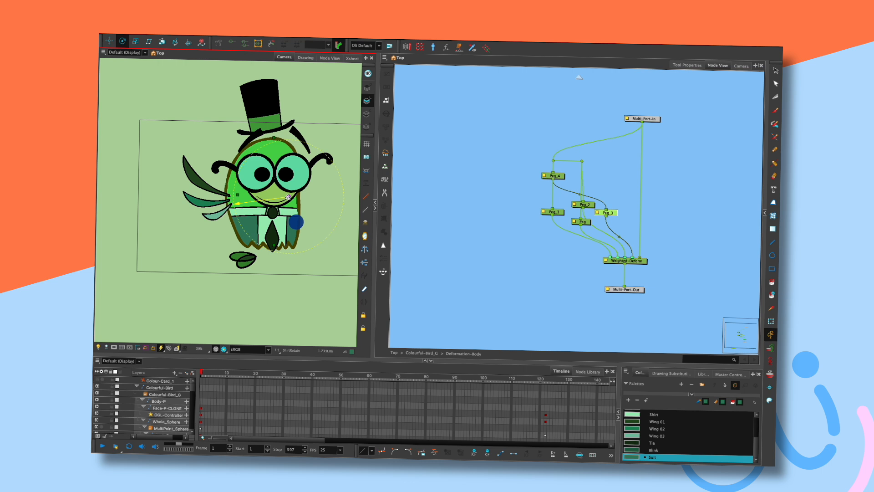
Move Peg_4 sideways to the left to test the narrowed body's turn
left_click(554, 176)
key("alt+2")
left_click_drag(342, 203, 222, 196)
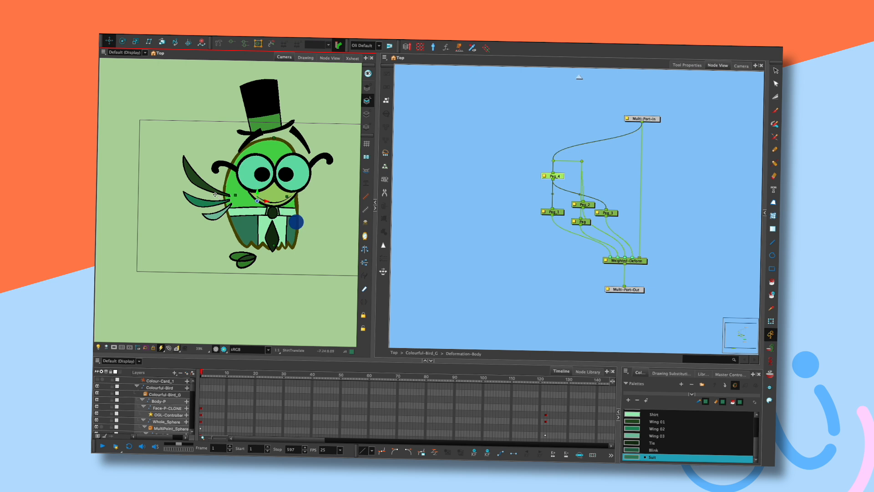
Add a peg, try the existing Peg as an extra left-side control under Peg_4, and test moving Peg_4
left_click(553, 212)
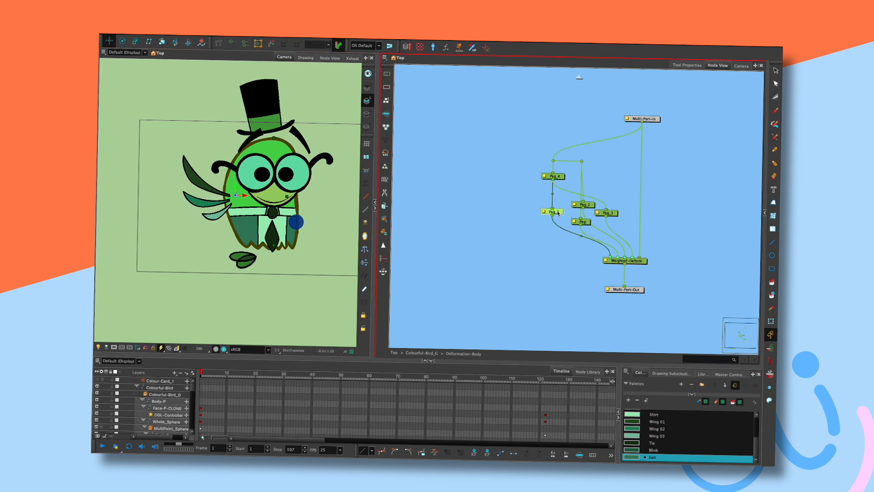
left_click(563, 222)
key("super+p")
left_click_drag(583, 223, 523, 213)
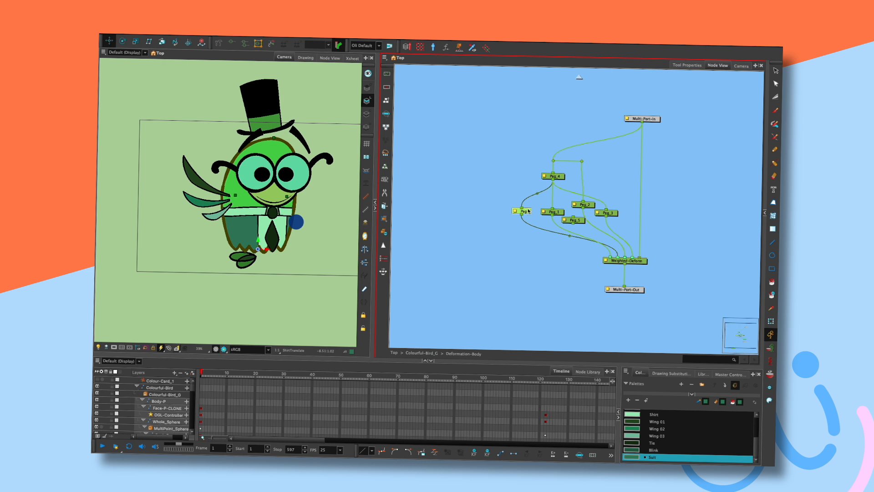
key("alt+3")
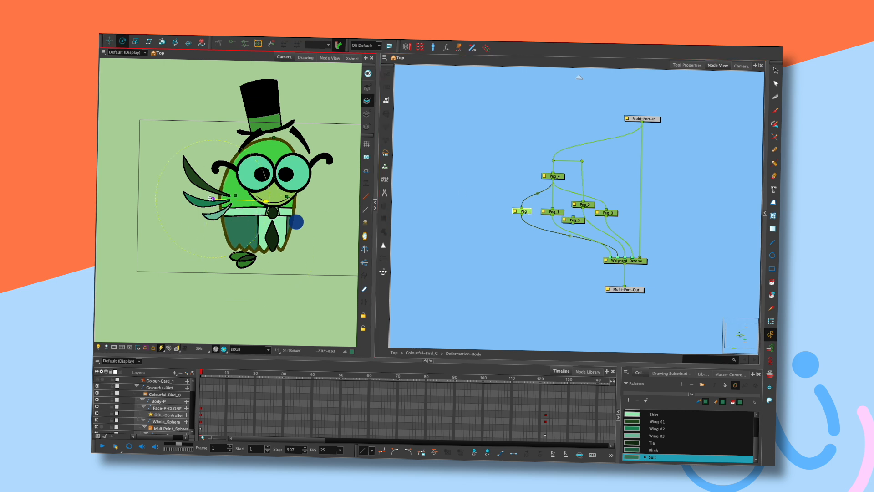
key("shift+t")
key("Escape")
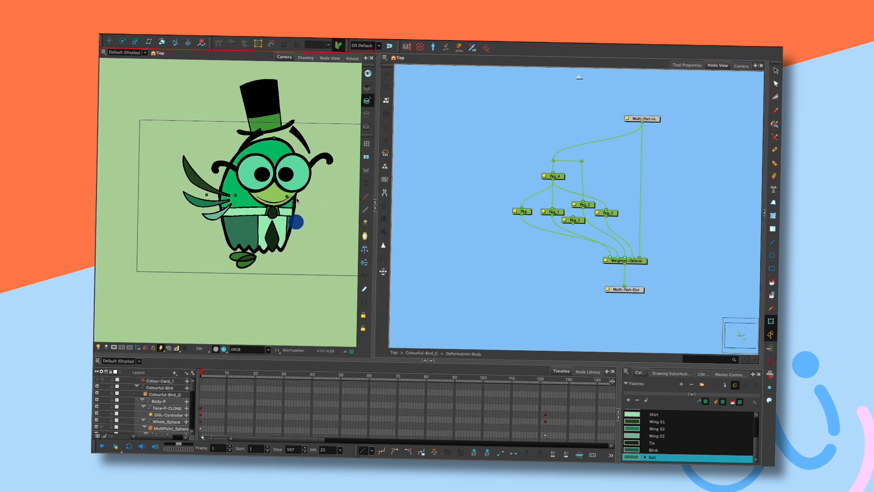
left_click(561, 178)
key("alt+2")
mouse_move(317, 202)
left_mouse_down()
mouse_move(360, 202)
mouse_move(312, 205)
mouse_move(328, 204)
left_mouse_up()
key("ctrl+z")
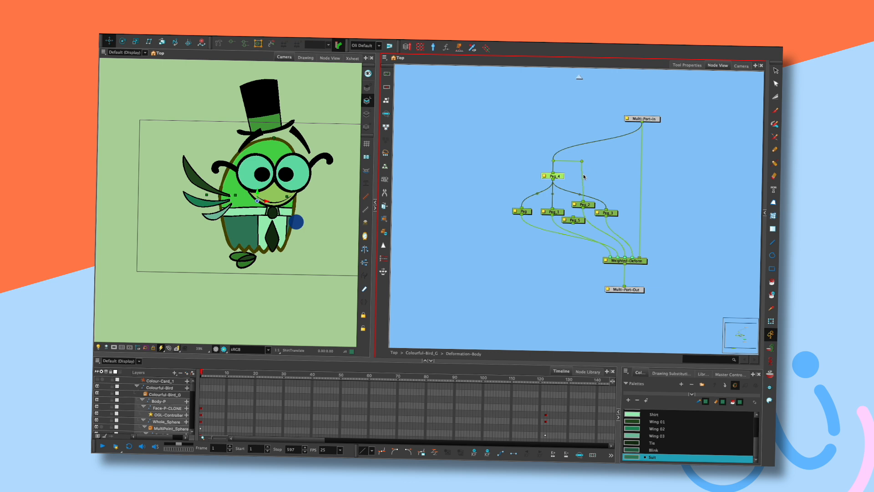
Place Peg_5 beside Peg_1, connect it between Peg_4 and Weighted-Deform, and move it outward on the body's left side
left_click(522, 211)
mouse_move(522, 211)
left_mouse_down()
mouse_move(593, 230)
mouse_move(530, 213)
left_mouse_up()
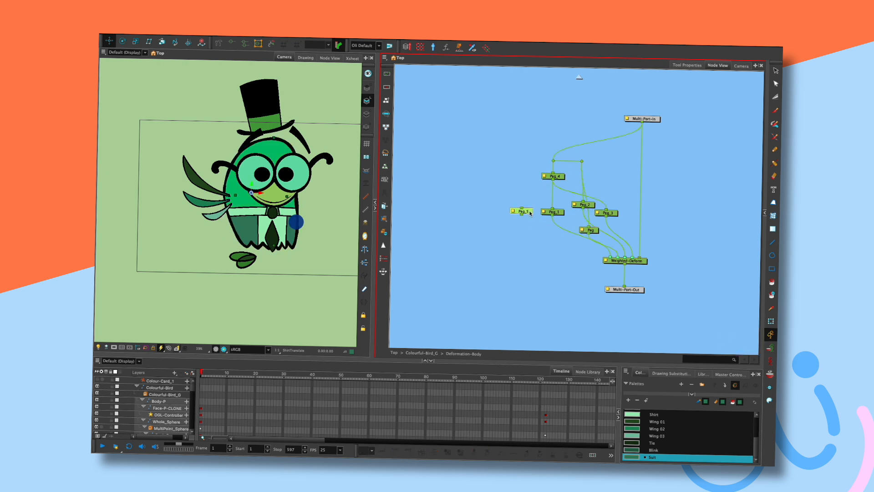
mouse_move(553, 180)
left_mouse_down()
mouse_move(520, 208)
mouse_move(609, 258)
left_mouse_up()
key("alt+3")
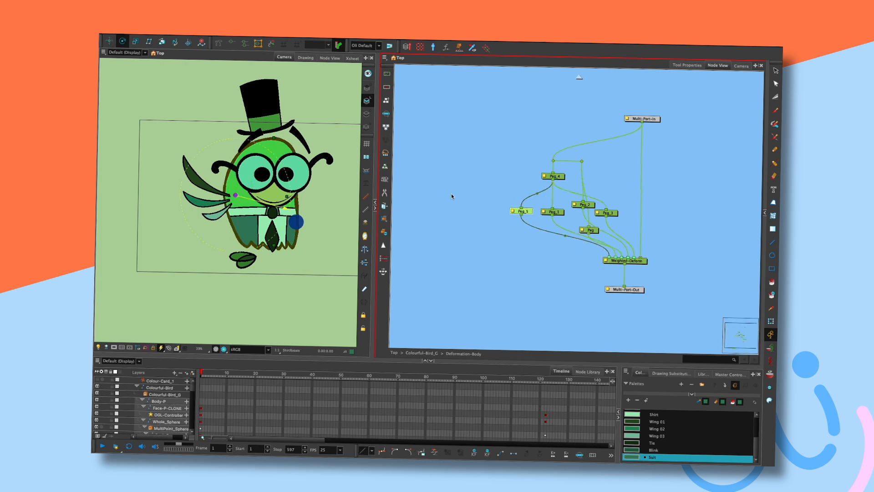
mouse_move(215, 193)
left_mouse_down()
mouse_move(231, 195)
mouse_move(204, 193)
left_mouse_up()
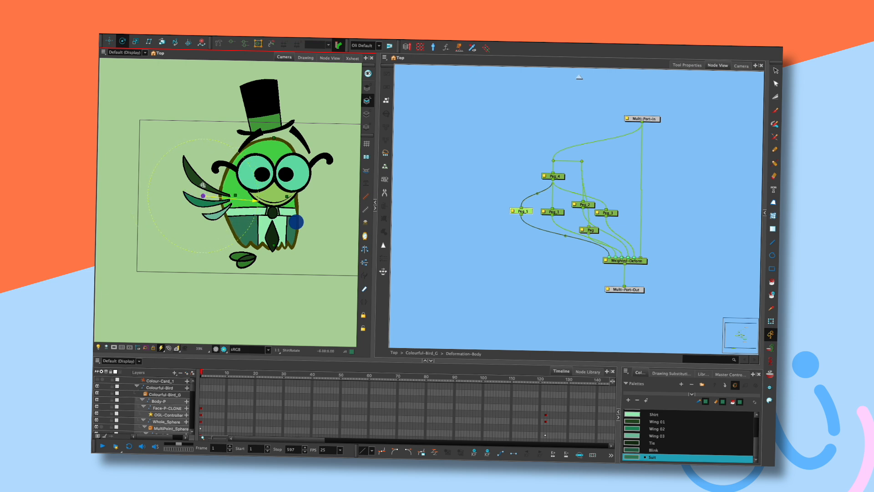
Shift Peg_4 to test the body, and move Peg_5 inward and down on the body's lower left side
left_click(552, 176)
key("alt+2")
mouse_move(337, 204)
left_mouse_down()
mouse_move(319, 206)
mouse_move(379, 208)
mouse_move(318, 207)
mouse_move(364, 208)
mouse_move(329, 208)
mouse_move(338, 206)
left_mouse_up()
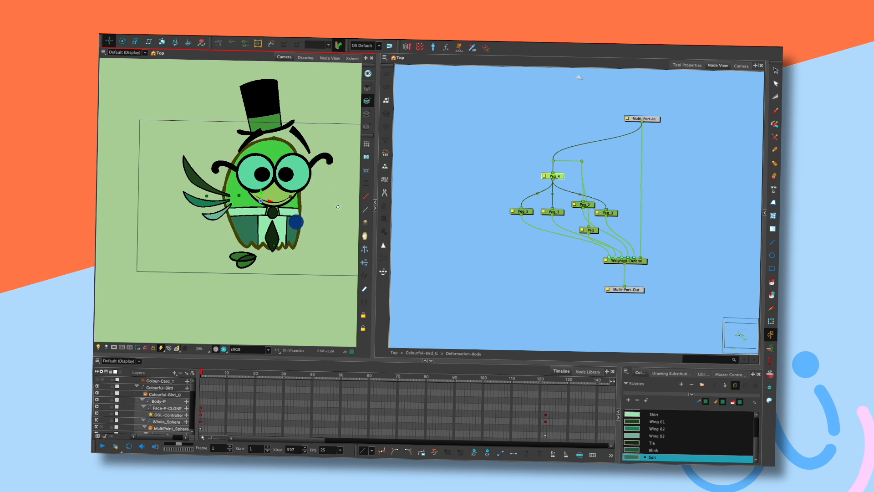
left_click(521, 211)
key("alt+3")
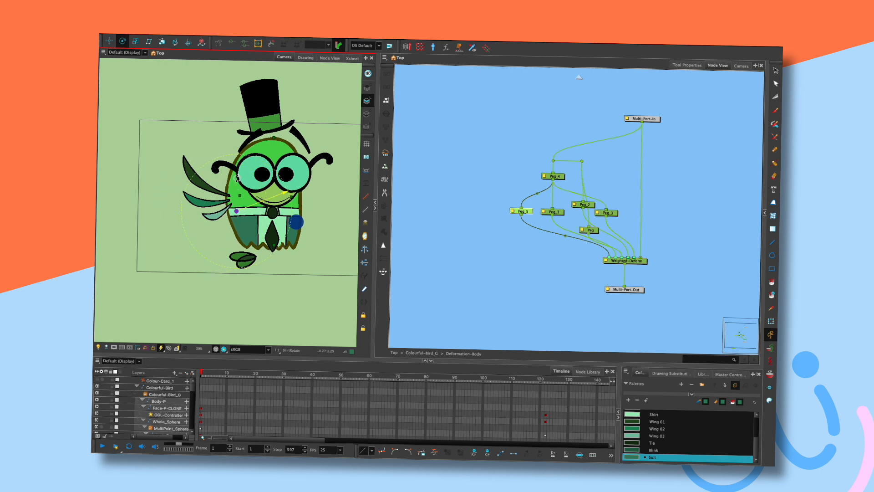
Raise Peg_1 slightly above Peg_5, and move Peg_4 to the right to test the body's turn
left_click(476, 154)
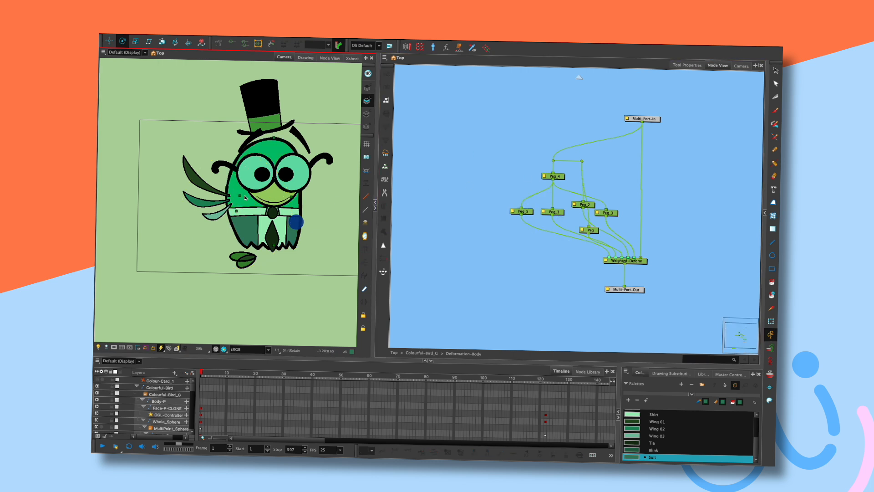
left_click(262, 191)
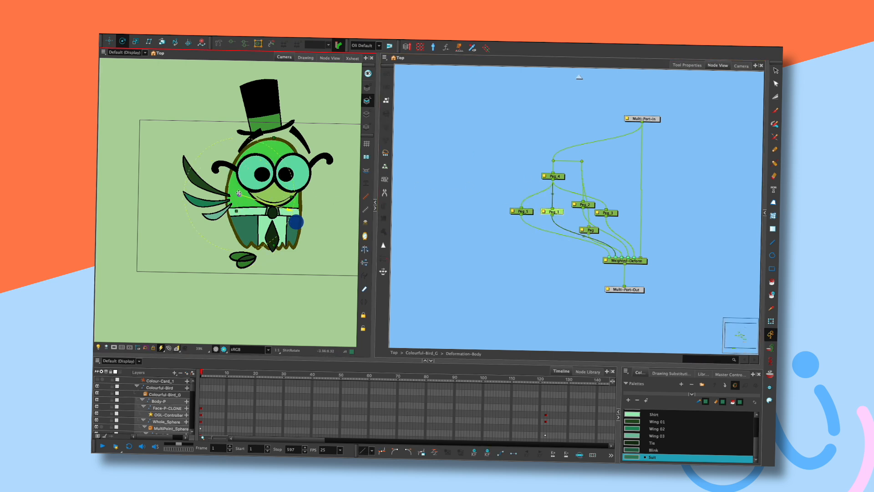
left_click(553, 176)
key("alt+2")
left_click_drag(338, 196, 306, 193)
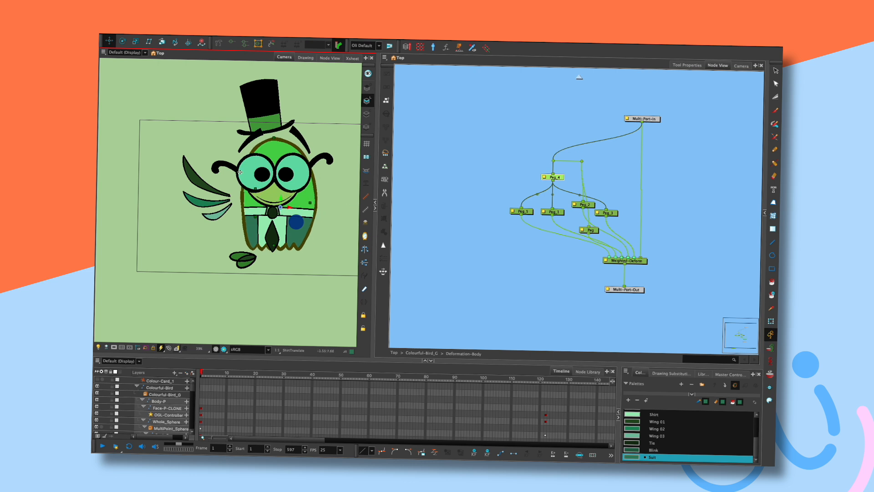
Add a peg beside Peg_3, connect it between Peg_4 and Weighted-Deform, and check the Weighted-Deform connections
left_click(609, 212)
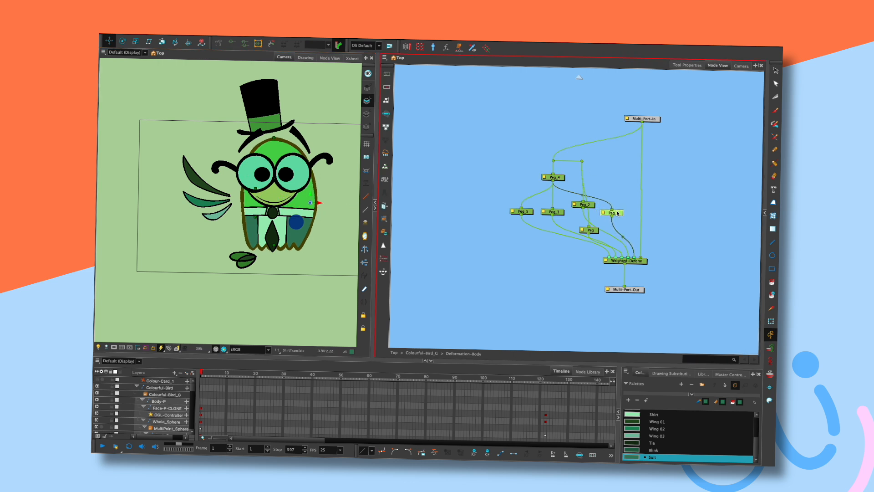
key("ctrl+p")
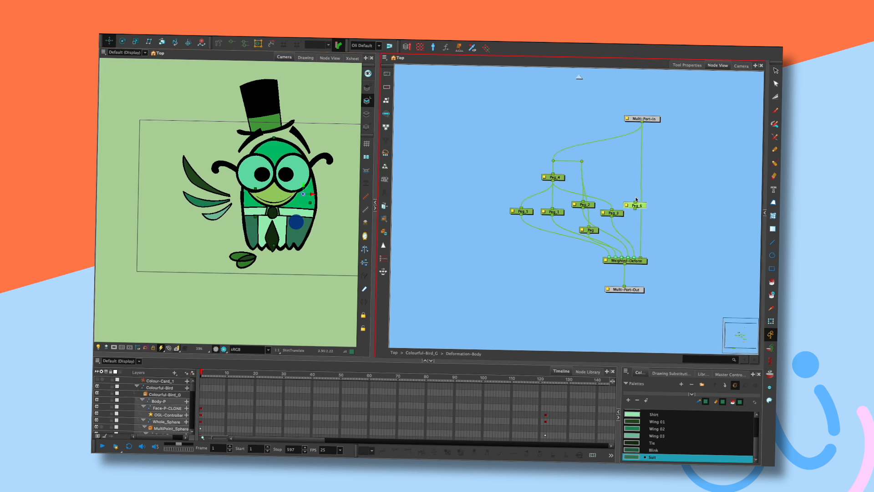
left_click(635, 211)
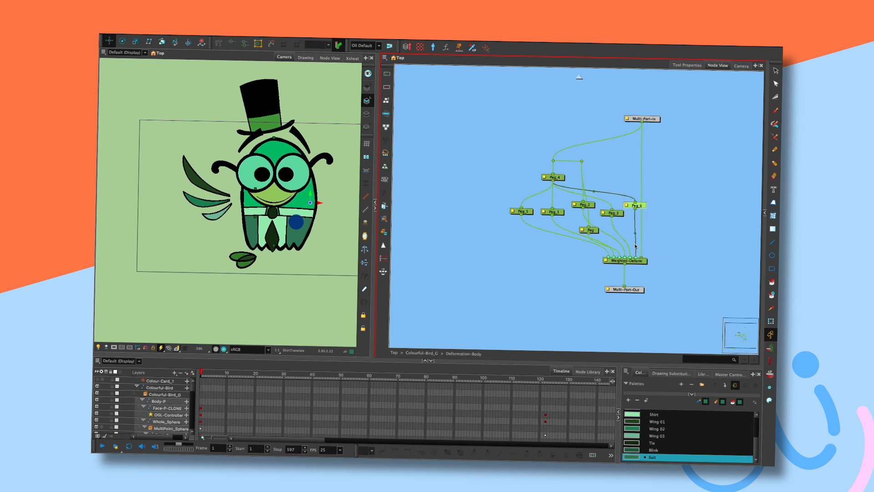
left_click(618, 214)
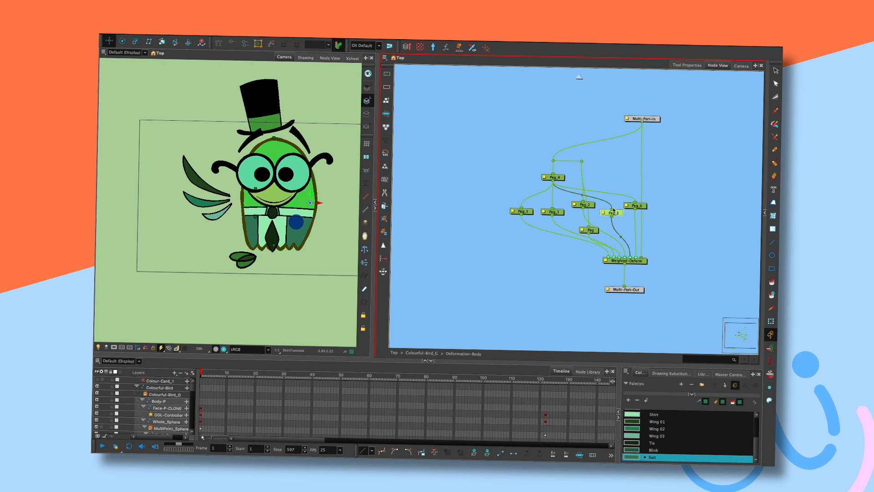
key("alt+v")
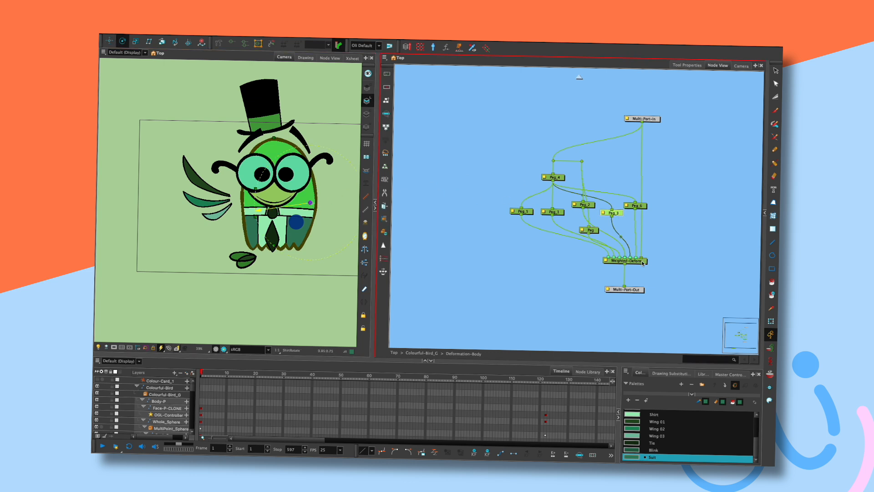
left_click(641, 262)
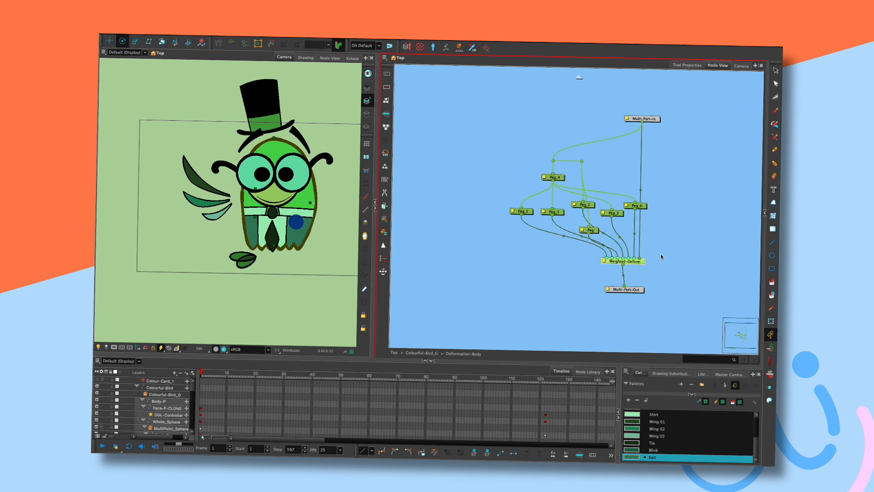
left_click(607, 263)
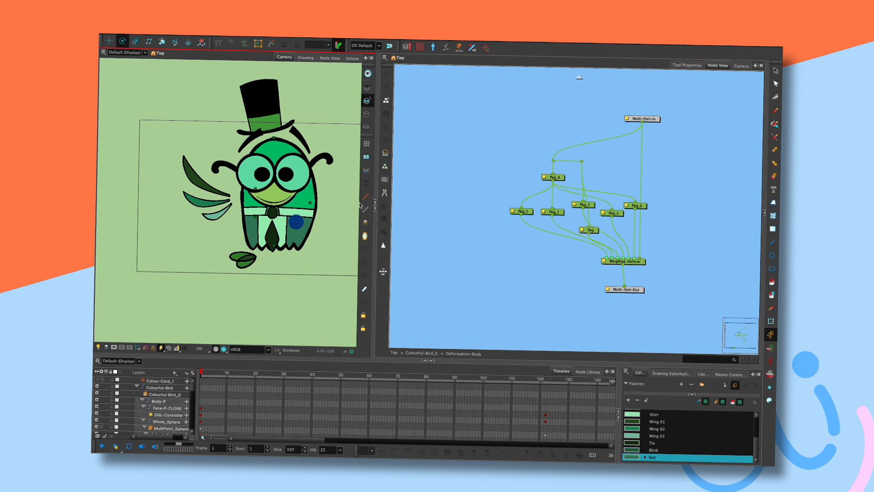
left_click(641, 262)
left_click_drag(655, 248, 599, 269)
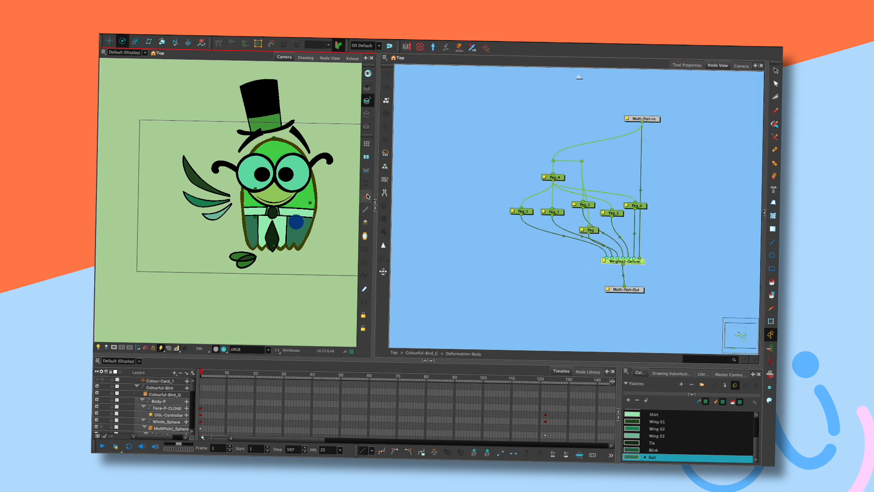
Lower Peg_3 on the body's right side, and raise Peg_6 above it
left_click(367, 196)
left_click(612, 213)
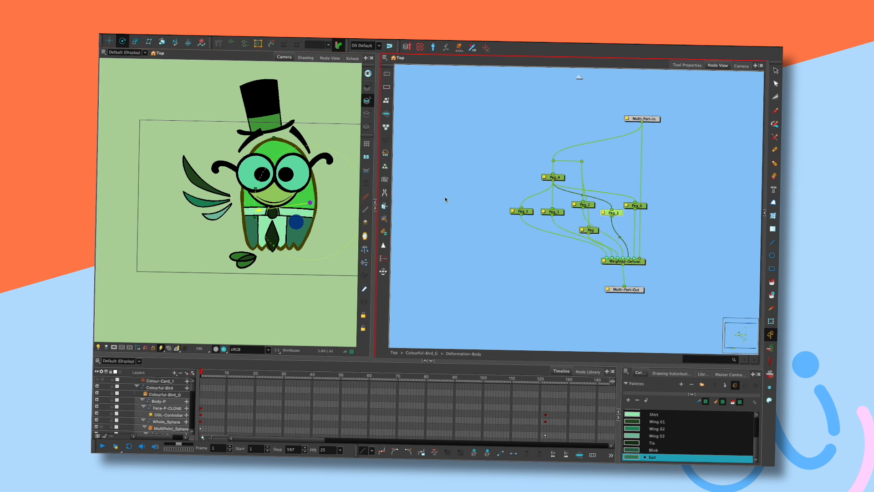
left_click_drag(310, 206, 311, 217)
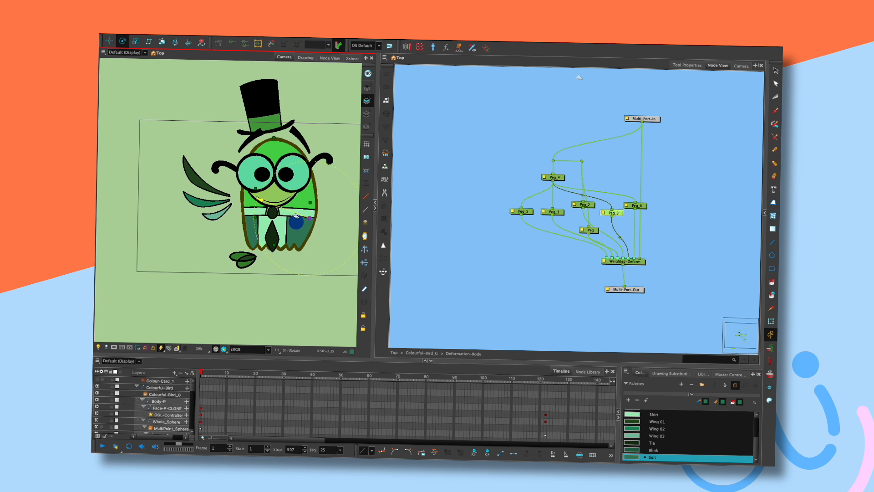
left_click(635, 206)
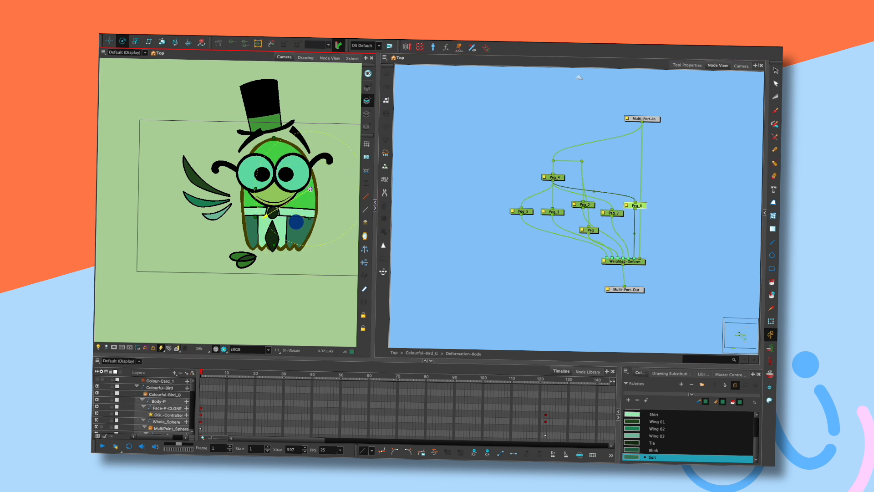
Check the positions of Peg_3 and Peg_6 on the body's right side, and shift Peg_4 left to test the body's turn
left_click(310, 218)
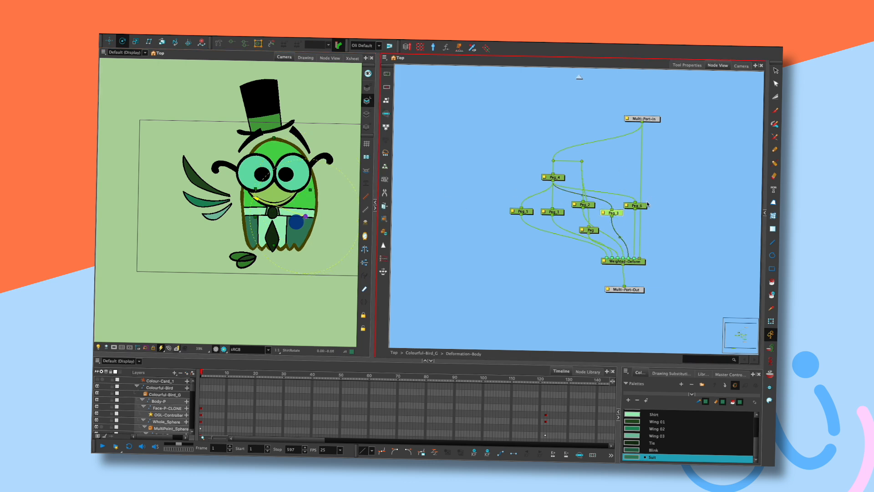
left_click(309, 190)
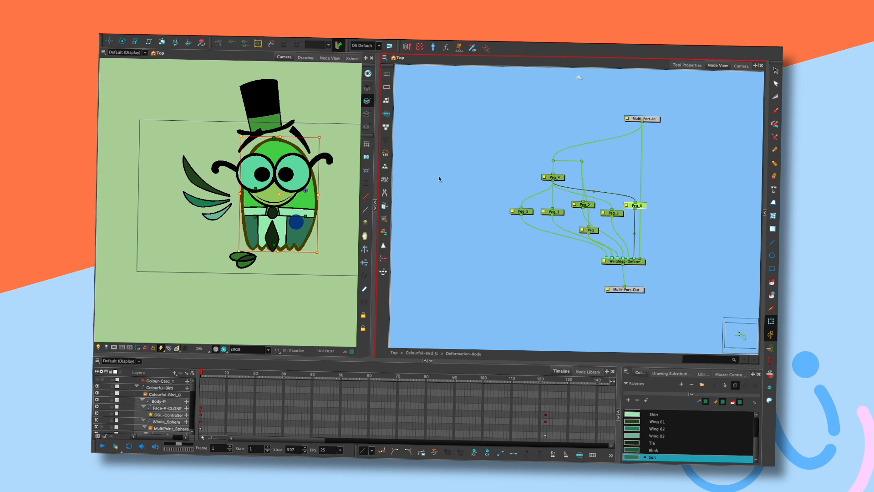
left_click(556, 177)
left_click_drag(337, 195, 315, 197)
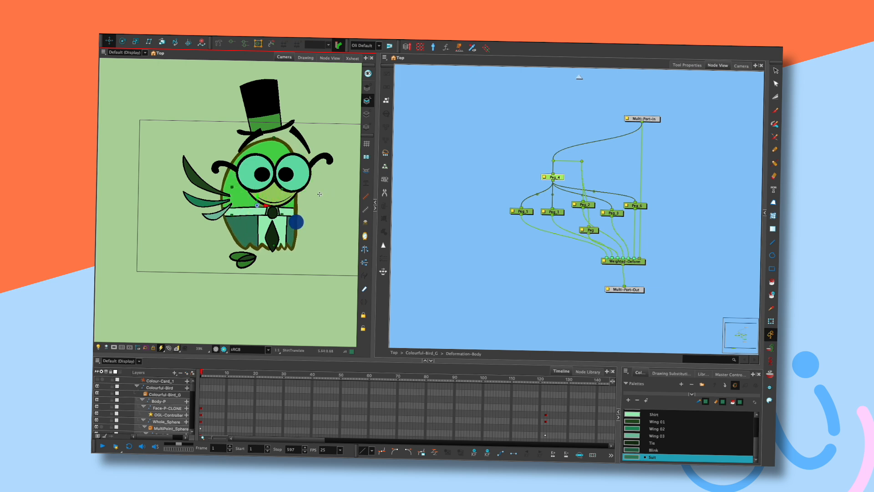
left_click_drag(344, 193, 319, 191)
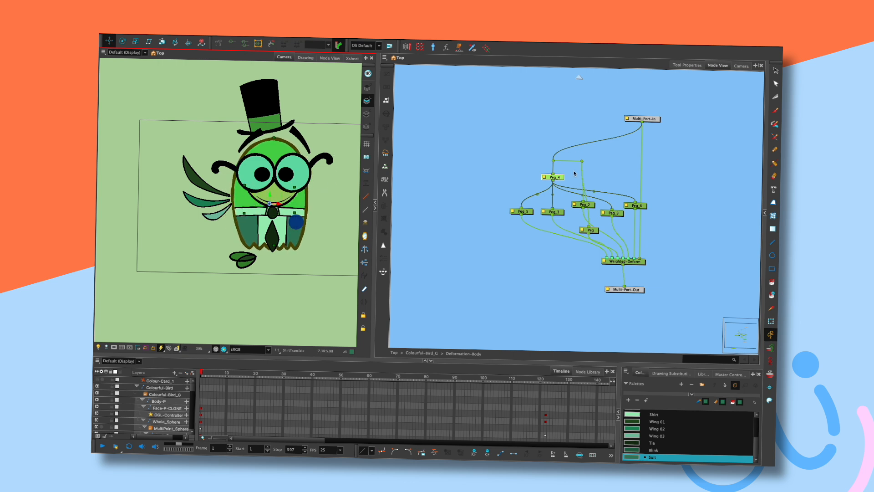
Add a peg beside Peg_2 and connect it between the upper waypoint and Weighted-Deform
left_click(591, 206)
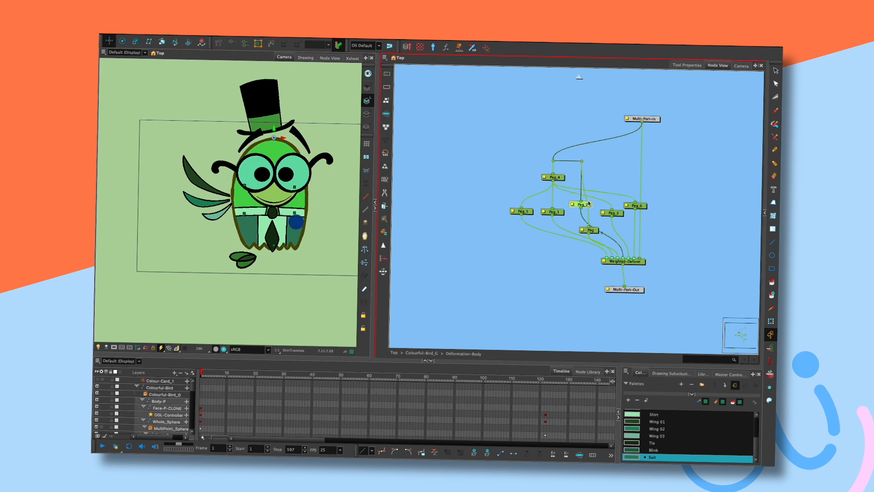
key("ctrl+d")
left_click_drag(582, 161, 603, 202)
key("ctrl+z")
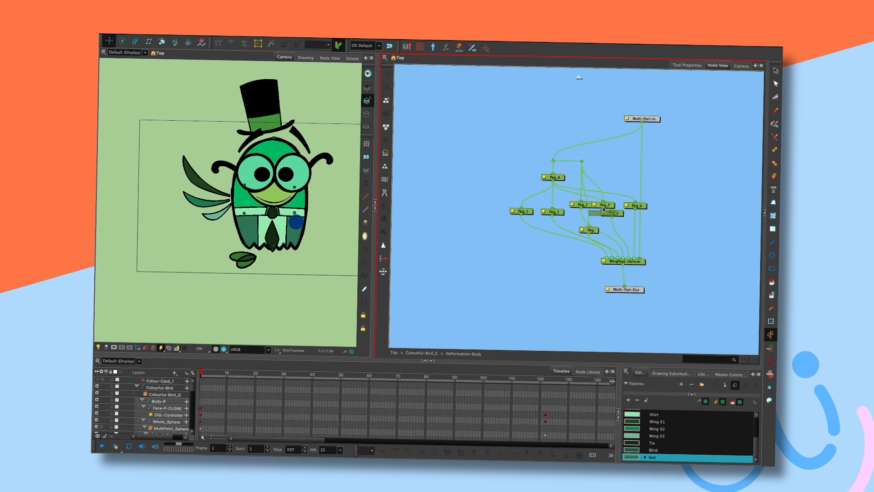
left_click_drag(623, 255, 623, 257)
Position Peg_2 and Peg_7 side by side at the top of the body, with Peg_7 toward the right
left_click(581, 205)
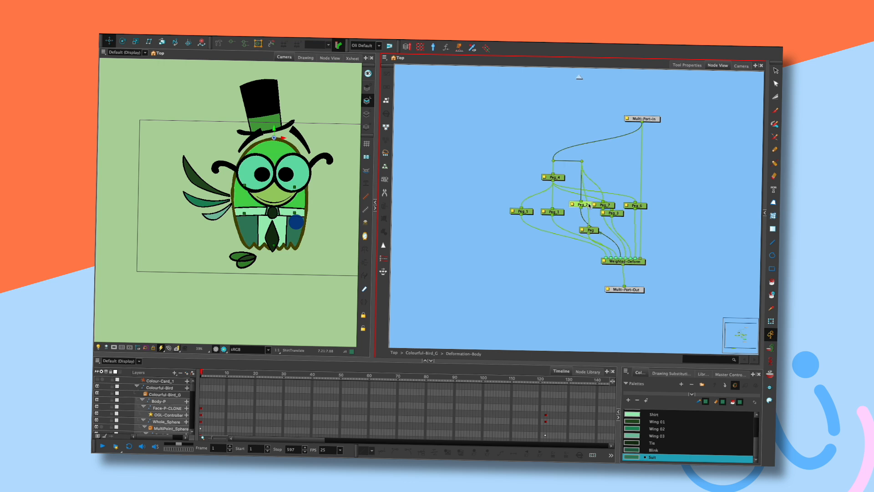
key("alt+3")
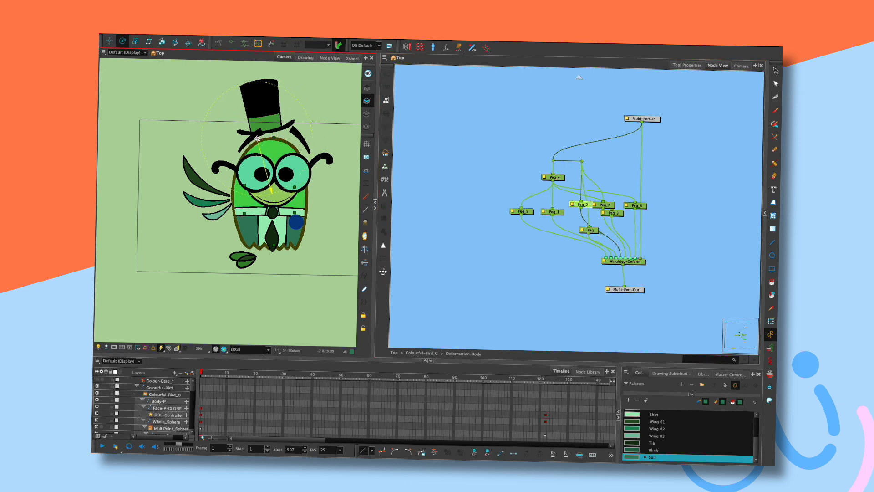
left_click(612, 206)
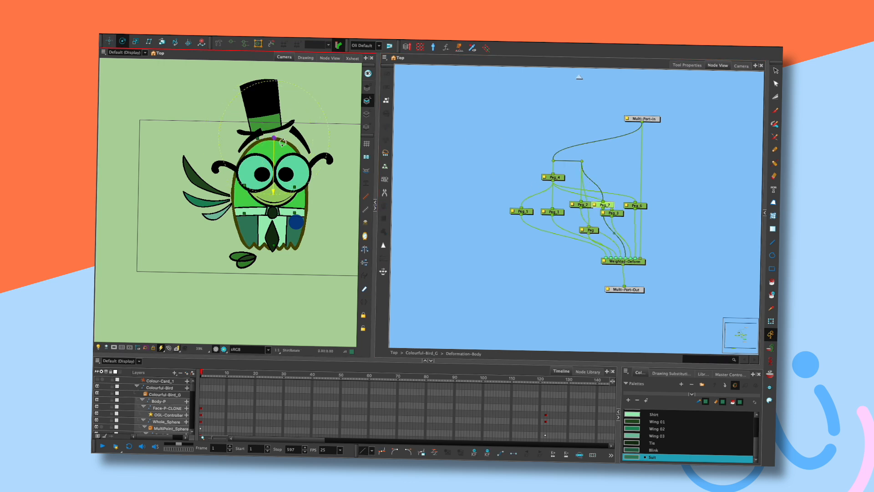
left_click_drag(280, 138, 289, 137)
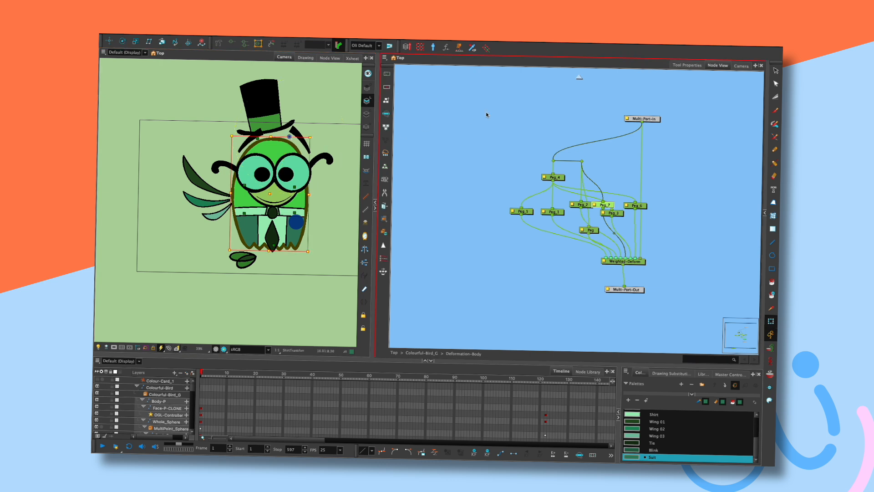
Shift Peg_4 sideways to test how the body turns with the two top pegs
left_click(552, 177)
key("shift+t")
mouse_move(334, 176)
left_mouse_down()
mouse_move(314, 183)
mouse_move(332, 191)
mouse_move(316, 183)
mouse_move(329, 191)
mouse_move(337, 172)
mouse_move(326, 179)
left_mouse_up()
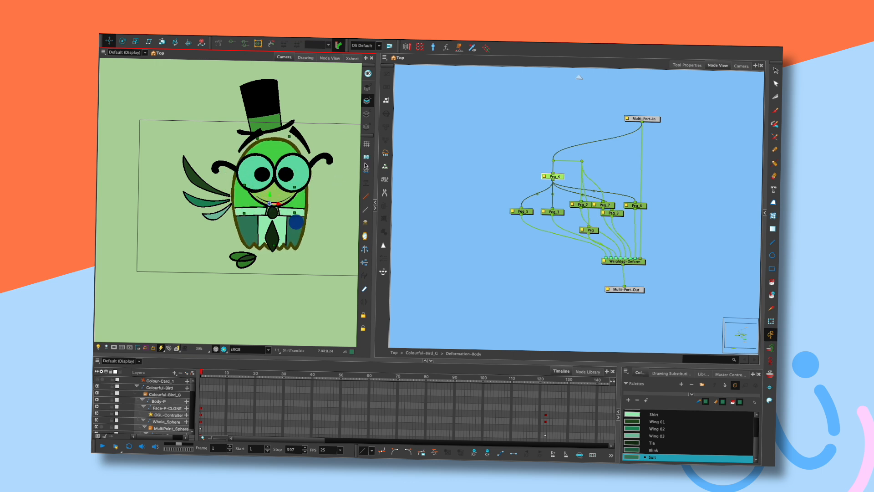
key("shift+t")
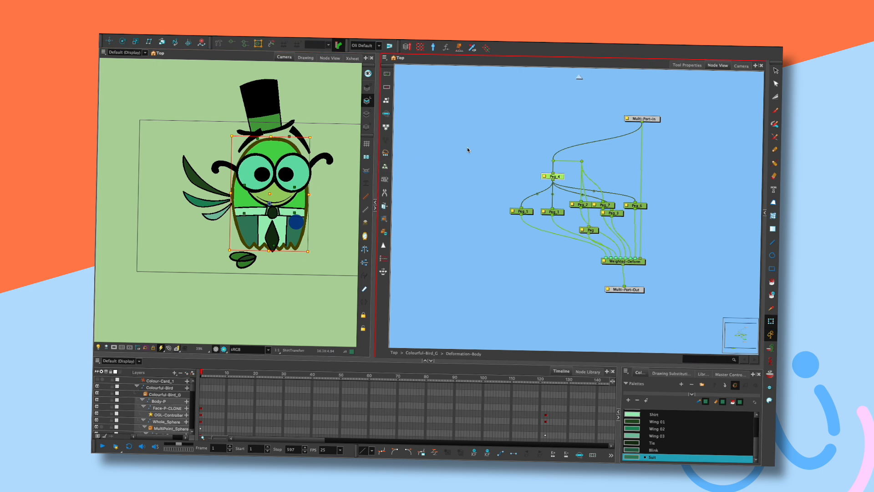
Move the round face controller on the bird to test its effect, and select Peg_4
left_click(295, 207)
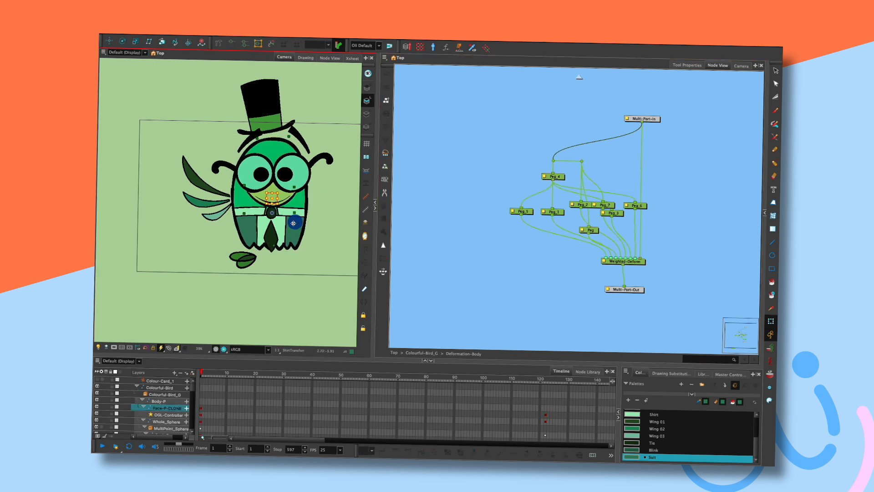
left_click_drag(295, 207, 304, 238)
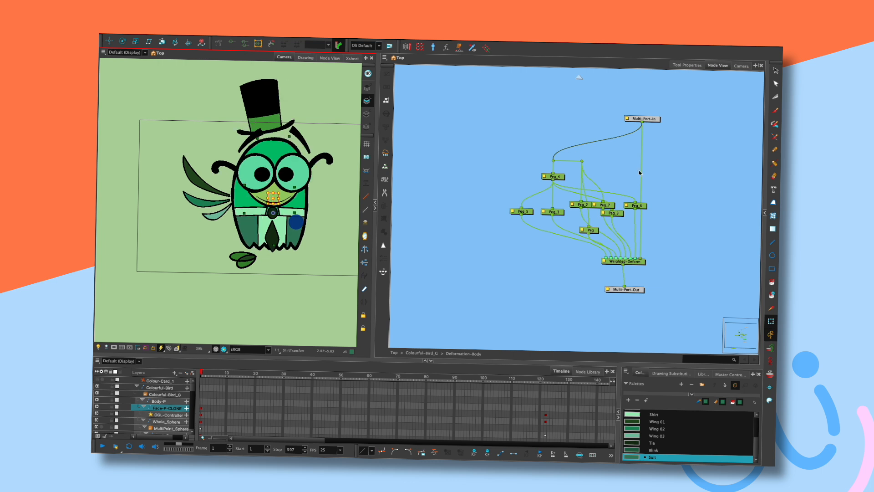
left_click(559, 177)
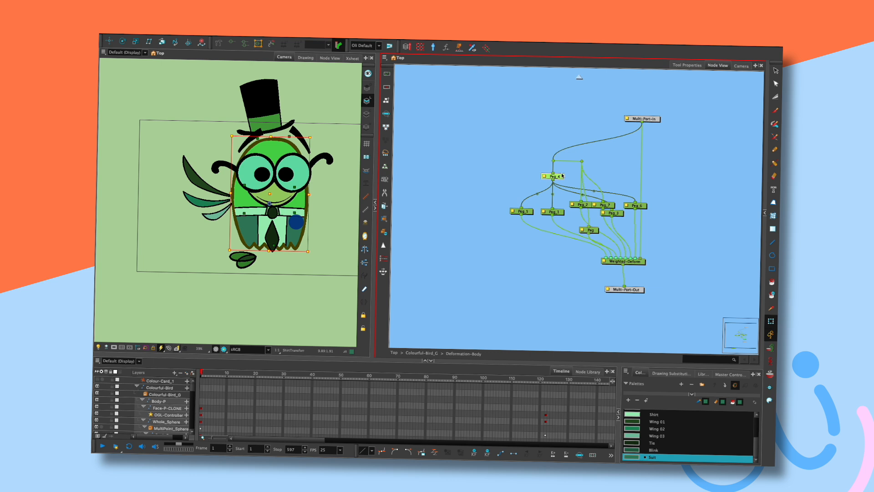
Copy Face-P-CLONE from the Rigging group and insert its clone above Peg_4 inside Deformation-Body
left_click_drag(553, 160, 684, 180)
left_click(579, 75)
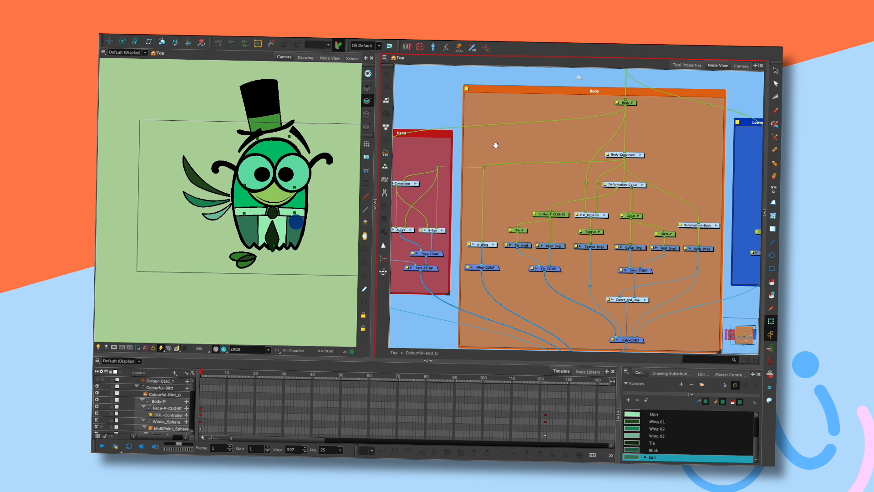
left_click_drag(495, 144, 534, 140)
left_click_drag(458, 176, 530, 184)
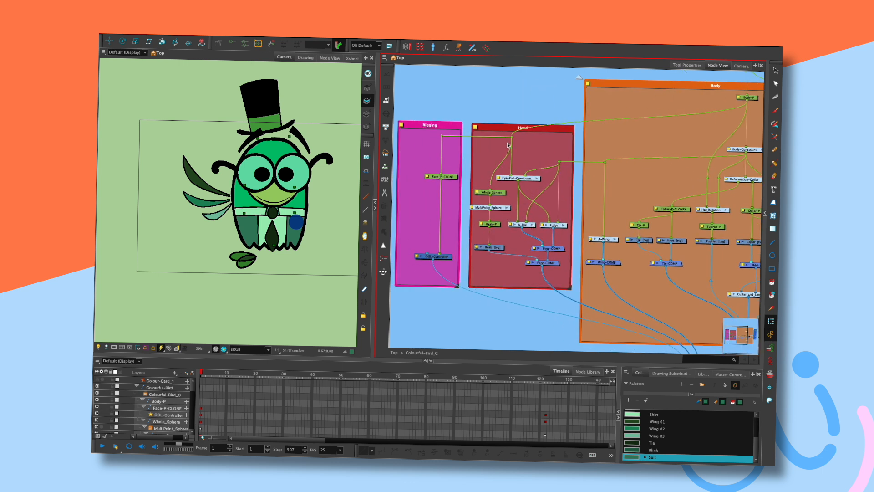
left_click(450, 178)
left_click_drag(632, 190, 462, 189)
left_click(678, 208)
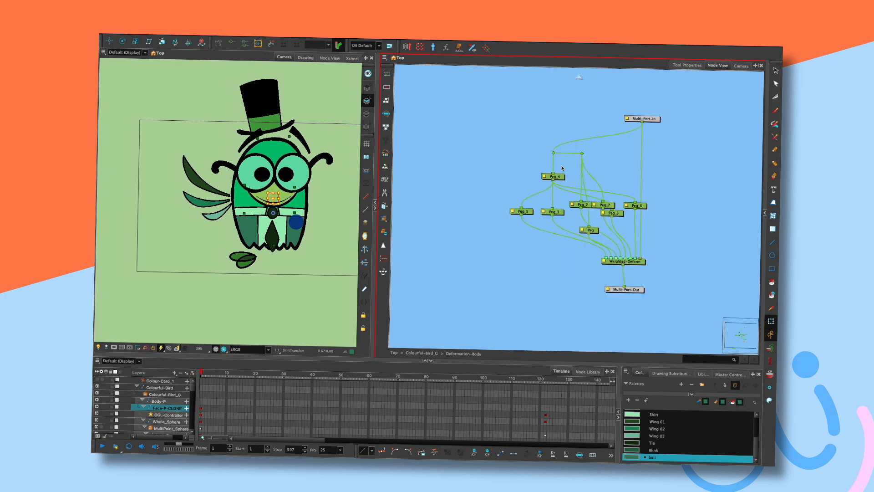
left_click(564, 163)
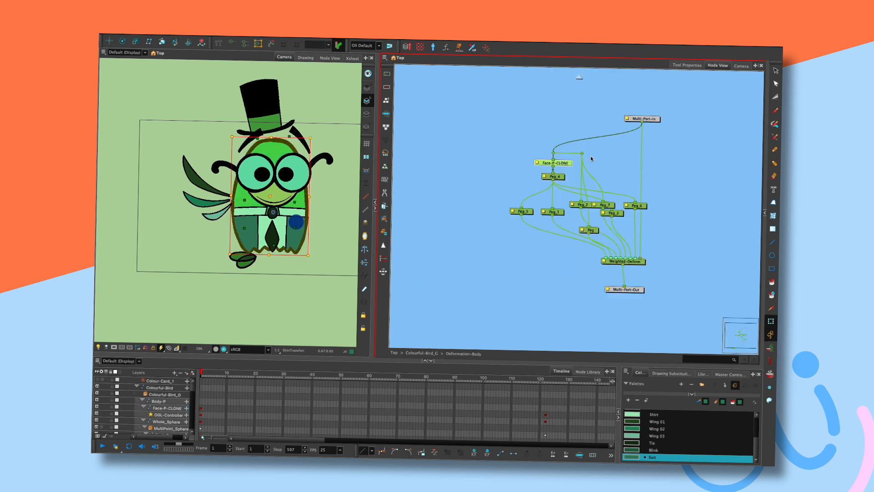
Test the face controller with Face-P-CLONE attached and pulled aside, undo the move, and put the node back above Peg_4
mouse_move(297, 222)
left_mouse_down()
mouse_move(296, 210)
mouse_move(259, 224)
mouse_move(296, 230)
mouse_move(279, 222)
mouse_move(289, 218)
mouse_move(277, 223)
mouse_move(295, 221)
left_mouse_up()
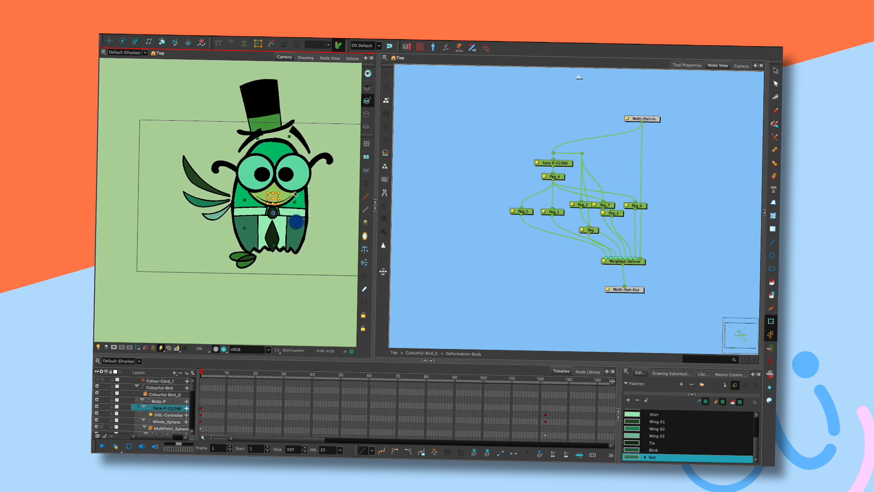
left_click_drag(558, 162, 558, 143)
mouse_move(296, 222)
left_mouse_down()
mouse_move(314, 211)
mouse_move(311, 202)
left_mouse_up()
key("super+z")
left_click(566, 130)
left_click_drag(565, 143, 566, 161)
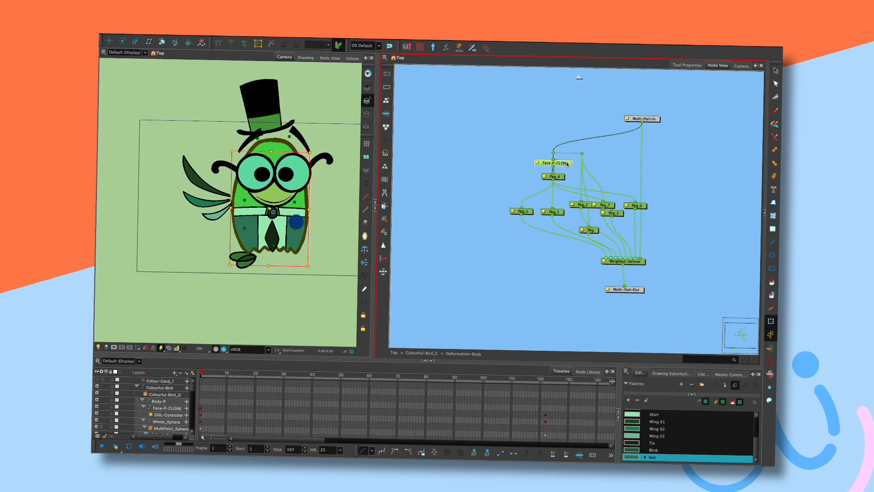
Try rotating and moving Face-P-CLONE on the body, and undo the move
key("alt+3")
left_click_drag(273, 212, 272, 226)
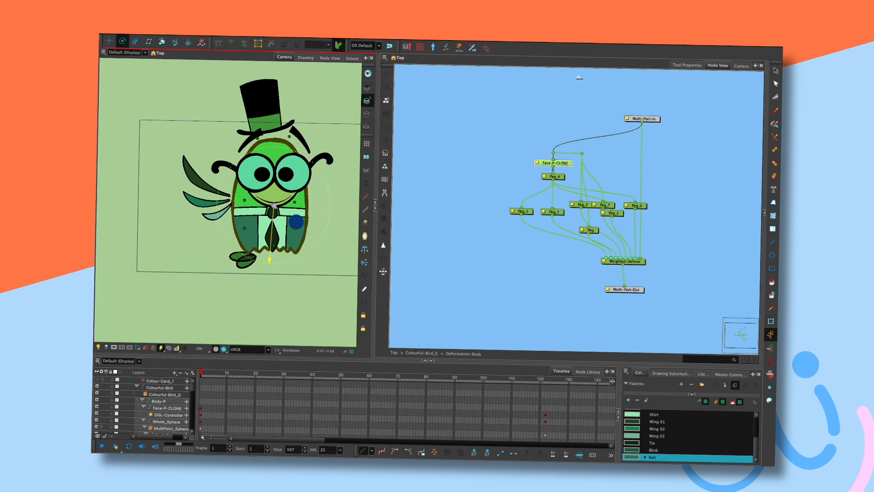
key("shift+t")
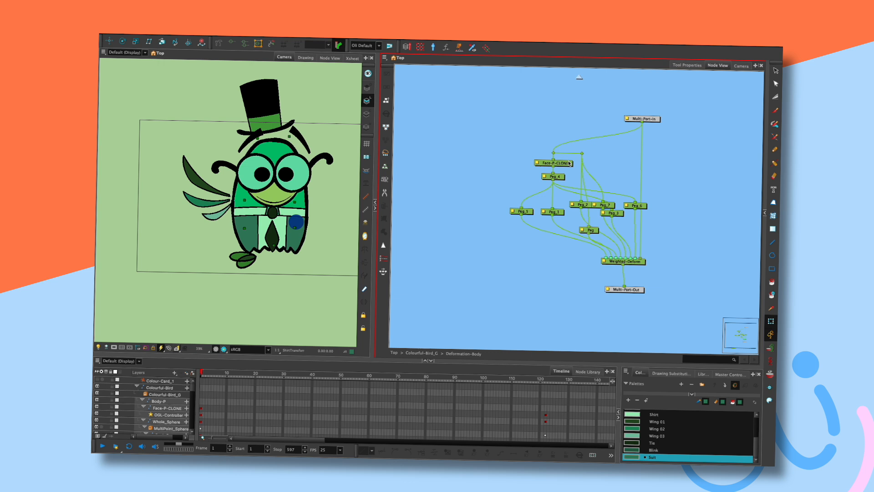
key("alt+2")
mouse_move(325, 200)
left_mouse_down()
mouse_move(308, 191)
mouse_move(326, 190)
left_mouse_up()
key("ctrl+z")
left_click(599, 156)
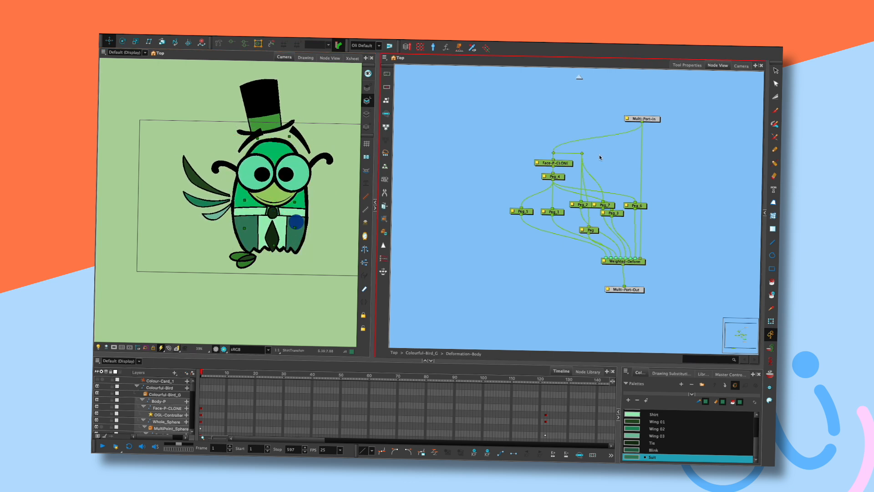
Try moving Peg_4 on its own, and undo the move
key("shift+t")
left_click(560, 177)
key("alt+2")
mouse_move(329, 208)
left_mouse_down()
mouse_move(319, 208)
mouse_move(343, 204)
left_mouse_up()
key("ctrl+z")
key("shift+t")
Move Face-P-CLONE up and to the left to test the whole bird's response, and restore its position
left_click(566, 164)
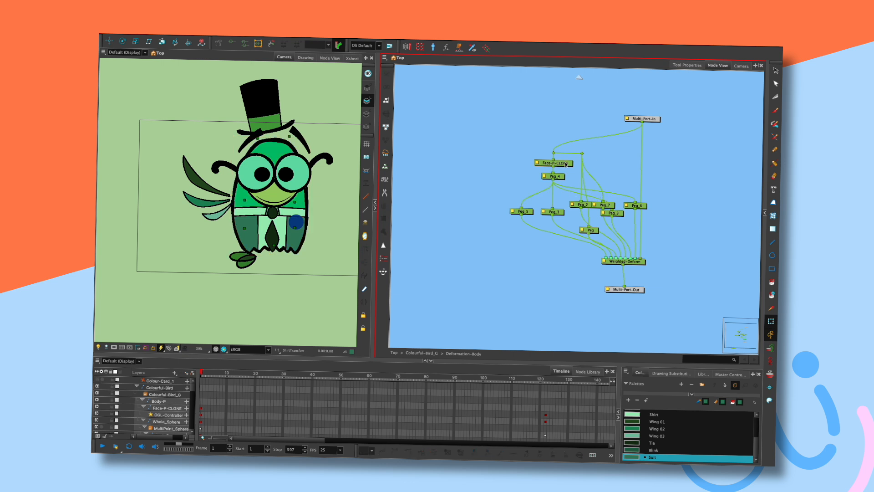
left_click(568, 165)
mouse_move(342, 190)
left_mouse_down()
mouse_move(326, 188)
mouse_move(355, 186)
mouse_move(319, 185)
mouse_move(347, 187)
mouse_move(322, 186)
mouse_move(330, 186)
left_mouse_up()
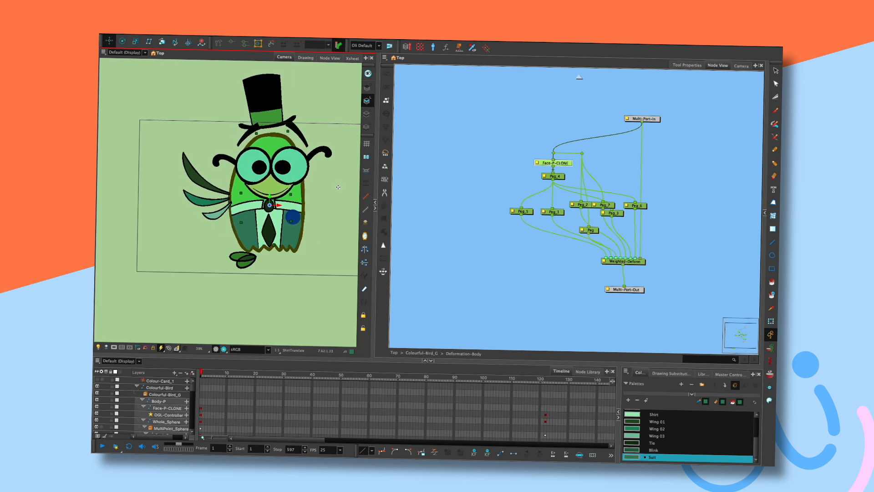
left_click(565, 164)
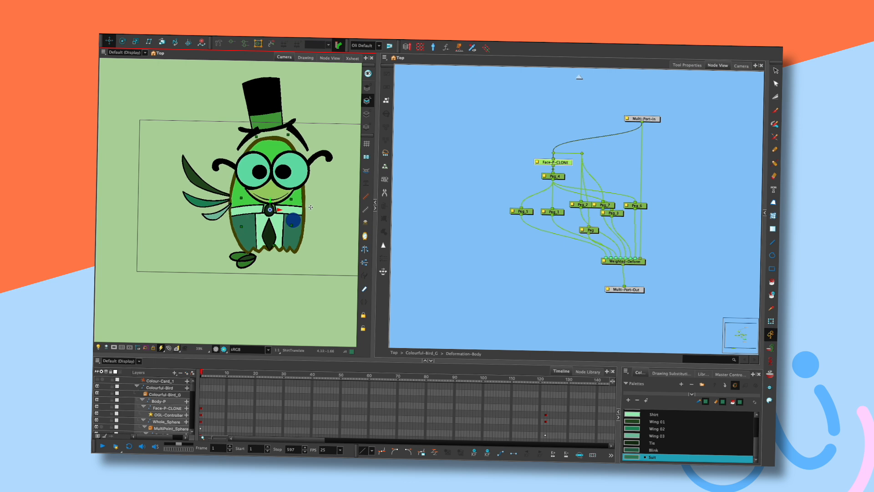
left_click(274, 215)
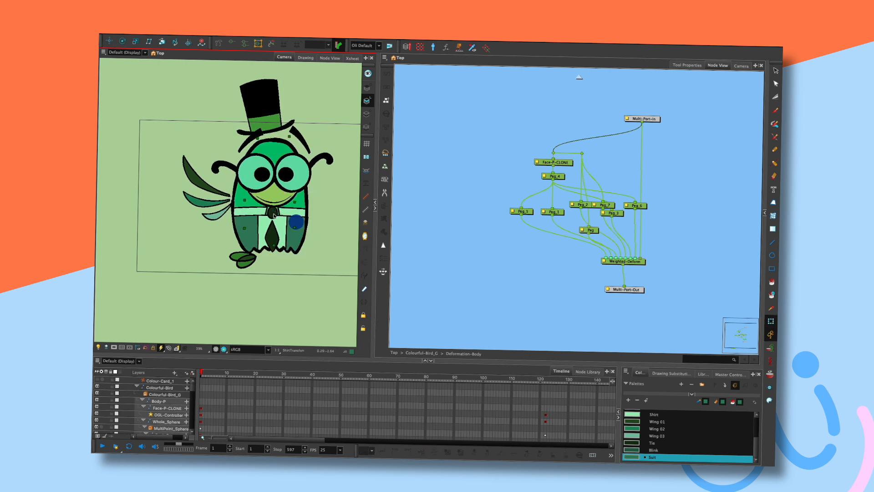
Move the round face controller to test the combined head and body turn, and undo it
left_click(296, 221)
left_click_drag(283, 220, 300, 213)
key("super+z")
left_click(435, 168)
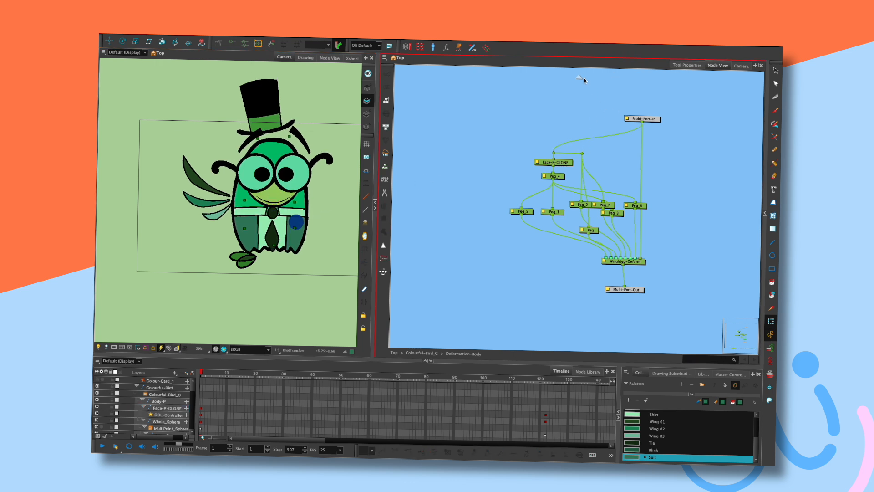
Raise Multi-Port-In, the two waypoints, Face-P-CLONE and Peg_4 to make room in the node network
left_click_drag(639, 119, 639, 93)
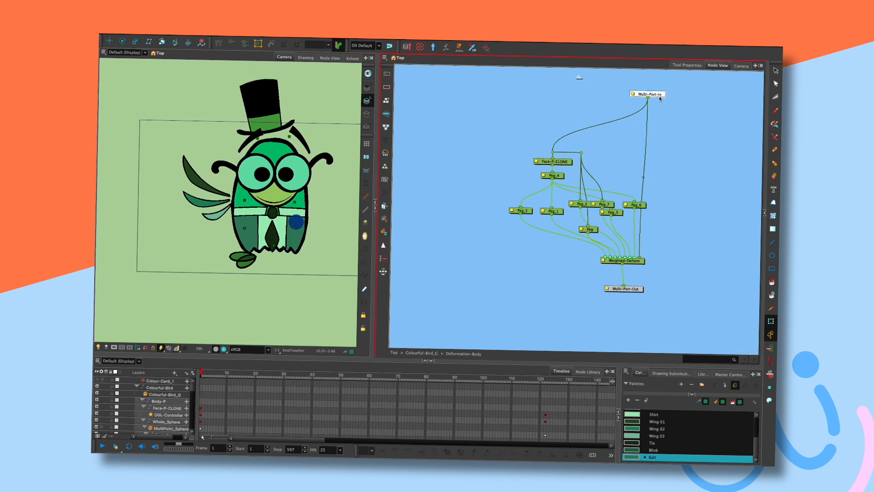
left_click(571, 148)
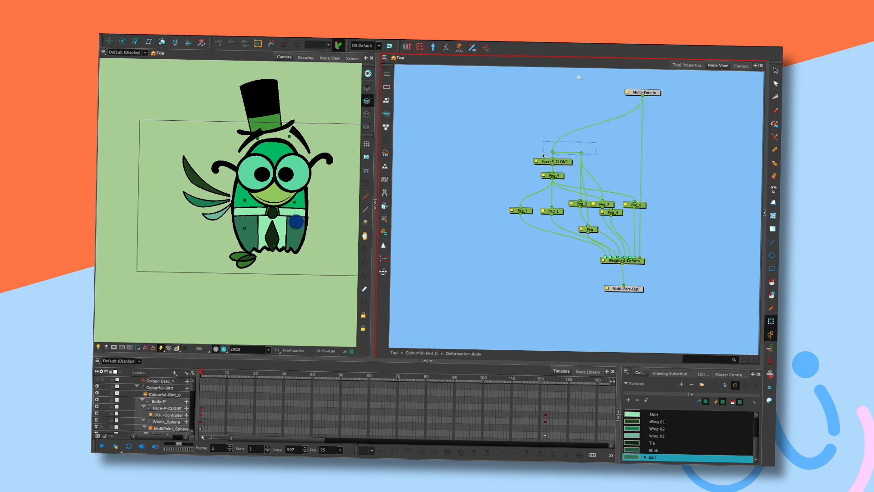
left_click_drag(553, 154, 554, 114)
left_click(592, 132)
mouse_move(563, 163)
left_mouse_down()
mouse_move(563, 132)
mouse_move(553, 175)
mouse_move(554, 149)
left_mouse_up()
Spread out the body pegs, placing Peg_6 below Peg_5 and Peg_3 below Peg_1 as two parent-child pairs
left_click_drag(520, 210, 506, 187)
mouse_move(636, 205)
left_mouse_down()
mouse_move(549, 186)
mouse_move(629, 190)
mouse_move(628, 212)
left_mouse_up()
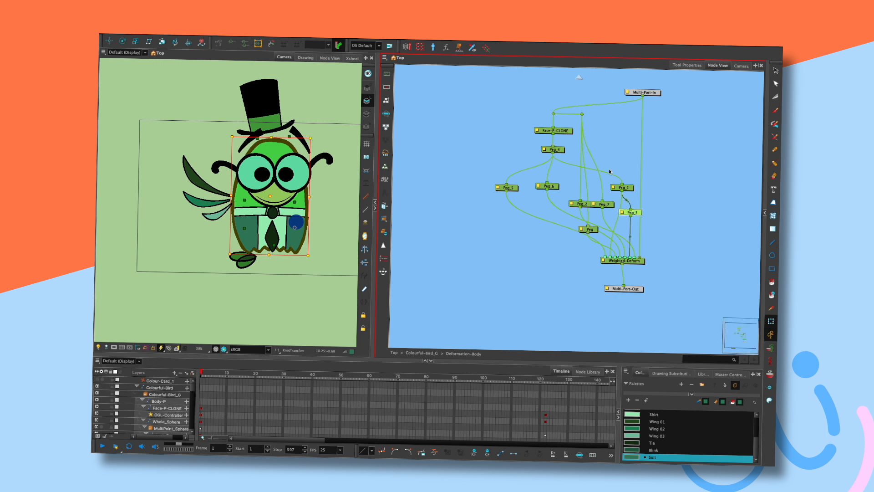
left_click_drag(515, 191, 505, 210)
left_click_drag(629, 190, 638, 186)
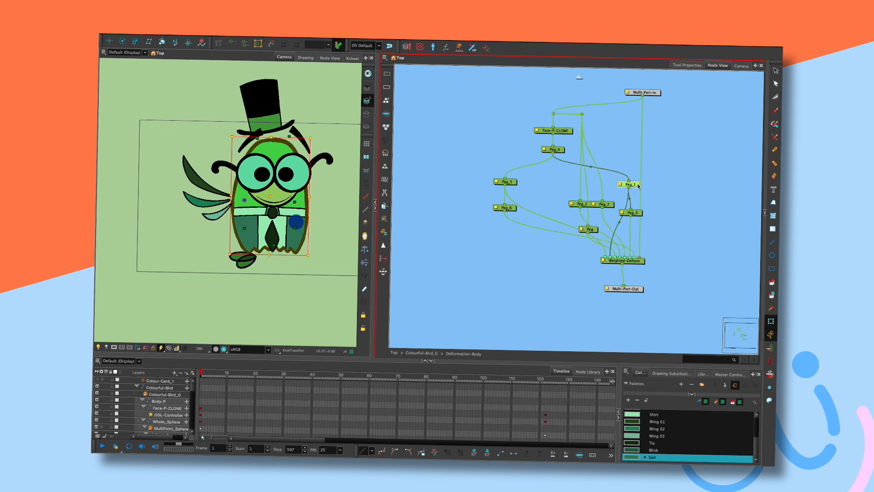
Rearrange the body pegs into two new parent-child pairs, with Peg_5 below Peg_1 and Peg_3 below Peg_6
left_click_drag(515, 183, 609, 189)
key("shift+b")
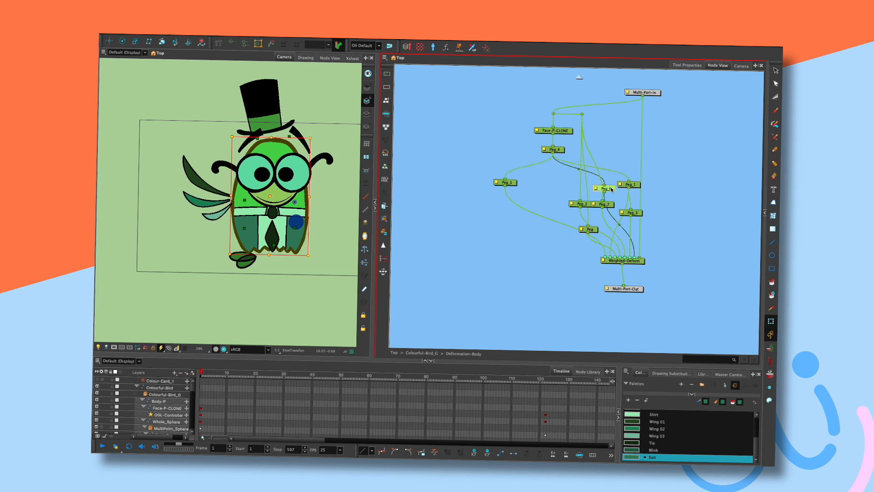
left_click(636, 185)
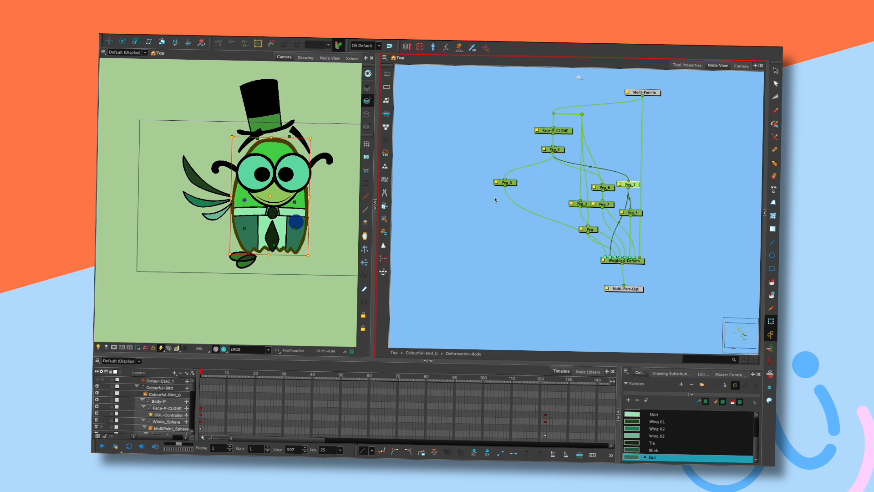
left_click_drag(635, 185, 485, 223)
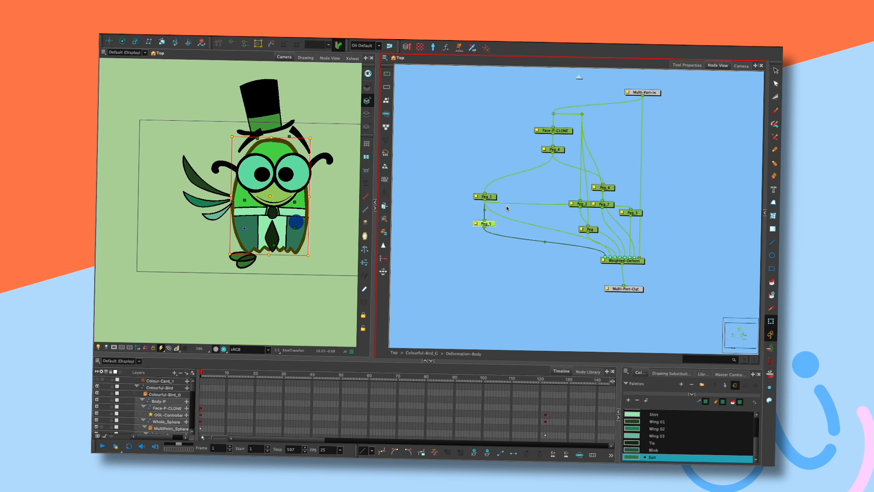
left_click_drag(636, 213, 631, 218)
left_click_drag(610, 189, 636, 187)
left_click_drag(632, 221, 635, 225)
Place Peg_2 and Peg_7 side by side above Peg_4, and lower Peg, Peg_4 and the Peg_6 and Peg_3 pair
left_click_drag(588, 206, 602, 181)
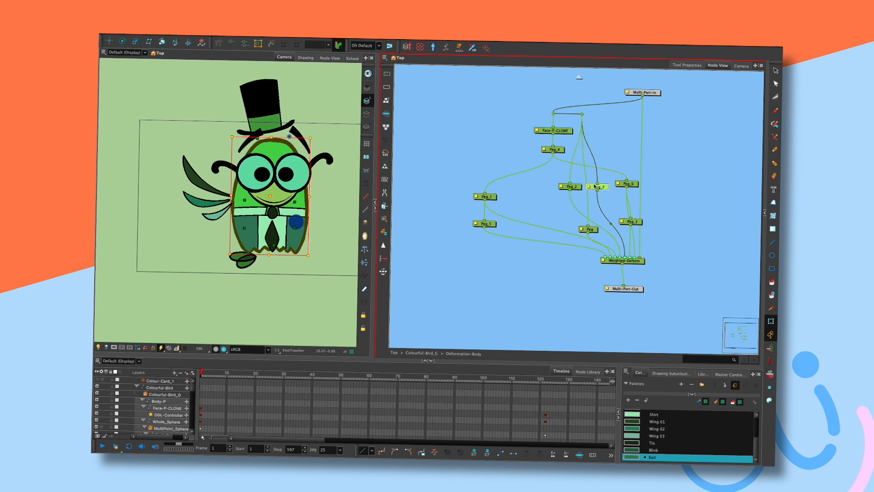
left_click_drag(596, 231, 587, 235)
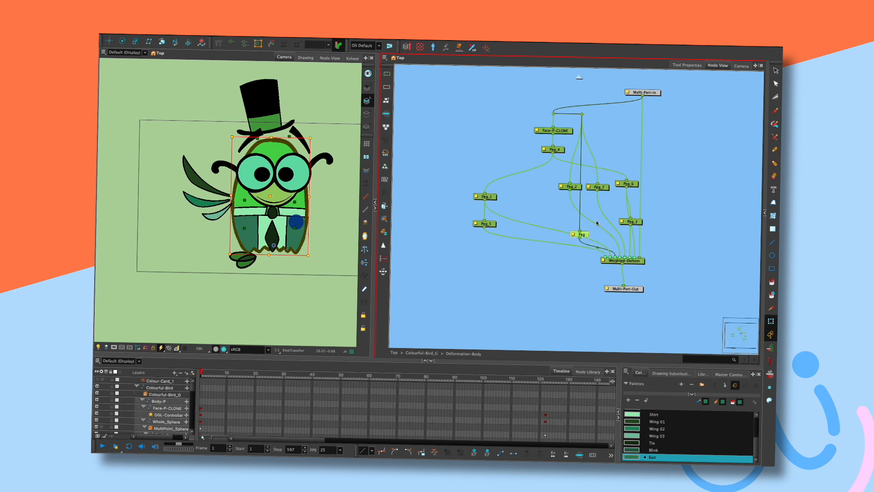
left_click_drag(613, 184, 560, 178)
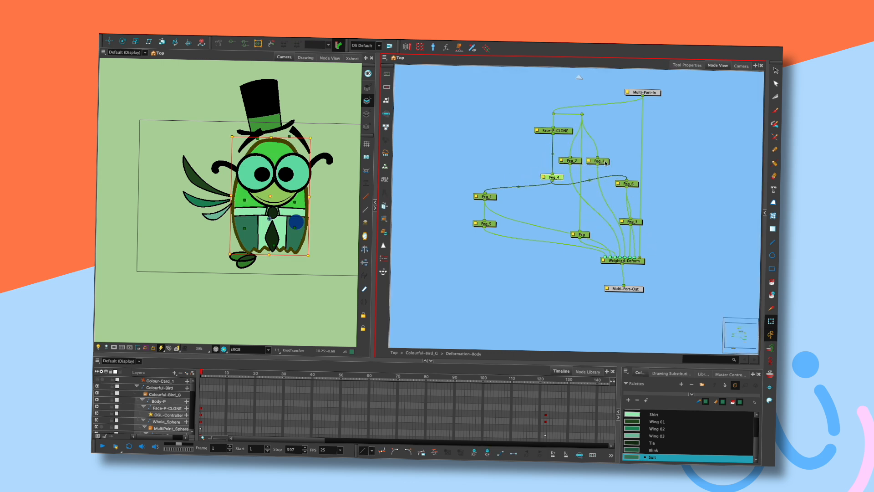
left_click_drag(632, 185, 627, 225)
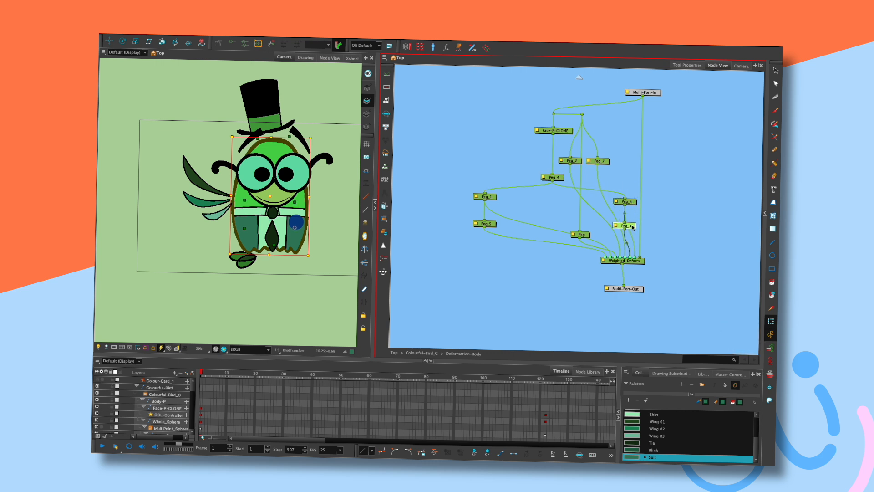
Center Weighted-Deform and Multi-Port-Out beneath the pegs, routing the long Multi-Port-In cable around them through a waypoint
left_click(637, 255)
left_click_drag(641, 261, 642, 265)
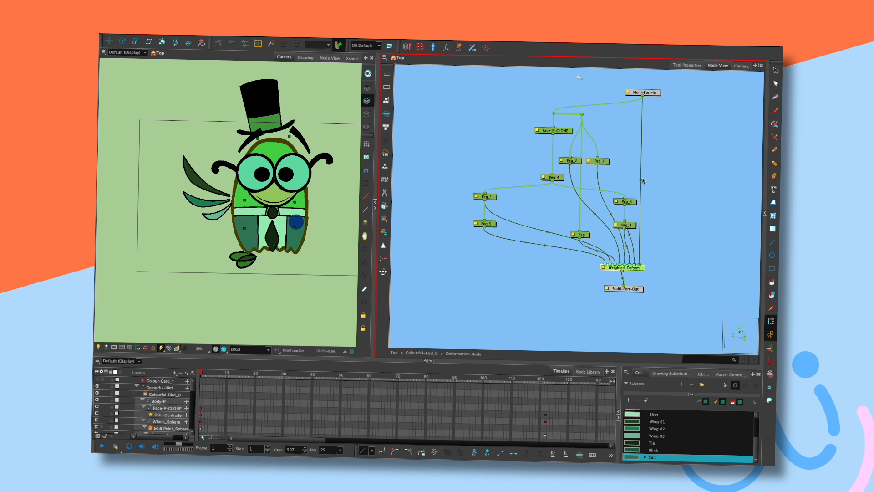
left_click(657, 199)
left_click_drag(640, 269, 601, 300)
left_click(613, 296)
left_click_drag(654, 93, 657, 86)
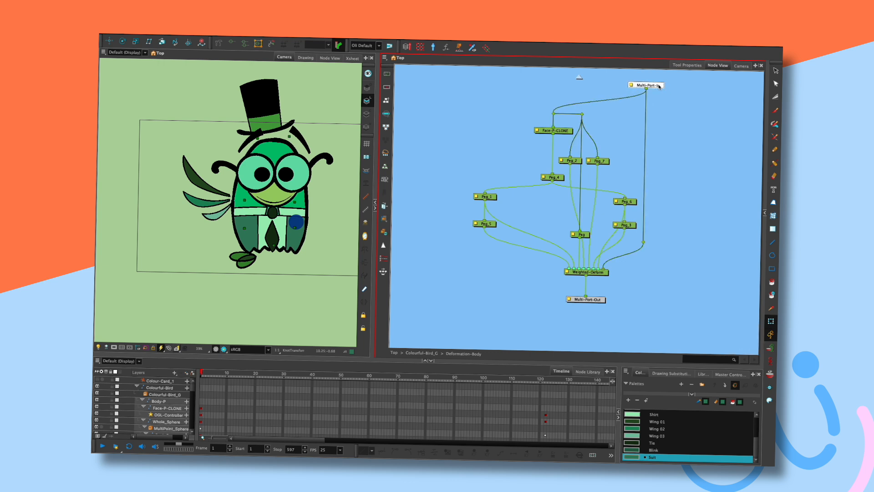
Tidy the peg layout by lowering Peg and the right-hand pair and bringing the Peg_1 and Peg_5 pair inward and down
left_click_drag(571, 160, 574, 161)
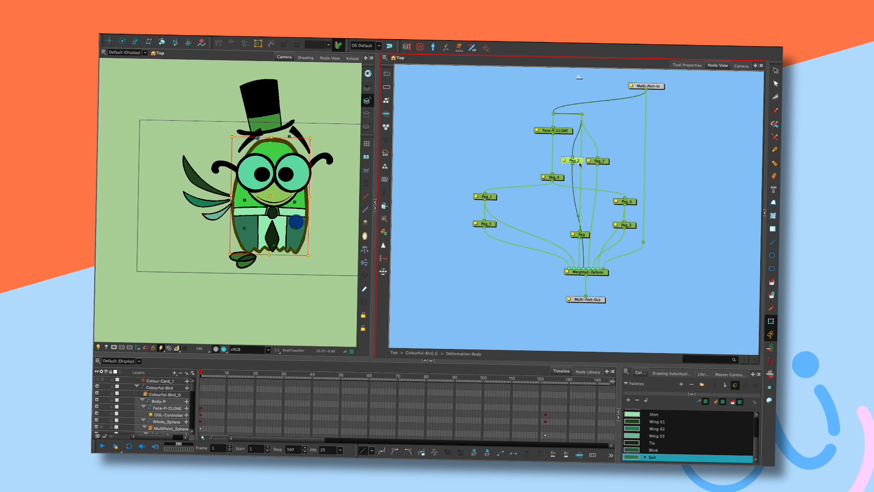
left_click_drag(587, 236, 587, 246)
left_click_drag(625, 225, 624, 235)
left_click_drag(625, 201, 626, 207)
left_click_drag(503, 197, 518, 210)
left_click(558, 179)
left_click_drag(559, 179, 563, 177)
left_click(615, 165)
left_click(618, 157)
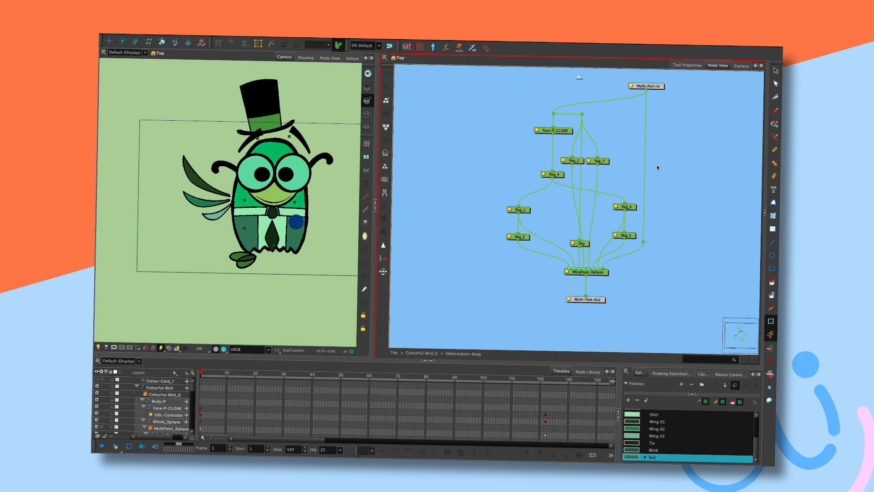
Leave the Deformation-Body group and raise its node within the Body backdrop
key("ctrl+shift+Return")
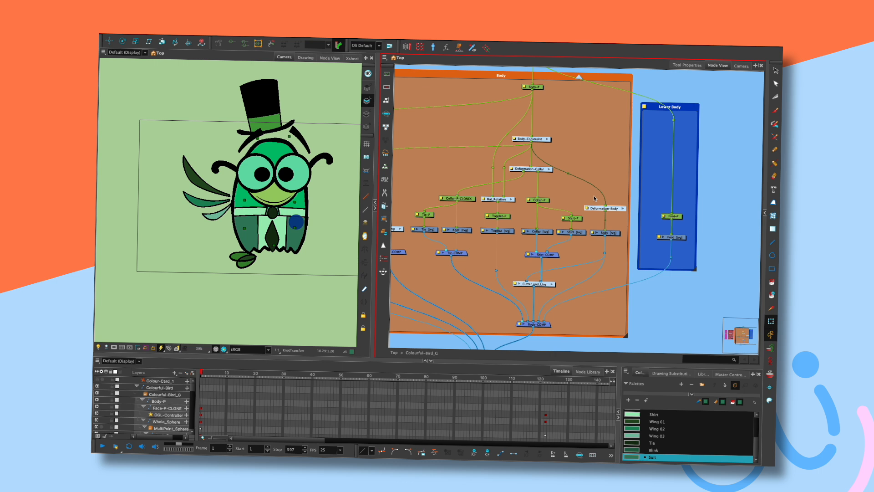
left_click_drag(613, 211, 606, 185)
left_click_drag(534, 167, 685, 164)
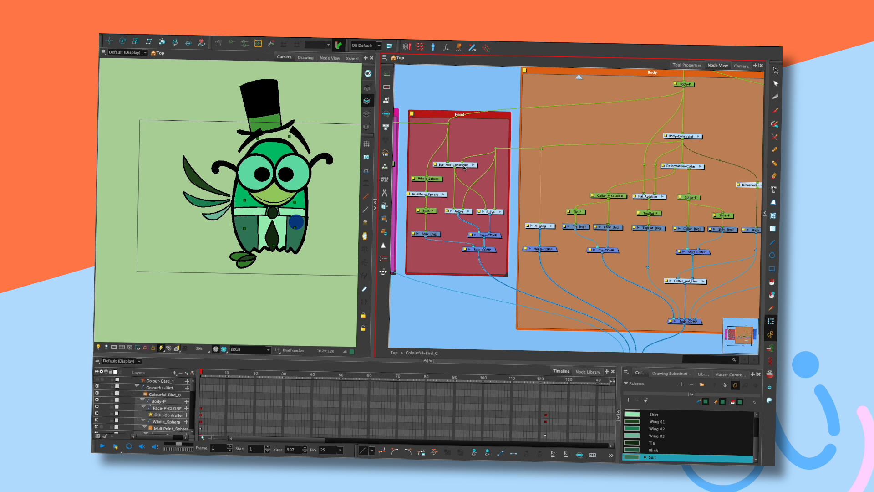
left_click_drag(648, 136, 628, 141)
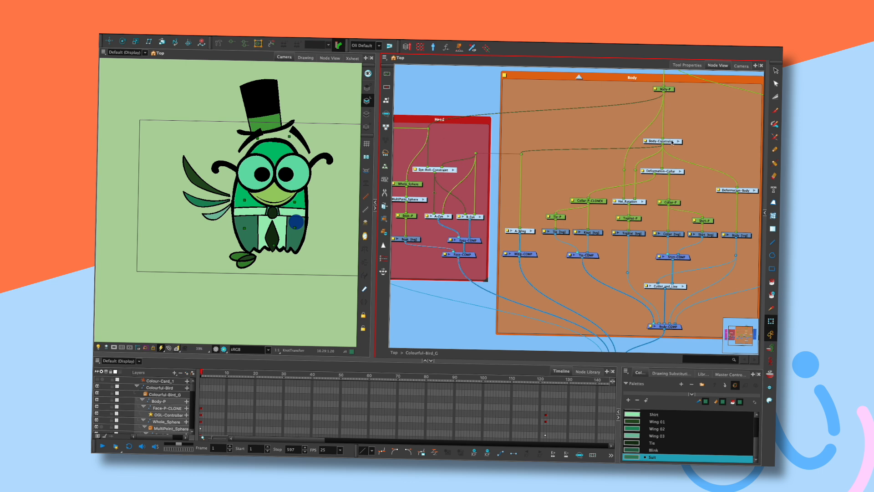
Try feeding the shared wing and eyes waypoint from Deformation-Body, test it with the face controller, and restore the Body-Constraint connection
left_click_drag(673, 147, 637, 138)
mouse_move(683, 158)
left_mouse_down()
mouse_move(703, 147)
mouse_move(740, 173)
mouse_move(608, 170)
mouse_move(518, 139)
mouse_move(564, 123)
left_mouse_up()
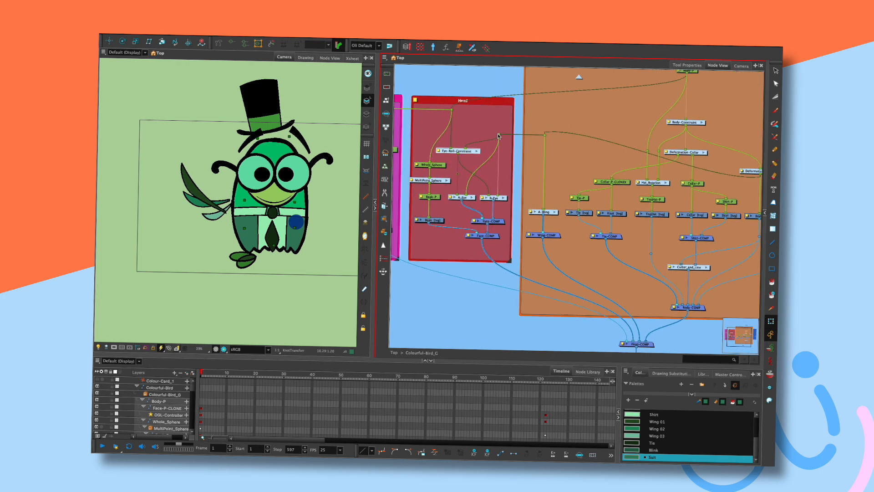
mouse_move(300, 221)
left_mouse_down()
mouse_move(273, 218)
mouse_move(304, 214)
mouse_move(273, 214)
mouse_move(298, 222)
left_mouse_up()
key("ctrl+z")
mouse_move(592, 156)
left_mouse_down()
mouse_move(623, 166)
mouse_move(599, 188)
left_mouse_up()
left_click_drag(480, 170, 509, 168)
left_click_drag(626, 182, 601, 171)
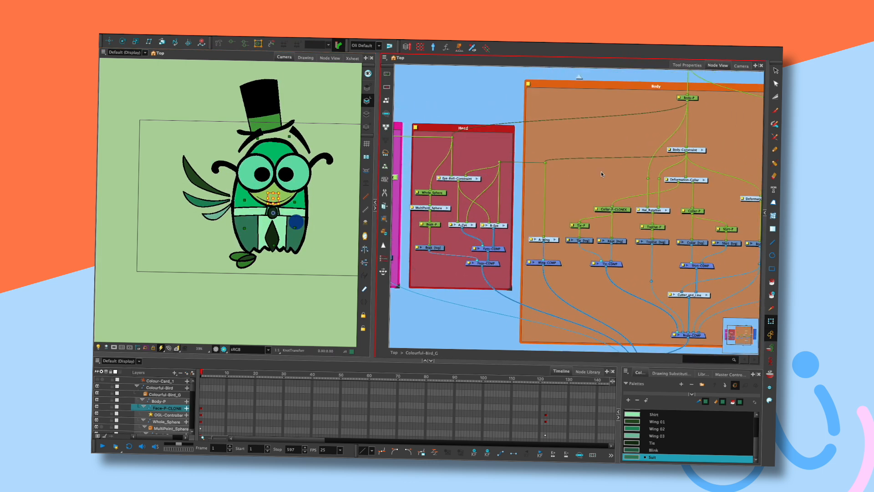
Try connecting Deformation-Body to the upper Head waypoint, test it with the face controller, and undo these changes
left_click_drag(750, 206, 413, 134)
mouse_move(297, 222)
left_mouse_down()
mouse_move(271, 219)
mouse_move(299, 216)
mouse_move(275, 203)
mouse_move(296, 221)
left_mouse_up()
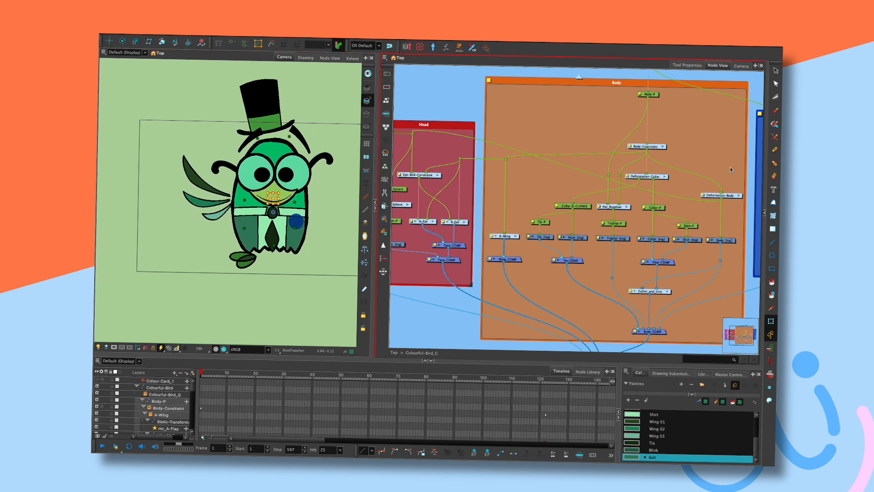
key("ctrl+z")
key("ctrl+z")
key("ctrl+z")
key("ctrl+z")
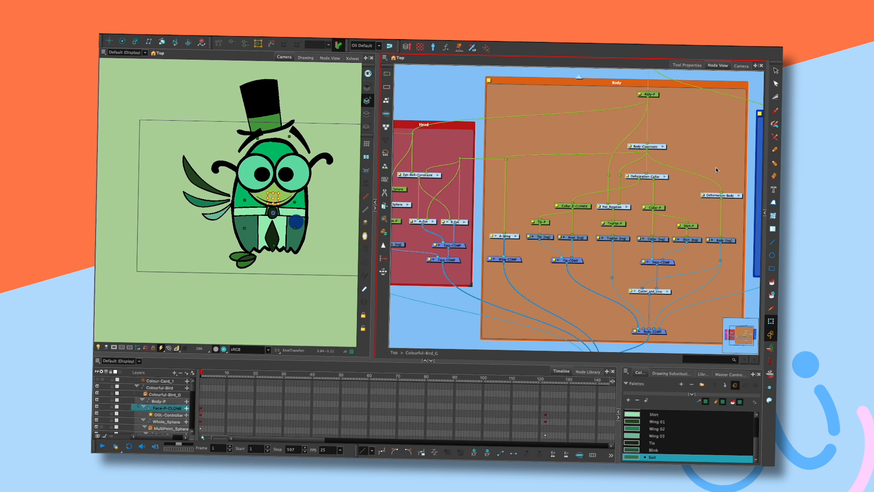
Add a Point-Kinematic-Output node and place it beside the cable that runs down to A-Wing
left_click(722, 164)
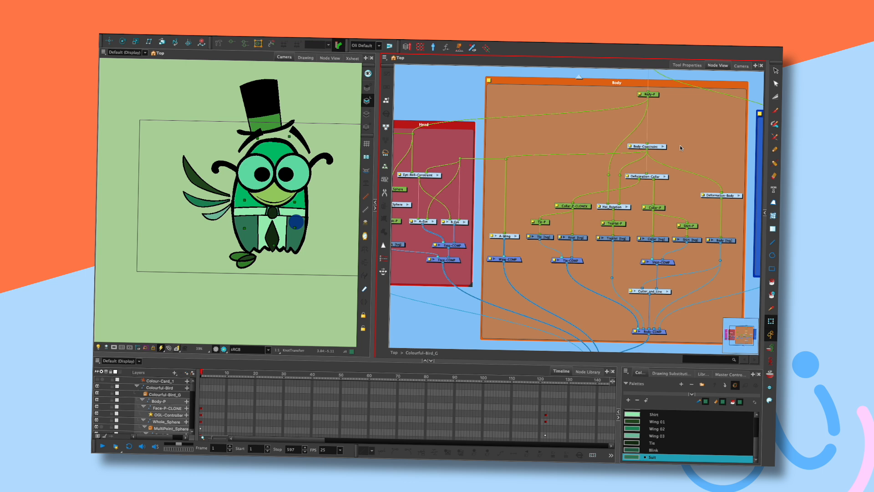
key("Tab")
type("poi")
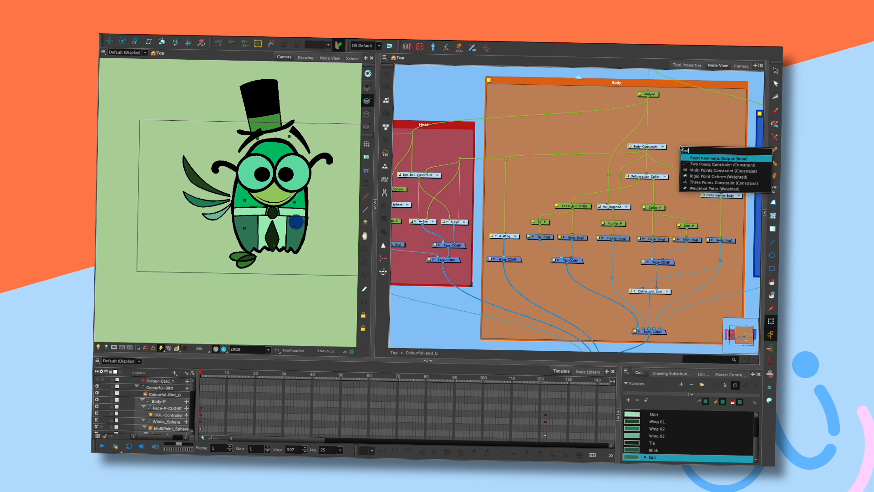
type("mnt")
key("BackSpace")
left_click(724, 158)
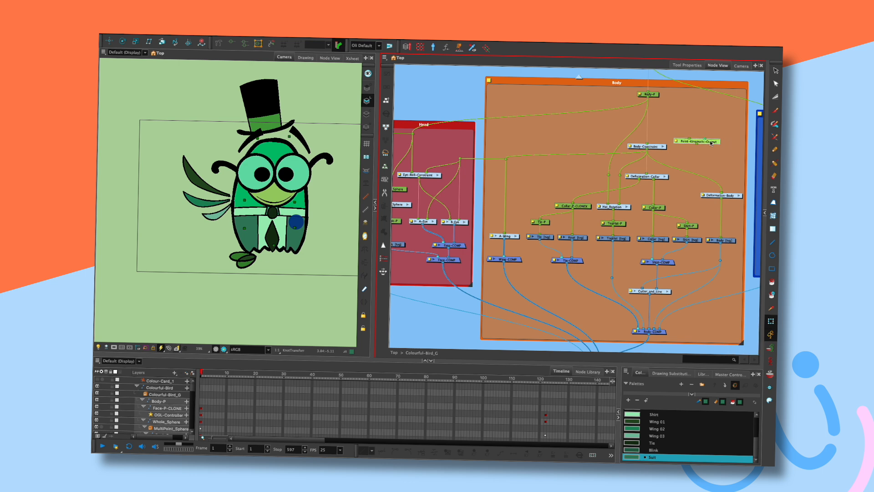
left_click_drag(526, 151, 542, 175)
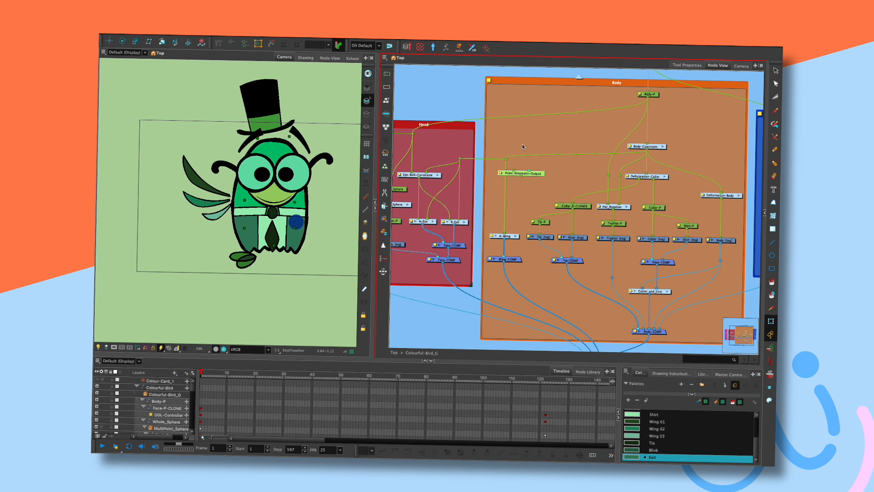
Save the scene under a separate file name in the Colourful-Bird folder
left_click(172, 35)
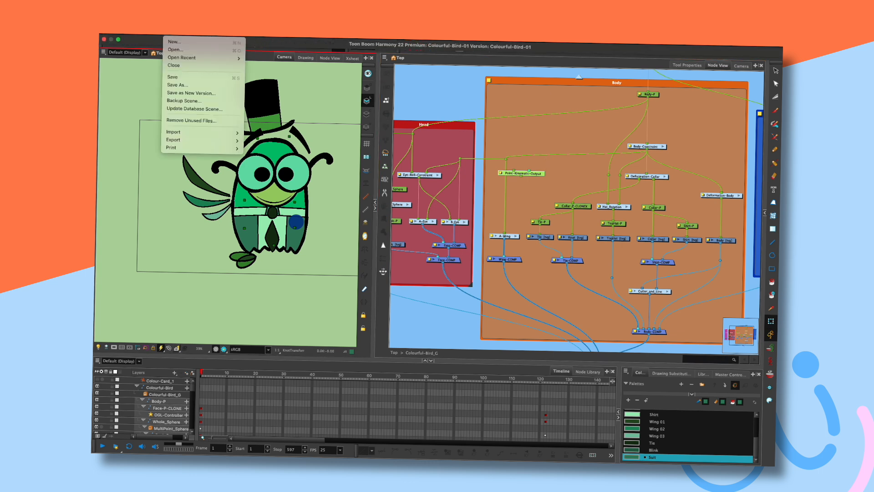
left_click(186, 85)
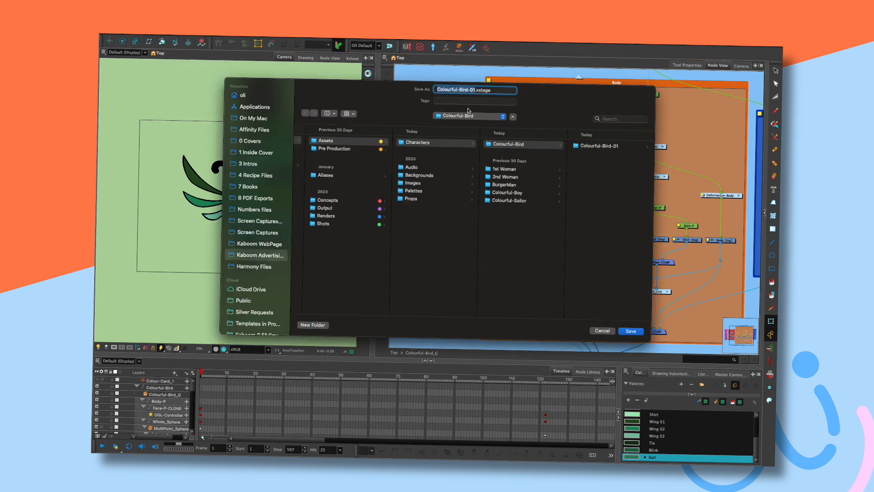
left_click(476, 86)
key("Return")
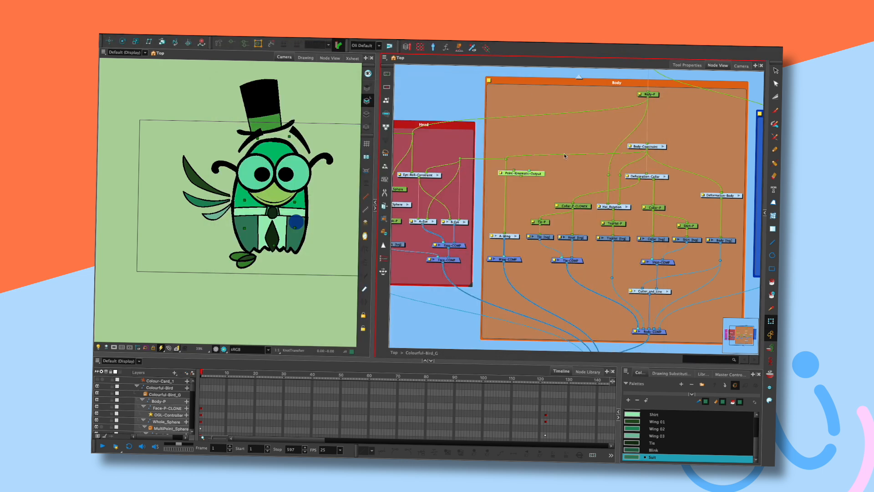
Insert Point-Kinematic-Output above the shared wing and eyes waypoint and feed it from Deformation-Body
left_click(542, 176)
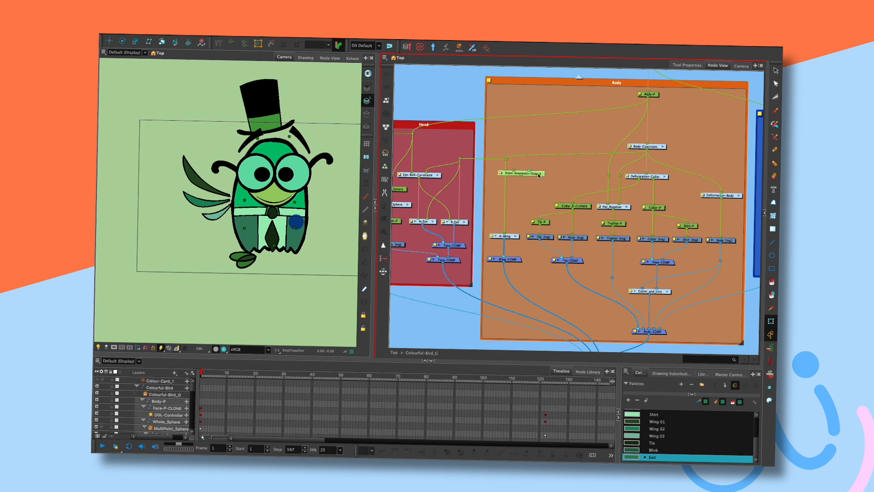
left_click_drag(540, 175, 524, 154)
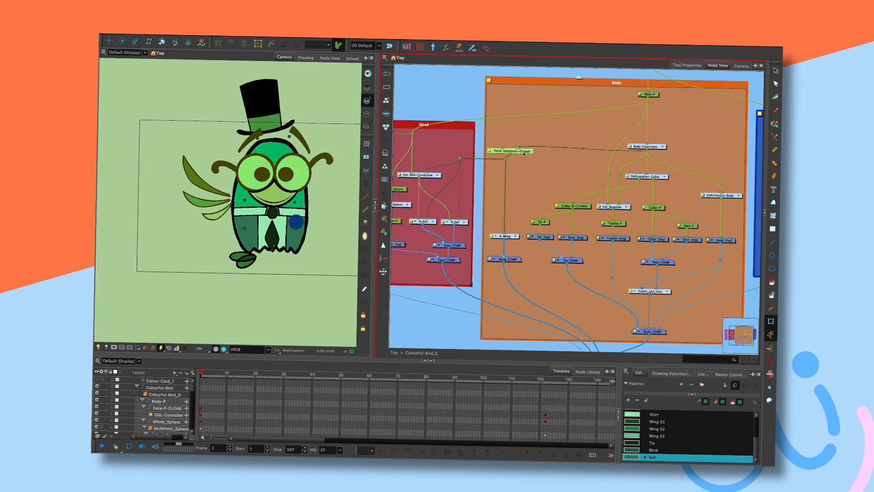
left_click_drag(721, 199, 523, 151)
left_click(497, 151)
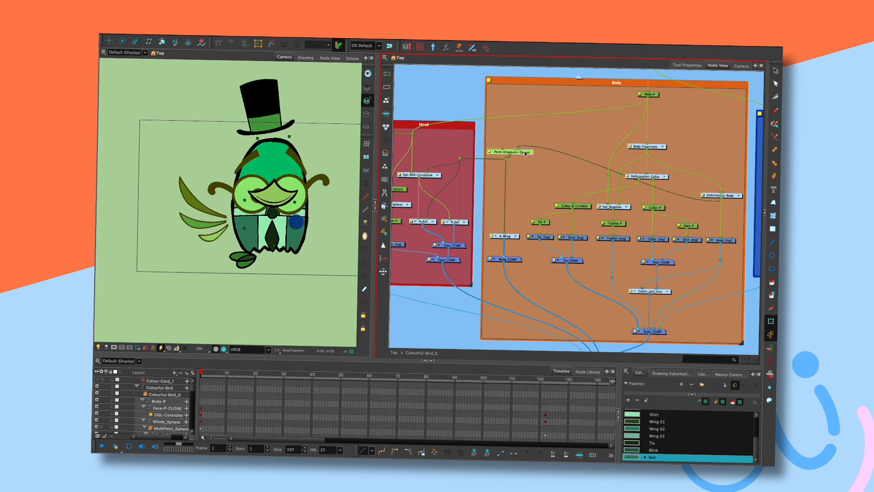
Set the Point-Kinematic-Output sampling type to Two-Point Sampling and nudge the node above its waypoint
double_click(491, 152)
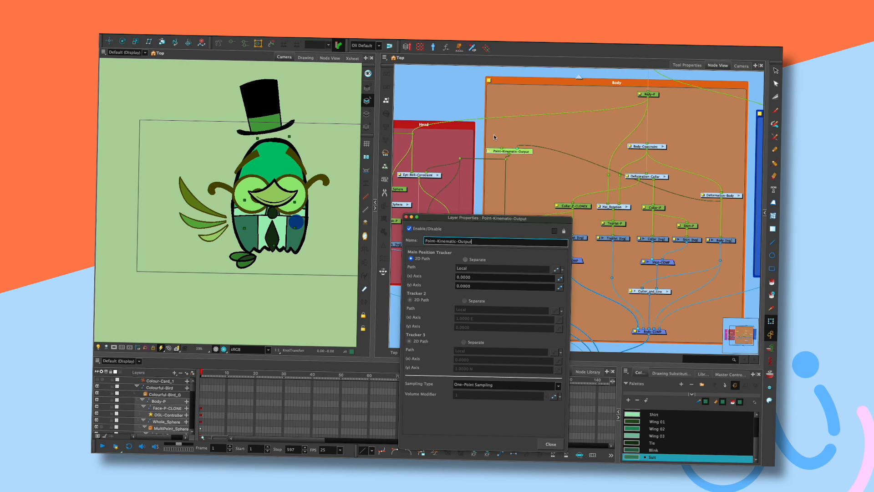
left_click(531, 388)
left_click(532, 392)
left_click(547, 446)
left_click_drag(516, 152, 513, 151)
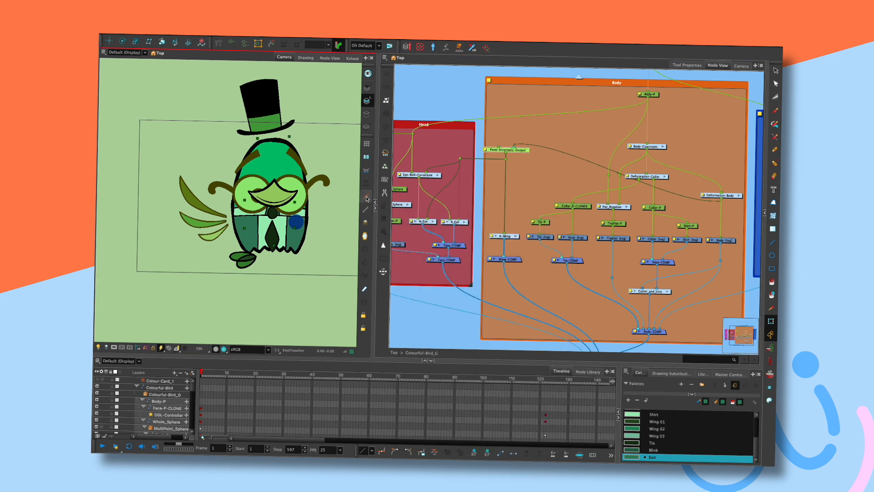
Position the two sampling points on the bird, one at the top of the body and the other on the lower tie
left_click_drag(270, 219, 275, 140)
left_click_drag(277, 200, 274, 238)
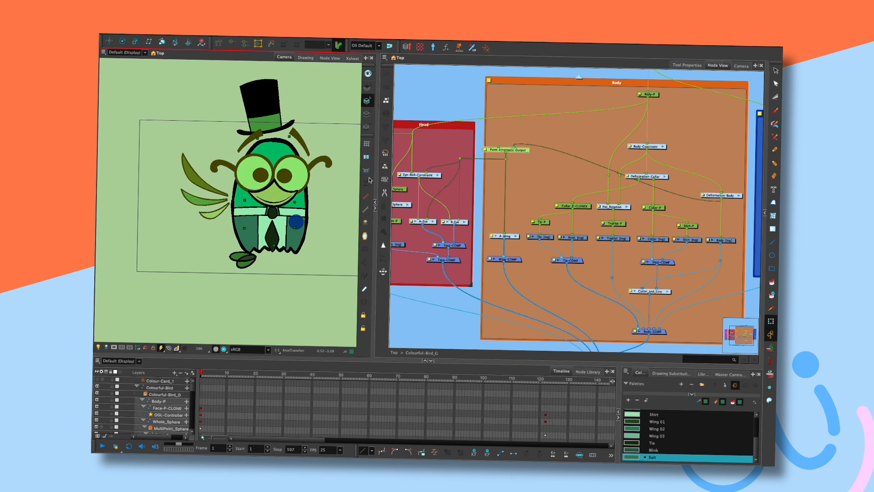
Move the round face controller up and to the left to test the wing and face following the body, and undo it
left_click(336, 200)
mouse_move(302, 223)
left_mouse_down()
mouse_move(280, 216)
mouse_move(306, 209)
mouse_move(287, 216)
mouse_move(301, 210)
mouse_move(311, 220)
mouse_move(296, 214)
mouse_move(285, 192)
mouse_move(274, 215)
mouse_move(305, 210)
mouse_move(279, 198)
mouse_move(293, 198)
mouse_move(282, 204)
mouse_move(288, 235)
mouse_move(296, 202)
left_mouse_up()
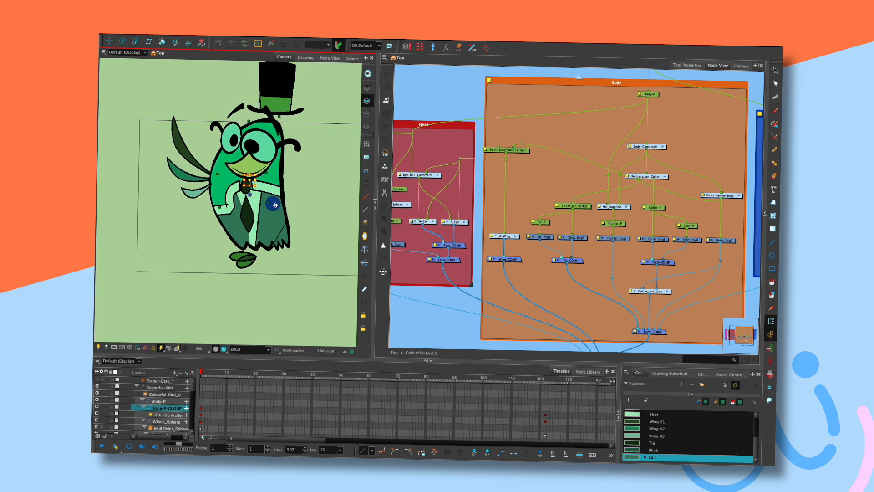
left_click(525, 180)
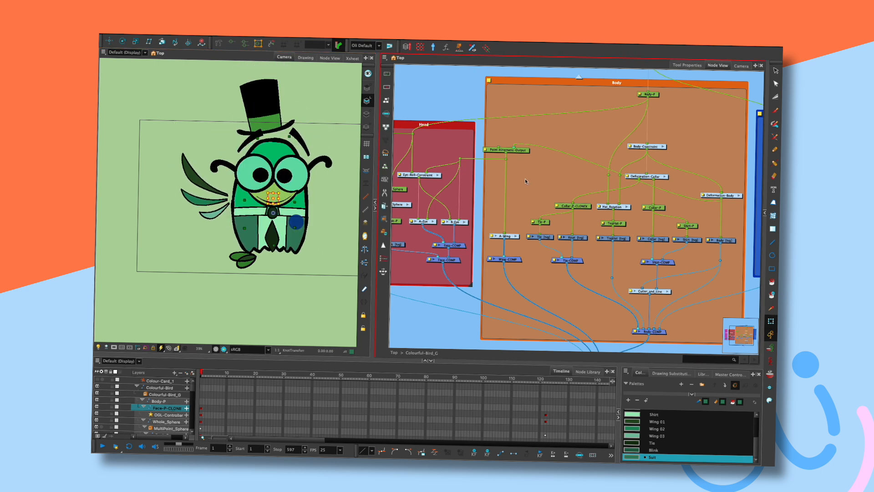
Open the layer properties of Point-Kinematic-Output to examine its tracker positions
left_click(490, 152)
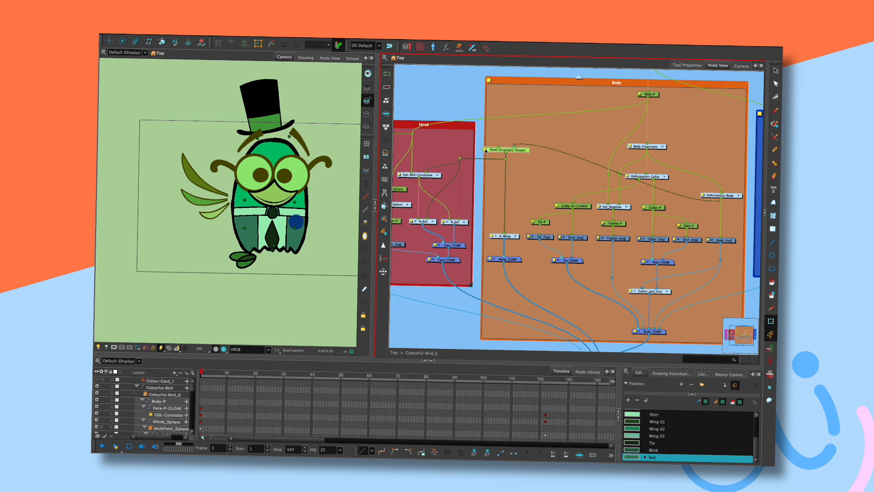
double_click(485, 152)
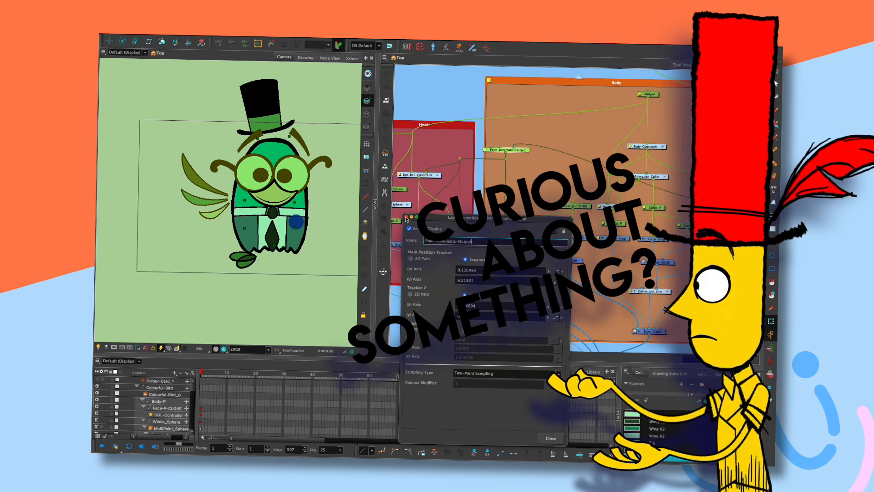
Close the layer properties of Point-Kinematic-Output and move the round face controller to test how the face follows the body
left_click(407, 218)
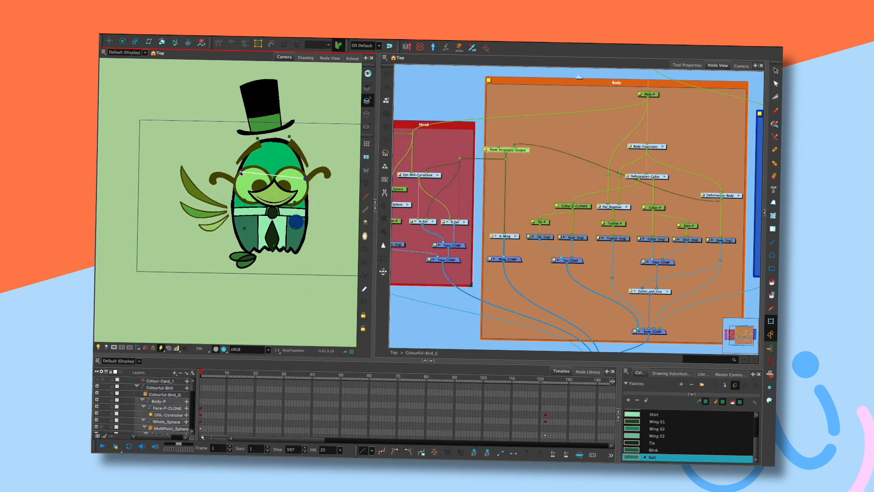
mouse_move(295, 222)
left_mouse_down()
mouse_move(276, 198)
mouse_move(288, 195)
mouse_move(296, 222)
mouse_move(278, 200)
mouse_move(314, 209)
mouse_move(316, 201)
mouse_move(279, 207)
mouse_move(280, 200)
mouse_move(296, 222)
left_mouse_up()
Connect the output of Point-Kinematic-Output to the Whole_Sphere peg in the Head group
left_click_drag(458, 161, 521, 165)
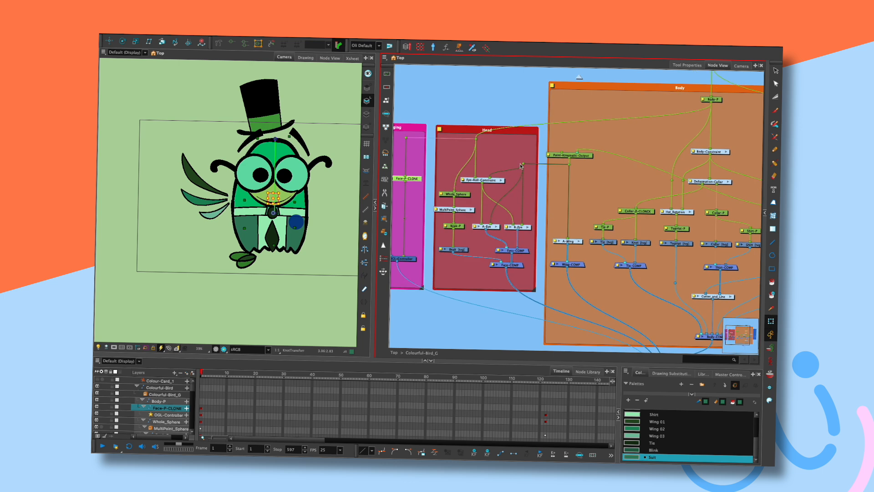
left_click(465, 196)
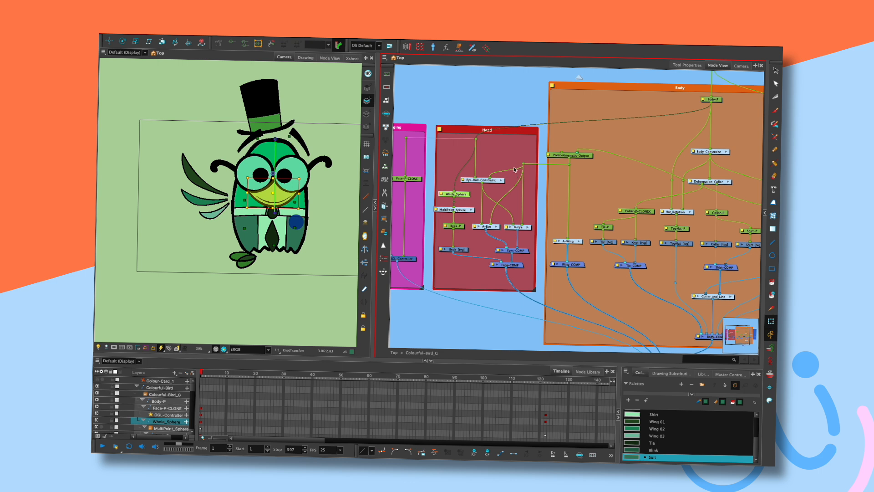
mouse_move(569, 165)
left_mouse_down()
mouse_move(501, 168)
mouse_move(451, 196)
mouse_move(456, 182)
left_mouse_up()
Move the round face controller in several directions to test how the beak follows the deformed body
mouse_move(296, 221)
left_mouse_down()
mouse_move(278, 213)
mouse_move(302, 210)
mouse_move(306, 223)
mouse_move(296, 221)
left_mouse_up()
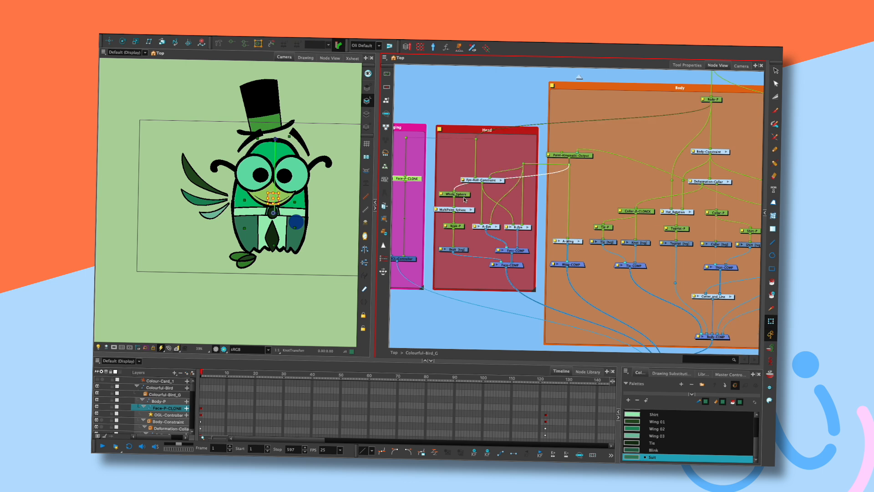
mouse_move(296, 221)
left_mouse_down()
mouse_move(288, 228)
mouse_move(315, 212)
mouse_move(291, 213)
mouse_move(281, 204)
mouse_move(294, 213)
mouse_move(282, 215)
mouse_move(293, 204)
mouse_move(280, 212)
left_mouse_up()
left_click(280, 216)
left_click(276, 199)
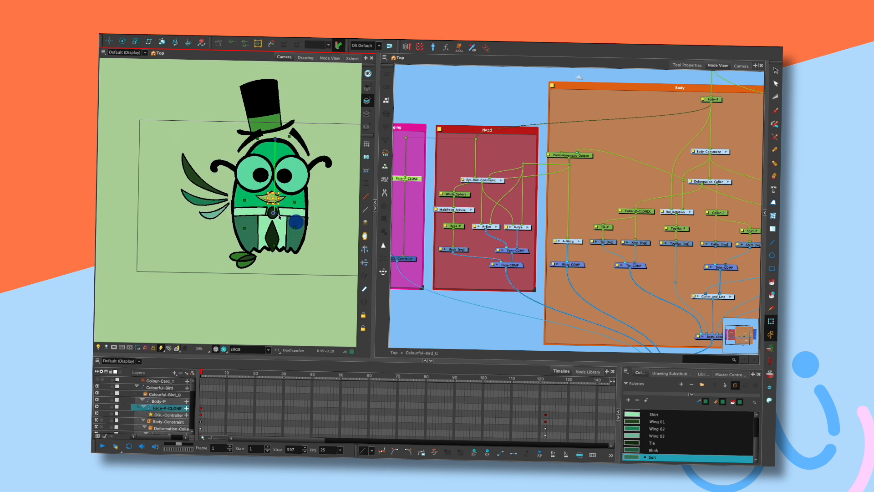
left_click(550, 185)
mouse_move(297, 222)
left_mouse_down()
mouse_move(306, 212)
mouse_move(285, 213)
mouse_move(300, 214)
mouse_move(297, 223)
left_mouse_up()
Duplicate the Point-Kinematic-Output node and insert the copy above the Whole_Sphere peg in the Head group
left_click(601, 181)
mouse_move(587, 163)
left_mouse_down()
mouse_move(578, 174)
mouse_move(457, 176)
left_mouse_up()
left_click(579, 167)
key("ctrl+d")
left_click(459, 174)
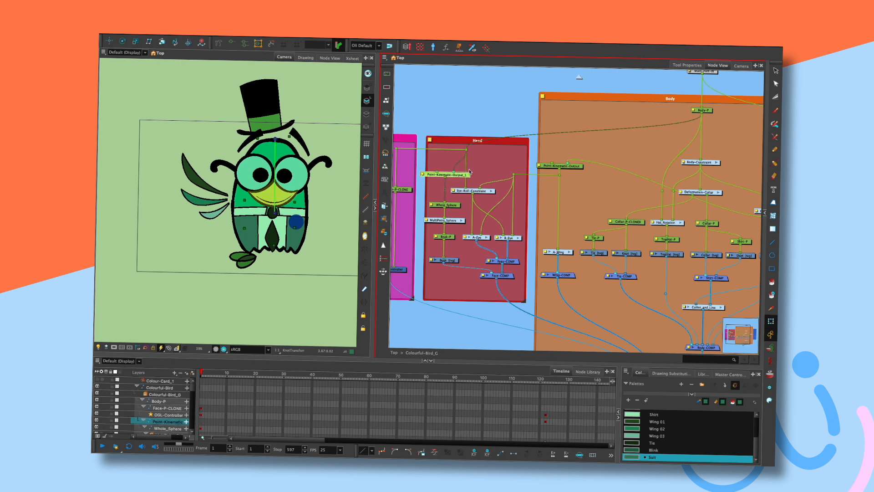
Connect Deformation-Body to the duplicated kinematic node and move the round face controller up and to the left to test the beak
left_click_drag(726, 212, 408, 165)
left_click_drag(471, 148, 537, 151)
left_click_drag(296, 222, 272, 210)
Examine the tracker settings in the duplicated kinematic node's layer properties, close them and clear the selection
left_click(449, 172)
double_click(441, 172)
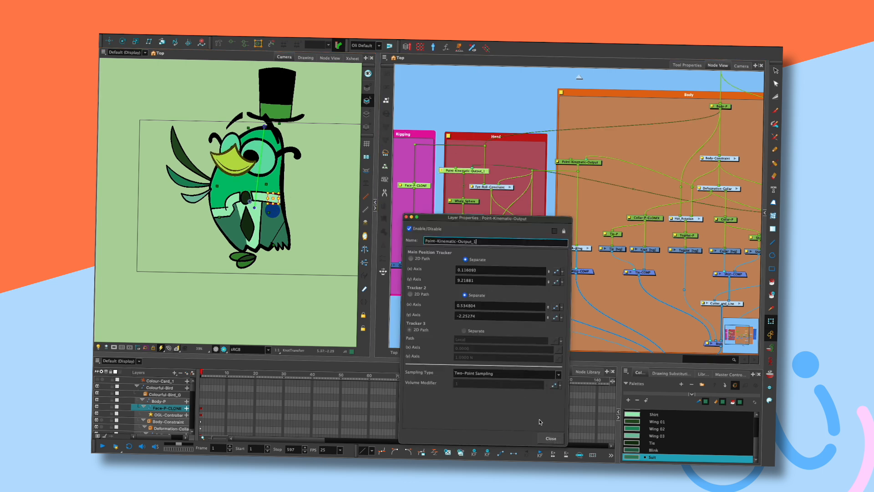
left_click(551, 438)
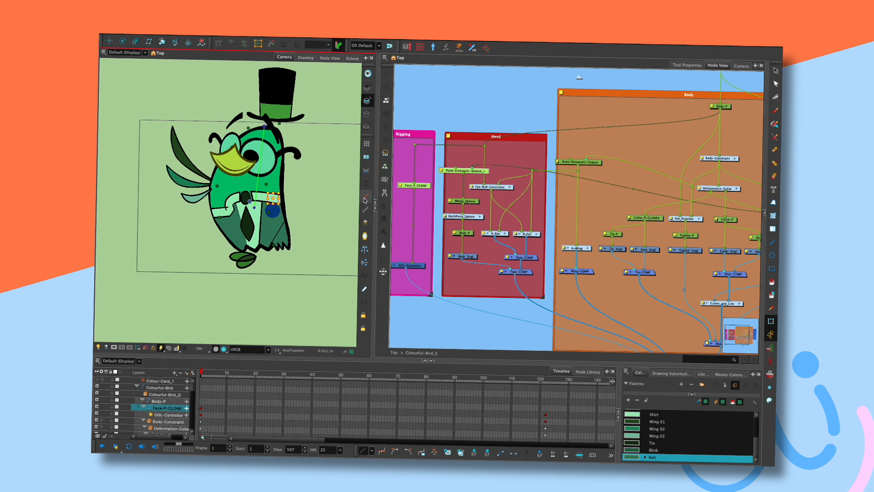
key("Escape")
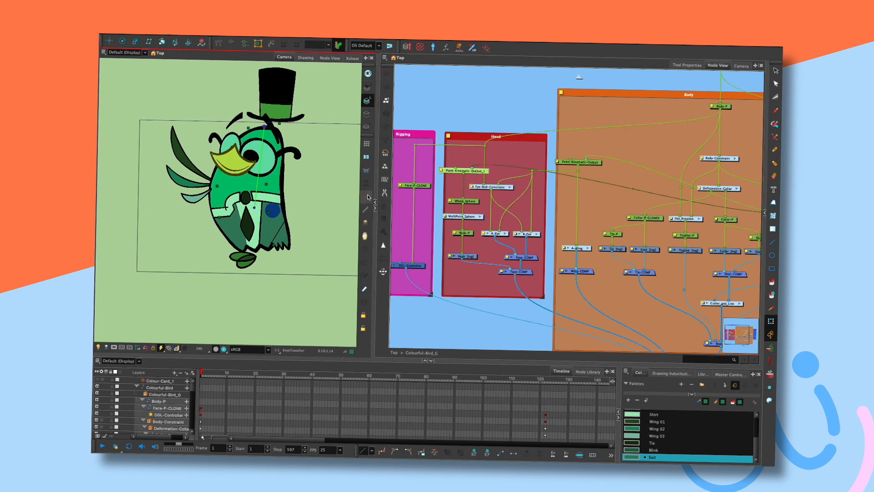
Try driving the beak without the Whole_Sphere and MultiPoint_Sphere nodes and test it by moving the face controller
mouse_move(255, 208)
left_mouse_down()
mouse_move(228, 169)
mouse_move(280, 209)
mouse_move(308, 209)
mouse_move(306, 200)
mouse_move(277, 217)
mouse_move(287, 218)
mouse_move(285, 228)
mouse_move(275, 215)
left_mouse_up()
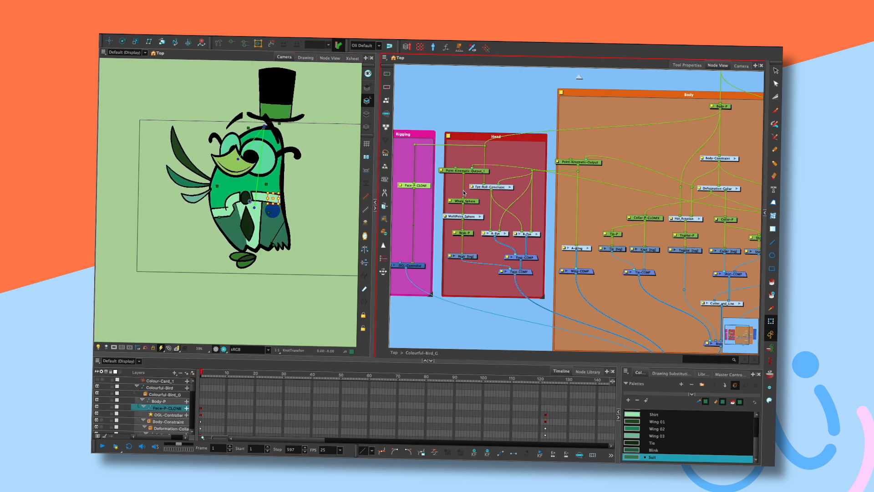
left_click_drag(459, 234, 482, 203)
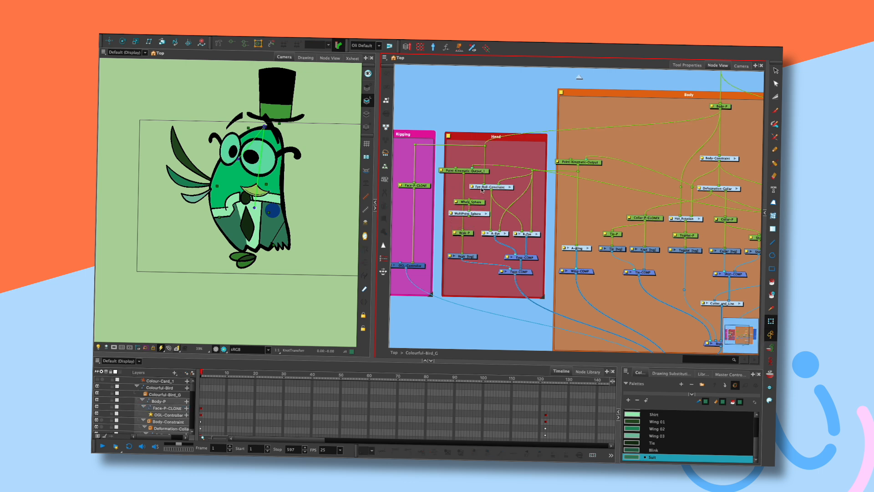
mouse_move(275, 211)
left_mouse_down()
mouse_move(260, 204)
mouse_move(274, 214)
mouse_move(293, 210)
mouse_move(268, 207)
mouse_move(290, 211)
mouse_move(277, 204)
left_mouse_up()
key("super+z")
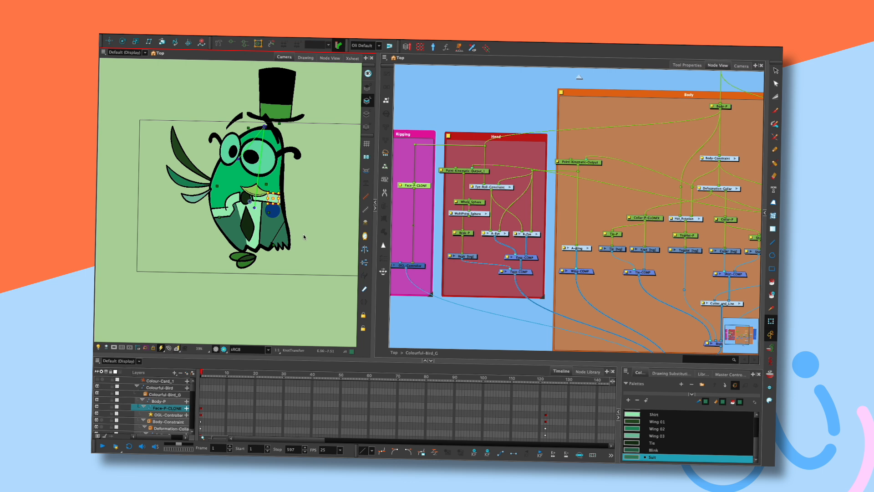
Try bypassing the Beak-P peg by wiring the beak drawing straight to Point-Kinematic-Output_1, testing it with the face controller
left_click(460, 237)
left_click_drag(477, 227, 474, 227)
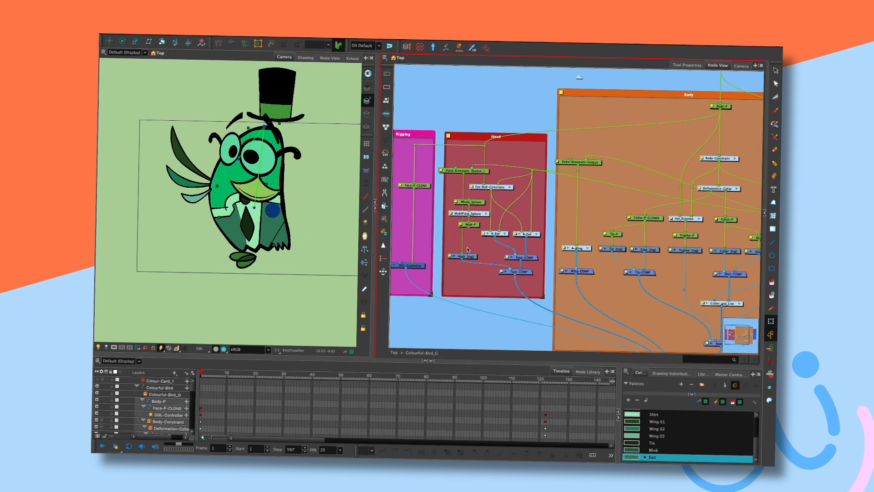
mouse_move(273, 211)
left_mouse_down()
mouse_move(256, 203)
mouse_move(302, 203)
mouse_move(279, 205)
mouse_move(293, 194)
mouse_move(294, 214)
left_mouse_up()
key("ctrl+z")
Move Point-Kinematic-Output_1 aside and try feeding the beak drawing from the Body-P cable, testing it with the face controller
left_click_drag(479, 172, 463, 161)
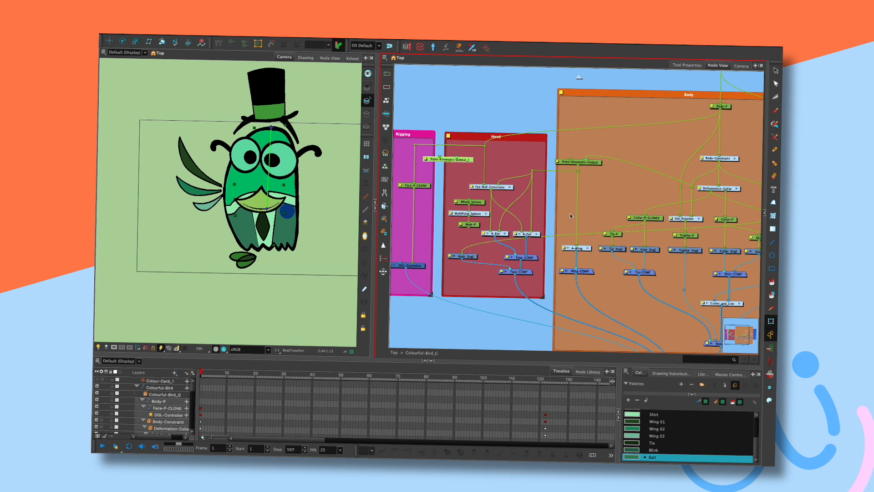
left_click_drag(485, 147, 469, 223)
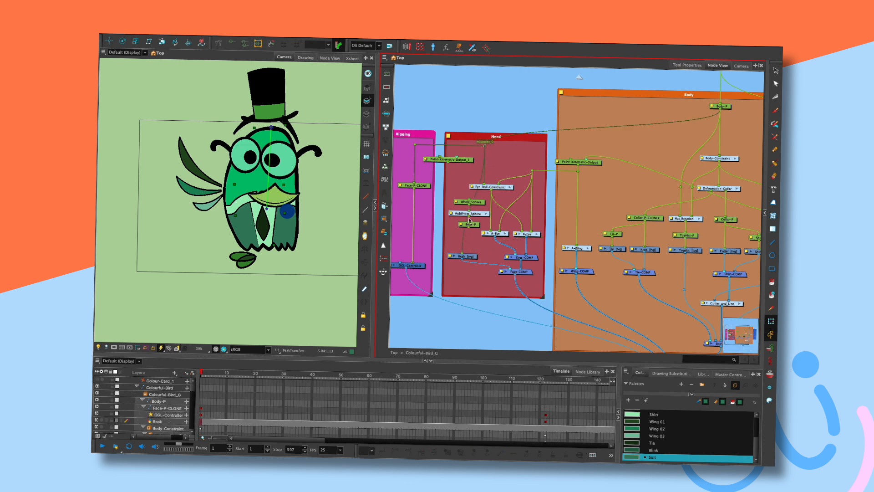
mouse_move(287, 211)
left_mouse_down()
mouse_move(280, 213)
mouse_move(305, 220)
left_mouse_up()
Connect the beak drawing to the Eye-Ball-Constraint group and test the beak's movement with the face controller
left_click(497, 196)
left_click(300, 222)
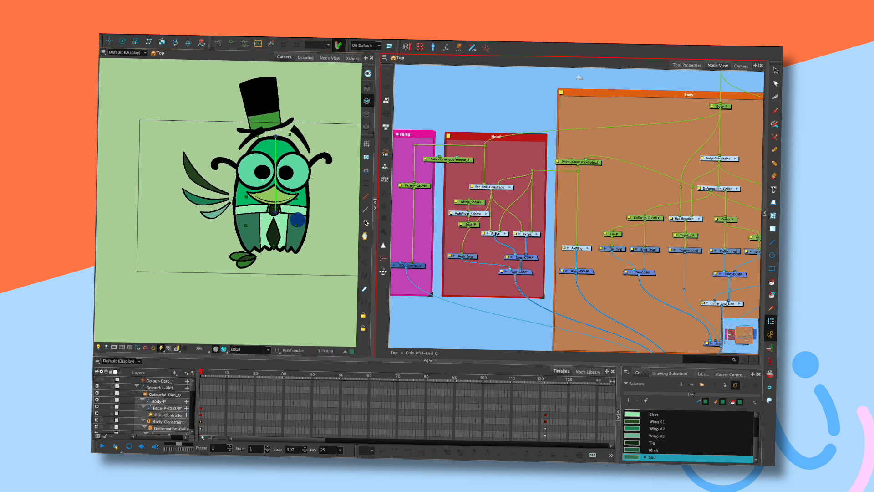
mouse_move(300, 221)
left_mouse_down()
mouse_move(280, 228)
mouse_move(297, 221)
mouse_move(284, 210)
mouse_move(296, 206)
mouse_move(287, 191)
mouse_move(300, 231)
mouse_move(273, 211)
mouse_move(293, 215)
mouse_move(283, 227)
mouse_move(264, 214)
mouse_move(290, 200)
mouse_move(301, 209)
left_mouse_up()
Delete the unused Whole_Sphere, MultiPoint_Sphere, Beak-P and Point-Kinematic-Output_1 nodes from the Head network
left_click(472, 203)
left_click(474, 225)
left_click(461, 160)
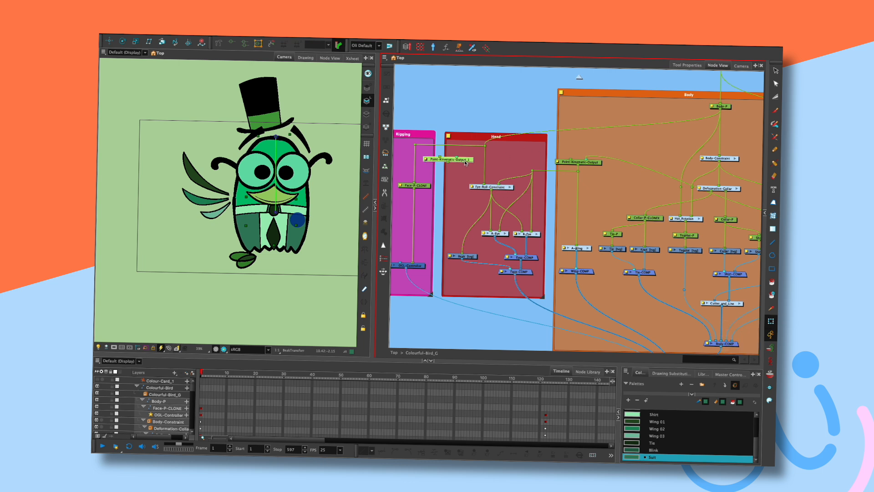
Rename the Eye-Ball-Constraint group to Face-Ball-Constraint and test the head rig by moving the face controller
double_click(472, 188)
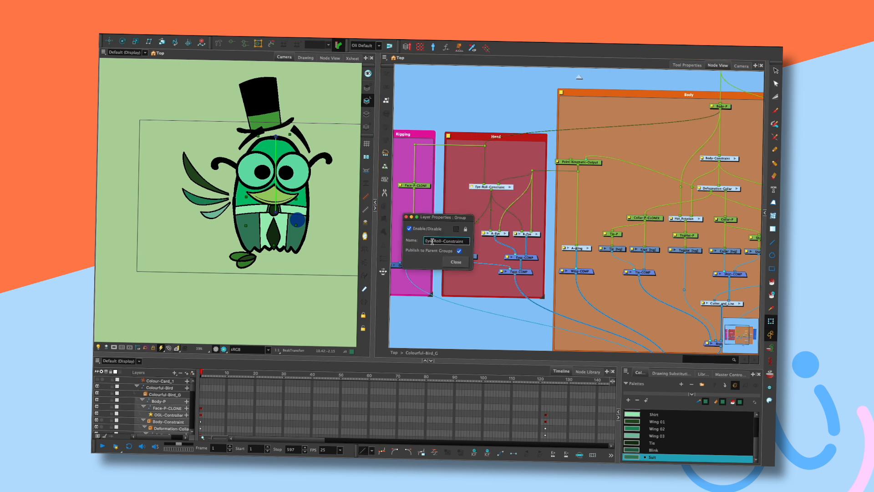
left_click(456, 263)
mouse_move(297, 220)
left_mouse_down()
mouse_move(284, 214)
mouse_move(317, 206)
mouse_move(279, 221)
mouse_move(304, 227)
mouse_move(273, 234)
mouse_move(302, 215)
mouse_move(264, 230)
mouse_move(308, 229)
mouse_move(289, 232)
mouse_move(293, 206)
mouse_move(278, 212)
left_mouse_up()
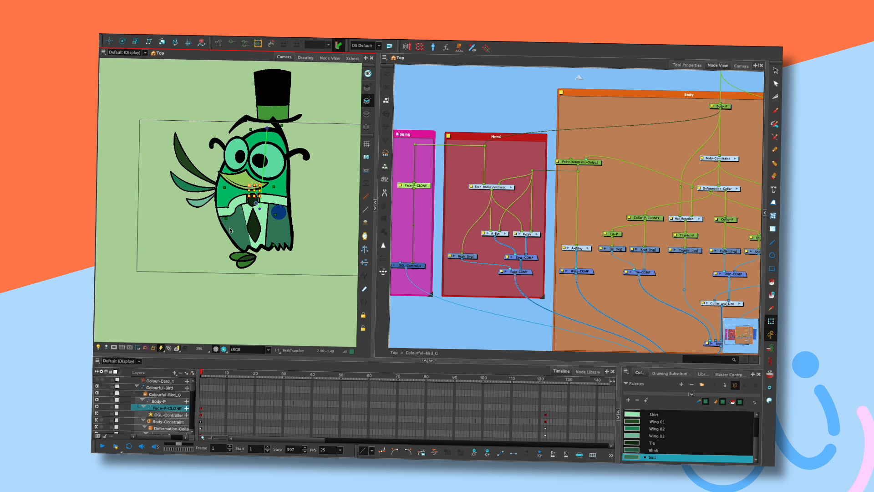
mouse_move(282, 212)
left_mouse_down()
mouse_move(275, 207)
mouse_move(282, 213)
left_mouse_up()
In the Body network, try connecting Deformation-Collar beneath Deformation-Body, and undo that connection
scroll(646, 210, "right", 5)
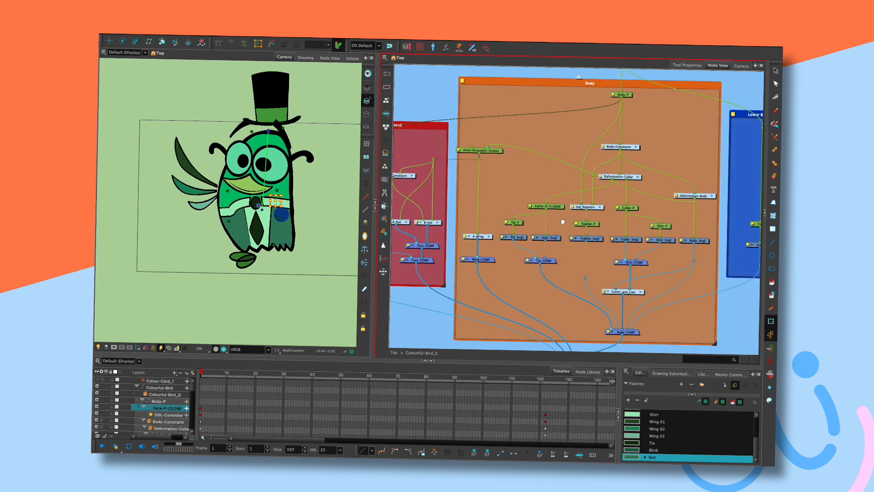
scroll(645, 212, "up", 2)
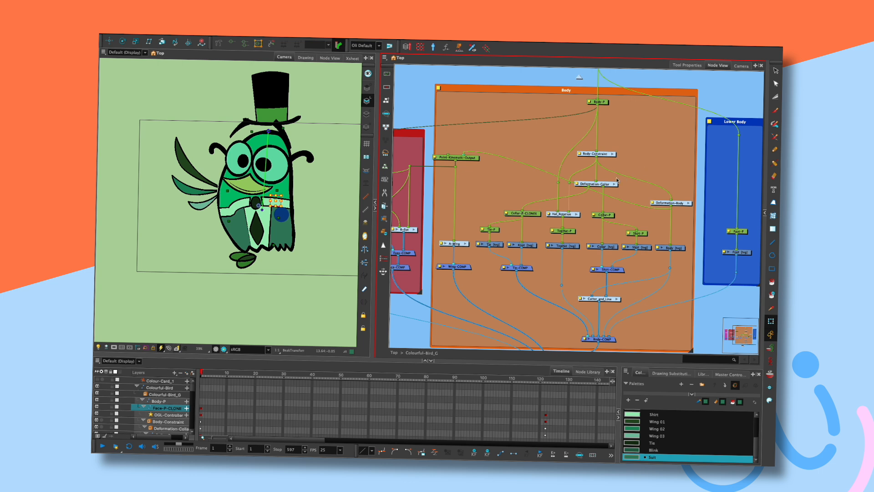
left_click_drag(617, 180, 617, 184)
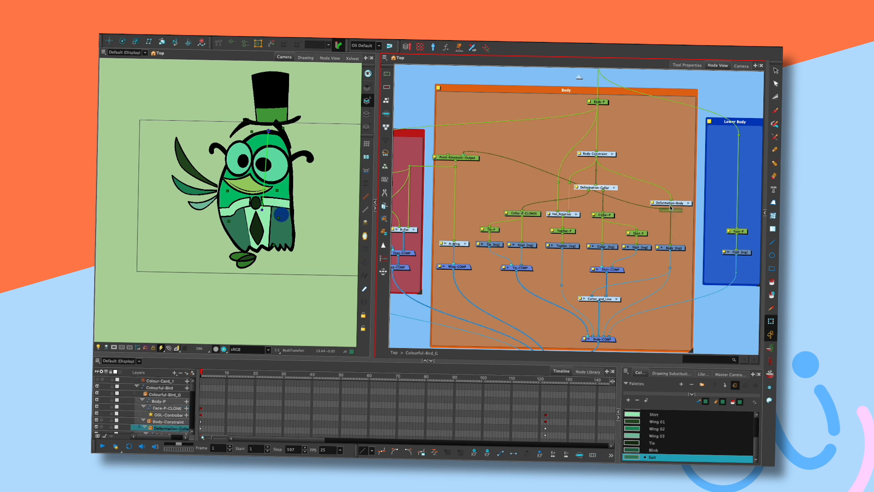
left_click_drag(670, 208, 594, 186)
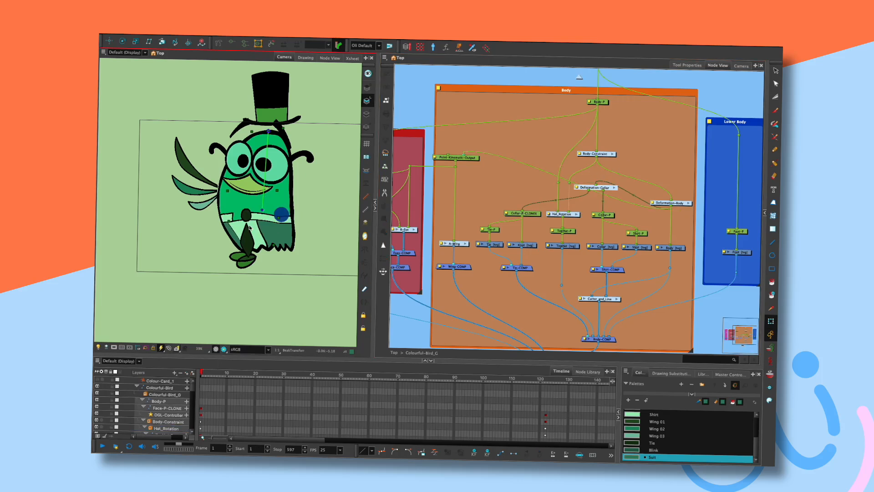
mouse_move(282, 215)
left_mouse_down()
mouse_move(311, 209)
mouse_move(275, 210)
mouse_move(286, 230)
mouse_move(292, 201)
mouse_move(281, 214)
left_mouse_up()
left_click(601, 187)
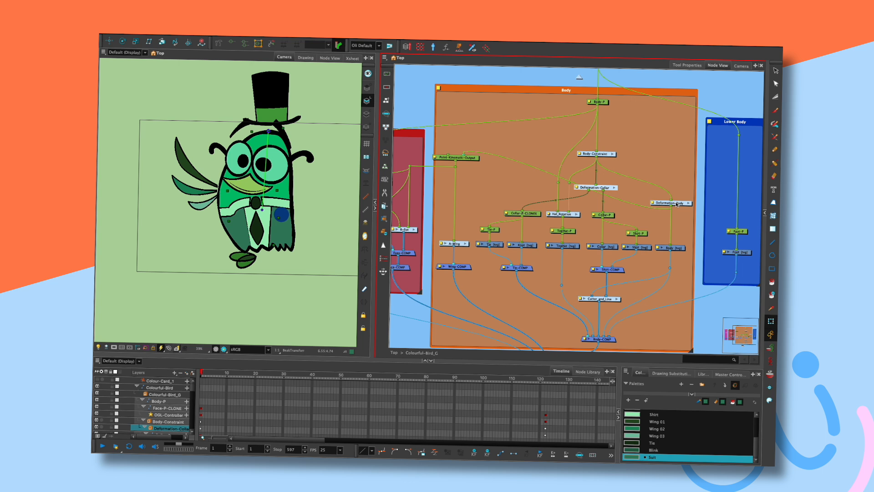
Move Deformation-Body higher, connect Point-Kinematic-Output to Deformation-Collar, and test the collar with the face controller
left_click_drag(676, 205, 678, 175)
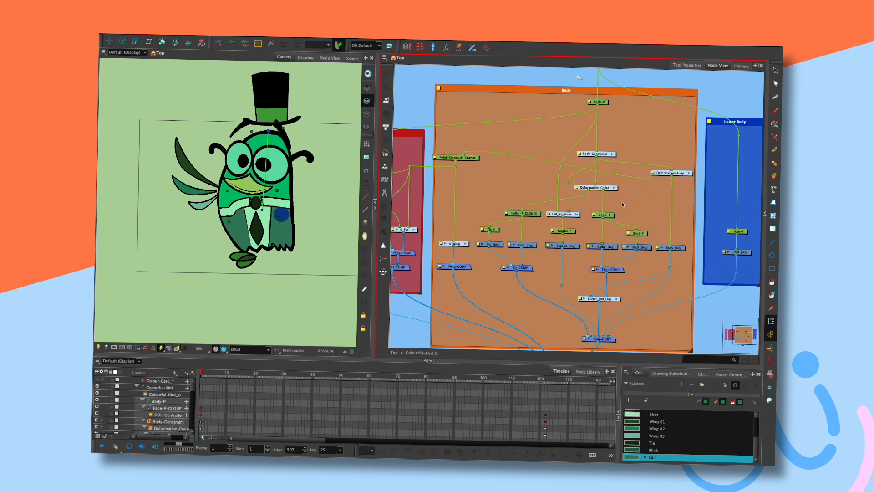
left_click(473, 157)
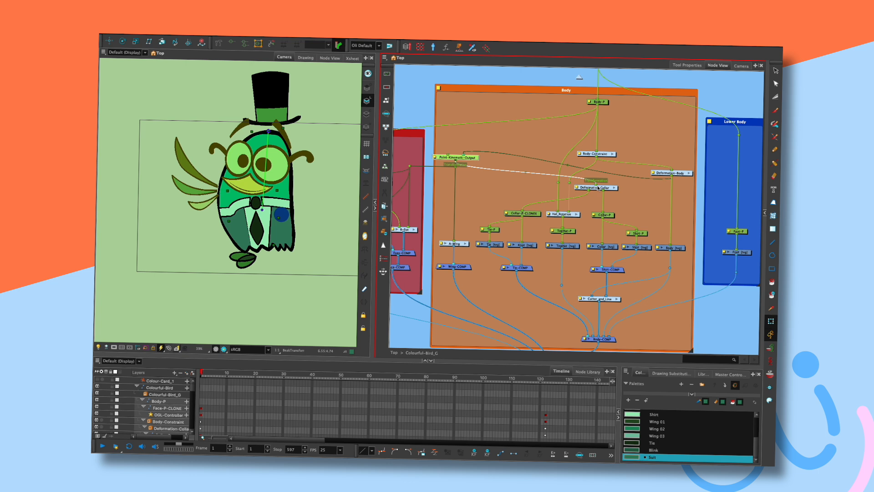
left_click(482, 192)
mouse_move(281, 214)
left_mouse_down()
mouse_move(287, 236)
mouse_move(315, 210)
mouse_move(280, 228)
mouse_move(302, 231)
left_mouse_up()
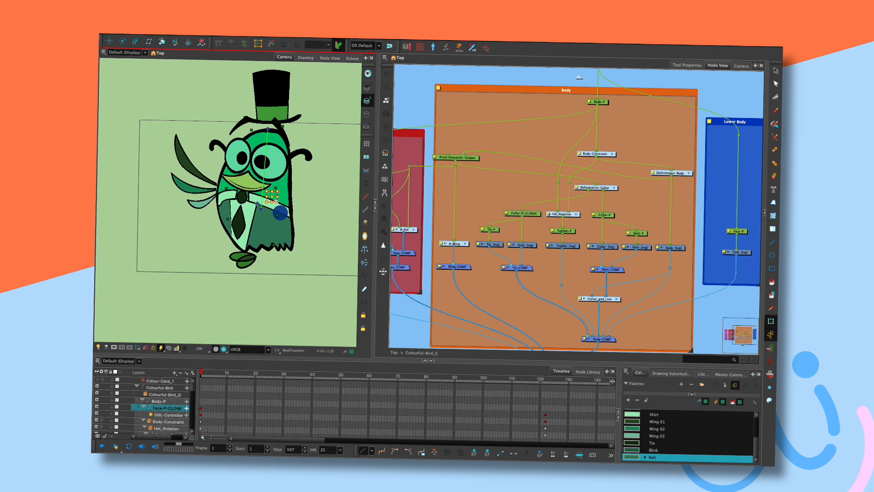
left_click_drag(283, 213, 288, 212)
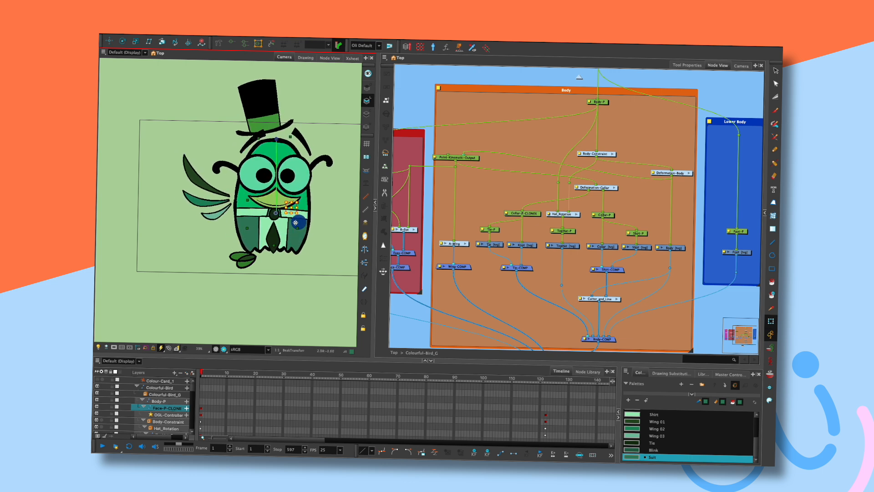
mouse_move(308, 222)
left_mouse_down()
mouse_move(275, 224)
mouse_move(302, 221)
mouse_move(281, 223)
mouse_move(293, 223)
left_mouse_up()
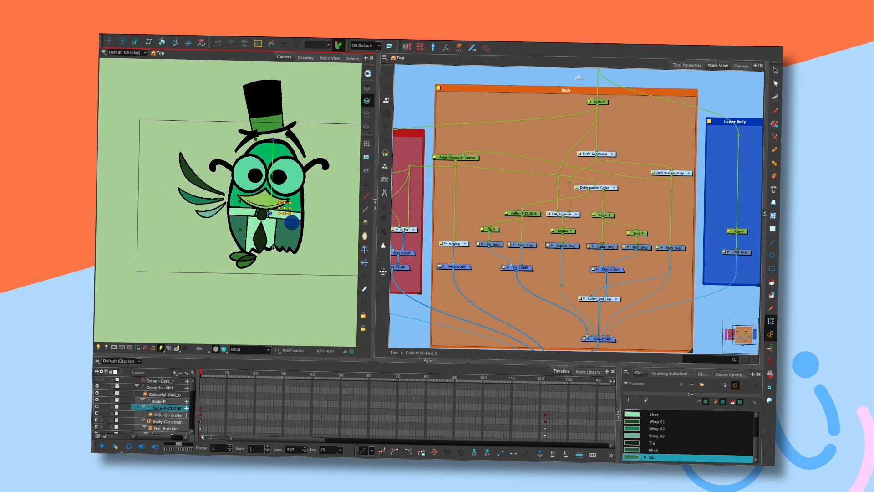
Inside the Deformation-Body group, duplicate the central Peg node and wire the copy between the shared upper cable and Weighted-Deform
left_click(689, 173)
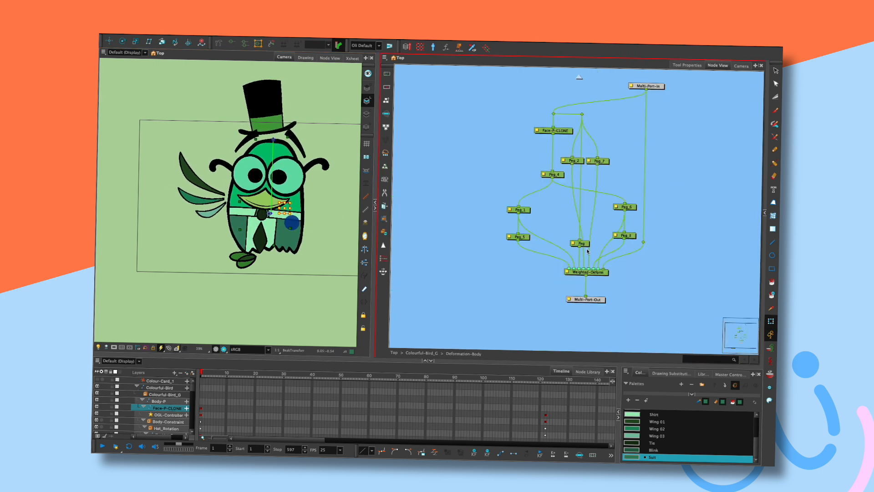
left_click(585, 244)
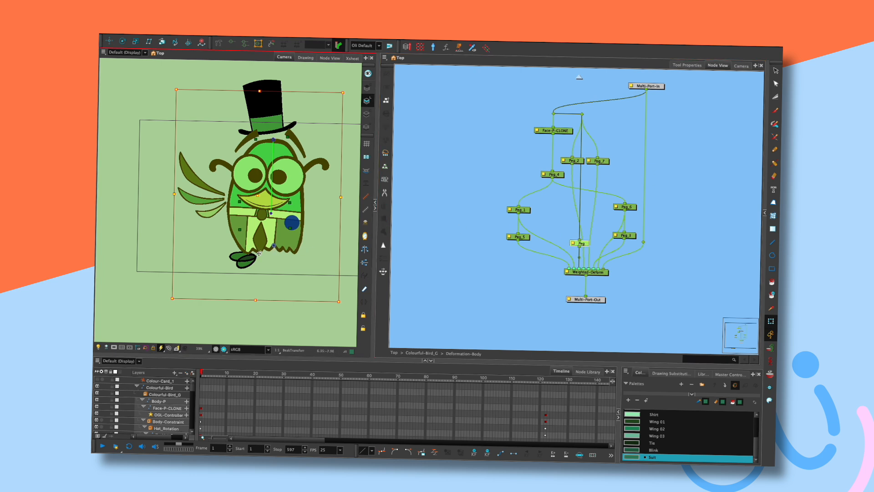
left_click_drag(586, 242, 557, 210)
key("ctrl+d")
right_click(562, 211)
left_click(587, 257)
left_click_drag(582, 115, 588, 238)
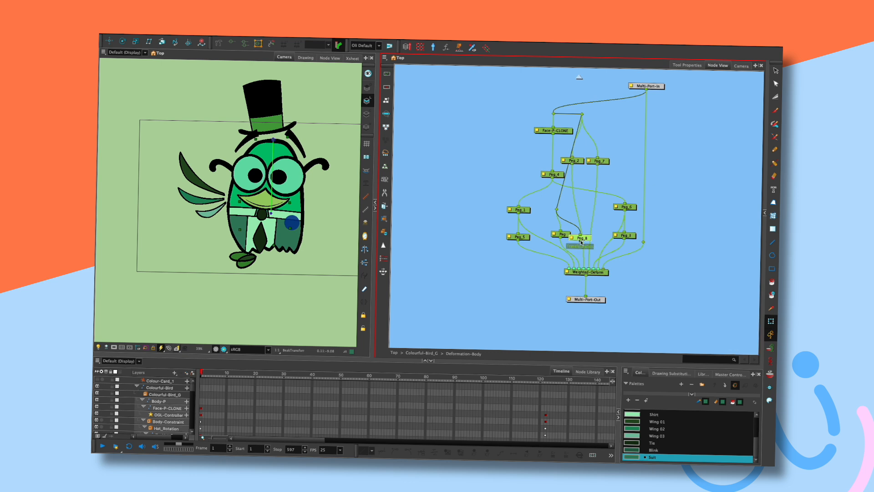
Place Peg's control point at the bird body's lower-left corner and Peg_8's control point at its lower-right corner
left_click(569, 237)
left_click(566, 234)
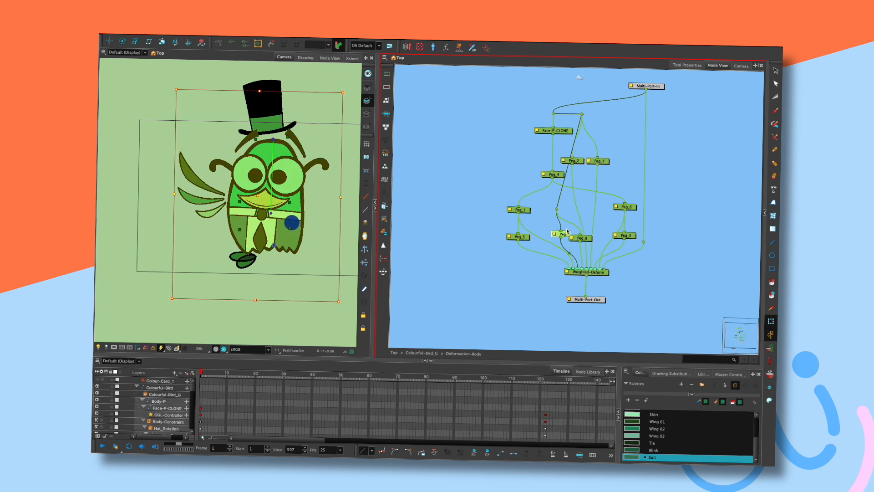
key("alt+3")
mouse_move(273, 245)
left_mouse_down()
mouse_move(245, 249)
mouse_move(292, 250)
mouse_move(287, 268)
mouse_move(253, 258)
left_mouse_up()
left_click(582, 238)
left_click(279, 250)
key("shift+t")
left_click(254, 260)
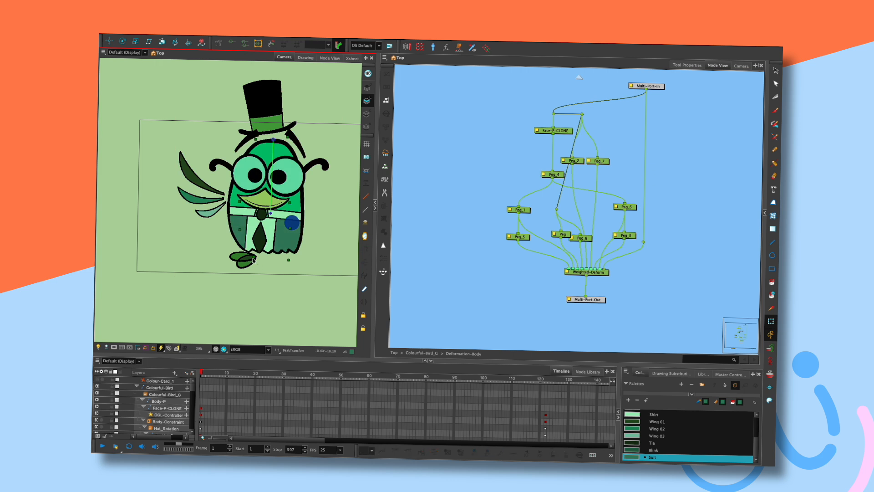
Line up the Peg node beside Peg_8 in the Deformation-Body network
left_click(471, 186)
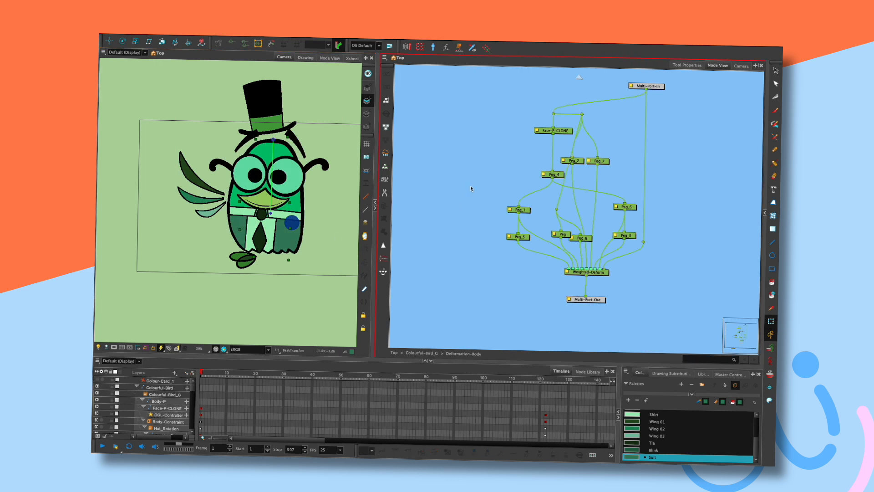
left_click(562, 235)
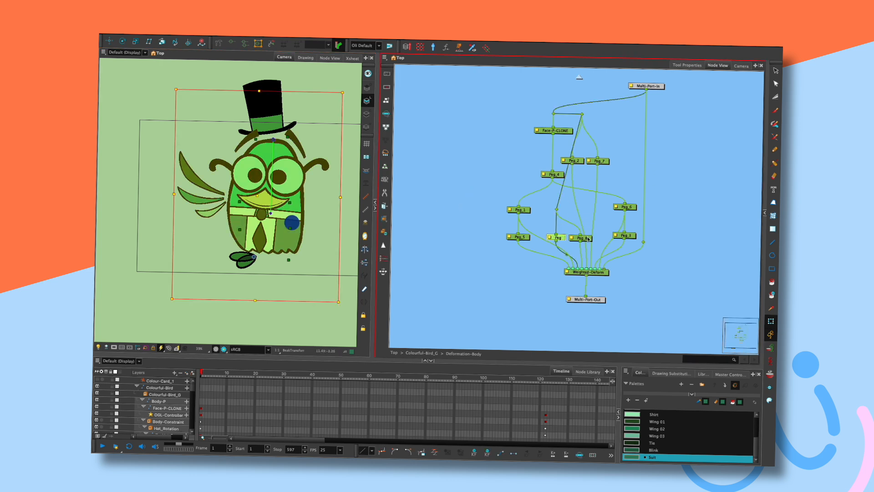
left_click(586, 206)
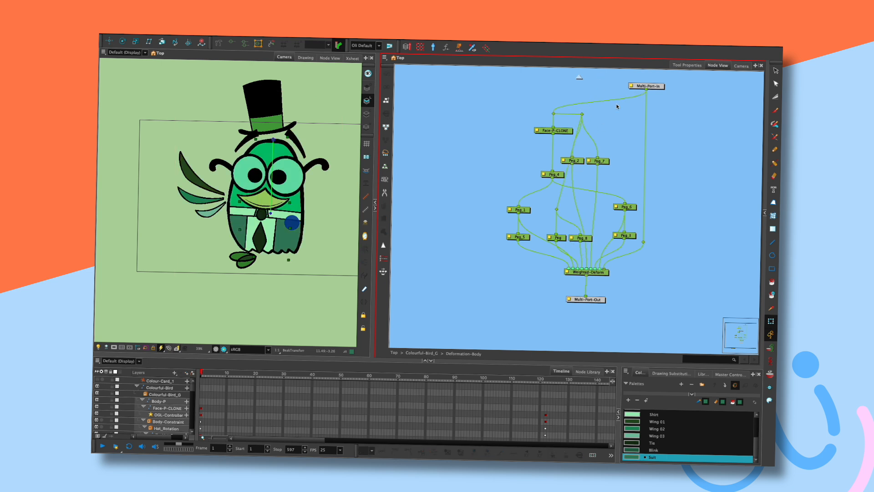
Leave the Deformation-Body group and test the body deformation by moving the face controller
left_click(576, 76)
mouse_move(295, 222)
left_mouse_down()
mouse_move(277, 222)
mouse_move(314, 217)
mouse_move(282, 226)
mouse_move(300, 222)
mouse_move(287, 227)
mouse_move(297, 233)
left_mouse_up()
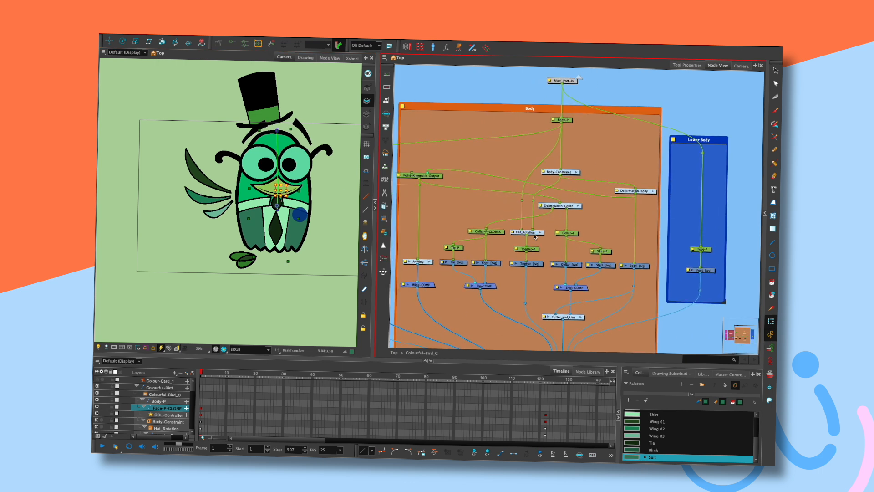
Try connecting Point-Kinematic-Output to the first input of Hat_Rotation, and undo that connection
left_click_drag(643, 191, 642, 188)
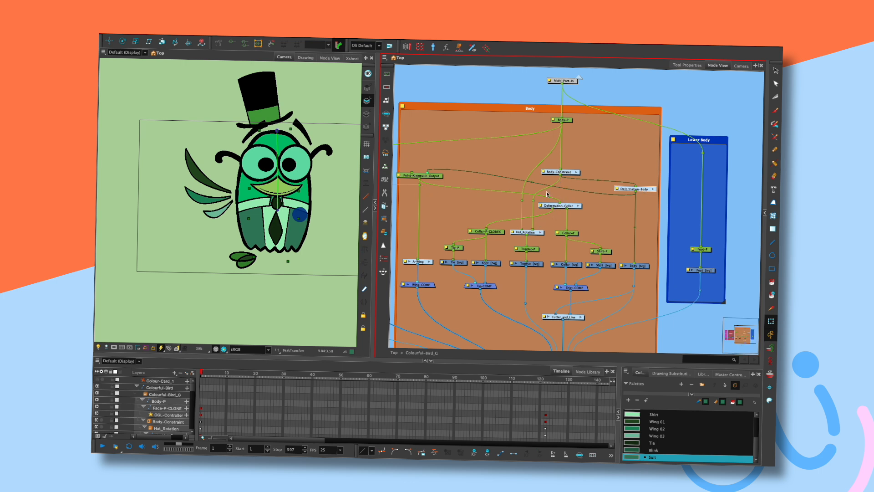
mouse_move(421, 182)
left_mouse_down()
mouse_move(512, 208)
mouse_move(522, 232)
left_mouse_up()
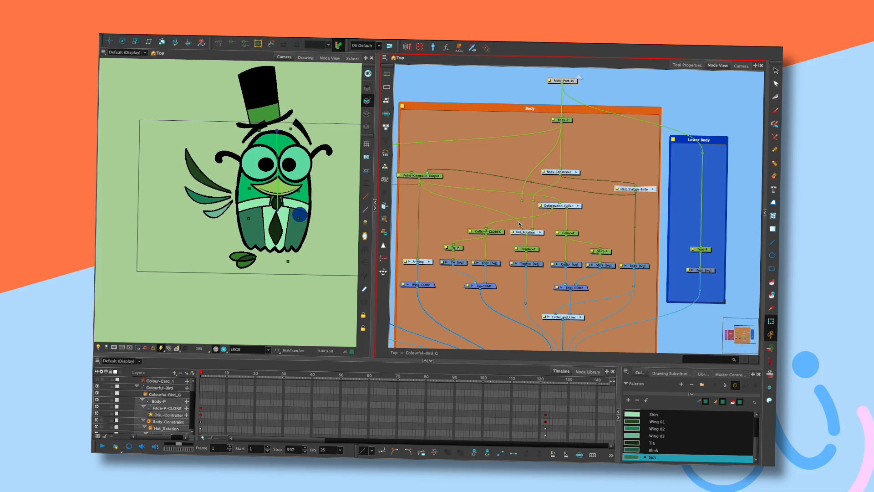
mouse_move(303, 215)
left_mouse_down()
mouse_move(282, 219)
mouse_move(303, 215)
mouse_move(282, 219)
mouse_move(286, 225)
mouse_move(299, 213)
left_mouse_up()
key("ctrl+z")
key("ctrl+z")
key("ctrl+z")
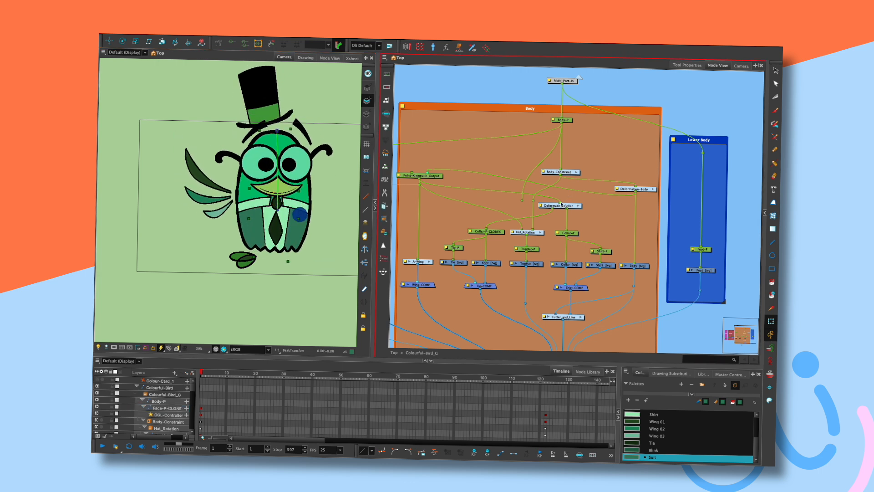
Connect Point-Kinematic-Output to the second input of Hat_Rotation and test the hat with the face controller
left_click_drag(419, 181, 488, 207)
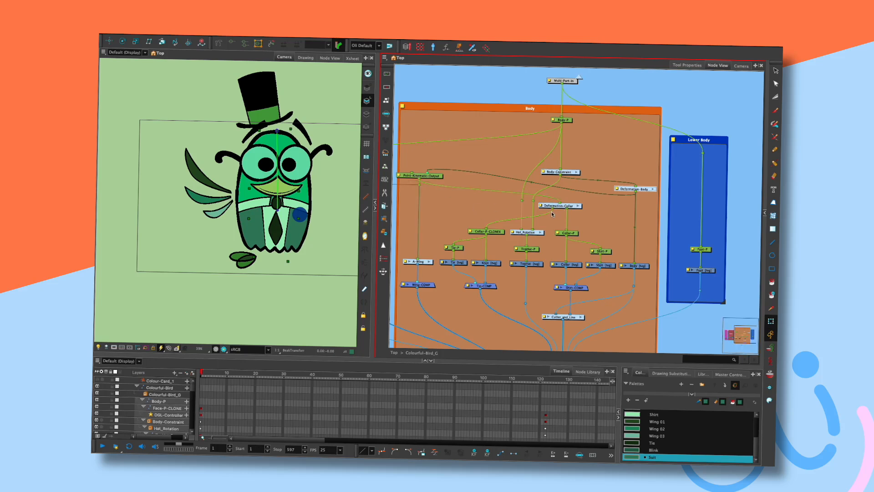
left_click_drag(419, 183, 533, 228)
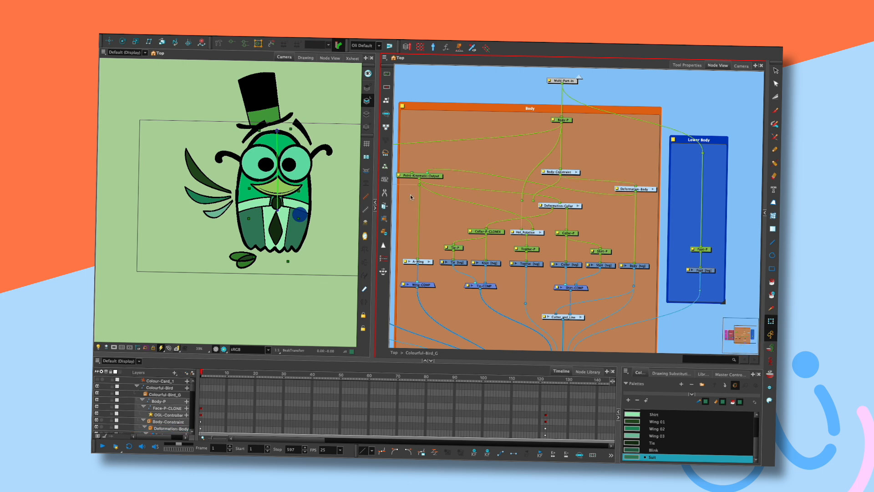
mouse_move(300, 214)
left_mouse_down()
mouse_move(326, 207)
mouse_move(303, 224)
mouse_move(284, 223)
left_mouse_up()
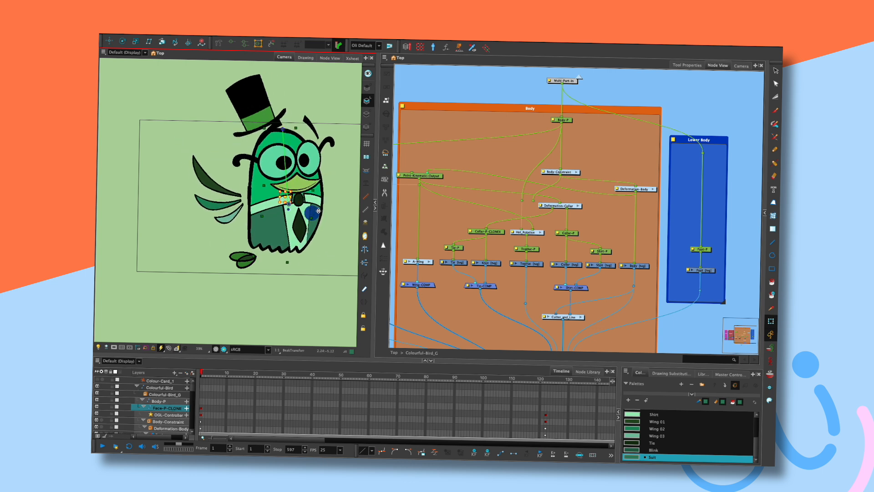
Test how the hat, body and collar respond by moving the face controller to different positions
left_click_drag(311, 214, 306, 218)
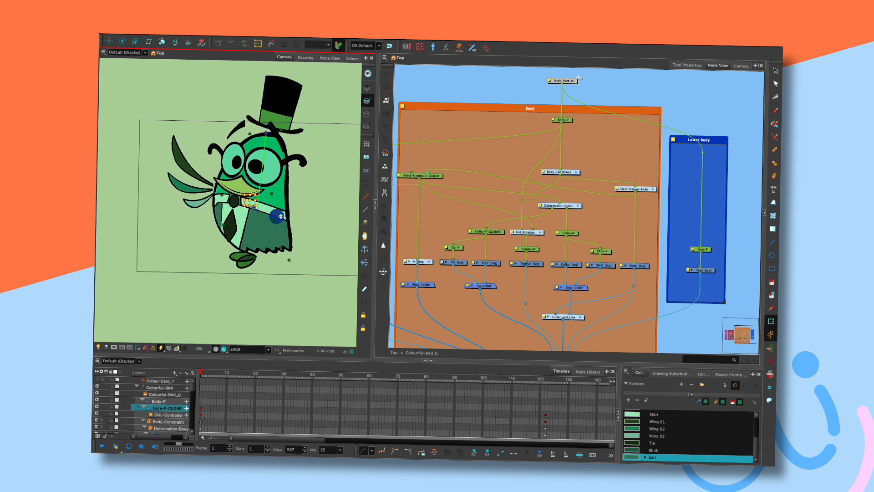
left_click_drag(429, 188, 491, 186)
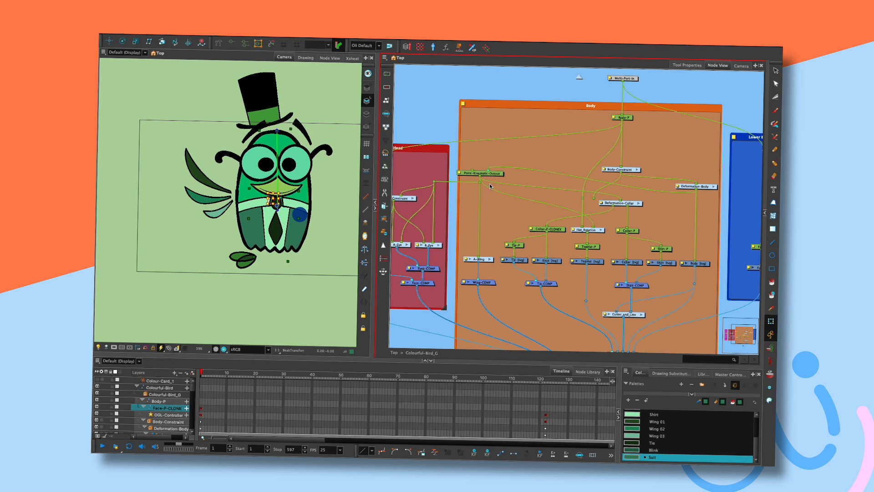
left_click(304, 214)
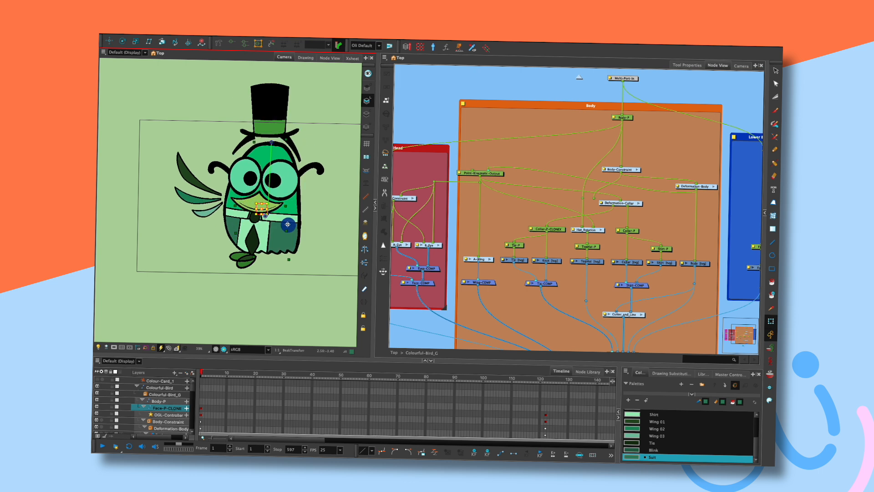
left_click(685, 248)
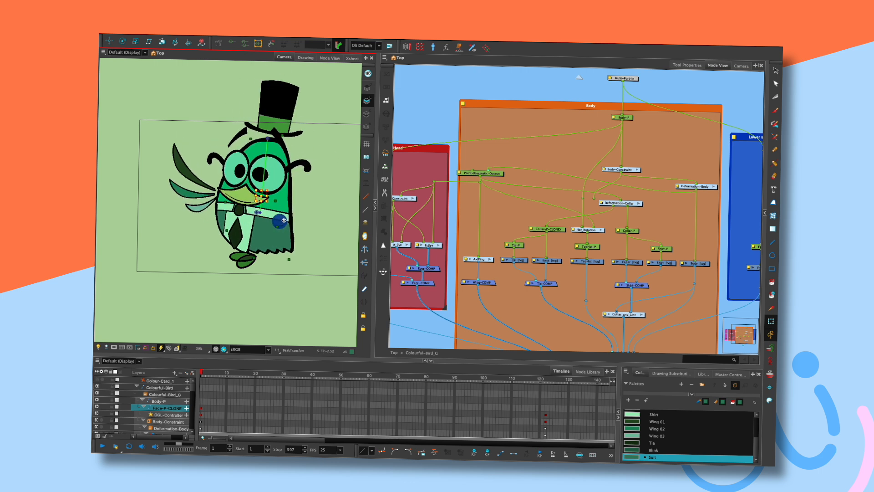
left_click_drag(282, 222, 303, 236)
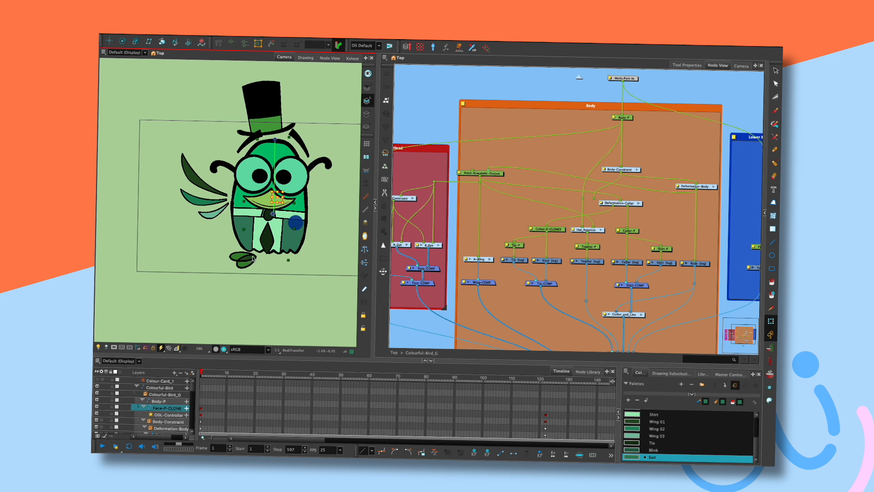
Copy the Peg node from the Deformation-Body group into the Lower Body group above Foot-P
left_click_drag(706, 245, 571, 182)
left_click_drag(662, 184, 659, 215)
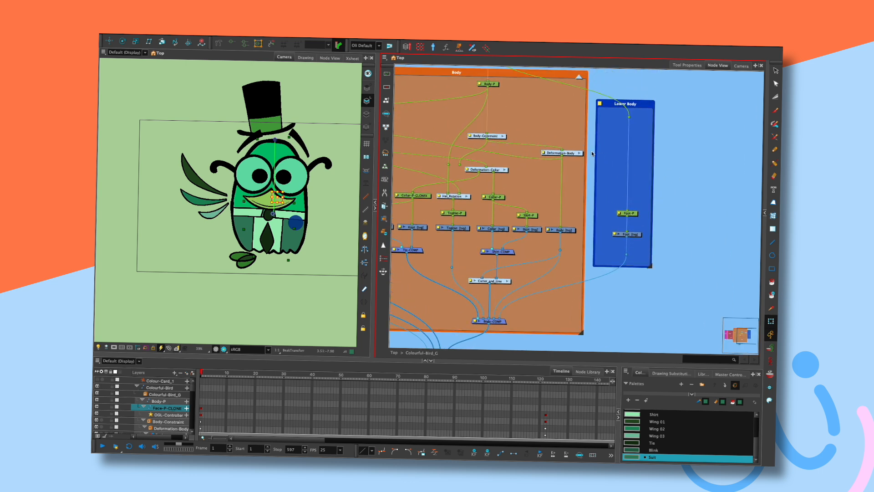
left_click(579, 153)
left_click_drag(568, 237, 563, 239)
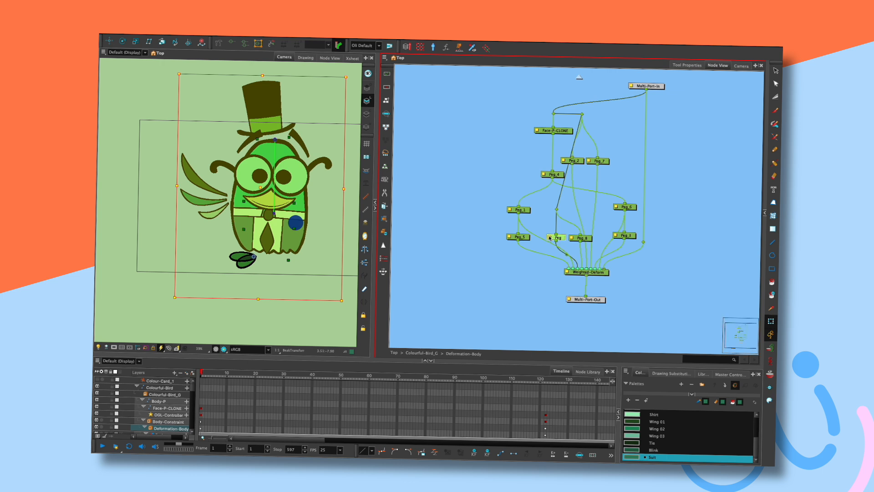
left_click(579, 78)
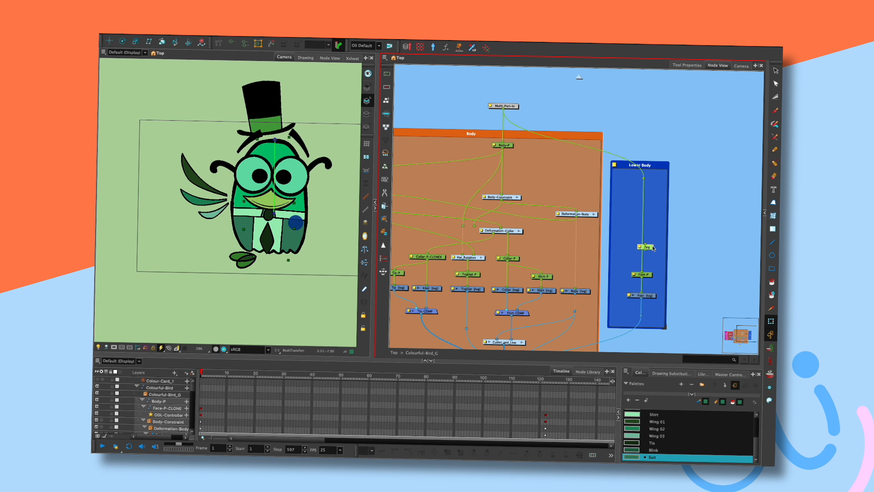
key("ctrl+p")
Detach Foot-P from the Lower Body chain and place the copied Peg directly above the foot drawing
left_click(648, 275)
left_click_drag(649, 275, 706, 262)
left_click_drag(648, 253, 648, 266)
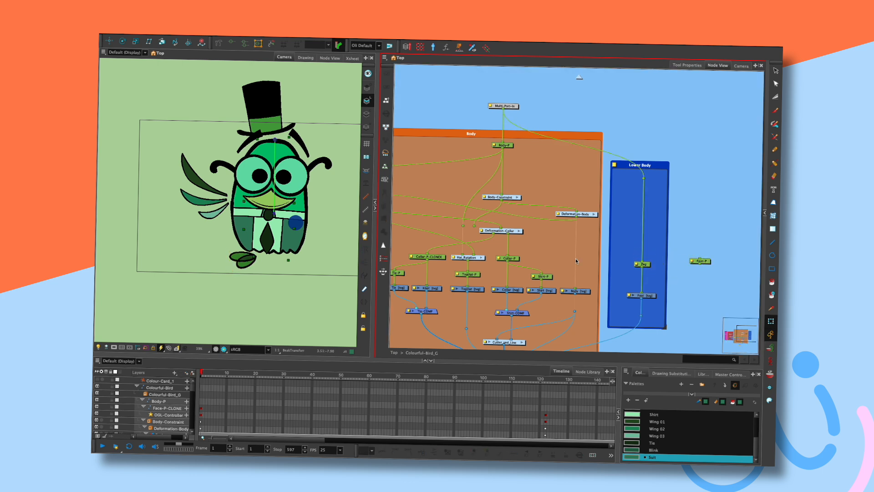
Check the position properties of the copied Peg in Lower Body, and delete that Peg
mouse_move(247, 264)
left_mouse_down()
mouse_move(231, 257)
mouse_move(247, 264)
left_mouse_up()
left_click(656, 258)
left_click(642, 286)
double_click(639, 264)
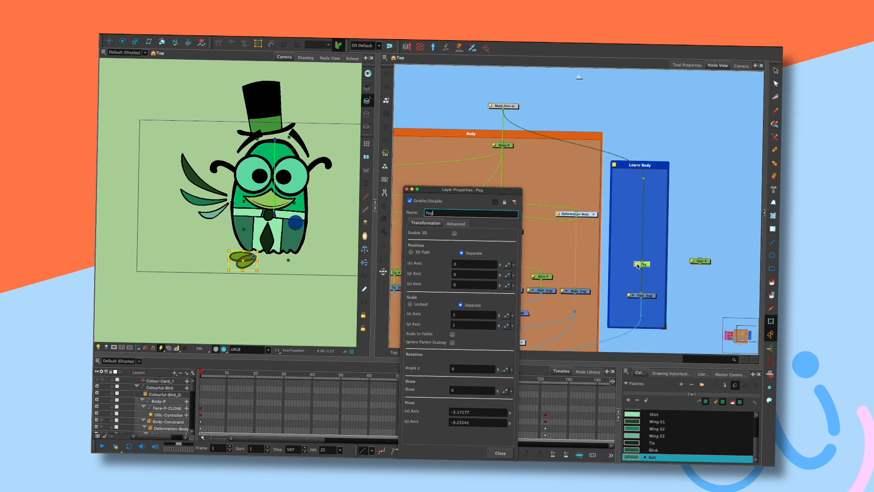
left_click(499, 453)
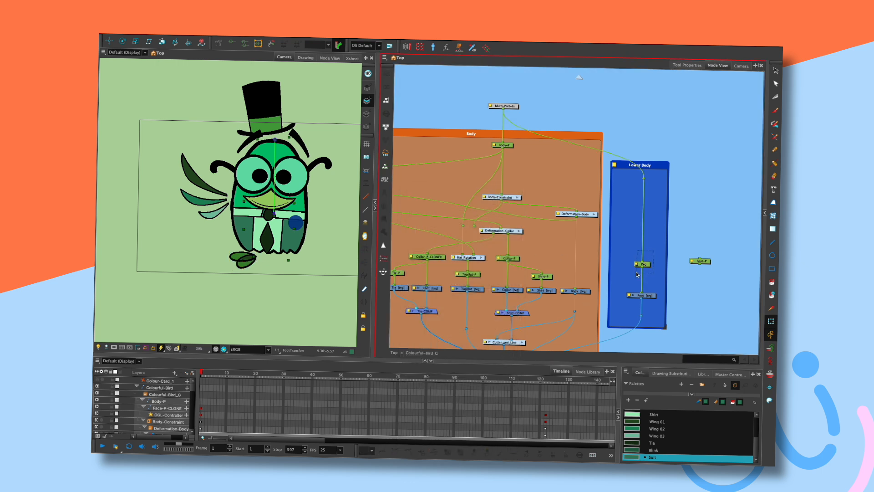
key("Delete")
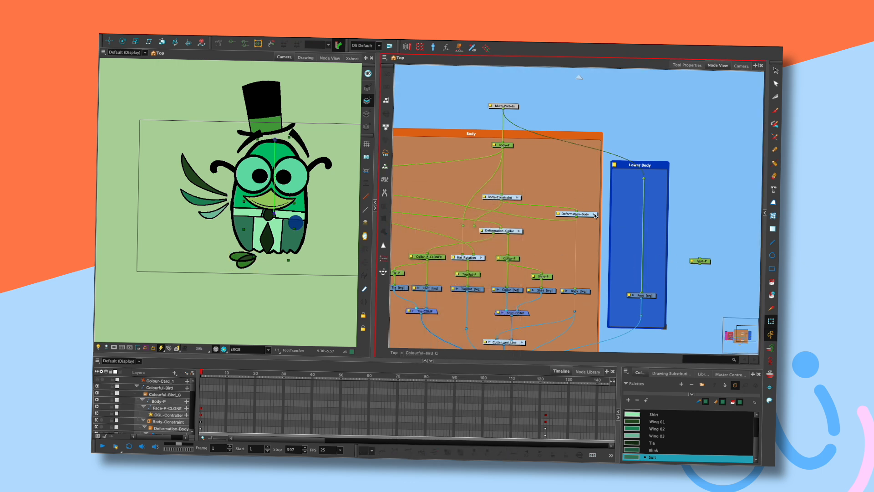
Create function columns for the X and Y position of the Peg node inside Deformation-Body
left_click(595, 214)
double_click(550, 238)
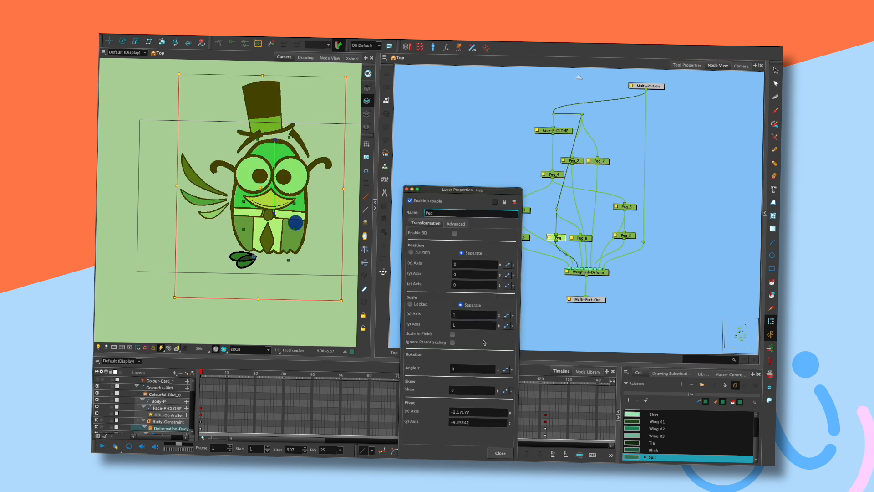
left_click(507, 265)
left_click(506, 275)
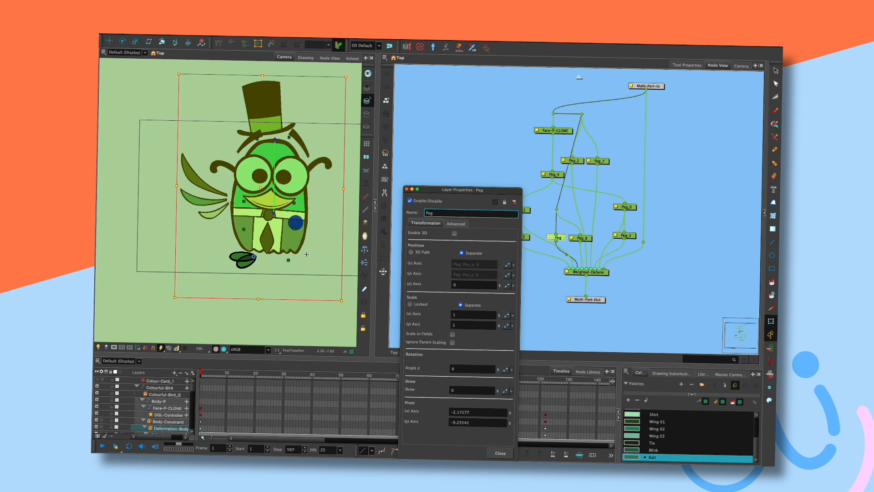
left_click(407, 189)
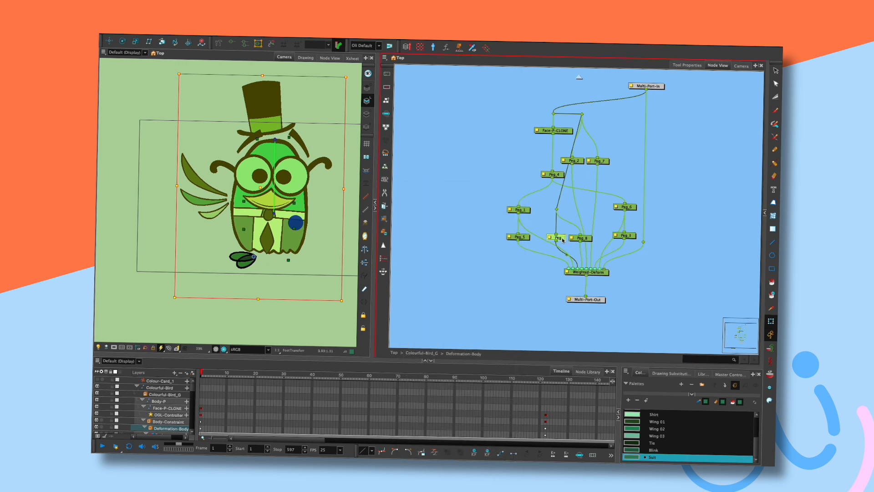
Clone the Deformation-Body Peg into Lower Body above the foot drawing and test it by moving the foot
key("ctrl+shift+Return")
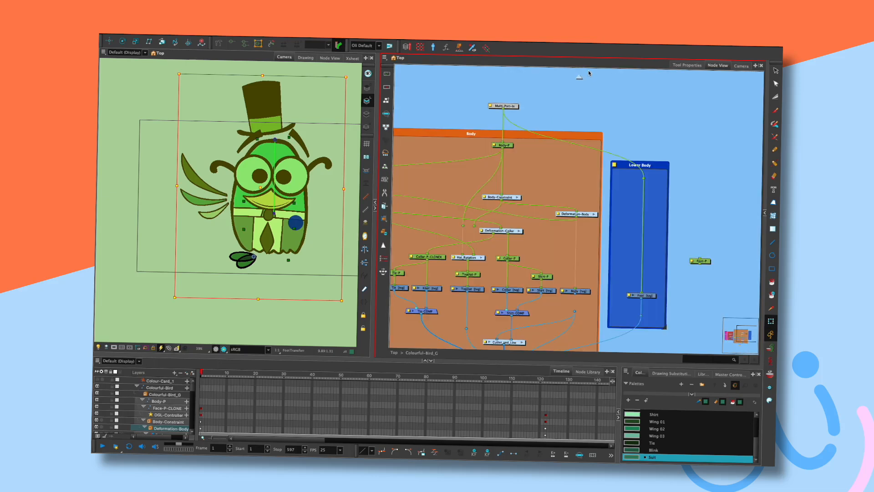
left_click(642, 269)
left_click(231, 254)
left_click_drag(231, 254, 225, 266)
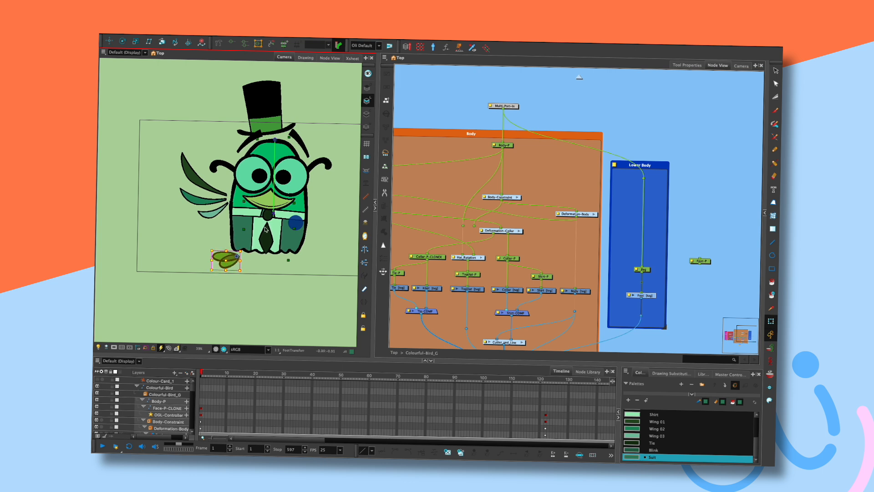
mouse_move(295, 223)
left_mouse_down()
mouse_move(276, 211)
mouse_move(291, 211)
mouse_move(289, 230)
mouse_move(296, 222)
left_mouse_up()
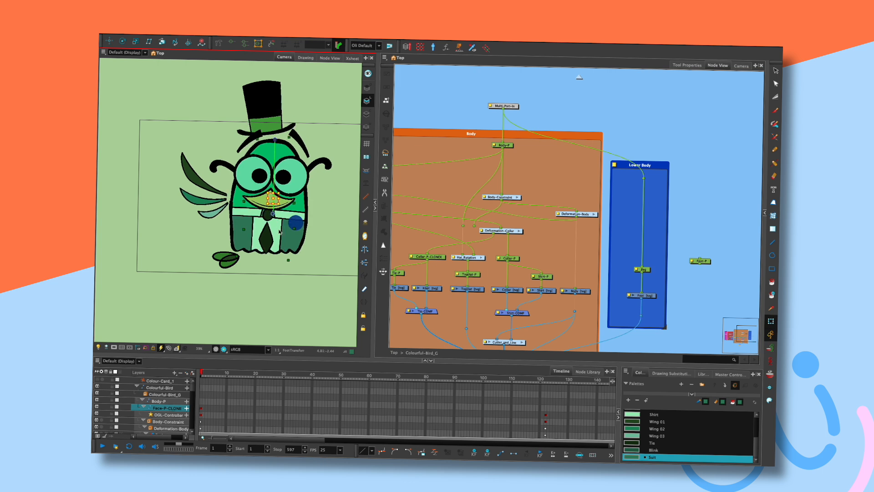
mouse_move(226, 265)
left_mouse_down()
mouse_move(226, 251)
mouse_move(288, 254)
mouse_move(263, 256)
mouse_move(254, 270)
mouse_move(230, 265)
mouse_move(241, 264)
left_mouse_up()
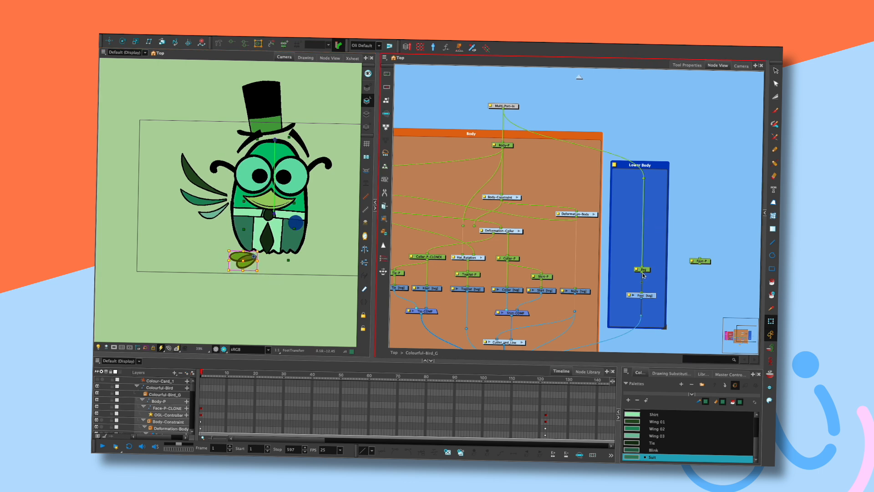
In the Deformation-Body network, rename Peg as A-Lower-P and Peg_8 as B-Lower-P
left_click(595, 214)
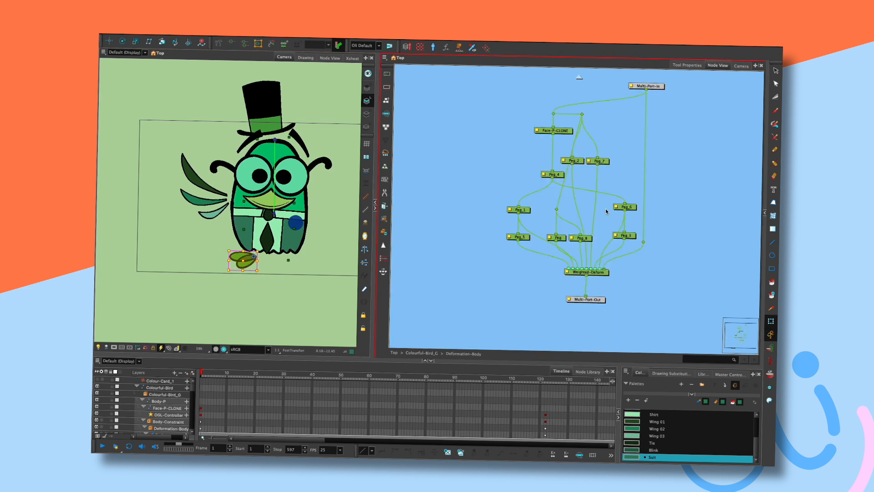
double_click(563, 240)
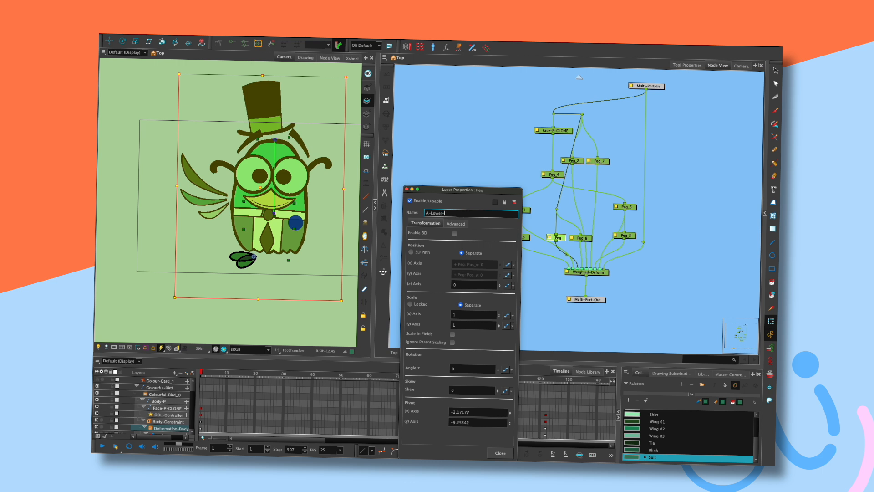
left_click(407, 189)
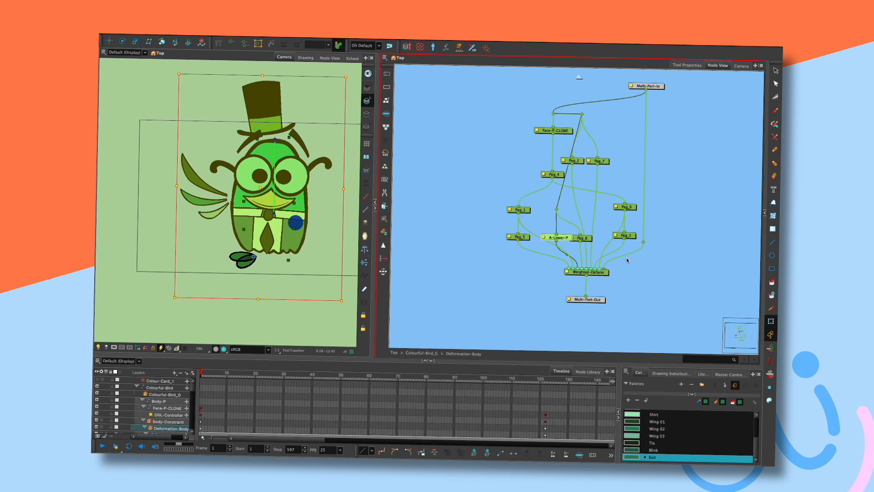
left_click(582, 238)
double_click(582, 238)
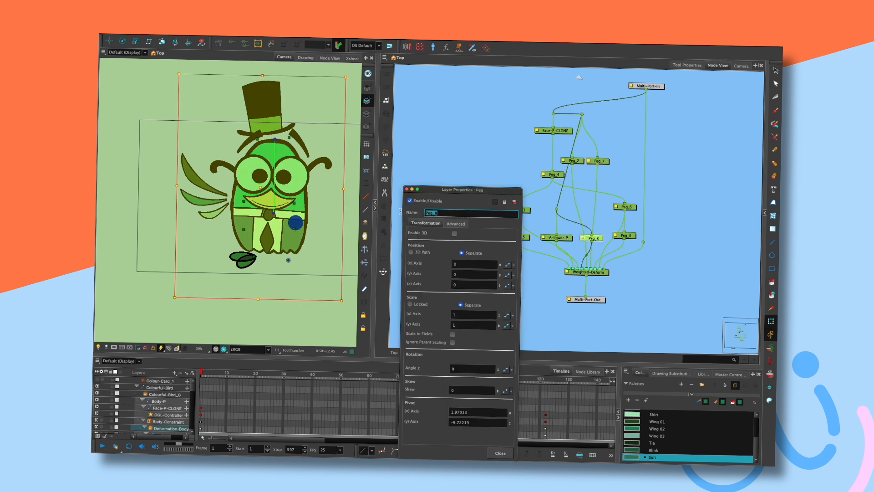
type("B-")
left_click(411, 191)
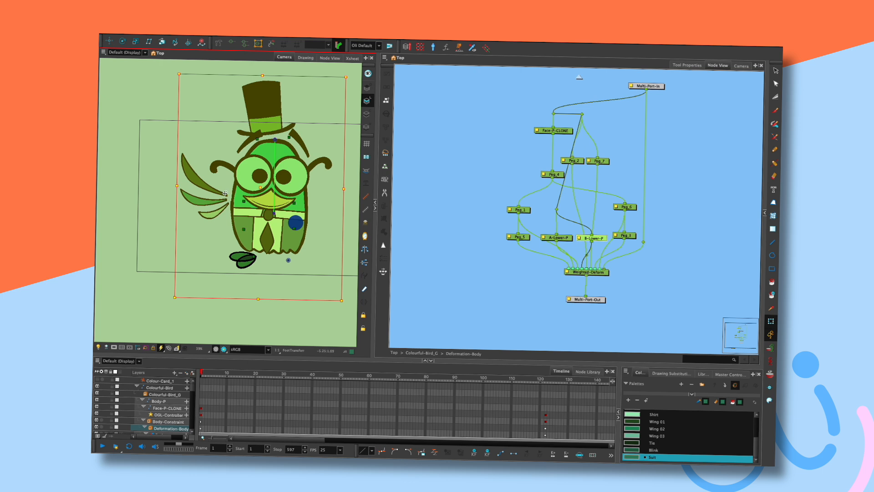
Create function columns for the X and Y position of B-Lower-P and leave the Deformation-Body group
double_click(576, 238)
left_click(507, 264)
left_click(507, 274)
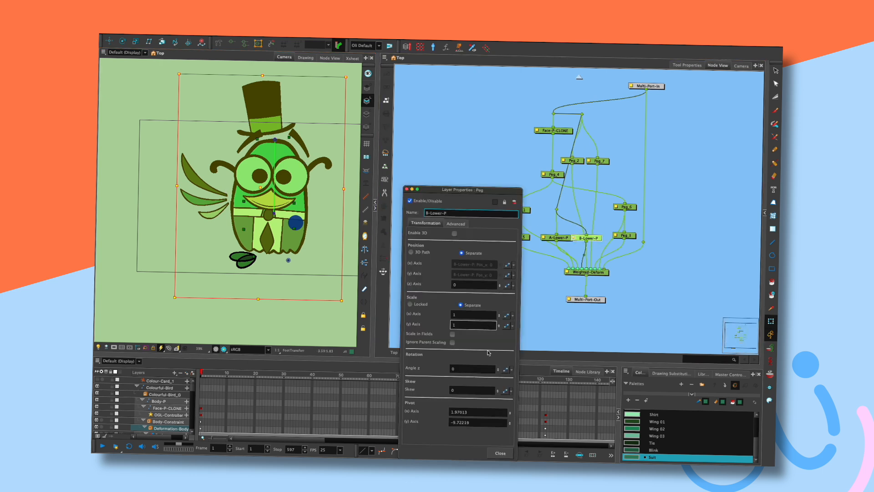
left_click(501, 453)
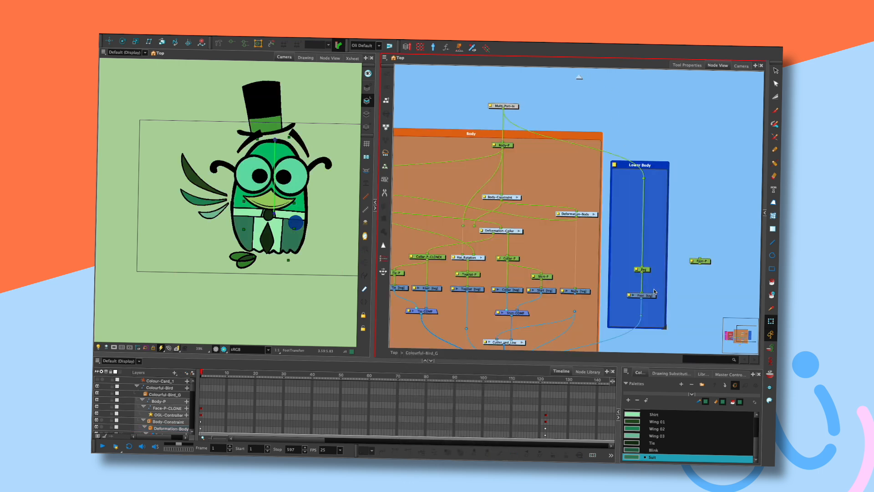
Insert Foot-P back into the Lower Body chain, directly above the cloned Peg
left_click_drag(670, 290, 619, 249)
mouse_move(641, 204)
left_mouse_down()
mouse_move(656, 220)
mouse_move(602, 212)
left_mouse_up()
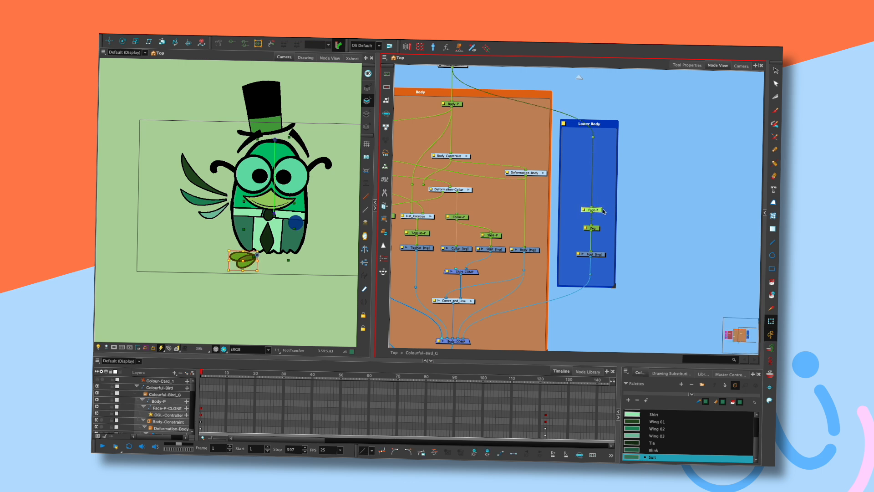
key("alt+1")
mouse_move(295, 234)
left_mouse_down()
mouse_move(295, 257)
mouse_move(301, 248)
left_mouse_up()
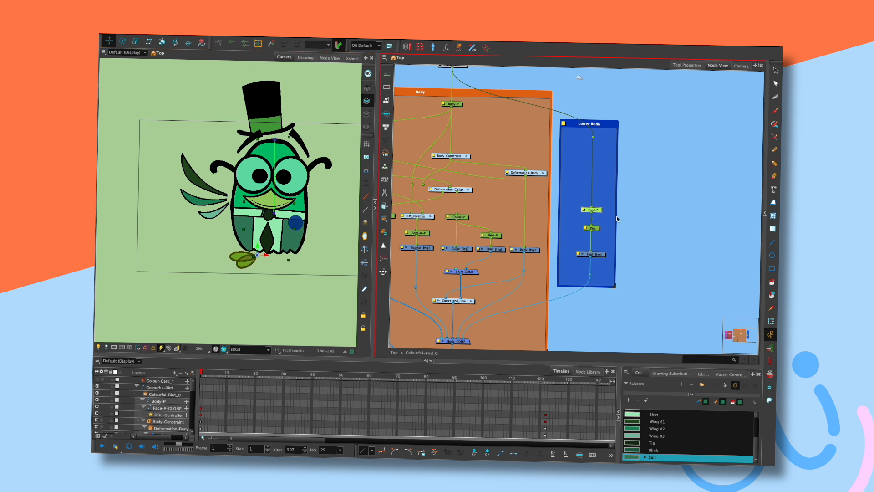
Rename the cloned Peg in Lower Body as A-Lower-P-CLONE and space it evenly below Foot-P
double_click(592, 227)
type("A-Lower-P-CLONE")
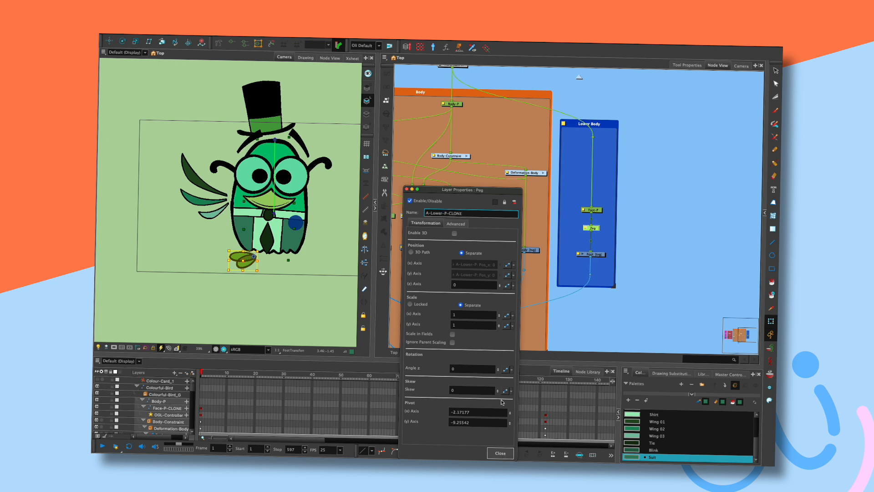
left_click(500, 452)
left_click(627, 222)
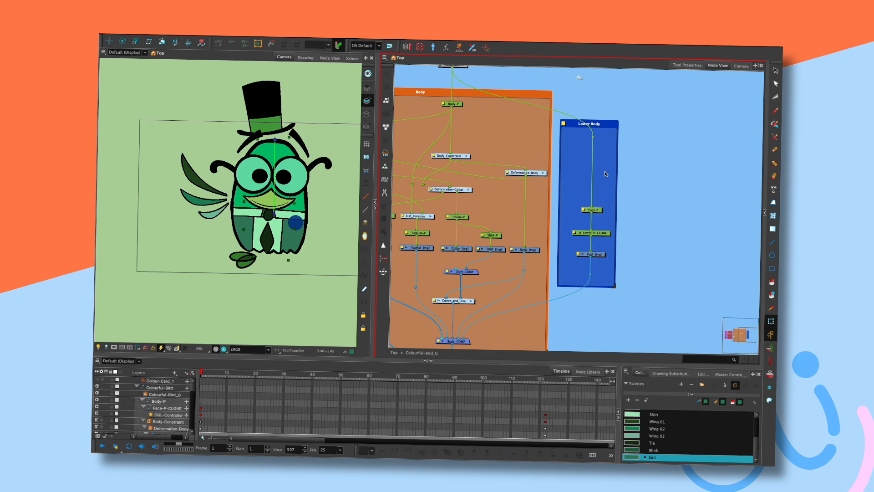
Test the cloned peg by moving the foot in the camera view, and undo the move
left_click(231, 263)
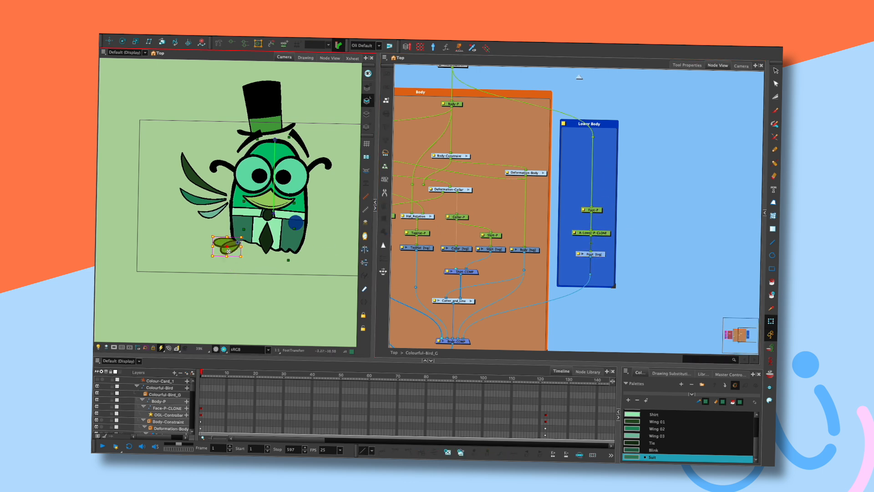
left_click_drag(231, 263, 234, 262)
key("super+z")
left_click(326, 218)
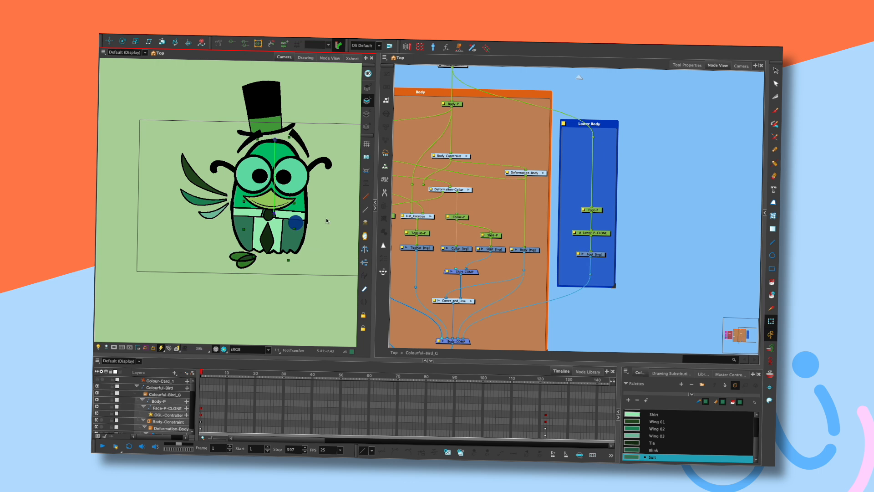
Test moving the foot through the Foot-P peg, and undo the move
left_click(598, 208)
mouse_move(245, 261)
left_mouse_down()
mouse_move(236, 251)
mouse_move(242, 265)
mouse_move(256, 260)
left_mouse_up()
key("super+z")
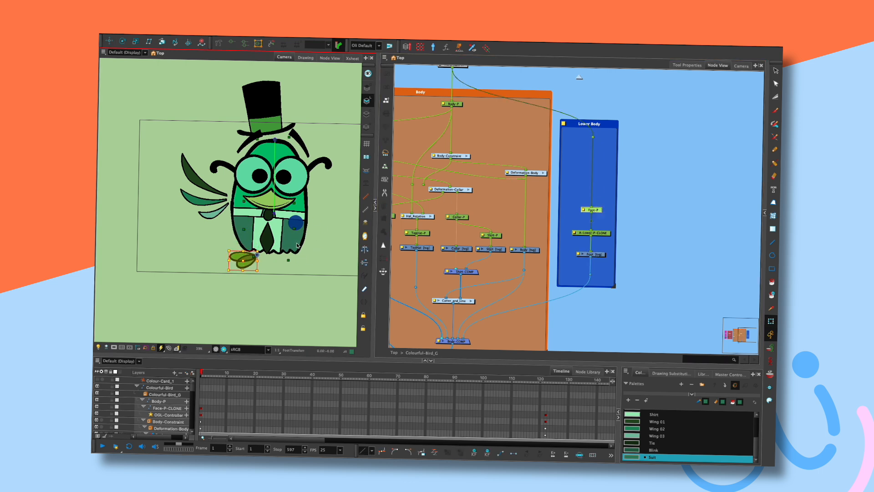
key("alt+2")
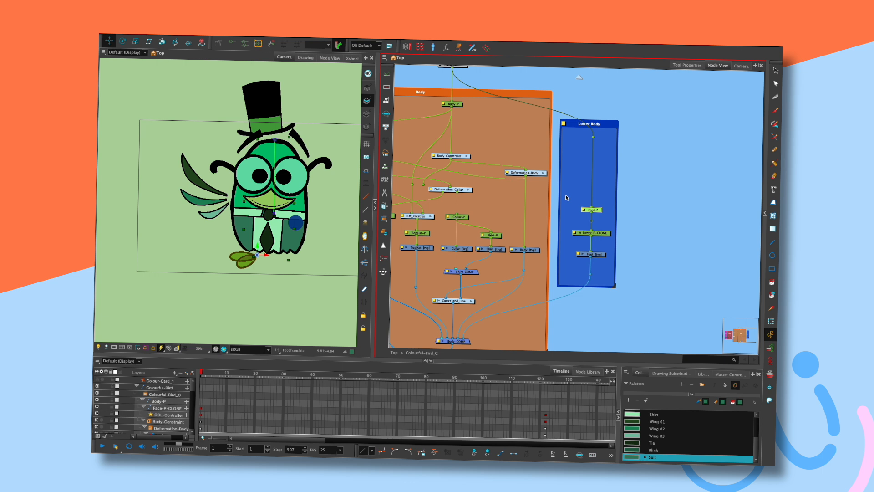
left_click_drag(424, 184, 512, 188)
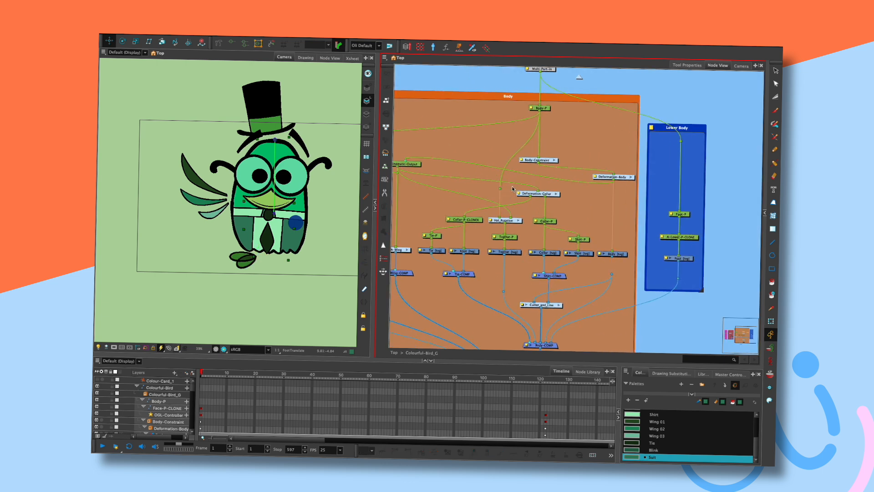
Test the rig by moving the face controller in the camera view
left_click_drag(717, 213, 701, 209)
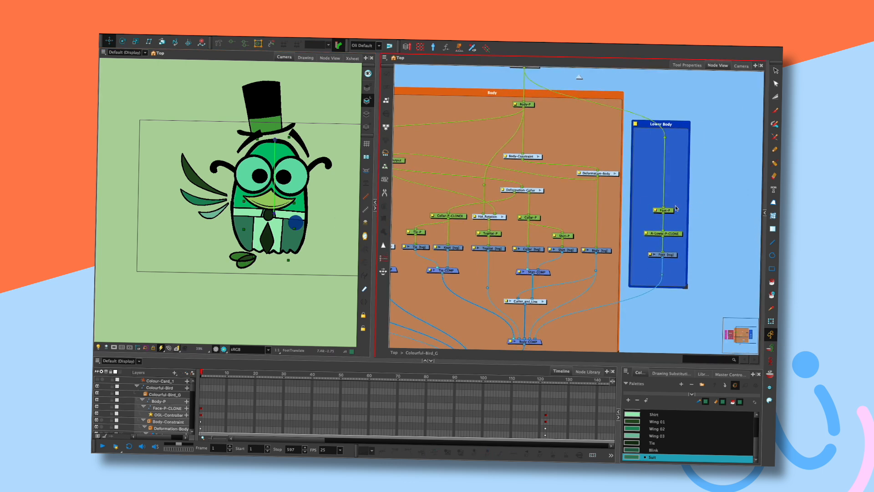
left_click(366, 209)
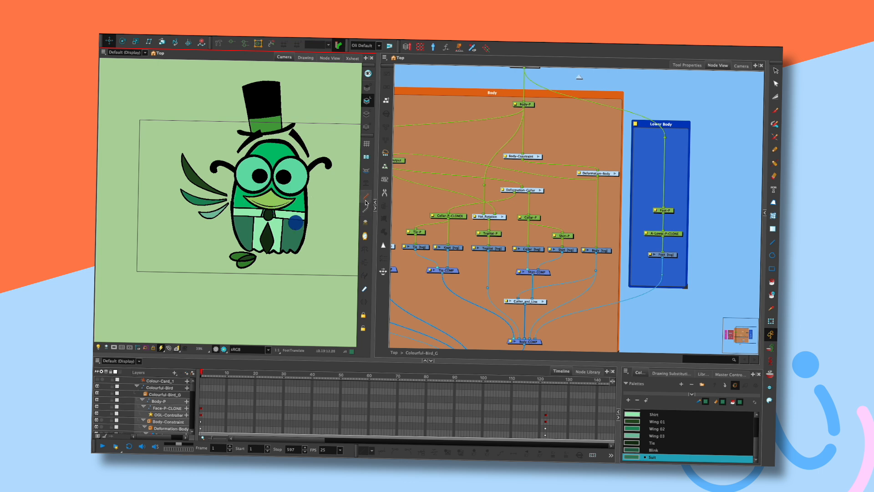
mouse_move(298, 225)
left_mouse_down()
mouse_move(283, 213)
mouse_move(311, 210)
mouse_move(284, 221)
mouse_move(307, 219)
mouse_move(292, 227)
mouse_move(322, 229)
left_mouse_up()
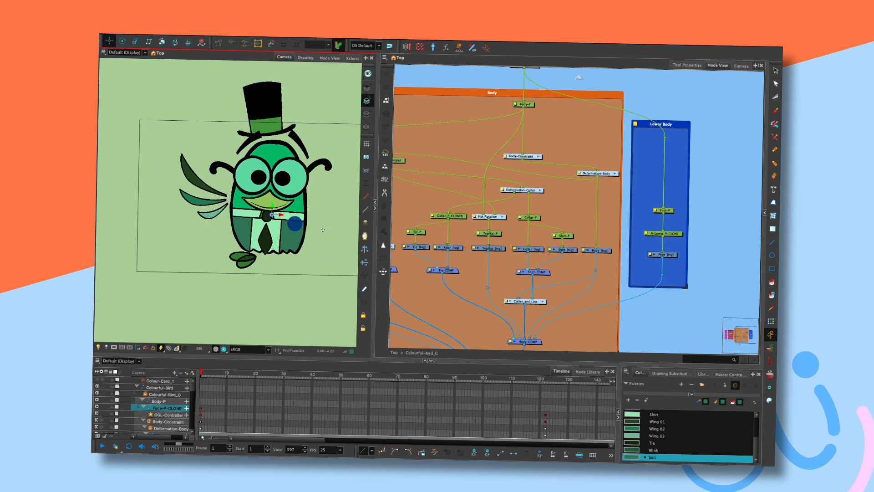
Delete the two dark green side panels from the shirt drawing, keeping only the light green centre strip
left_click(770, 321)
left_click_drag(442, 164, 582, 137)
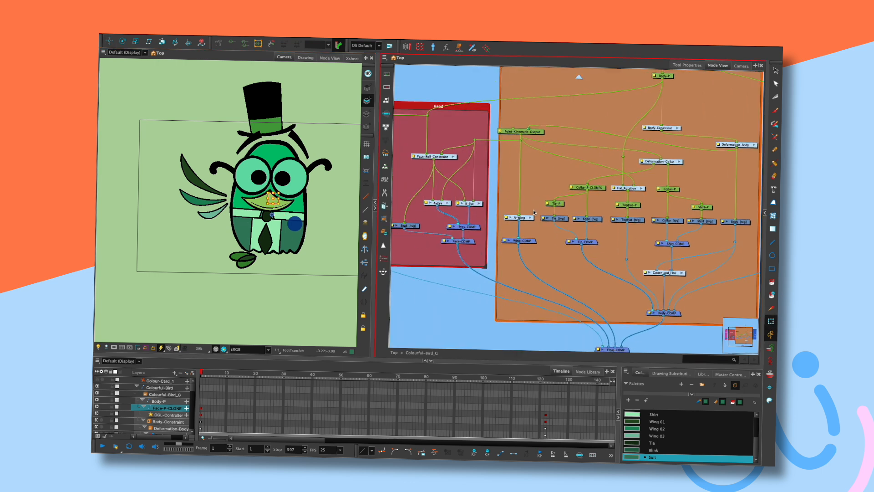
left_click_drag(643, 225, 578, 225)
left_click(612, 223)
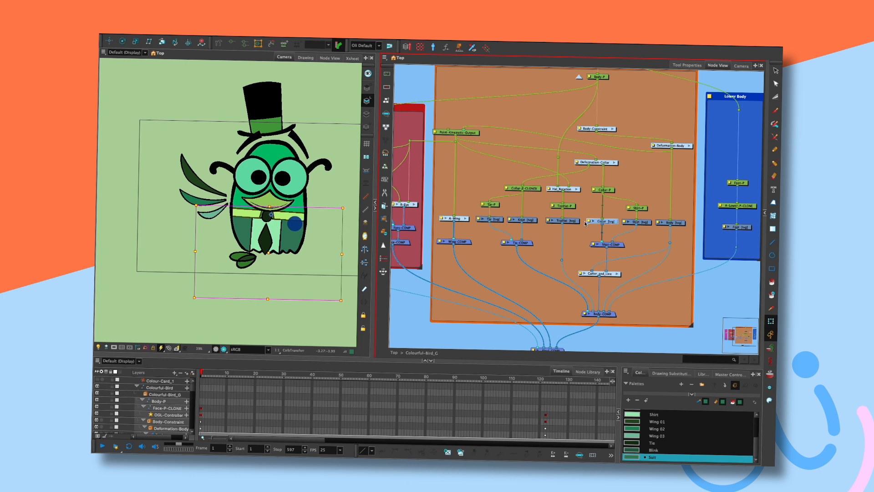
left_click(641, 222)
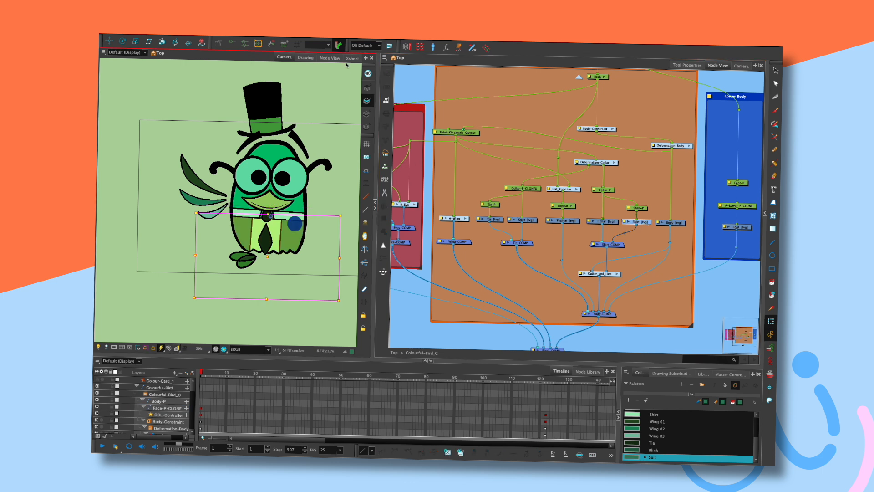
left_click(306, 58)
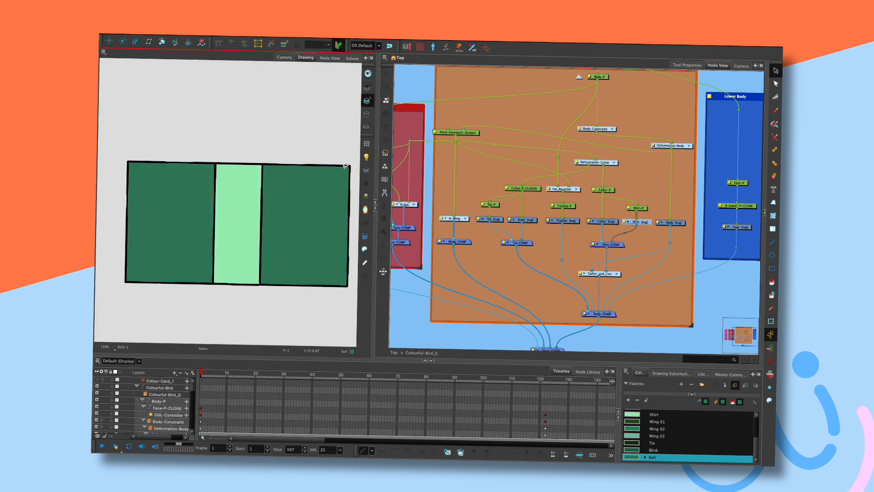
left_click_drag(323, 305, 330, 250)
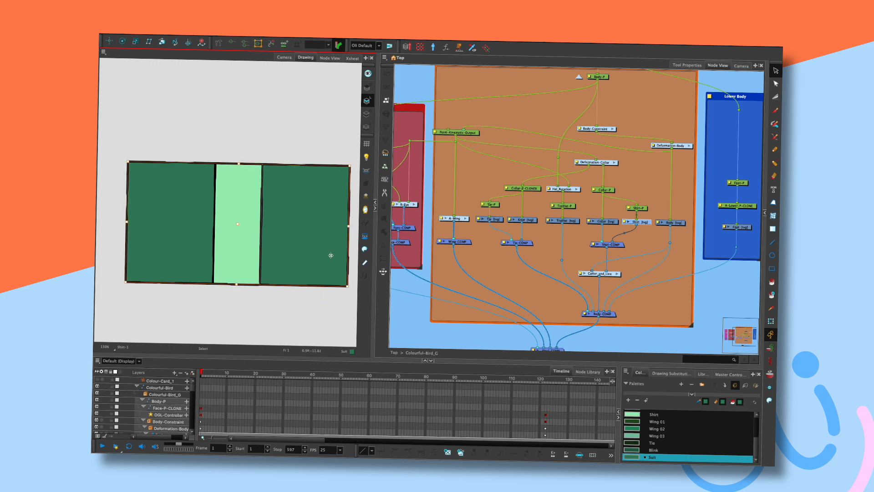
key("Delete")
left_click(211, 239)
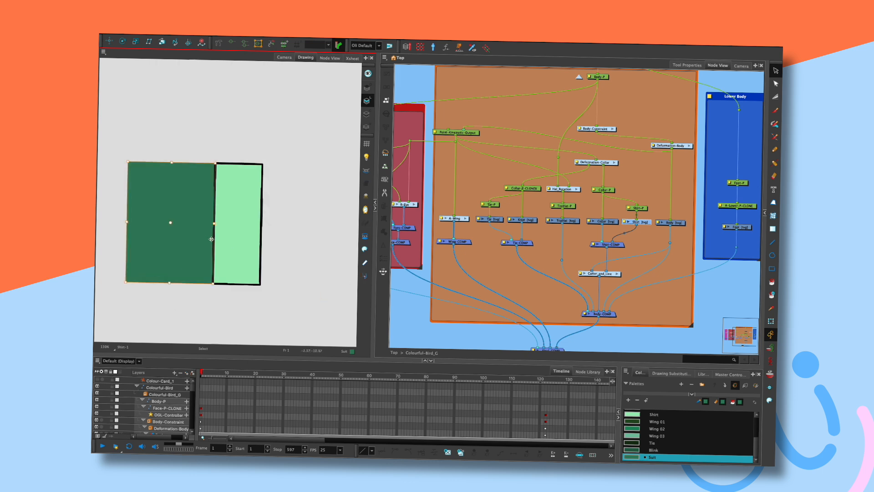
key("Delete")
left_click(284, 57)
Test the trimmed shirt by turning the bird sideways with the face controller
left_click(770, 320)
left_click(324, 230)
mouse_move(298, 227)
left_mouse_down()
mouse_move(326, 213)
mouse_move(276, 224)
mouse_move(250, 196)
mouse_move(275, 194)
mouse_move(274, 217)
left_mouse_up()
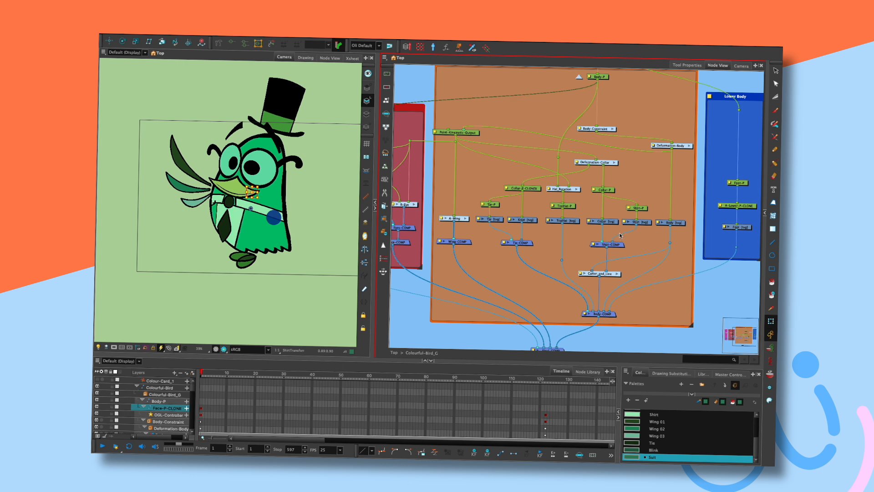
Show the Deformation-Collar controls in the camera view and try the face controller against them, undoing the test move
left_click(604, 162)
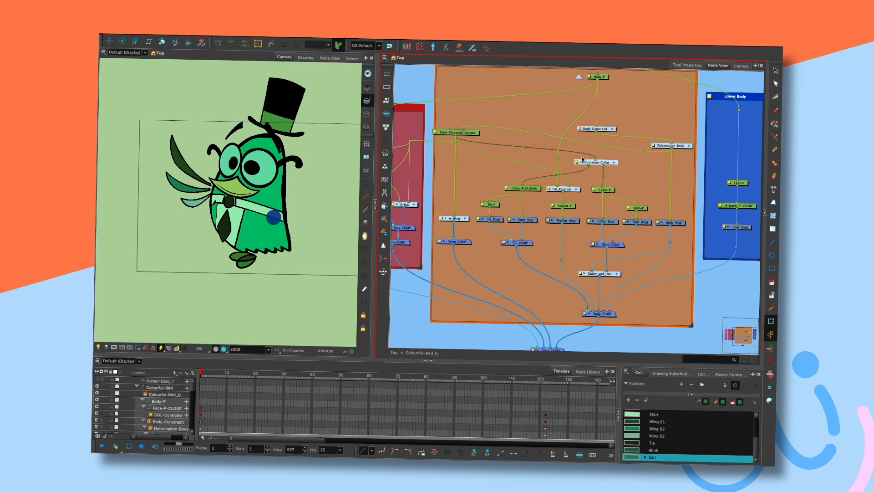
left_click(231, 42)
mouse_move(277, 222)
left_mouse_down()
mouse_move(292, 223)
mouse_move(264, 220)
mouse_move(311, 218)
mouse_move(259, 221)
mouse_move(296, 219)
mouse_move(276, 221)
left_mouse_up()
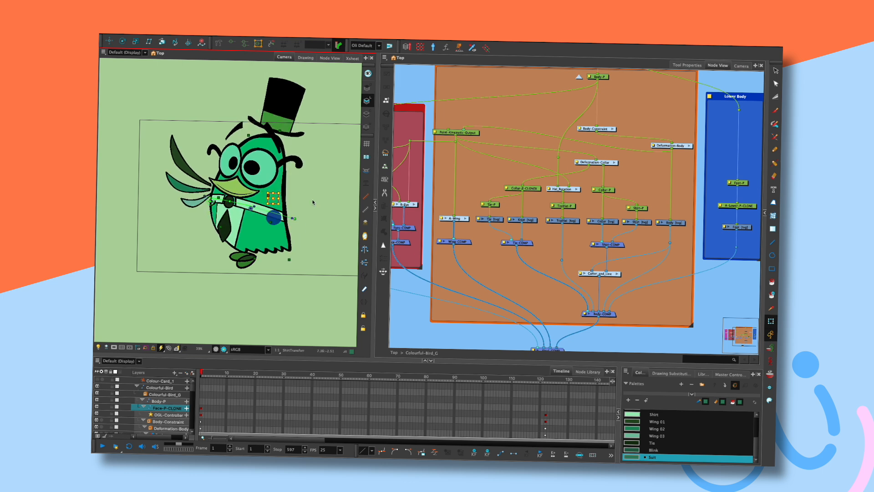
key("super+z")
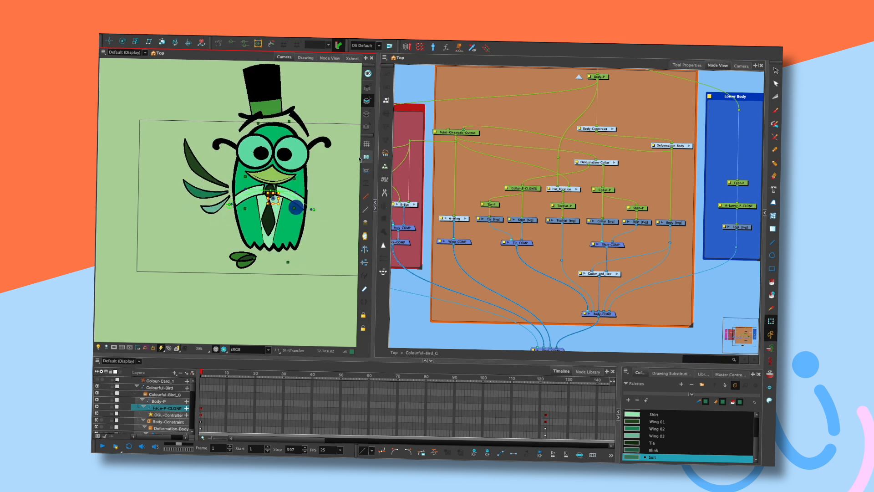
Extend both end points of the collar deformer's resting curve slightly outward past the body with the Rigging tool
left_click(311, 215)
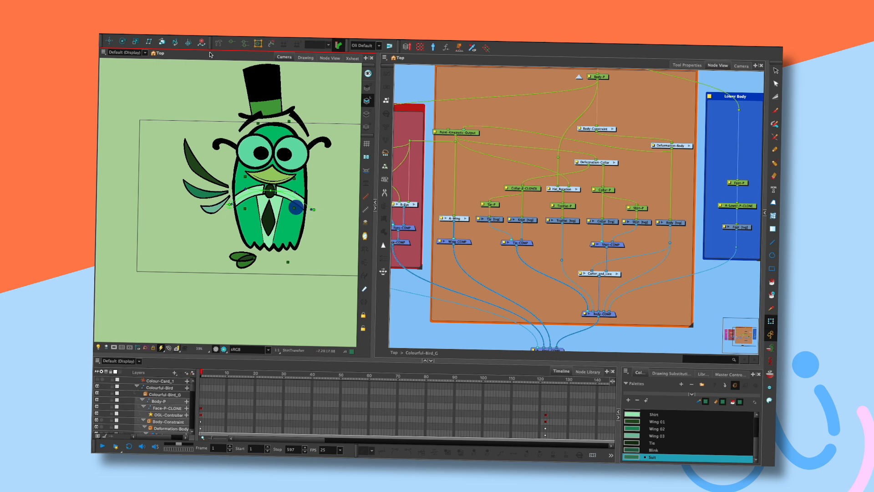
left_click(281, 140)
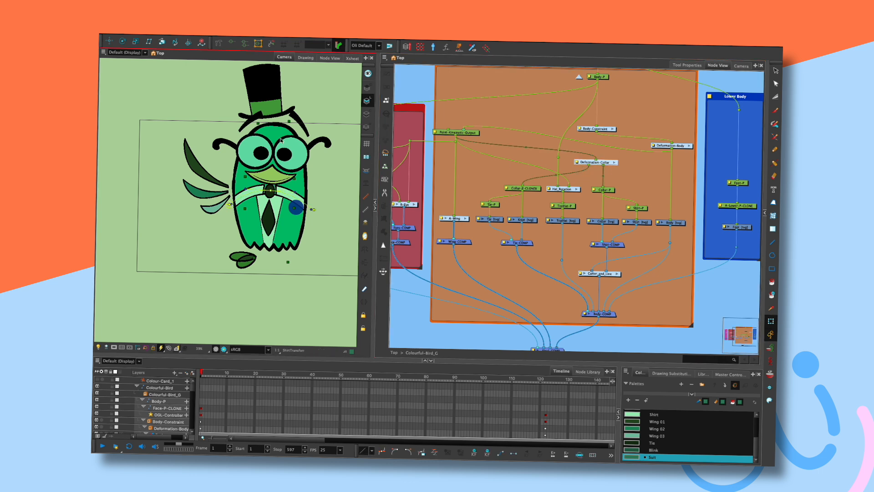
left_click(219, 44)
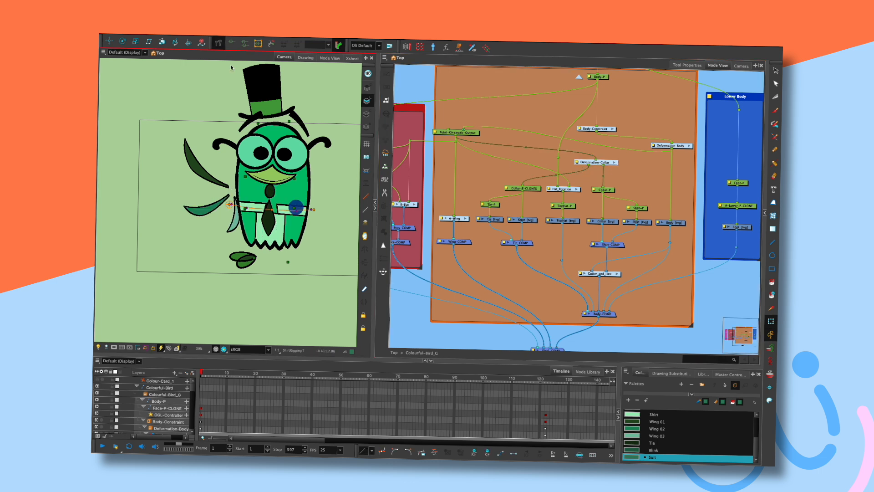
left_click(226, 208)
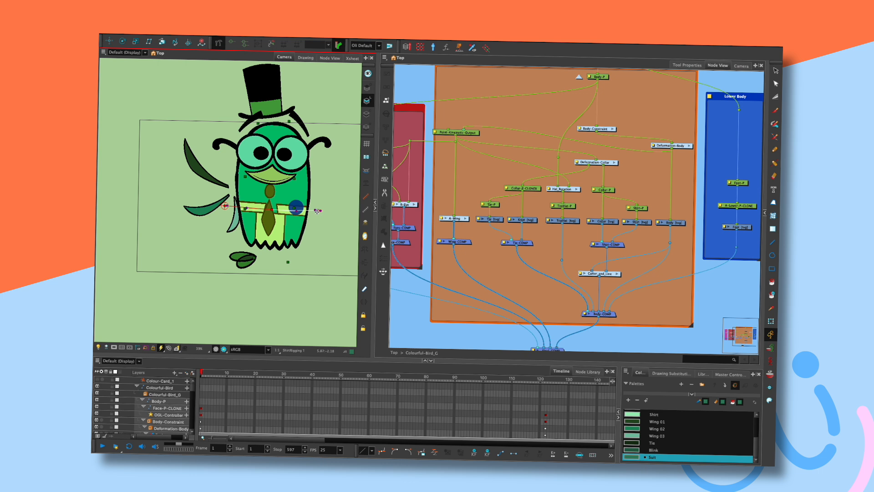
key("shift+t")
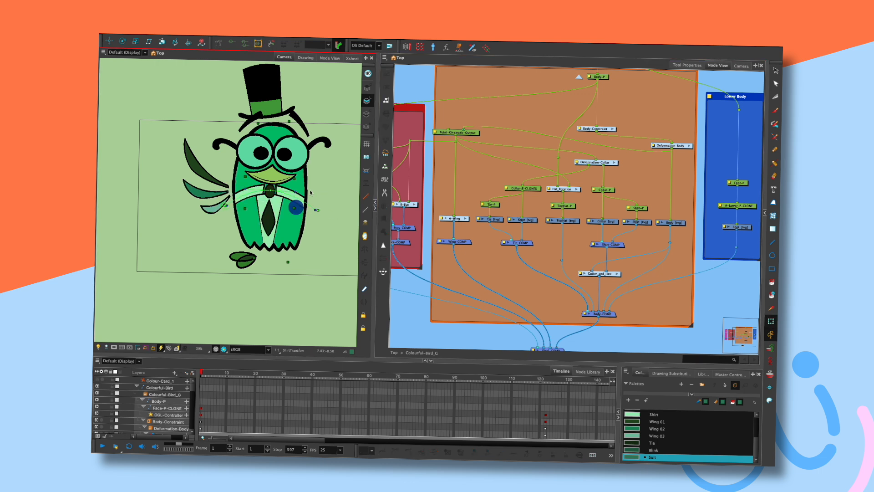
Check how the collar and shirt follow by moving the face controller to both sides
mouse_move(298, 210)
left_mouse_down()
mouse_move(285, 218)
mouse_move(314, 220)
mouse_move(319, 203)
mouse_move(292, 244)
mouse_move(273, 231)
mouse_move(286, 222)
mouse_move(305, 235)
mouse_move(298, 223)
mouse_move(315, 211)
left_mouse_up()
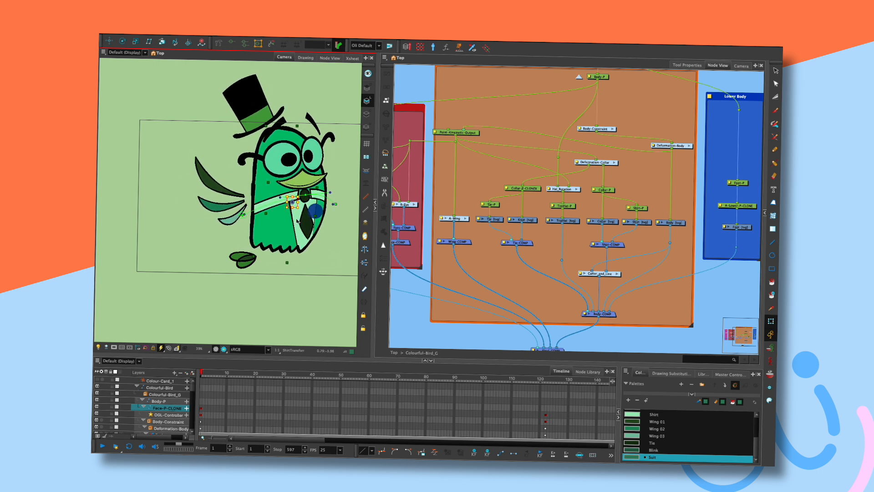
left_click_drag(318, 211, 317, 212)
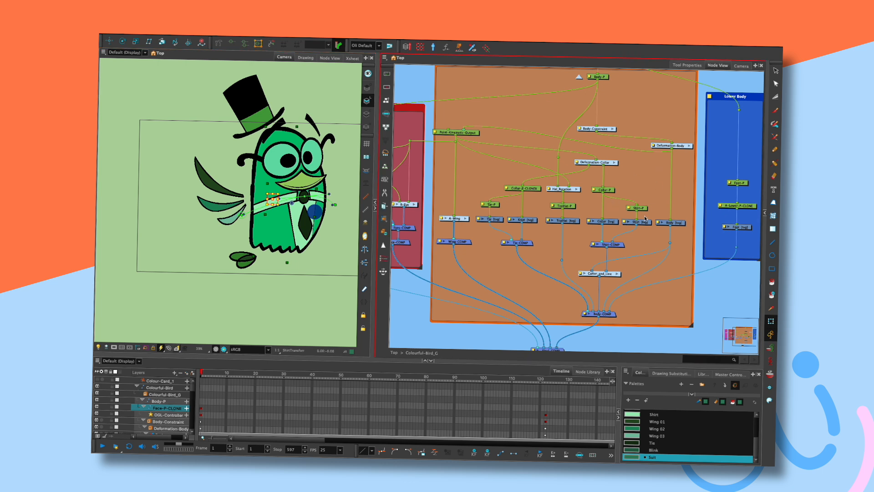
left_click_drag(637, 179, 613, 183)
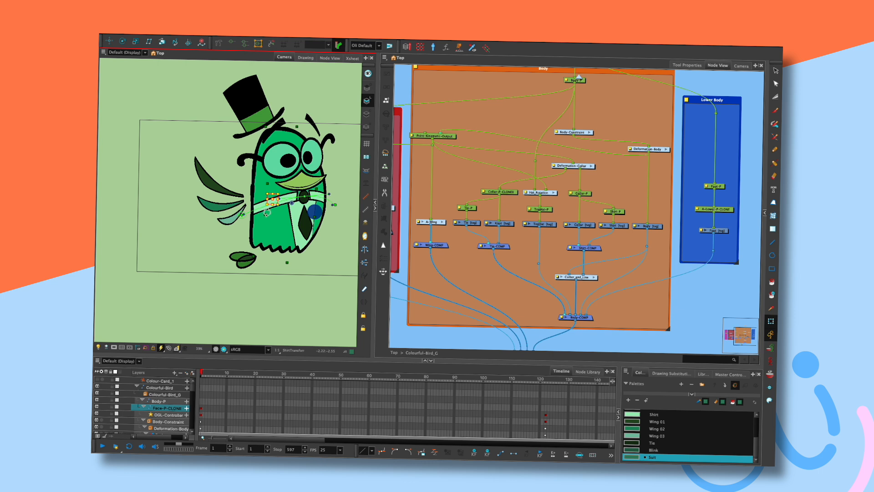
left_click_drag(320, 213, 292, 218)
left_click(590, 169)
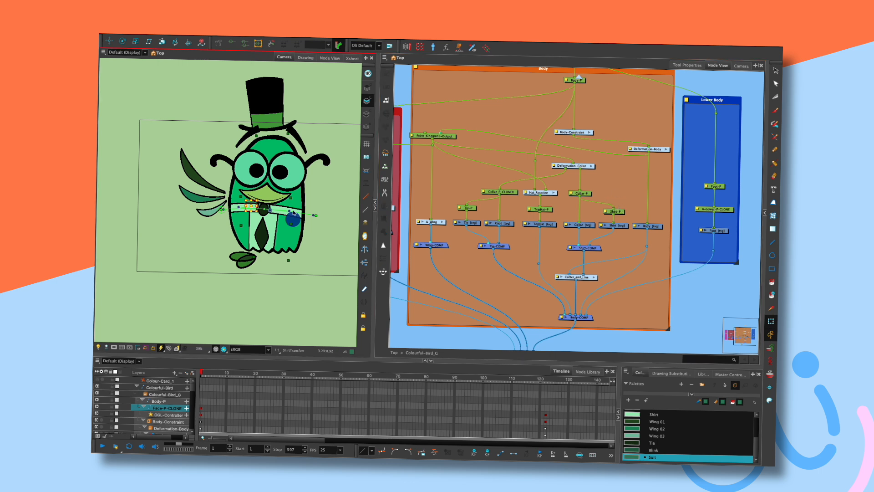
left_click_drag(296, 221, 281, 215)
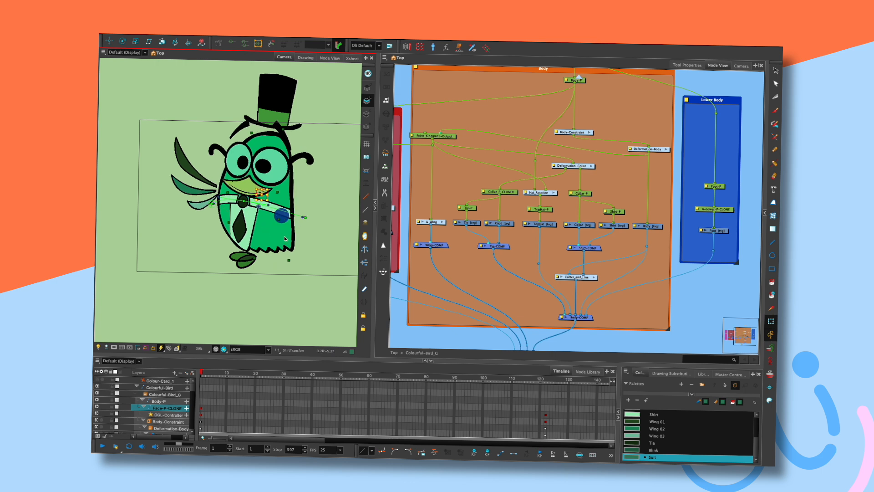
Add a Weighted-Deform node inside Deformation-Collar, feed it from Offset and Curve_1, and connect it to a new Multi-Port-Out port
left_click(592, 166)
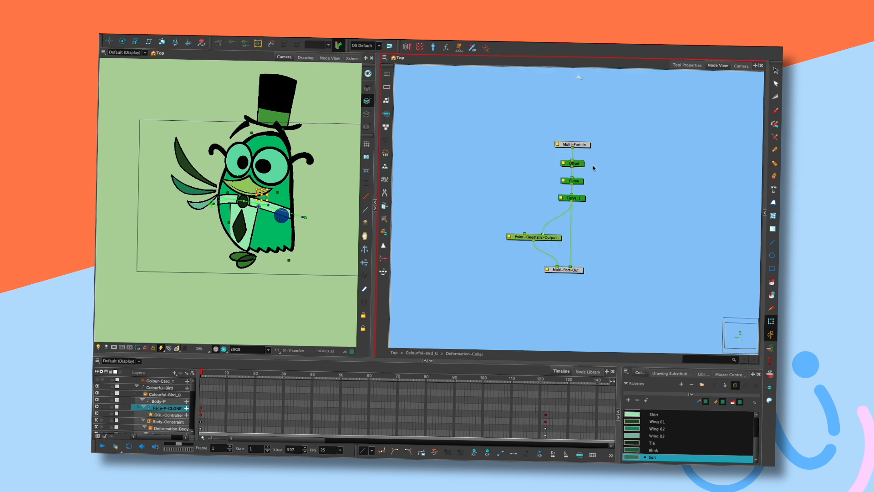
left_click(580, 77)
left_click(595, 214)
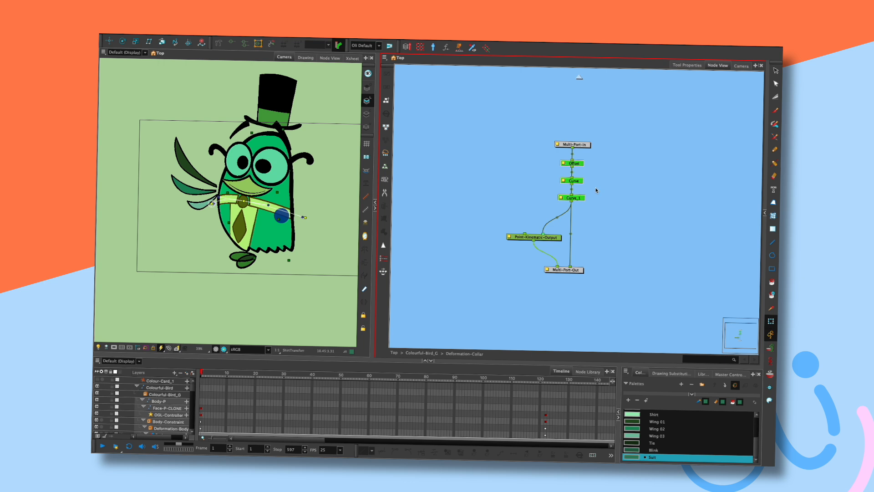
key("Tab")
type("wei")
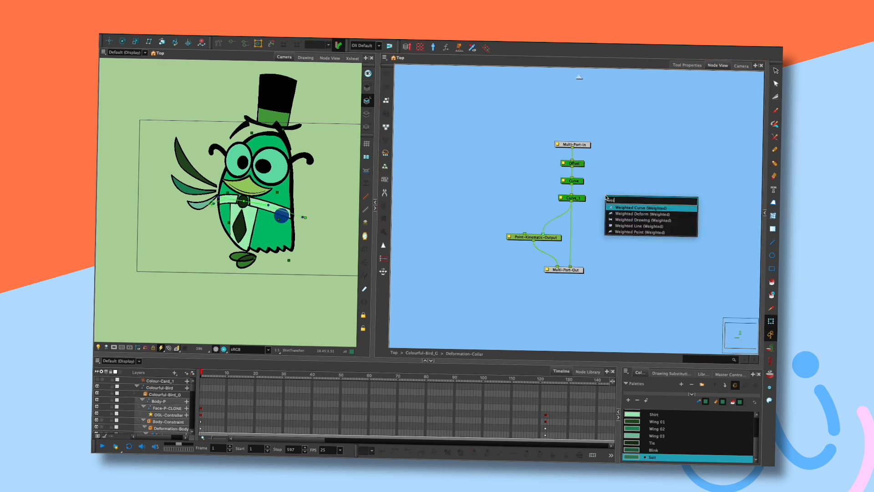
key("Down")
key("Return")
left_click_drag(572, 167, 627, 233)
left_click_drag(570, 201, 575, 269)
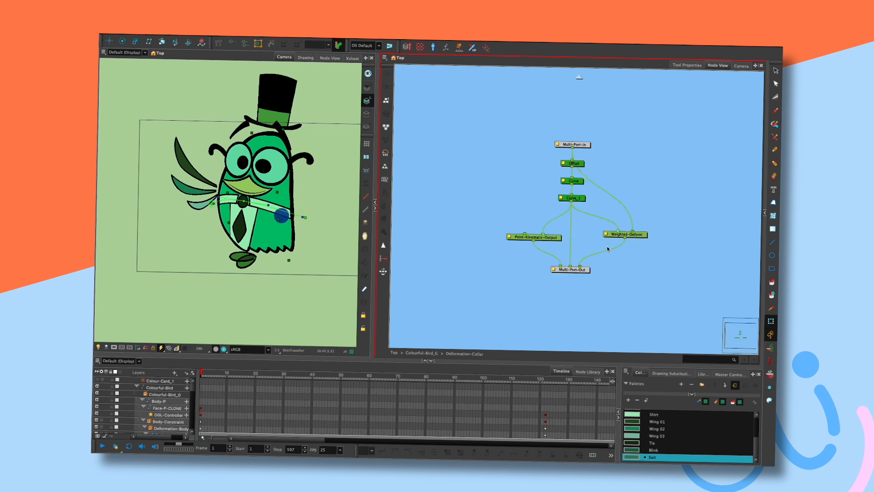
Connect Shirt-P to the new output of Deformation-Collar and test the shirt with the face controller
left_click(580, 77)
left_click_drag(623, 225, 592, 255)
mouse_move(286, 219)
left_mouse_down()
mouse_move(291, 208)
mouse_move(273, 237)
mouse_move(283, 219)
mouse_move(300, 226)
mouse_move(291, 221)
left_mouse_up()
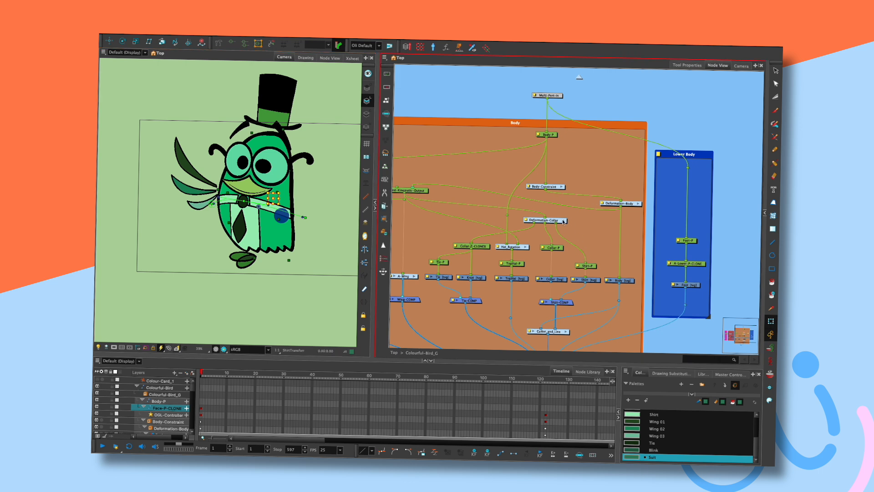
Add a Peg inside Deformation-Collar and connect it between Offset and a new input of Weighted-Deform
left_click(563, 220)
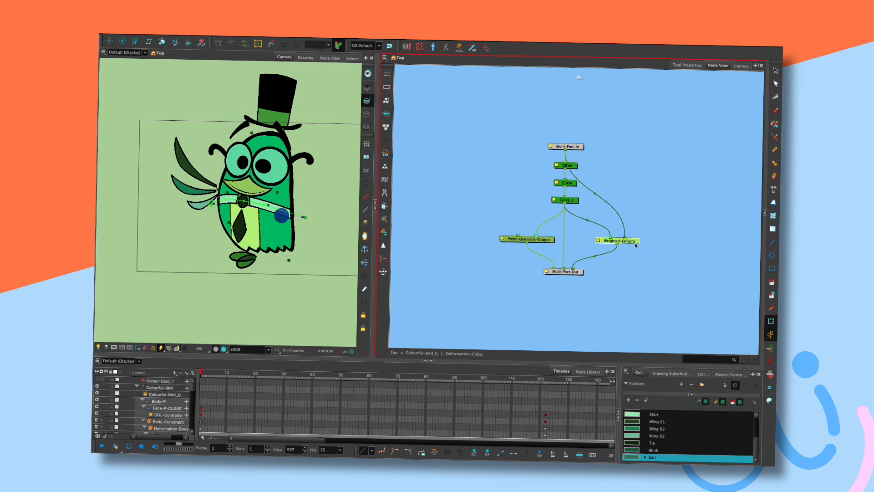
key("Tab")
type("peg")
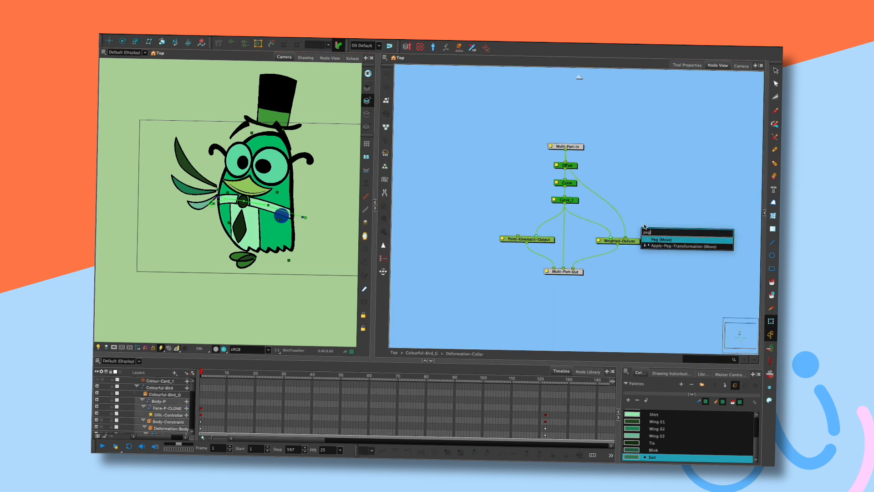
left_click(670, 238)
left_click_drag(660, 224, 613, 216)
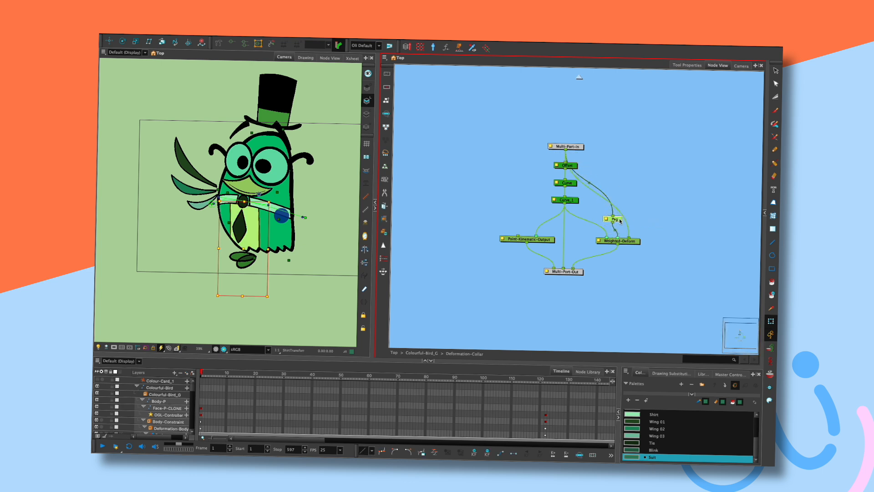
Place the new Peg's pivot near the shirt's lower edge and check the shirt with the face controller
key("alt+3")
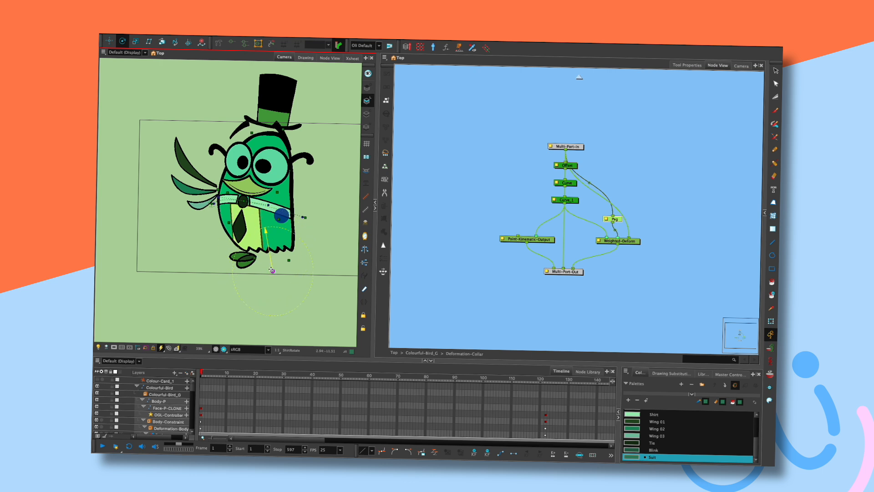
key("shift+t")
left_click(298, 237)
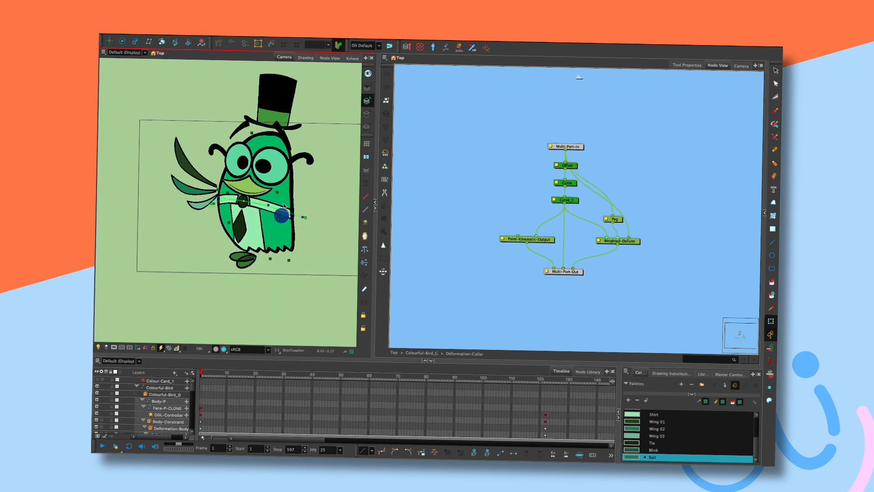
mouse_move(283, 220)
left_mouse_down()
mouse_move(301, 222)
mouse_move(303, 232)
mouse_move(255, 219)
mouse_move(291, 201)
mouse_move(277, 217)
mouse_move(293, 196)
mouse_move(273, 218)
mouse_move(282, 201)
mouse_move(302, 218)
mouse_move(284, 199)
mouse_move(288, 233)
mouse_move(290, 201)
mouse_move(274, 215)
mouse_move(301, 196)
mouse_move(282, 209)
mouse_move(274, 238)
mouse_move(305, 216)
mouse_move(291, 220)
mouse_move(281, 197)
mouse_move(288, 220)
mouse_move(308, 221)
left_mouse_up()
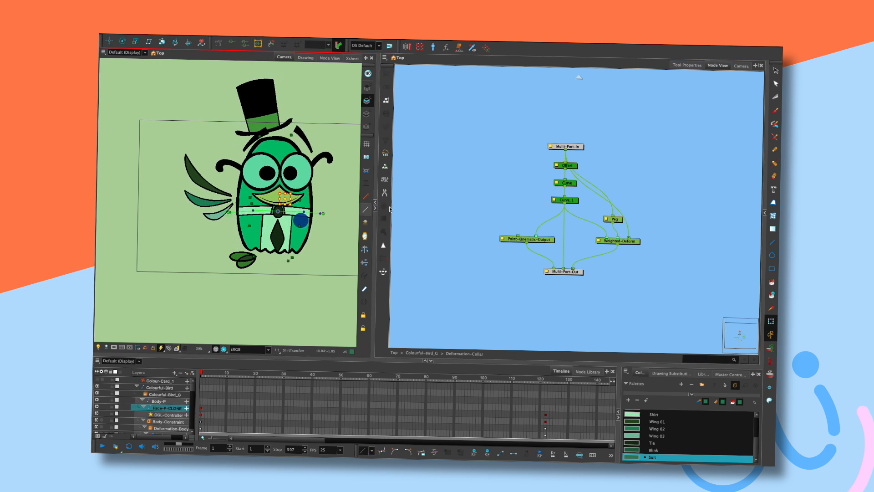
left_click(618, 219)
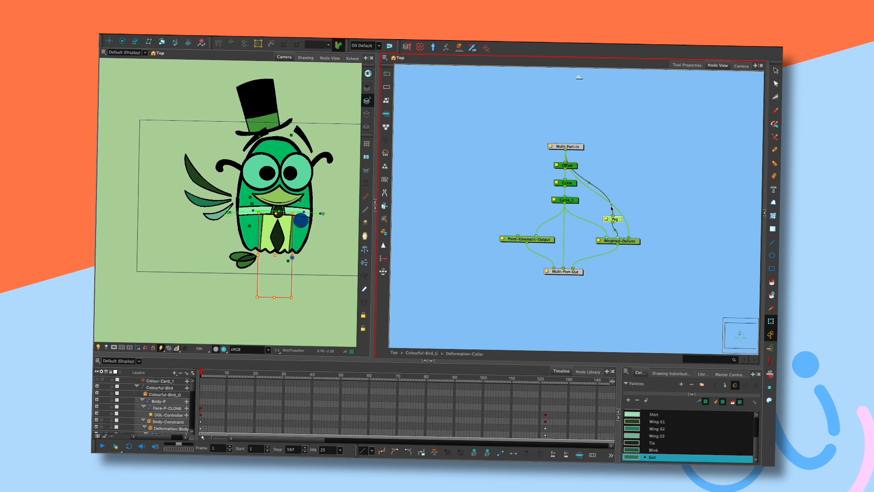
Move Multi-Port-In aside, feed Peg from a new port and Weighted-Deform from the original port, and test with the face controller
left_click_drag(612, 211, 613, 215)
left_click_drag(575, 168, 636, 149)
left_click(624, 208)
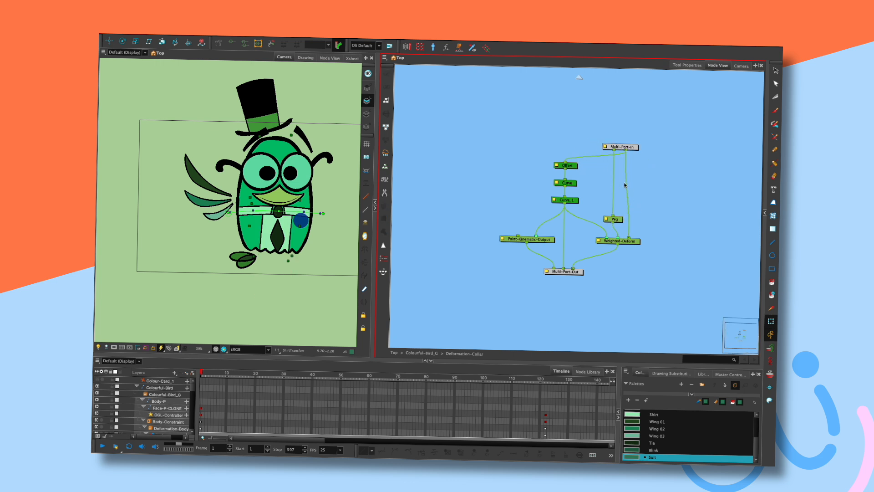
mouse_move(300, 220)
left_mouse_down()
mouse_move(279, 220)
mouse_move(301, 215)
left_mouse_up()
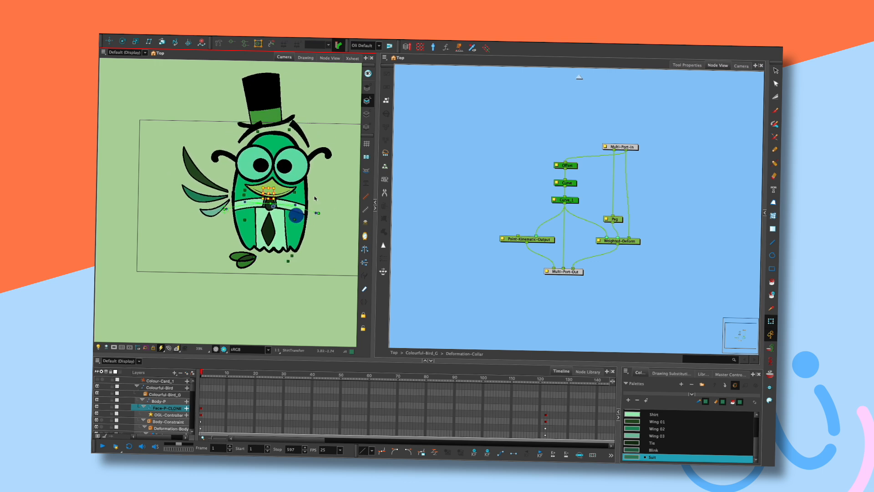
key("ctrl+z")
Centre the Peg's pivot beneath the shirt's lower edge and check the shirt with the face controller
left_click(615, 219)
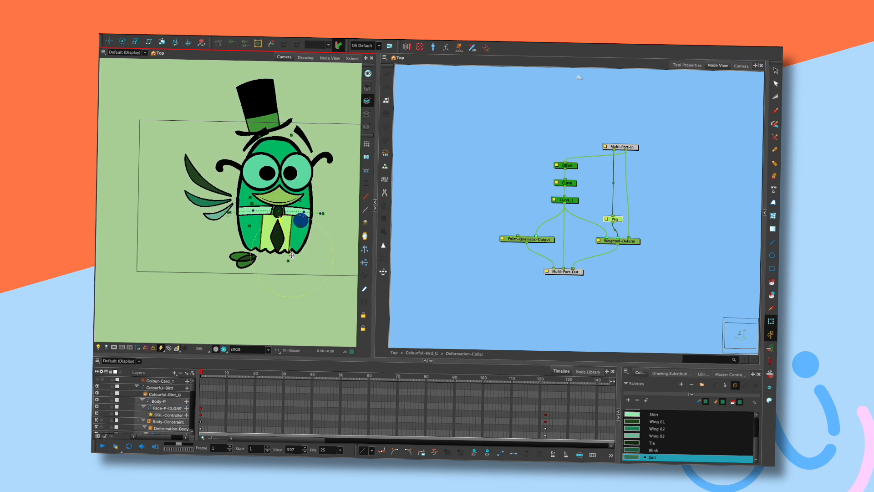
key("alt+3")
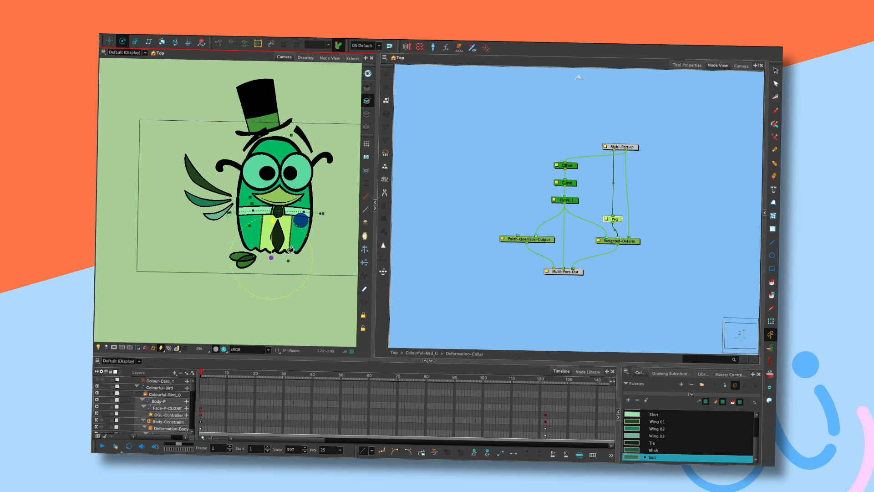
key("shift+t")
left_click(658, 156)
mouse_move(304, 221)
left_mouse_down()
mouse_move(316, 207)
mouse_move(273, 211)
mouse_move(301, 220)
left_mouse_up()
Connect Body-P to the new input of Deformation-Collar and test how the shirt follows the face controller
left_click(579, 77)
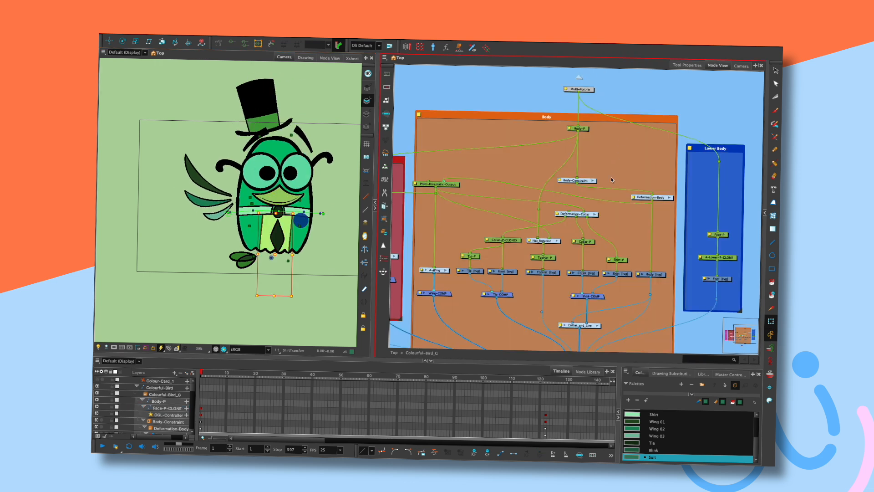
left_click_drag(612, 180, 575, 207)
left_click_drag(550, 154, 539, 234)
left_click_drag(549, 153, 540, 233)
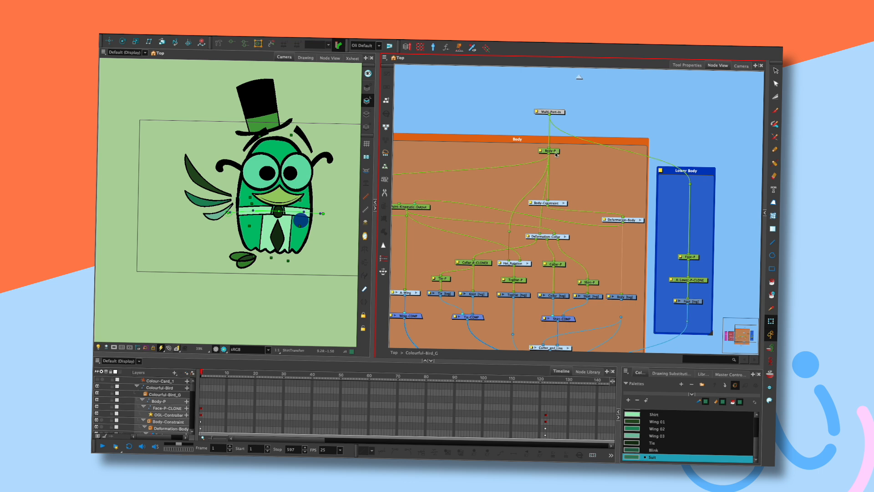
left_click(315, 219)
mouse_move(314, 218)
left_mouse_down()
mouse_move(347, 198)
mouse_move(301, 209)
mouse_move(299, 219)
mouse_move(296, 205)
mouse_move(283, 210)
mouse_move(292, 228)
mouse_move(298, 223)
mouse_move(287, 217)
mouse_move(313, 215)
mouse_move(294, 230)
mouse_move(296, 218)
mouse_move(277, 212)
mouse_move(284, 220)
mouse_move(294, 209)
mouse_move(281, 214)
left_mouse_up()
key("ctrl+z")
left_click(611, 122)
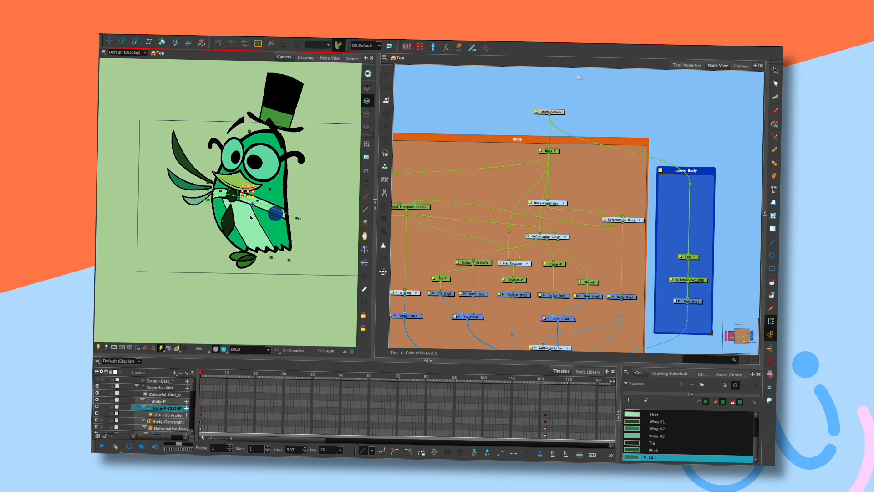
Duplicate Peg inside Deformation-Collar, connect the copy between Multi-Port-In and Weighted-Deform, and place its pivot near the tie's tip
left_click_drag(583, 250, 572, 241)
left_click(556, 231)
left_click_drag(618, 223, 585, 231)
left_click(585, 231)
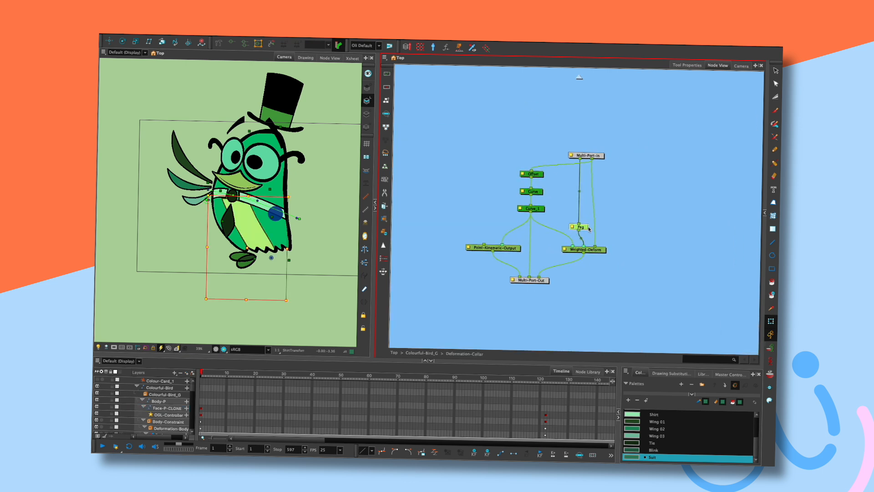
left_click(582, 228)
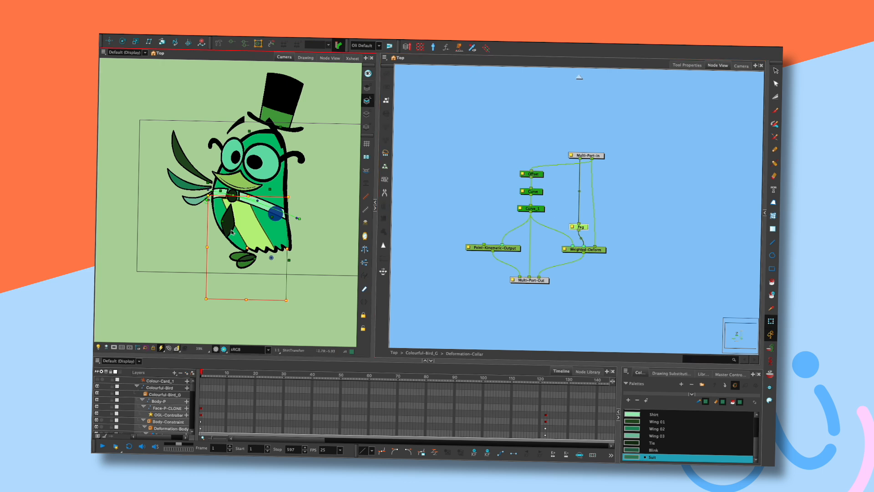
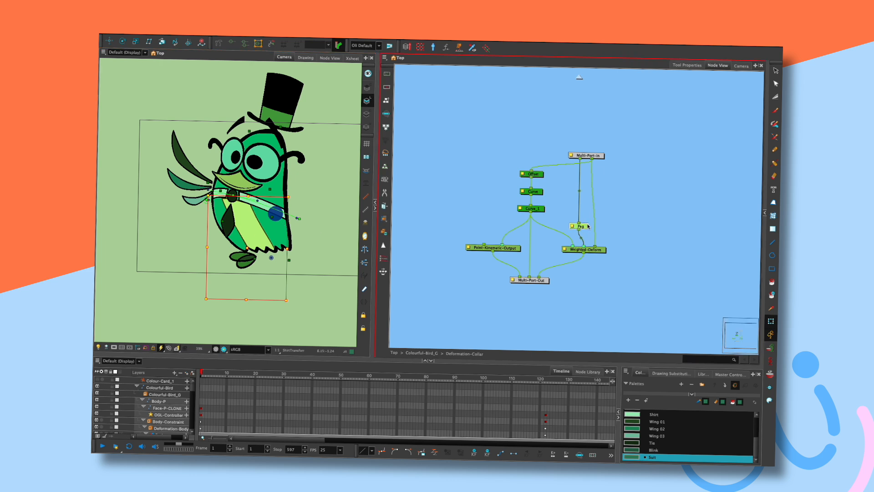
key("super+v")
left_click_drag(605, 211, 566, 214)
left_click_drag(580, 160, 571, 246)
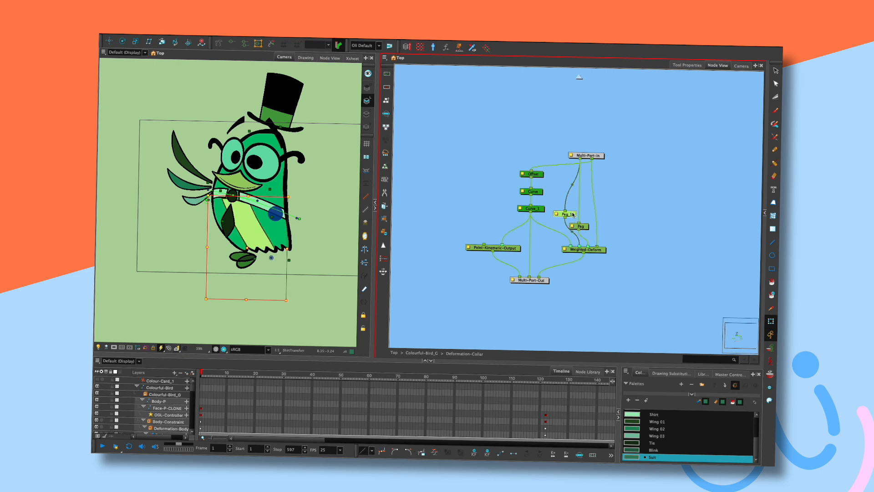
key("alt+3")
left_click_drag(271, 257, 220, 234)
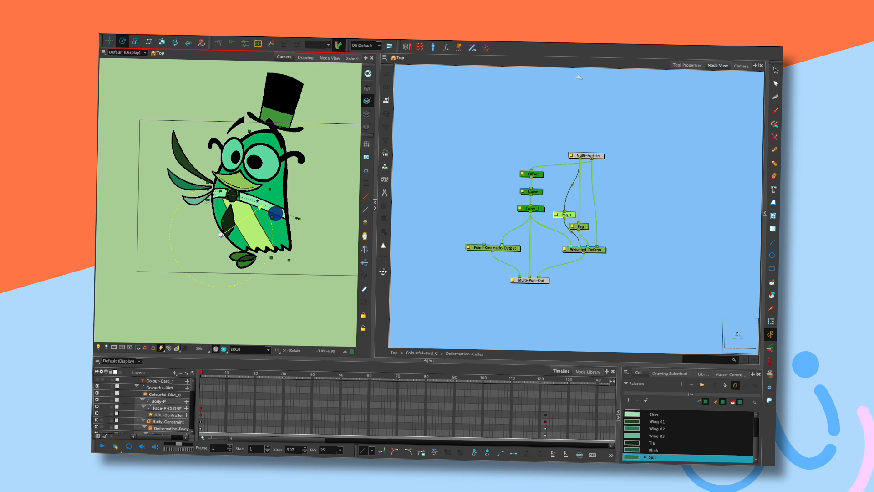
Try adding a third Peg from Multi-Port-In to Weighted-Deform with its pivot on the shirt's opposite side, and delete it again
left_click(571, 217)
key("ctrl+p")
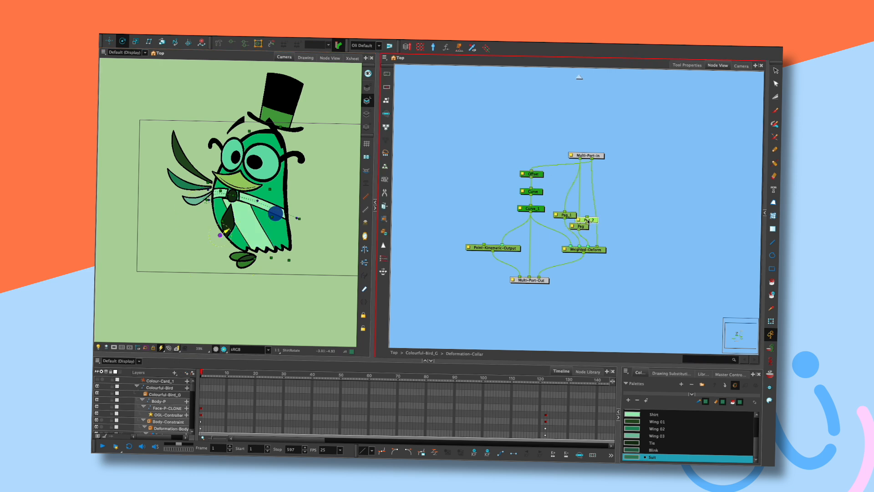
mouse_move(589, 221)
left_mouse_down()
mouse_move(592, 247)
mouse_move(594, 215)
left_mouse_up()
left_click(337, 200)
left_click_drag(222, 235, 304, 230)
key("ctrl+z")
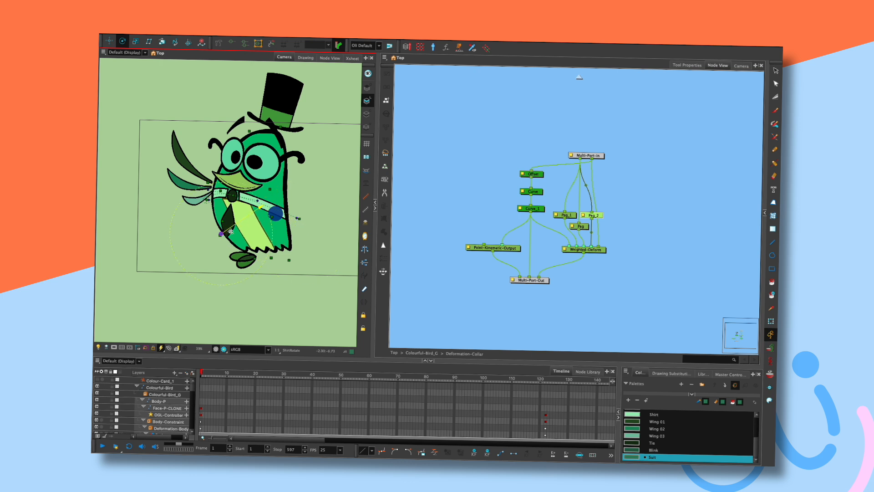
left_click(599, 218)
key("Delete")
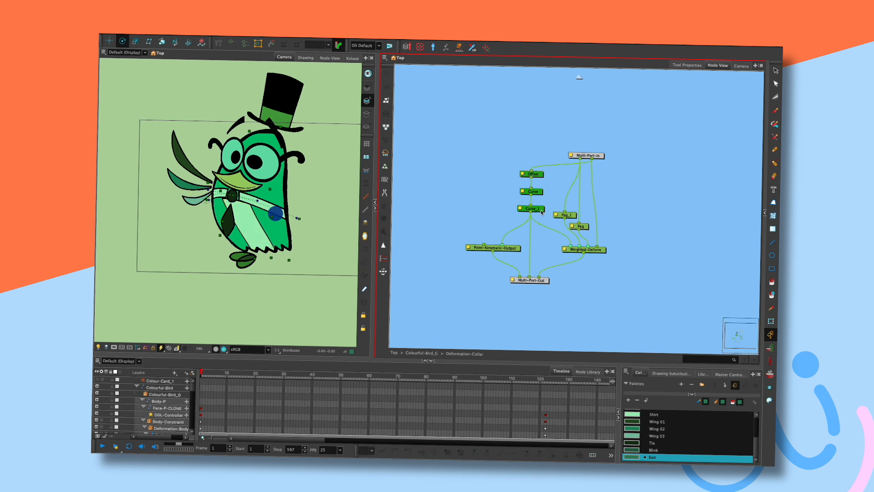
Feed Peg_1 from Curve instead of Multi-Port-In and test the shirt with the face controller
left_click(539, 190)
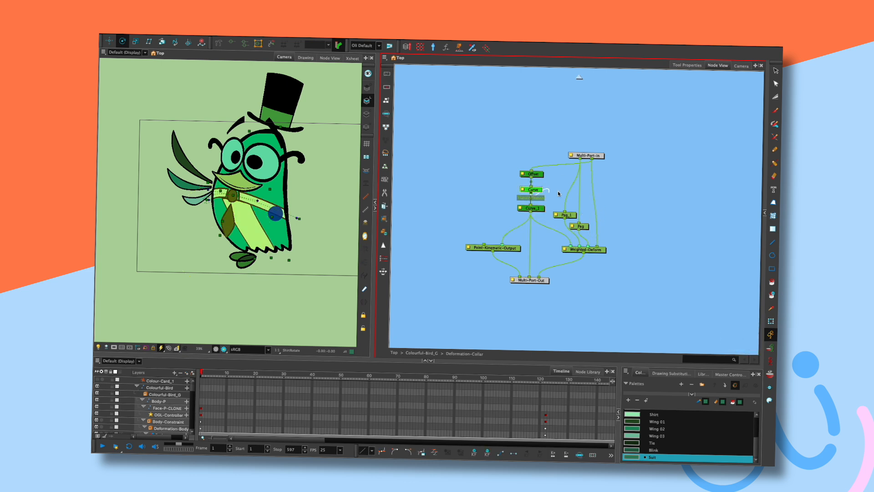
left_click_drag(569, 206, 570, 208)
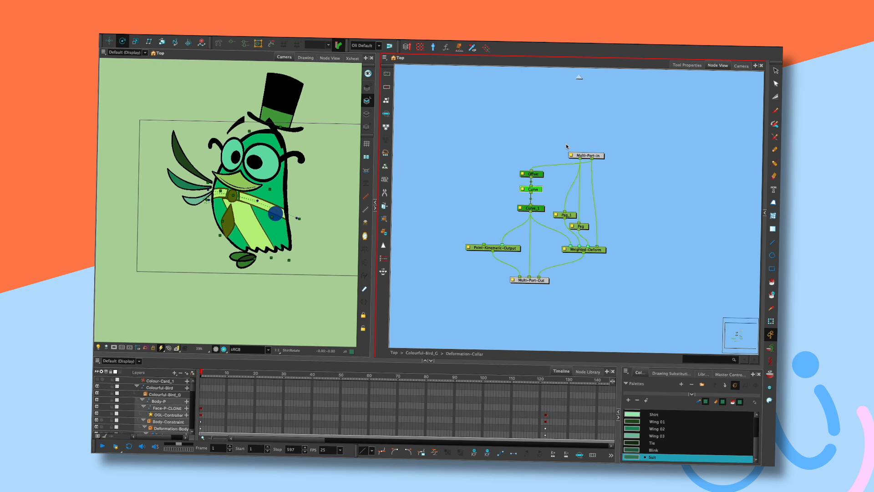
left_click_drag(531, 194, 566, 214)
left_click(559, 189)
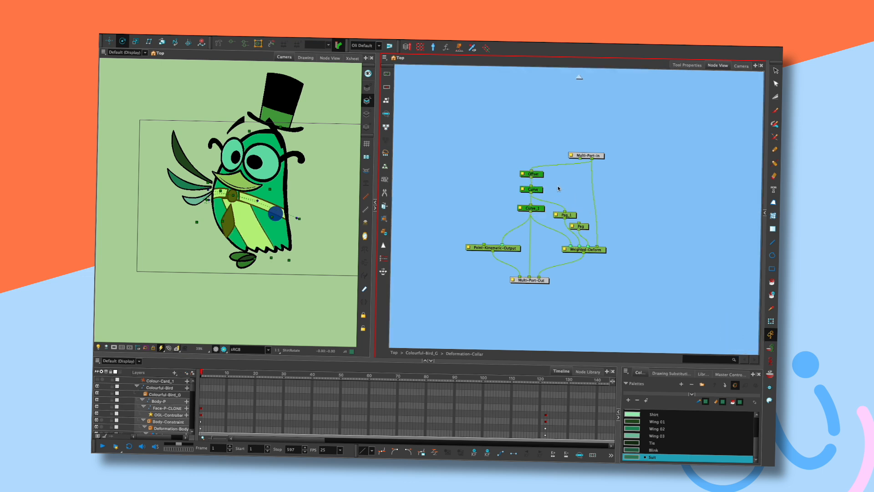
key("shift+t")
left_click(279, 215)
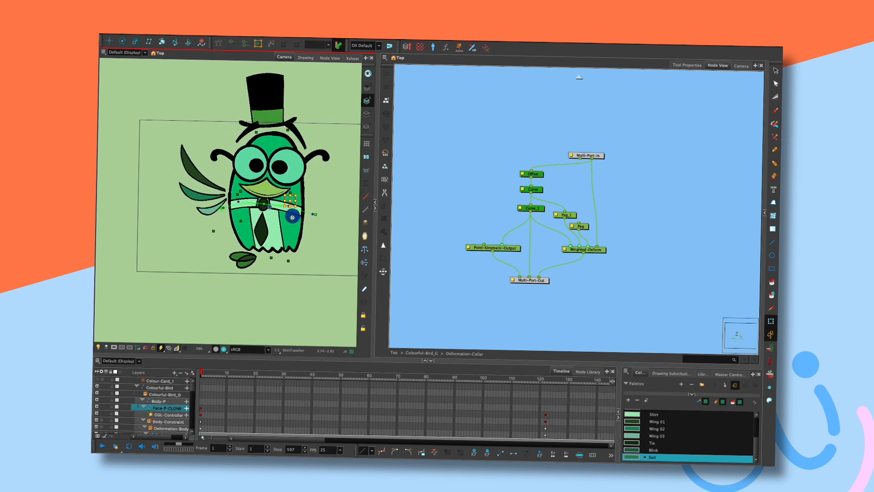
left_click(538, 191)
left_click(263, 206)
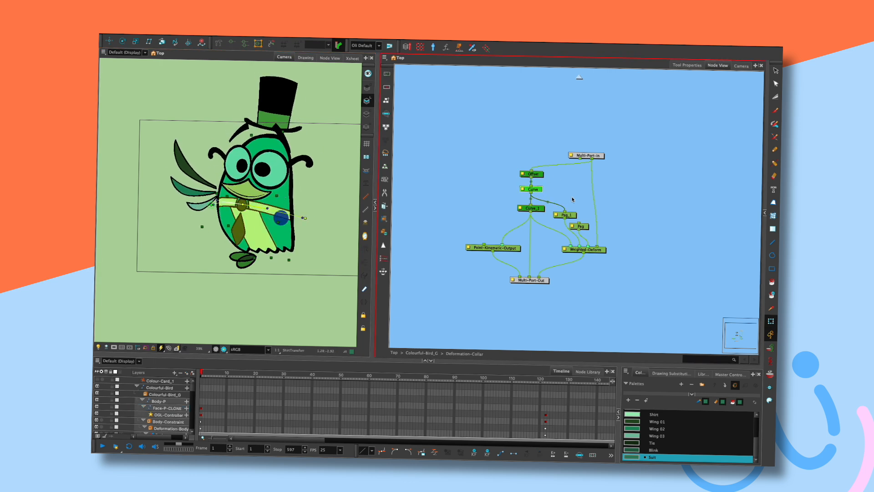
Reposition Peg_1's pivot on the tie and reconnect Peg to Multi-Port-In, checking with the face controller
left_click(573, 216)
key("alt+3")
left_click(208, 217)
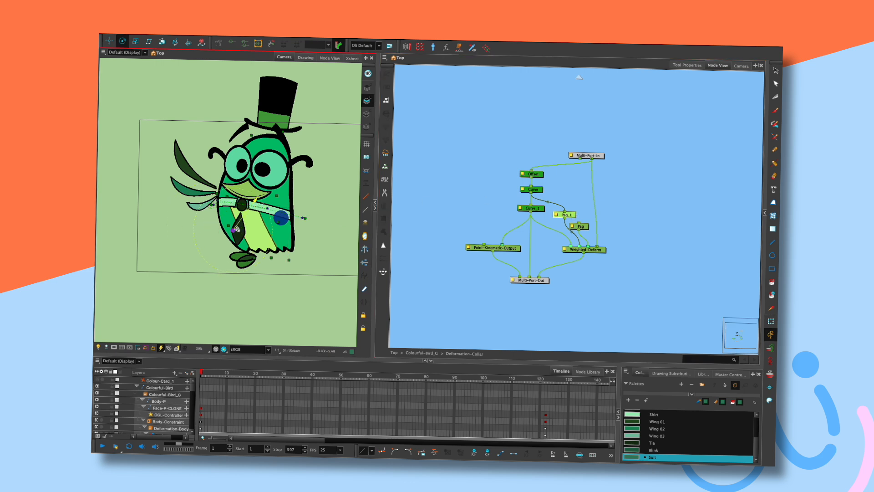
left_click_drag(244, 251, 244, 223)
left_click_drag(588, 227, 580, 159)
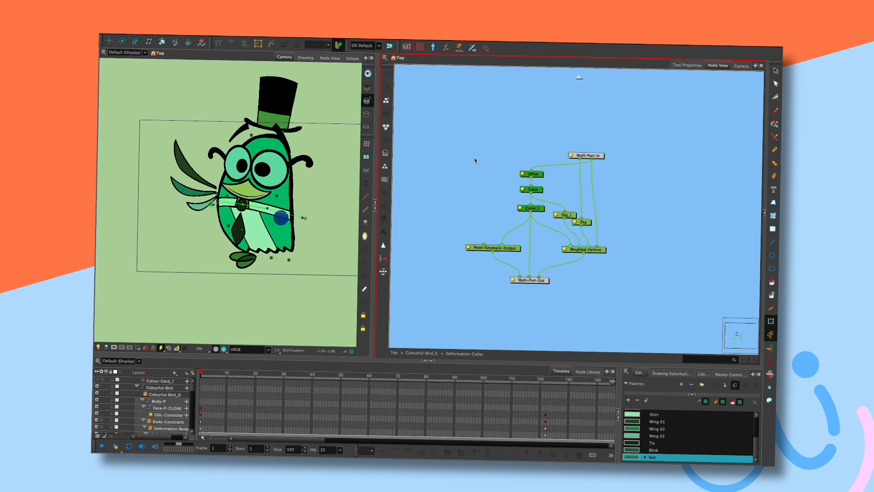
mouse_move(286, 223)
left_mouse_down()
mouse_move(298, 224)
mouse_move(309, 201)
mouse_move(278, 217)
left_mouse_up()
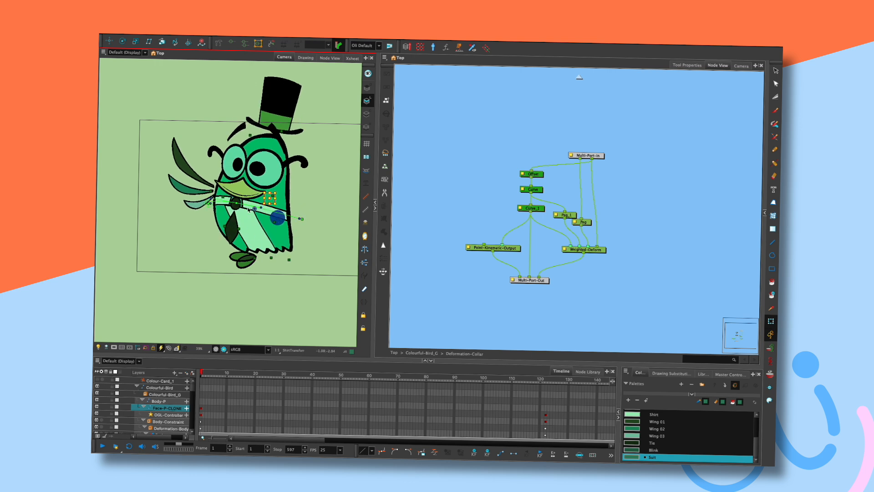
Try feeding Peg from Curve and move the face controller to check the shirt
left_click(584, 222)
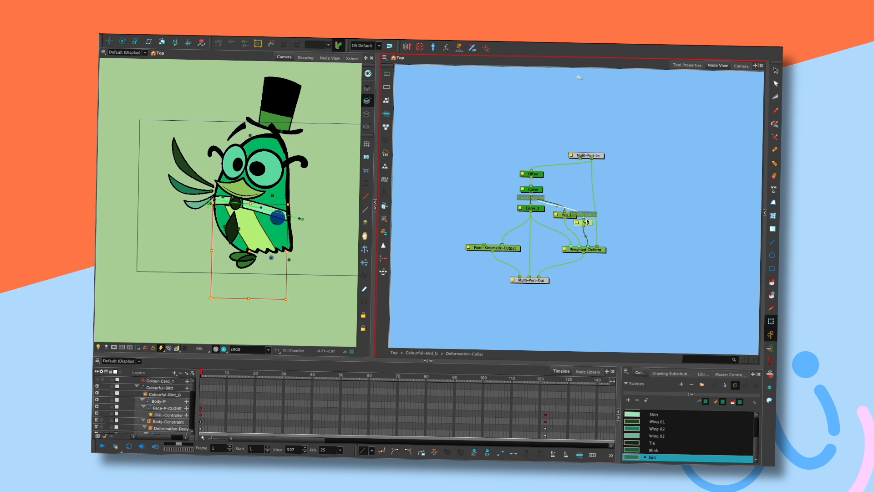
left_click_drag(591, 223, 592, 223)
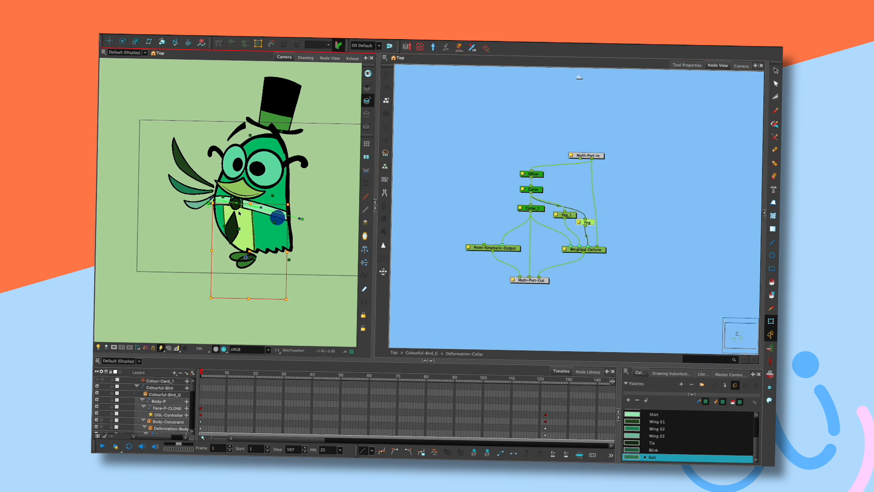
left_click(593, 211)
left_click(586, 221)
left_click(599, 180)
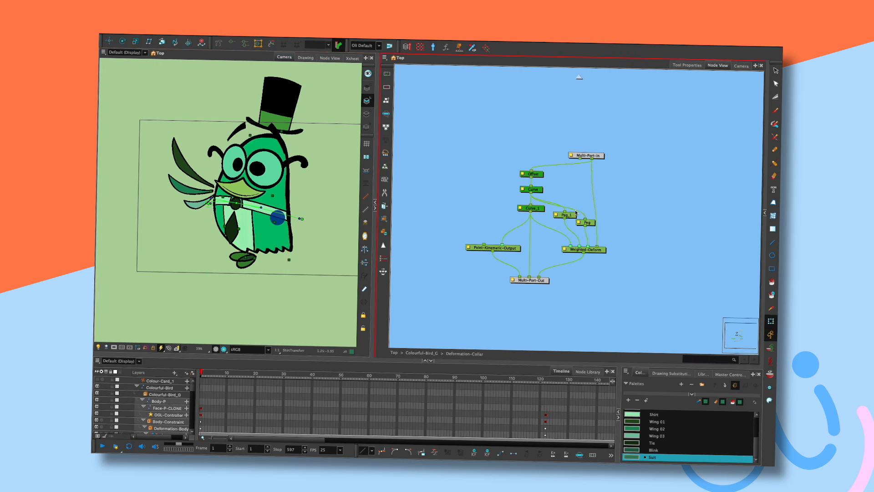
mouse_move(281, 218)
left_mouse_down()
mouse_move(255, 201)
mouse_move(296, 198)
mouse_move(309, 215)
mouse_move(276, 230)
mouse_move(295, 200)
mouse_move(295, 225)
mouse_move(291, 215)
left_mouse_up()
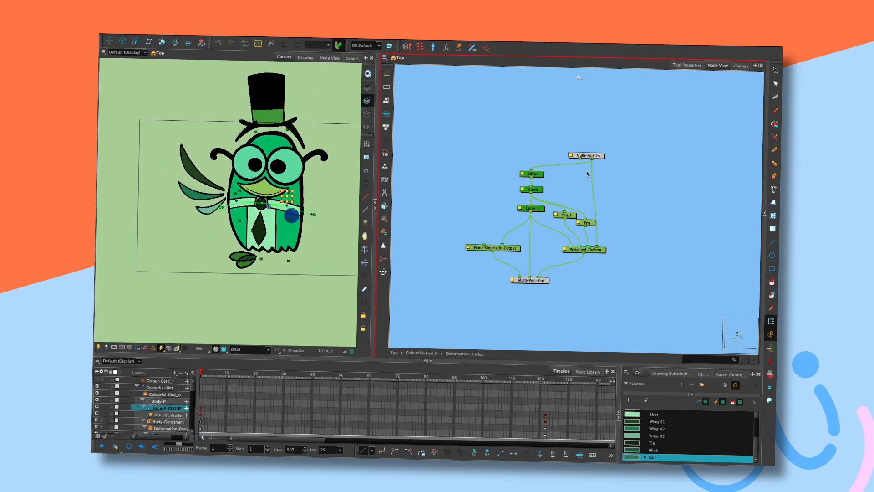
Reconnect Peg to Multi-Port-In and delete Peg_1
left_click_drag(581, 159, 585, 219)
left_click(573, 214)
key("alt+3")
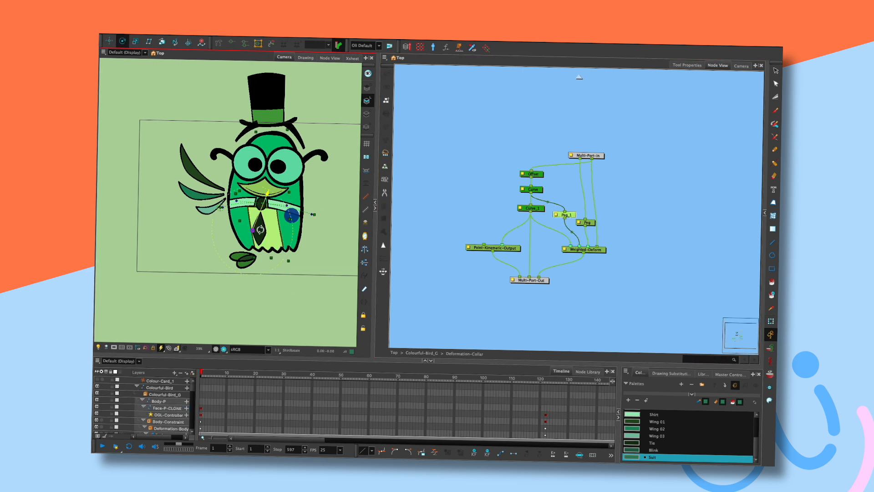
mouse_move(265, 229)
left_mouse_down()
mouse_move(265, 205)
mouse_move(263, 228)
left_mouse_up()
left_click_drag(568, 216, 577, 235)
key("Delete")
Test the shirt with only the lower Peg by moving the face controller
left_click(592, 223)
mouse_move(296, 217)
left_mouse_down()
mouse_move(279, 215)
mouse_move(316, 215)
mouse_move(305, 213)
left_mouse_up()
left_click(544, 210)
left_click(541, 211)
Try connecting Curve to Peg and undo the change
left_click(591, 224)
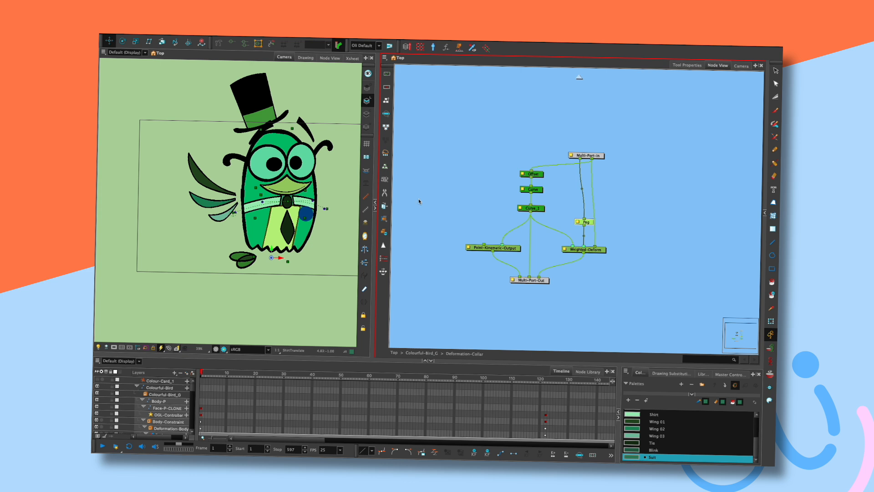
left_click_drag(531, 193, 574, 229)
key("ctrl+z")
left_click(497, 169)
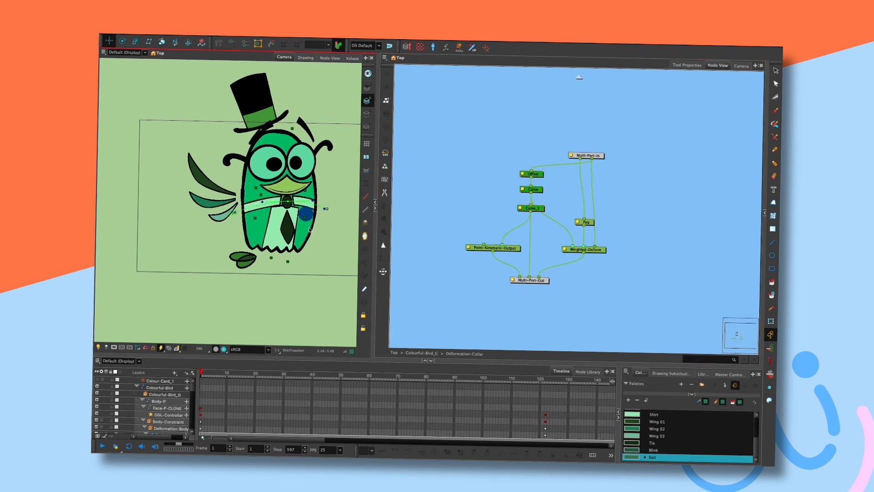
Move the face controller across its range to check the shirt's deformation
key("shift+t")
mouse_move(307, 216)
left_mouse_down()
mouse_move(281, 216)
mouse_move(315, 208)
mouse_move(295, 218)
mouse_move(272, 211)
mouse_move(318, 205)
mouse_move(311, 218)
mouse_move(225, 190)
left_mouse_up()
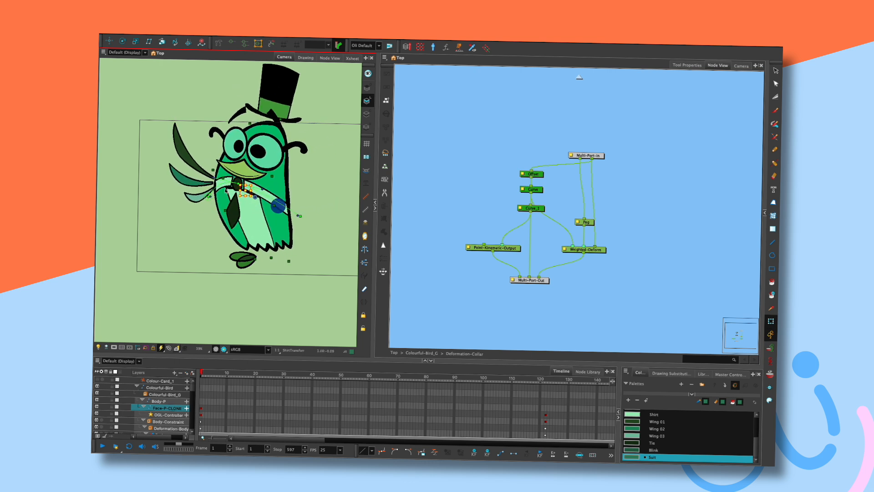
mouse_move(282, 206)
left_mouse_down()
mouse_move(274, 201)
mouse_move(292, 244)
mouse_move(275, 227)
mouse_move(274, 202)
mouse_move(293, 199)
mouse_move(304, 222)
mouse_move(289, 214)
left_mouse_up()
Add a Peg between Curve and Weighted-Deform, and space out Weighted-Deform and Multi-Port-In
left_click(567, 223)
key("Tab")
type("peg")
key("Return")
left_click_drag(628, 214, 558, 221)
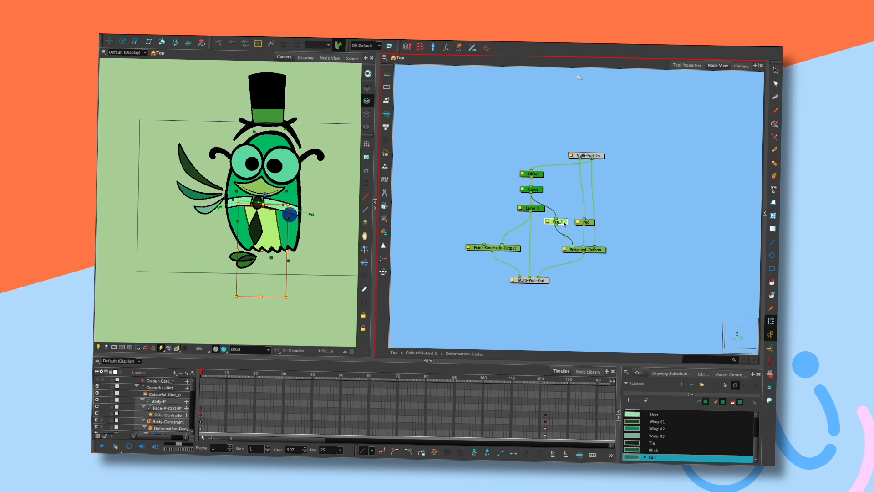
left_click_drag(564, 221, 562, 221)
left_click_drag(604, 251, 613, 259)
left_click_drag(592, 155, 609, 151)
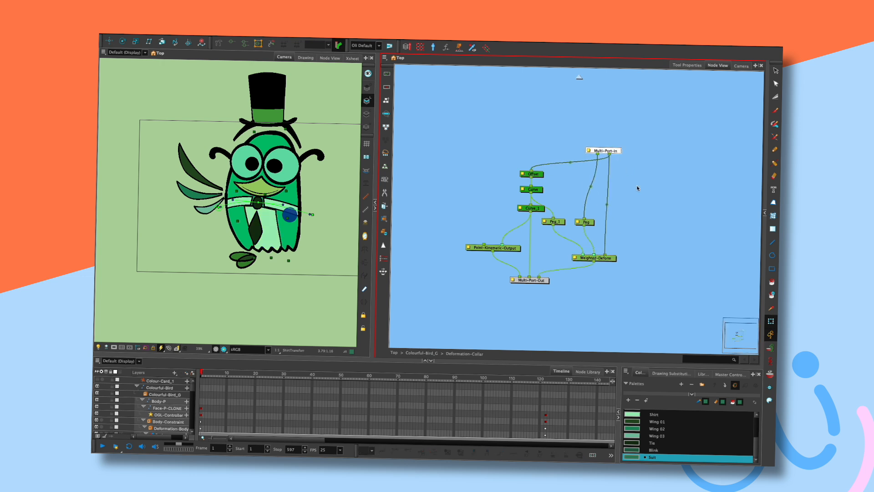
Add another Peg between Peg_1 and Weighted-Deform and place its pivot in the middle of the shirt
left_click(559, 222)
key("ctrl+p")
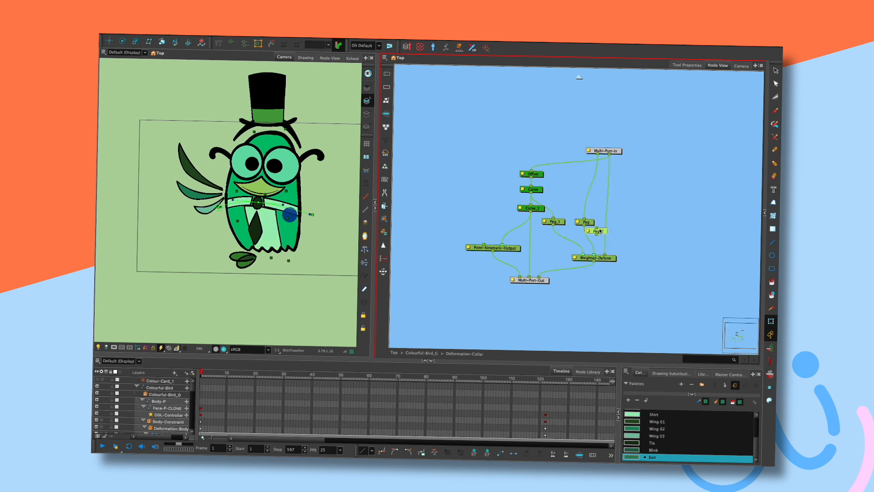
left_click_drag(582, 240, 591, 235)
key("alt+3")
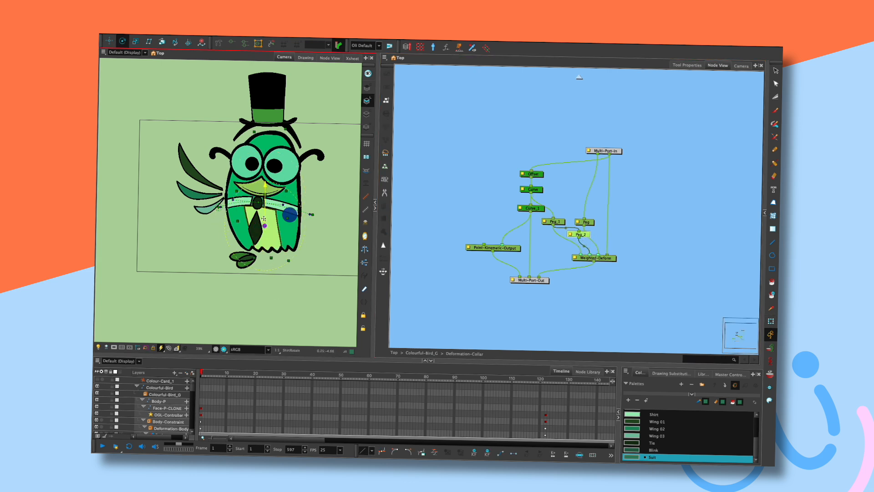
Move the face controller to test the shirt's deformation and compare the pivots of Peg, Peg_1 and Peg_2
key("shift+t")
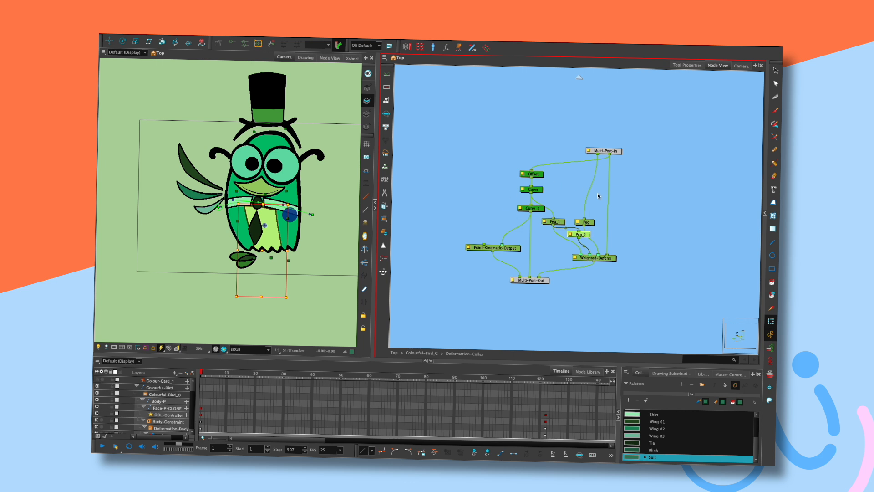
left_click(597, 195)
left_click(294, 218)
key("alt+2")
left_click_drag(293, 217, 280, 218)
left_click(587, 235)
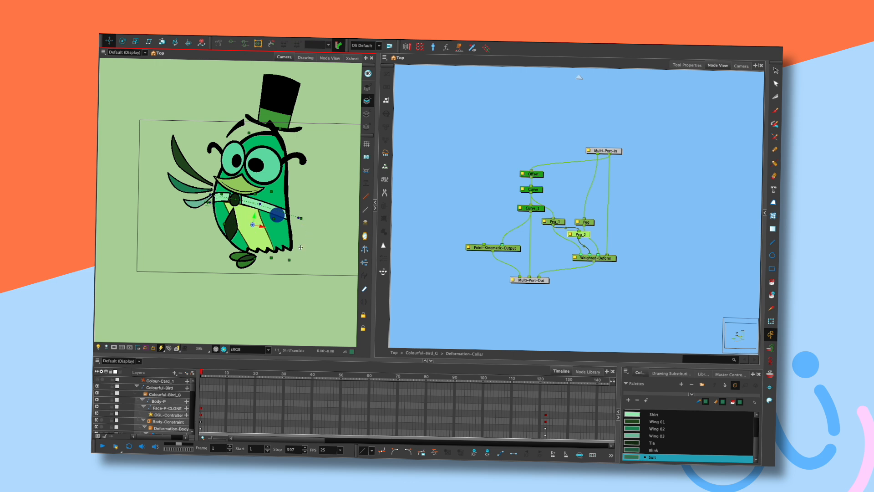
left_click(585, 222)
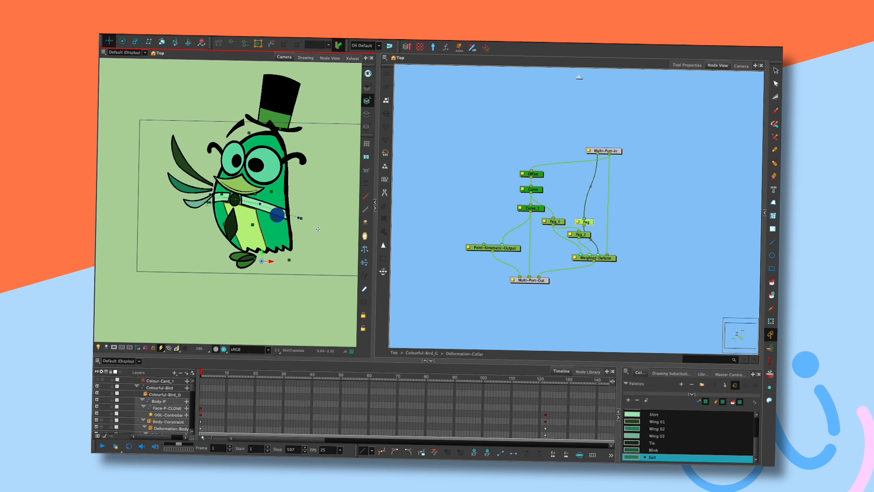
left_click(552, 221)
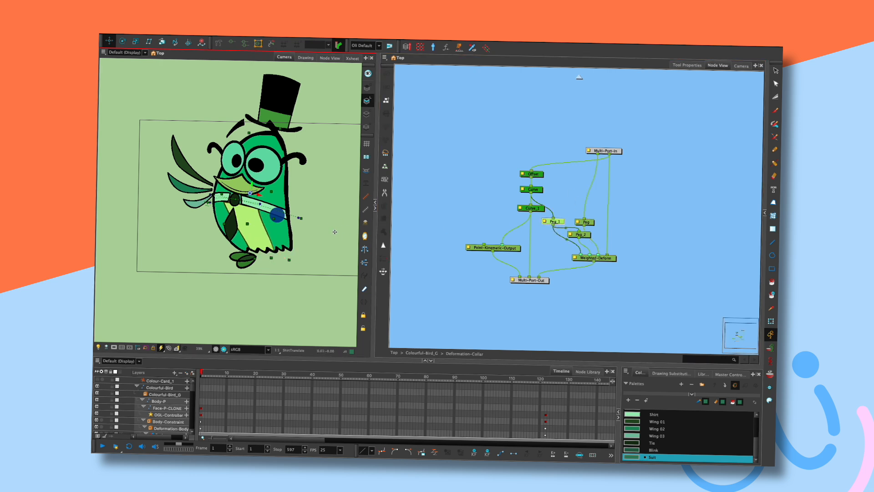
left_click(582, 235)
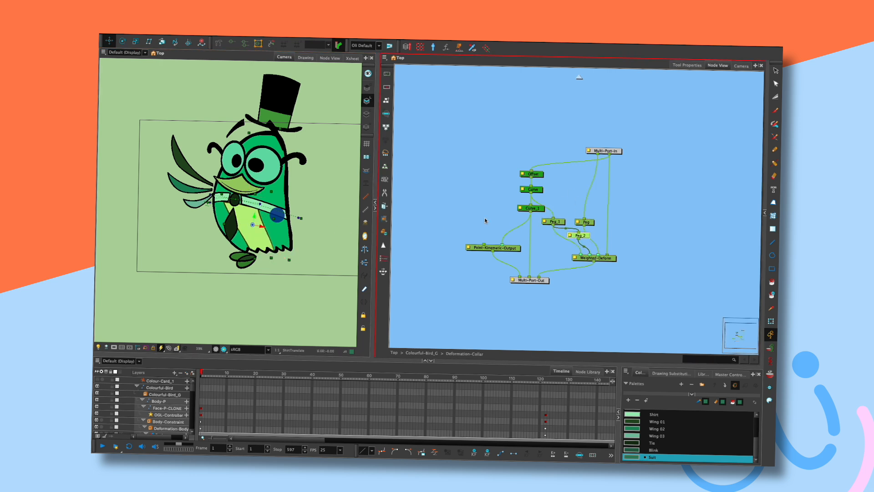
Delete the two extra pegs, Peg_1 and Peg_2, that feed Weighted-Deform from Curve
left_click_drag(561, 210, 569, 240)
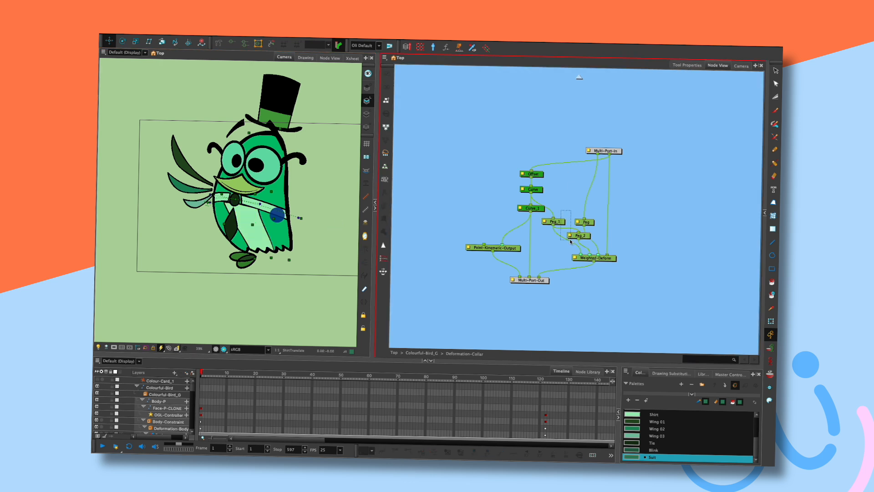
left_click_drag(571, 242, 571, 242)
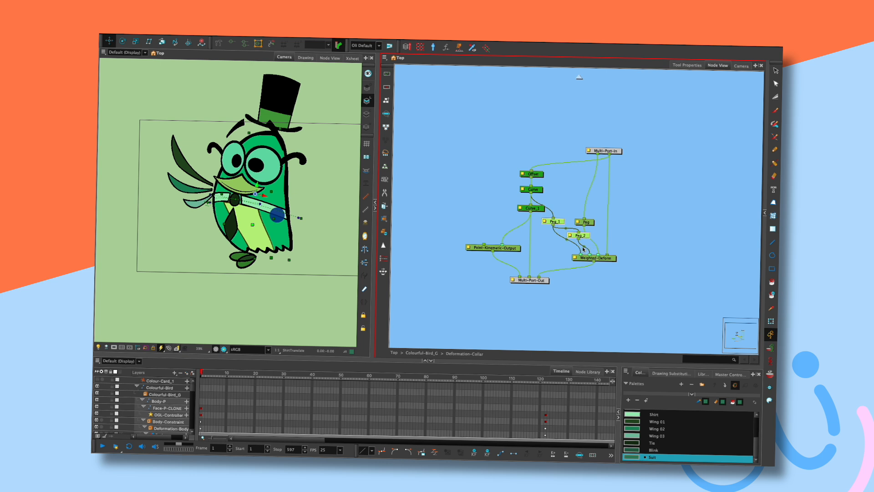
left_click(581, 252)
key("Delete")
key("Delete")
left_click_drag(555, 211, 596, 223)
left_click(539, 191)
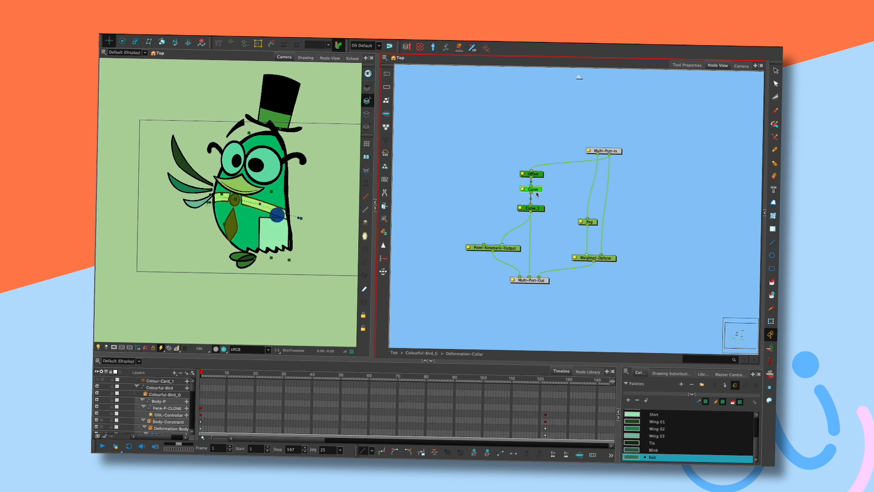
Add a Peg connected between Multi-Port-In's right port and Weighted-Deform, and test it with the face controller
left_click(619, 197)
key("Tab")
type("peg")
key("Return")
left_click_drag(630, 190, 562, 217)
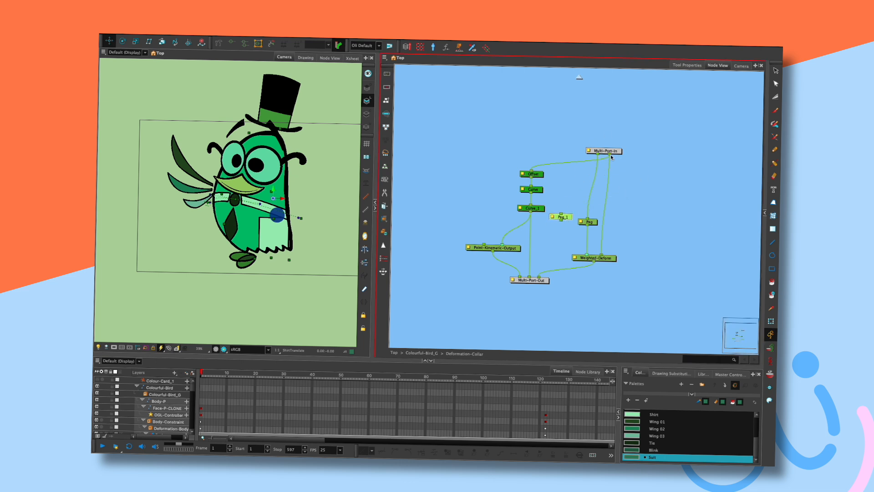
mouse_move(610, 154)
left_mouse_down()
mouse_move(561, 212)
mouse_move(580, 256)
left_mouse_up()
left_click_drag(572, 215, 569, 220)
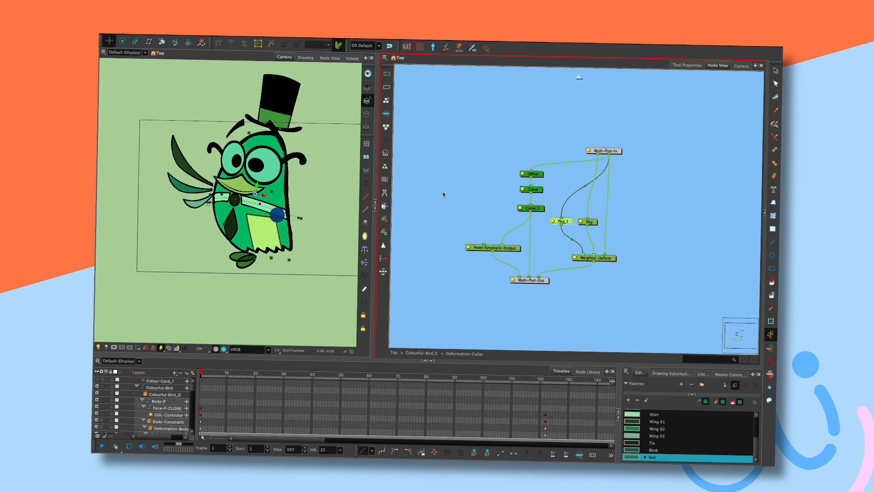
left_click_drag(281, 216, 302, 224)
left_click(324, 205)
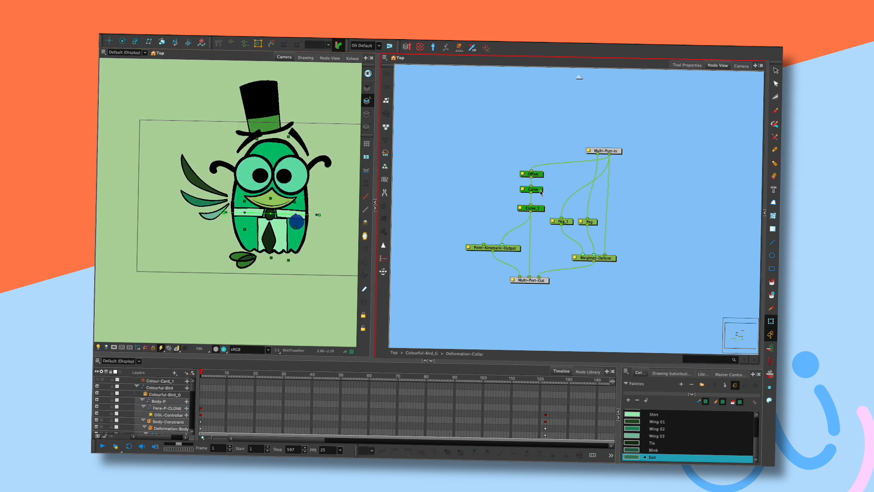
Link Peg_1's X position to the function driving Curve's X offset
left_click(524, 190)
left_click(571, 222)
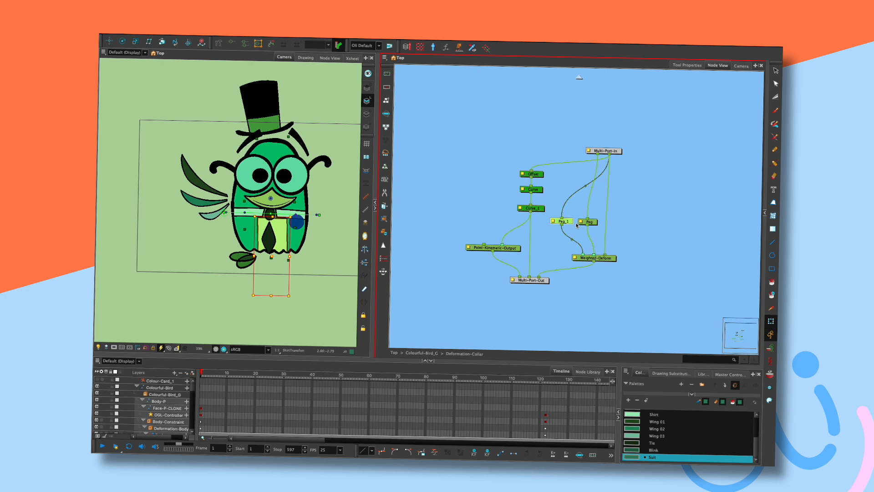
double_click(524, 190)
left_click_drag(536, 184, 417, 184)
left_click(414, 338)
left_click(435, 425)
double_click(558, 222)
left_click_drag(390, 187, 522, 191)
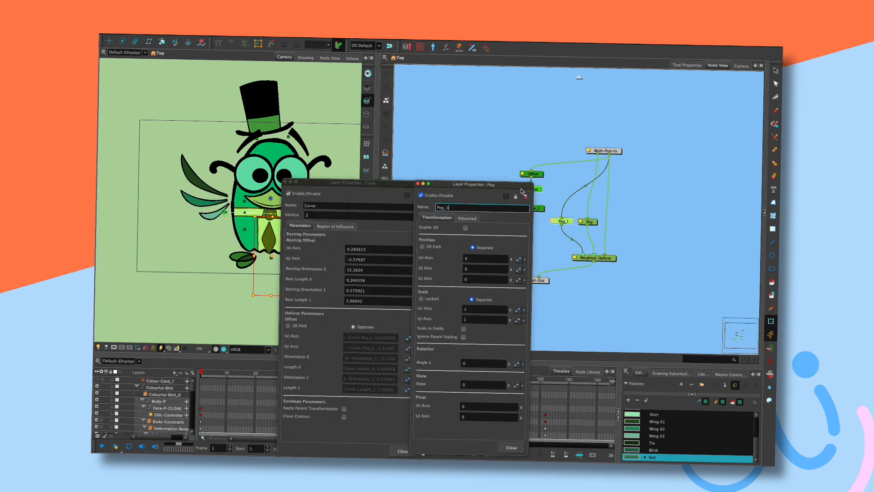
left_click(525, 259)
left_click(540, 351)
left_click_drag(473, 184, 545, 190)
Link Peg_1's Y position to the function driving Curve's Y offset and close both layer properties
left_click(415, 348)
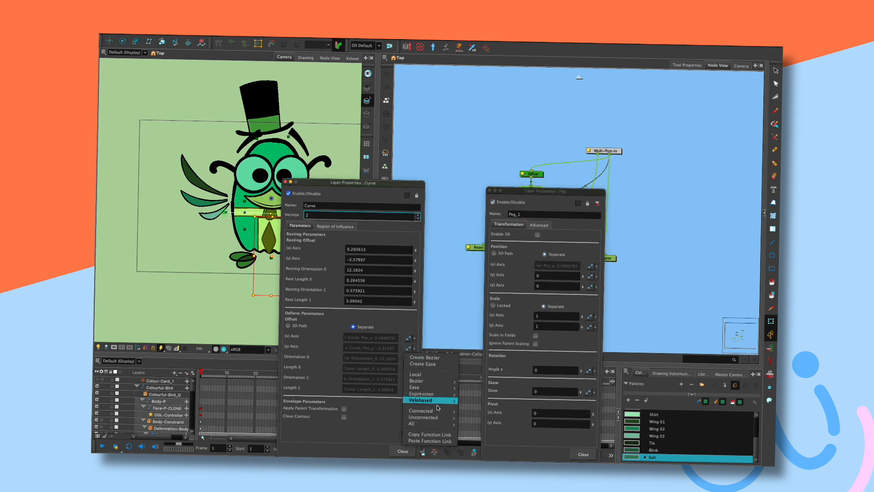
left_click(439, 435)
left_click(590, 275)
left_click(600, 367)
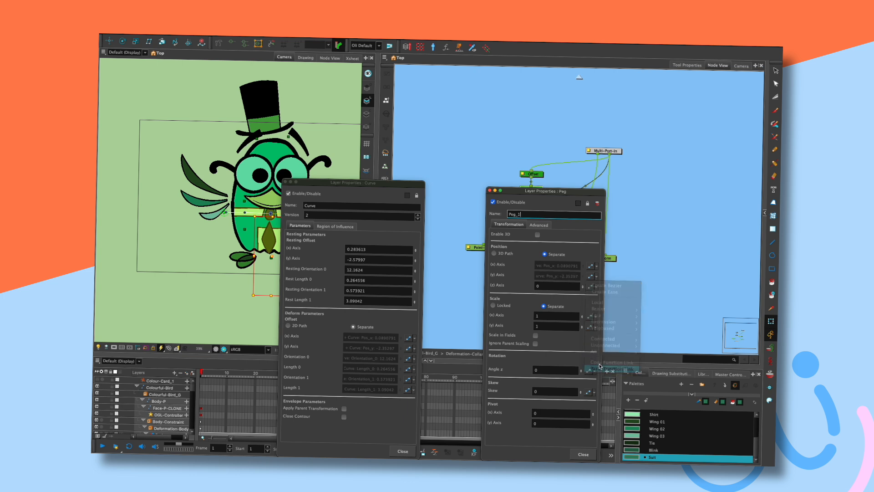
left_click(403, 450)
left_click(583, 454)
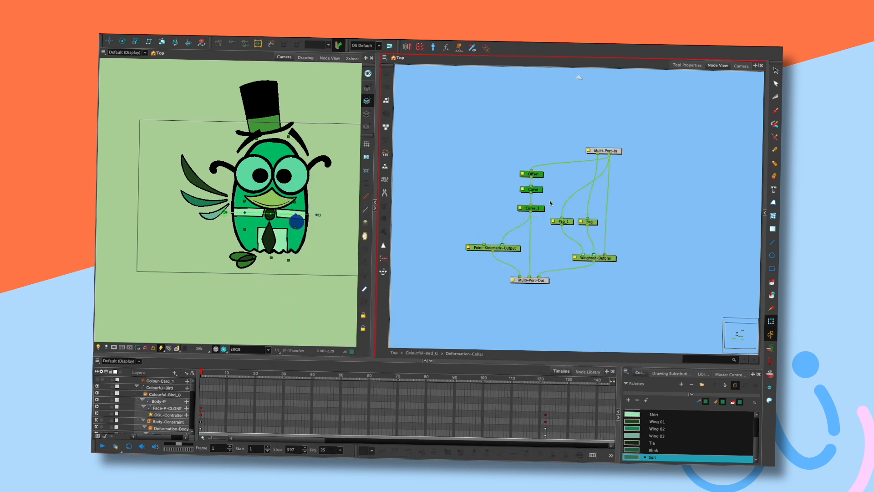
Check Peg_1's pivot on the shirt and test its motion with the face controller
left_click(563, 222)
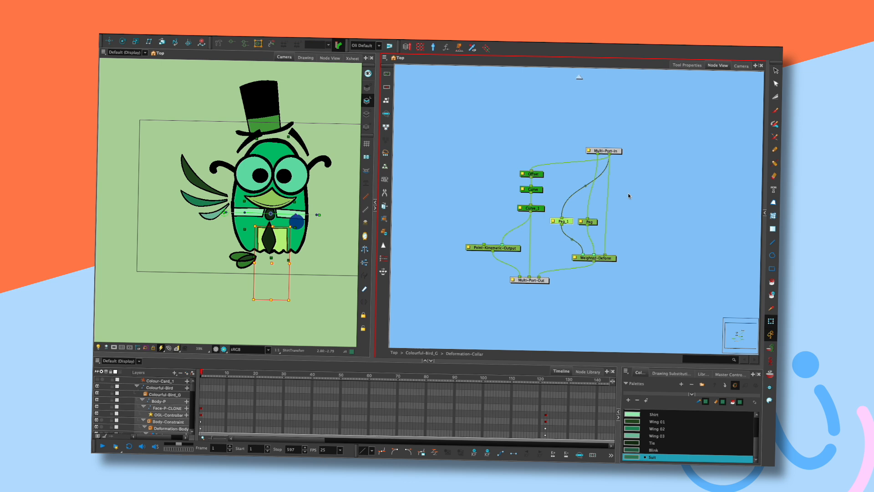
key("alt+3")
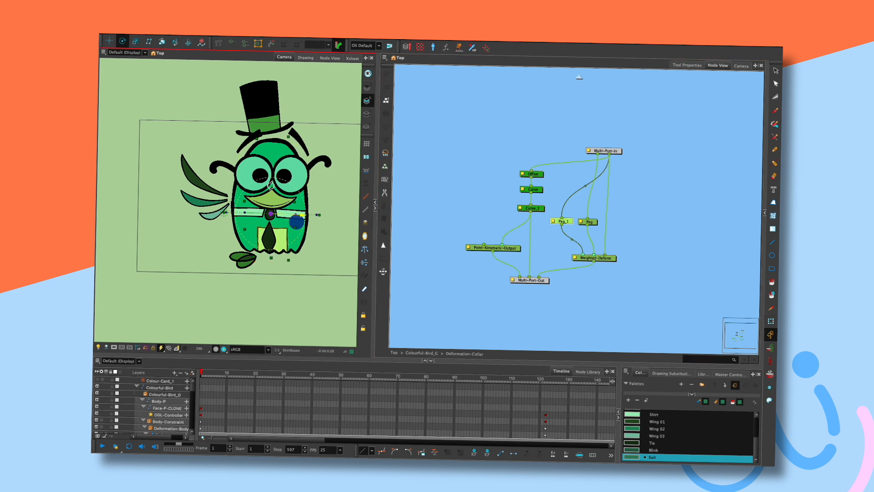
key("shift+t")
left_click(611, 203)
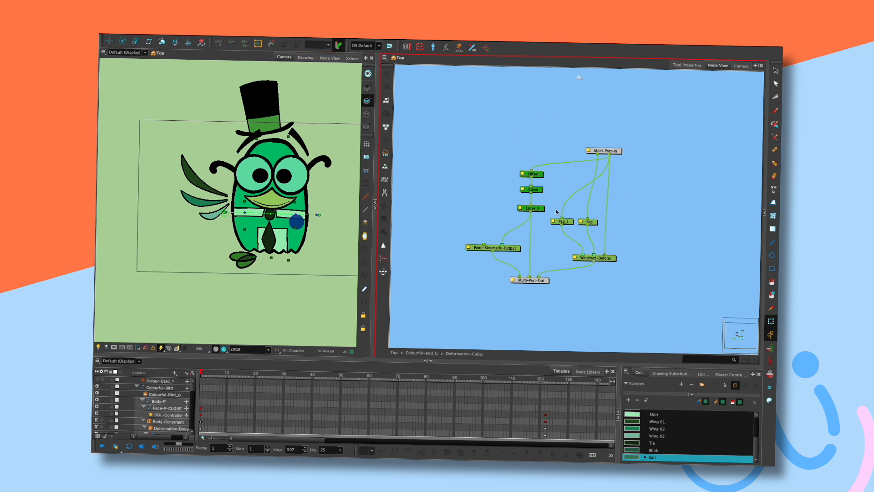
mouse_move(301, 224)
left_mouse_down()
mouse_move(279, 236)
mouse_move(294, 196)
mouse_move(273, 210)
mouse_move(279, 191)
mouse_move(291, 197)
mouse_move(297, 221)
left_mouse_up()
Add a Peg between Multi-Port-In and Peg_1, and raise the shirt with it to meet the collar
left_click(569, 224)
key("Tab")
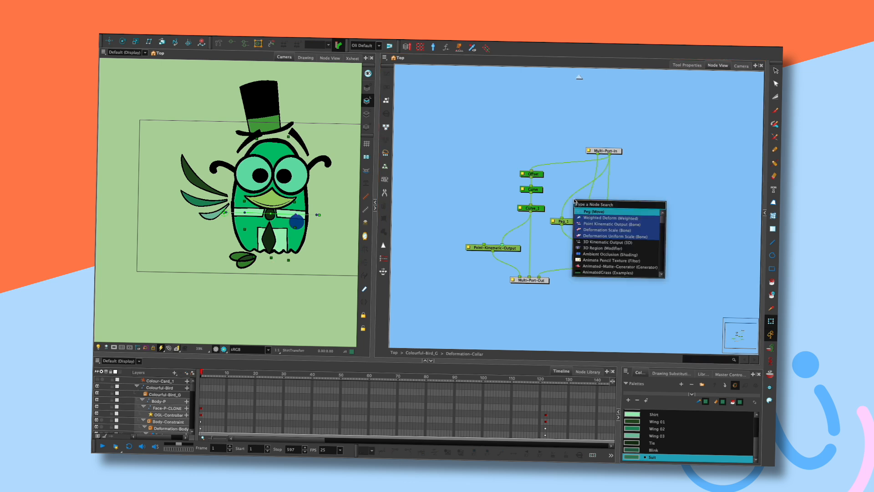
type("peg")
key("Return")
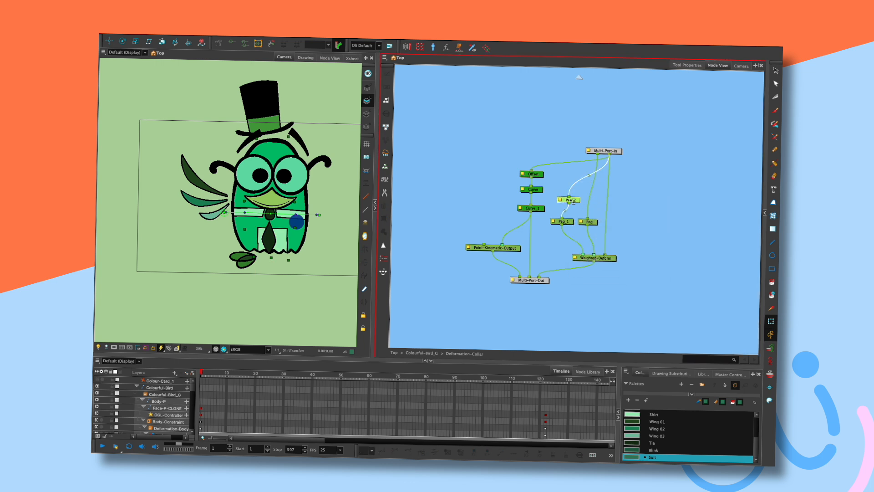
key("alt+2")
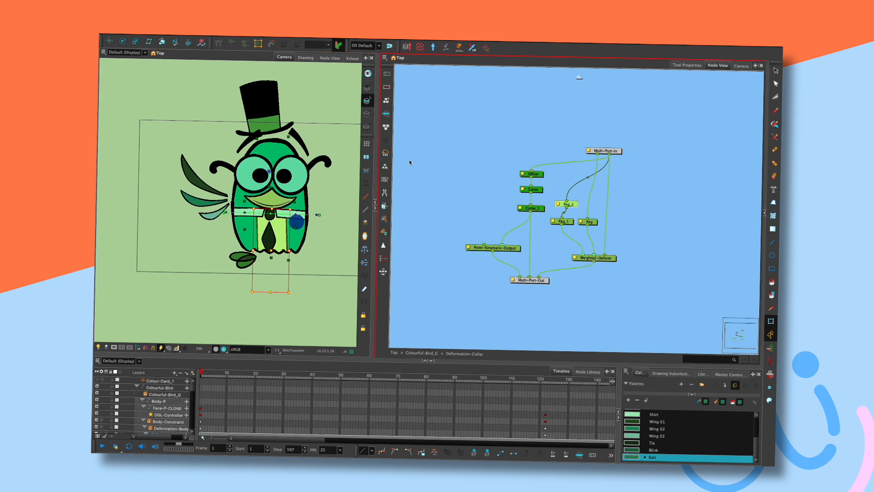
left_click(455, 133)
Try feeding Peg_2 from Multi-Port-In's left port and test the shirt with the face controller
left_click(316, 212)
left_click_drag(300, 224, 281, 216)
left_click(574, 204)
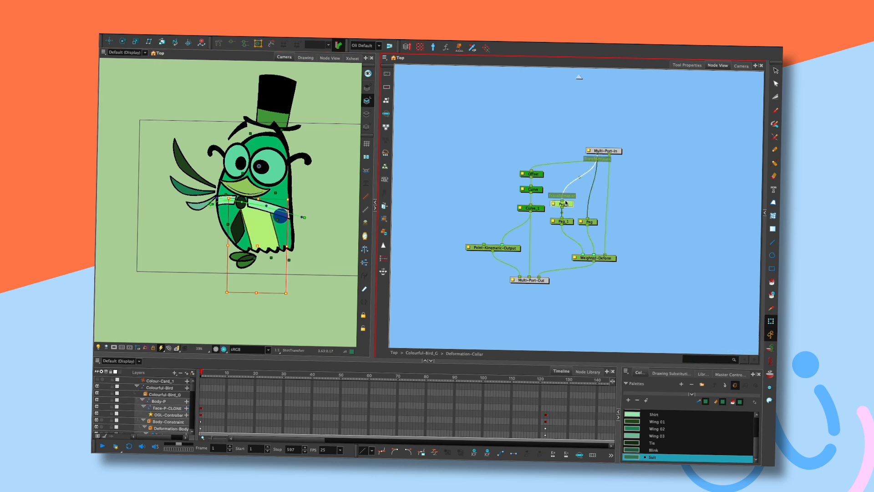
left_click(451, 182)
mouse_move(279, 215)
left_mouse_down()
mouse_move(271, 220)
mouse_move(293, 209)
left_mouse_up()
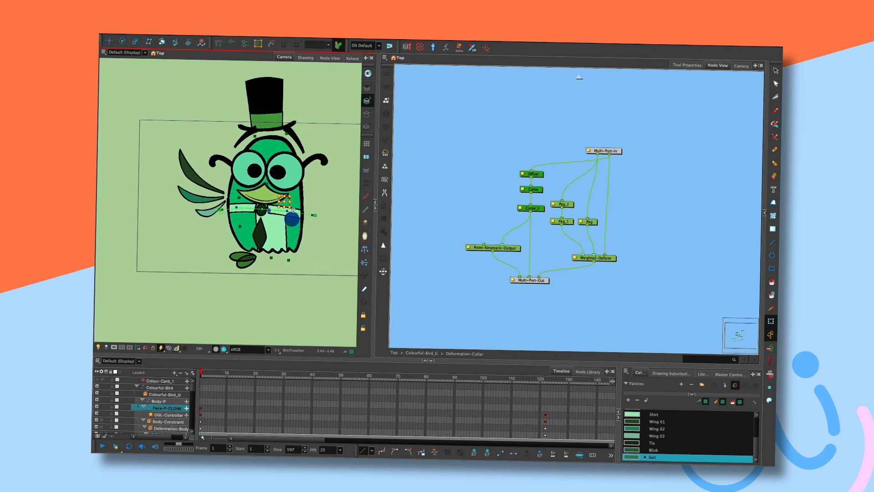
Try feeding both Peg and Peg_2 from Multi-Port-In's right port and test with the face controller
left_click_drag(609, 155, 587, 219)
mouse_move(294, 219)
left_mouse_down()
mouse_move(272, 219)
mouse_move(292, 213)
left_mouse_up()
left_click(585, 258)
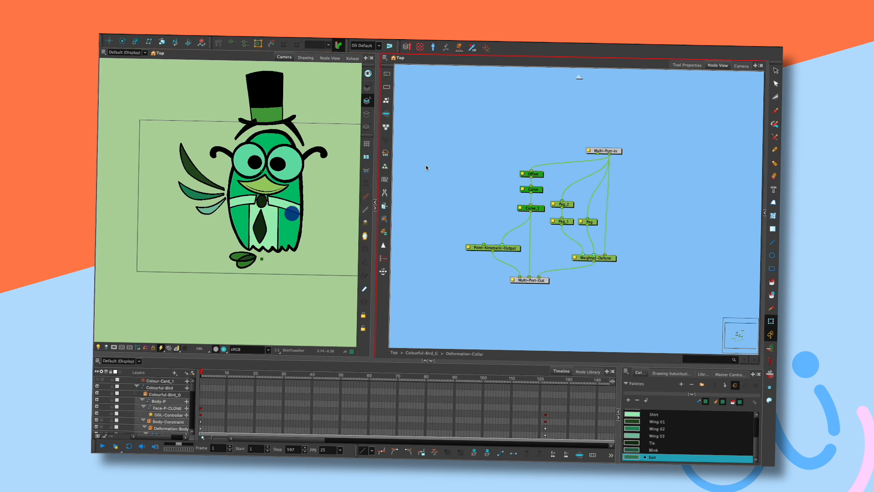
left_click(614, 252)
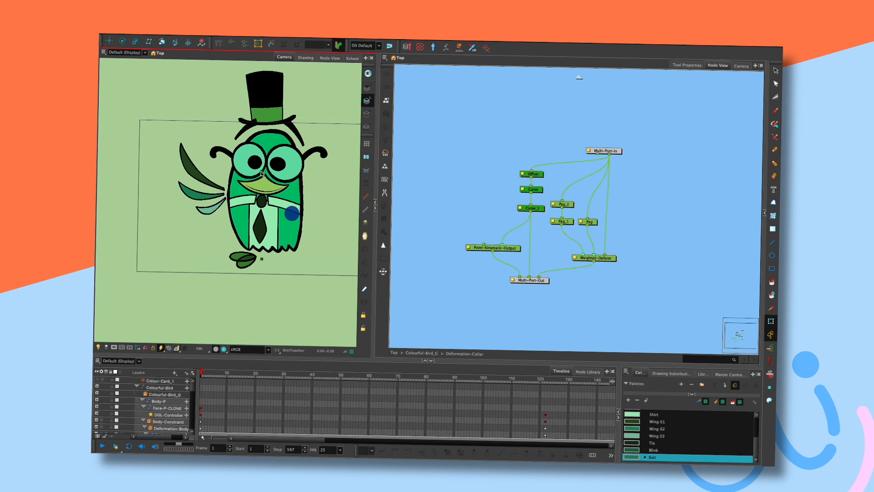
Move Peg_1's pivot onto the tie knot and undo the test move of the face controller
left_click(572, 222)
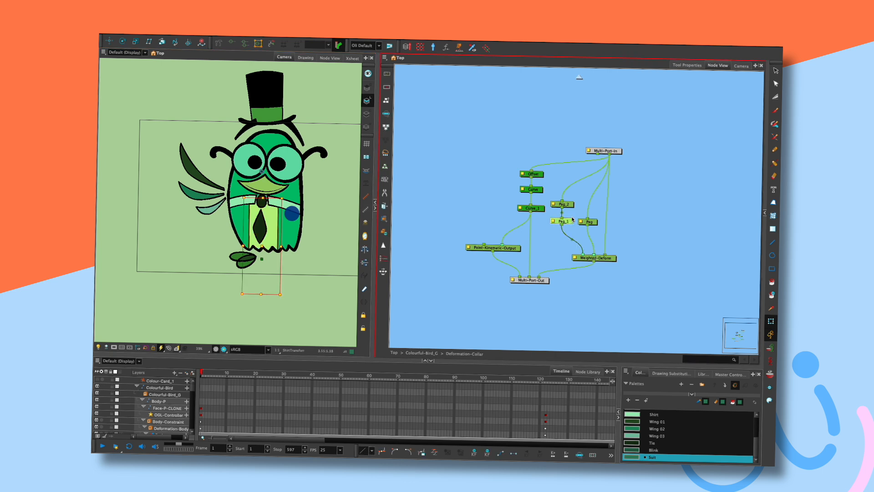
key("alt+v")
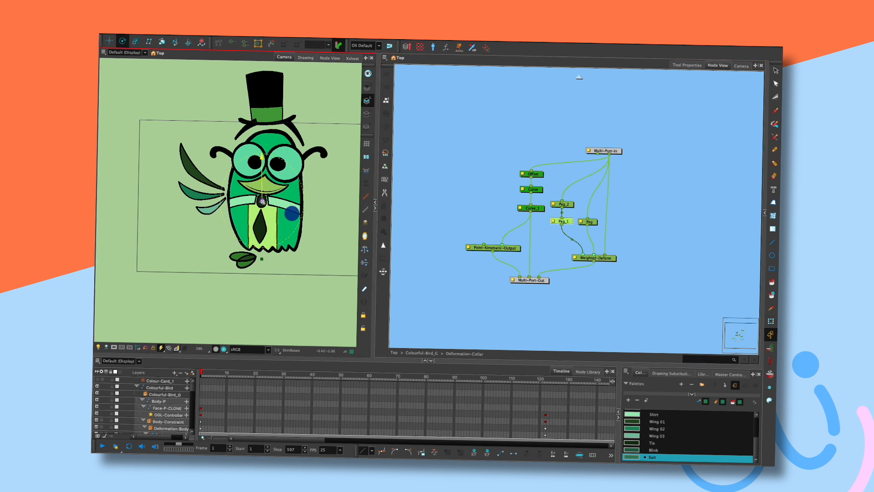
key("shift+t")
left_click(445, 170)
mouse_move(292, 215)
left_mouse_down()
mouse_move(274, 214)
mouse_move(313, 215)
mouse_move(293, 216)
left_mouse_up()
key("ctrl+z")
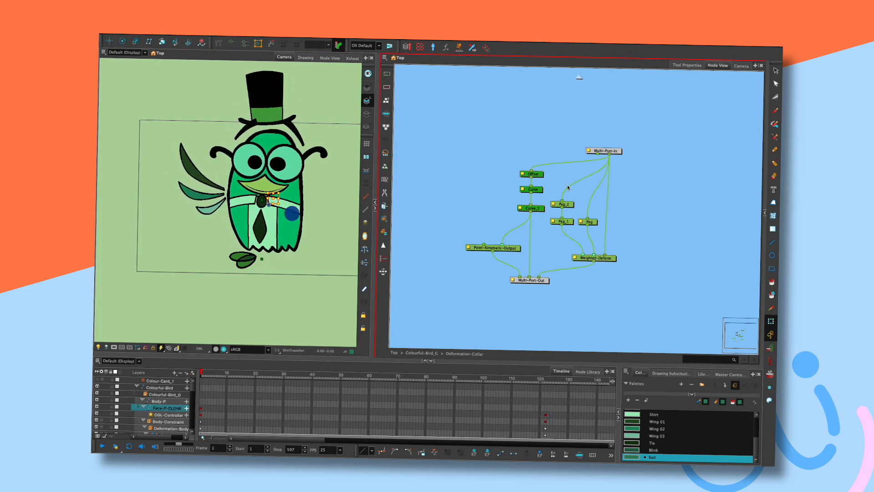
left_click(573, 222)
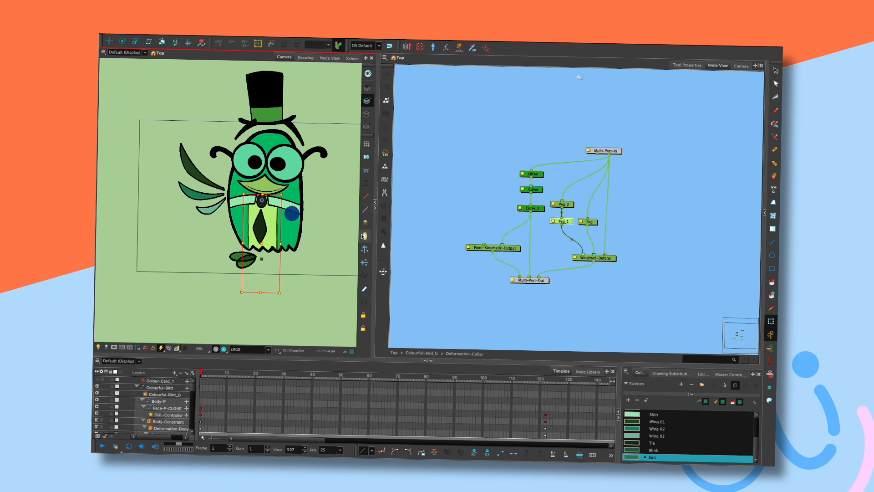
Try feeding Peg from Peg_2 and move the face controller to compare the shirt's deformation
mouse_move(294, 214)
left_mouse_down()
mouse_move(283, 203)
mouse_move(289, 231)
mouse_move(303, 236)
mouse_move(273, 212)
mouse_move(288, 214)
left_mouse_up()
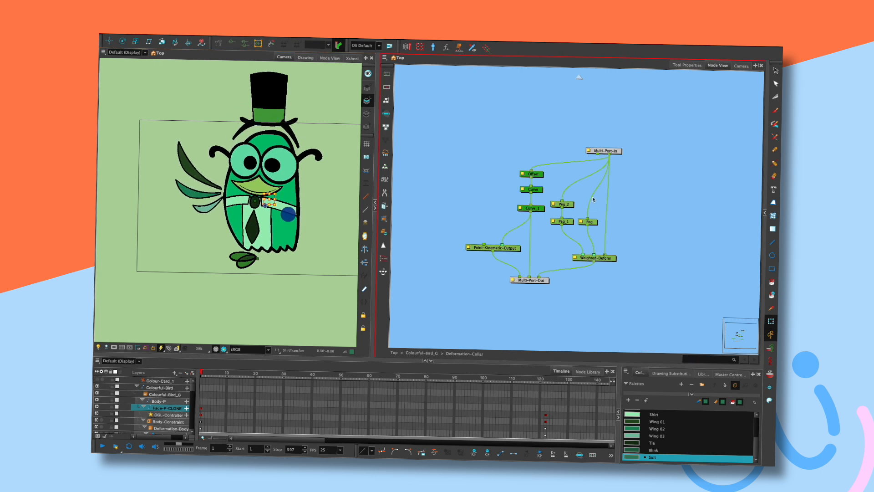
mouse_move(288, 214)
left_mouse_down()
mouse_move(278, 205)
mouse_move(306, 224)
mouse_move(288, 206)
mouse_move(293, 212)
mouse_move(273, 208)
mouse_move(292, 205)
mouse_move(287, 213)
mouse_move(285, 206)
left_mouse_up()
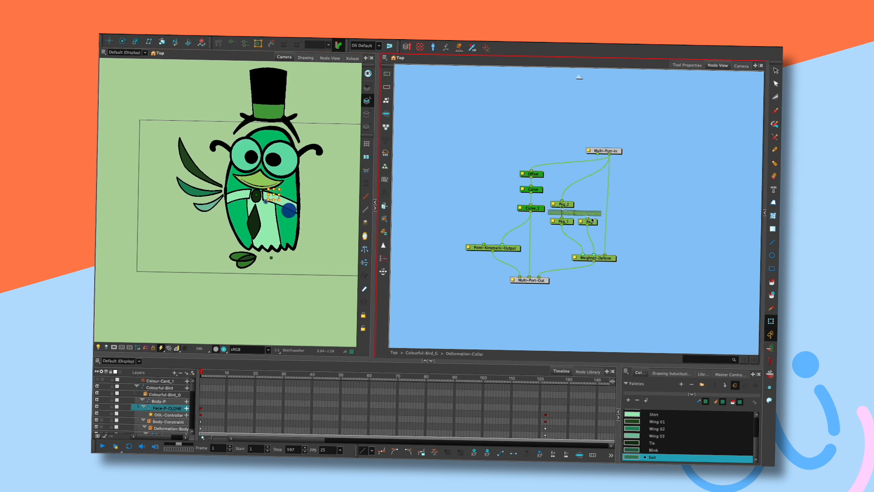
mouse_move(288, 210)
left_mouse_down()
mouse_move(299, 216)
mouse_move(293, 211)
left_mouse_up()
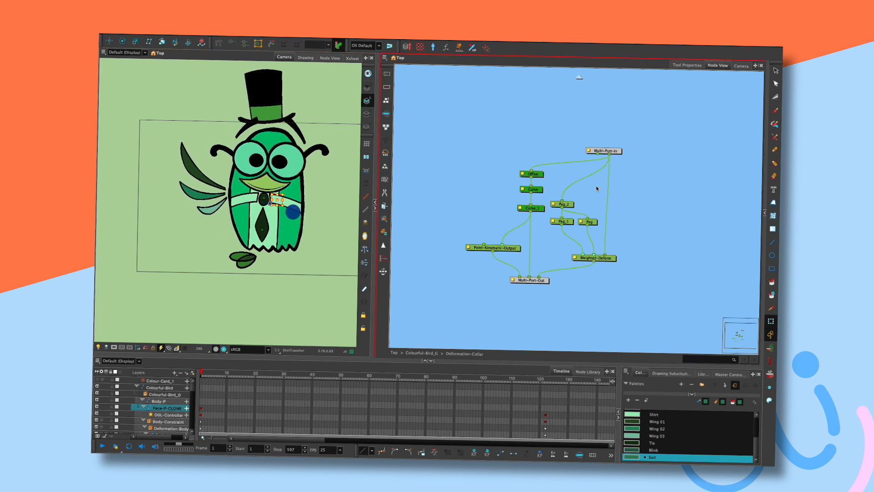
Try Peg on Multi-Port-In's left and right ports, checking the shirt with the face controller
left_click_drag(589, 218, 589, 220)
left_click(594, 222)
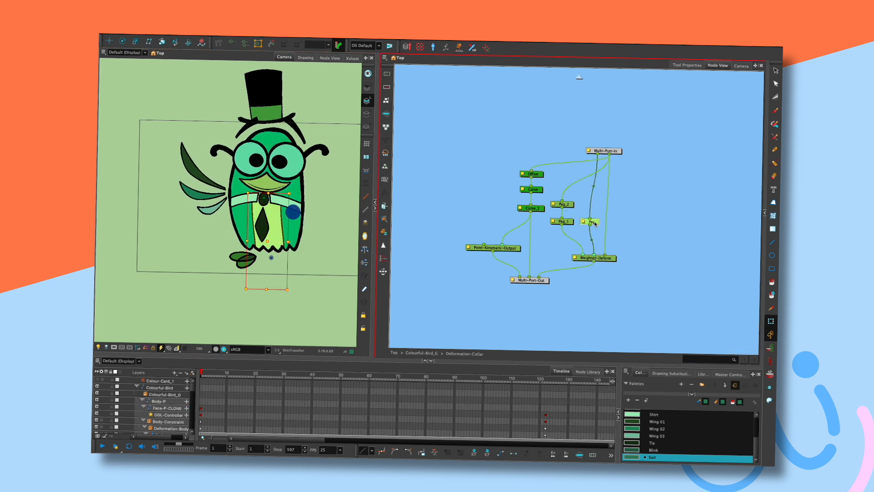
left_click_drag(608, 159, 590, 219)
left_click(600, 206)
mouse_move(295, 213)
left_mouse_down()
mouse_move(275, 211)
mouse_move(292, 197)
mouse_move(287, 228)
mouse_move(309, 228)
mouse_move(288, 230)
mouse_move(275, 217)
mouse_move(289, 214)
left_mouse_up()
Connect Peg to Multi-Port-In's left port and move the face controller to check the shirt
left_click_drag(597, 154, 591, 220)
left_click(592, 222)
left_click(294, 214)
mouse_move(294, 214)
left_mouse_down()
mouse_move(275, 202)
mouse_move(315, 216)
mouse_move(277, 232)
mouse_move(285, 228)
mouse_move(272, 222)
mouse_move(287, 227)
mouse_move(282, 220)
left_mouse_up()
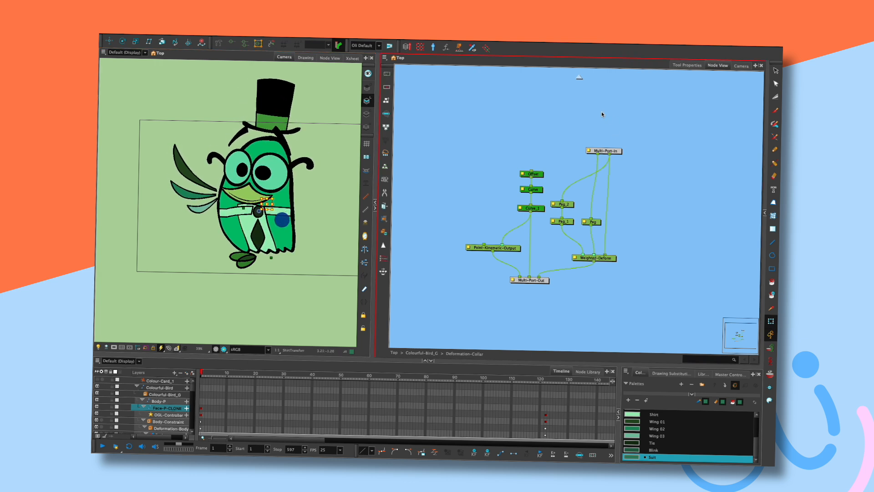
Restore Offset's connection to Multi-Port-In's right port and move the face controller to check the shirt
key("super+z")
key("super+z")
left_click_drag(599, 158, 607, 155)
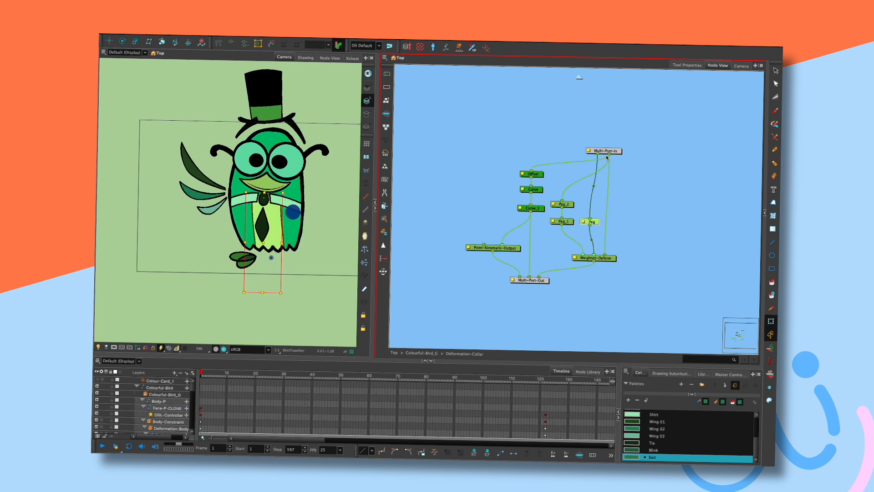
mouse_move(291, 211)
left_mouse_down()
mouse_move(283, 203)
mouse_move(308, 223)
mouse_move(281, 223)
mouse_move(307, 223)
mouse_move(290, 223)
left_mouse_up()
Examine the pivots of Peg_2, Peg_1 and Peg, and move the face controller slightly to check the shirt
left_click(572, 206)
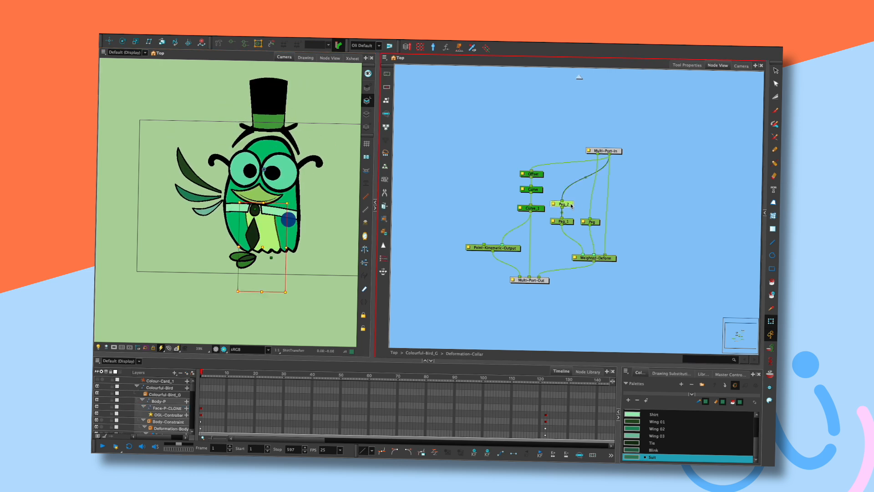
key("alt+3")
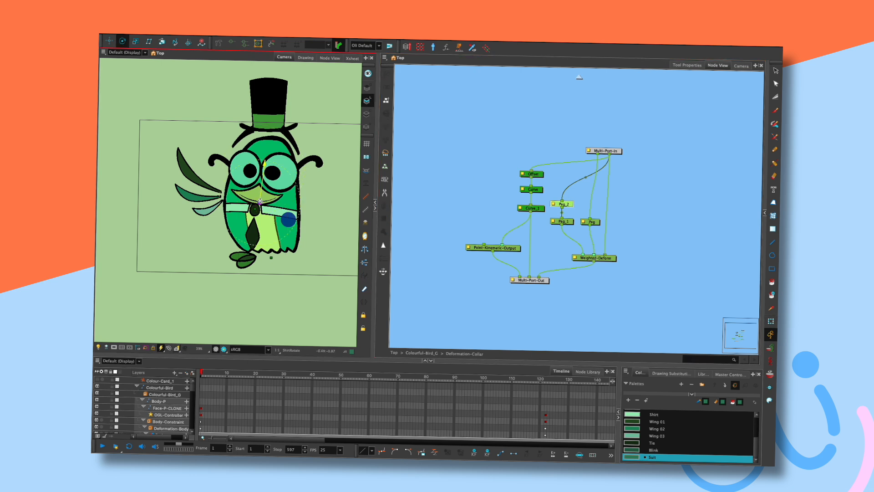
left_click(562, 221)
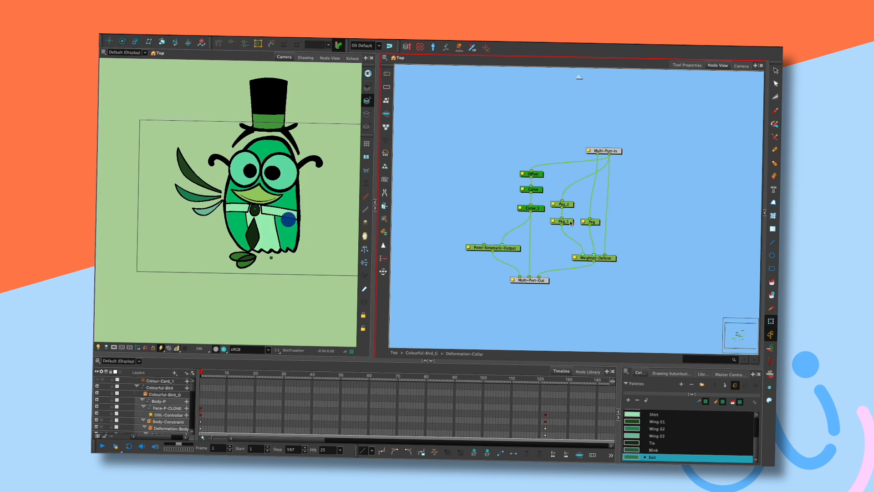
left_click(594, 222)
left_click(614, 228)
mouse_move(286, 222)
left_mouse_down()
mouse_move(276, 221)
mouse_move(295, 224)
mouse_move(274, 218)
mouse_move(285, 219)
left_mouse_up()
left_click(614, 206)
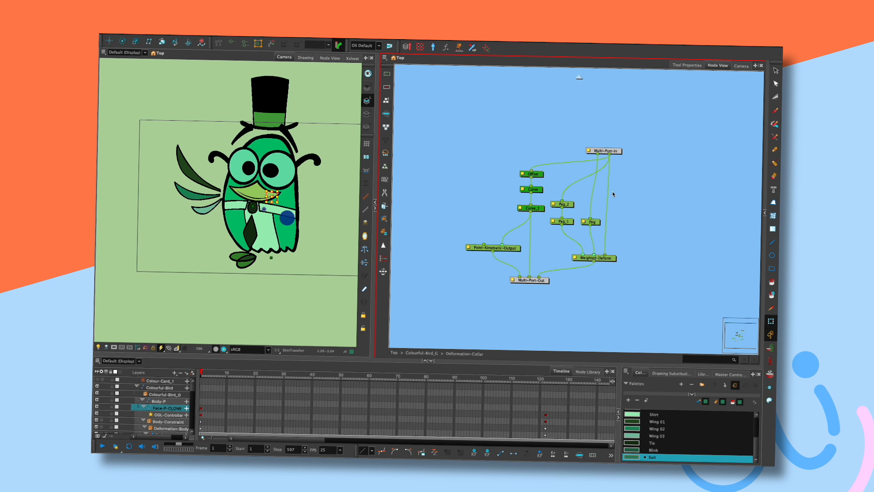
Try a duplicate of Peg_1 between Peg_1 and Weighted-Deform, with its pivot lower on the tie
left_click(571, 222)
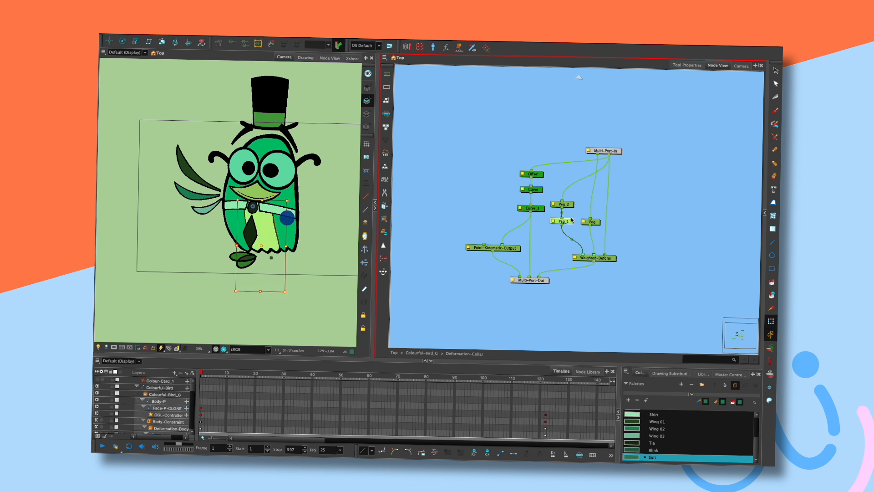
key("ctrl+d")
left_click_drag(587, 225, 587, 238)
key("alt+3")
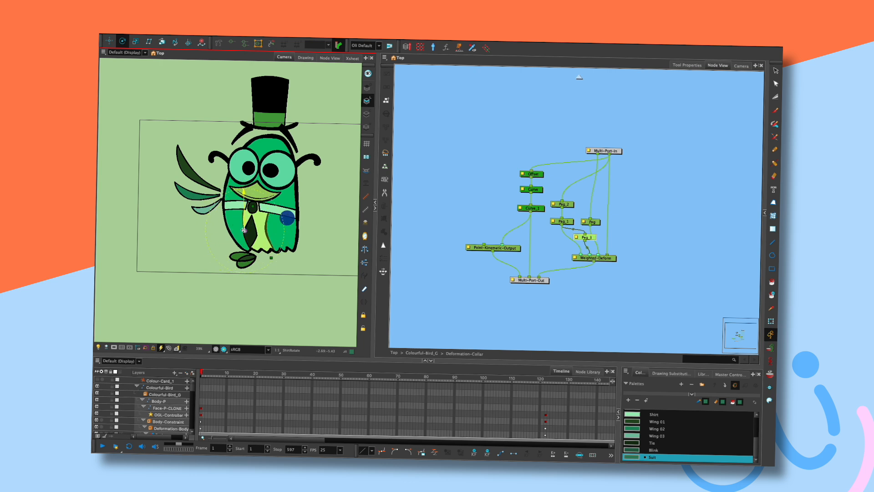
key("shift+t")
key("Escape")
Move the face controller to check how the shirt deforms with the duplicated peg
mouse_move(287, 217)
left_mouse_down()
mouse_move(300, 217)
mouse_move(273, 218)
mouse_move(317, 213)
mouse_move(278, 214)
mouse_move(295, 217)
left_mouse_up()
left_click(282, 227)
left_click(586, 237)
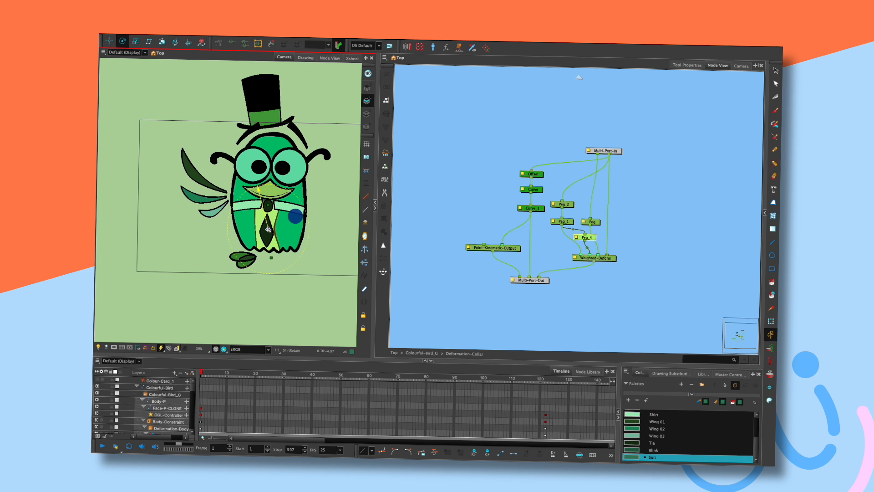
mouse_move(298, 224)
left_mouse_down()
mouse_move(288, 229)
mouse_move(313, 201)
mouse_move(286, 228)
mouse_move(302, 196)
mouse_move(293, 202)
mouse_move(310, 218)
mouse_move(298, 216)
left_mouse_up()
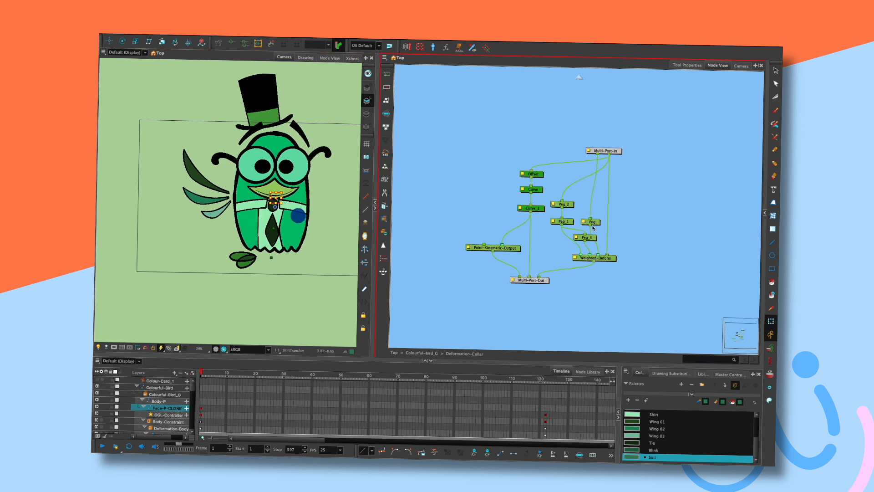
mouse_move(299, 217)
left_mouse_down()
mouse_move(311, 219)
mouse_move(286, 220)
mouse_move(298, 215)
left_mouse_up()
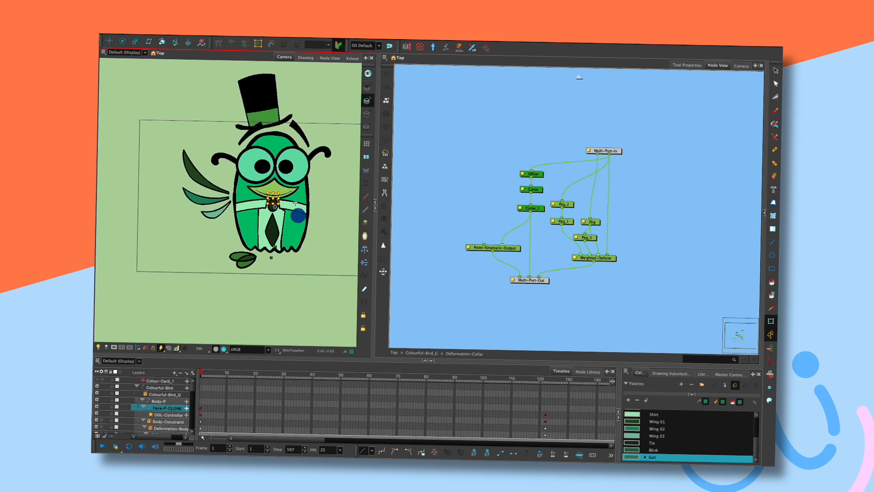
Try feeding Peg_3 from Peg with its pivot below the shirt, test the face controller, and delete Peg_3
left_click(592, 236)
left_click_drag(599, 222, 597, 236)
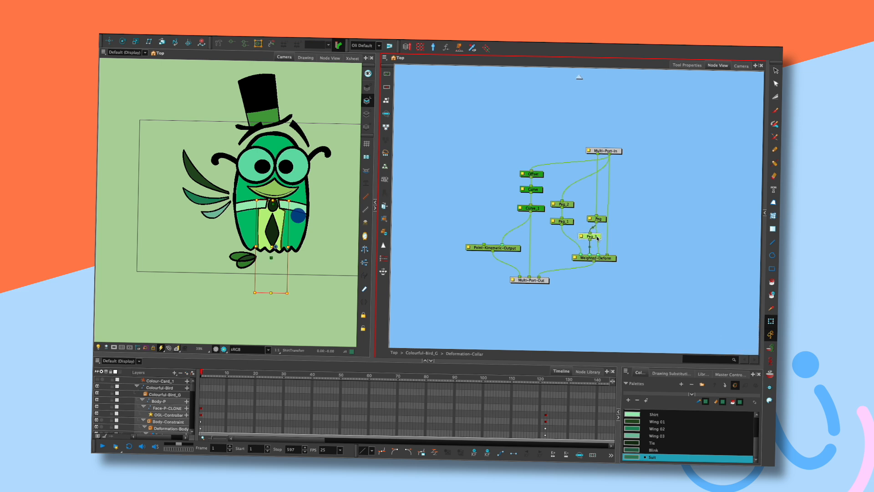
key("alt+3")
left_click_drag(273, 198, 262, 197)
left_click_drag(271, 239, 273, 273)
key("shift+t")
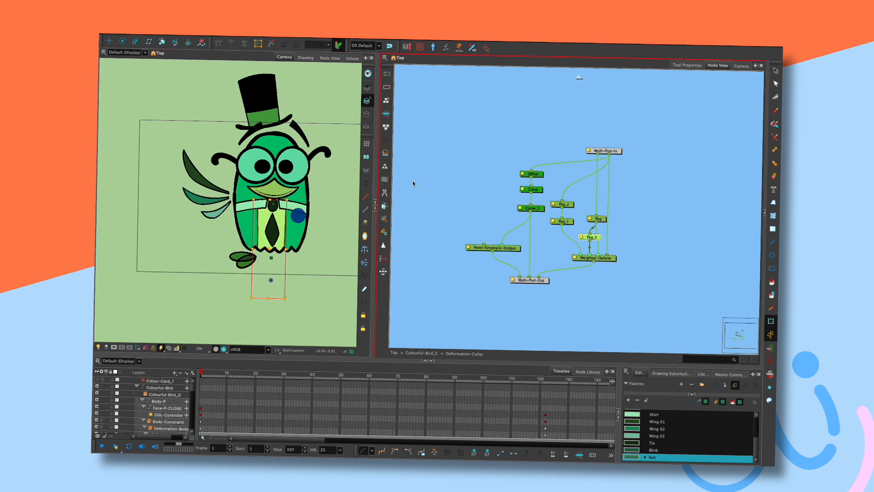
mouse_move(301, 219)
left_mouse_down()
mouse_move(272, 221)
mouse_move(296, 222)
left_mouse_up()
left_click(592, 238)
key("Delete")
Examine Peg, Peg_1 and the parent group's network around Deformation-Collar, and move the face controller to check the shirt
left_click(600, 221)
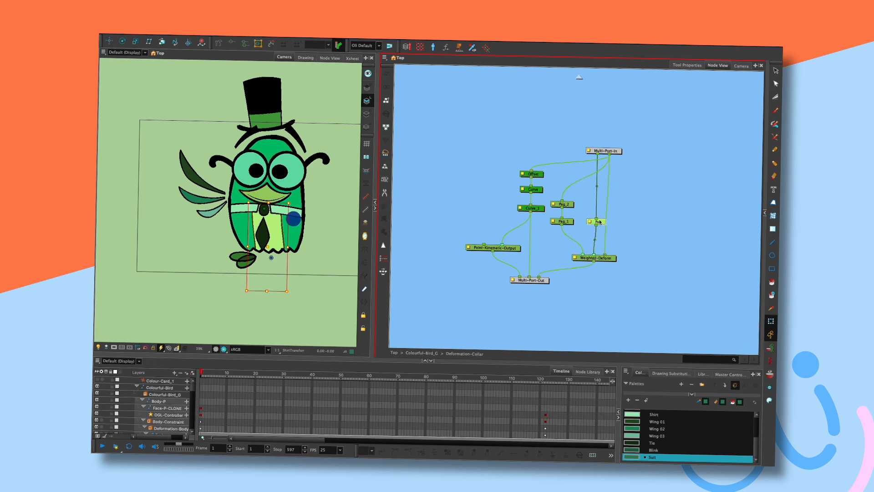
left_click(571, 222)
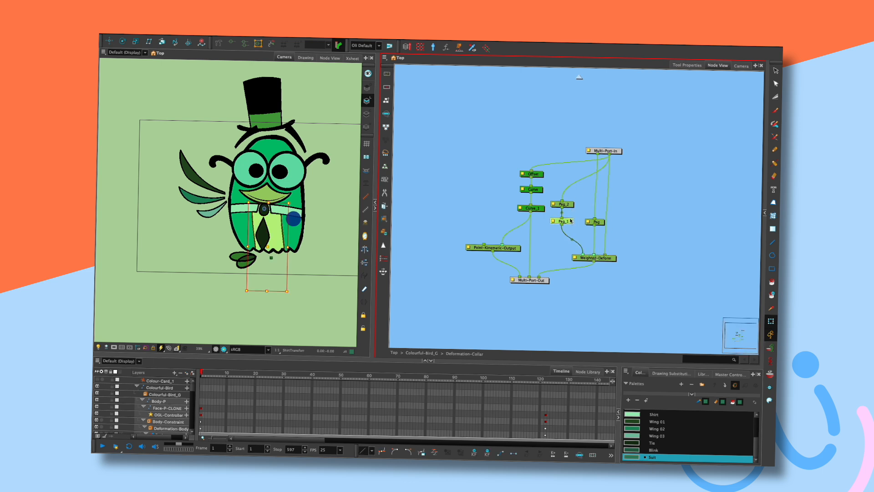
left_click(294, 218)
mouse_move(293, 219)
left_mouse_down()
mouse_move(316, 223)
mouse_move(275, 220)
mouse_move(309, 223)
mouse_move(289, 222)
left_mouse_up()
left_click(579, 78)
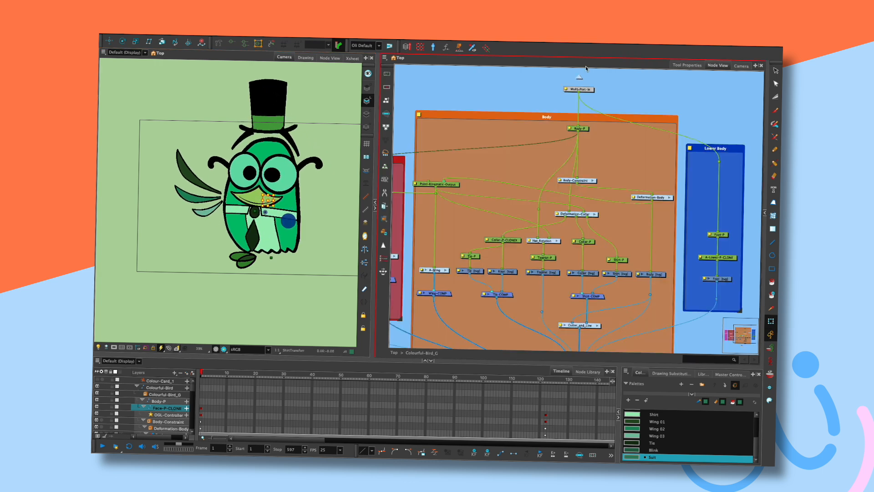
left_click(595, 215)
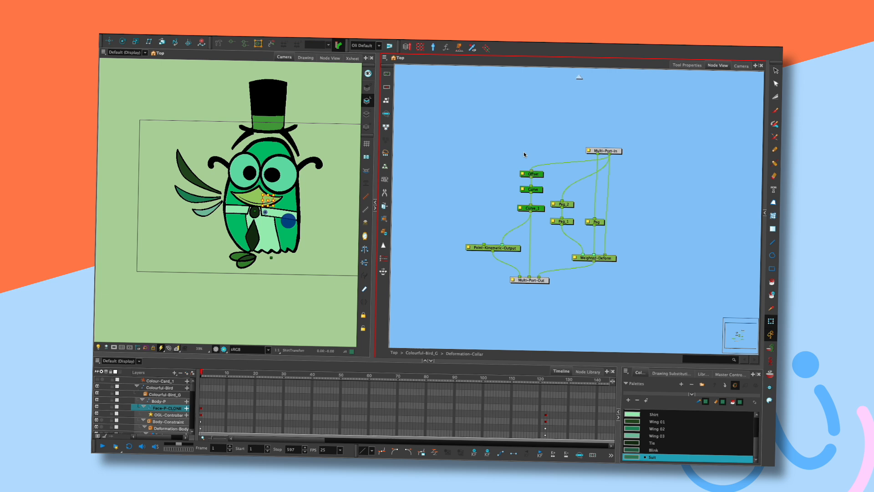
left_click_drag(288, 222, 273, 223)
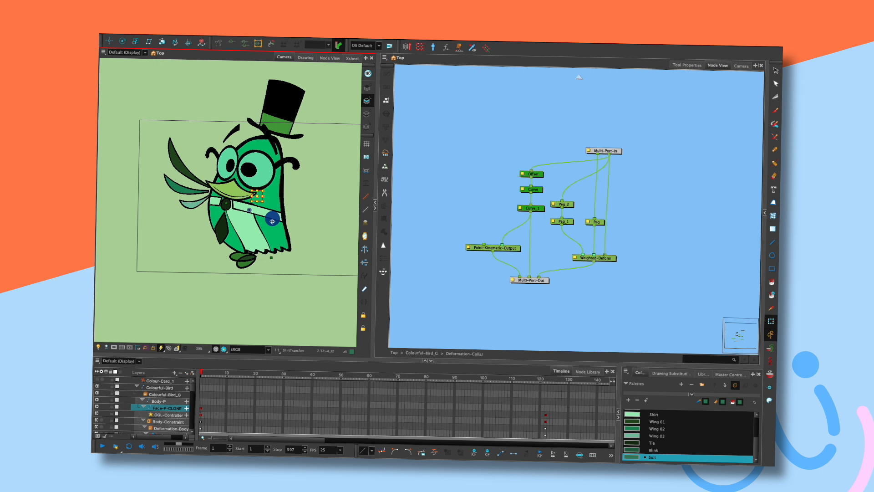
left_click_drag(274, 222, 291, 217)
Try placing Peg_1's pivot on the part of the collar to the left of the tie knot
left_click(568, 220)
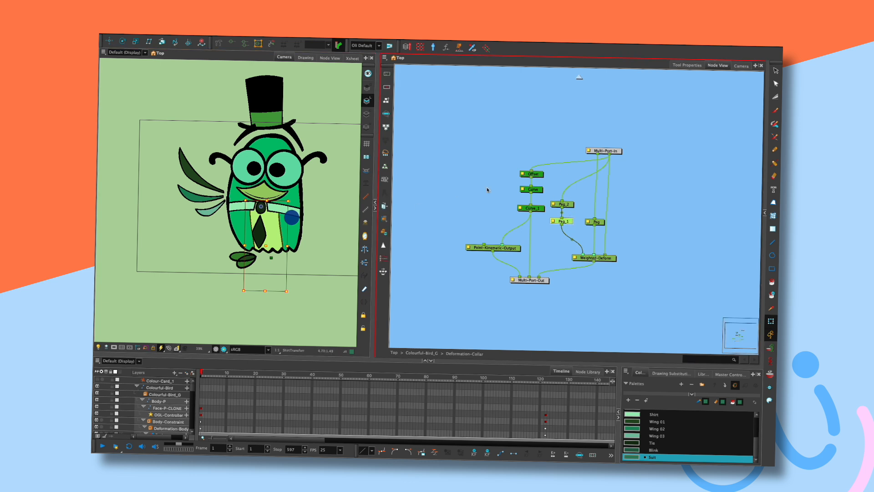
key("alt+3")
left_click_drag(261, 207, 246, 208)
key("shift+t")
Try a pasted peg feeding Weighted-Deform, with its pivot on the collar to the right of the tie knot
key("ctrl+v")
left_click_drag(594, 224, 589, 255)
left_click(585, 233)
key("alt+3")
mouse_move(246, 208)
left_mouse_down()
mouse_move(277, 210)
mouse_move(287, 220)
mouse_move(275, 223)
mouse_move(308, 222)
mouse_move(292, 217)
left_mouse_up()
key("shift+t")
left_click(321, 200)
Rename Peg_1 as Peg-CLONE in its layer properties
left_click(573, 205)
left_click(566, 204)
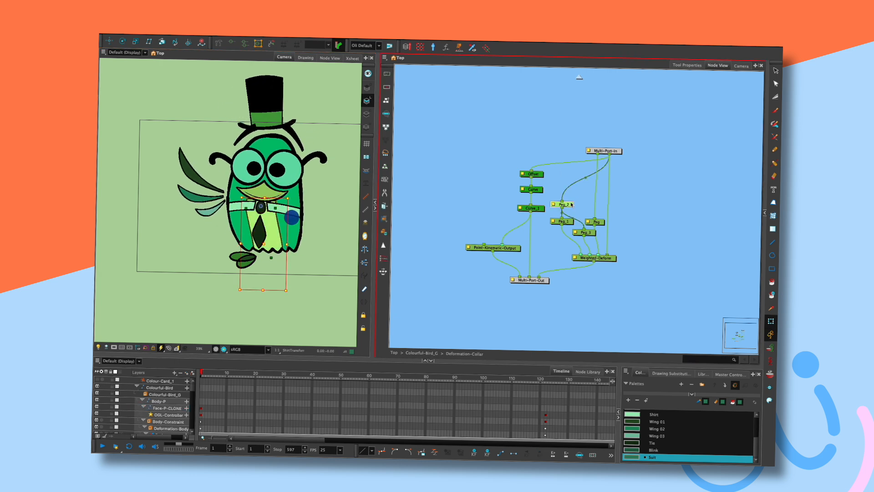
left_click(569, 222)
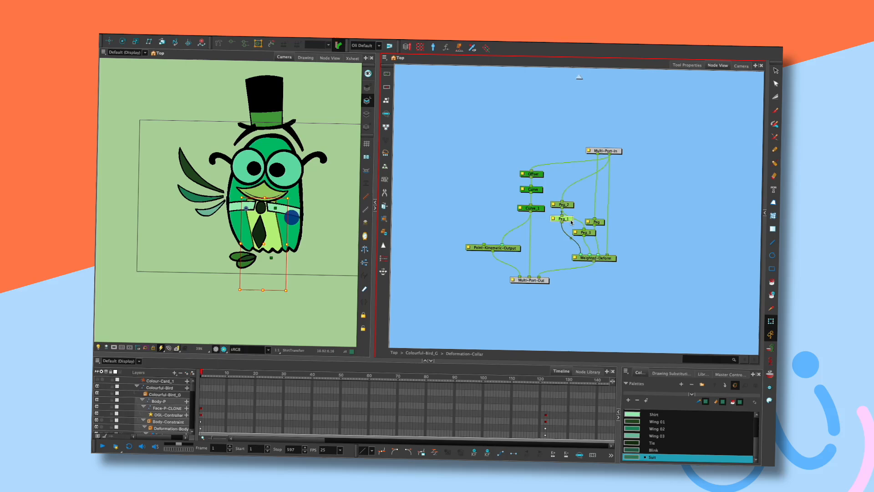
double_click(566, 221)
right_click(530, 215)
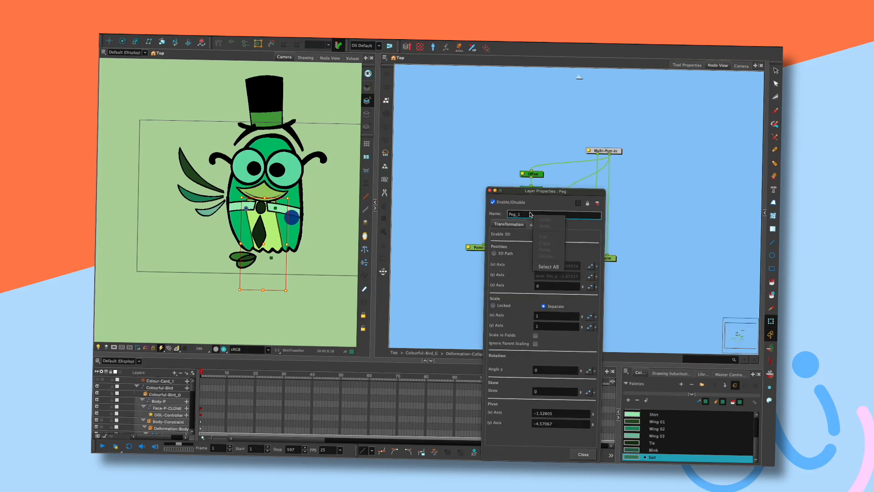
left_click(524, 215)
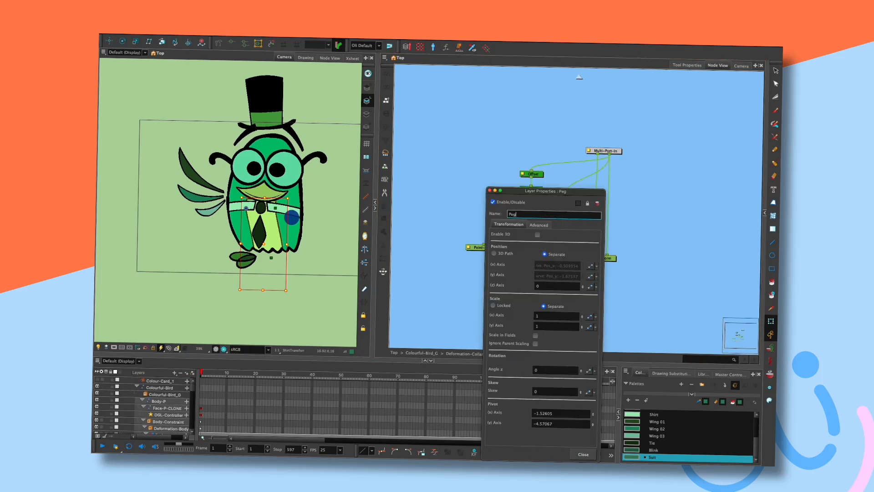
left_click(490, 191)
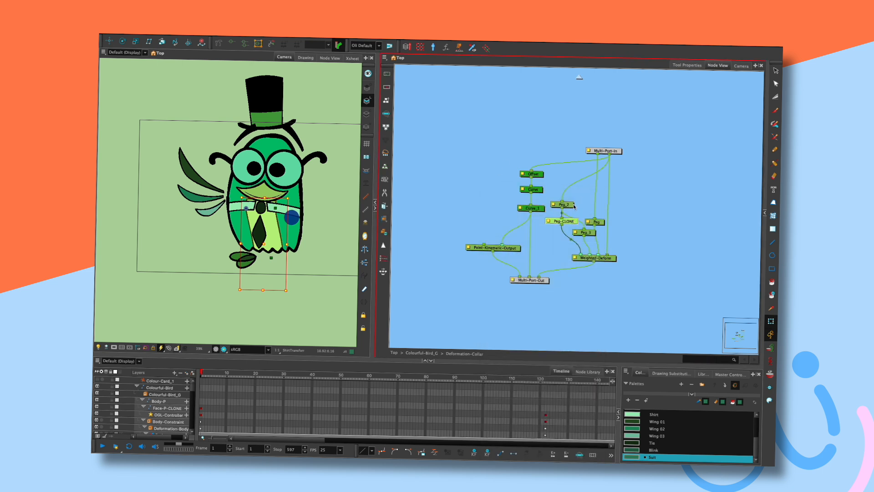
Delete Peg_3, move Peg_2 higher above Peg-CLONE, and rename Peg_2 as Peg-SHIFTER
left_click(586, 232)
key("Delete")
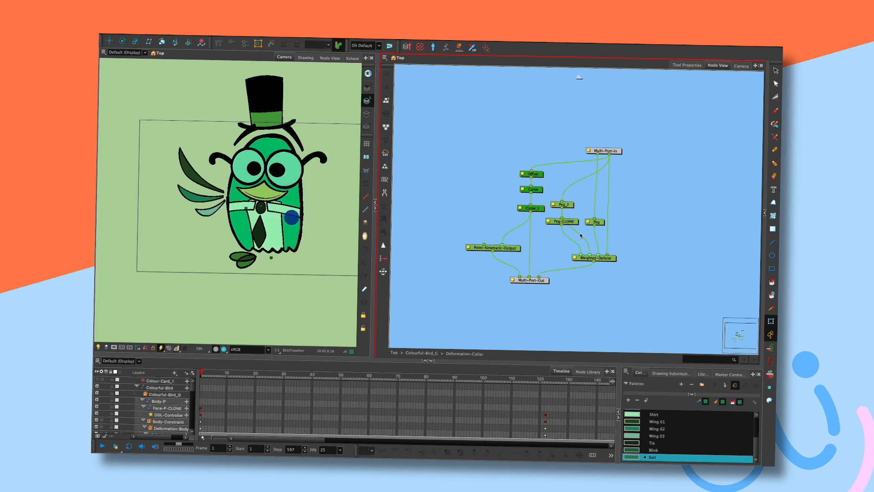
left_click(575, 221)
left_click_drag(564, 204, 565, 192)
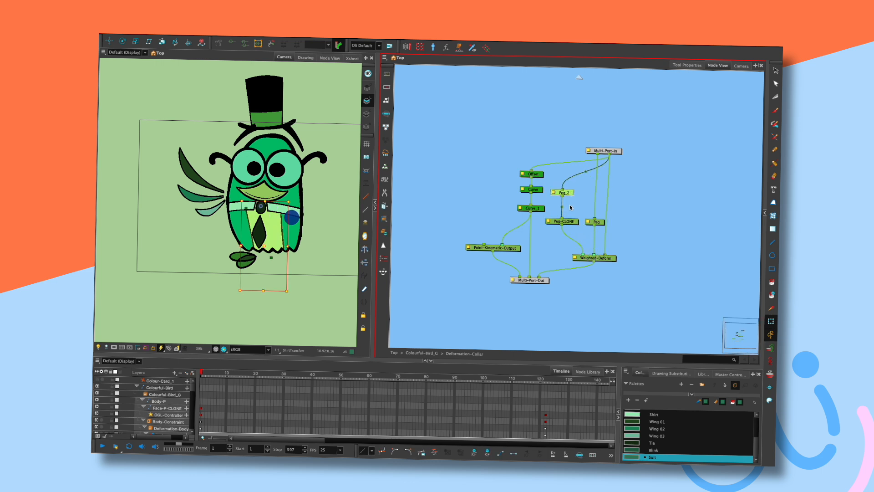
double_click(554, 193)
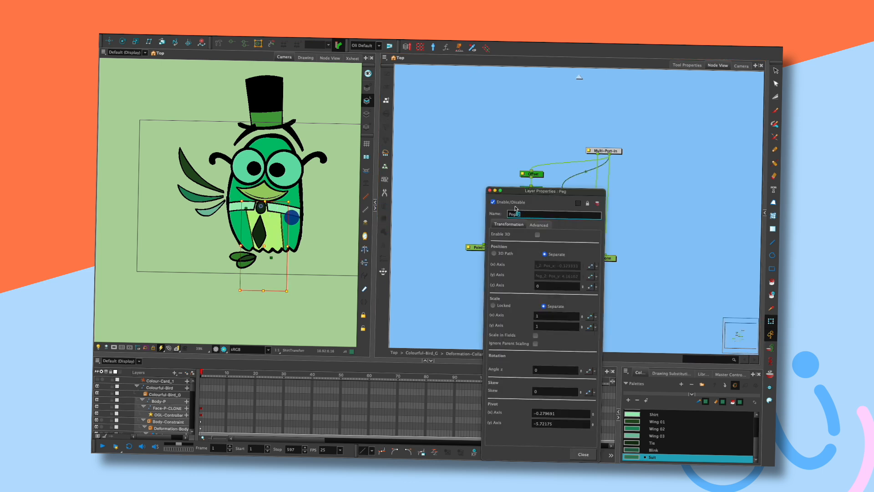
type("-SHIFTER")
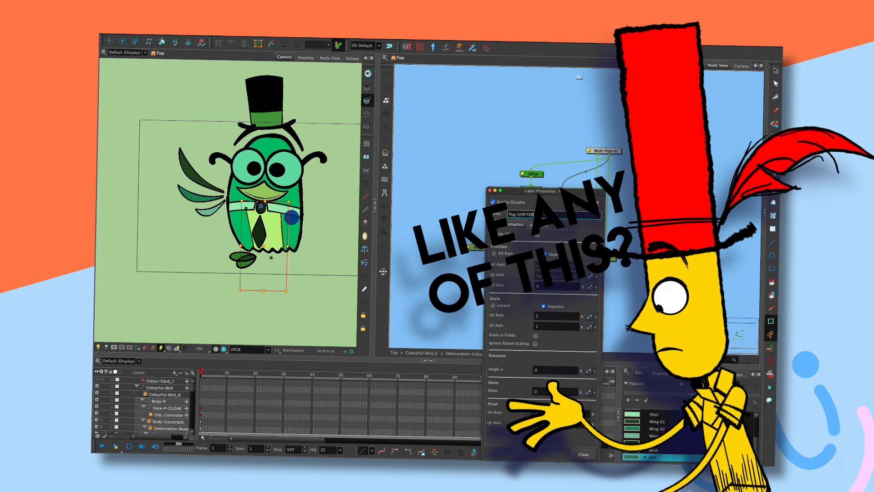
key("Return")
Move Peg-CLONE closer to Peg-SHIFTER and place its pivot back on the tie knot
left_click_drag(569, 221, 569, 214)
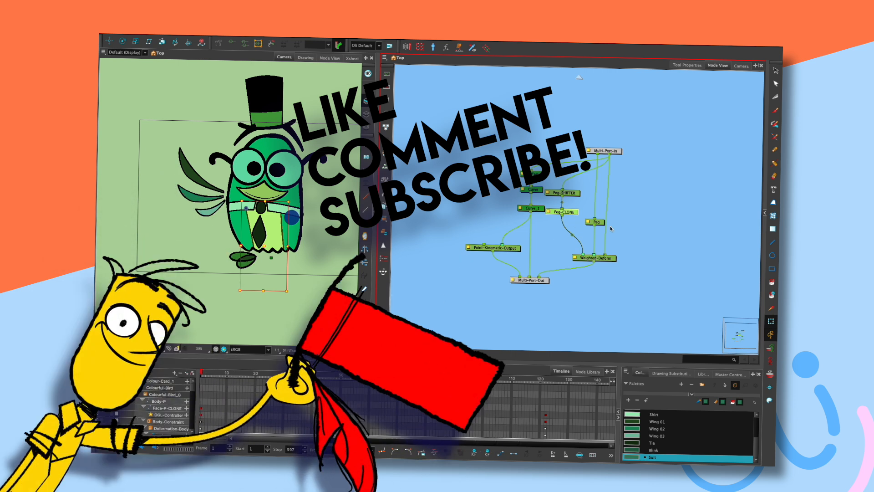
key("alt+3")
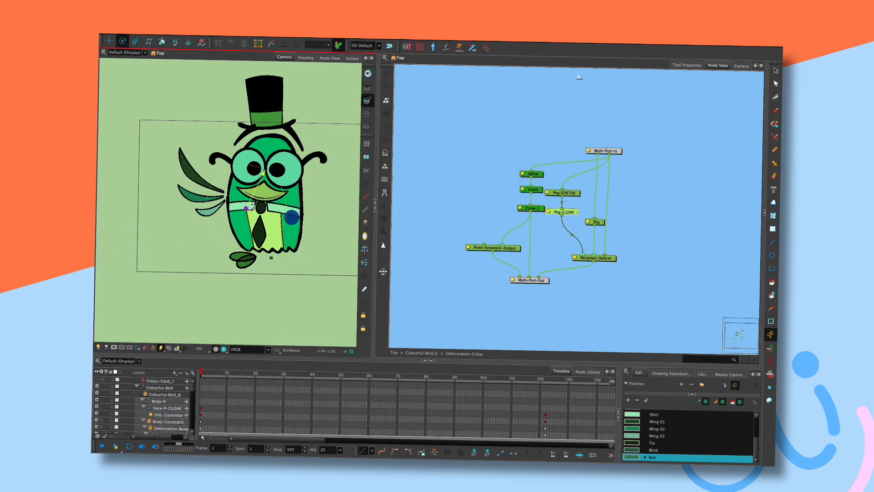
key("shift+t")
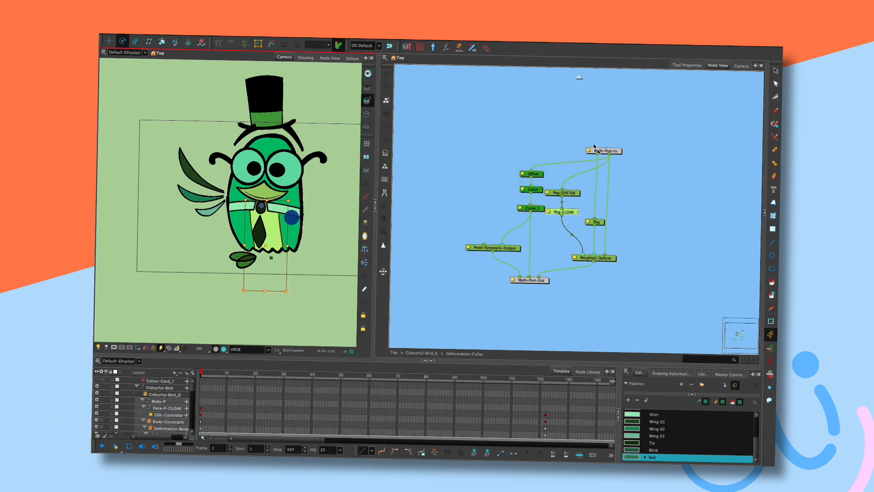
Add a new peg and a duplicate of it, both linked between Peg-CLONE and Weighted-Deform
left_click(616, 210)
key("Tab")
type("peg")
key("Return")
mouse_move(586, 228)
left_mouse_down()
mouse_move(555, 231)
mouse_move(586, 215)
left_mouse_up()
key("super+d")
left_click_drag(587, 218, 582, 236)
Place Peg_1's pivot on the collar left of the tie knot and Peg_2's pivot on the collar's right side
left_click(563, 228)
key("alt+3")
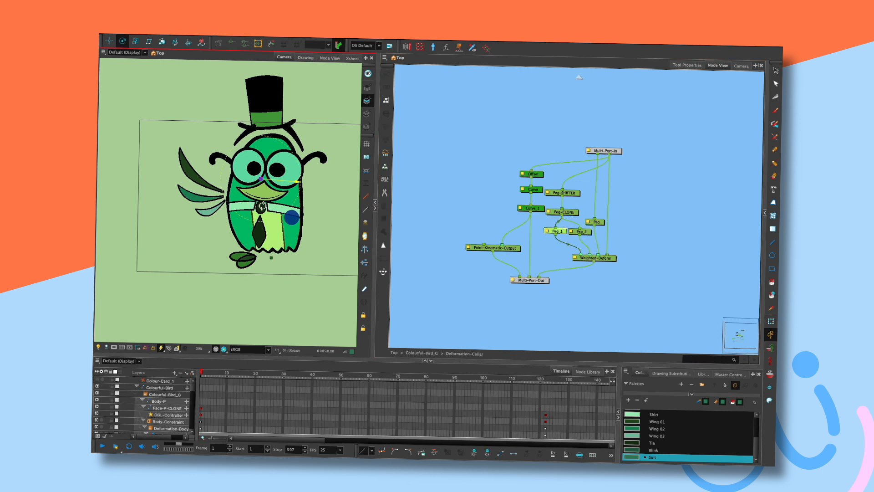
left_click_drag(258, 182, 249, 207)
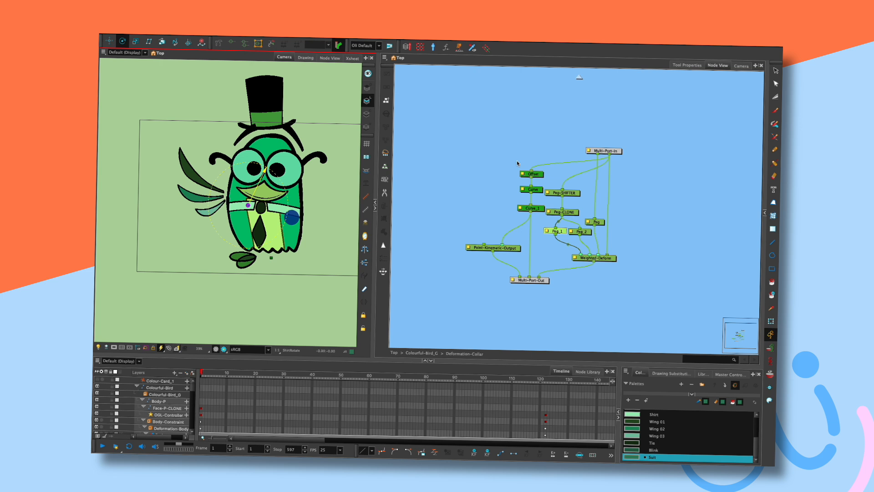
left_click(580, 231)
key("shift+t")
Check Peg-CLONE's connections and move the face controller to test the shirt with the two new pegs
left_click(575, 212)
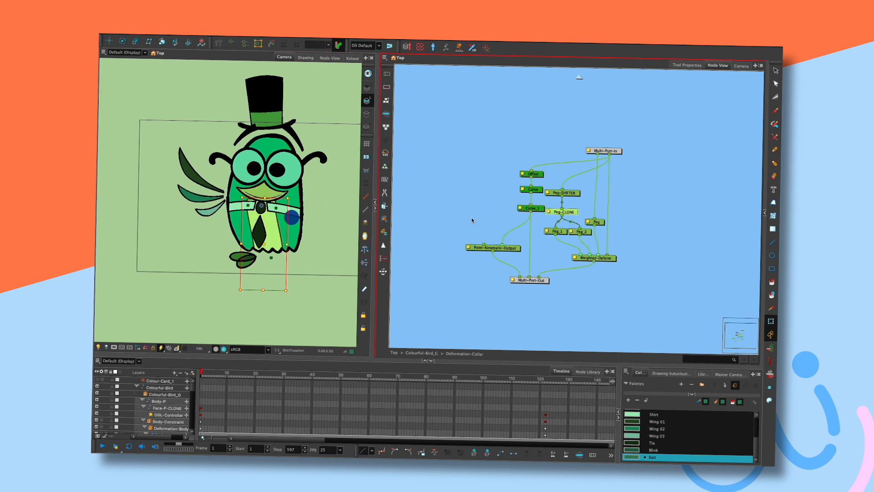
left_click(488, 190)
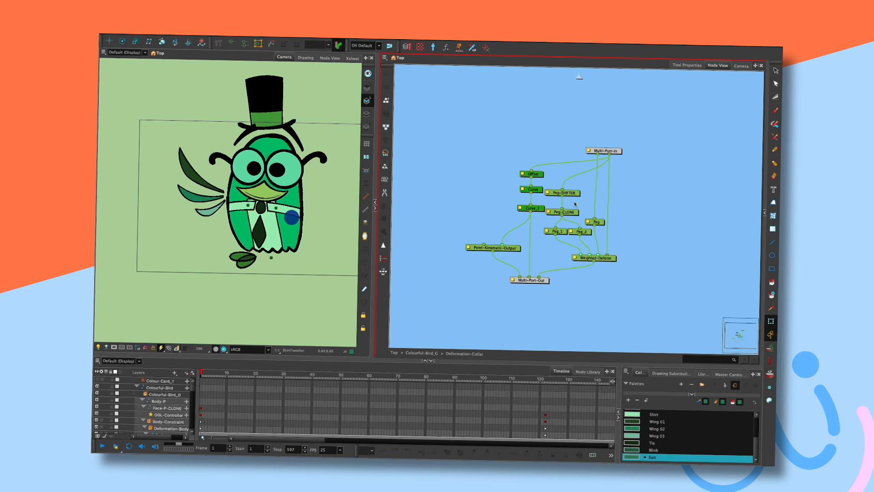
left_click(294, 219)
mouse_move(294, 220)
left_mouse_down()
mouse_move(308, 224)
mouse_move(284, 230)
mouse_move(297, 226)
mouse_move(265, 218)
left_mouse_up()
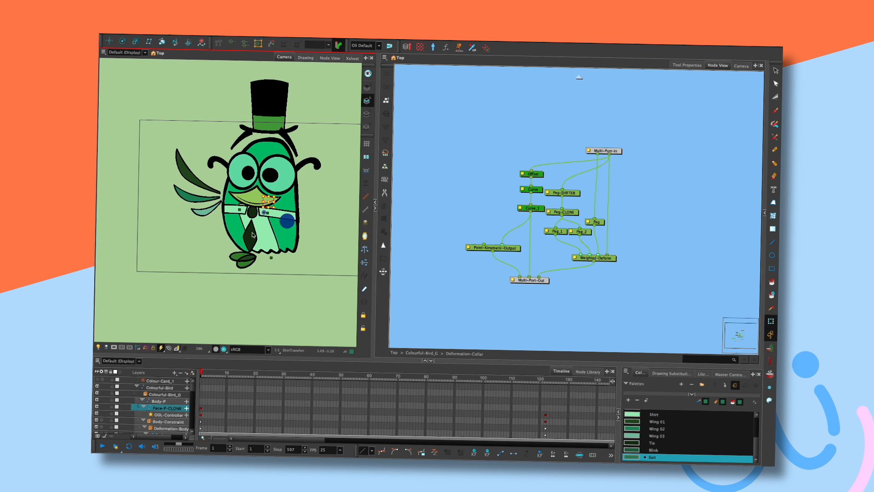
Duplicate Peg_1 and Peg_2 together and link the copies beneath them into Weighted-Deform
left_click(557, 247)
left_click(564, 232)
left_click_drag(561, 242, 585, 231)
key("ctrl+d")
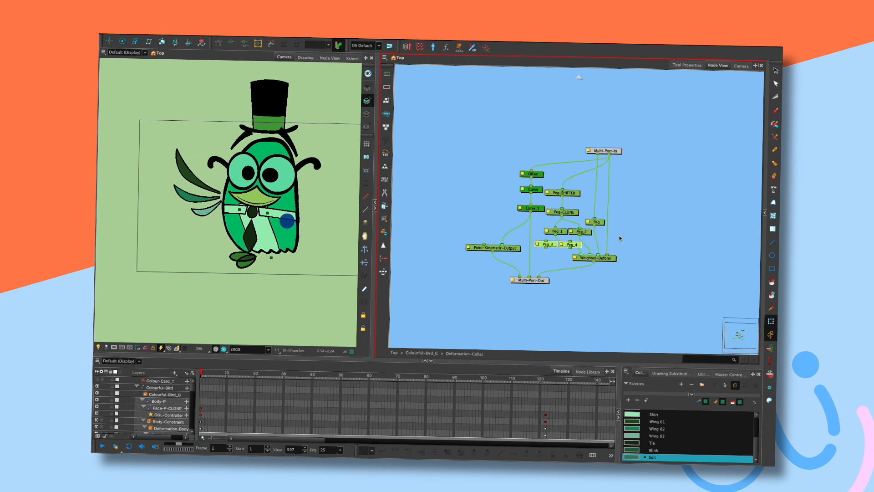
left_click(620, 238)
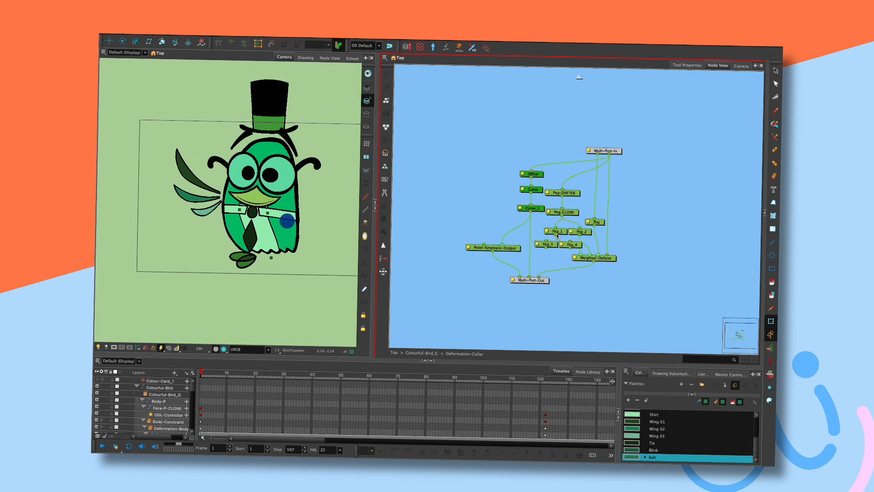
left_click(581, 243)
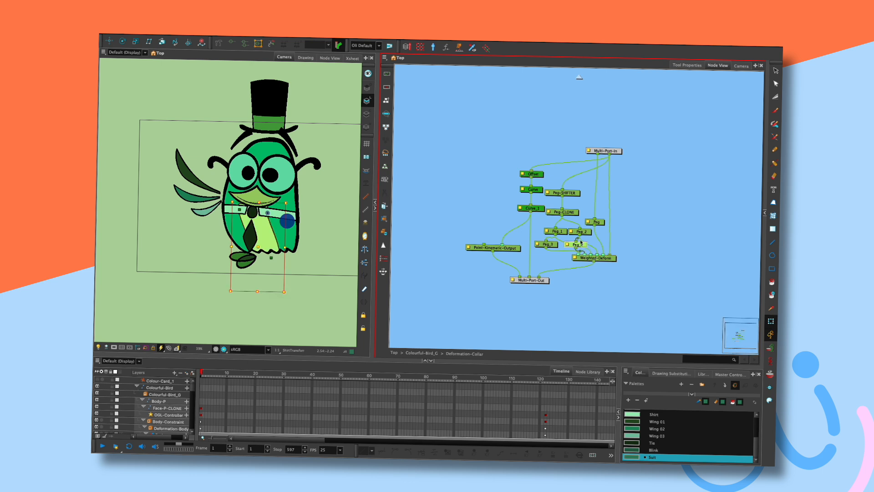
Place the pivots of Peg_3 and Peg_4 lower on the shirt, on either side of the tie
left_click(554, 245)
key("alt+3")
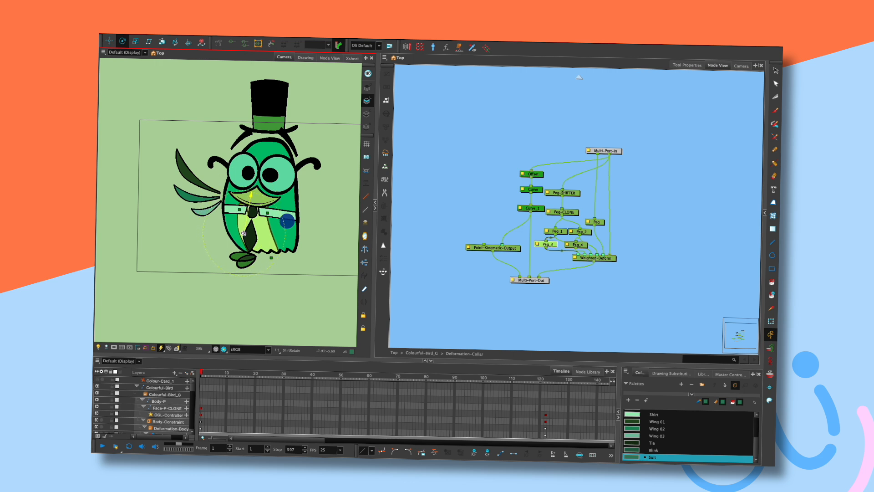
left_click(268, 215)
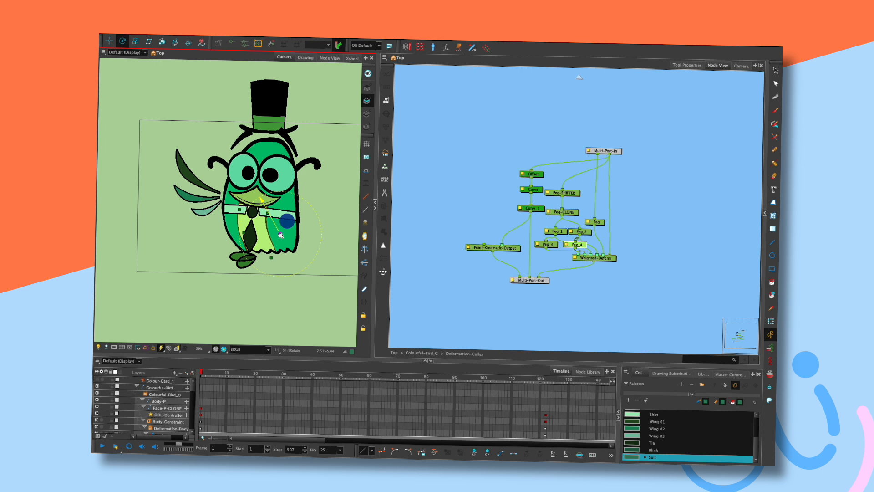
left_click(278, 226)
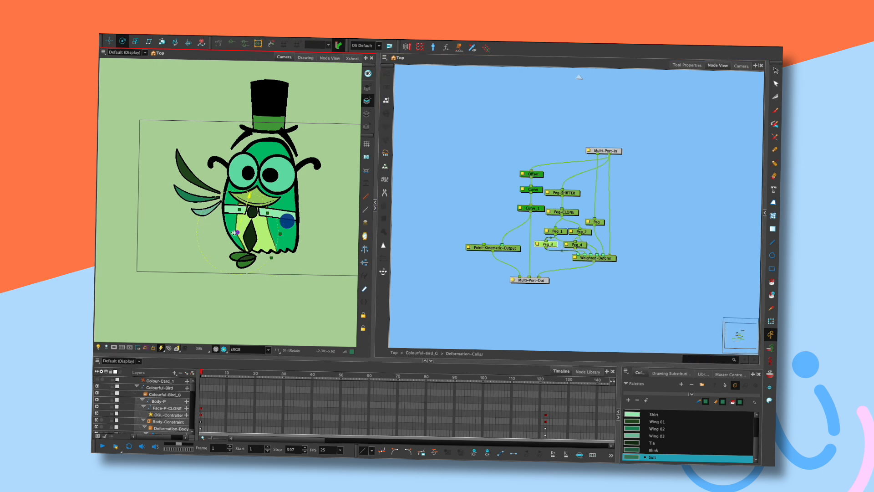
Move the face controller to the right to test the shirt with four collar and shirt pegs
key("shift+t")
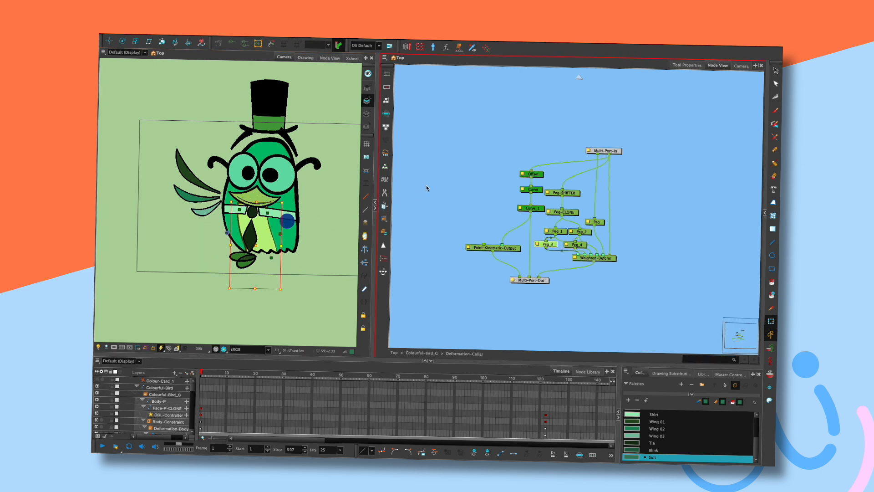
left_click(427, 187)
left_click(287, 223)
mouse_move(287, 223)
left_mouse_down()
mouse_move(289, 203)
mouse_move(293, 230)
mouse_move(293, 214)
mouse_move(322, 223)
mouse_move(288, 226)
mouse_move(324, 224)
mouse_move(286, 225)
mouse_move(325, 224)
mouse_move(302, 224)
left_mouse_up()
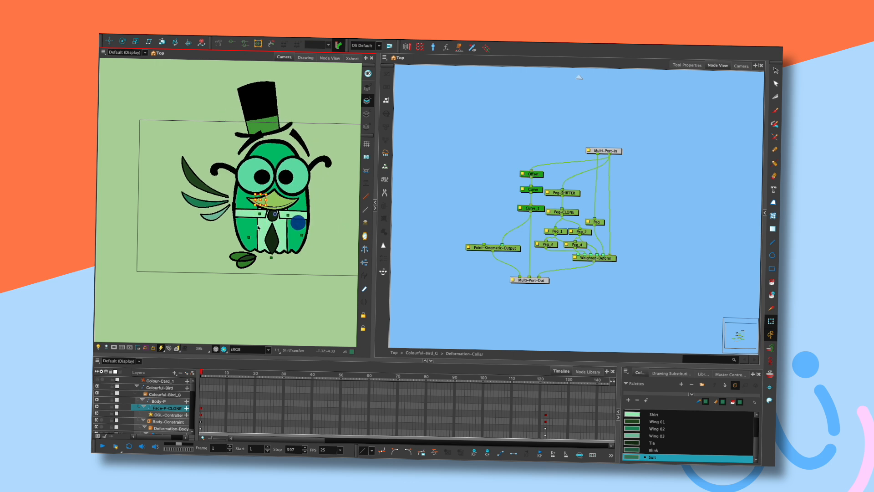
Bring the pivots of Peg_1 and Peg_2 just below the collar and those of Peg_3 and Peg_4 closer to the tie
left_click(273, 218)
left_click_drag(564, 229, 560, 228)
key("alt+3")
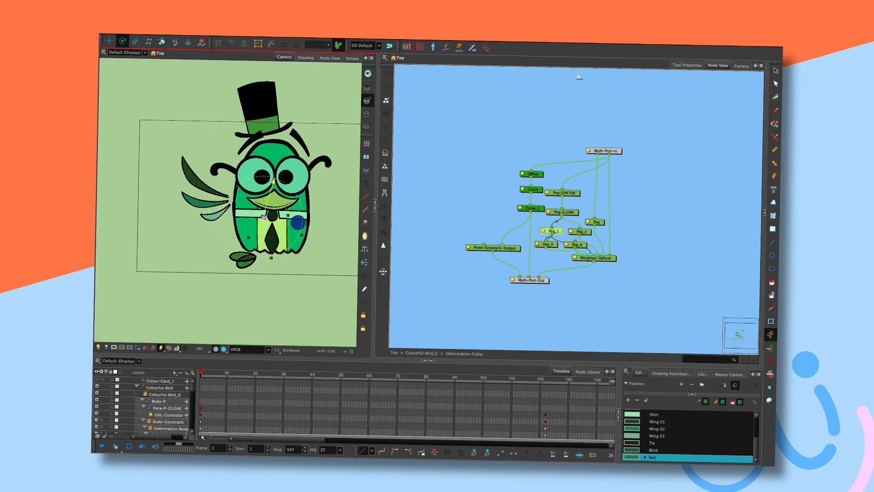
left_click(273, 236)
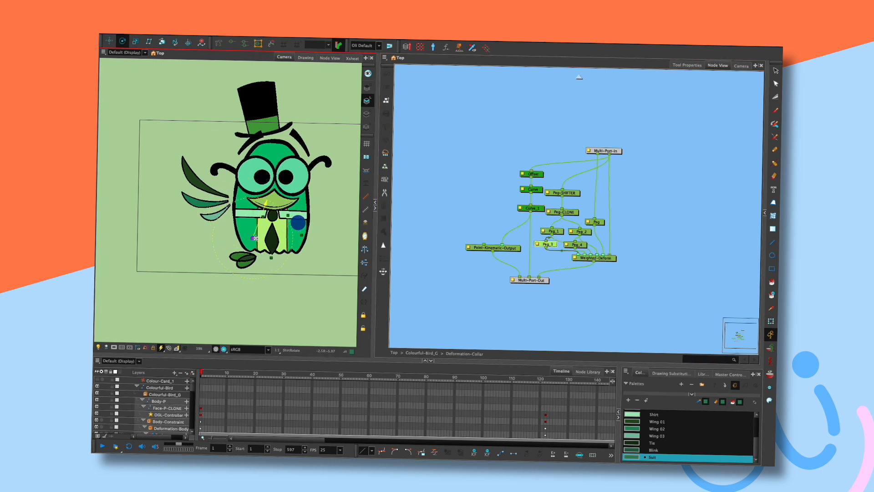
left_click(263, 218)
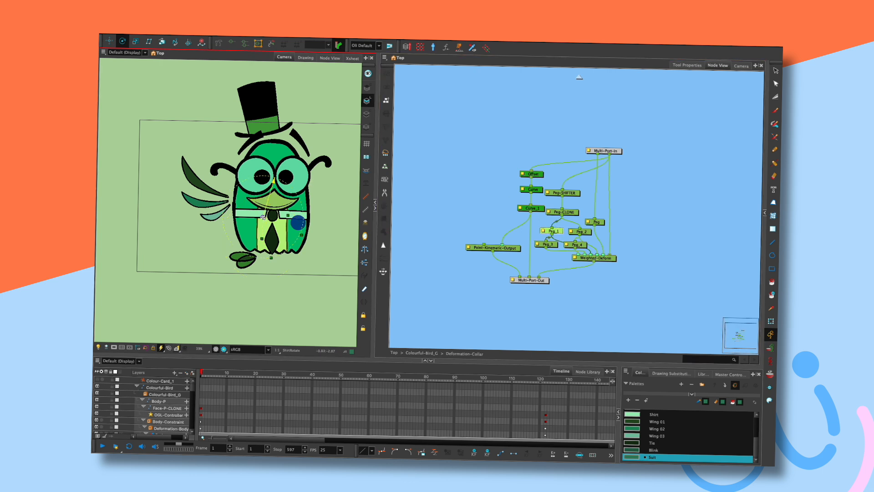
left_click(581, 232)
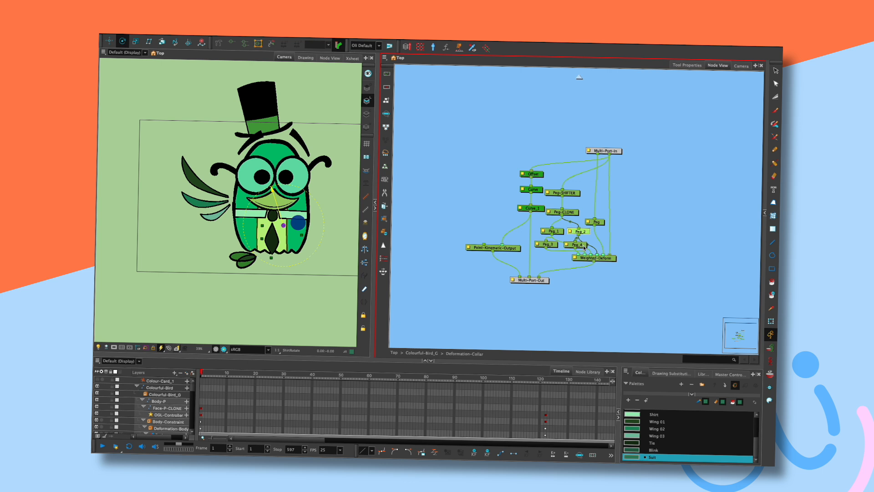
left_click(285, 239)
Test with the face controller slightly further left and readjust the pivots of Peg_3 and Peg_4 beside the tie's lower half
key("shift+t")
left_click(330, 207)
mouse_move(299, 227)
left_mouse_down()
mouse_move(283, 228)
mouse_move(305, 228)
mouse_move(283, 228)
mouse_move(303, 227)
mouse_move(283, 228)
mouse_move(302, 229)
mouse_move(293, 228)
left_mouse_up()
left_click(262, 237)
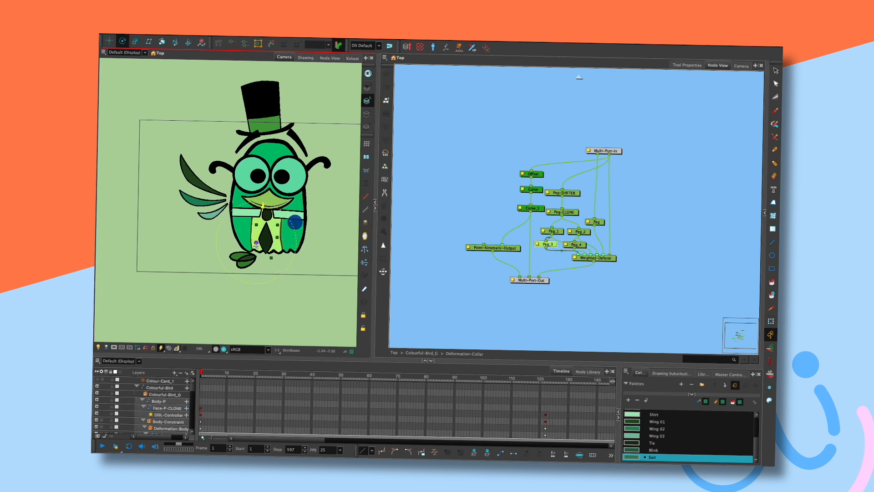
left_click(277, 238)
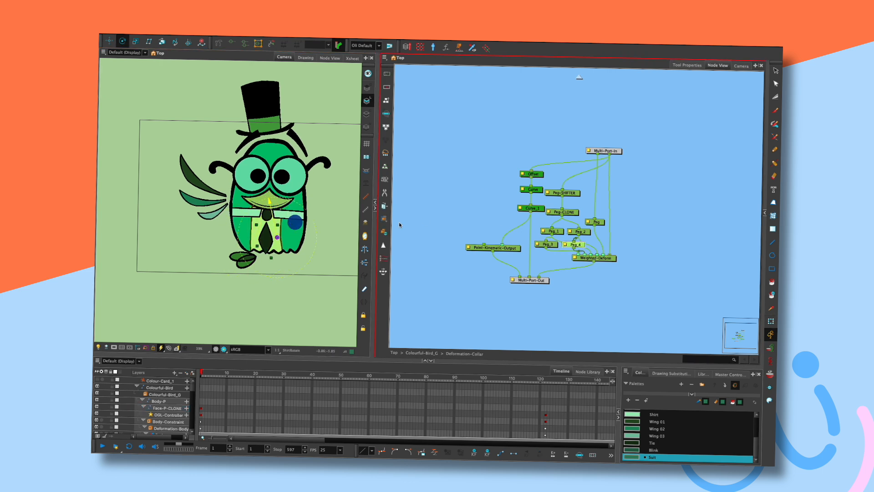
Raise the face controller slightly and refine the pivots of Peg_3 and Peg_4 around the tie's middle
mouse_move(296, 224)
left_mouse_down()
mouse_move(277, 223)
mouse_move(304, 223)
mouse_move(289, 223)
mouse_move(298, 218)
left_mouse_up()
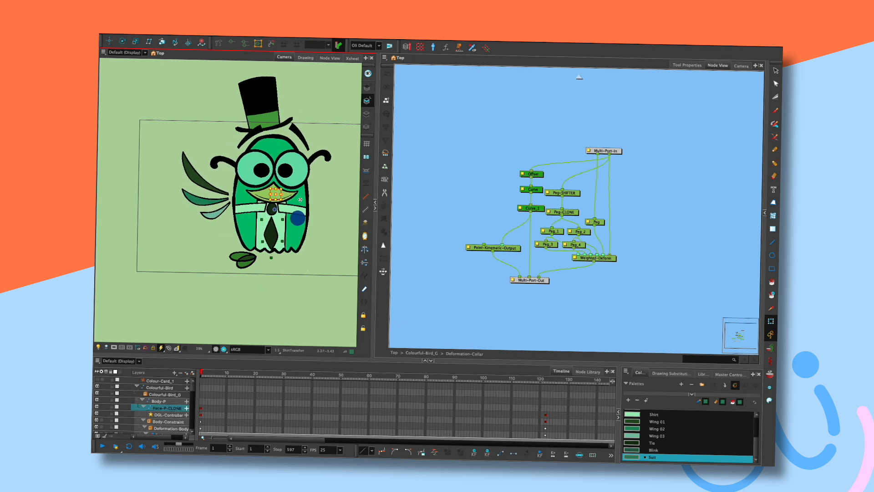
left_click(266, 238)
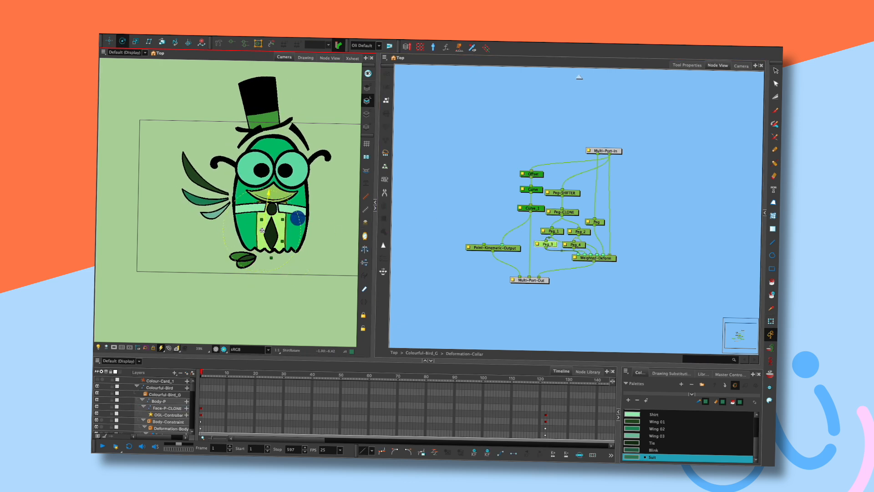
left_click(282, 240)
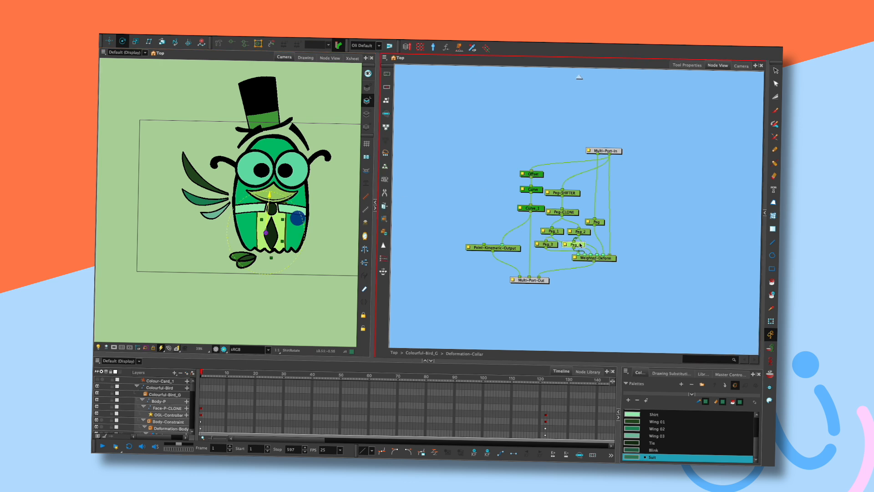
Test the shirt with the face controller and move the pivots of Peg_1 and Peg_2 up and outward onto the collar
mouse_move(299, 222)
left_mouse_down()
mouse_move(273, 221)
mouse_move(291, 227)
left_mouse_up()
left_click_drag(290, 222, 299, 223)
key("alt+3")
left_click(260, 225)
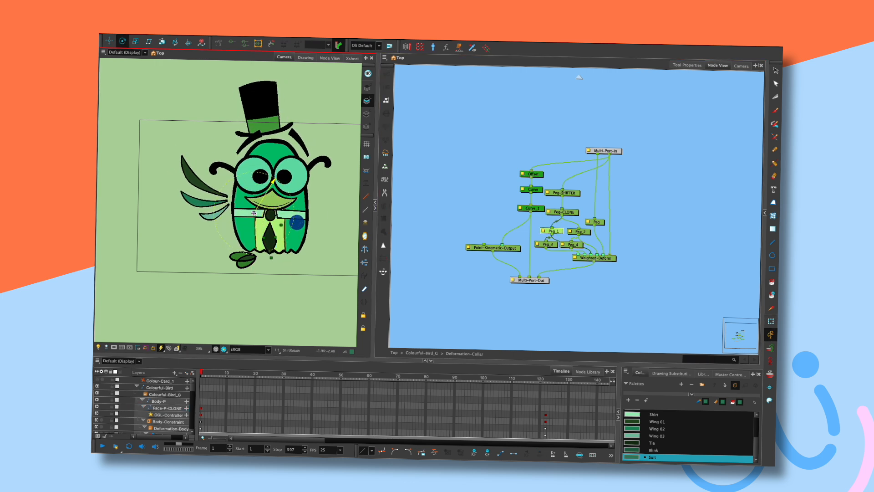
left_click(577, 231)
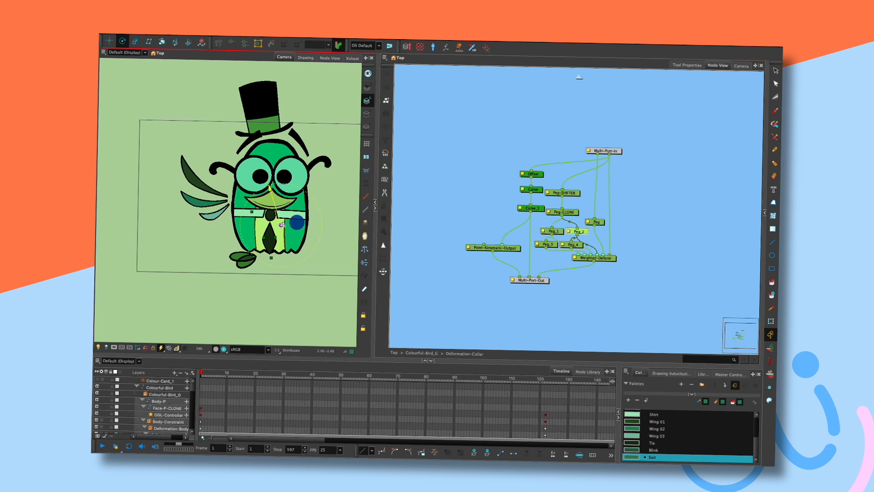
Turn the face far to the left and preview the shirt in the render view before returning to the normal view
key("shift+t")
mouse_move(288, 220)
left_mouse_down()
mouse_move(299, 220)
mouse_move(292, 206)
mouse_move(287, 214)
mouse_move(278, 203)
mouse_move(312, 213)
mouse_move(278, 220)
left_mouse_up()
left_click(224, 349)
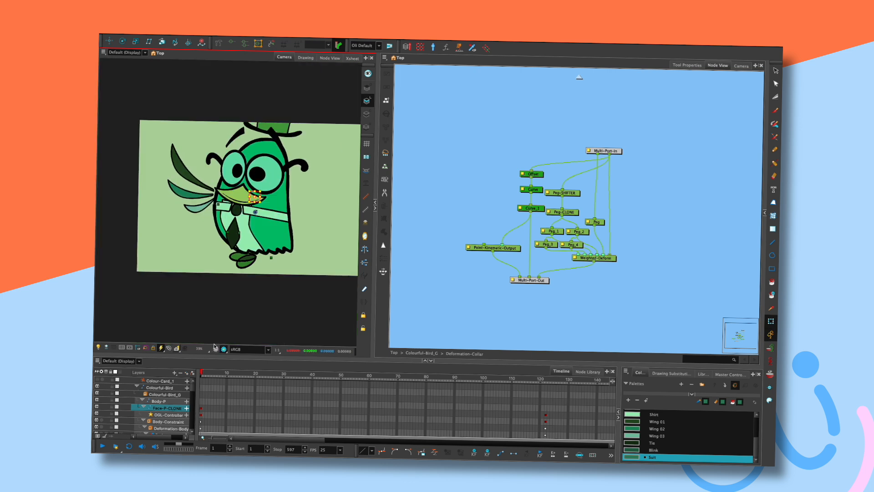
left_click(217, 349)
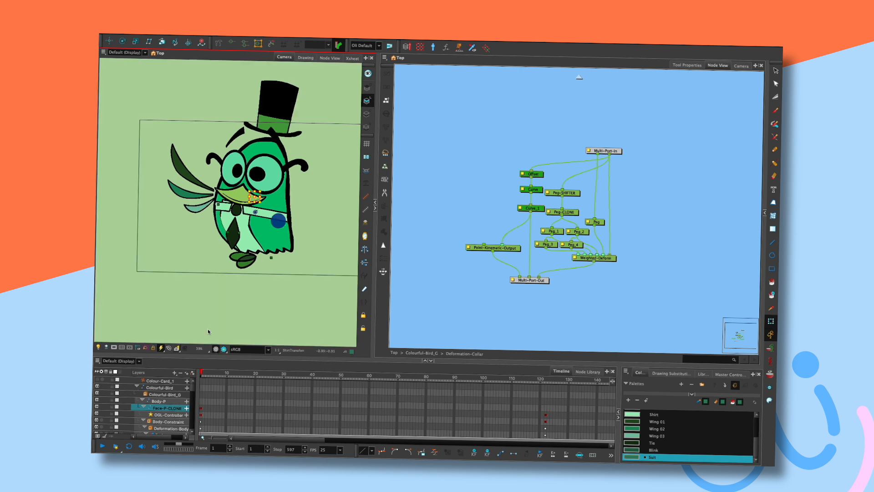
Place Peg_3's pivot outside the body's left edge and Peg_4's pivot on the right half of the suit
left_click(228, 231)
key("alt+3")
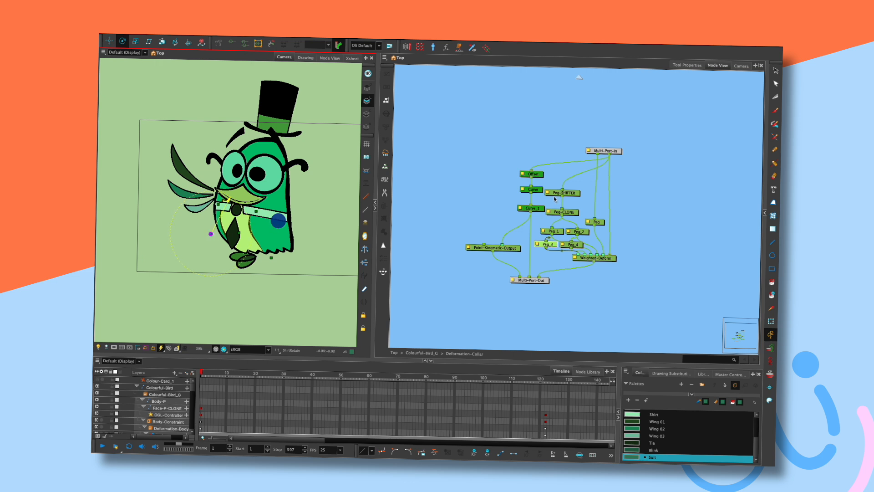
left_click(572, 244)
left_click_drag(269, 240, 269, 232)
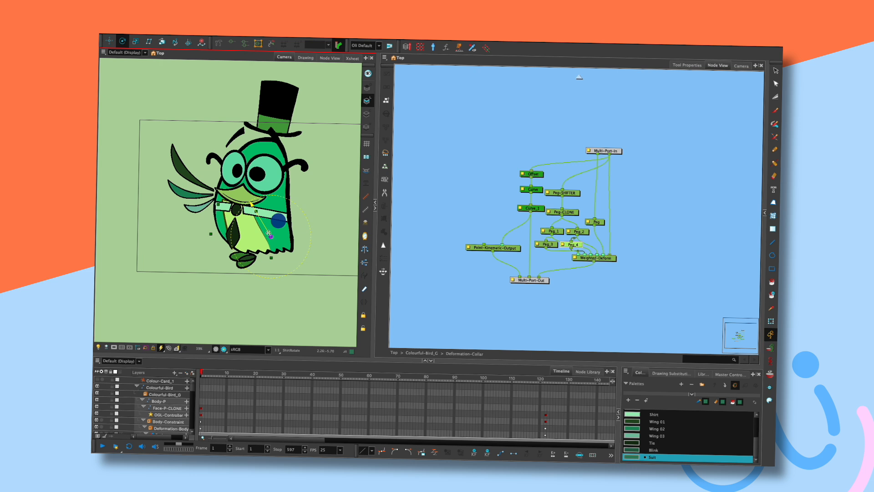
Try feeding Peg from the other output of Multi-Port-In and undo the reconnection
left_click(594, 222)
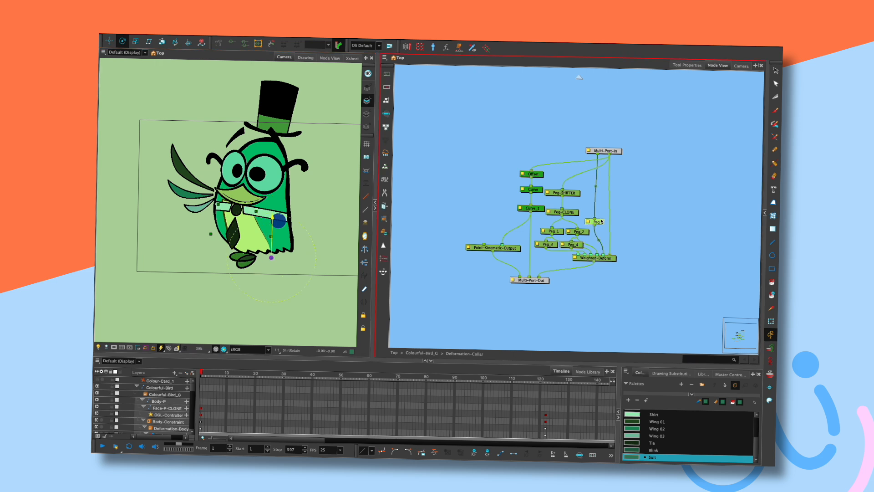
mouse_move(272, 258)
left_mouse_down()
mouse_move(262, 256)
mouse_move(272, 257)
left_mouse_up()
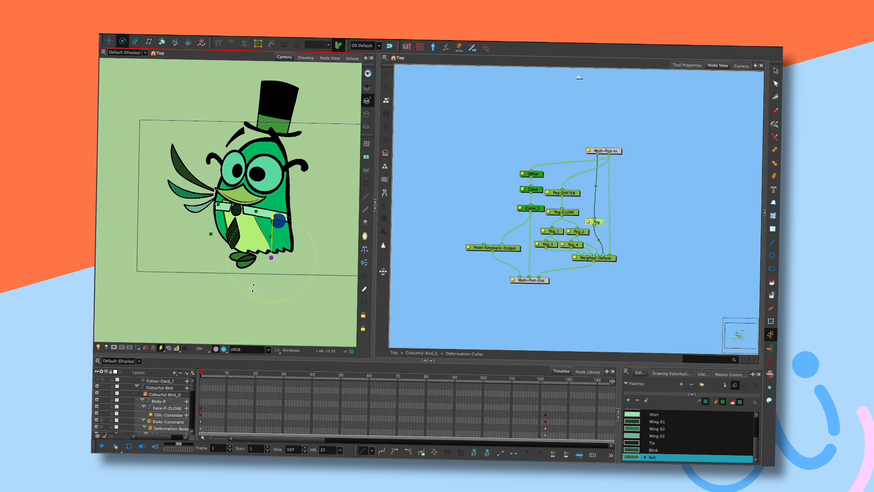
left_click_drag(609, 154, 595, 219)
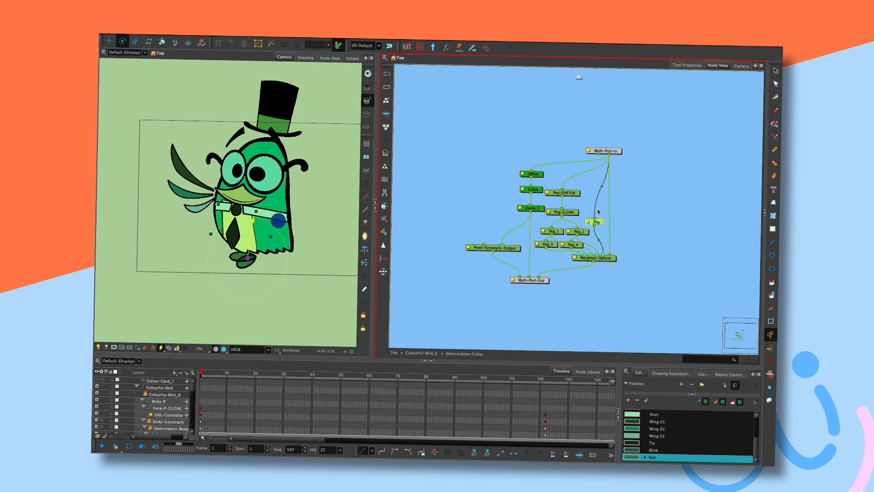
key("ctrl+z")
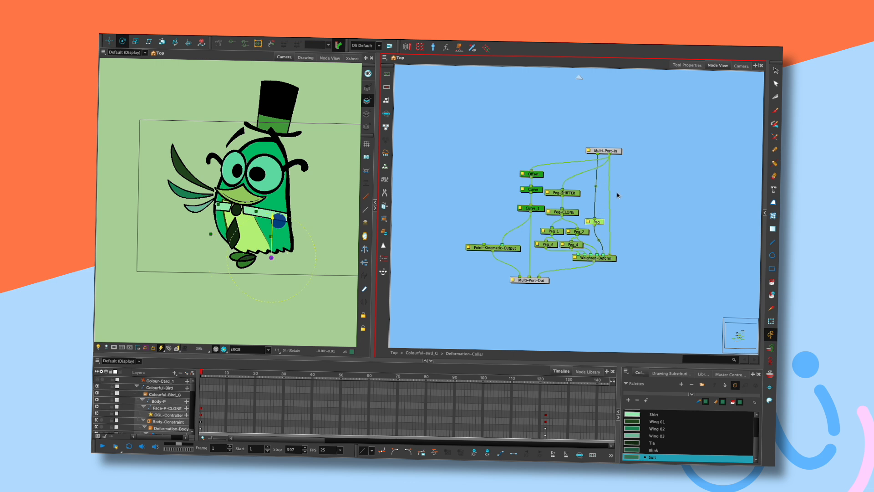
Duplicate Peg and link the copy between Multi-Port-In and Weighted-Deform
mouse_move(604, 217)
left_mouse_down()
mouse_move(605, 201)
mouse_move(620, 213)
left_mouse_up()
key("ctrl+d")
left_click_drag(597, 154, 619, 212)
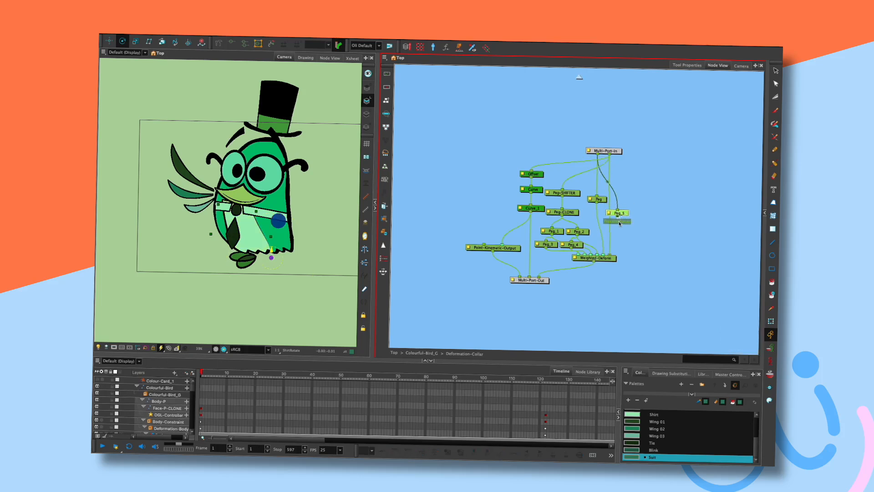
Place Peg's pivot at the lower left of the shirt and Peg_5's pivot at the body's lower right
left_click(597, 199)
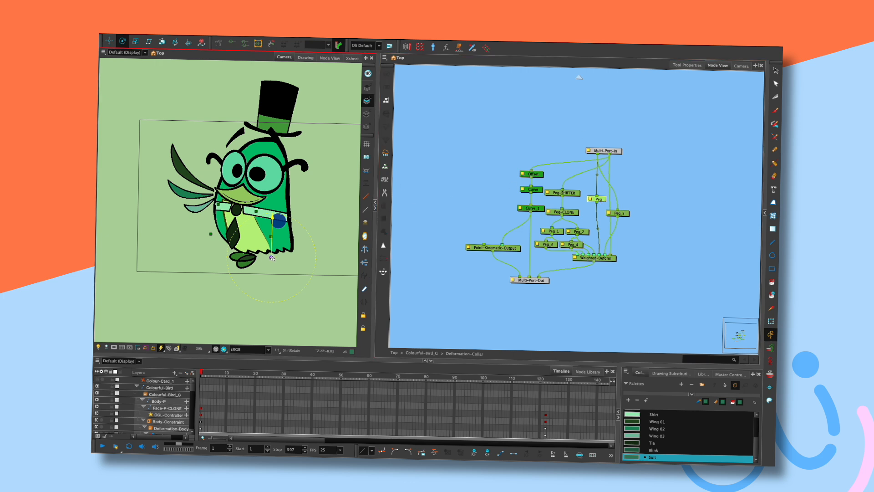
left_click_drag(272, 258, 250, 256)
left_click(624, 214)
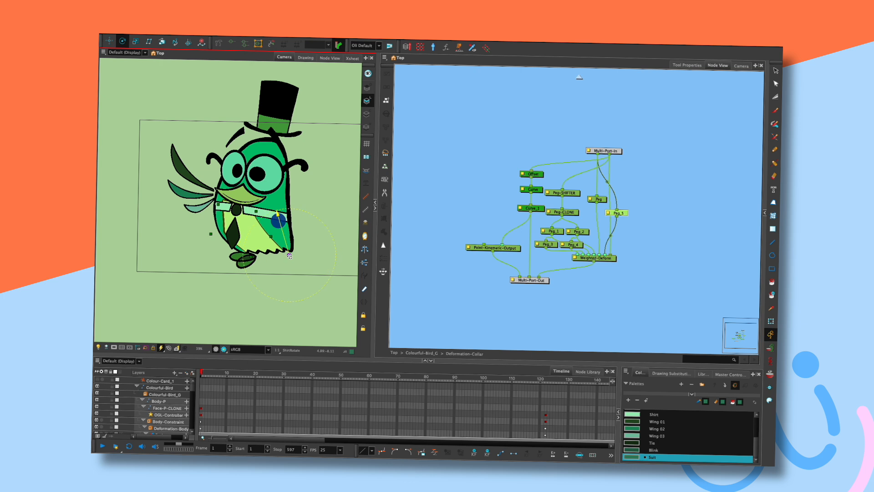
Move the face controller back to the right to test the shirt with the two bottom pegs
key("shift+t")
left_click(506, 136)
mouse_move(280, 224)
left_mouse_down()
mouse_move(308, 218)
mouse_move(274, 215)
mouse_move(304, 225)
mouse_move(278, 223)
mouse_move(297, 219)
left_mouse_up()
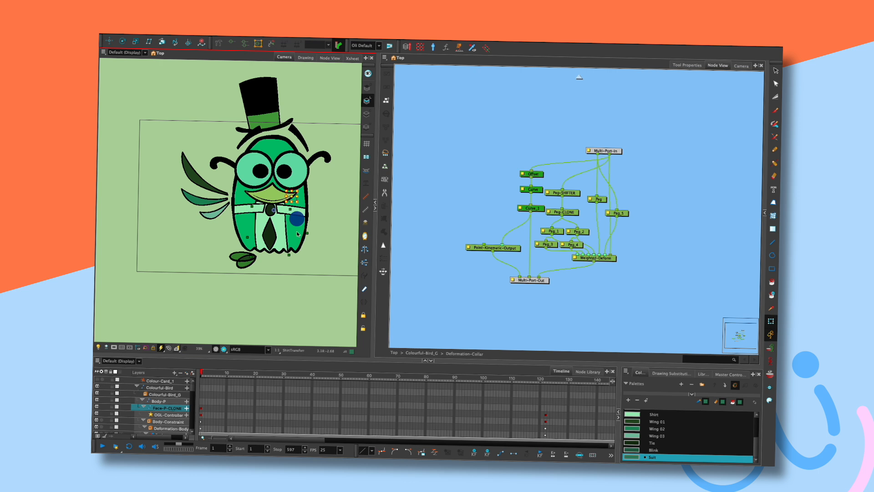
Move the pivots of Peg_1, Peg_2, Peg_3 and Peg_4 inward, closer to the tie
left_click(558, 229)
key("alt+3")
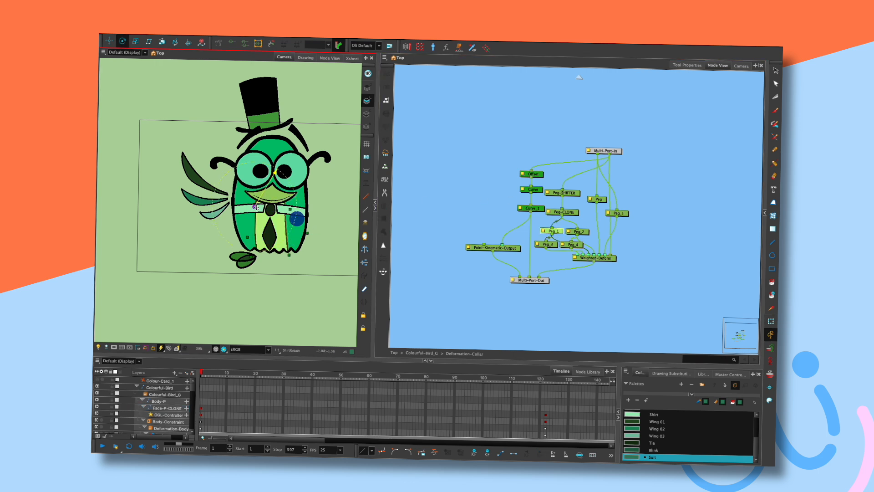
left_click(577, 231)
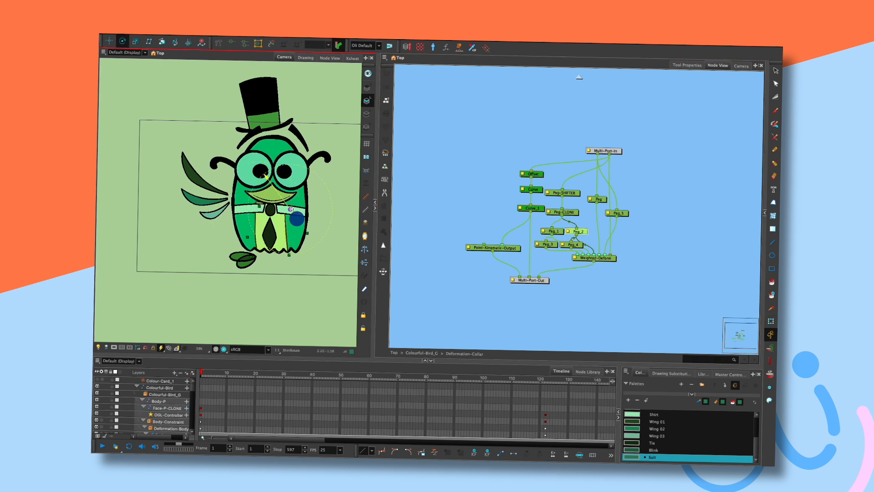
left_click(546, 244)
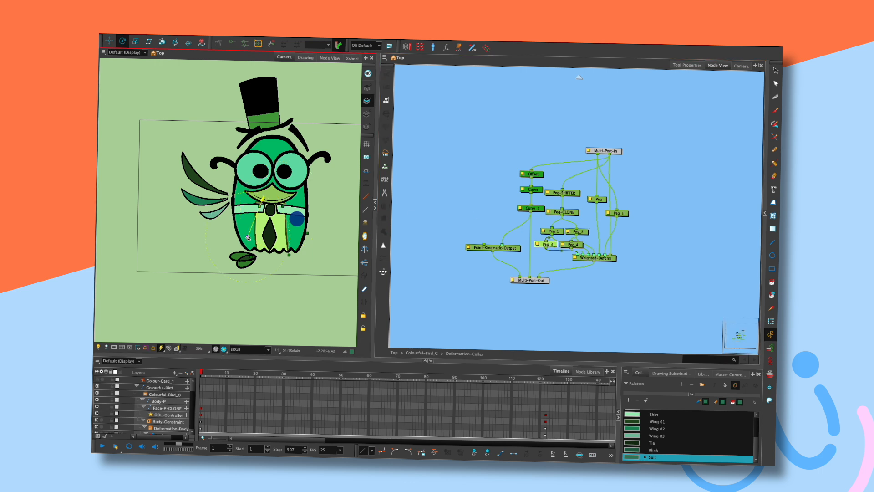
left_click(571, 244)
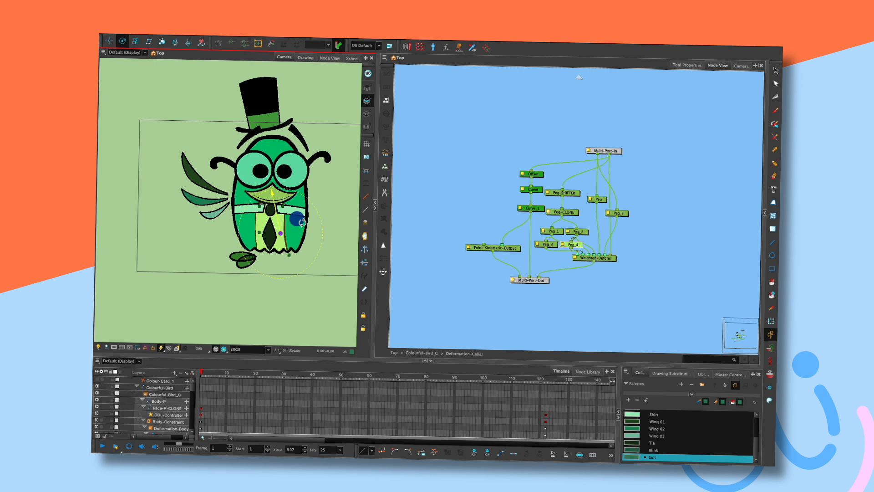
Move the face controller to the far left and back toward the centre to test the shirt's deformation
key("shift+t")
left_click(309, 219)
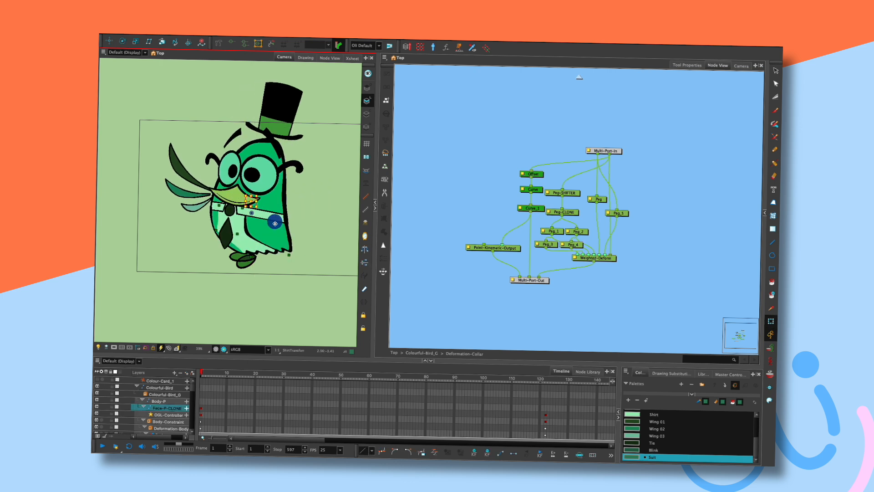
mouse_move(292, 223)
left_mouse_down()
mouse_move(279, 222)
mouse_move(303, 218)
mouse_move(283, 217)
left_mouse_up()
left_click(215, 349)
left_click(213, 348)
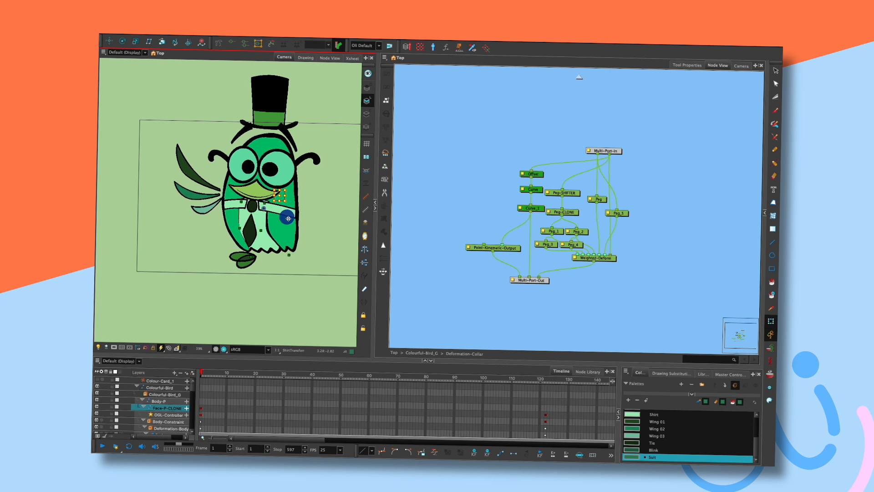
Move the pivots of Peg_3 and Peg_4 outward from the tie and test them with the face controller
key("alt+3")
left_click(260, 224)
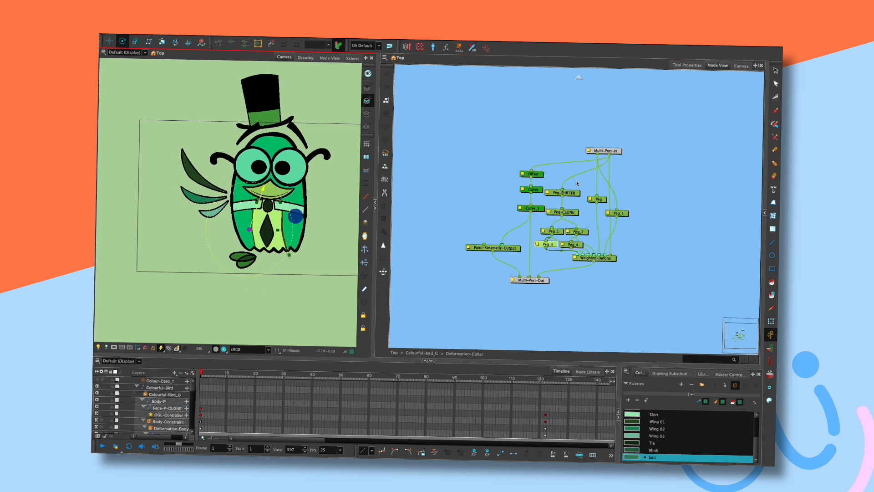
left_click(572, 244)
key("shift+t")
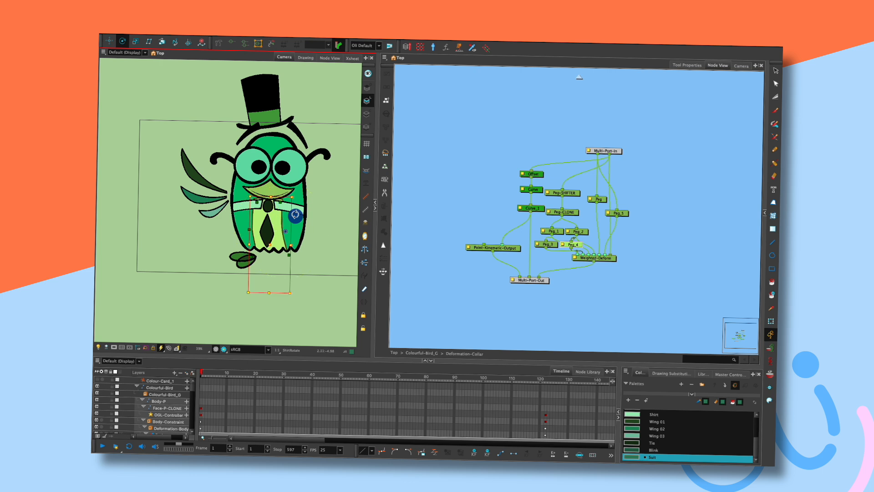
key("Escape")
mouse_move(297, 218)
left_mouse_down()
mouse_move(274, 220)
mouse_move(300, 220)
mouse_move(278, 221)
mouse_move(293, 220)
left_mouse_up()
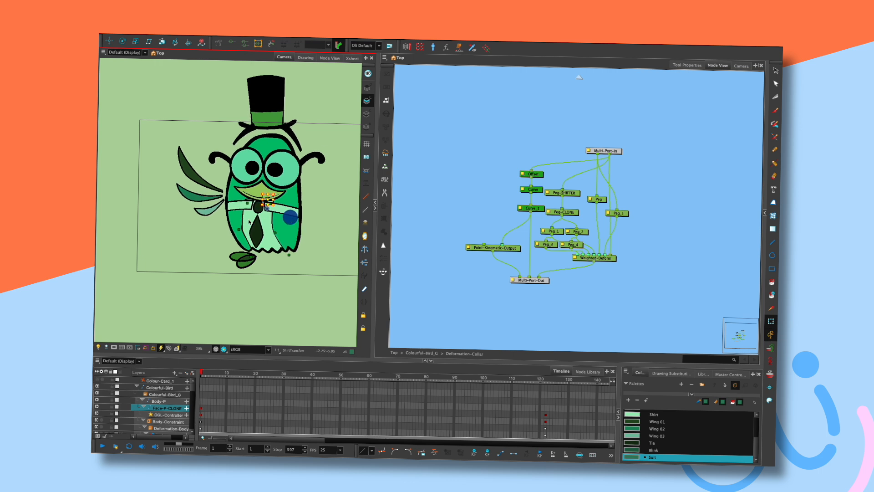
Duplicate the lower pair of pegs and link both copies between Peg_3 and Weighted-Deform
left_click_drag(559, 231, 584, 238)
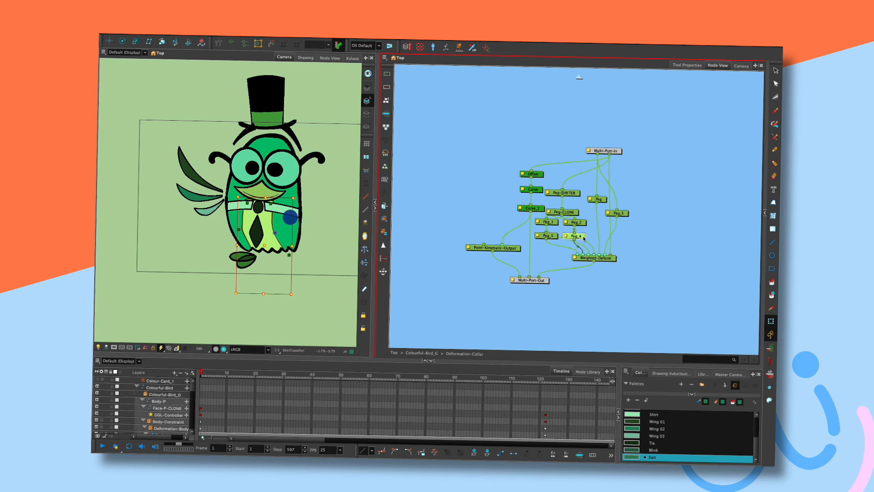
mouse_move(533, 248)
left_mouse_down()
mouse_move(591, 233)
mouse_move(544, 252)
left_mouse_up()
key("super+c")
key("super+v")
left_click(559, 240)
left_click(547, 235)
left_click_drag(537, 254, 589, 253)
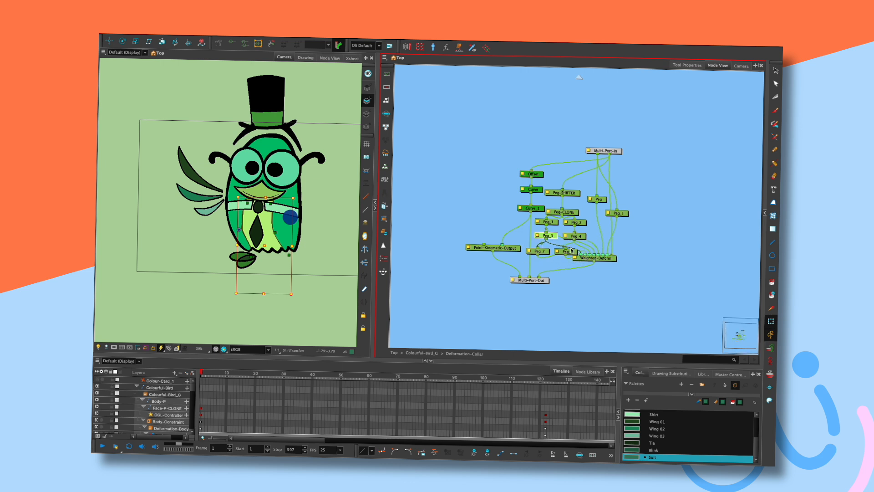
Place the pivots of Peg_7 and Peg_6 on the lower shirt and those of Peg_3 and Peg_4 just below the collar
left_click(538, 251)
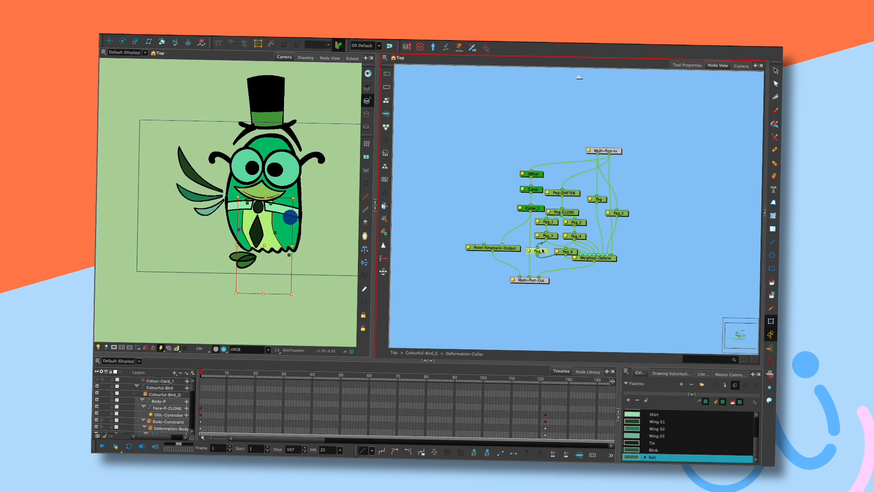
key("alt+v")
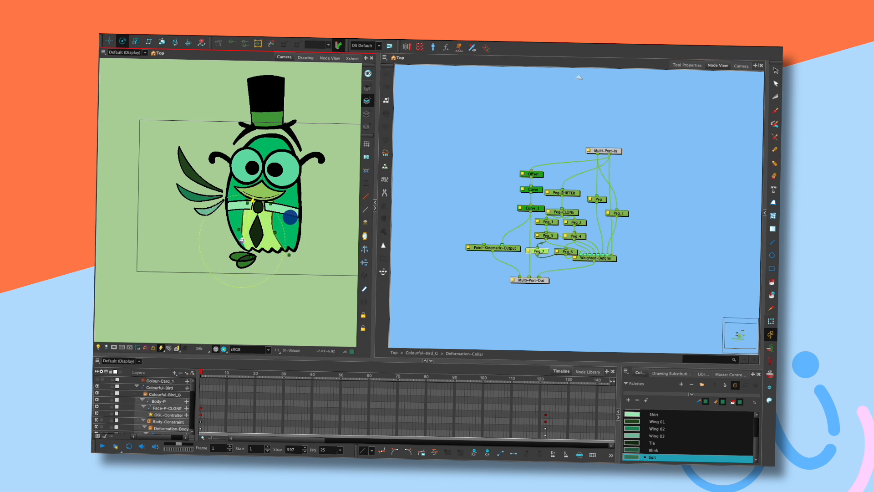
left_click(573, 251)
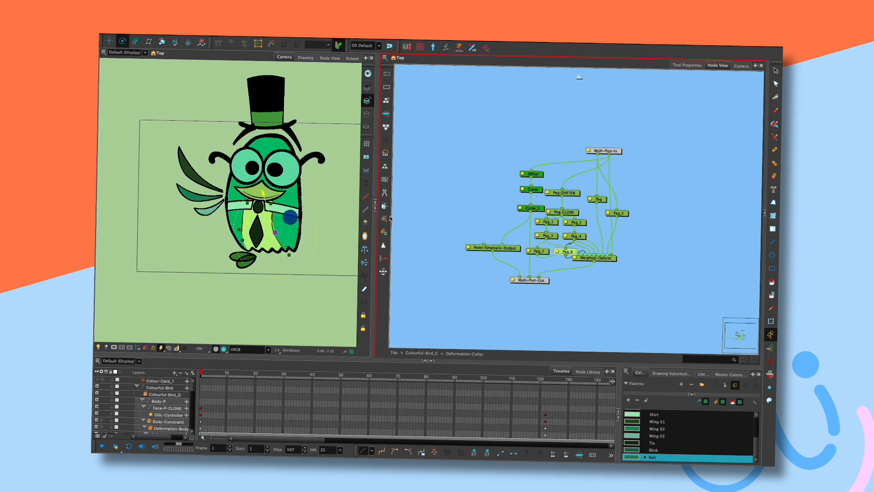
left_click(276, 231)
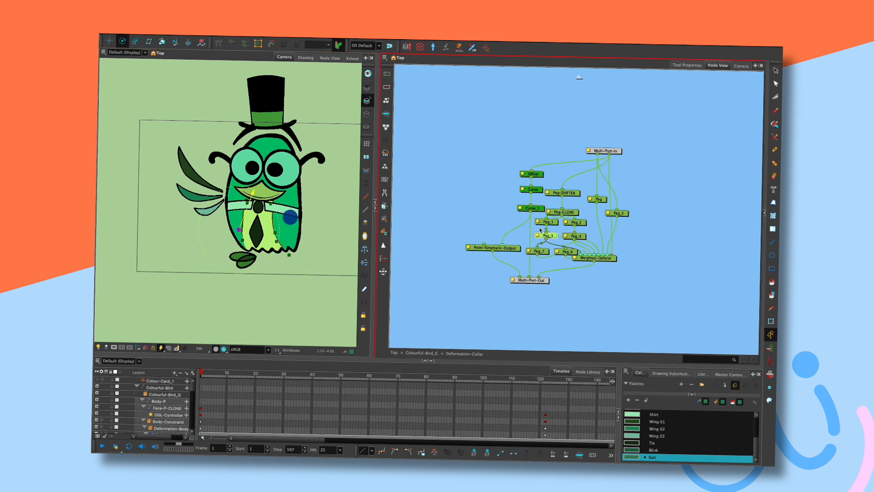
left_click_drag(238, 218, 245, 220)
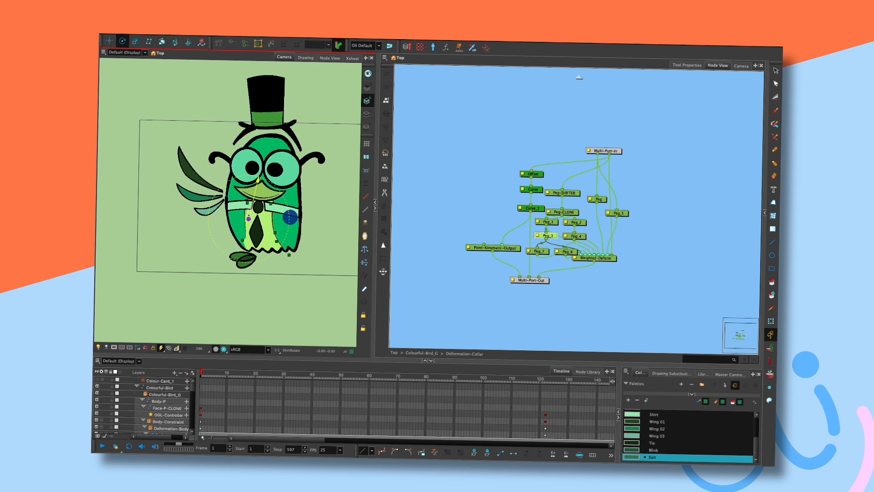
left_click(277, 231)
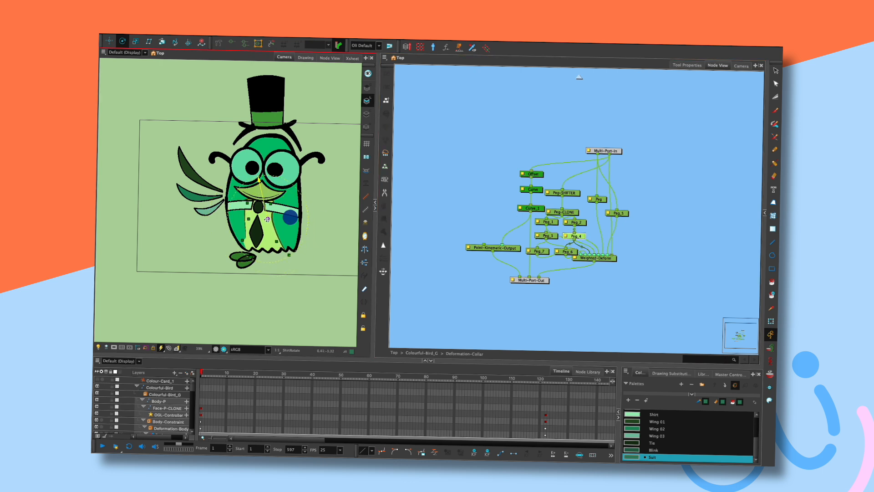
left_click(252, 236)
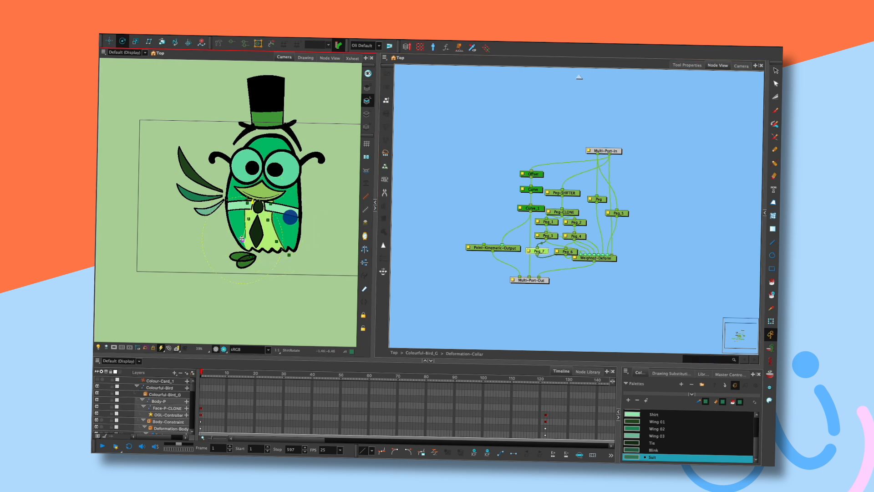
left_click(573, 253)
Move the face controller to the far right and back to test the shirt with the extra pegs
key("shift+t")
left_click_drag(291, 218, 317, 220)
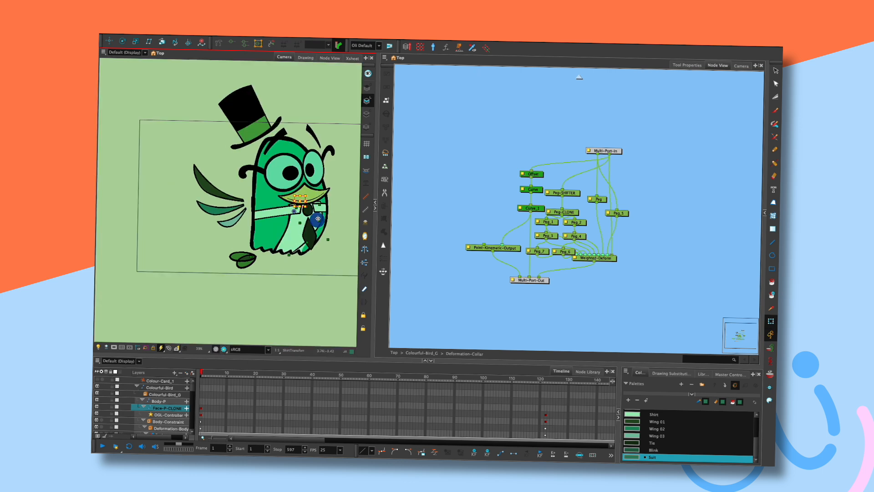
left_click_drag(318, 218, 295, 219)
Inspect Peg-SHIFTER and Peg-CLONE at the collar and test the shirt with small face controller moves
left_click(572, 192)
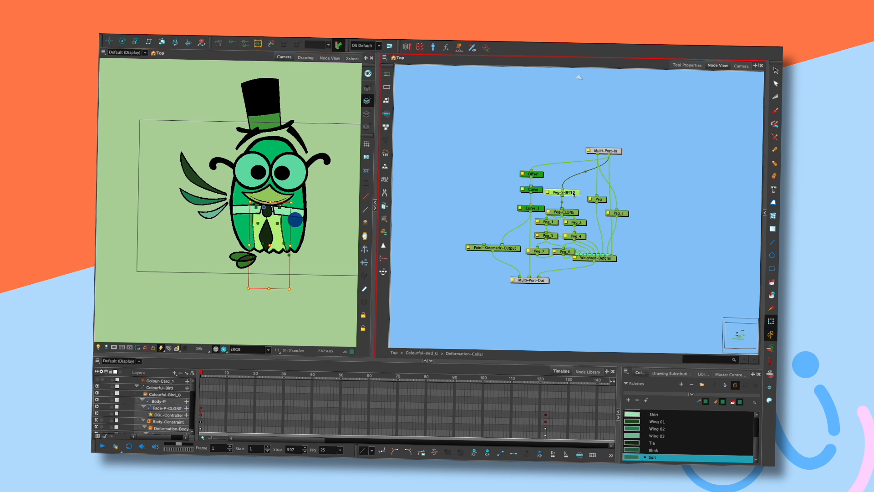
key("alt+2")
key("shift+t")
left_click(571, 213)
left_click(270, 206)
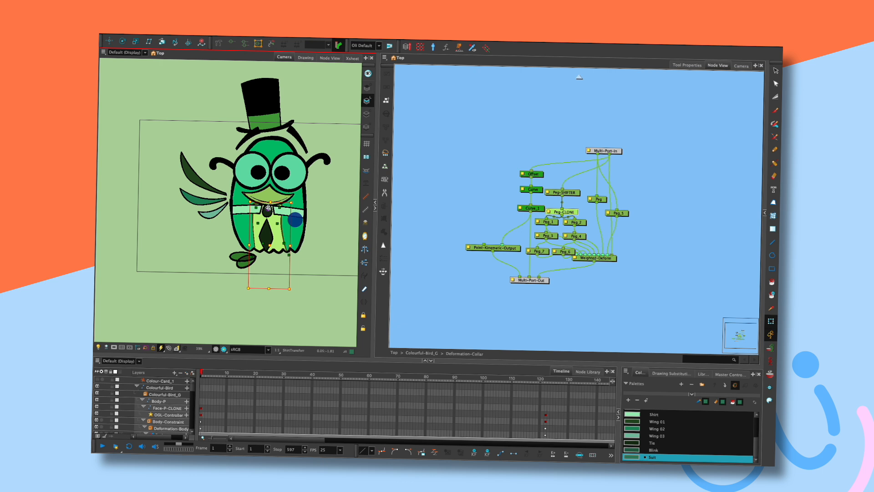
left_click(315, 214)
mouse_move(297, 222)
left_mouse_down()
mouse_move(273, 223)
mouse_move(312, 223)
mouse_move(279, 225)
mouse_move(308, 226)
mouse_move(284, 224)
mouse_move(304, 225)
mouse_move(292, 229)
left_mouse_up()
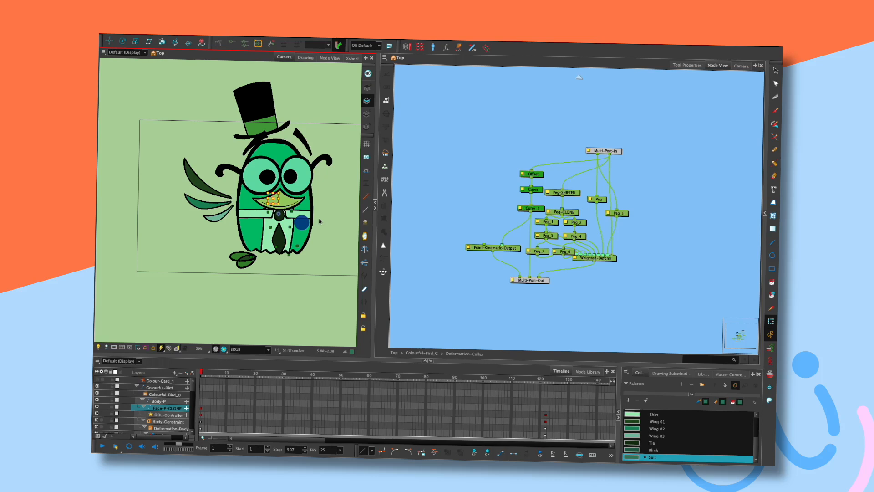
Lower Multi-Port-Out and Weighted-Deform in the network and delete the six pegs between Peg-CLONE and Weighted-Deform
left_click_drag(547, 279, 543, 334)
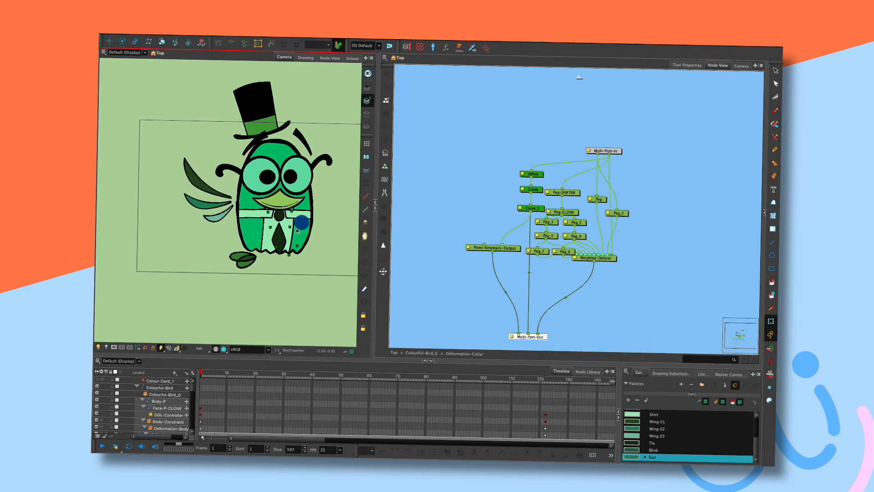
left_click_drag(611, 259, 604, 309)
left_click_drag(583, 227, 556, 245)
key("Delete")
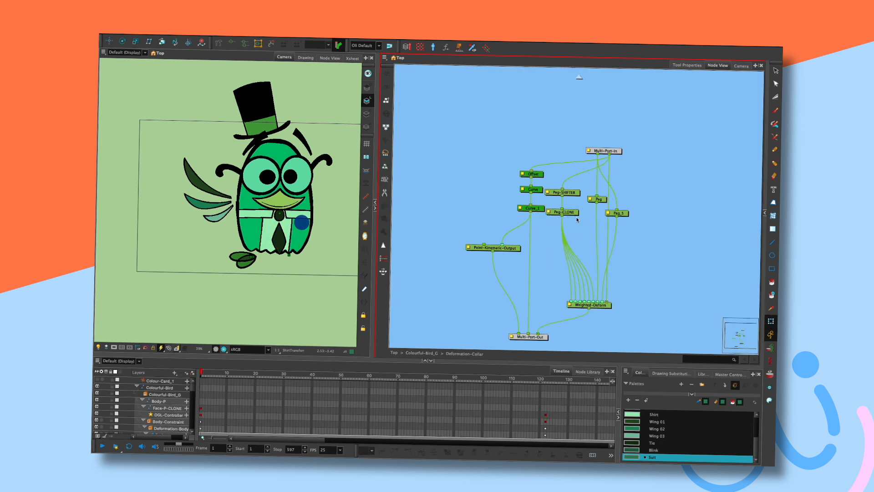
Remove the duplicate links between Peg-CLONE and Weighted-Deform, keeping a single one, and lower Peg-CLONE in the network
left_click_drag(589, 271, 585, 270)
left_click_drag(584, 274, 582, 268)
left_click_drag(564, 212, 566, 230)
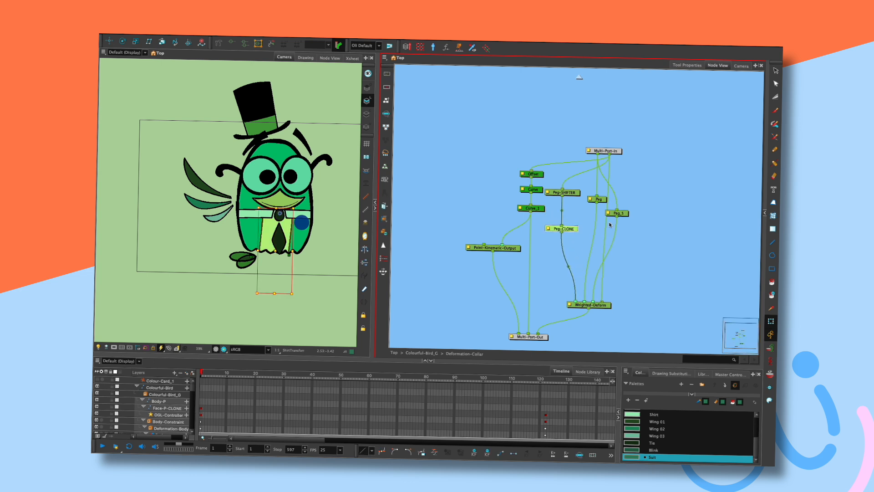
Arrange Peg_5 below Peg in the network and test the simplified setup with the face controller
left_click_drag(626, 212, 633, 229)
mouse_move(300, 222)
left_mouse_down()
mouse_move(284, 224)
mouse_move(318, 225)
mouse_move(292, 227)
mouse_move(302, 222)
left_mouse_up()
left_click(625, 231)
left_click_drag(624, 231, 601, 241)
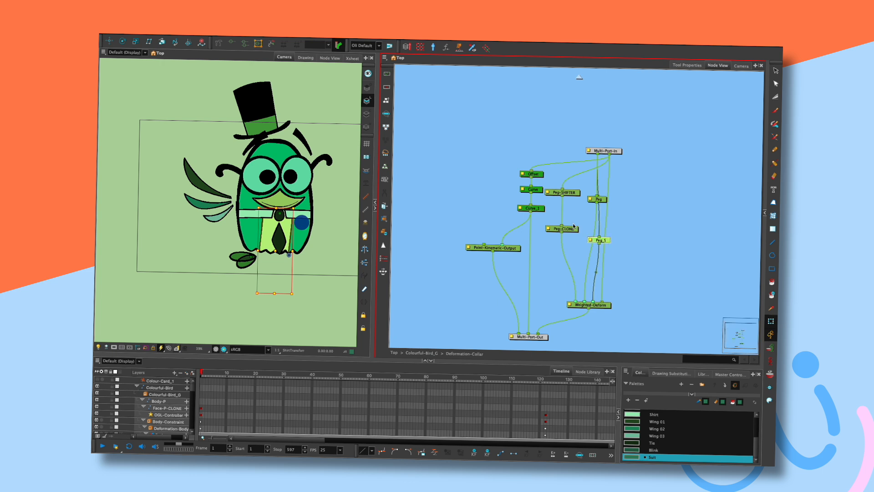
left_click(602, 202)
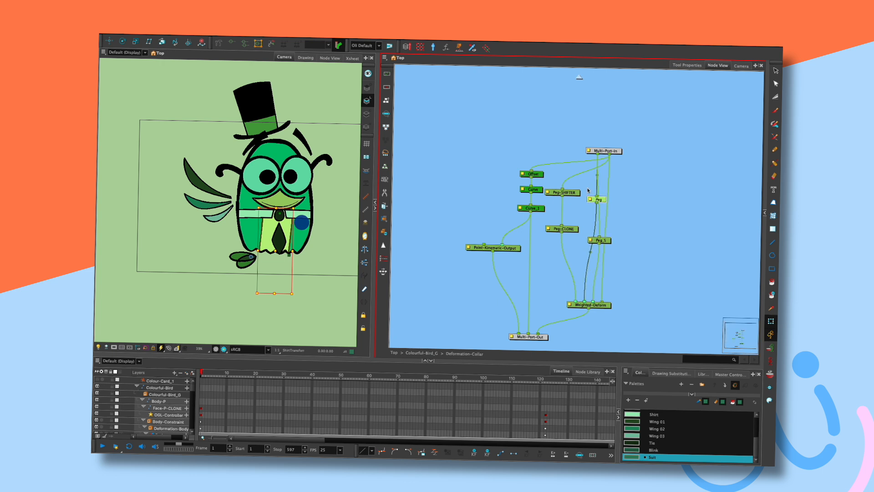
left_click_drag(301, 222, 297, 230)
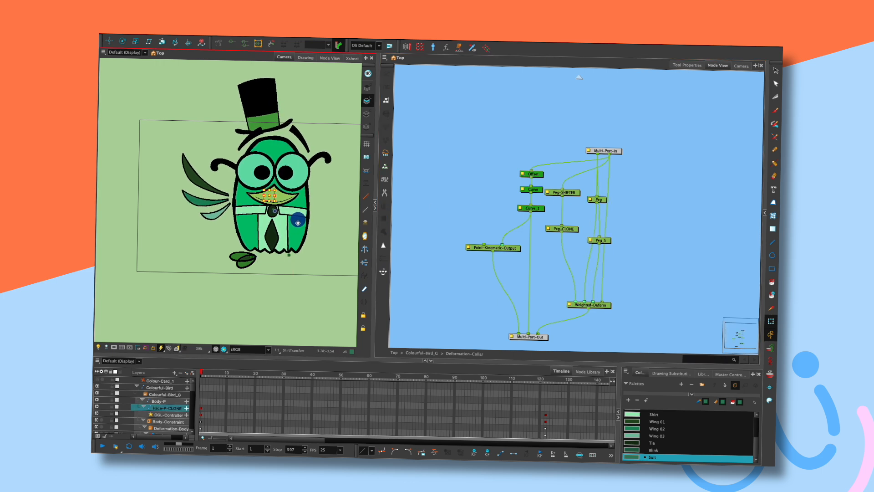
Check Peg_5's pivot at the shirt's lower right and set Peg's pivot at its lower left corner
left_click(599, 240)
key("alt+3")
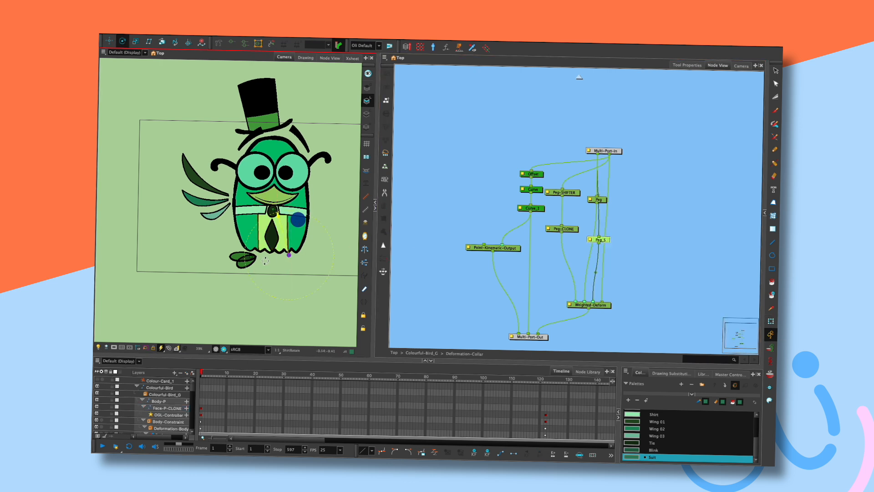
left_click(598, 199)
left_click_drag(258, 253, 256, 254)
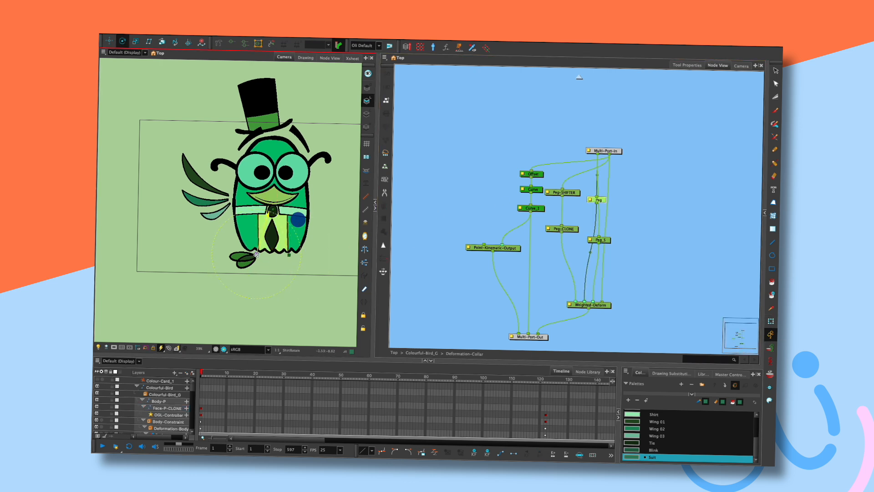
left_click(444, 201)
key("shift+t")
mouse_move(296, 220)
left_mouse_down()
mouse_move(282, 223)
mouse_move(304, 219)
mouse_move(278, 230)
mouse_move(298, 219)
left_mouse_up()
Detach Peg-SHIFTER from above Peg-CLONE and try positioning Peg-CLONE's pivot at the collar without it
left_click(566, 200)
left_click(566, 200)
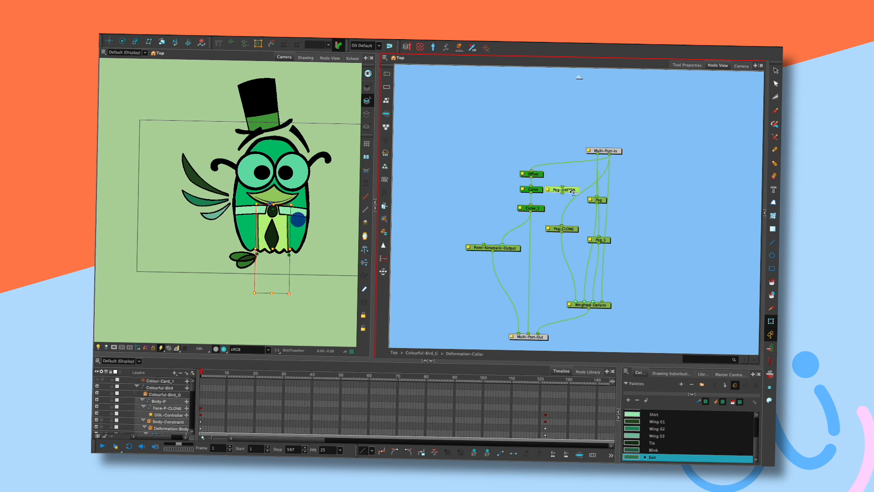
left_click_drag(567, 193, 668, 205)
mouse_move(298, 219)
left_mouse_down()
mouse_move(317, 220)
mouse_move(280, 227)
mouse_move(311, 220)
mouse_move(279, 221)
mouse_move(289, 227)
mouse_move(297, 219)
left_mouse_up()
left_click(562, 229)
key("alt+3")
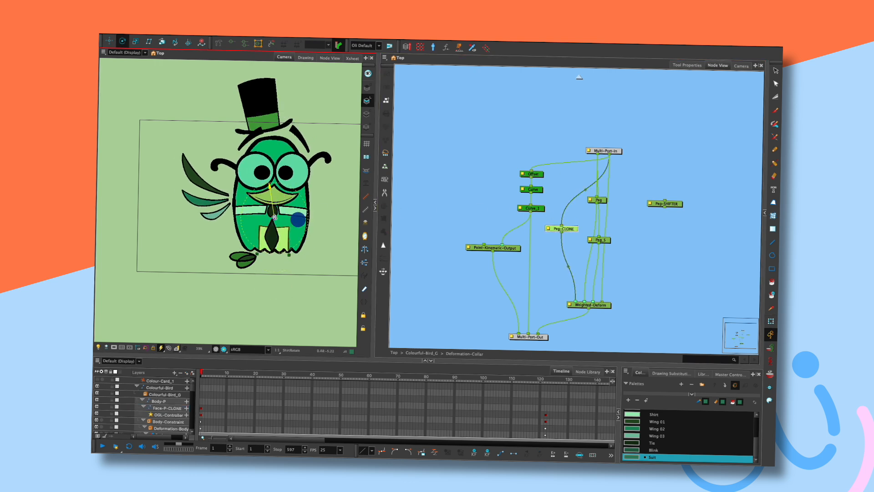
left_click_drag(274, 143, 273, 209)
key("shift+t")
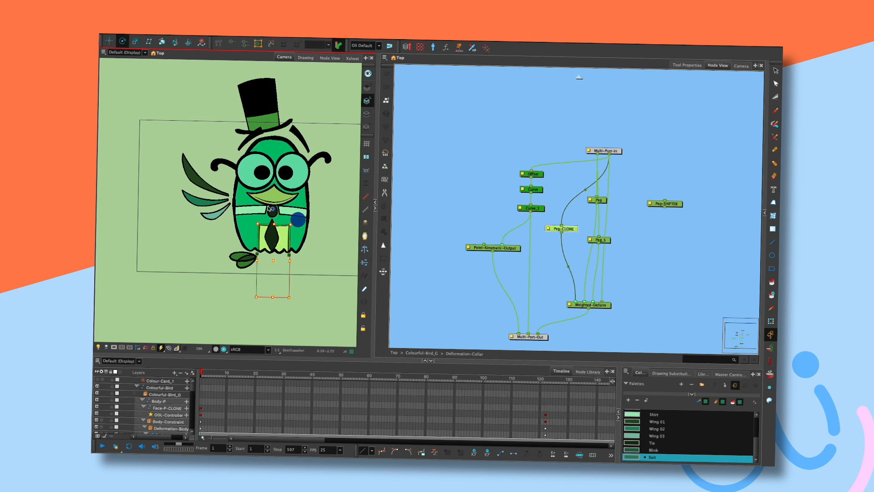
Reinsert Peg-SHIFTER between Multi-Port-In and Peg-CLONE
left_click(669, 204)
left_click_drag(670, 206, 569, 214)
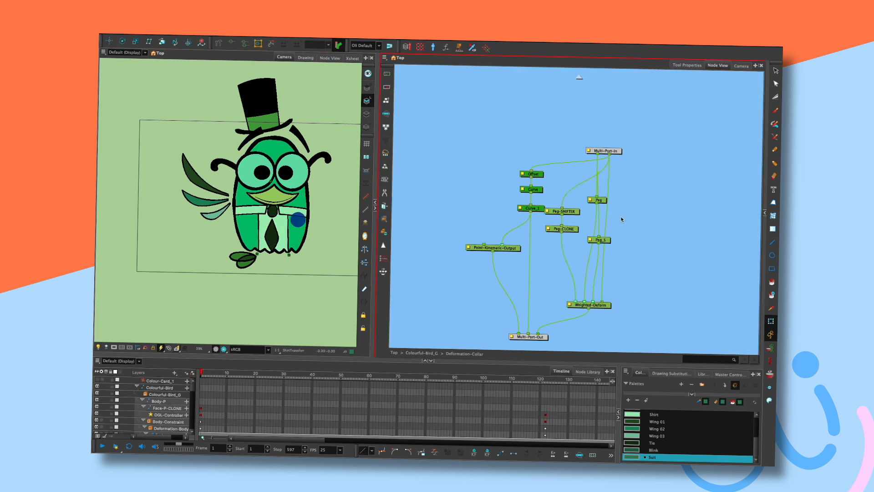
mouse_move(299, 224)
left_mouse_down()
mouse_move(285, 225)
mouse_move(322, 221)
left_mouse_up()
left_click(333, 217)
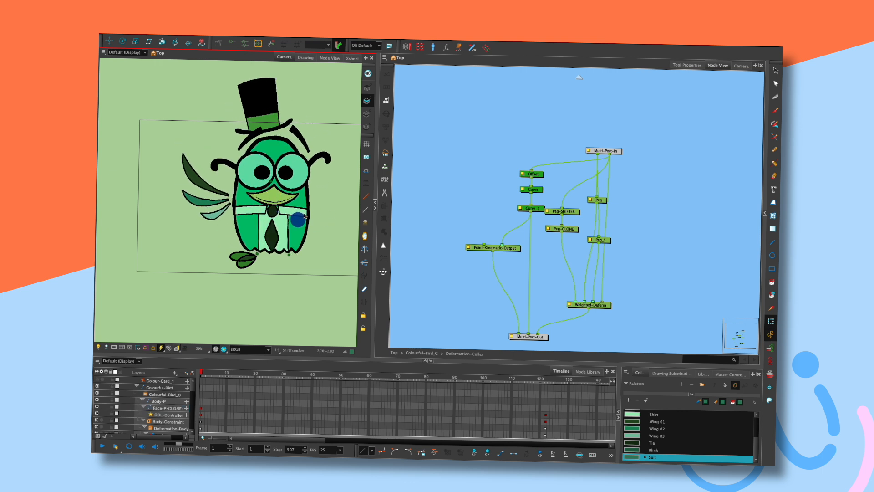
Inspect Peg-CLONE's link from Peg-SHIFTER, try moving the face controller and undo the last change
left_click(576, 230)
left_click(575, 230)
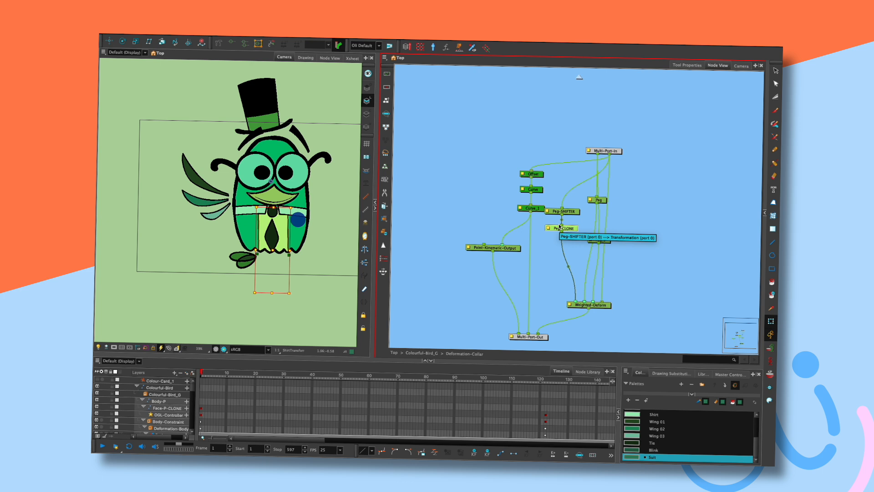
mouse_move(315, 229)
left_mouse_down()
mouse_move(320, 248)
mouse_move(345, 259)
mouse_move(334, 228)
mouse_move(316, 228)
mouse_move(341, 232)
mouse_move(338, 261)
mouse_move(314, 228)
mouse_move(341, 233)
left_mouse_up()
mouse_move(336, 248)
left_mouse_down()
mouse_move(324, 262)
mouse_move(348, 263)
left_mouse_up()
mouse_move(318, 233)
left_mouse_down()
mouse_move(347, 265)
mouse_move(277, 220)
mouse_move(313, 219)
mouse_move(279, 220)
mouse_move(306, 222)
left_mouse_up()
key("super+z")
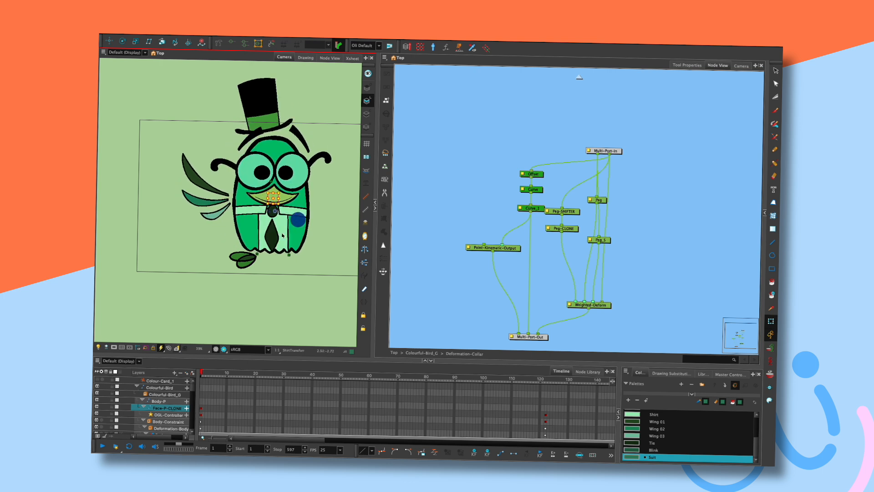
View the parent Colourful-Bird_G network and reopen the Deformation-Collar group
left_click(578, 77)
left_click(645, 198)
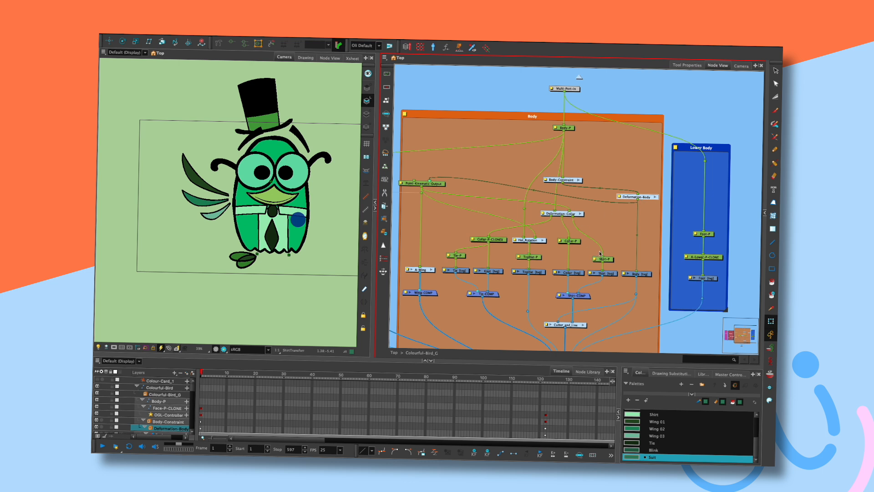
left_click(581, 214)
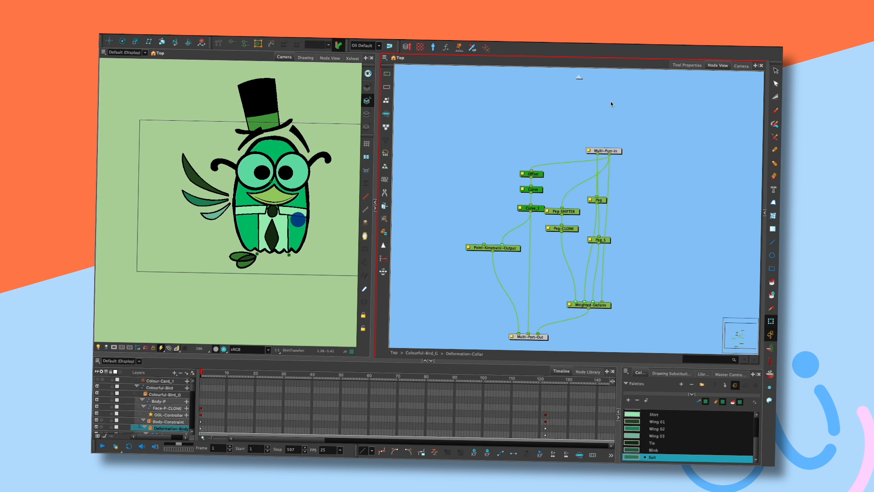
Delete the Peg-SHIFTER, Peg-CLONE, Peg, Peg_1 and Weighted-Deform nodes from Deformation-Collar and return to the Colourful-Bird_G network
left_click(579, 79)
left_click(594, 214)
mouse_move(619, 191)
left_mouse_down()
mouse_move(605, 291)
mouse_move(544, 322)
left_mouse_up()
key("Delete")
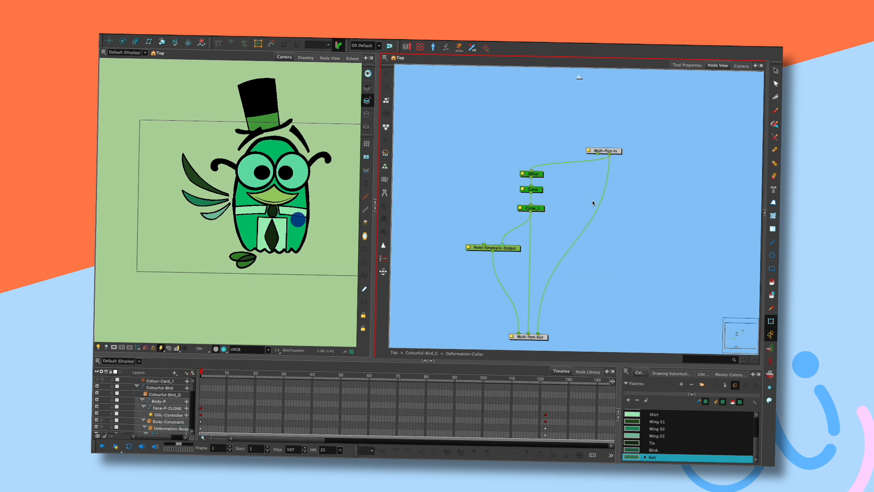
left_click(579, 79)
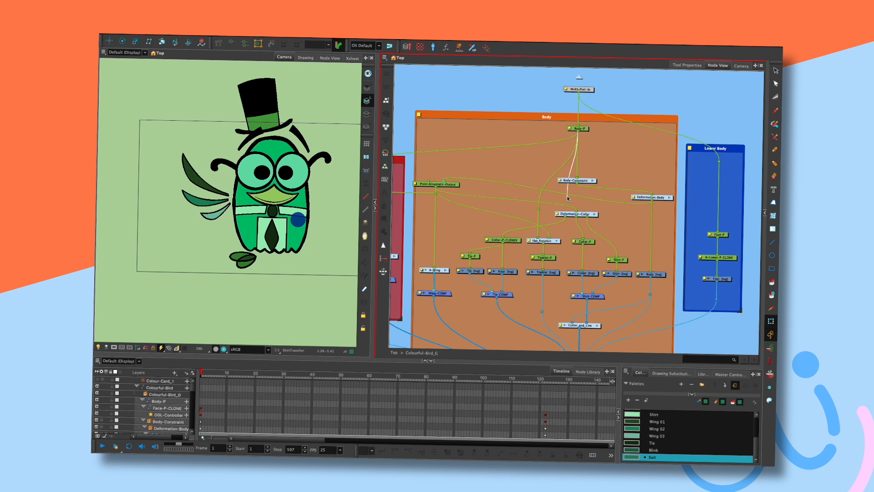
Connect Deformation-Body to Shirt-P in place of Deformation-Collar and test the link with the face controller
left_click_drag(587, 216, 594, 219)
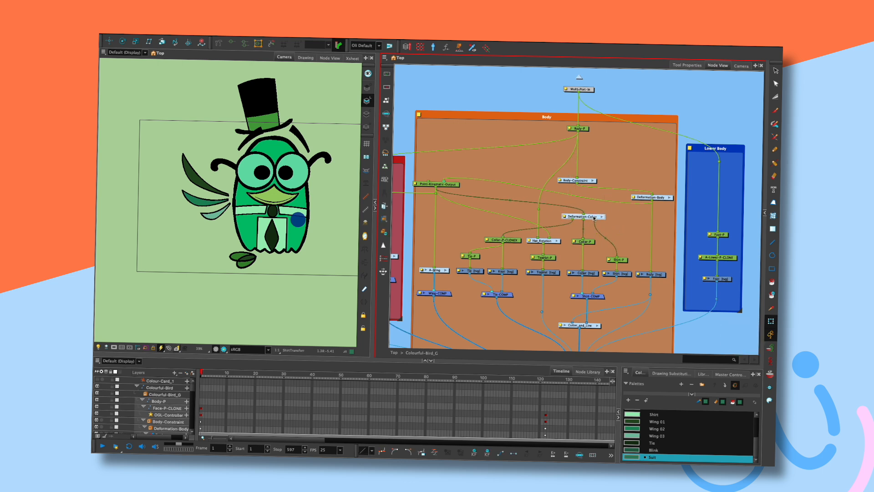
left_click_drag(652, 205, 621, 256)
left_click(614, 235)
mouse_move(299, 222)
left_mouse_down()
mouse_move(276, 216)
mouse_move(294, 219)
mouse_move(328, 199)
mouse_move(284, 231)
mouse_move(318, 200)
mouse_move(273, 210)
mouse_move(291, 214)
mouse_move(300, 203)
left_mouse_up()
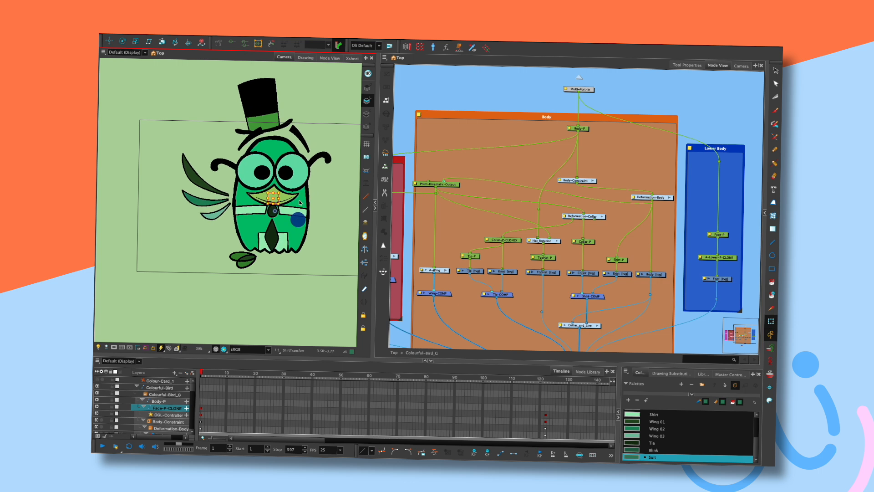
Try raising Shirt-P to the collar, test it with the face controller and undo the shirt's move
left_click(623, 261)
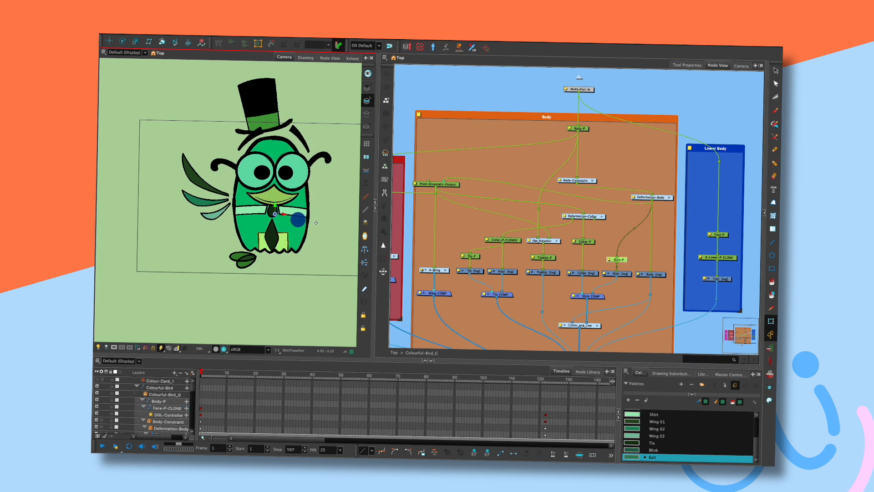
key("alt+2")
mouse_move(298, 220)
left_mouse_down()
mouse_move(274, 219)
mouse_move(292, 221)
left_mouse_up()
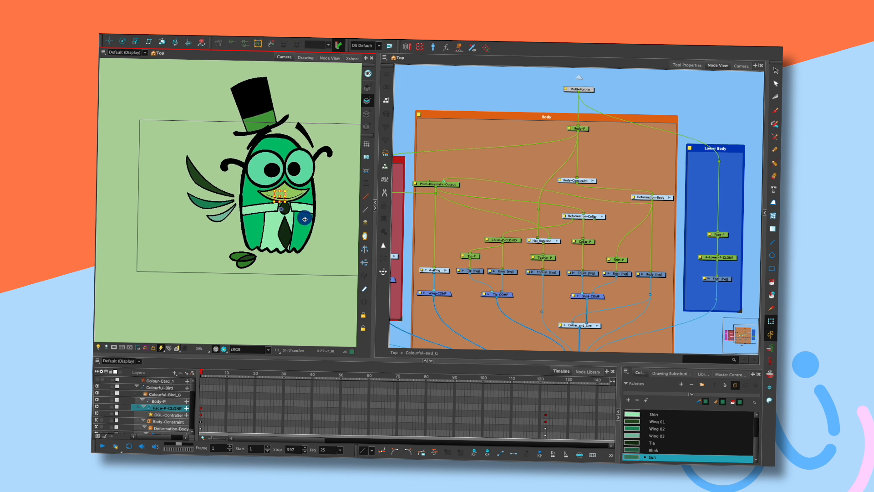
mouse_move(285, 222)
left_mouse_down()
mouse_move(278, 203)
mouse_move(273, 226)
mouse_move(303, 221)
left_mouse_up()
left_click(282, 230)
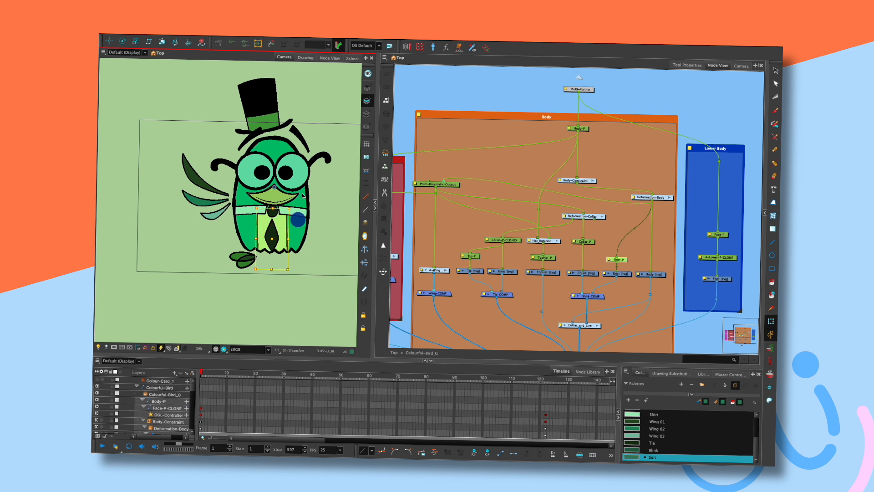
key("ctrl+z")
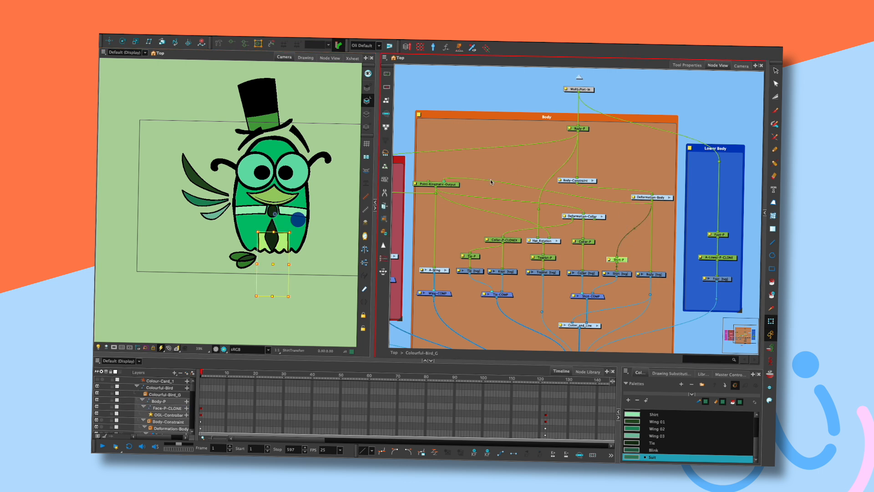
Try driving Shirt-P from Point-Kinematic-Output, test it with the face controller and undo the changes
left_click_drag(436, 194, 617, 256)
left_click(630, 246)
mouse_move(298, 222)
left_mouse_down()
mouse_move(283, 236)
mouse_move(262, 231)
mouse_move(287, 228)
mouse_move(290, 215)
left_mouse_up()
key("ctrl+z")
key("ctrl+z")
key("ctrl+z")
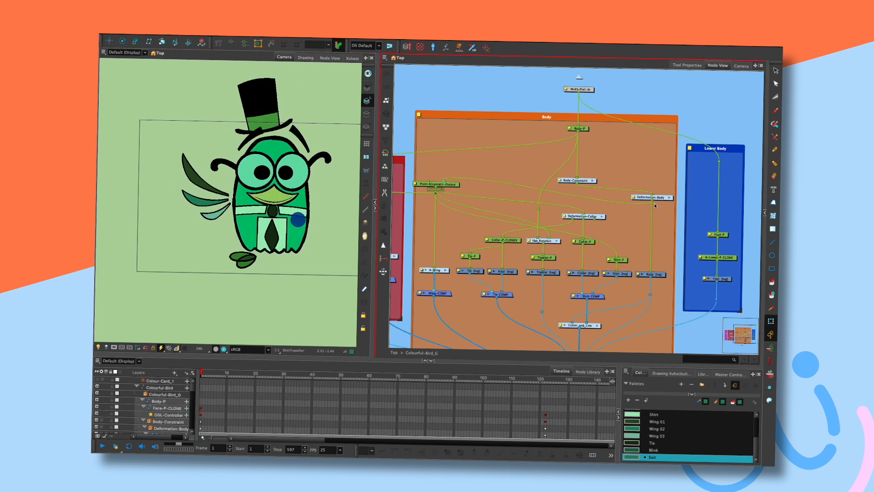
Check inside the Deformation-Body group, and translate Shirt-P up in the parent network so the shirt meets the collar
left_click(668, 199)
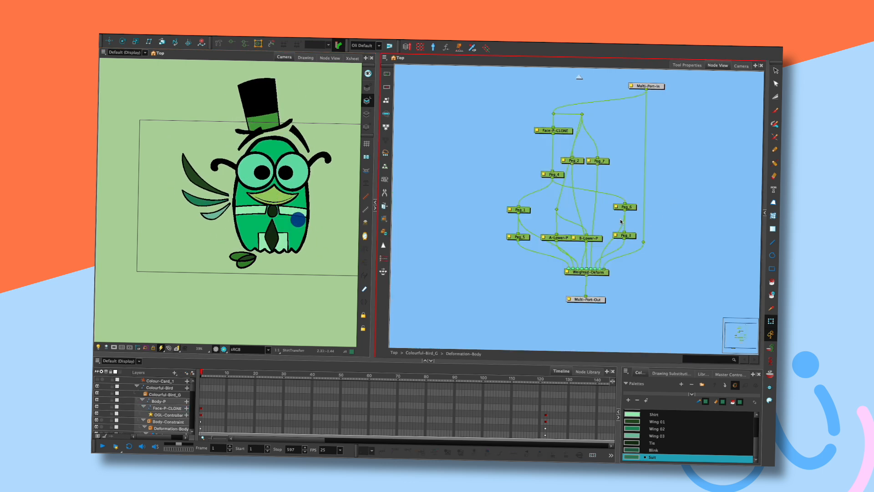
left_click(579, 78)
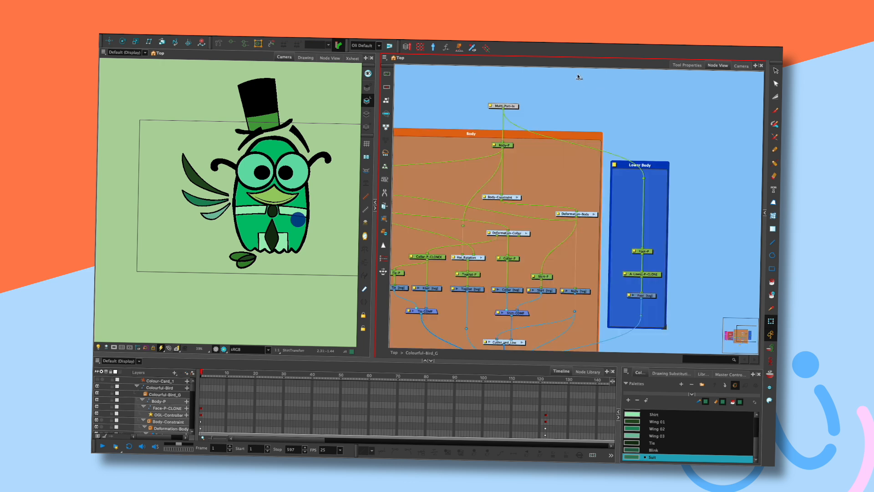
left_click(544, 275)
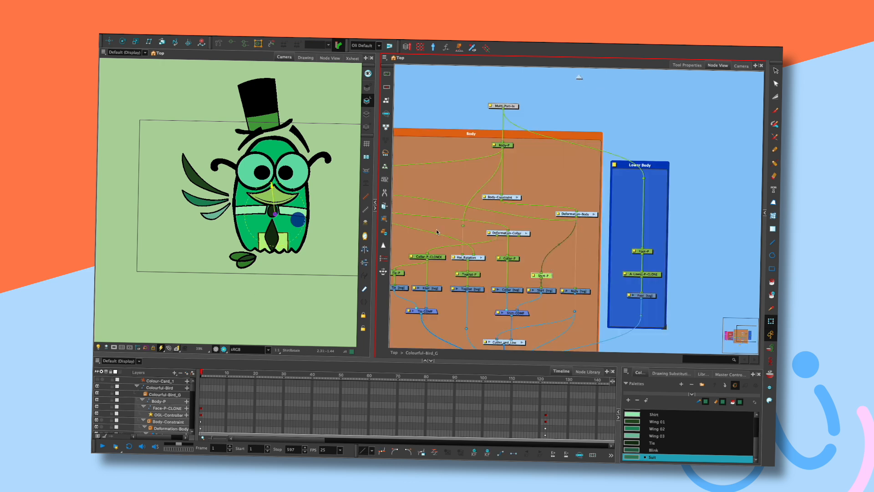
key("alt+3")
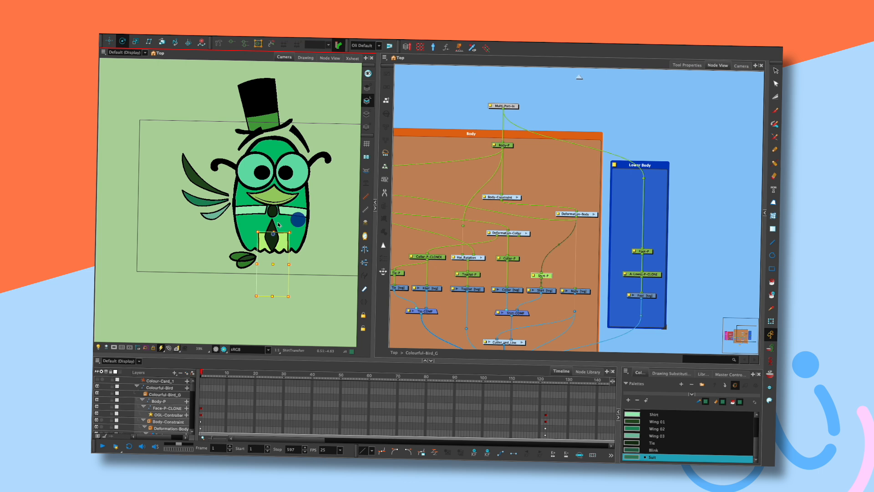
key("alt+2")
mouse_move(298, 219)
left_mouse_down()
mouse_move(311, 219)
mouse_move(293, 230)
mouse_move(273, 195)
mouse_move(294, 244)
mouse_move(296, 216)
mouse_move(275, 200)
mouse_move(297, 220)
left_mouse_up()
left_click_drag(586, 233, 612, 236)
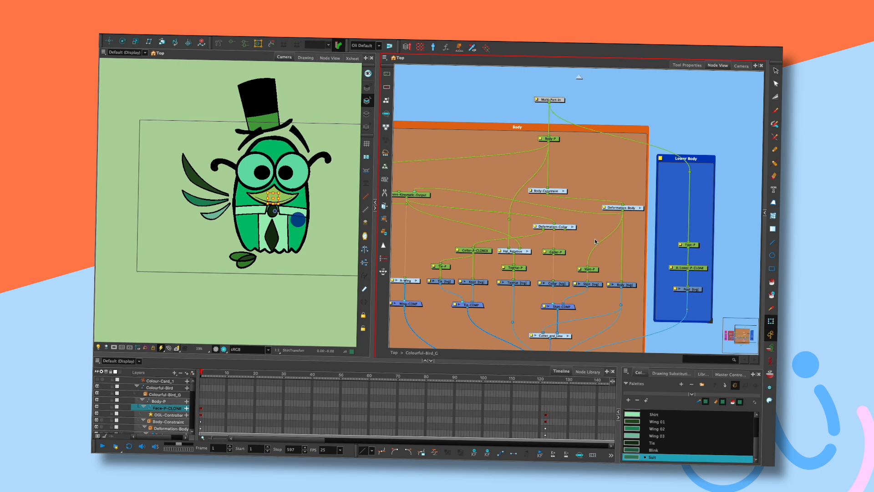
Move the face controller in several directions to examine how the shirt follows the collar and body
mouse_move(298, 219)
left_mouse_down()
mouse_move(286, 228)
mouse_move(279, 214)
mouse_move(298, 219)
left_mouse_up()
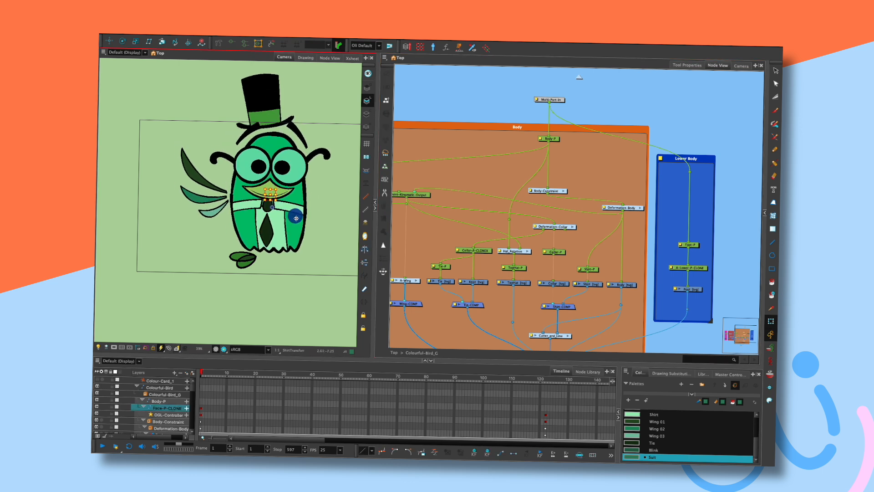
left_click(560, 246)
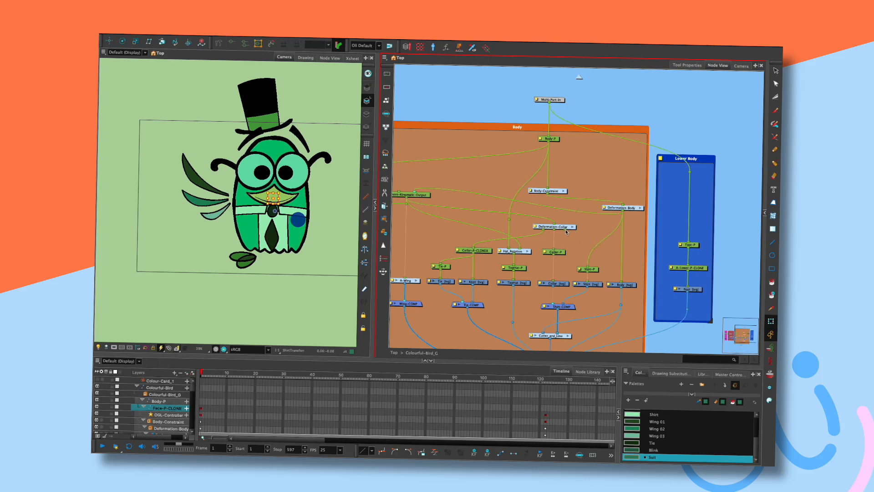
left_click_drag(578, 244, 571, 240)
left_click_drag(298, 220, 271, 199)
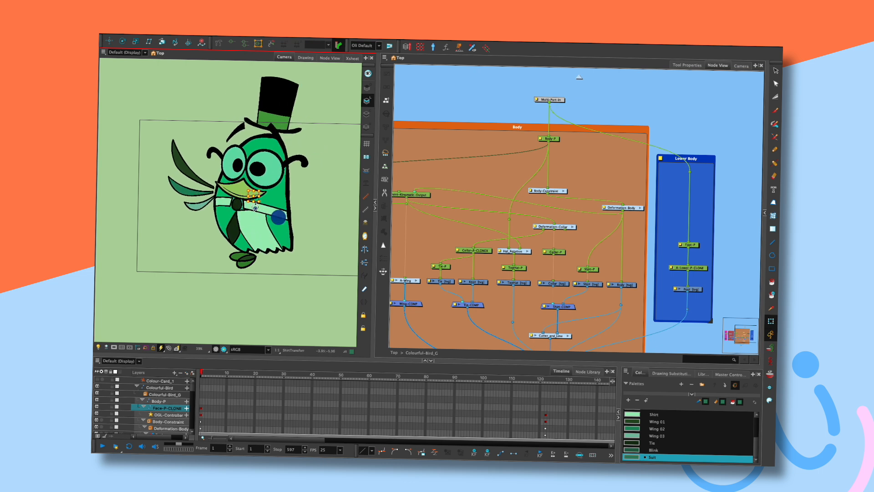
mouse_move(280, 218)
left_mouse_down()
mouse_move(291, 234)
mouse_move(285, 244)
mouse_move(293, 242)
mouse_move(294, 230)
mouse_move(275, 219)
left_mouse_up()
left_click(409, 198)
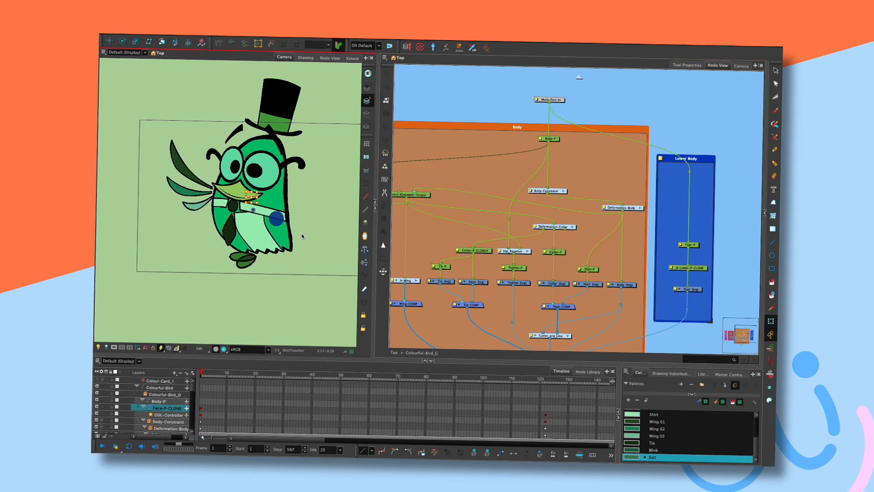
left_click(272, 243)
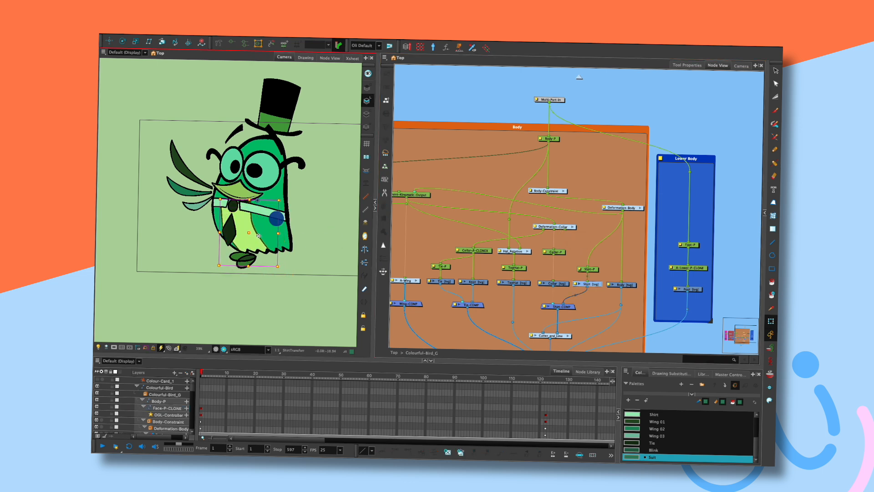
left_click(604, 261)
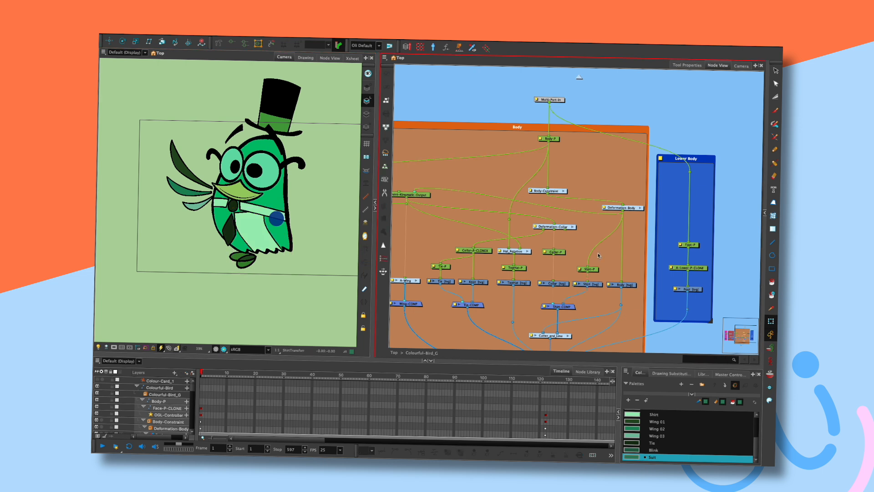
Insert a copy of the Rigging group's Face-P-CLONE between Deformation-Body and Shirt-P
left_click_drag(378, 189, 564, 189)
left_click(444, 215)
left_click_drag(641, 204, 436, 193)
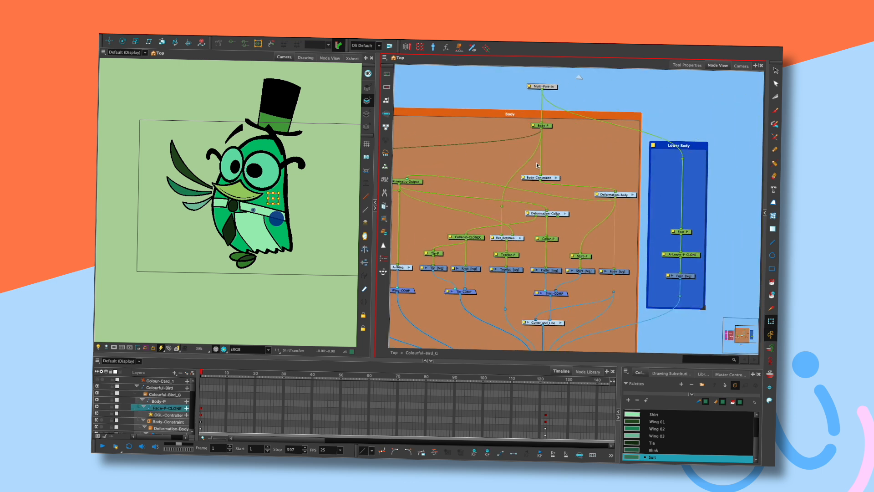
left_click(575, 239)
key("ctrl+v")
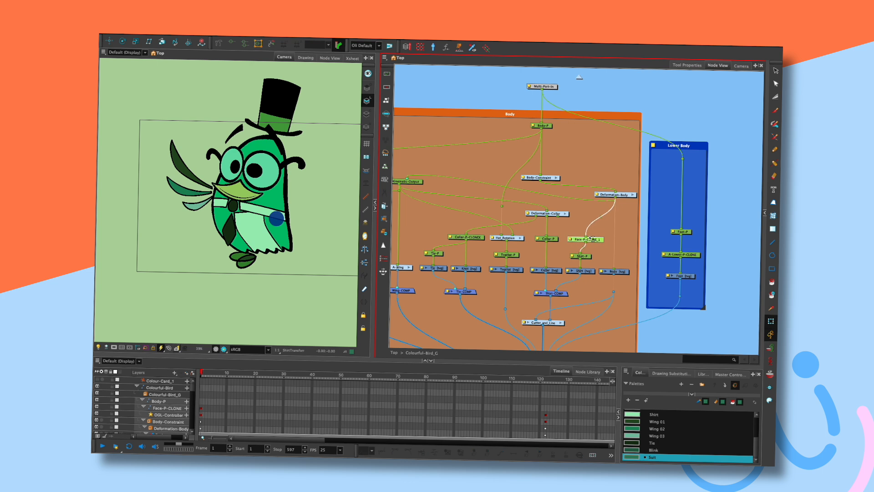
Try moving the face controller and adjusting Shirt-P under the inserted Face-P-CLONE_1, and undo these changes
mouse_move(276, 219)
left_mouse_down()
mouse_move(304, 227)
mouse_move(291, 219)
mouse_move(314, 214)
mouse_move(303, 225)
mouse_move(277, 218)
mouse_move(323, 203)
mouse_move(323, 213)
mouse_move(298, 218)
mouse_move(295, 237)
mouse_move(289, 221)
mouse_move(296, 224)
left_mouse_up()
left_click(584, 256)
key("alt+1")
key("Escape")
key("shift+t")
key("ctrl+z")
key("ctrl+z")
key("ctrl+z")
key("ctrl+z")
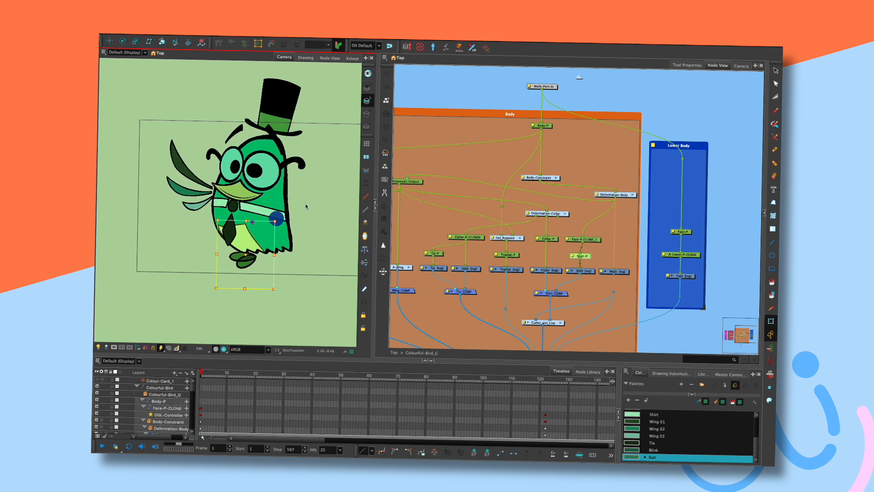
Change the Y position function in Face-P-CLONE_1's properties and test the face controller
left_click(590, 256)
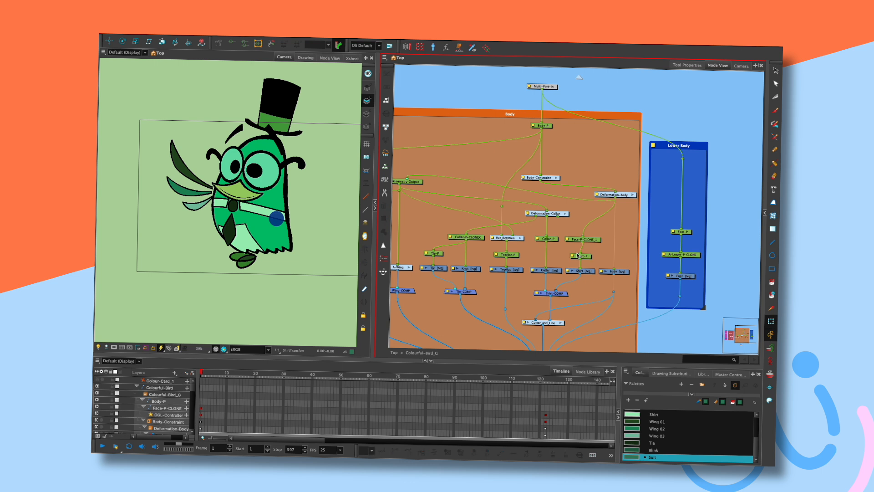
mouse_move(276, 219)
left_mouse_down()
mouse_move(314, 217)
mouse_move(292, 229)
mouse_move(301, 221)
mouse_move(275, 220)
left_mouse_up()
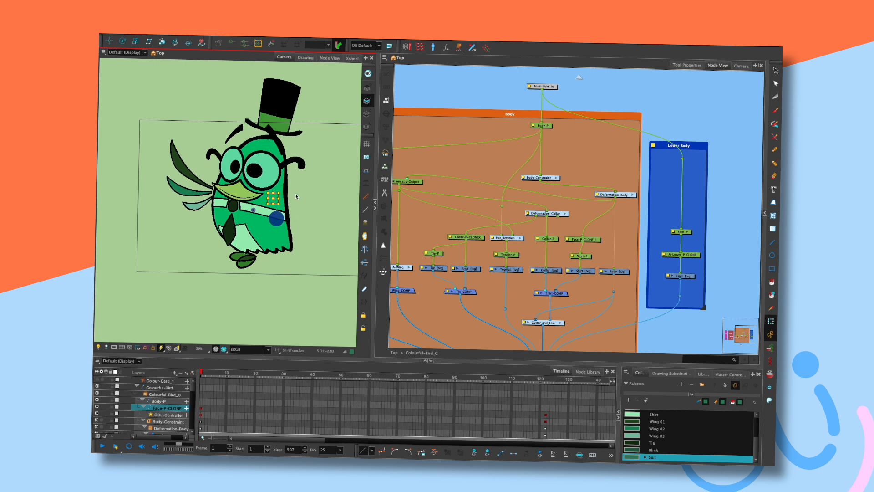
left_click(567, 240)
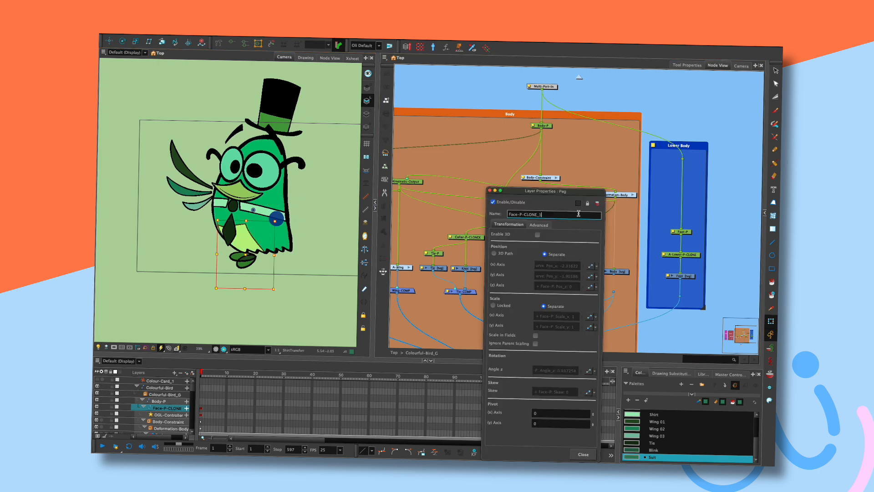
left_click(591, 276)
left_click(660, 305)
left_click(490, 190)
mouse_move(275, 220)
left_mouse_down()
mouse_move(299, 235)
mouse_move(279, 231)
mouse_move(313, 222)
mouse_move(302, 213)
mouse_move(276, 218)
left_mouse_up()
Compare the pivots of Face-P-CLONE_1 and Shirt-P, and move the face controller to examine how the shirt follows
left_click(593, 242)
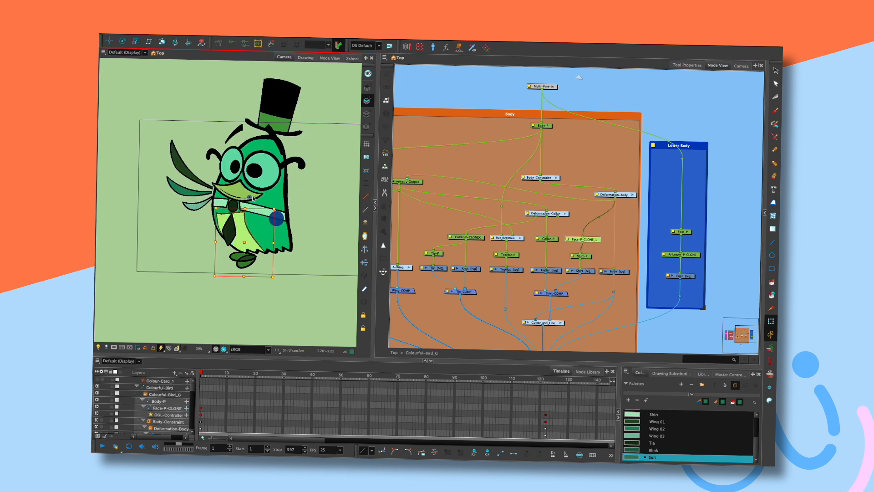
key("alt+3")
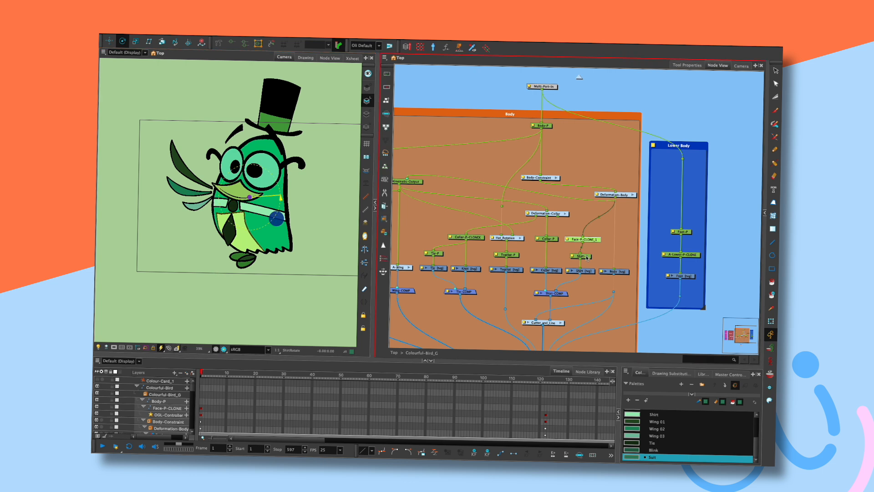
left_click(263, 216)
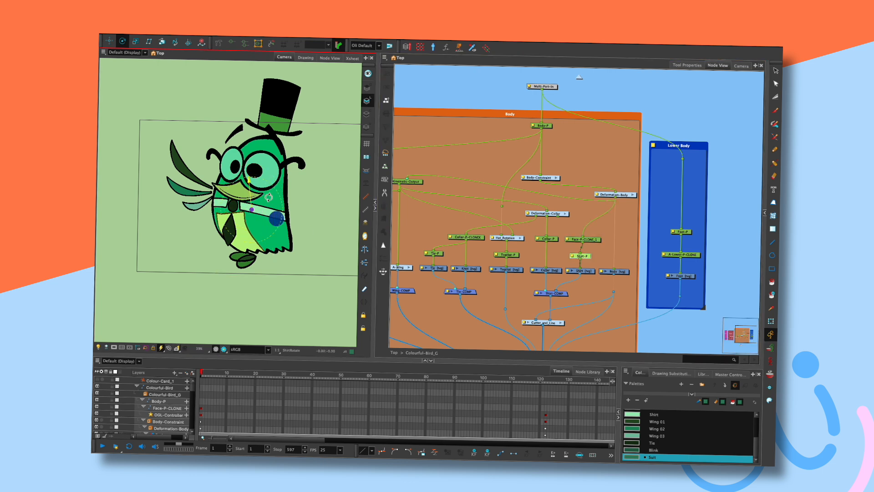
key("shift+t")
left_click(277, 219)
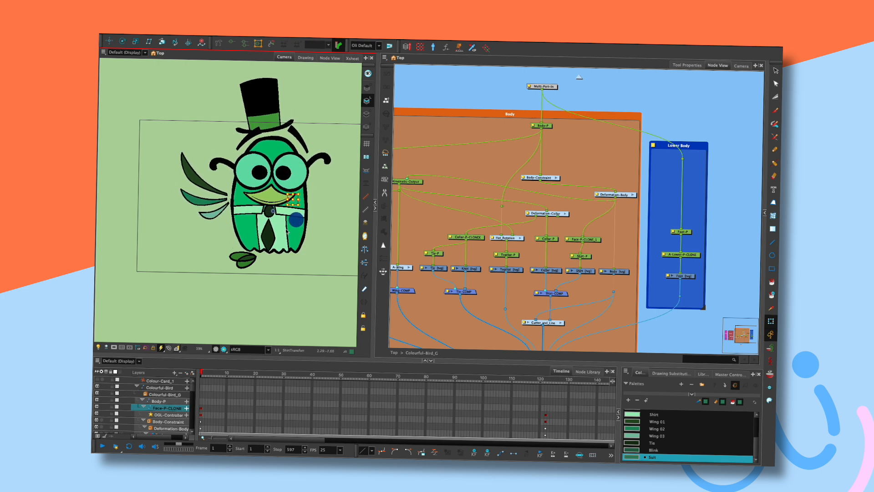
left_click(581, 239)
key("alt+2")
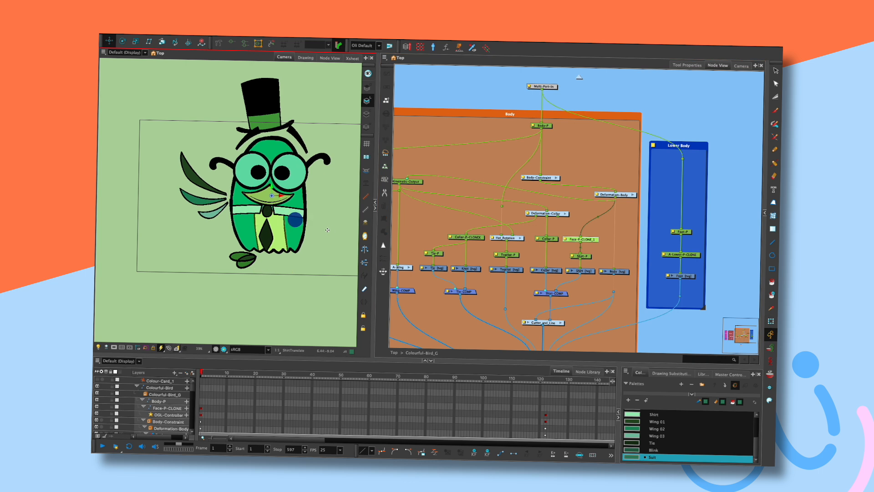
left_click(581, 255)
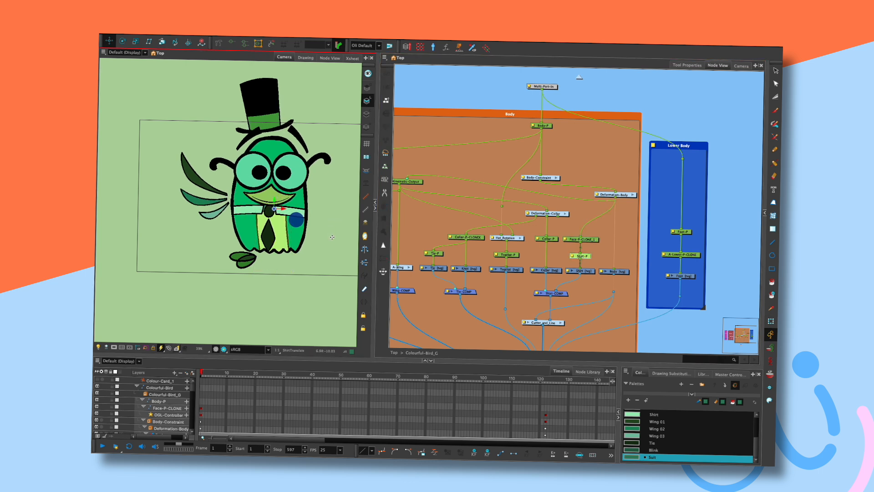
key("shift+t")
mouse_move(298, 221)
left_mouse_down()
mouse_move(282, 209)
mouse_move(312, 214)
mouse_move(274, 228)
mouse_move(292, 223)
mouse_move(283, 201)
mouse_move(293, 232)
mouse_move(282, 207)
mouse_move(304, 204)
mouse_move(297, 197)
mouse_move(282, 218)
mouse_move(287, 205)
mouse_move(279, 203)
mouse_move(285, 213)
left_mouse_up()
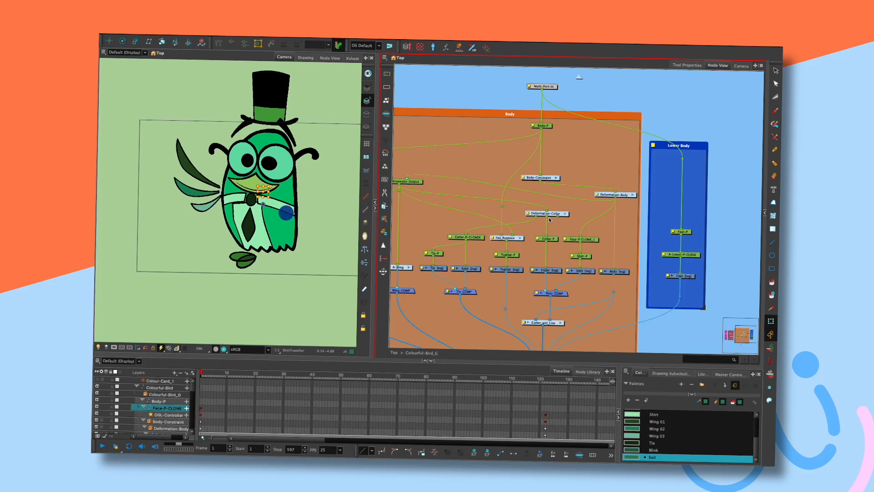
left_click(554, 186)
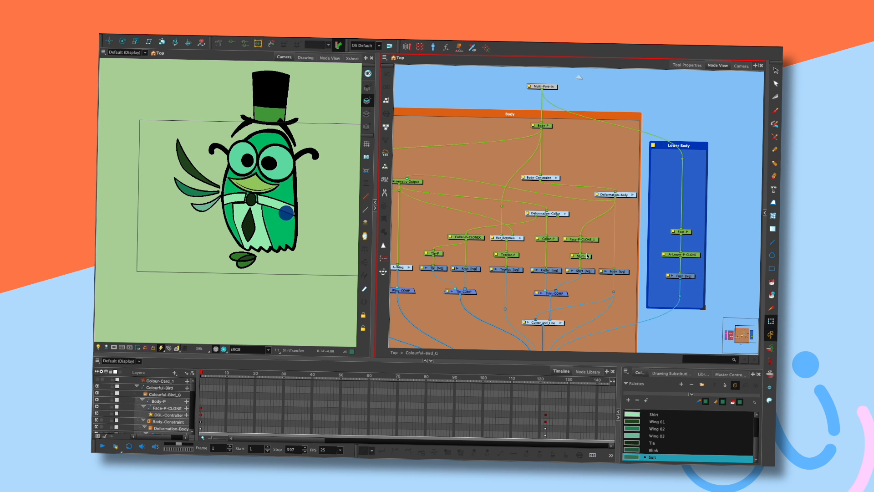
Try placing Shirt-P above Face-P-CLONE_1 with the face controller, and delete Face-P-CLONE_1
left_click_drag(587, 256, 588, 225)
mouse_move(286, 212)
left_mouse_down()
mouse_move(286, 201)
mouse_move(305, 217)
mouse_move(288, 216)
mouse_move(281, 201)
mouse_move(286, 213)
left_mouse_up()
left_click(588, 226)
left_click(591, 240)
key("Delete")
Copy Face-P-CLONE from the Rigging group, insert the copy below Shirt-P and test the face controller
left_click_drag(415, 215, 555, 211)
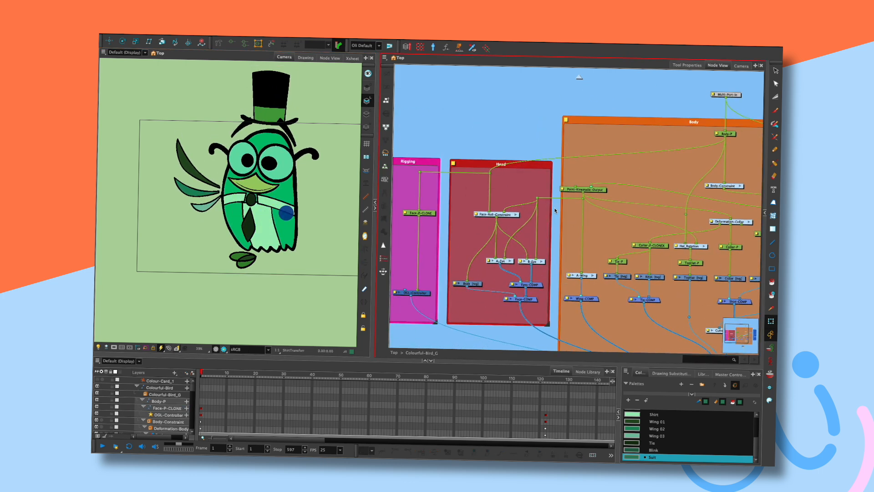
left_click(430, 215)
key("super+c")
left_click_drag(632, 214, 466, 208)
key("super+v")
left_click_drag(622, 246, 598, 246)
left_click(288, 216)
mouse_move(288, 215)
left_mouse_down()
mouse_move(276, 203)
mouse_move(298, 208)
mouse_move(289, 226)
mouse_move(298, 226)
left_mouse_up()
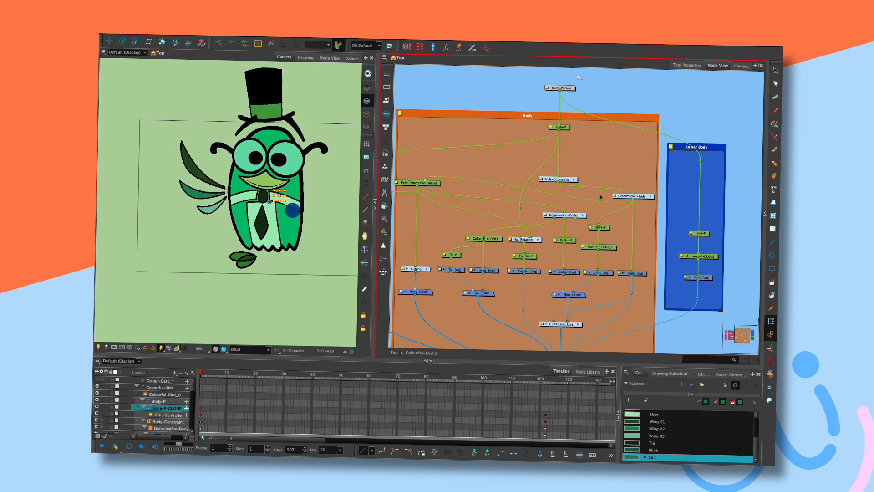
Reorder the shirt chain so Shirt-P sits below Face-P-CLONE_1 and test it by moving the face controller upward
left_click(608, 247)
mouse_move(604, 227)
left_mouse_down()
mouse_move(603, 257)
mouse_move(609, 238)
left_mouse_up()
left_click(588, 222)
mouse_move(295, 213)
left_mouse_down()
mouse_move(279, 206)
mouse_move(291, 199)
left_mouse_up()
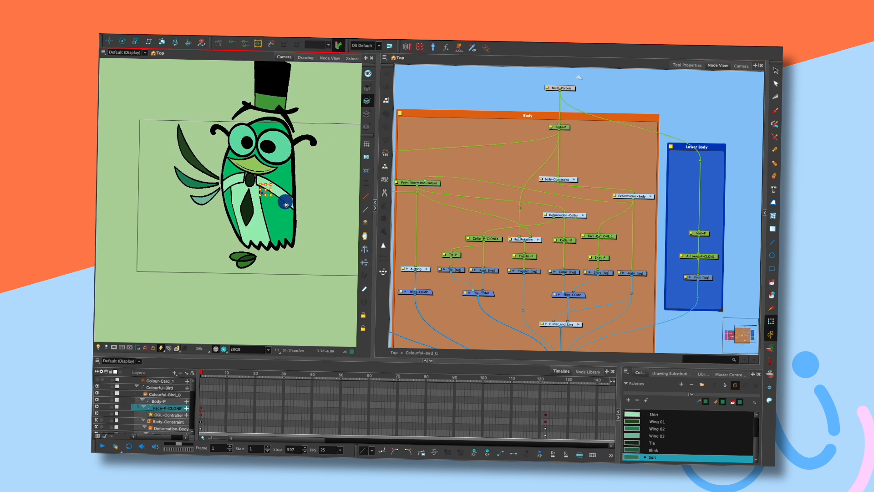
mouse_move(294, 209)
left_mouse_down()
mouse_move(288, 200)
mouse_move(296, 197)
mouse_move(283, 208)
mouse_move(289, 195)
mouse_move(304, 202)
mouse_move(298, 208)
left_mouse_up()
Add a Transformation-Limit node between Face-P-CLONE_1 and Shirt-P
left_click_drag(612, 237, 612, 231)
left_click(607, 228)
key("Tab")
type("lim")
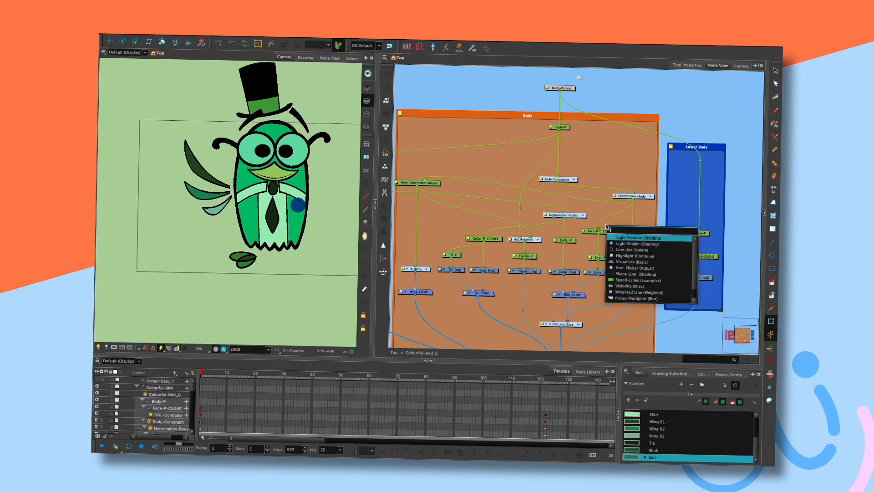
double_click(654, 238)
left_click_drag(646, 223, 595, 239)
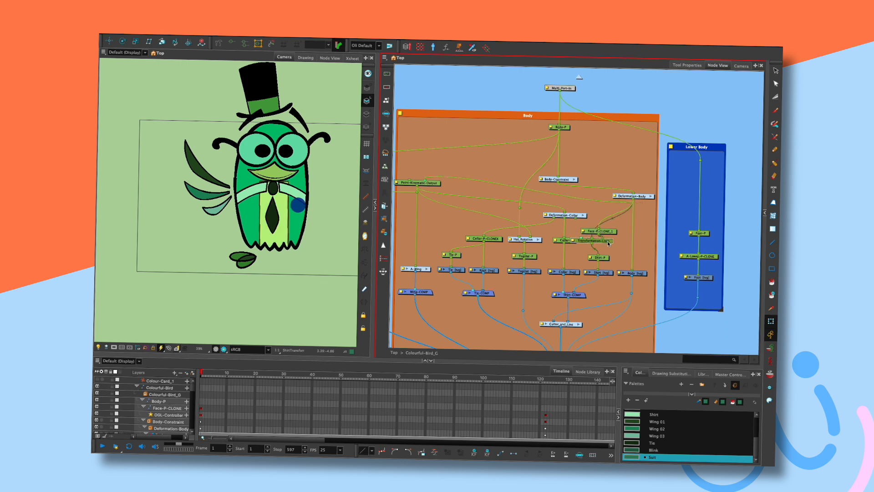
Set the Transformation-Limit's Translate Y to 50 and test the shirt with the face controller
double_click(581, 241)
left_click(554, 233)
key("Tab")
type("50")
left_click(258, 195)
left_click_drag(258, 195, 274, 213)
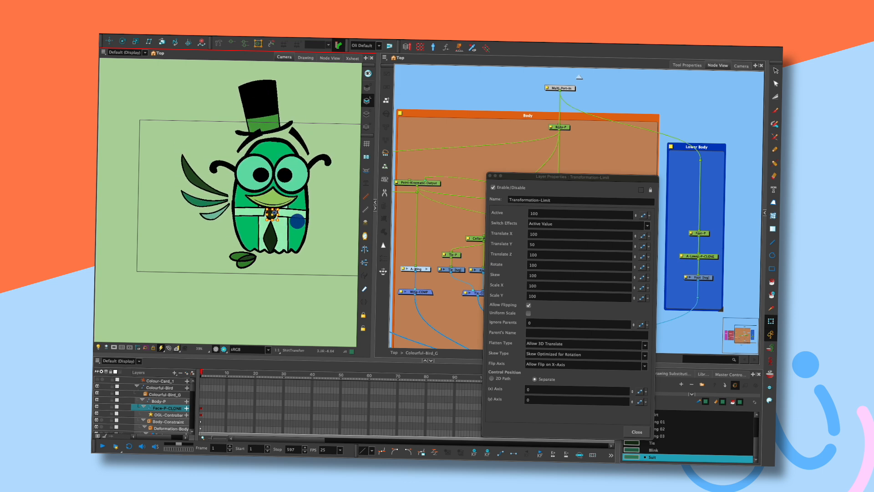
Try Translate Y values of 80 and 70 on the Transformation-Limit node
double_click(537, 244)
type("80")
key("Return")
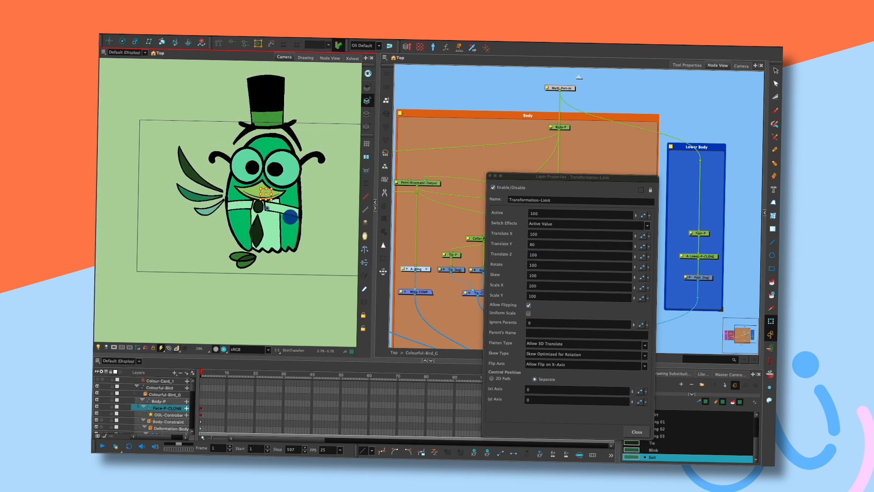
left_click(538, 245)
key("Return")
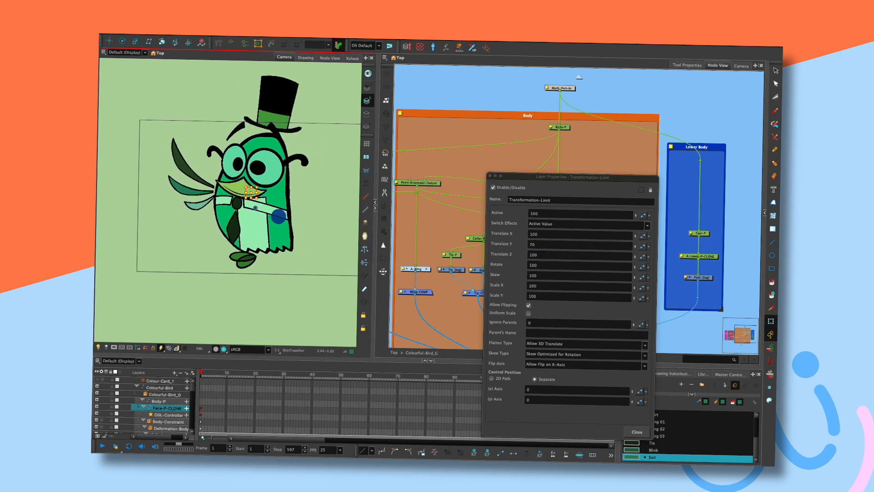
Try a Translate X limit of 80, test it by moving the face controller, and reset it to 100
left_click(580, 234)
type("80")
key("Tab")
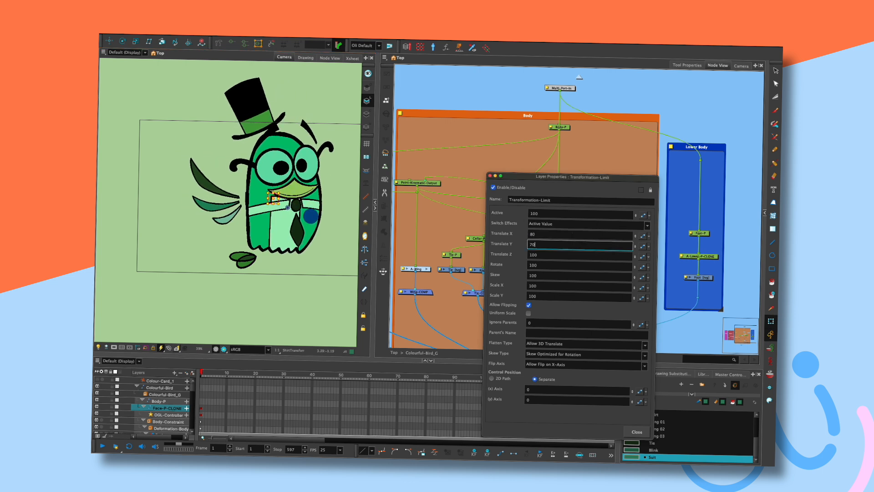
left_click_drag(310, 216, 292, 215)
left_click(580, 235)
type("100")
key("Return")
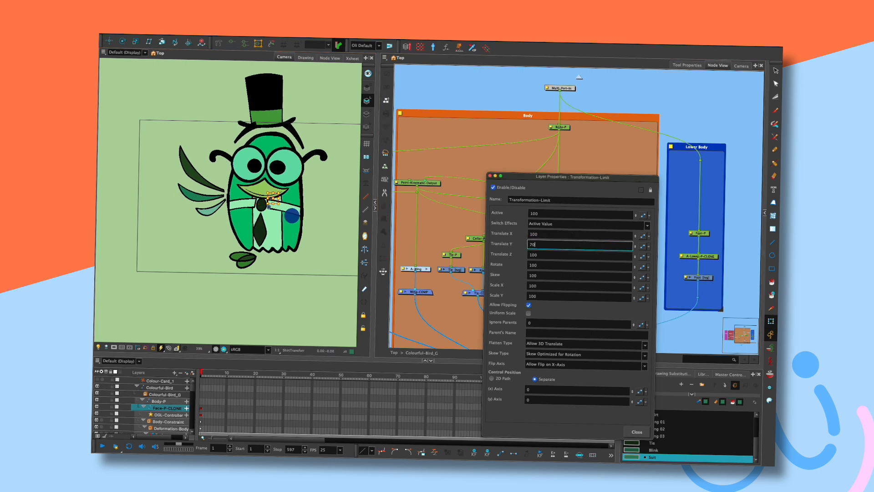
Move the bird's face controller to check the limit and set Translate Y to 100
left_click_drag(273, 214, 274, 215)
double_click(579, 245)
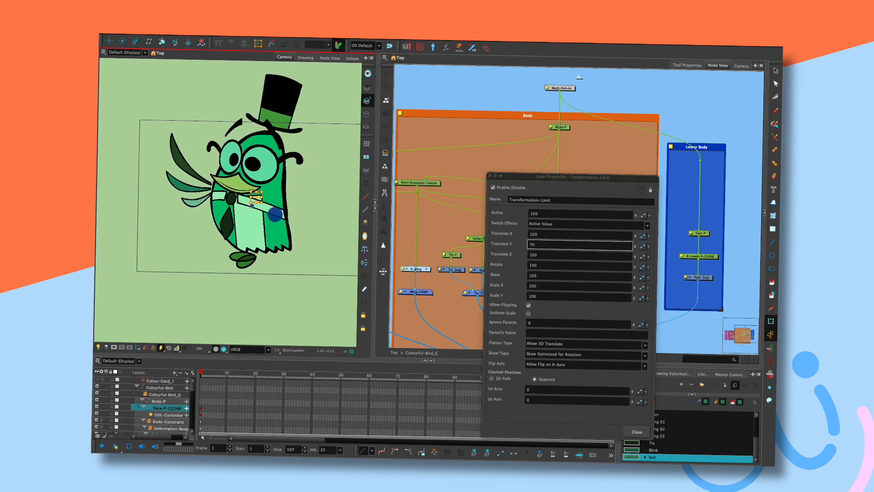
type("100")
left_click(544, 235)
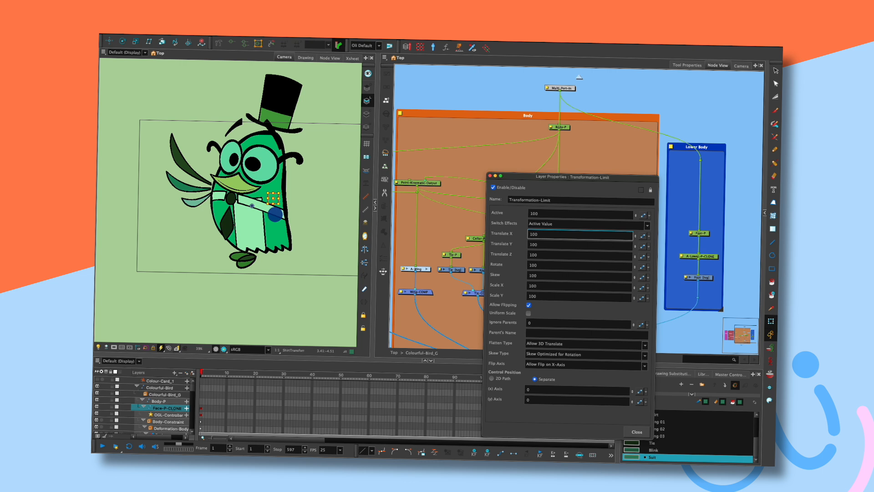
Lower the limits to Translate X 92, Translate Y 89, Rotate 76, Skew 73, Scale X 82 and Scale Y 67
scroll(579, 286, "down", 3)
left_click_drag(634, 276, 634, 289)
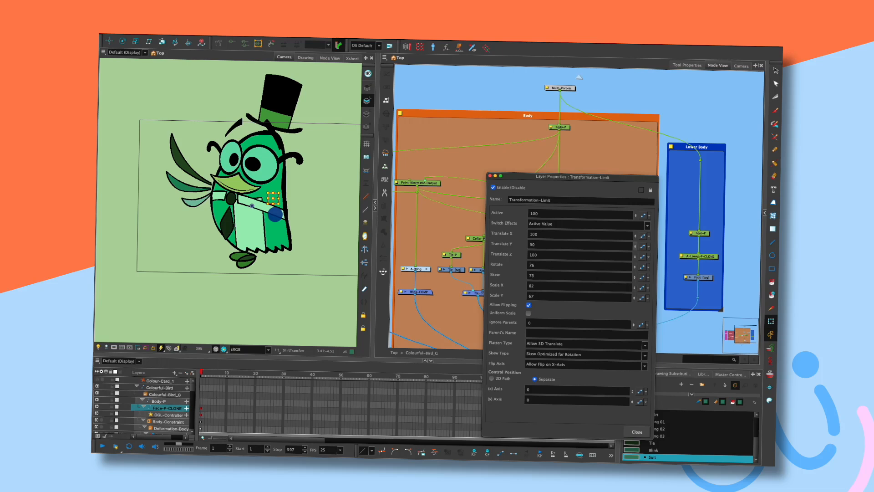
scroll(579, 234, "down", 2)
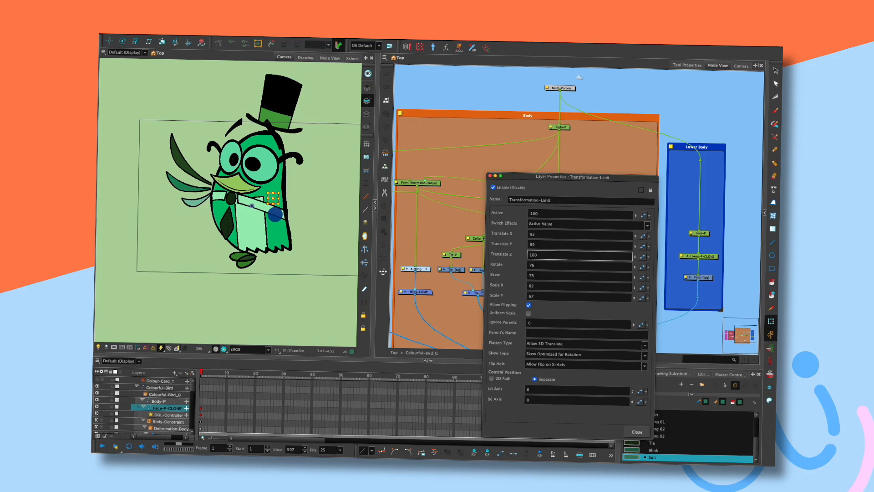
left_click(634, 288)
Reposition the Transformation-Limit node above Face-P-CLONE_1 in the shirt chain and test it with the face controller
left_click_drag(568, 176, 647, 292)
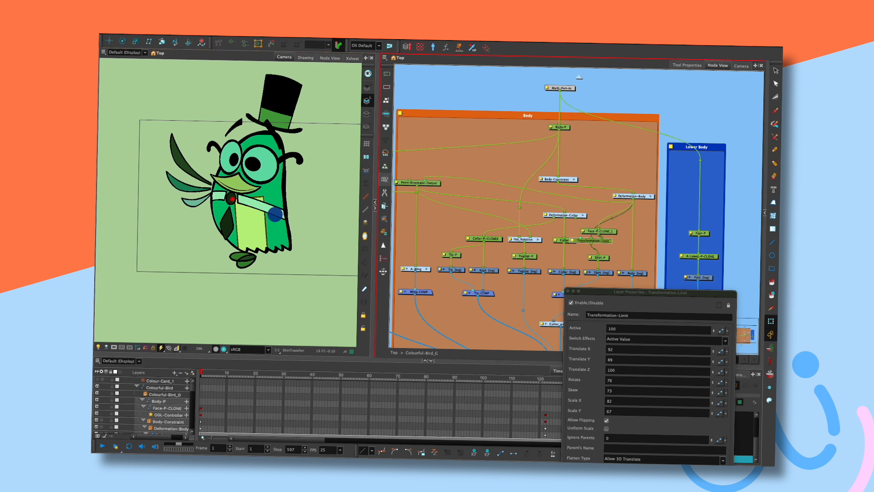
mouse_move(594, 241)
left_mouse_down()
mouse_move(600, 232)
mouse_move(598, 249)
left_mouse_up()
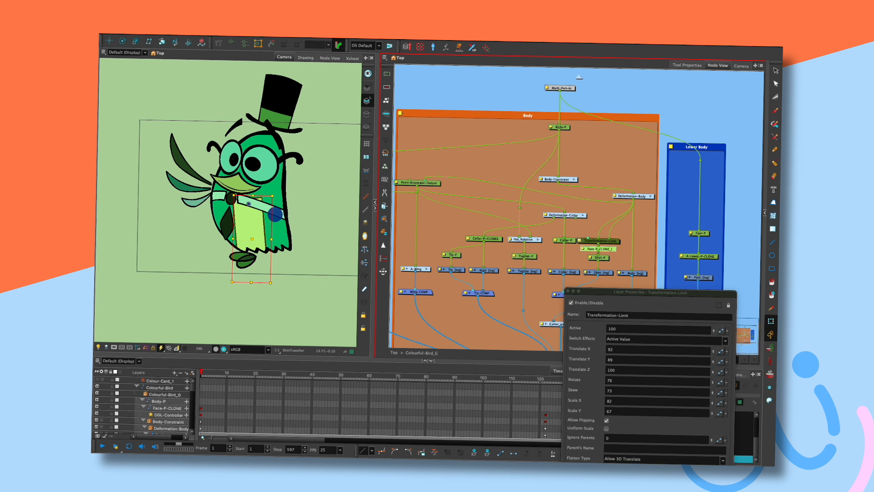
left_click_drag(599, 240, 598, 234)
mouse_move(275, 215)
left_mouse_down()
mouse_move(255, 209)
mouse_move(313, 210)
mouse_move(282, 214)
left_mouse_up()
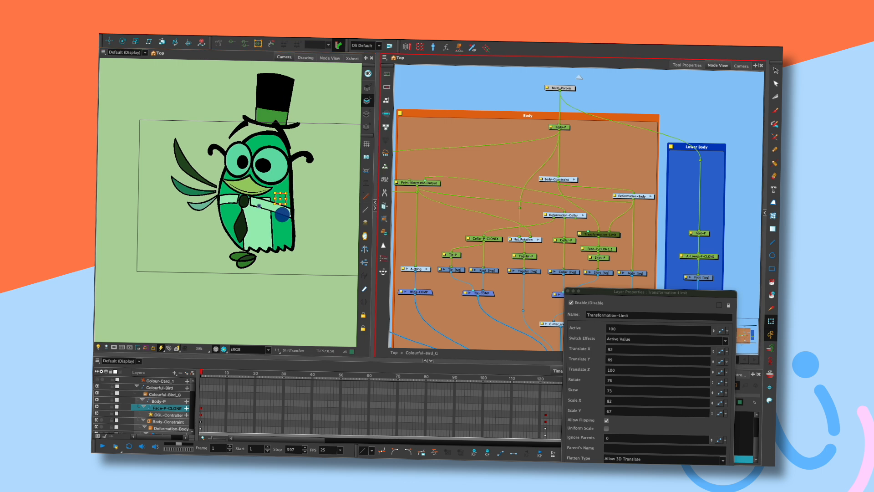
Close the limit's properties, rearrange its node, test the face controller and undo the test
left_click_drag(651, 291, 637, 245)
left_click(254, 188)
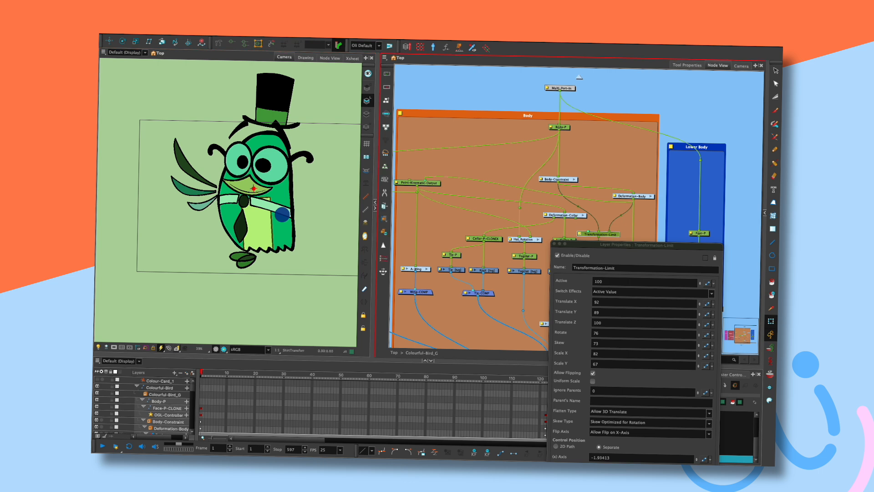
left_click(554, 243)
mouse_move(599, 246)
left_mouse_down()
mouse_move(612, 223)
mouse_move(599, 240)
mouse_move(610, 224)
mouse_move(579, 227)
mouse_move(598, 238)
mouse_move(589, 238)
left_mouse_up()
mouse_move(261, 213)
left_mouse_down()
mouse_move(304, 206)
mouse_move(302, 222)
left_mouse_up()
key("ctrl+z")
Connect the Body-Constraint output to the Transformation-Limit node's chain and toggle the limit to compare the shirt
left_click_drag(558, 183, 598, 238)
mouse_move(282, 214)
left_mouse_down()
mouse_move(296, 200)
mouse_move(282, 214)
left_mouse_up()
left_click(599, 241)
key("a")
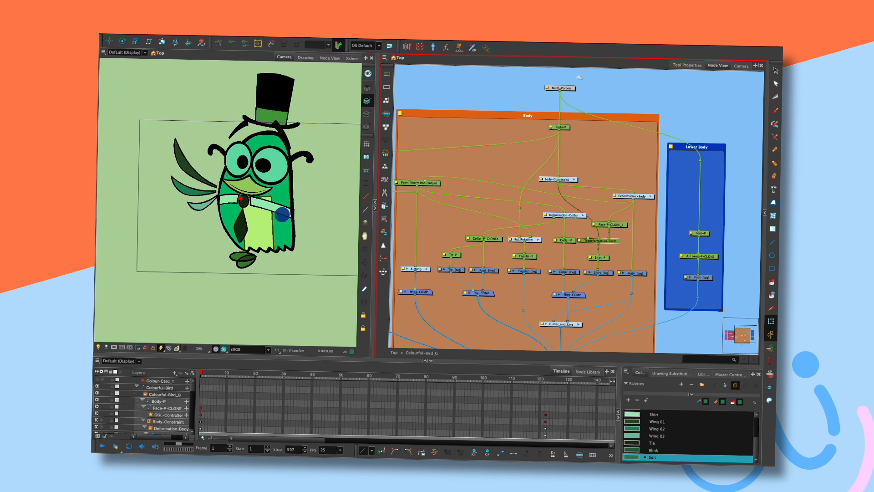
Set the Transformation-Limit's Scale X, Scale Y, Skew and Rotate to 100
left_click(579, 240)
double_click(600, 287)
type("100")
key("Tab")
type("100")
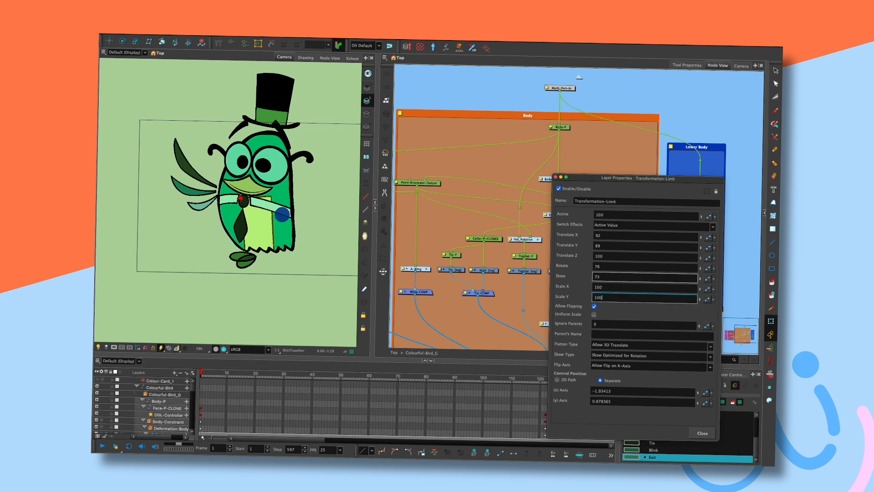
left_click(603, 277)
double_click(599, 277)
type("100")
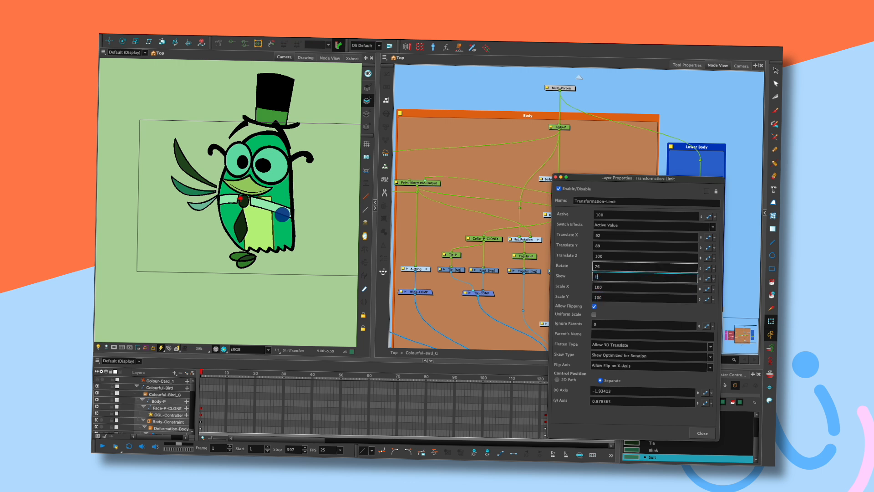
double_click(599, 267)
type("100")
left_click(604, 257)
Test the limits with the face controller, undo the movement, and close the layer properties
mouse_move(282, 214)
left_mouse_down()
mouse_move(265, 205)
mouse_move(312, 216)
mouse_move(296, 226)
mouse_move(304, 194)
left_mouse_up()
key("super+z")
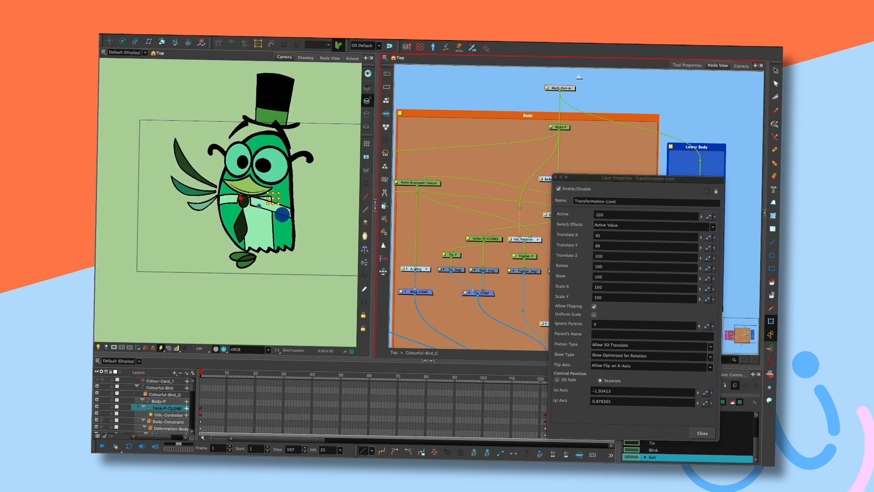
left_click(702, 433)
Detach the Transformation-Limit node from the shirt chain, delete it, and realign Face-P-CLONE_1 above Shirt-P
left_click_drag(610, 242, 651, 242)
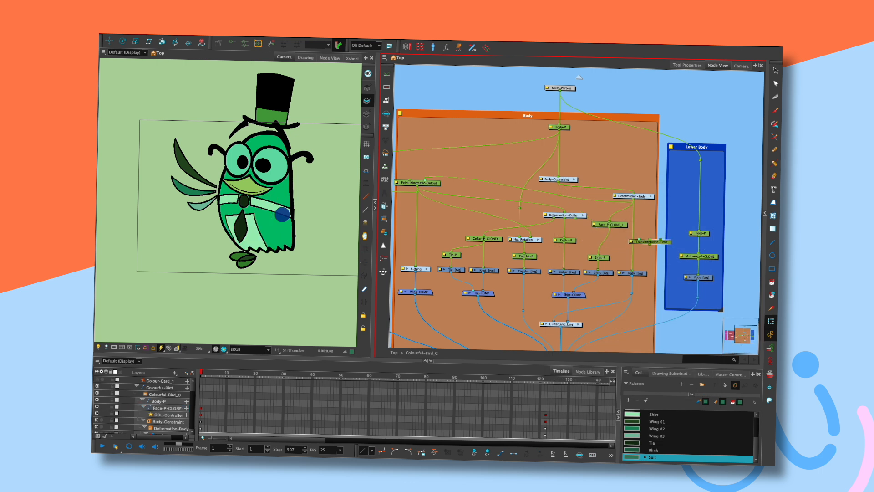
left_click(649, 257)
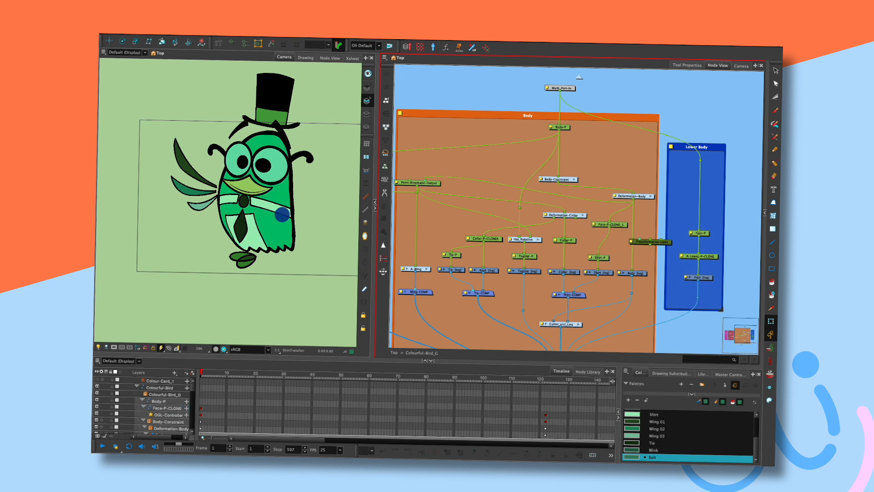
left_click_drag(649, 241, 651, 249)
key("Delete")
left_click_drag(609, 224, 598, 231)
key("Escape")
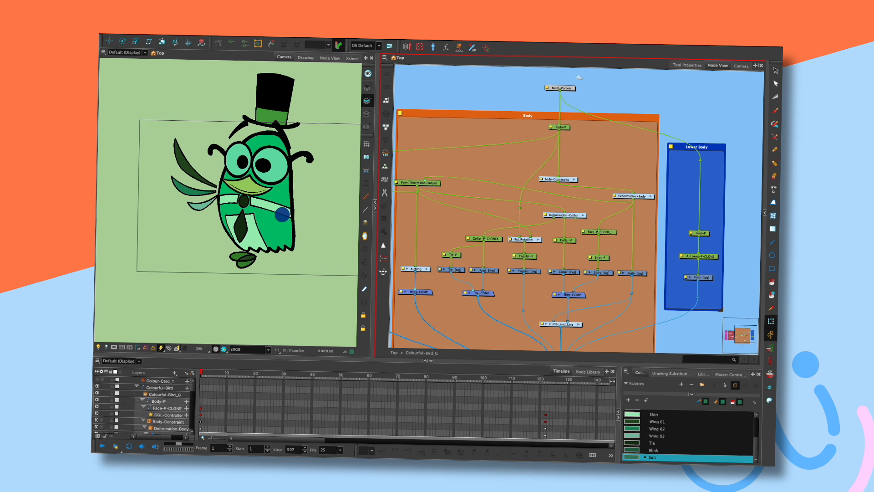
Duplicate the Deformation-Body group and insert the copy between Face-P-CLONE_1 and Shirt-P, testing it with the face controller
left_click(169, 428)
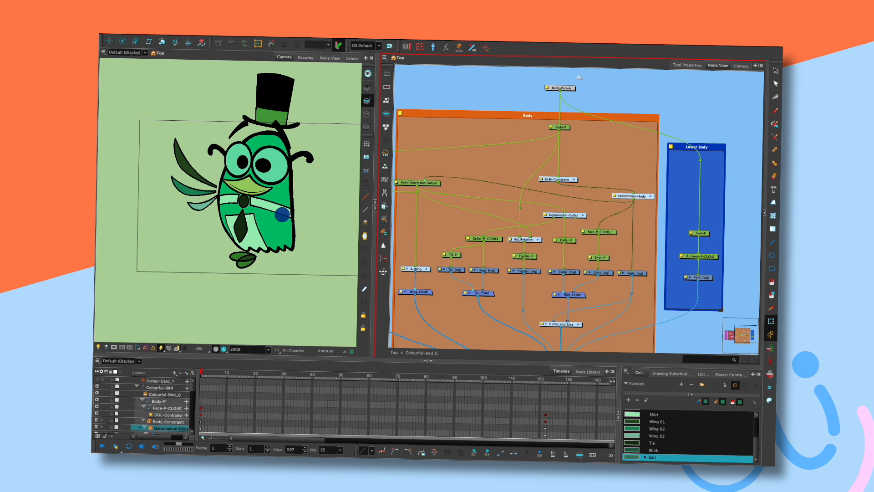
key("super+d")
left_click_drag(678, 215, 610, 215)
left_click_drag(559, 182, 598, 255)
left_click_drag(609, 223, 601, 231)
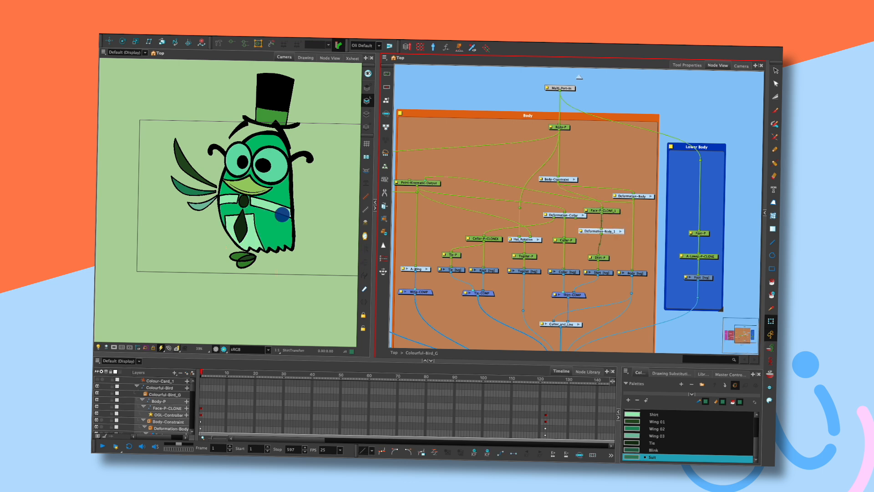
mouse_move(282, 214)
left_mouse_down()
mouse_move(291, 201)
mouse_move(312, 213)
mouse_move(288, 202)
mouse_move(283, 214)
left_mouse_up()
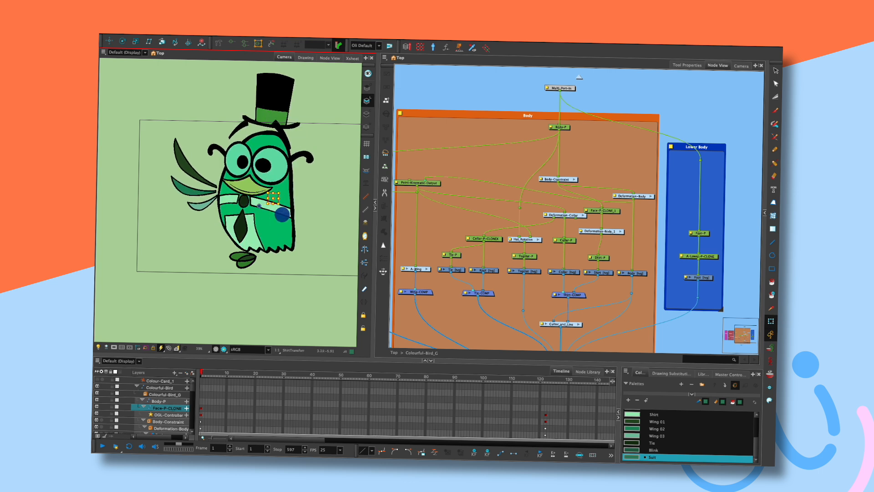
Add a Transformation Limit node between Face-P-CLONE_1 and Deformation-Body_1
left_click_drag(601, 231, 603, 214)
left_click(615, 224)
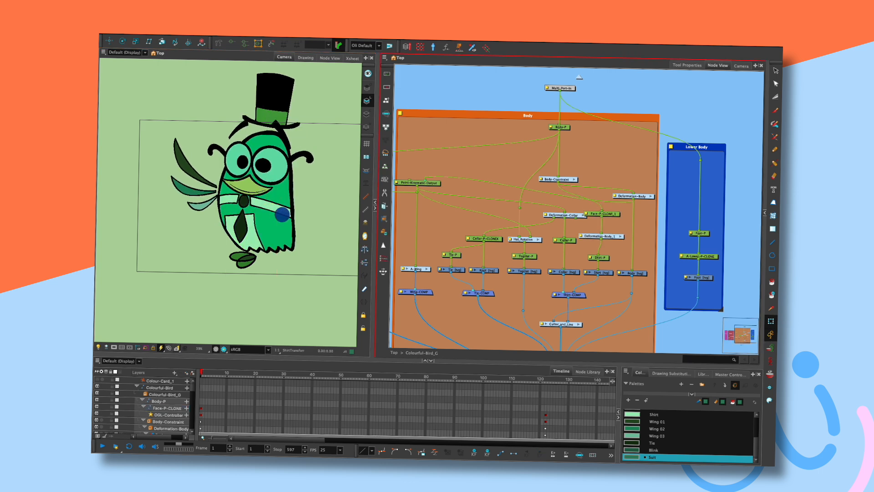
key("Tab")
key("Return")
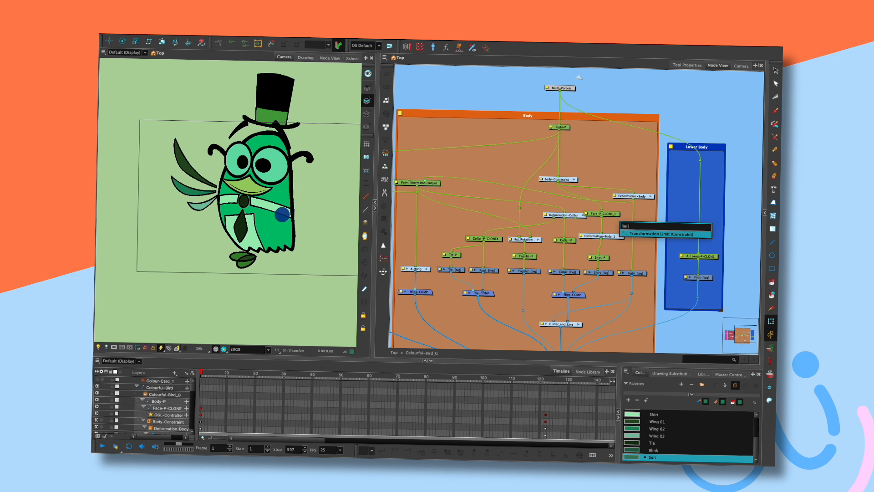
left_click_drag(640, 219, 592, 225)
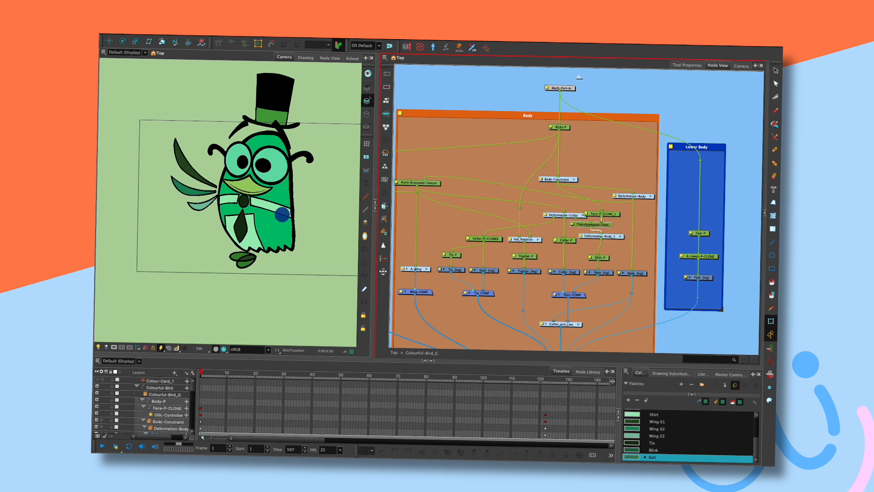
Set the new limit's Translate Y to 0 and Translate X to 80, testing with the face controller
double_click(591, 224)
left_click_drag(701, 248, 695, 325)
mouse_move(282, 215)
left_mouse_down()
mouse_move(318, 211)
mouse_move(283, 210)
mouse_move(291, 225)
mouse_move(309, 209)
left_mouse_up()
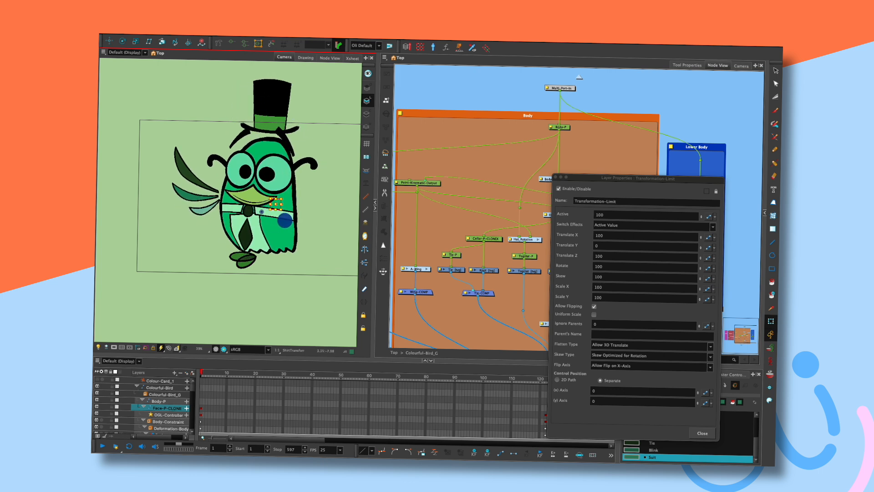
left_click(645, 235)
type("80")
key("Return")
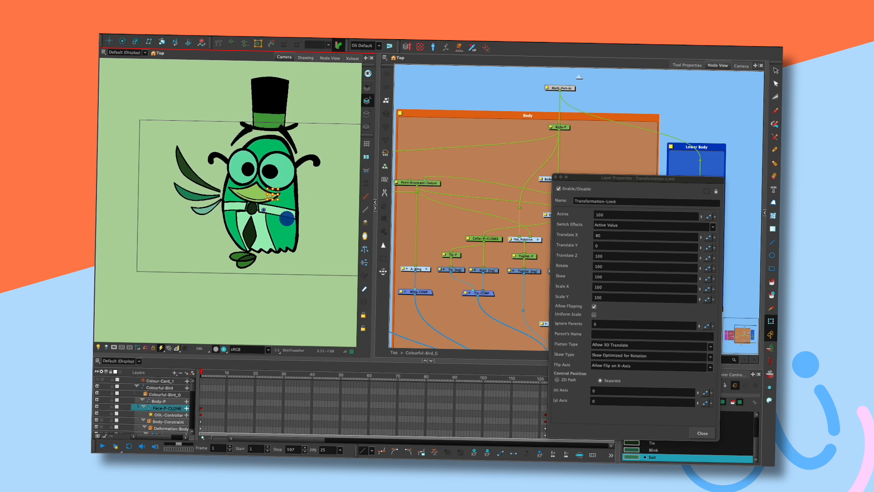
Close the properties, disable the Transformation-Limit node, and move the face controller to compare the shirt's motion
left_click(555, 177)
left_click(492, 159)
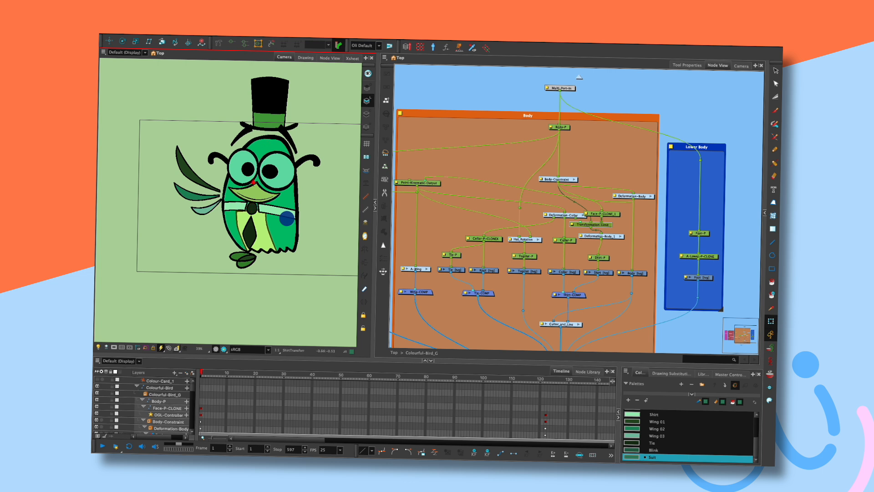
left_click(591, 225)
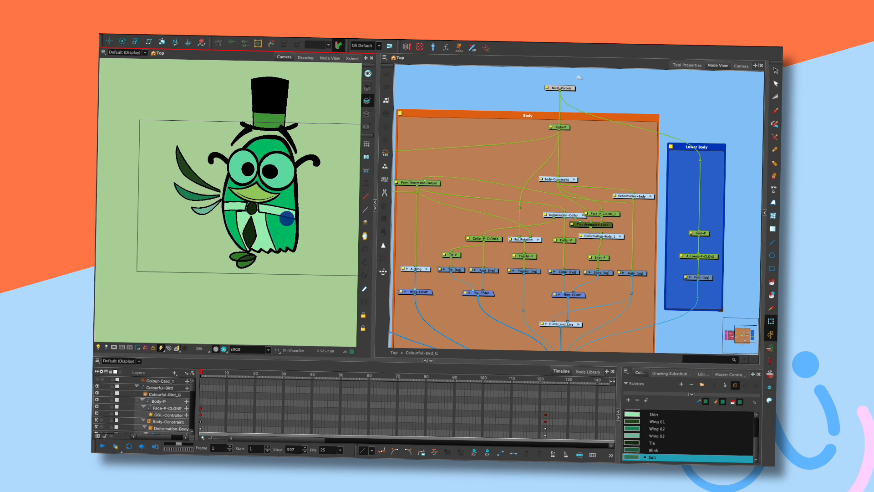
mouse_move(291, 210)
left_mouse_down()
mouse_move(318, 209)
mouse_move(307, 224)
mouse_move(308, 203)
mouse_move(283, 213)
mouse_move(304, 219)
left_mouse_up()
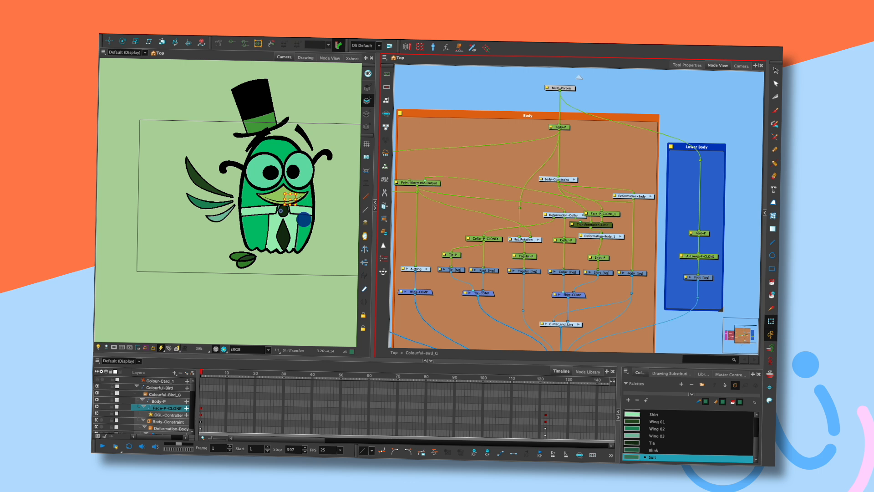
Try adjusting Face-P-CLONE_1 with the Rotate tool near the shirt's lower edge and test the face controller
left_click(592, 225)
left_click(603, 213)
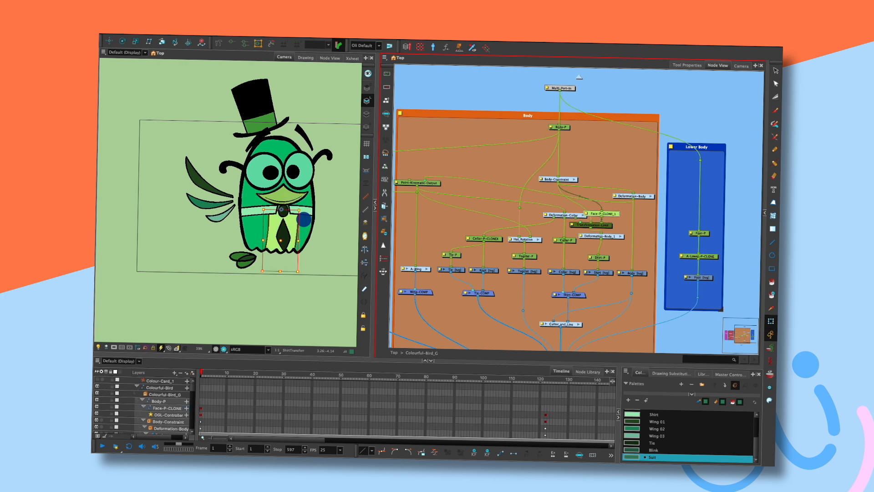
key("alt+3")
left_click_drag(271, 261, 272, 272)
left_click(610, 182)
left_click(603, 214)
key("alt+3")
mouse_move(279, 250)
left_mouse_down()
mouse_move(270, 250)
mouse_move(278, 251)
mouse_move(274, 263)
left_mouse_up()
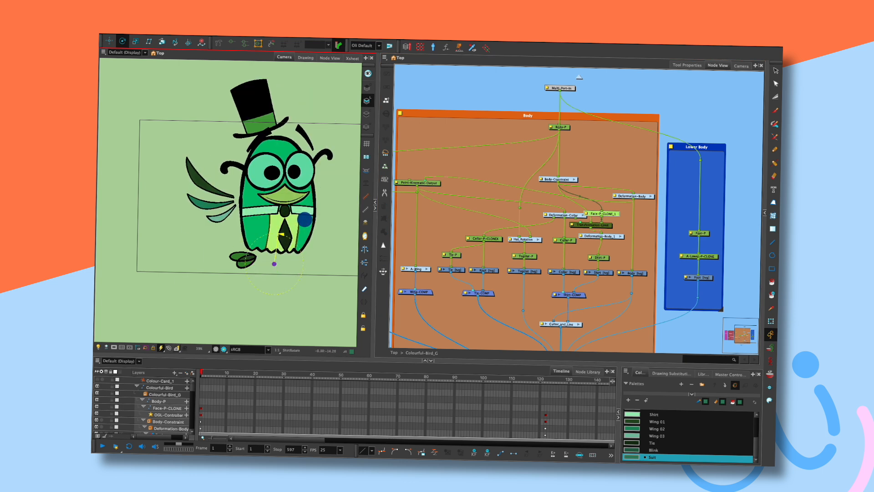
key("shift+t")
mouse_move(305, 219)
left_mouse_down()
mouse_move(290, 215)
mouse_move(312, 216)
mouse_move(281, 230)
mouse_move(303, 214)
left_mouse_up()
Undo the rotation-handle adjustments on Face-P-CLONE_1 and the controller test
key("super+z")
key("super+z")
key("super+z")
key("super+z")
key("super+z")
key("super+z")
key("super+z")
Remove Face-P-CLONE_1 and the Transformation-Limit from above Deformation-Body_1 and test the shirt with the face controller
left_click_drag(605, 218, 605, 220)
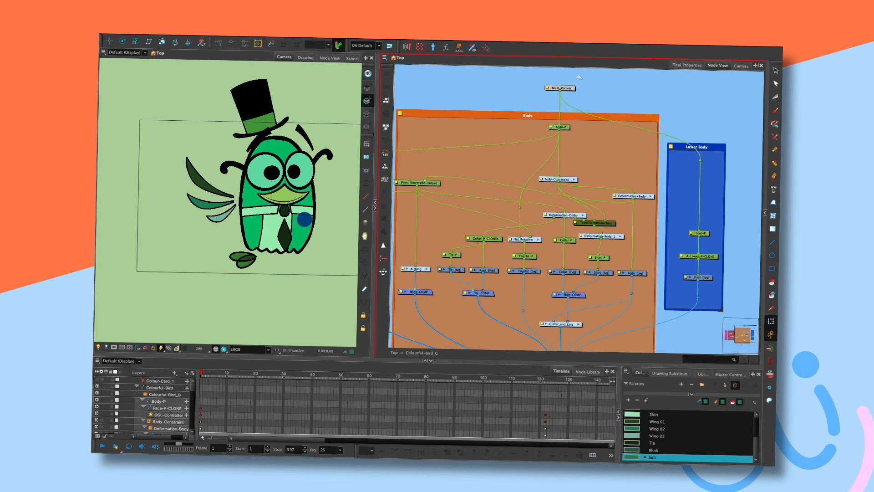
key("super+z")
key("super+z")
key("super+z")
key("super+z")
key("super+z")
key("super+z")
key("super+z")
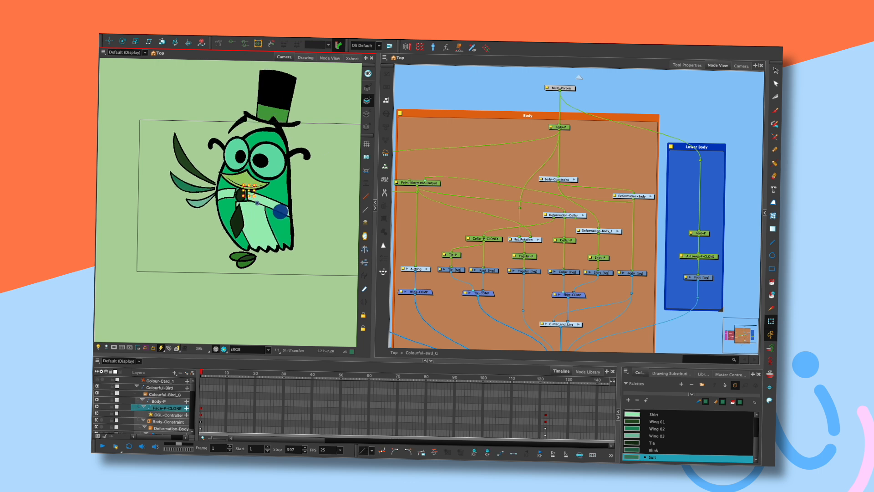
left_click_drag(312, 214, 286, 228)
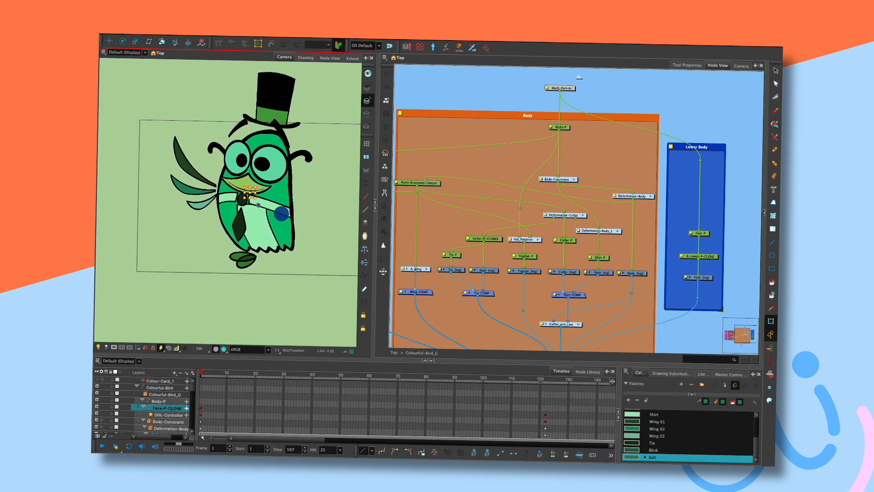
Move the face controller to check the shirt and look over the Head and Body node groups
left_click_drag(281, 214, 283, 220)
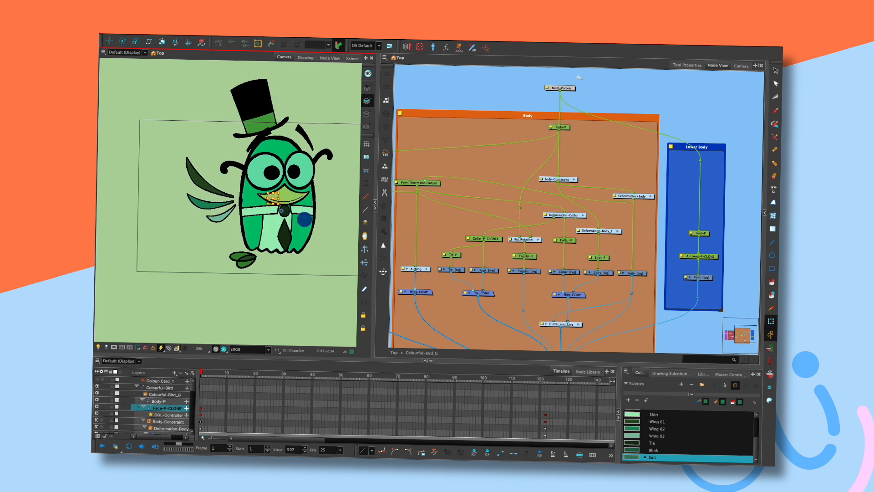
key("Escape")
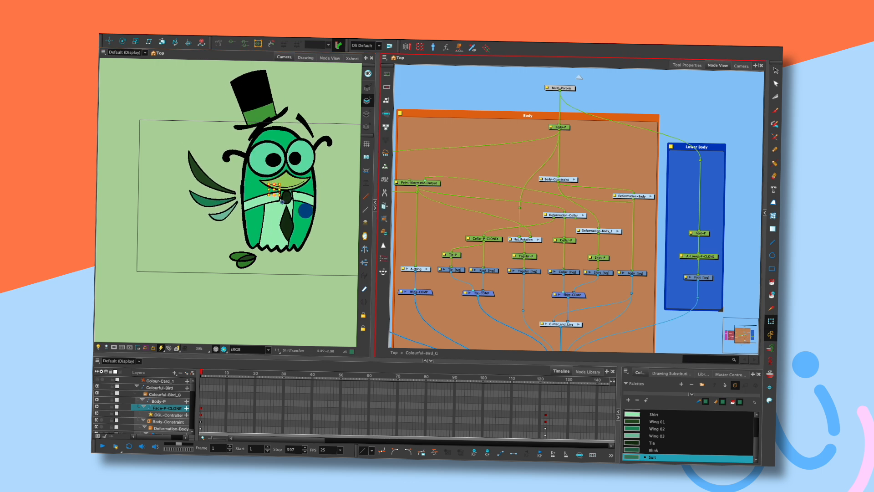
scroll(576, 212, "left", 5)
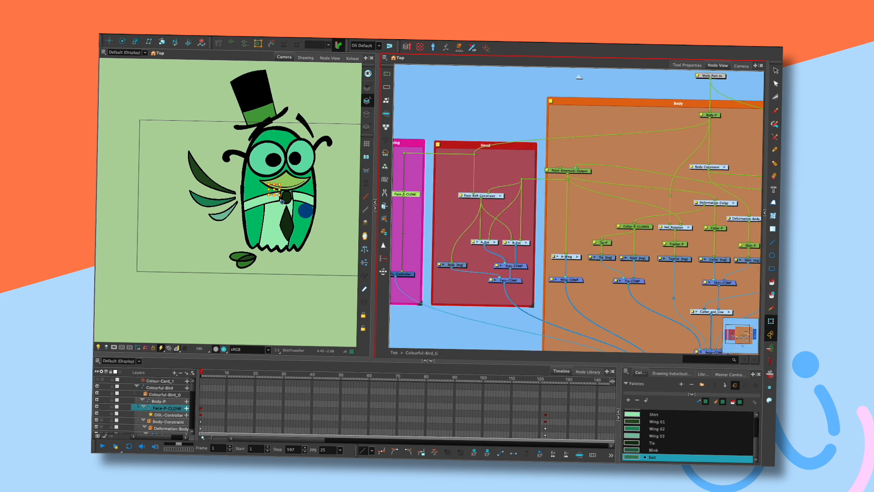
scroll(576, 212, "right", 5)
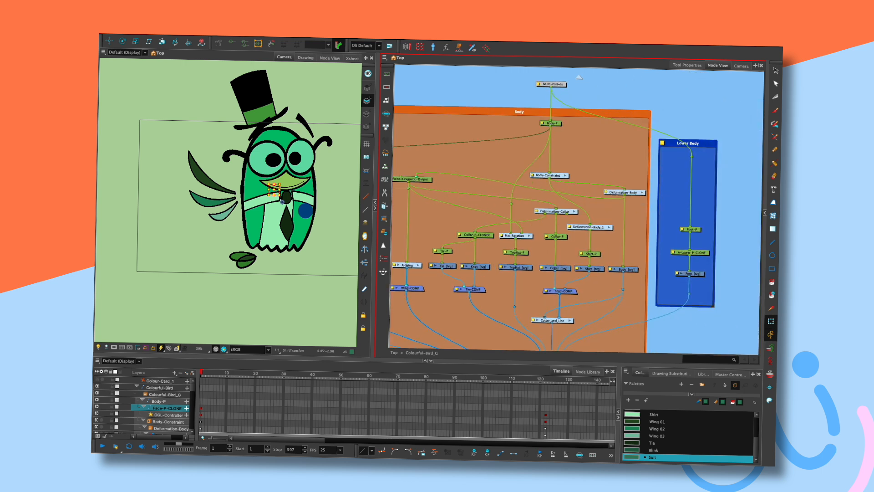
Paste Face-P-CLONE_1 into the connection above Deformation-Body_1 and test the shirt with the face controller
left_click(591, 214)
key("ctrl+v")
left_click_drag(591, 214, 581, 213)
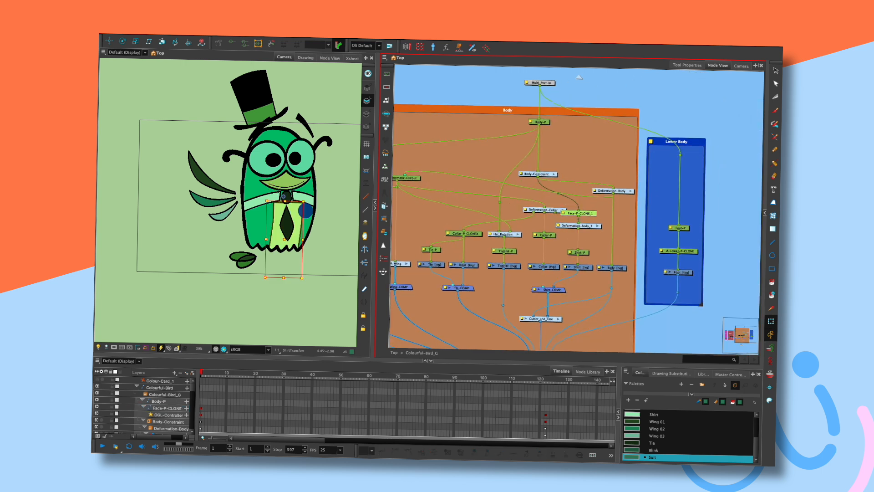
left_click(273, 198)
mouse_move(282, 201)
left_mouse_down()
mouse_move(255, 199)
mouse_move(279, 191)
mouse_move(259, 198)
mouse_move(273, 198)
left_mouse_up()
Add a Transformation-Limit node between Face-P-CLONE_1 and Deformation-Body_1
double_click(577, 225)
left_click(605, 222)
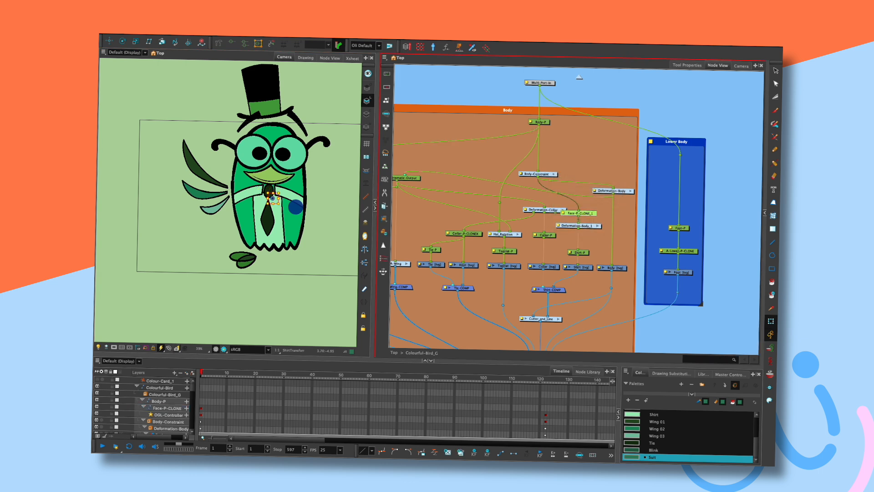
key("Tab")
type("limit")
key("Return")
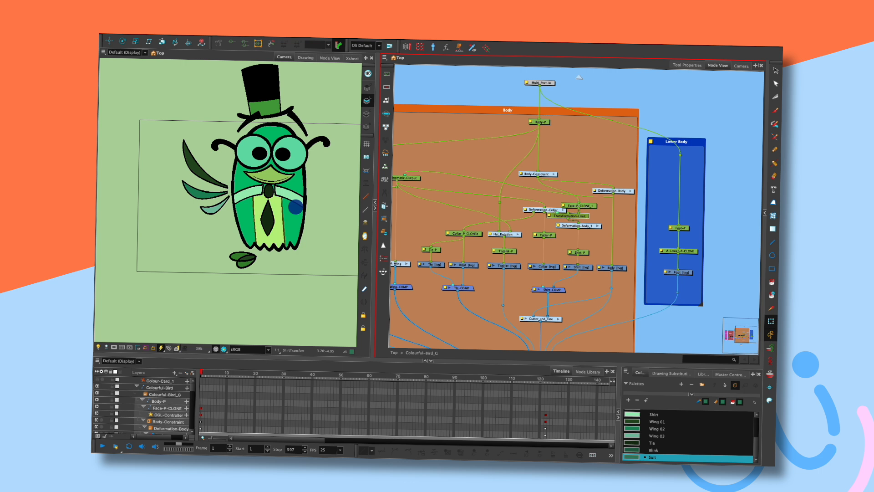
Set the Transformation-Limit's Translate Y to 0 and test the shirt with the face controller
double_click(569, 217)
left_click(646, 246)
type("0")
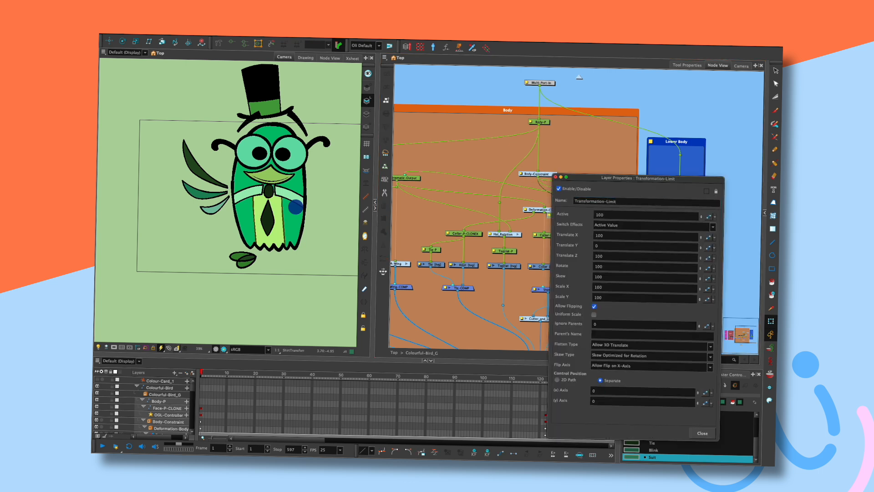
left_click(702, 433)
left_click(259, 198)
mouse_move(273, 197)
left_mouse_down()
mouse_move(289, 205)
mouse_move(278, 207)
mouse_move(296, 205)
mouse_move(279, 197)
left_mouse_up()
Try a Translate Y of 63 on the Transformation-Limit and test the shirt by moving the face controller
left_click_drag(700, 248, 700, 237)
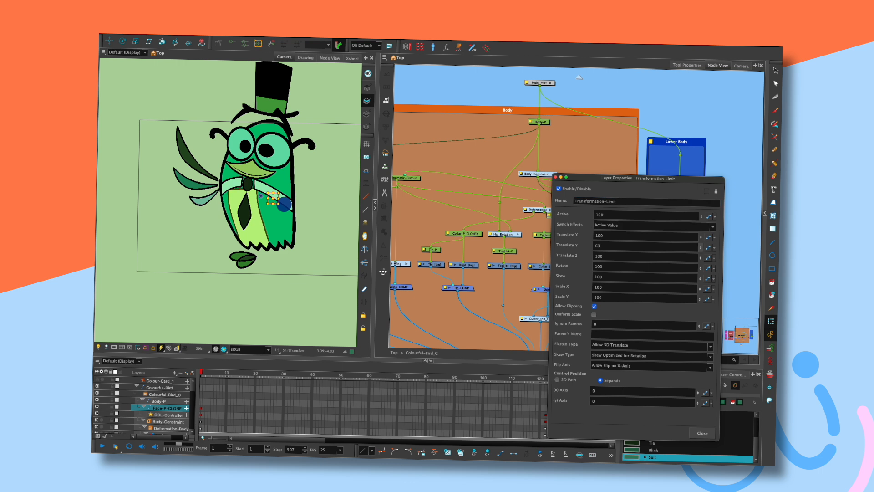
left_click(702, 433)
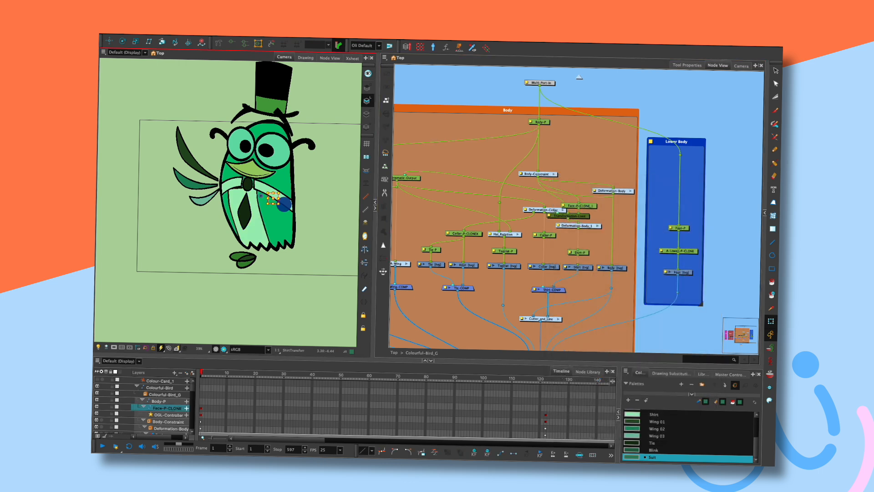
left_click(273, 247)
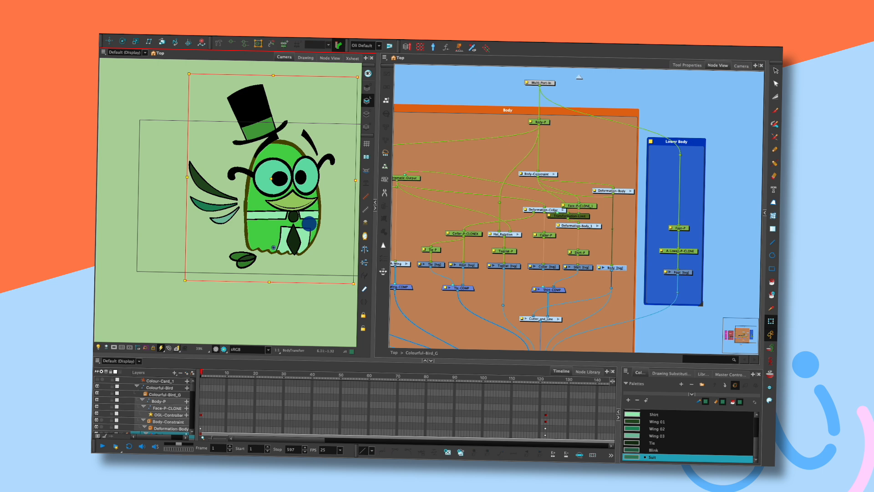
left_click(266, 203)
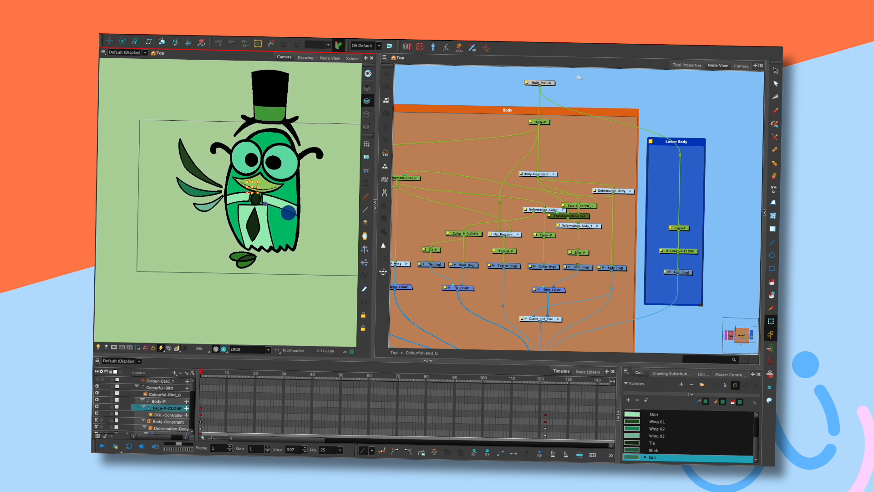
double_click(568, 215)
key("Escape")
left_click_drag(264, 203, 274, 220)
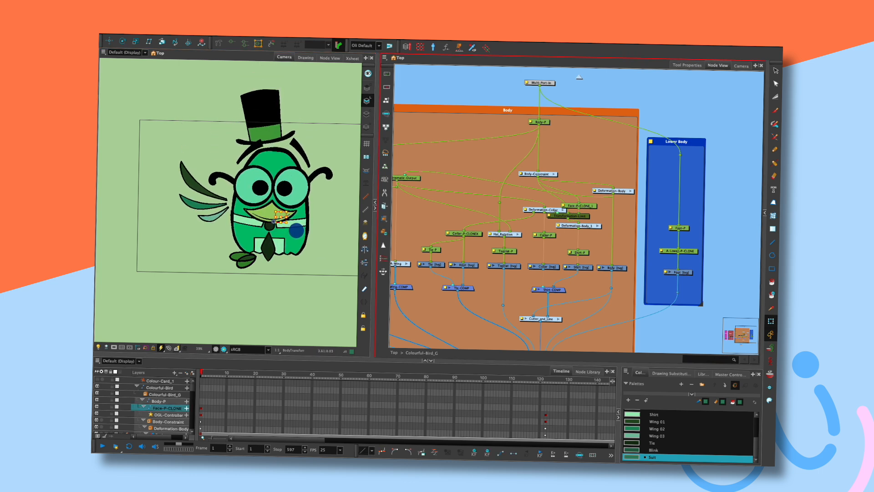
Set the Transformation-Limit's Translate Y to 0, check the shirt with the face controller and close the properties
left_click(549, 215)
double_click(605, 246)
type("0")
left_click(637, 236)
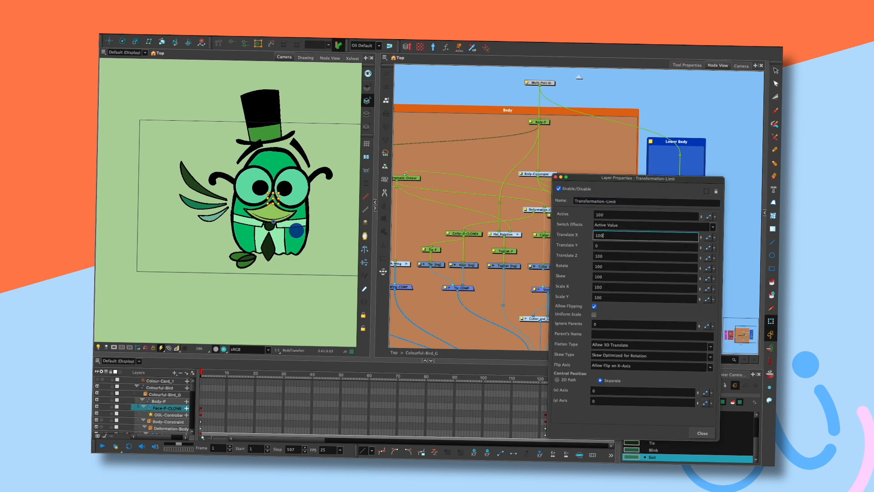
left_click_drag(296, 231, 279, 204)
left_click(555, 176)
left_click_drag(556, 178, 537, 169)
mouse_move(559, 217)
left_mouse_down()
mouse_move(559, 226)
mouse_move(550, 210)
mouse_move(534, 207)
mouse_move(548, 208)
left_mouse_up()
key("d")
Undo the accidental scaling of the face controller
left_click_drag(279, 205, 284, 215)
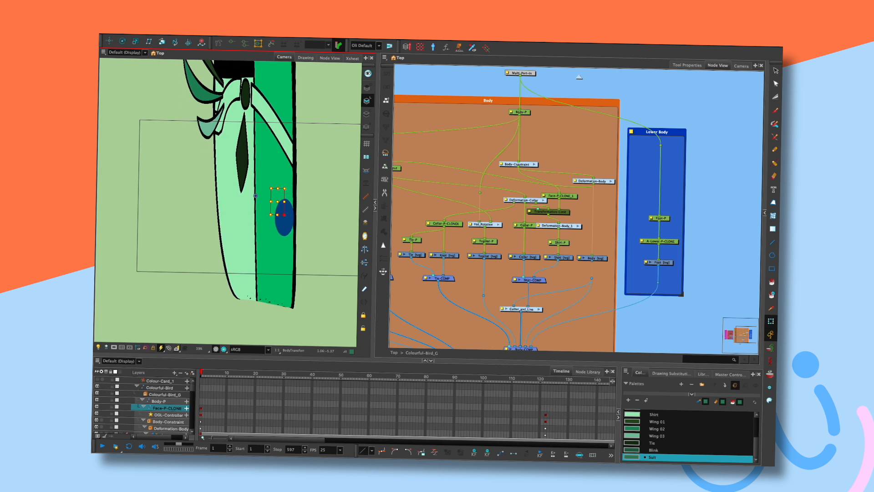
key("ctrl+z")
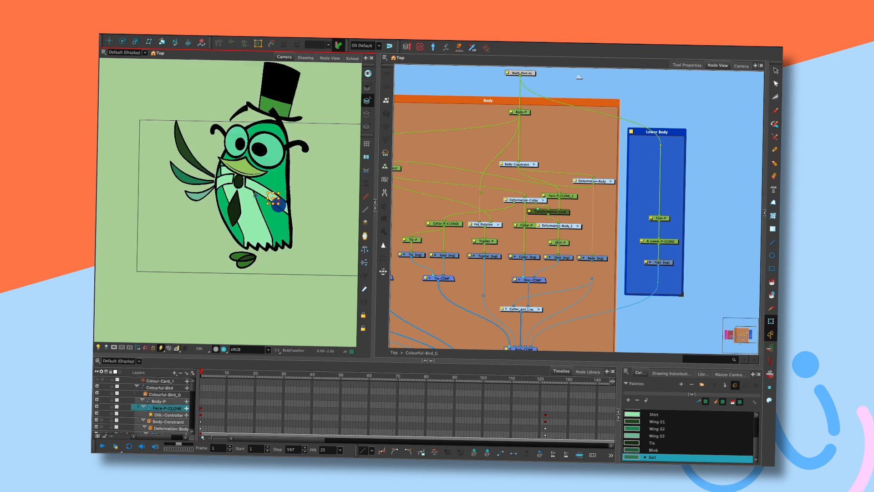
left_click_drag(278, 205, 282, 207)
key("ctrl+z")
Move the face controller with the Translate tool to check the shirt against the Transformation-Limit's settings
key("alt+2")
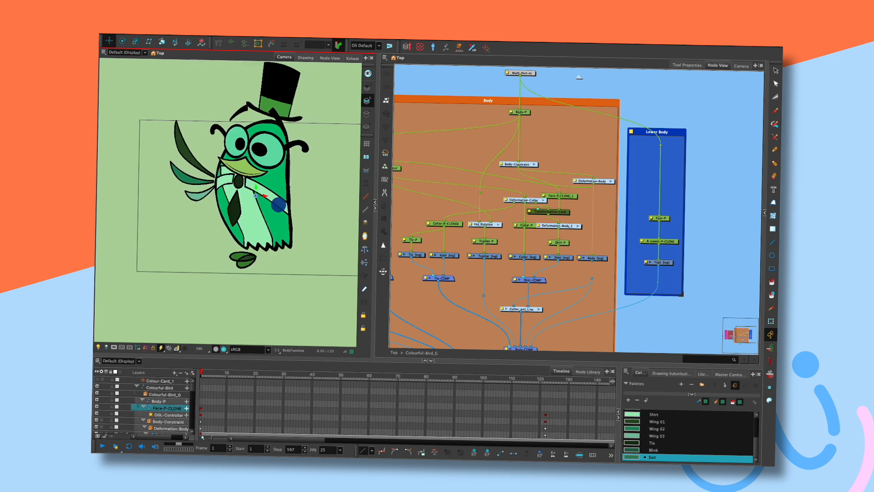
key("ctrl+z")
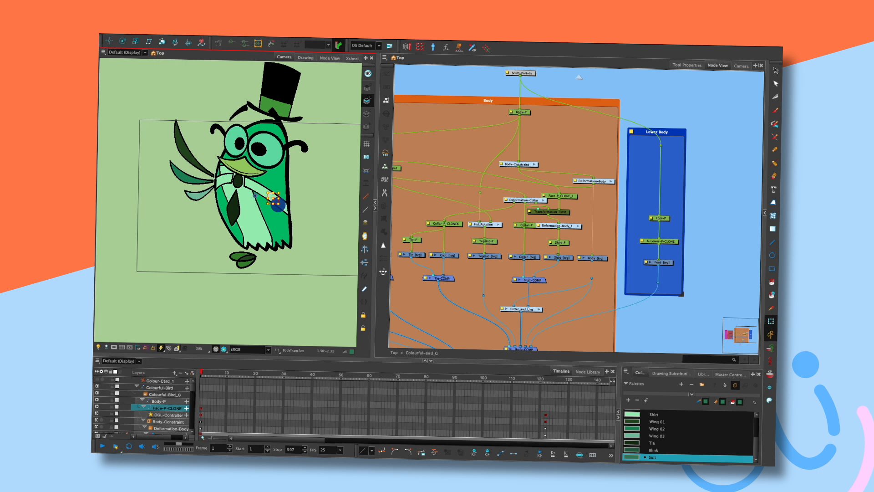
left_click_drag(278, 204, 302, 225)
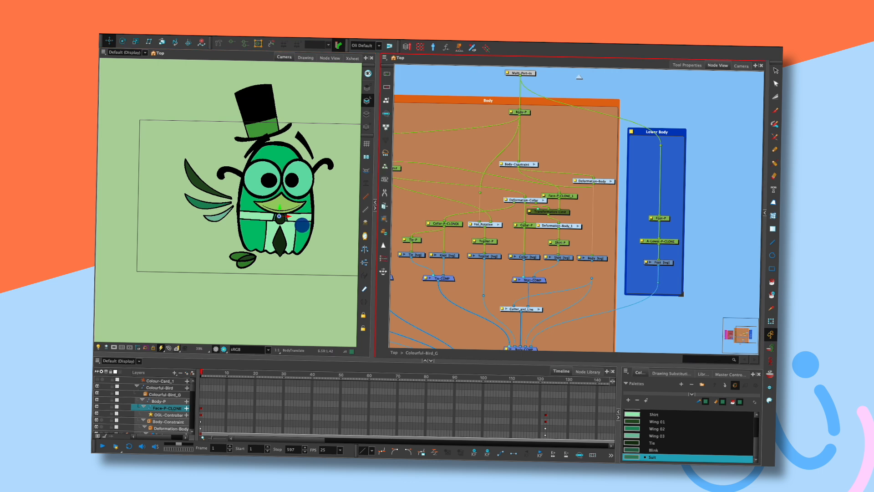
left_click(529, 211)
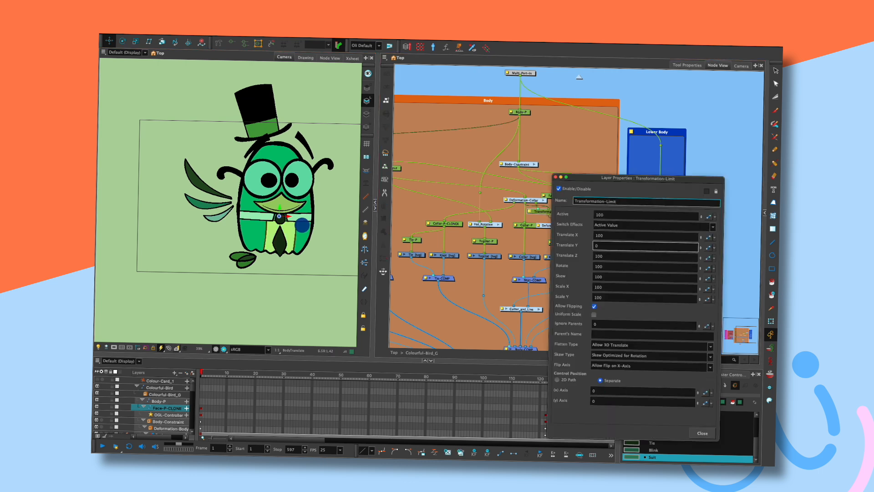
left_click_drag(301, 224, 301, 227)
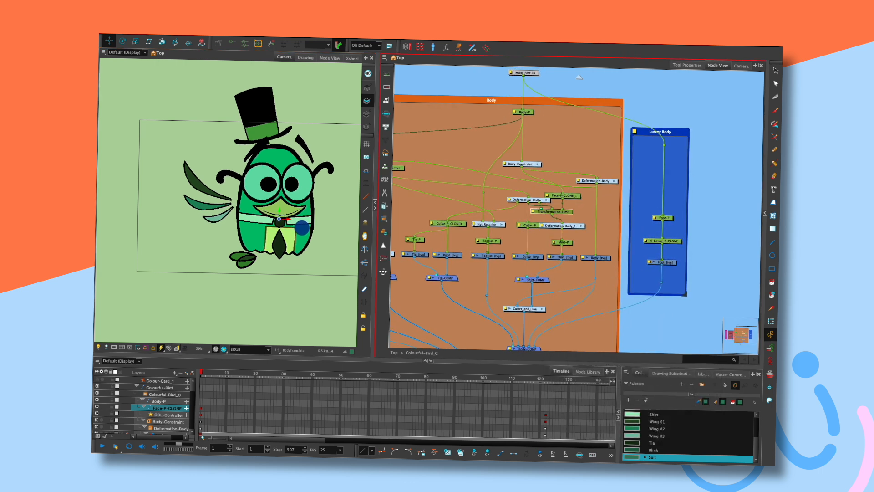
Delete Face-P-CLONE_1 from above the Transformation-Limit and test the shirt with the face controller
mouse_move(553, 211)
left_mouse_down()
mouse_move(577, 209)
mouse_move(567, 211)
left_mouse_up()
left_click(563, 196)
key("Delete")
left_click(302, 228)
mouse_move(301, 228)
left_mouse_down()
mouse_move(286, 202)
mouse_move(308, 203)
mouse_move(288, 197)
mouse_move(290, 204)
left_mouse_up()
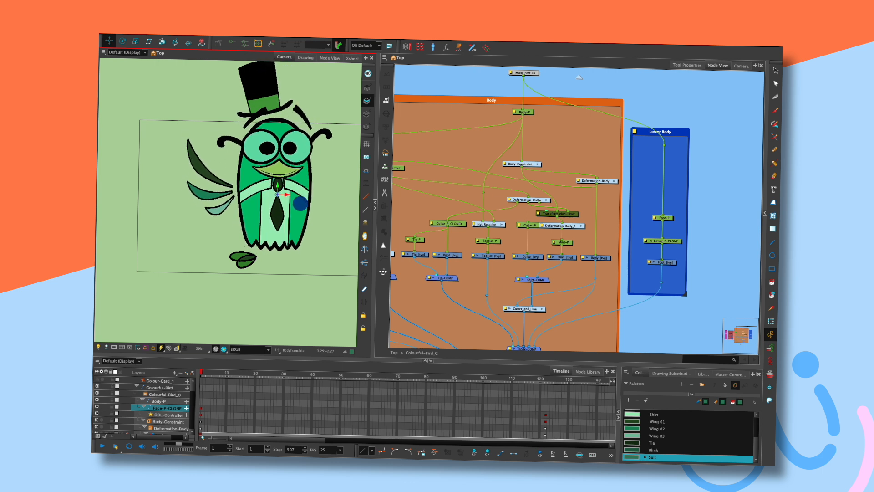
left_click_drag(295, 235, 299, 213)
Set the Transformation-Limit's Translate X and Translate Y to 0, test the face controller and close the properties
left_click(538, 213)
double_click(632, 235)
type("0")
key("Tab")
type("0")
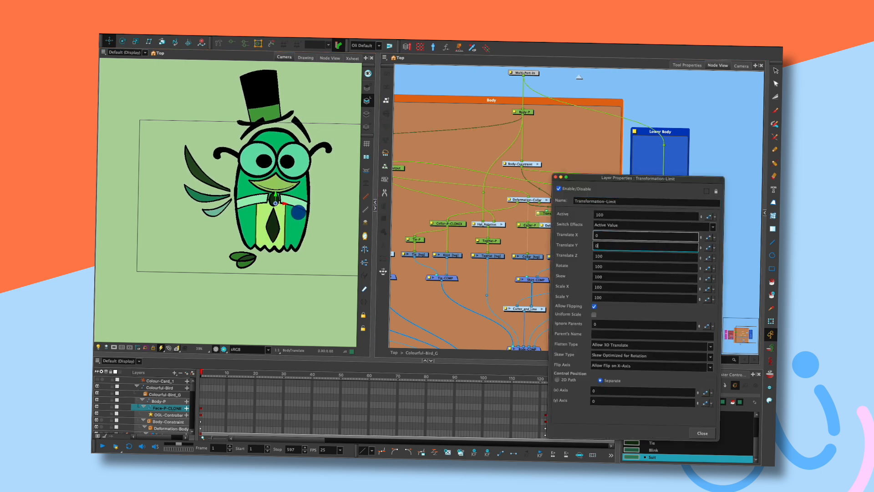
mouse_move(298, 212)
left_mouse_down()
mouse_move(275, 199)
mouse_move(293, 213)
left_mouse_up()
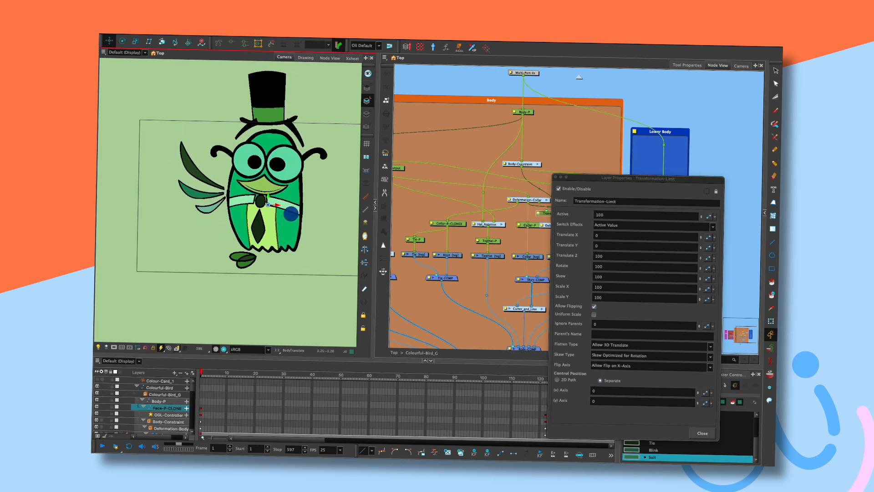
mouse_move(315, 214)
left_mouse_down()
mouse_move(283, 215)
mouse_move(298, 217)
left_mouse_up()
left_click(555, 177)
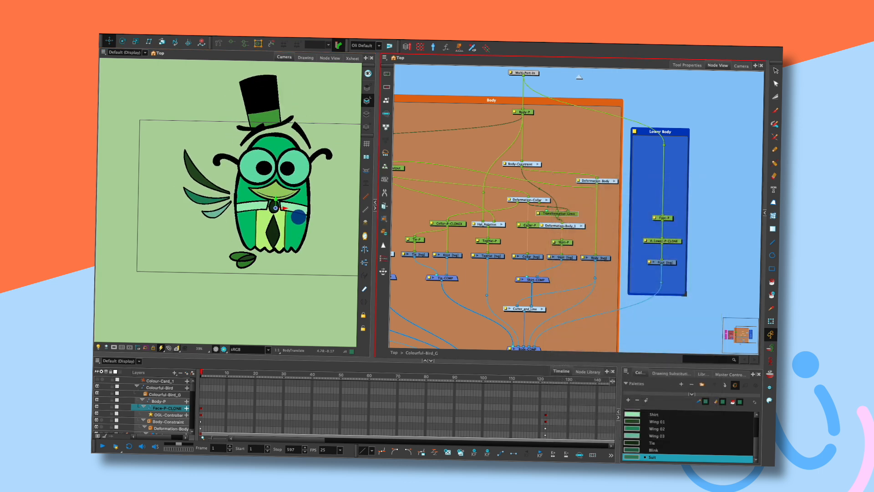
Reposition the Transformation-Limit node above Deformation-Body_1 and move the face controller to check the shirt
left_click_drag(557, 213, 564, 214)
left_click(572, 196)
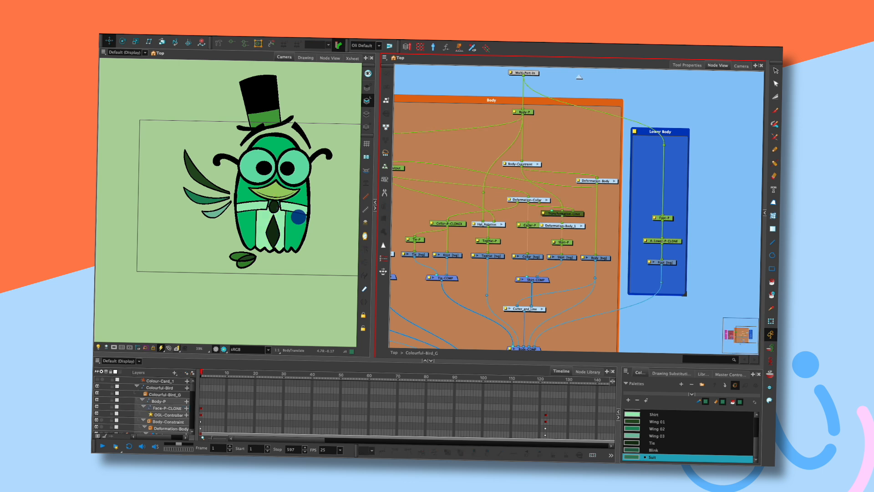
left_click_drag(298, 216, 311, 214)
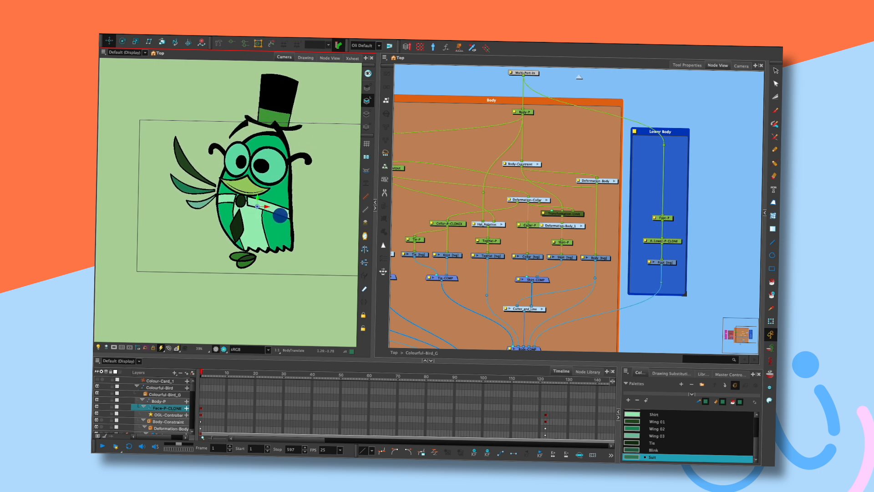
Try a Translate X of 50 on the Transformation-Limit, set it to 20 instead, and test the face controller
left_click(543, 213)
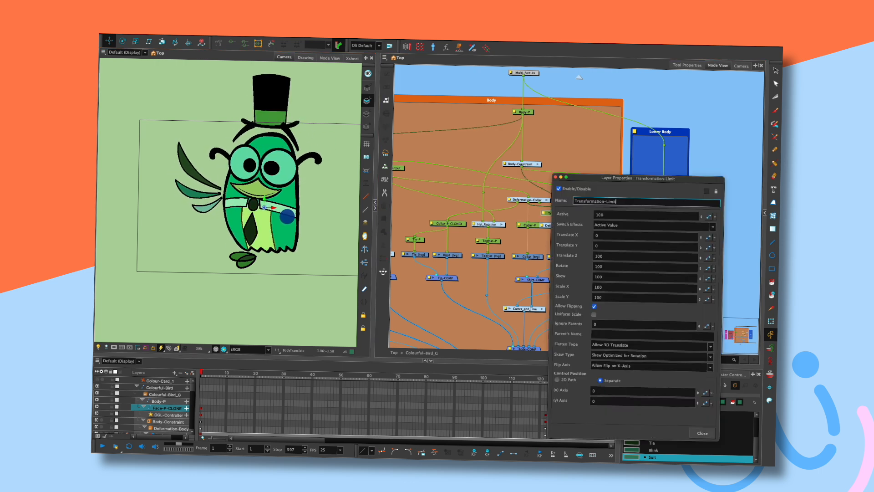
left_click(645, 235)
type("50")
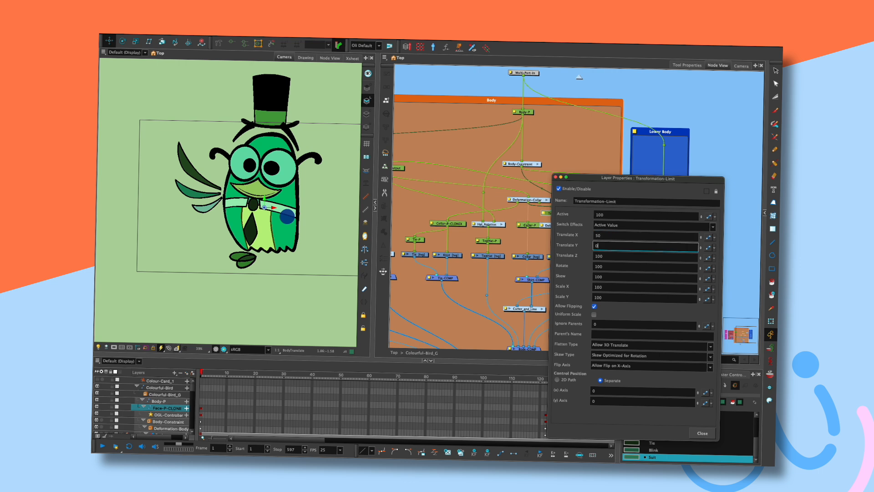
key("Tab")
key("shift+Tab")
type("2")
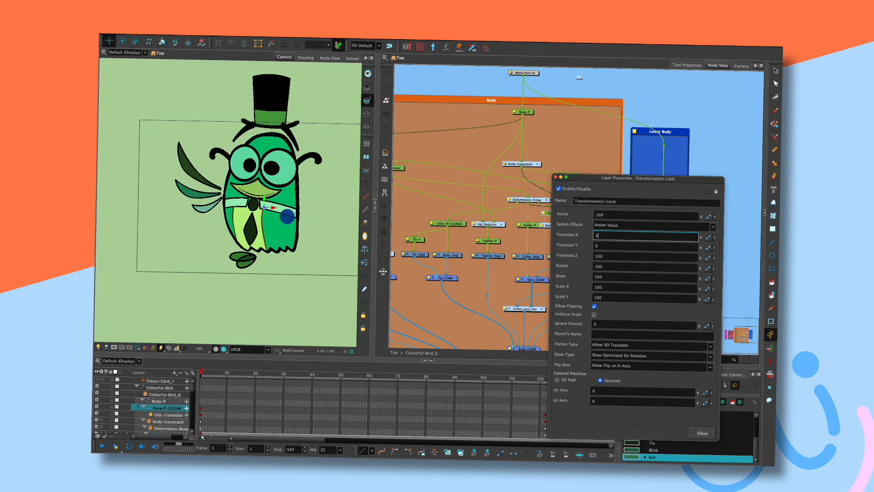
type("0")
key("Tab")
mouse_move(287, 216)
left_mouse_down()
mouse_move(308, 230)
mouse_move(318, 189)
mouse_move(291, 212)
mouse_move(301, 217)
mouse_move(279, 222)
mouse_move(300, 209)
mouse_move(291, 215)
mouse_move(294, 202)
mouse_move(286, 204)
mouse_move(297, 215)
left_mouse_up()
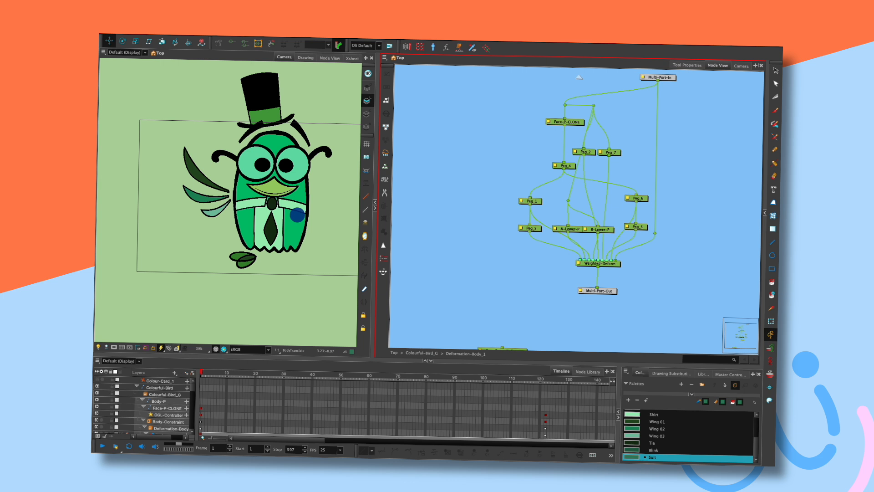
Leave the Deformation-Body_1 group and examine the Deformation-Body, Deformation-Body_1 and Transformation-Limit connections in the Body network
left_click(298, 214)
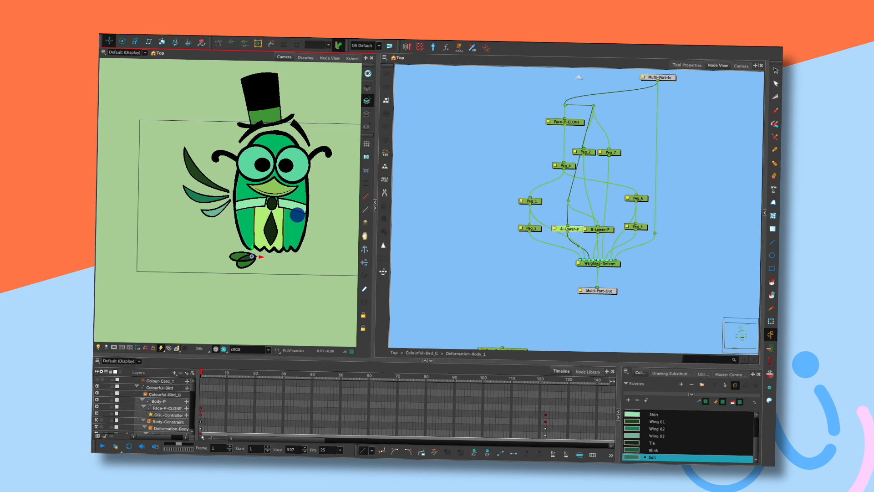
key("shift+t")
key("shift+e")
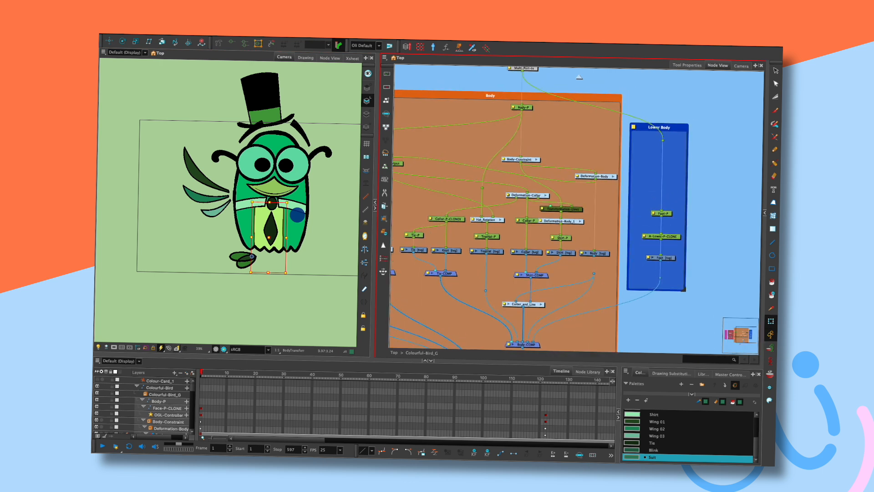
left_click(593, 176)
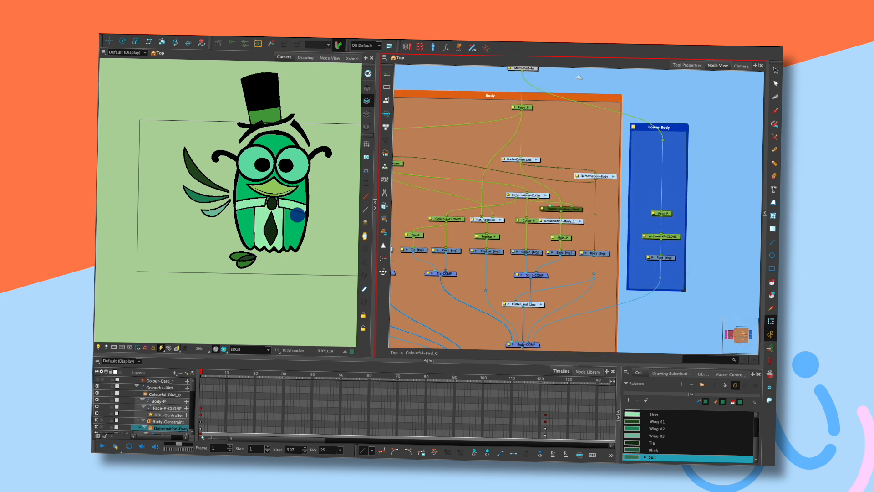
left_click(560, 221)
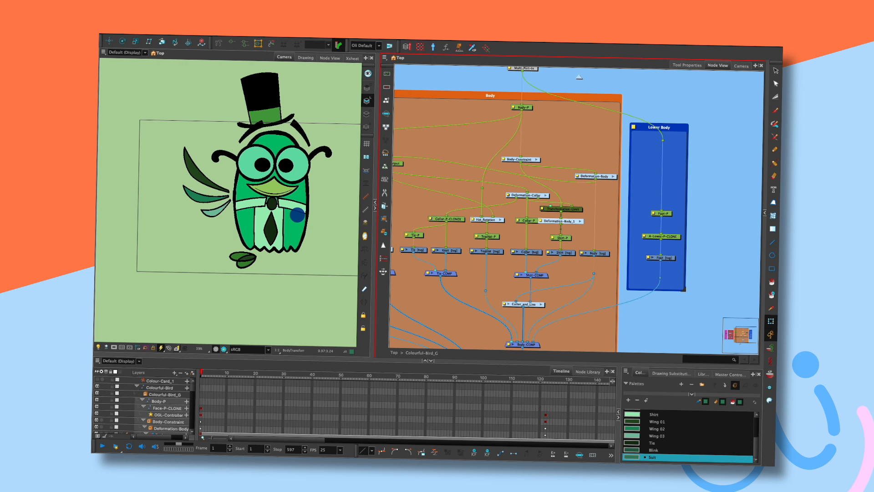
left_click_drag(574, 218, 593, 217)
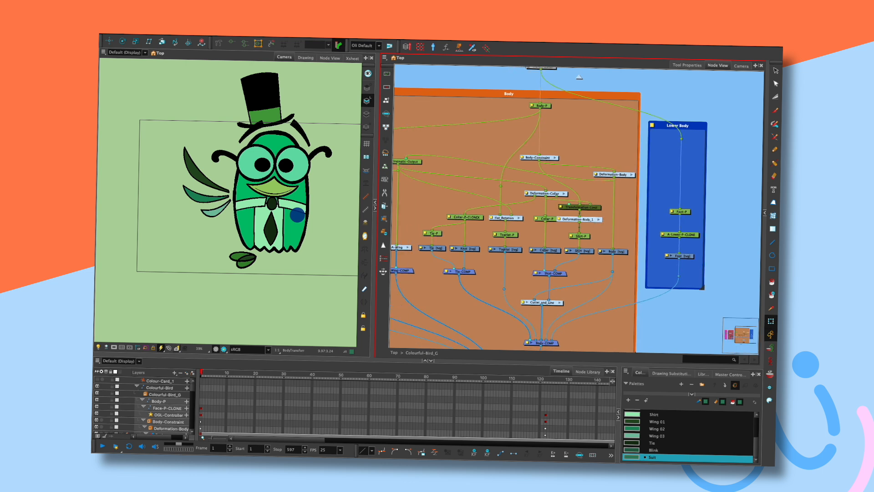
left_click(580, 207)
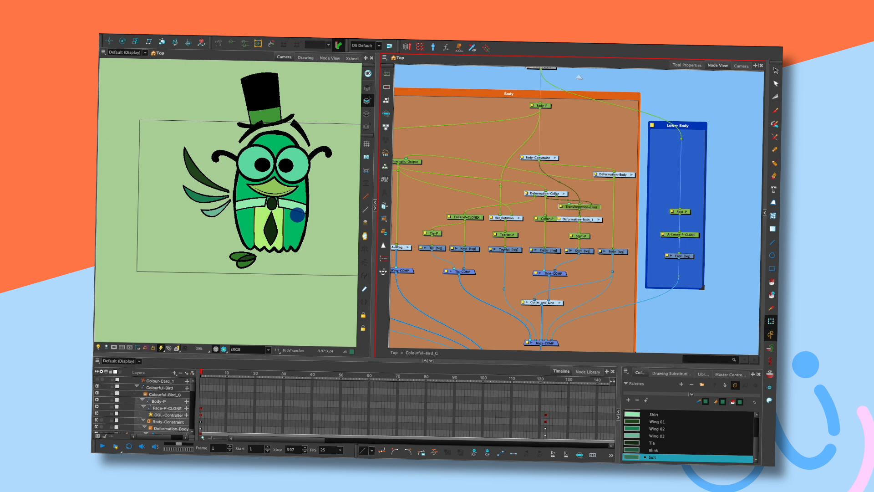
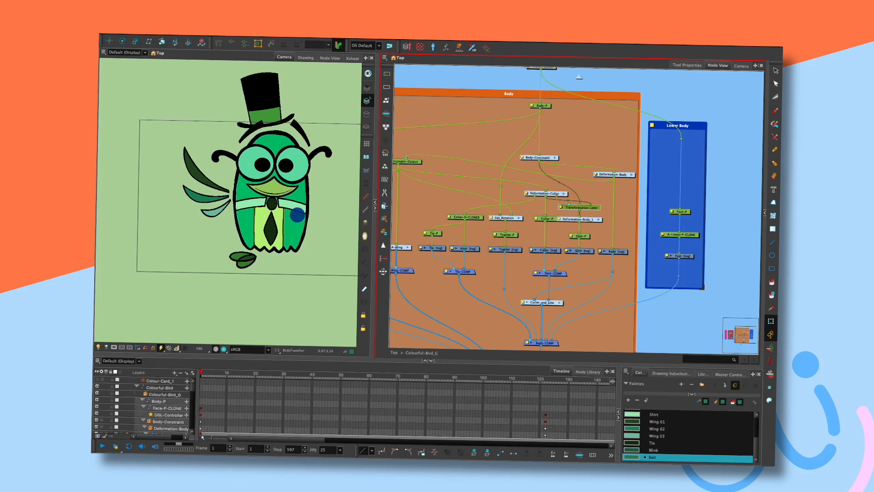
Enter the Deformation-Body_1 group and examine the pivots of Peg_2, A-Lower-P and B-Lower-P with the Rotate tool
left_click(599, 220)
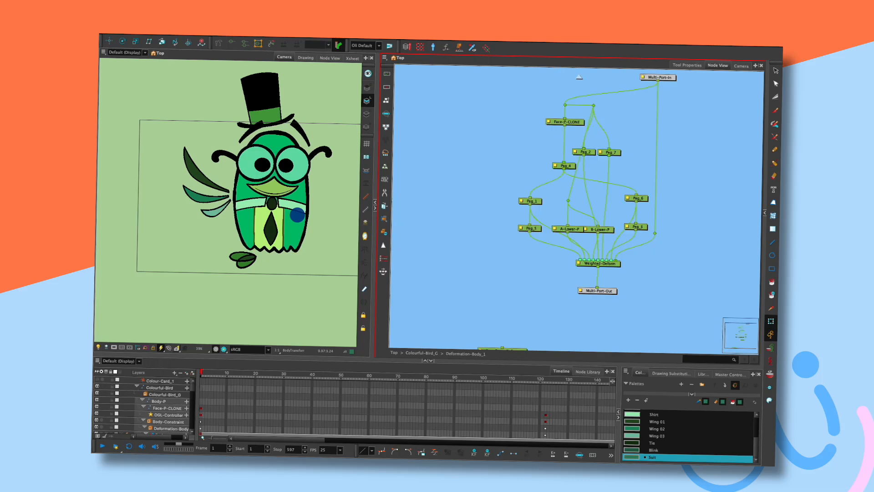
left_click(569, 229)
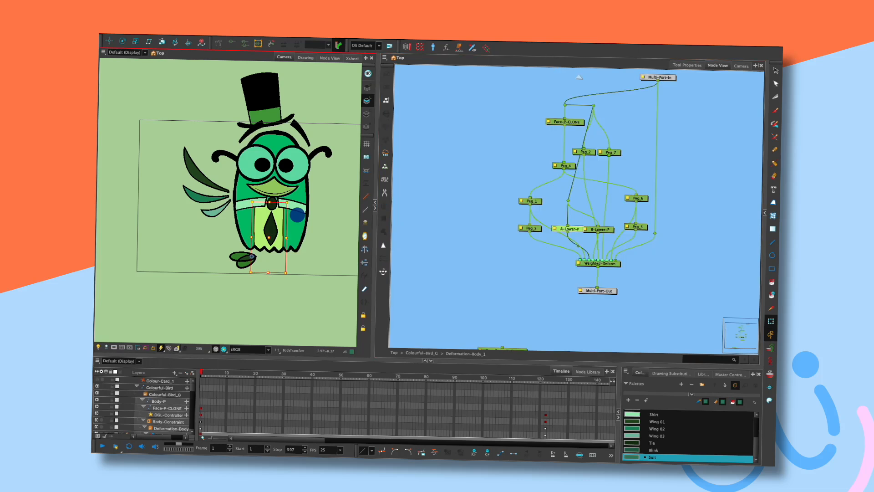
left_click(584, 152)
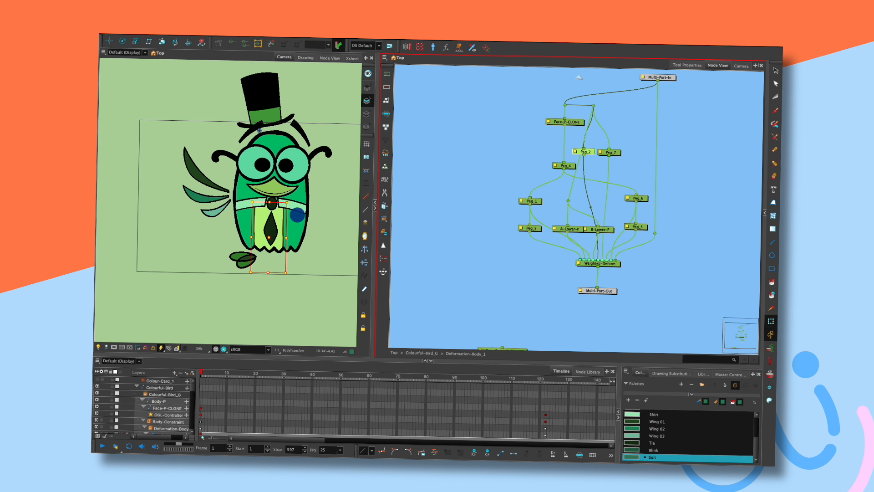
left_click(579, 193)
left_click(569, 229)
key("alt+3")
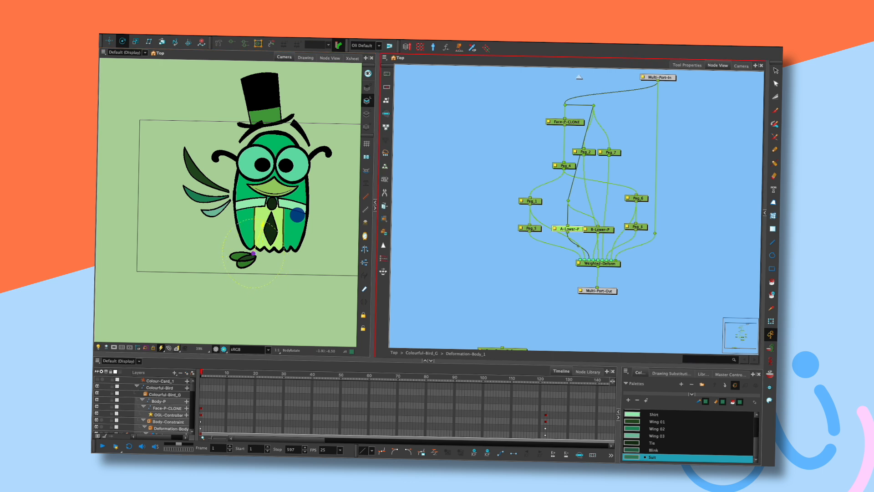
left_click(600, 229)
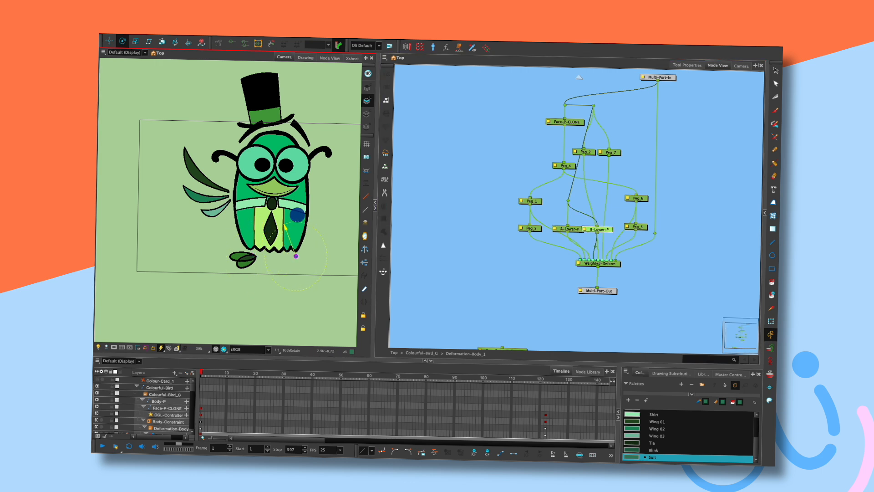
Move the face controller towards the bird's wing feathers and shift the pivot of the lower left-hand peg outward, away from the body
key("shift+t")
left_click(327, 237)
left_click(298, 217)
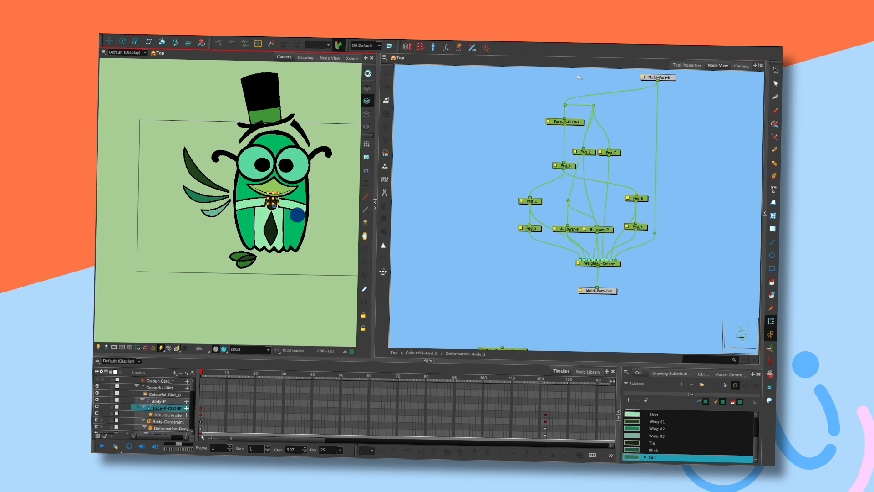
left_click_drag(297, 214, 283, 220)
left_click(530, 228)
key("alt+3")
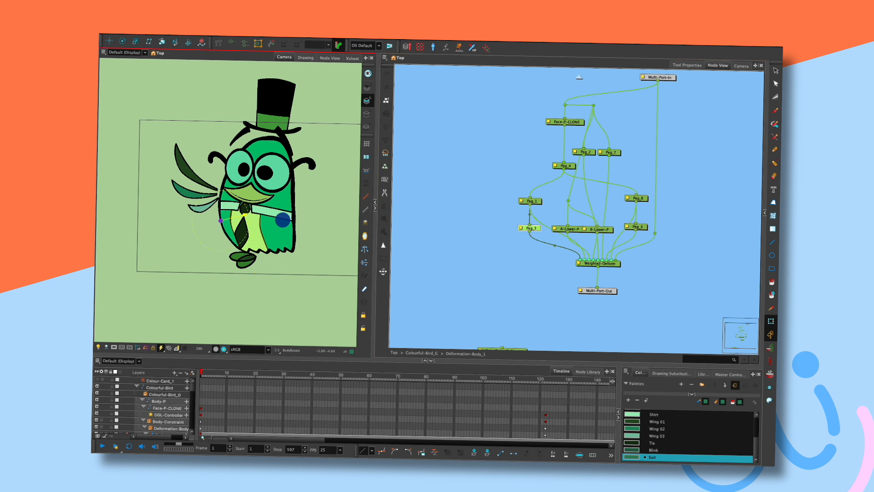
left_click_drag(220, 220, 223, 235)
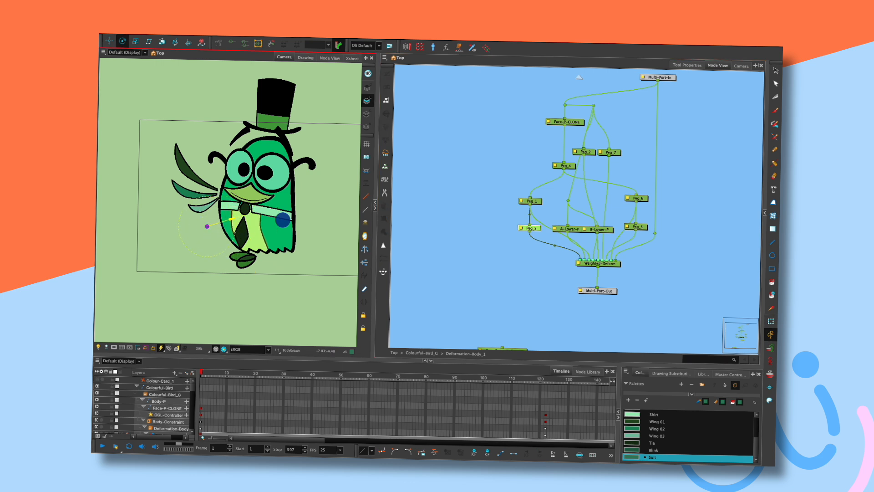
Move the upper left-hand peg's pivot outward, check both right-hand pegs, and readjust the lower left-hand peg's pivot
left_click(532, 200)
left_click(530, 228)
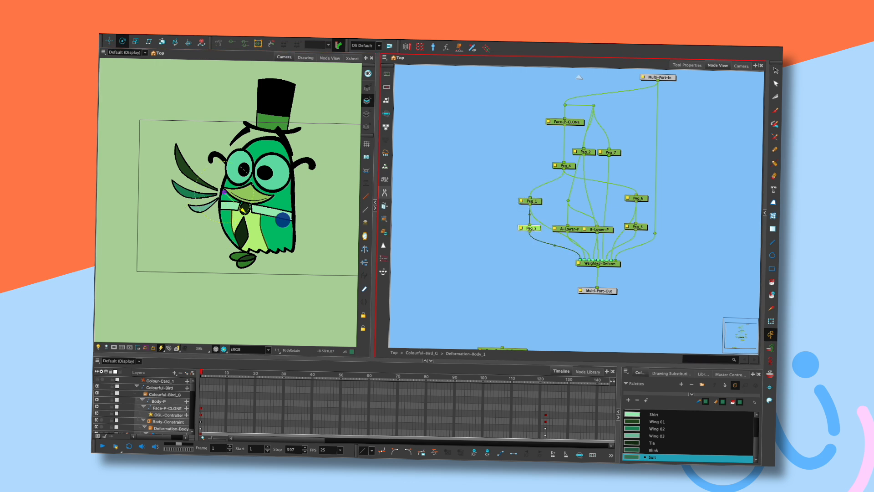
left_click(532, 200)
left_click_drag(222, 196, 208, 191)
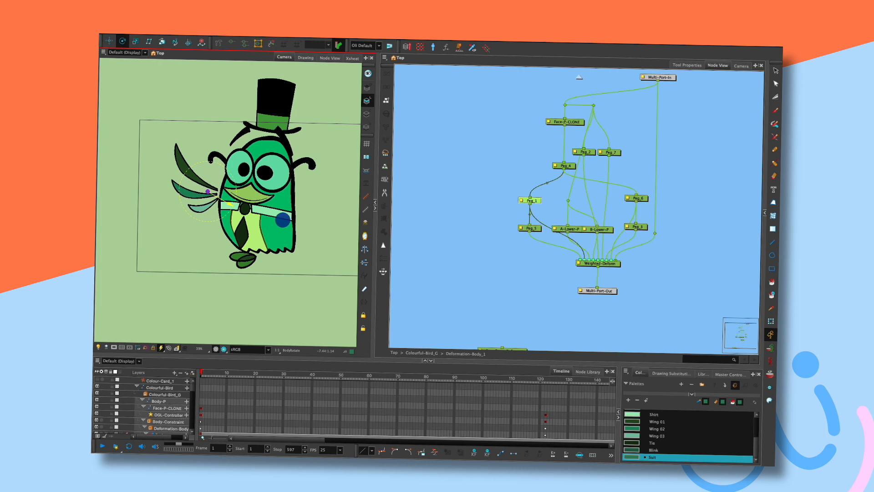
left_click(638, 198)
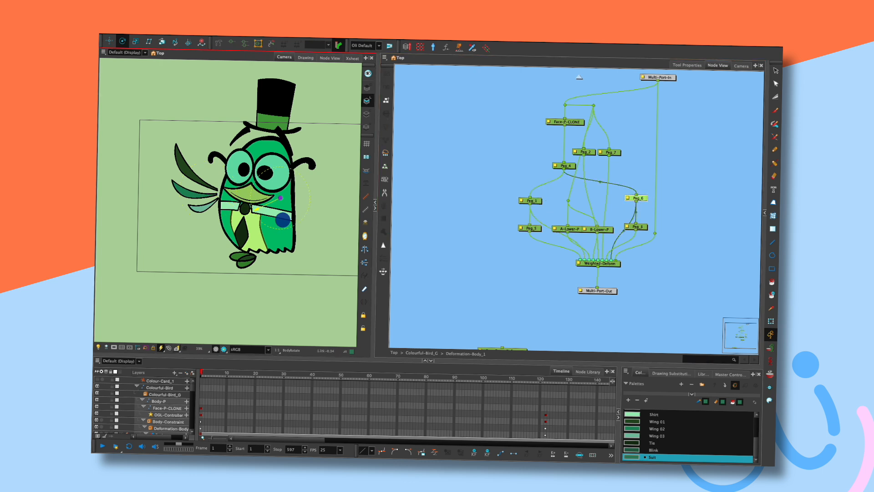
left_click(636, 226)
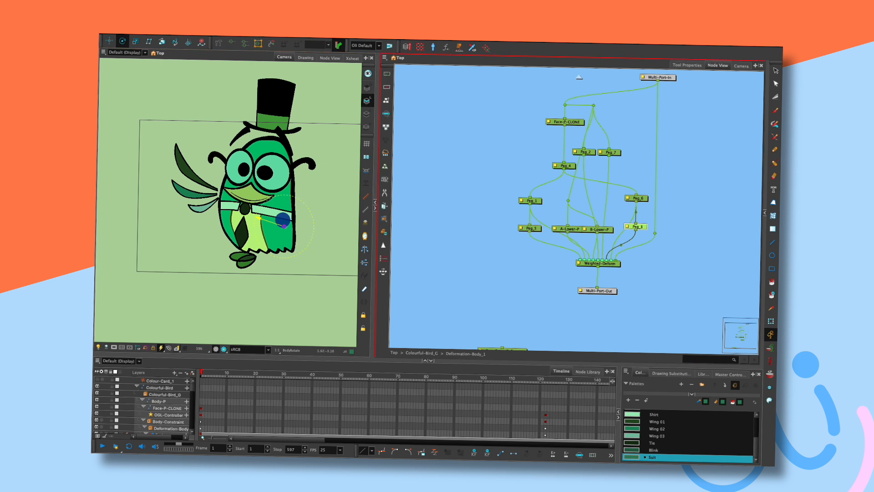
left_click(529, 227)
left_click_drag(220, 221, 208, 220)
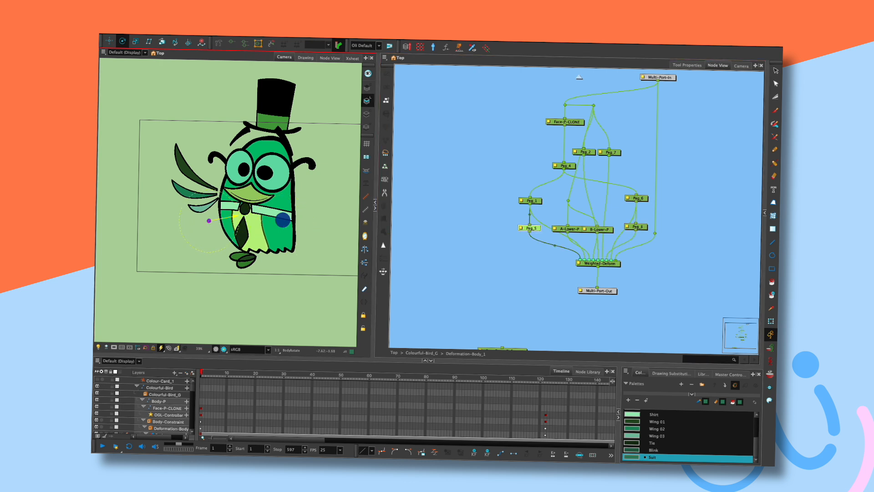
Lower the bird's face with the face controller, move A-Lower-P's pivot outward beside the foot, and check B-Lower-P's pivot
key("shift+t")
left_click(167, 408)
left_click_drag(291, 150, 314, 173)
mouse_move(320, 217)
left_mouse_down()
mouse_move(273, 199)
mouse_move(287, 235)
left_mouse_up()
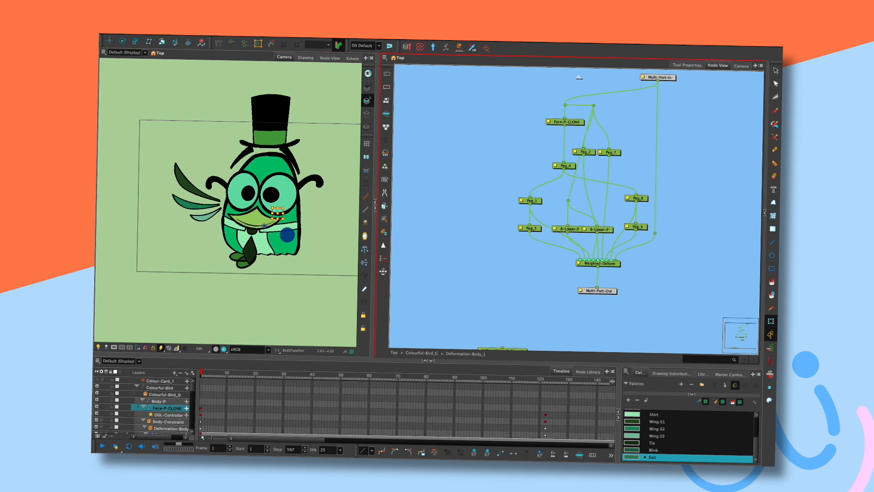
left_click(569, 229)
key("alt+3")
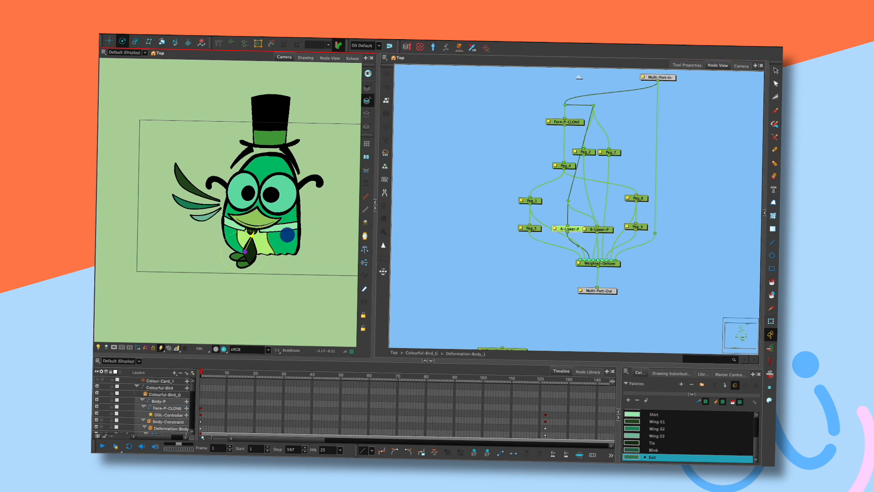
left_click_drag(262, 262, 234, 262)
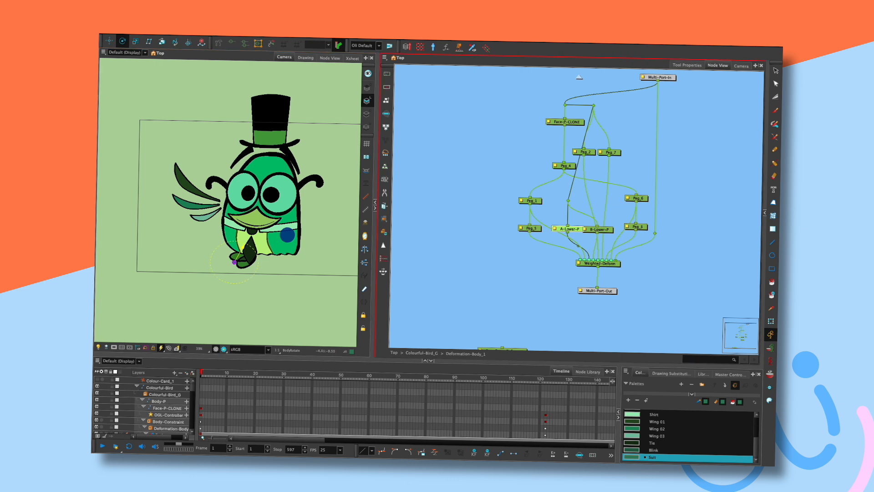
left_click(599, 229)
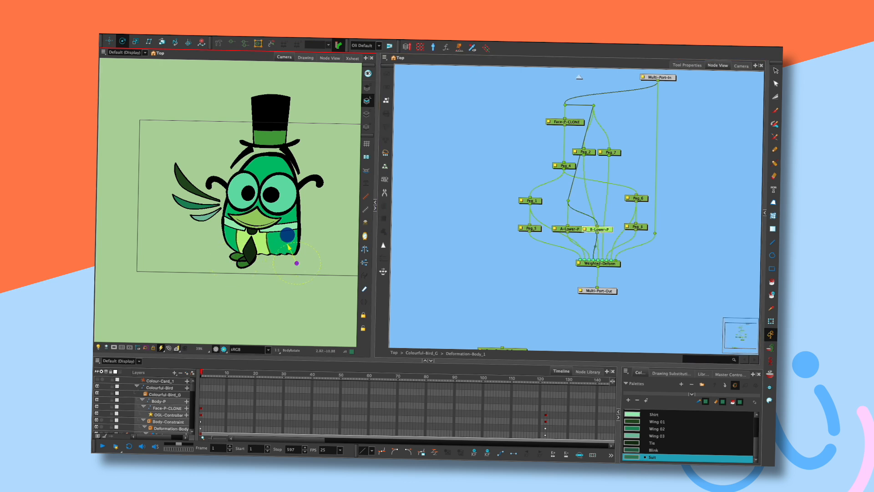
Turn the face away from the wing feathers with the face controller, check A-Lower-P and adjust B-Lower-P's pivot slightly
key("shift+t")
mouse_move(317, 201)
left_mouse_down()
mouse_move(283, 200)
mouse_move(312, 215)
left_mouse_up()
left_click(569, 229)
key("alt+3")
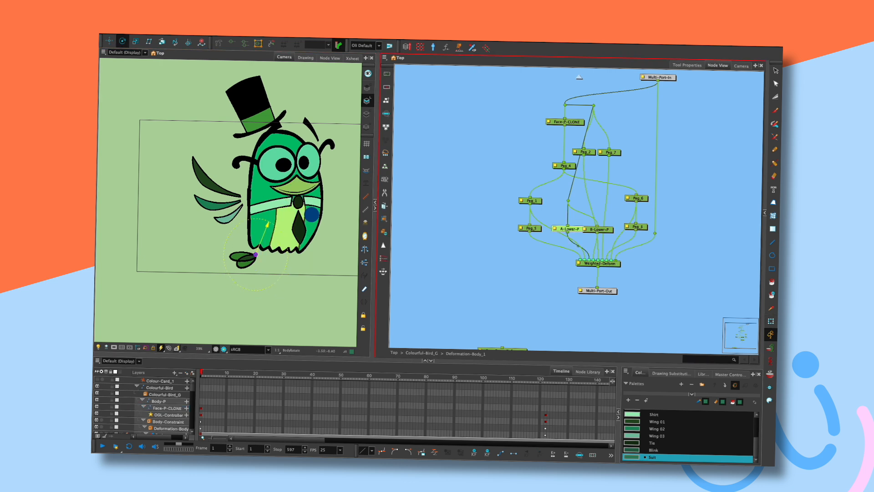
left_click(598, 229)
left_click_drag(316, 261, 312, 260)
key("shift+2")
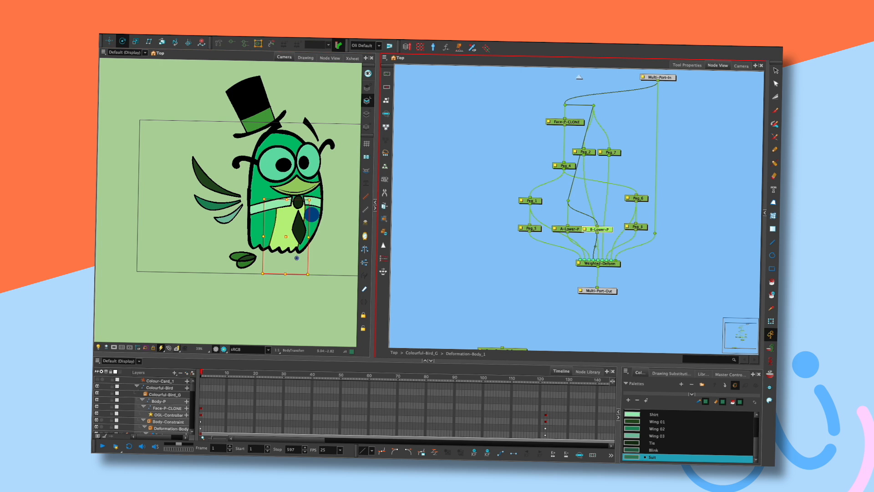
key("Escape")
Return the face controller to its central pose and examine the pivots of Peg_2, Peg_7, Peg_4 and the upper left-hand peg
mouse_move(312, 214)
left_mouse_down()
mouse_move(296, 230)
mouse_move(259, 221)
mouse_move(318, 209)
mouse_move(287, 223)
mouse_move(298, 215)
left_mouse_up()
left_click(584, 152)
left_click(610, 152)
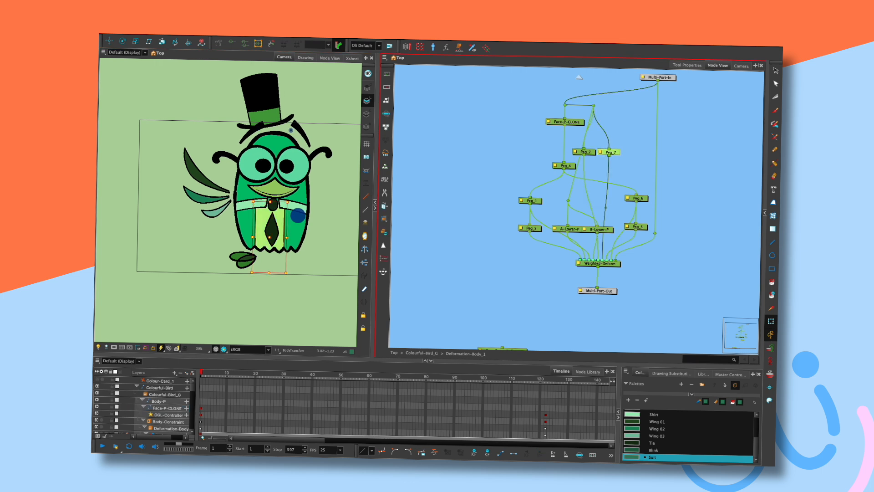
left_click(564, 165)
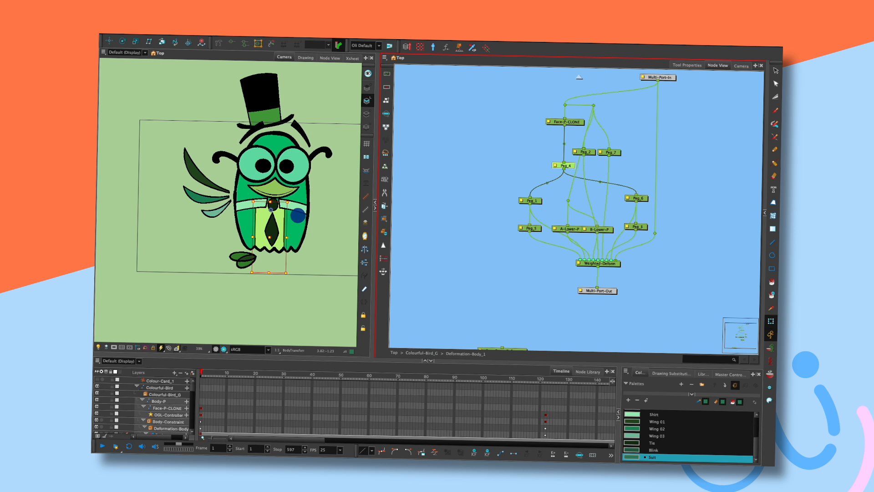
key("alt+3")
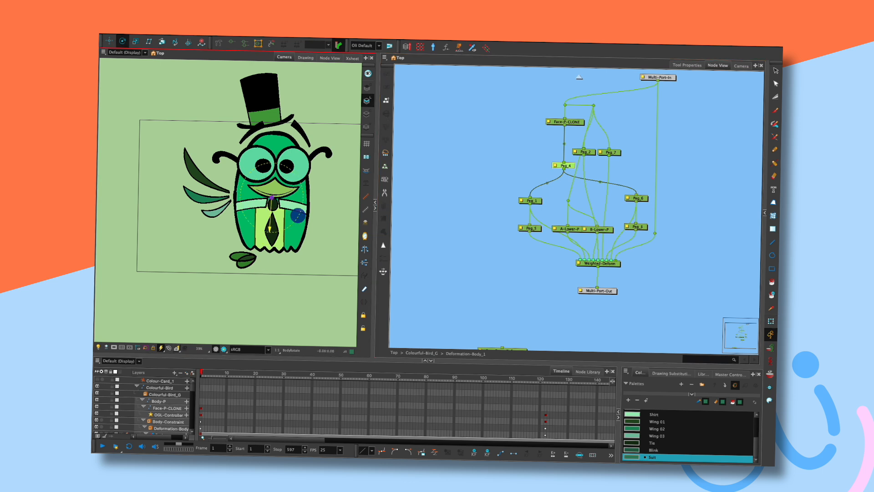
left_click(530, 200)
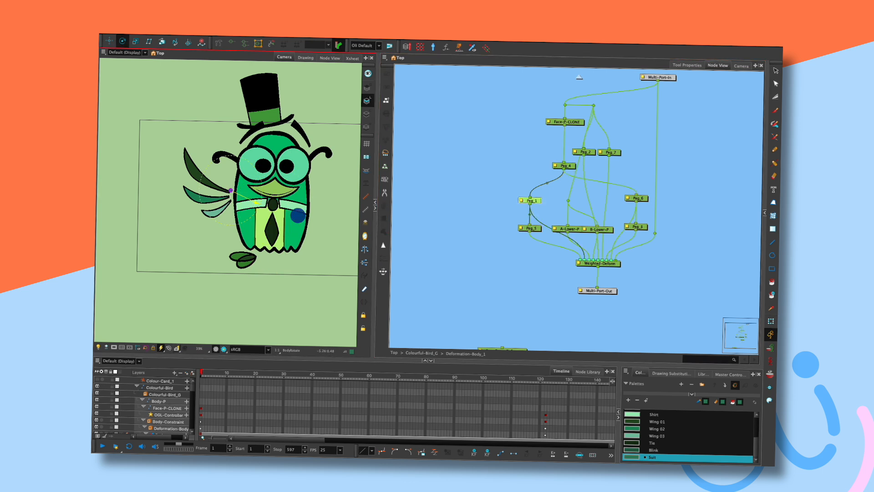
Turn the face fully towards the wing feathers and move the lower left-hand peg's pivot to just outside the body
key("shift+t")
left_click(437, 196)
left_click_drag(298, 215, 277, 216)
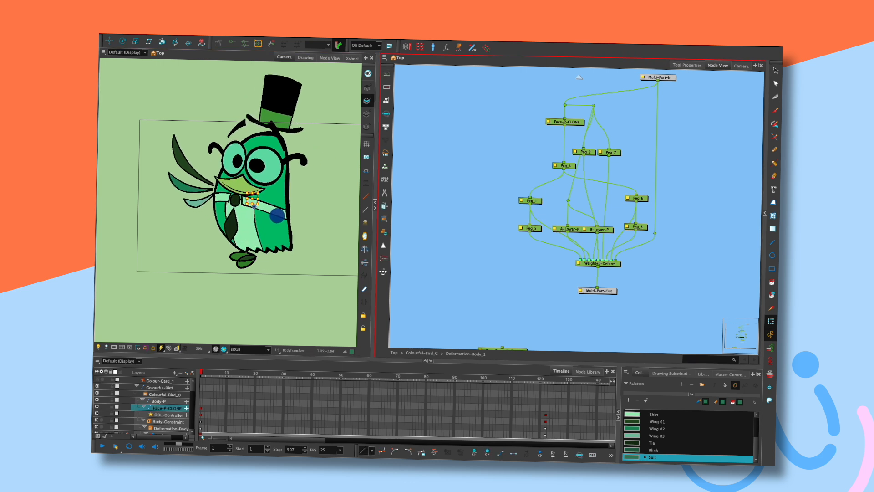
left_click(530, 227)
key("alt+3")
left_click_drag(203, 217, 189, 222)
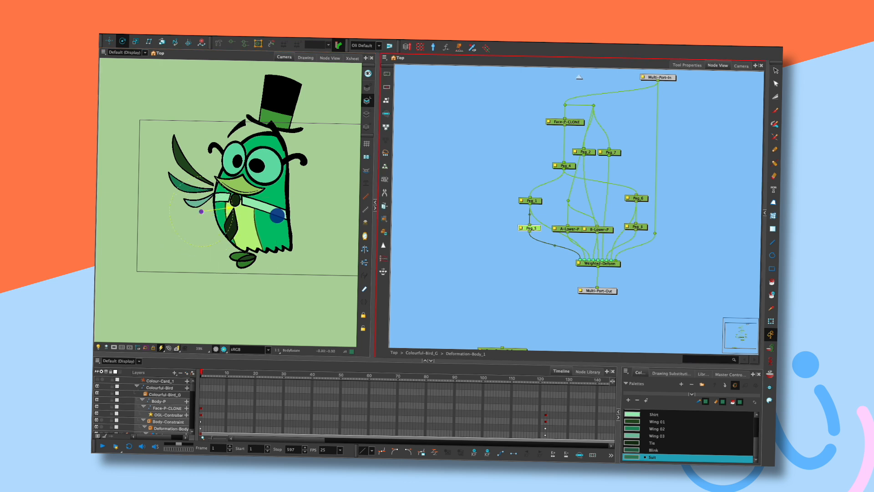
Reposition the upper left-hand peg's pivot over the wing feathers and check Peg_6 with the Rotate tool
left_click(530, 201)
key("alt+3")
left_click_drag(193, 181, 208, 177)
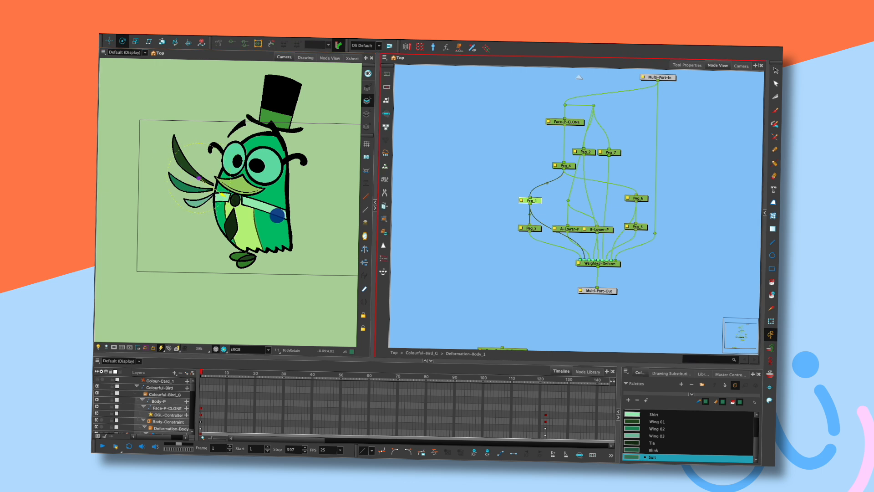
left_click(634, 197)
key("alt+3")
Turn the face away from the wing feathers, check the lower right-hand peg, and shift Peg_6's pivot slightly outward
key("shift+t")
left_click(455, 205)
mouse_move(277, 216)
left_mouse_down()
mouse_move(317, 212)
mouse_move(283, 217)
mouse_move(314, 214)
mouse_move(280, 216)
mouse_move(274, 204)
mouse_move(306, 220)
mouse_move(306, 238)
mouse_move(279, 234)
mouse_move(279, 201)
mouse_move(292, 197)
mouse_move(315, 215)
mouse_move(292, 230)
mouse_move(282, 222)
mouse_move(289, 229)
mouse_move(313, 213)
left_mouse_up()
left_click(634, 198)
key("alt+3")
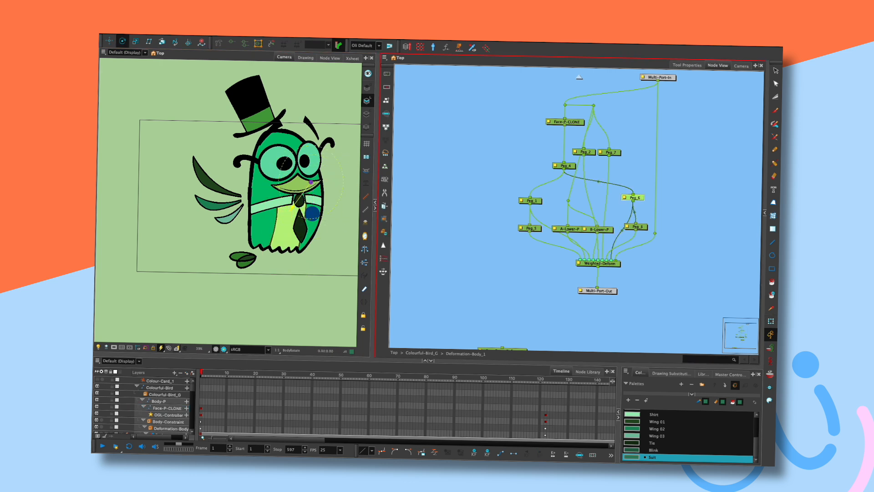
left_click(634, 226)
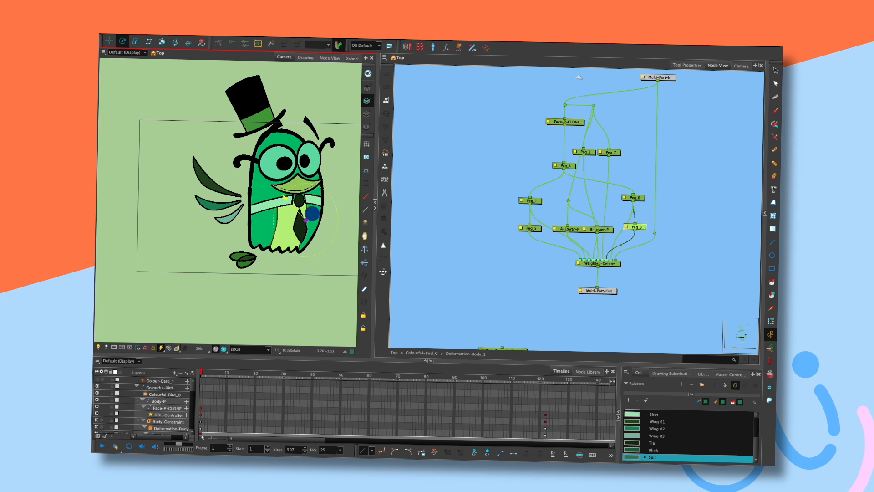
key("shift+t")
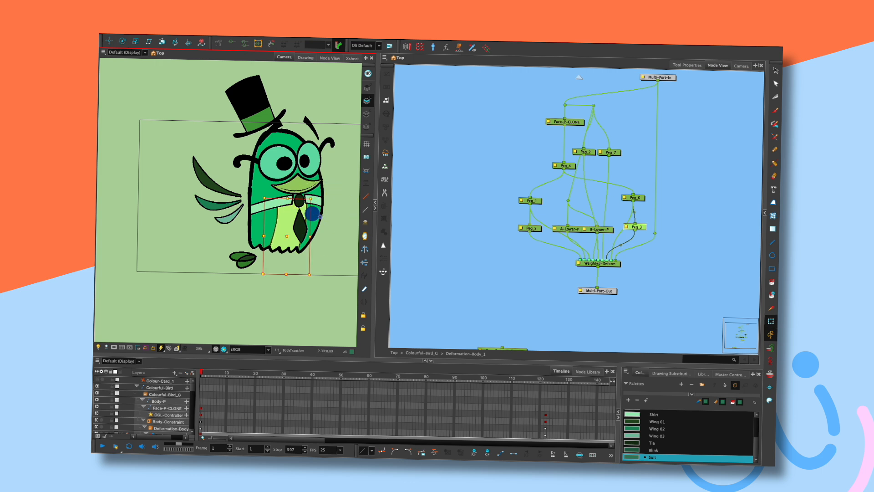
left_click(634, 197)
key("alt+2")
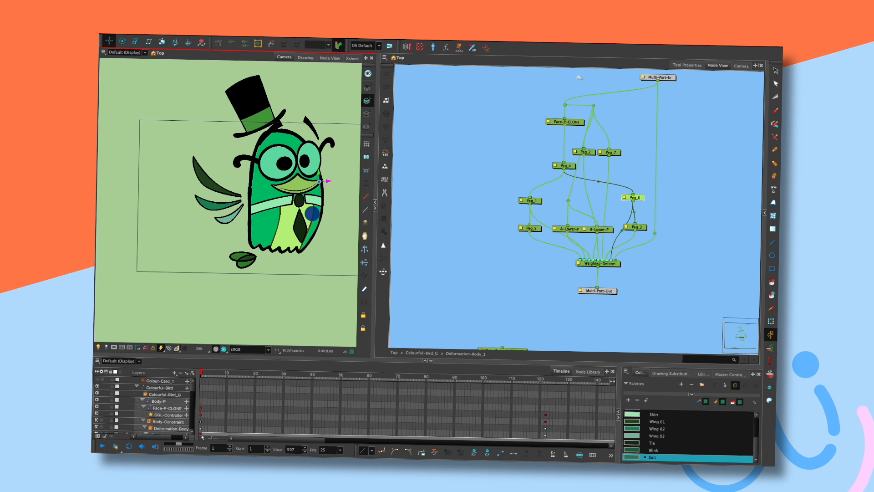
Return the face controller to about its central pose to check how the collar and shirt sit on the body
left_click(531, 201)
key("shift+t")
mouse_move(312, 213)
left_mouse_down()
mouse_move(274, 206)
mouse_move(318, 203)
mouse_move(274, 228)
mouse_move(302, 232)
mouse_move(288, 228)
mouse_move(289, 200)
mouse_move(300, 205)
left_mouse_up()
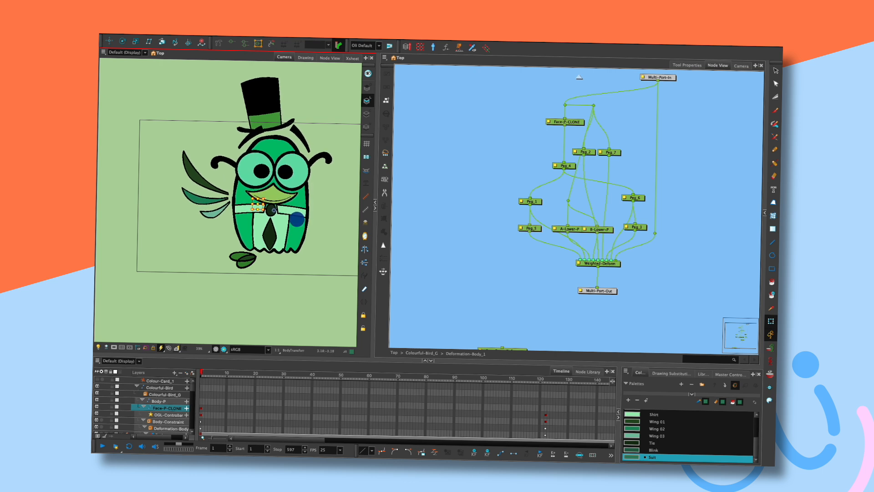
left_click(297, 218)
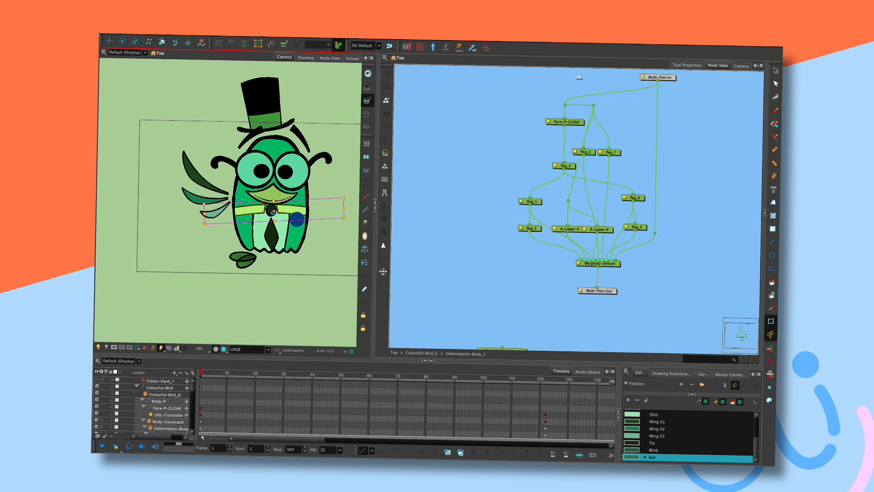
left_click(281, 217)
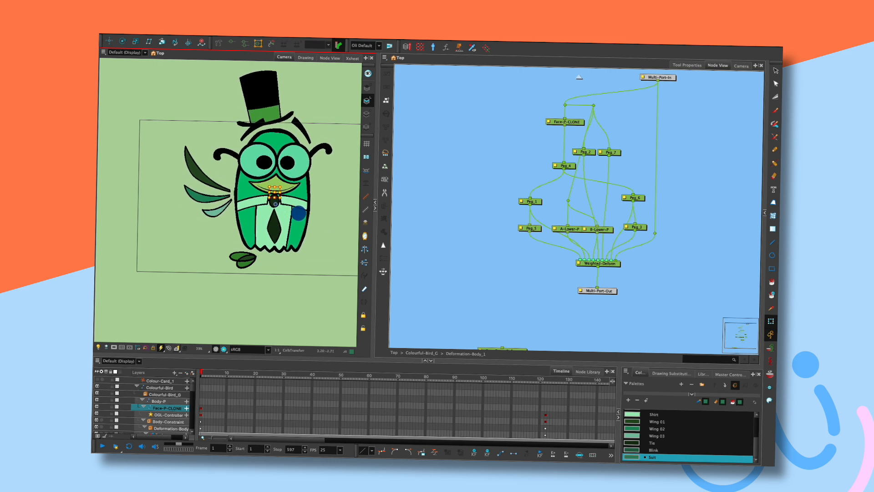
Reposition the feet beneath the body, lowering and raising the face controller between adjustments
left_click_drag(247, 261, 238, 251)
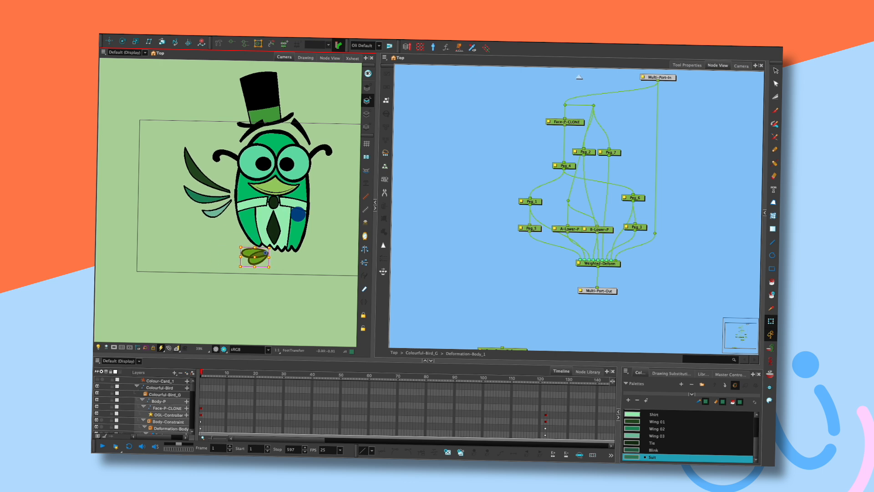
left_click_drag(249, 262, 230, 255)
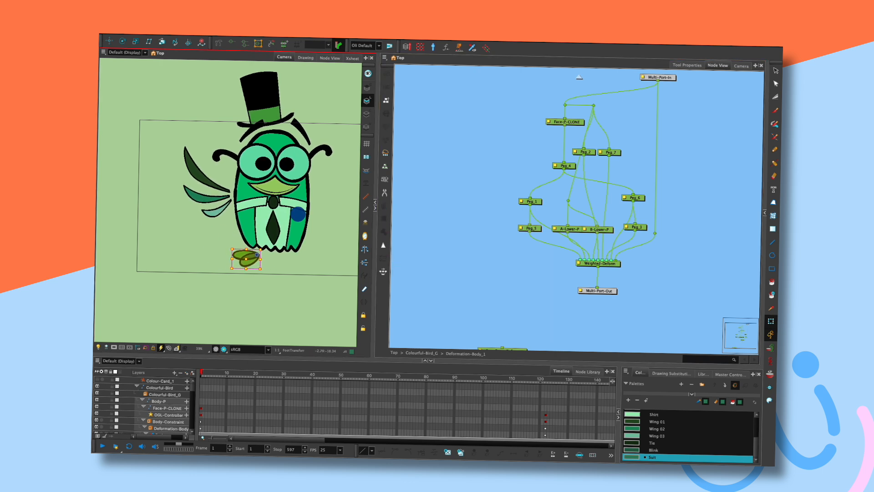
key("Escape")
left_click_drag(297, 211, 307, 230)
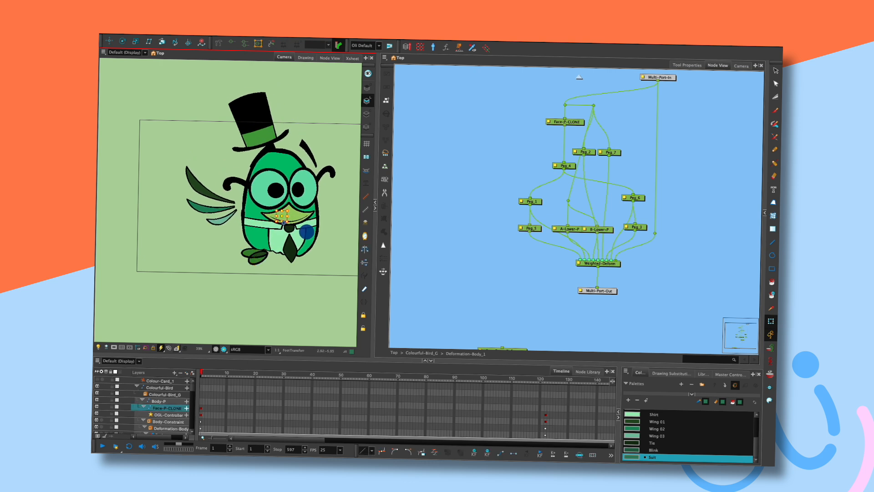
left_click_drag(253, 261, 244, 265)
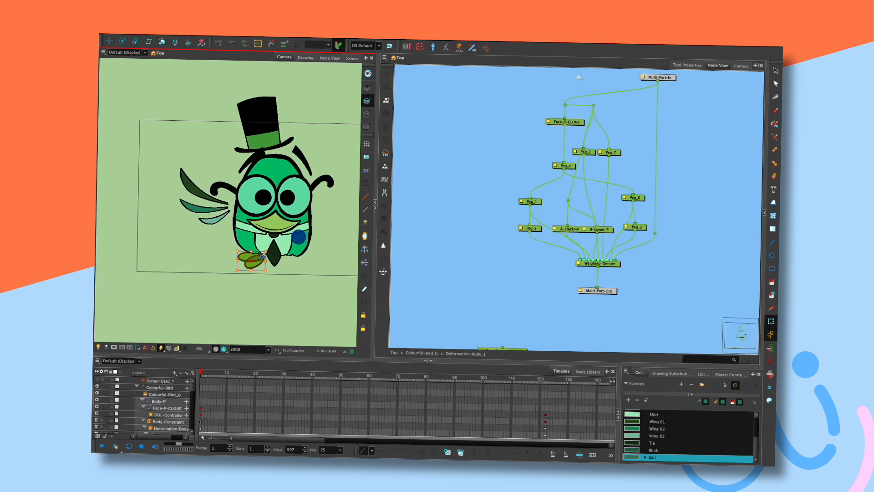
key("Escape")
left_click_drag(298, 236, 296, 216)
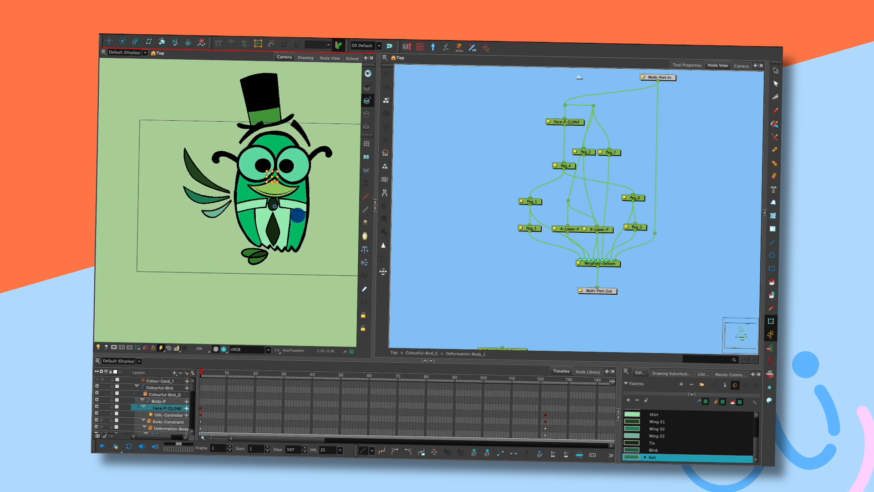
left_click(256, 257)
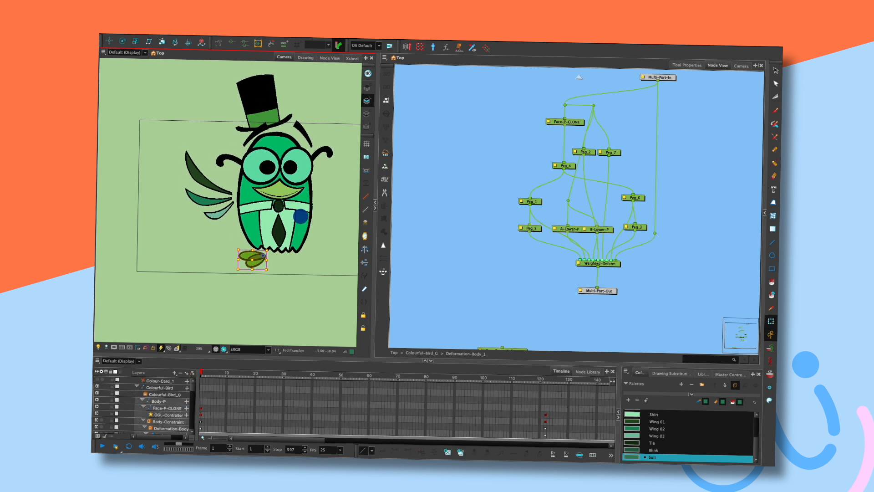
Move the face controller around its centre and turn the face towards the wing feathers
left_click_drag(301, 215, 296, 207)
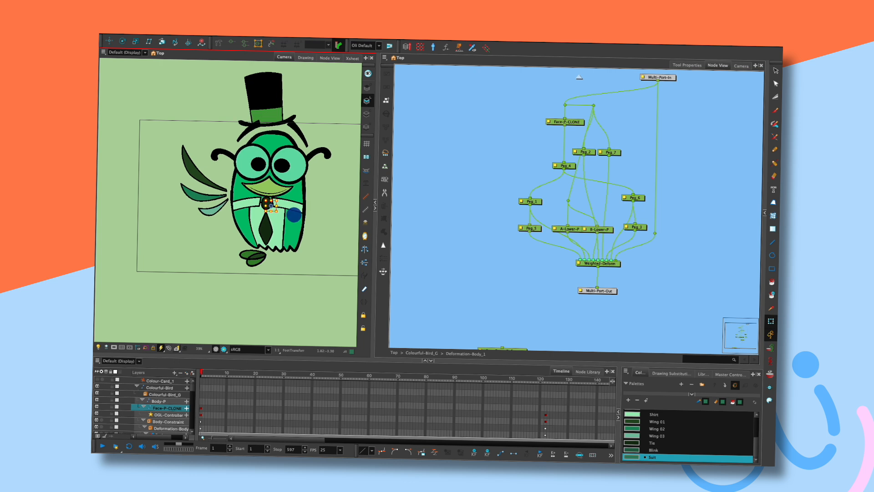
mouse_move(290, 214)
left_mouse_down()
mouse_move(306, 214)
mouse_move(293, 219)
mouse_move(292, 237)
mouse_move(274, 232)
mouse_move(292, 226)
mouse_move(279, 204)
mouse_move(283, 218)
left_mouse_up()
key("Escape")
key("Escape")
left_click(274, 233)
key("Escape")
left_click(298, 219)
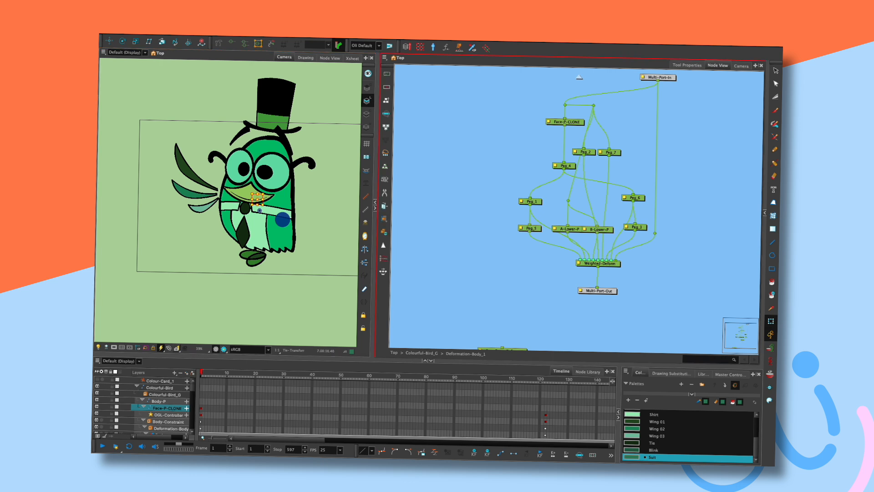
Check the pivots of Peg_2 and Peg_7, and examine Upper-NAIL and Face-P inside the Body-Constraint group with the Translate tool
left_click_drag(627, 139, 573, 156)
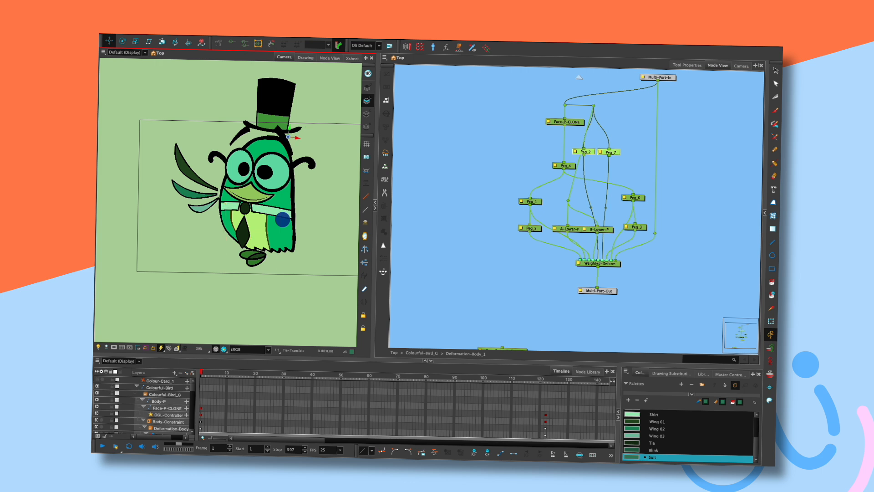
key("shift+t")
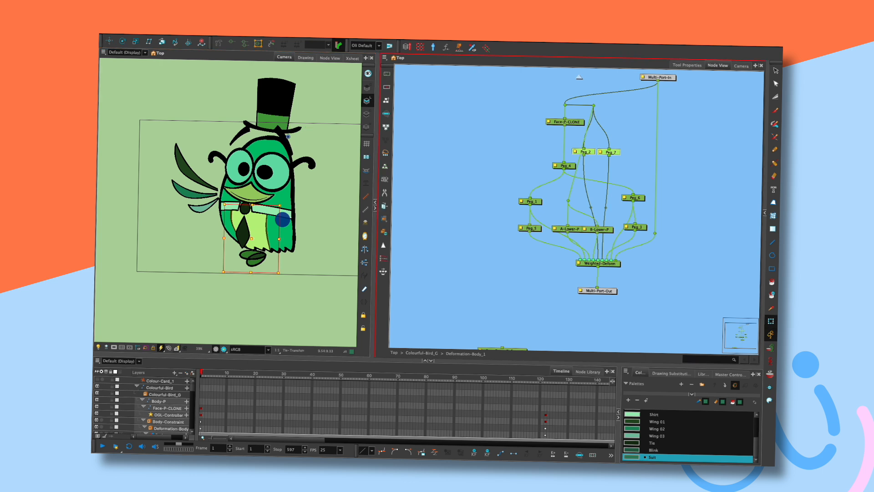
key("super+shift+e")
left_click(560, 163)
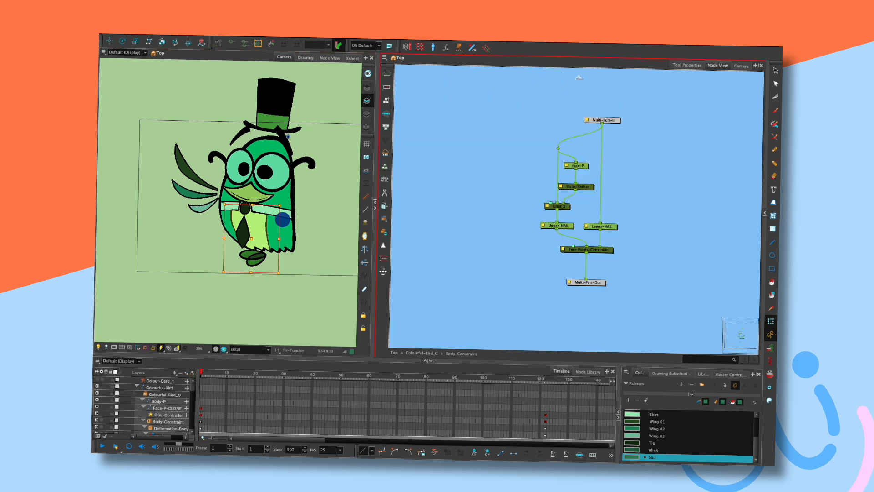
left_click(558, 225)
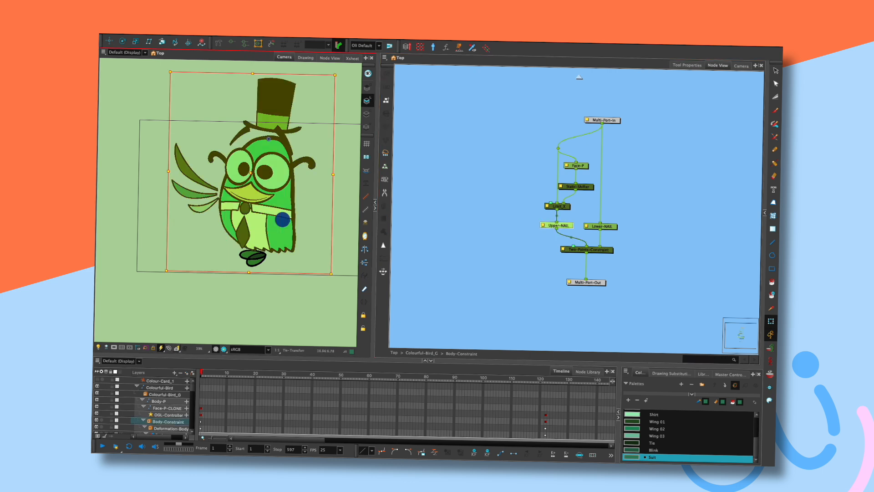
key("alt+2")
mouse_move(268, 137)
left_mouse_down()
mouse_move(302, 140)
mouse_move(269, 139)
left_mouse_up()
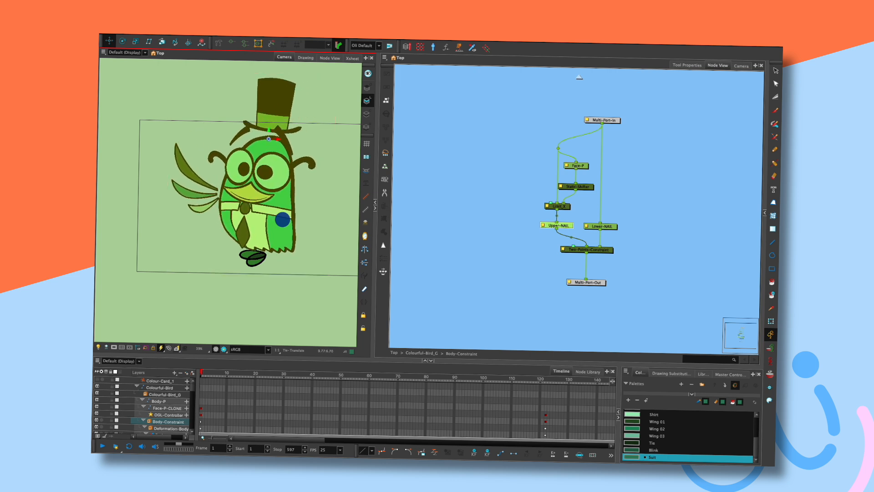
left_click(577, 165)
mouse_move(256, 236)
left_mouse_down()
mouse_move(272, 235)
mouse_move(244, 237)
mouse_move(259, 238)
left_mouse_up()
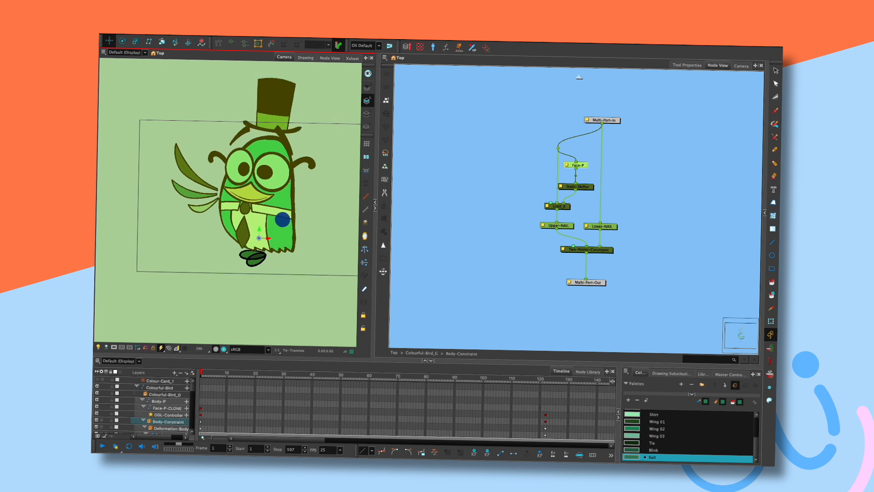
Open the Deformation-Body group, try moving Peg_4 to test the body deformation, and undo the move
left_click(579, 77)
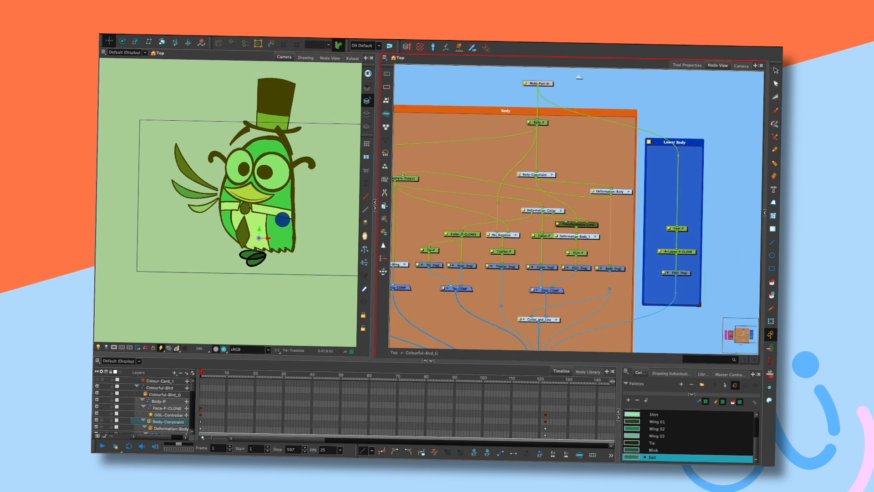
left_click(628, 192)
left_click(554, 131)
mouse_move(283, 219)
left_mouse_down()
mouse_move(237, 200)
mouse_move(245, 206)
left_mouse_up()
key("ctrl+z")
left_click(553, 175)
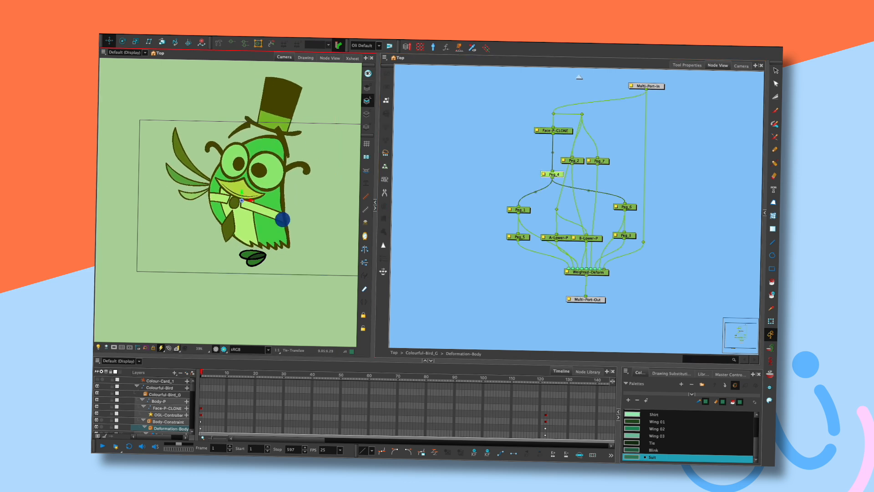
key("ctrl+z")
Try moving and rotating Peg_2 and Peg_7 together to tilt the upper body, and undo the changes
left_click_drag(566, 146, 606, 166)
mouse_move(276, 130)
left_mouse_down()
mouse_move(279, 121)
mouse_move(302, 126)
mouse_move(317, 137)
mouse_move(293, 130)
mouse_move(334, 144)
mouse_move(284, 134)
left_mouse_up()
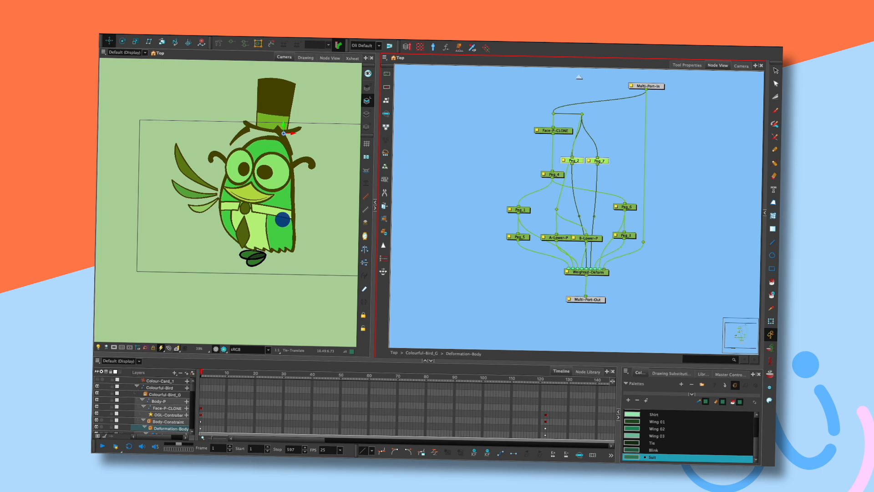
key("alt+2")
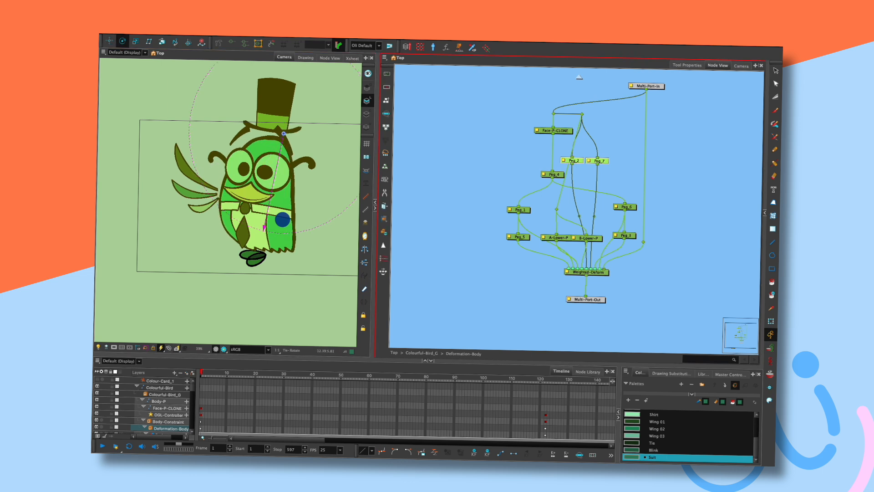
key("alt+1")
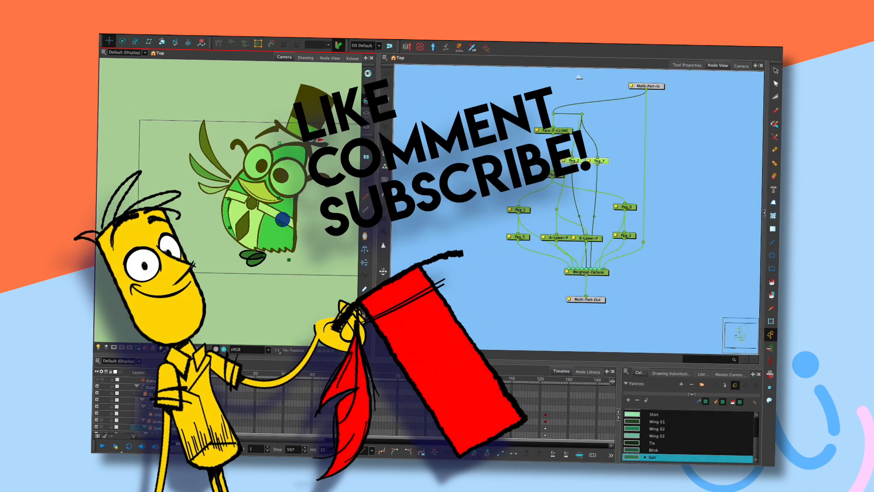
key("alt+3")
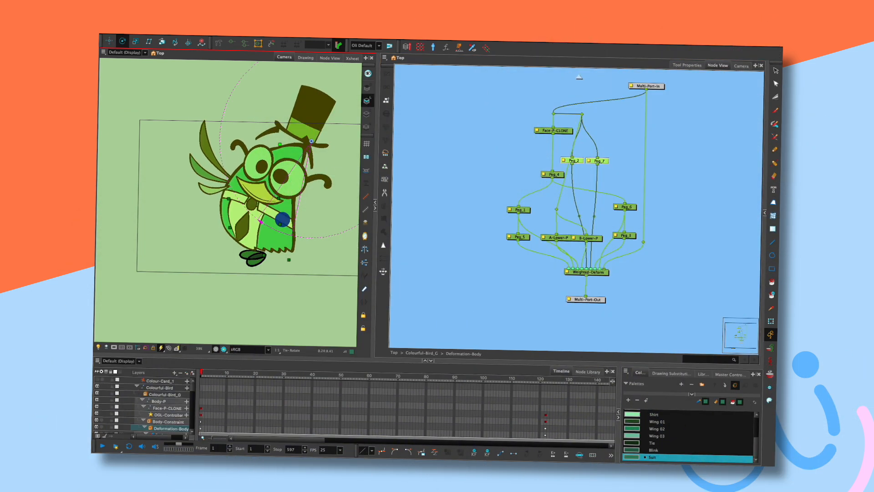
key("alt+2")
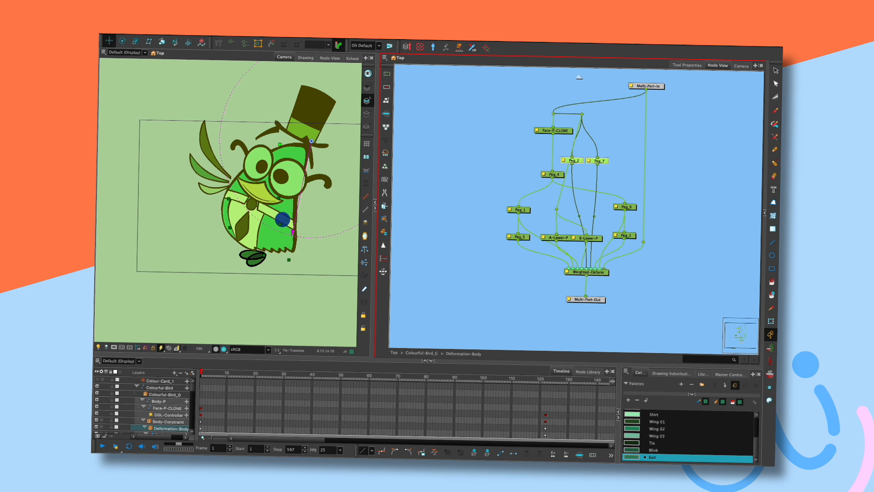
key("ctrl+z")
key("ctrl+z")
key("ctrl+shift+z")
key("ctrl+shift+z")
key("ctrl+z")
key("ctrl+z")
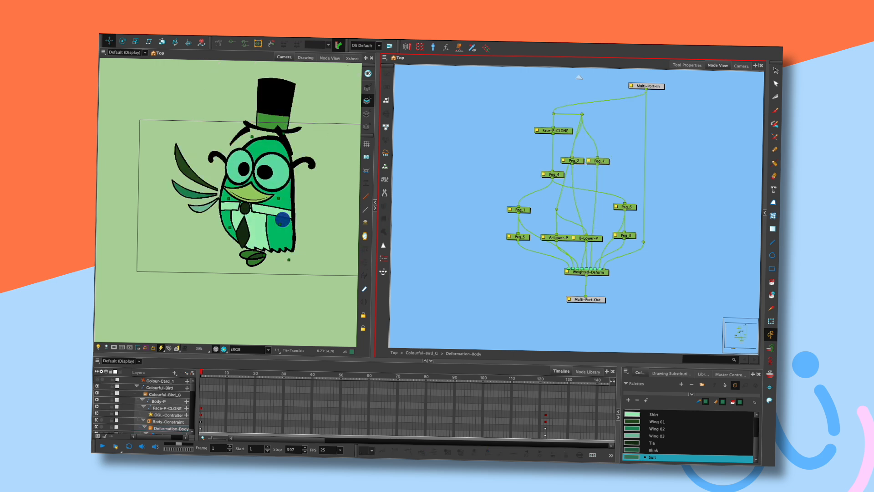
Add a new peg in the Deformation-Body group as the shared parent of Peg_2 and Peg_7
key("ctrl+shift+Return")
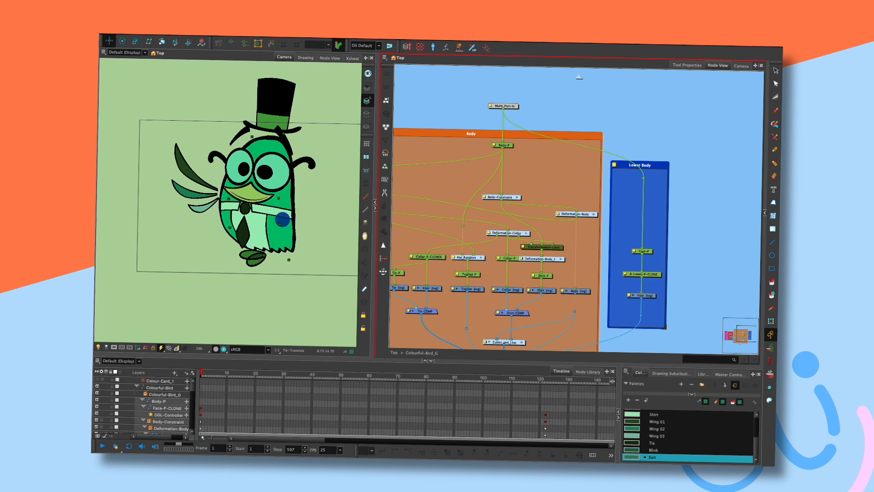
key("ctrl+Return")
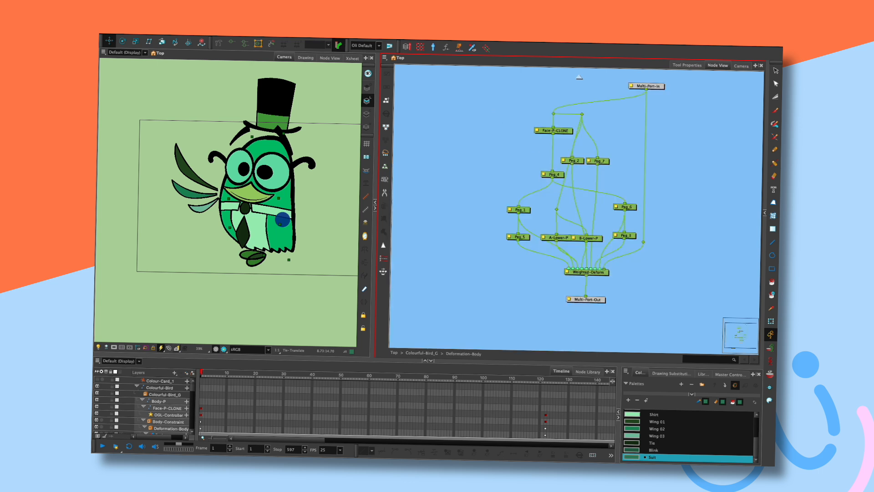
key("shift+t")
key("Tab")
type("peg")
key("Return")
left_click_drag(607, 142, 586, 137)
Try rotating and moving the upper body with the new parent peg, and undo the transformations
key("alt+3")
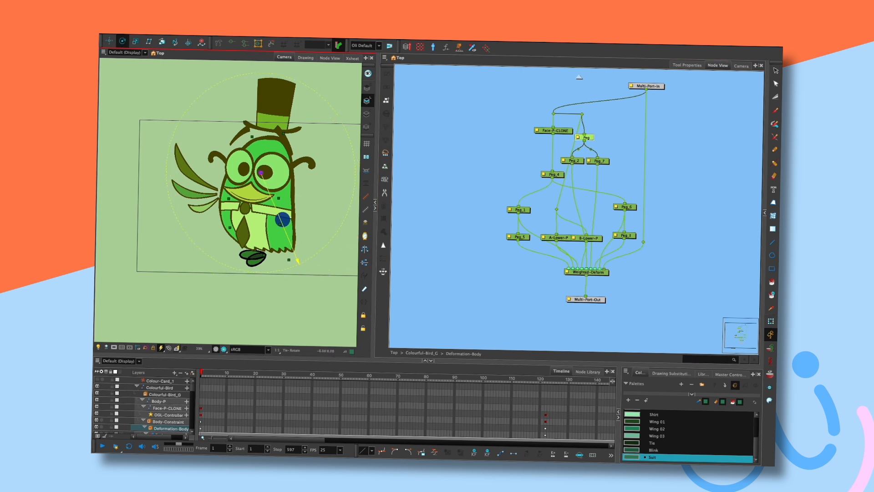
key("shift+t")
left_click_drag(334, 277, 260, 299)
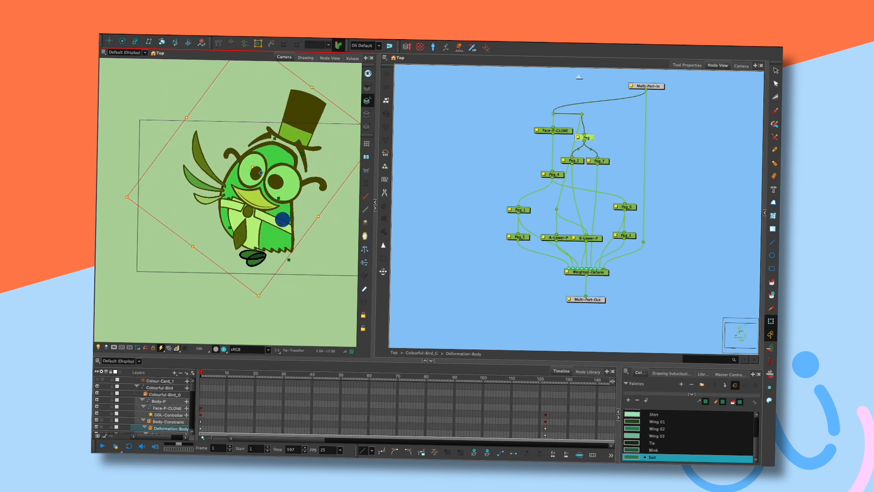
key("alt+2")
left_click_drag(315, 193, 317, 183)
key("super+z")
key("super+z")
key("super+shift+z")
key("super+z")
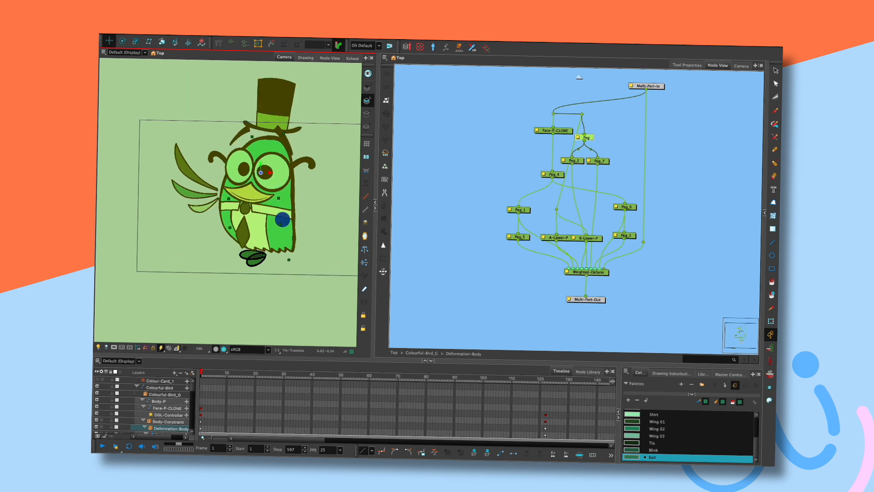
Move the new parent peg's pivot up to the top of the bird's head, checking it with the Rotate and Translate tools
key("alt+3")
key("alt+2")
key("alt+3")
mouse_move(275, 243)
left_mouse_down()
mouse_move(219, 232)
mouse_move(275, 241)
left_mouse_up()
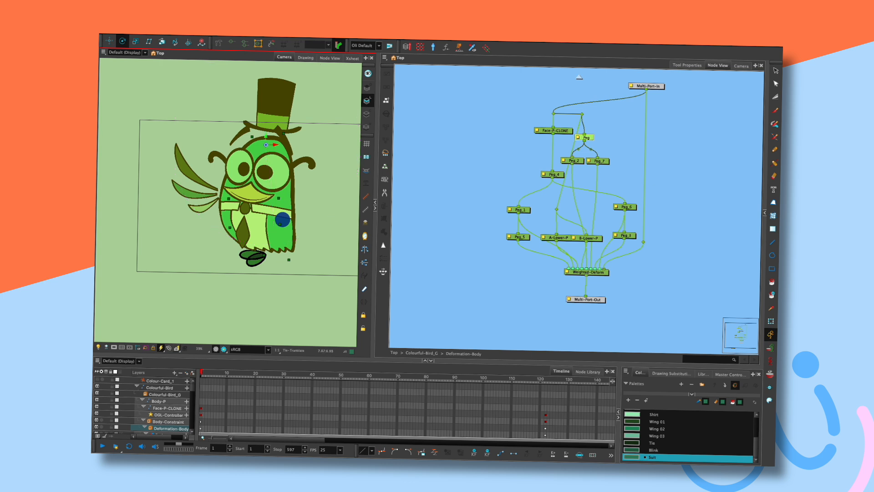
Try moving and rotating the upper body with the new parent peg, and undo the movement and pivot change
key("alt+2")
left_click_drag(266, 145, 284, 147)
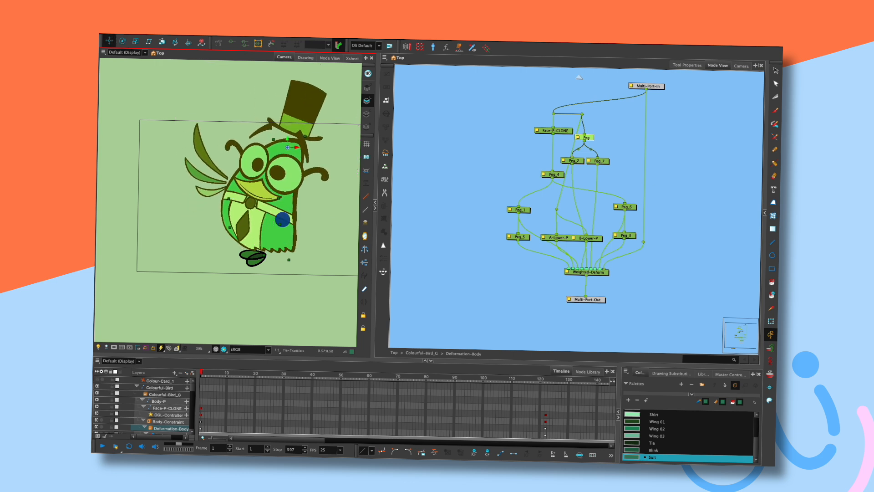
key("alt+3")
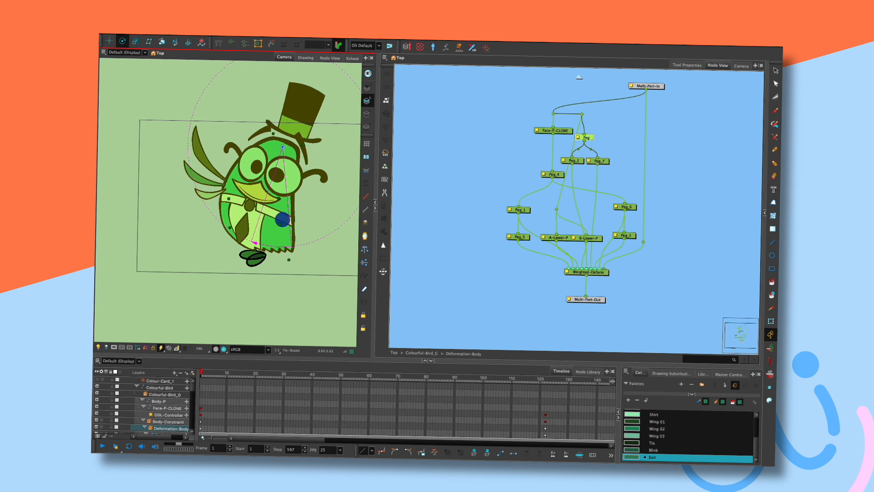
key("ctrl+z")
key("ctrl+z")
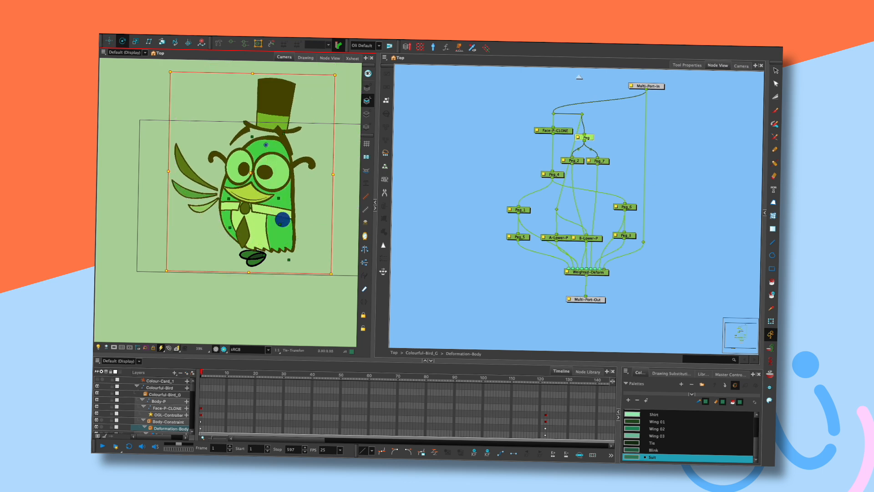
key("alt+3")
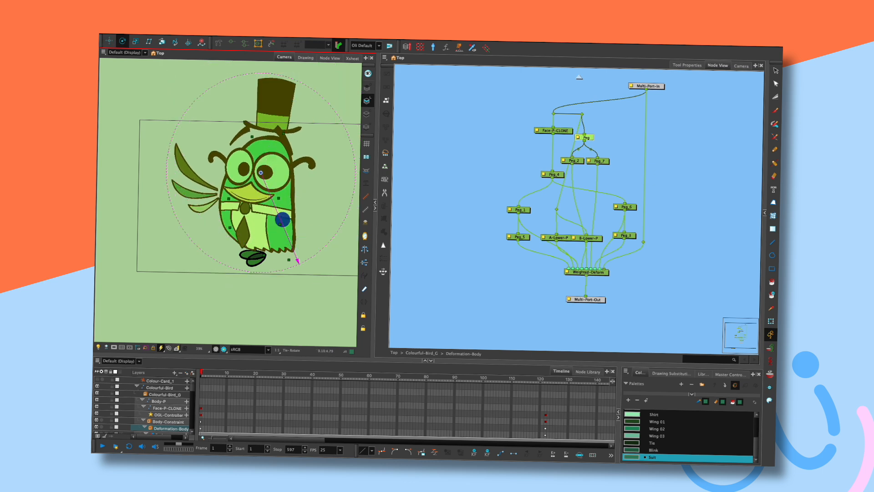
mouse_move(298, 262)
left_mouse_down()
mouse_move(265, 272)
mouse_move(299, 264)
left_mouse_up()
key("alt+2")
mouse_move(260, 173)
left_mouse_down()
mouse_move(280, 168)
mouse_move(291, 176)
mouse_move(260, 172)
left_mouse_up()
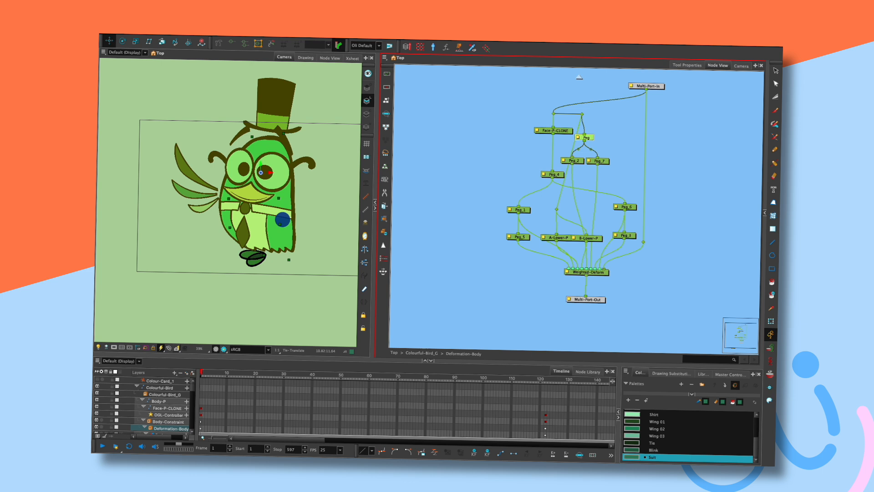
Make room around the parent peg and add another peg beside it, connected to the same input waypoint
mouse_move(554, 131)
left_mouse_down()
mouse_move(525, 132)
mouse_move(523, 108)
mouse_move(579, 109)
left_mouse_up()
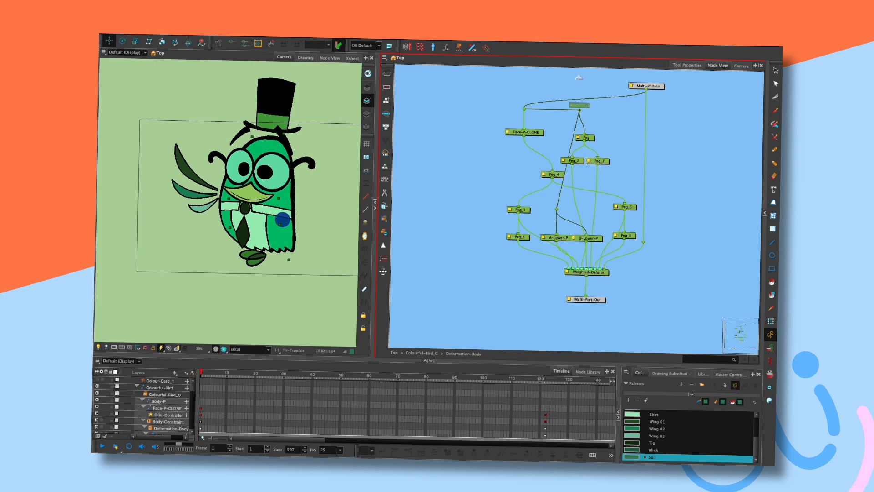
left_click_drag(587, 138, 584, 133)
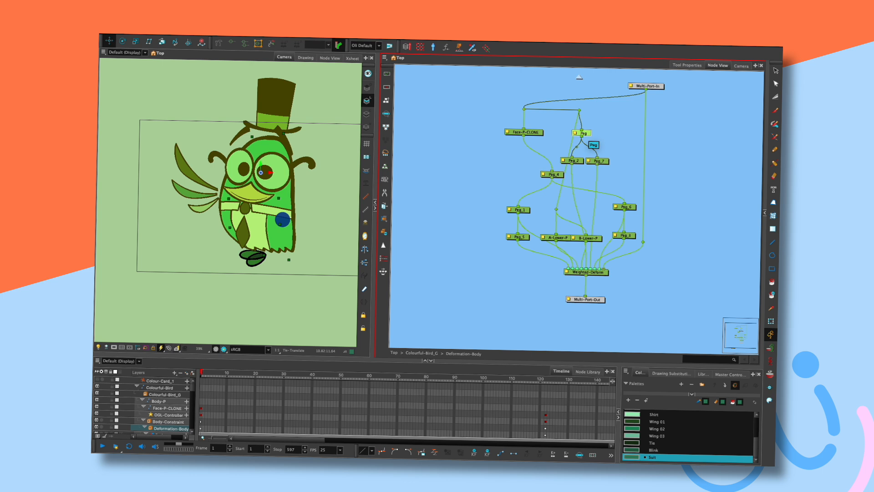
key("Escape")
key("Return")
type("peg")
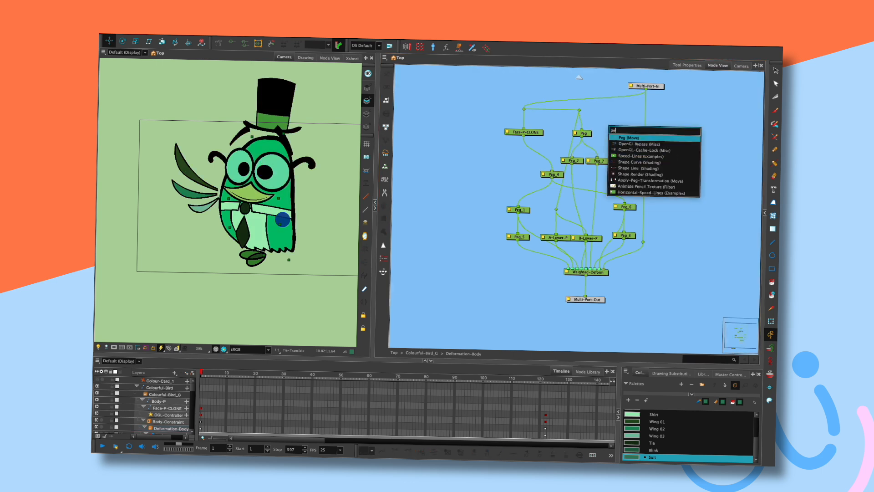
key("Return")
left_click_drag(579, 110, 619, 120)
left_click_drag(621, 122, 614, 129)
left_click(613, 157)
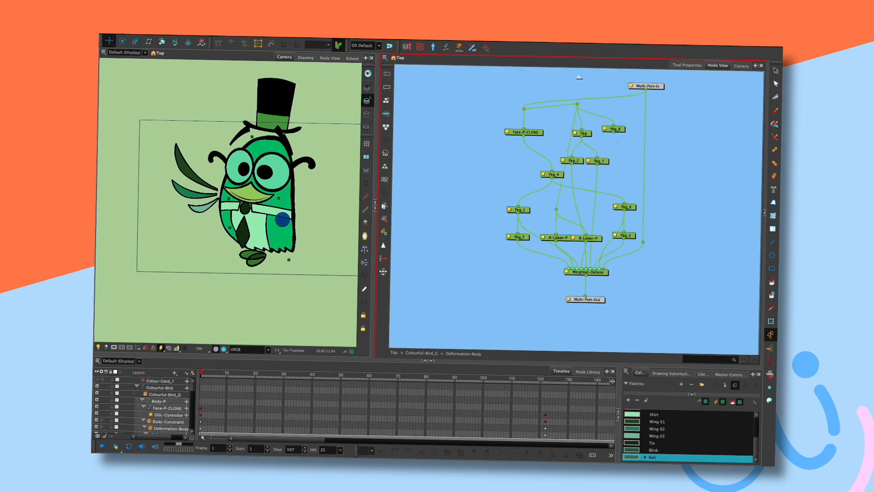
Add a Two Points Constraint fed by the two upper pegs and driving Peg_2 and Peg_7
key("Return")
type("constra")
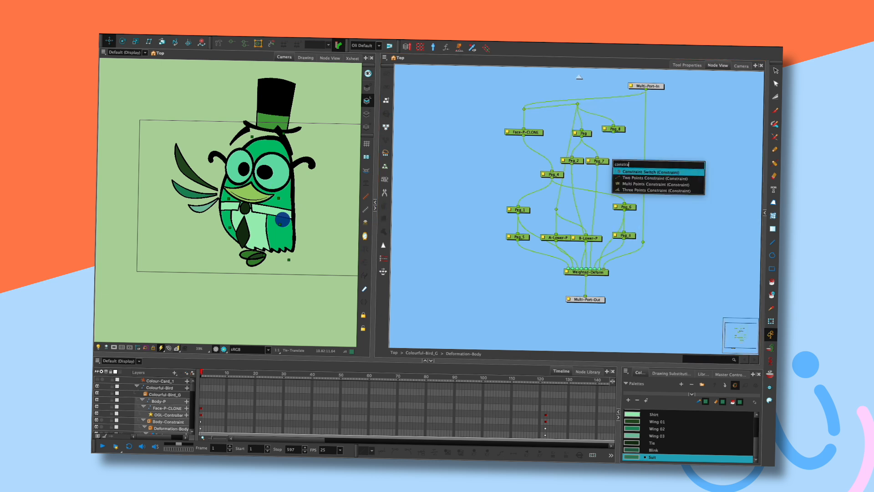
key("Down")
key("Return")
left_click_drag(615, 152, 572, 158)
left_click_drag(591, 148, 589, 128)
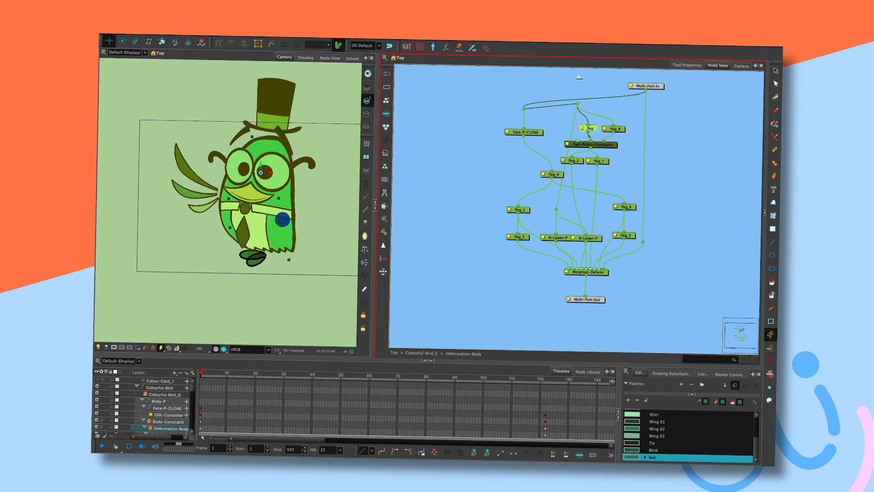
Move Peg_8's pivot up to the top of the bird's head, and compare it with the parent peg's pivot
left_click(614, 129)
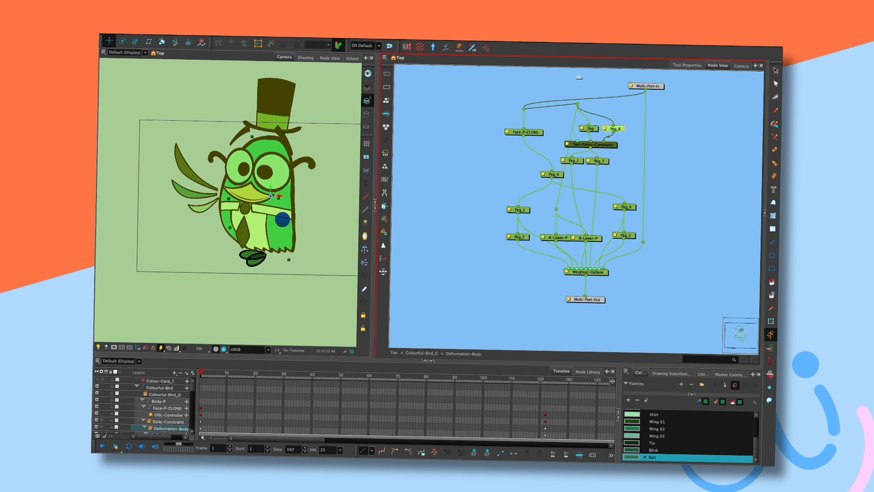
key("alt+3")
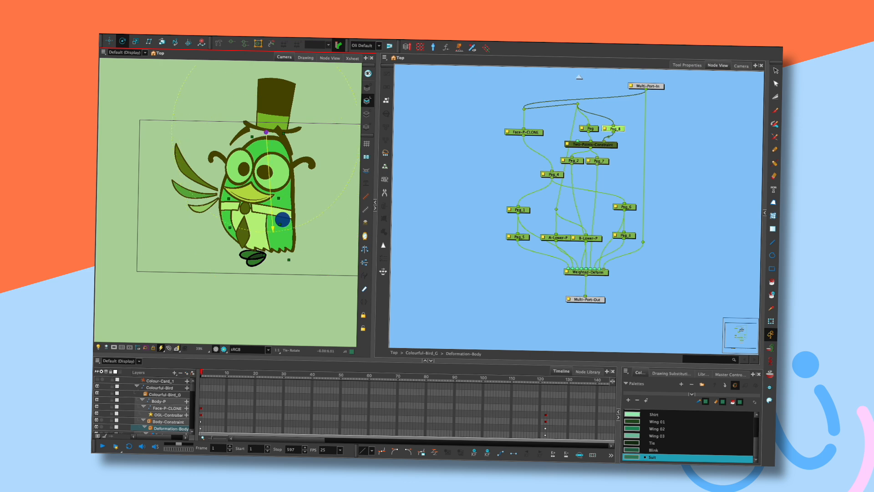
left_click(590, 128)
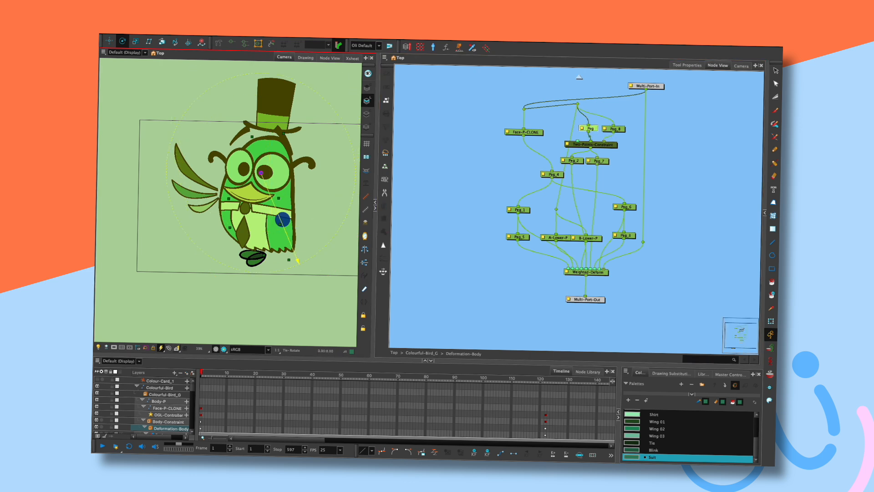
key("shift+t")
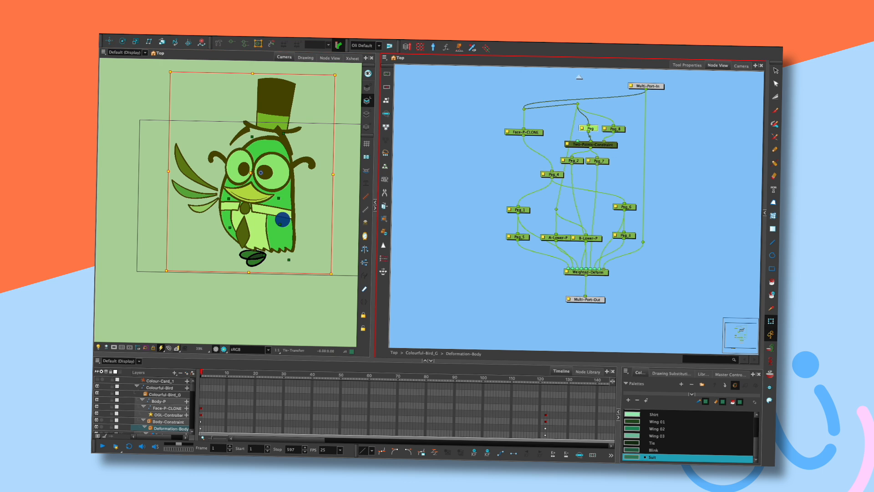
key("Escape")
Set the Two-Points-Constraint's Flatten Type to Project to Plane and its Volume Modifier, Volume Max and Volume Min to 0
left_click(567, 143)
left_click(635, 308)
left_click(635, 312)
double_click(630, 226)
type("0")
left_click(630, 236)
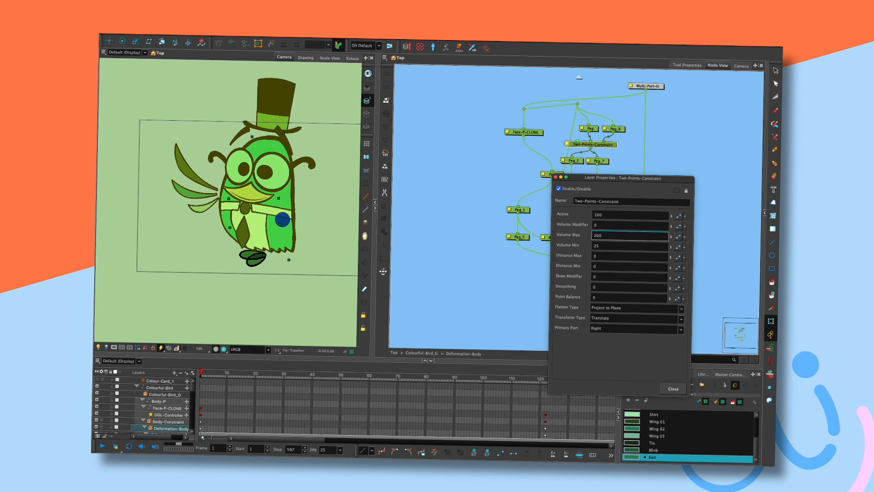
type("0")
key("Return")
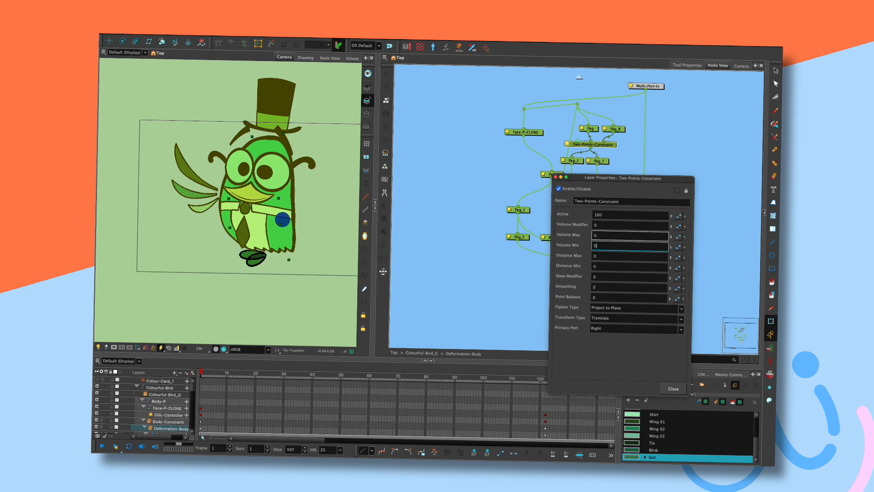
left_click(673, 388)
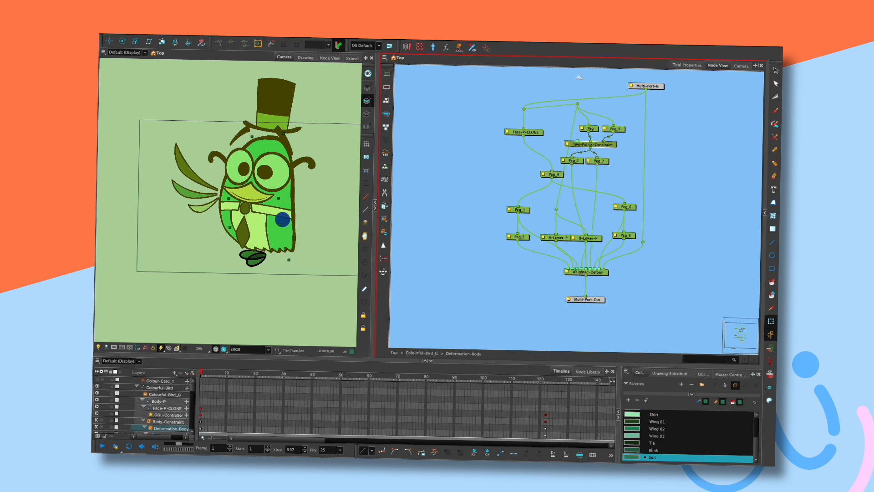
Check Peg_8's pivot with the Translate tool, and turn the bird towards the front with the blue face controller
left_click(591, 129)
left_click(615, 130)
key("alt+2")
mouse_move(266, 132)
left_mouse_down()
mouse_move(303, 132)
mouse_move(246, 129)
mouse_move(268, 148)
mouse_move(248, 131)
mouse_move(280, 139)
mouse_move(266, 132)
left_mouse_up()
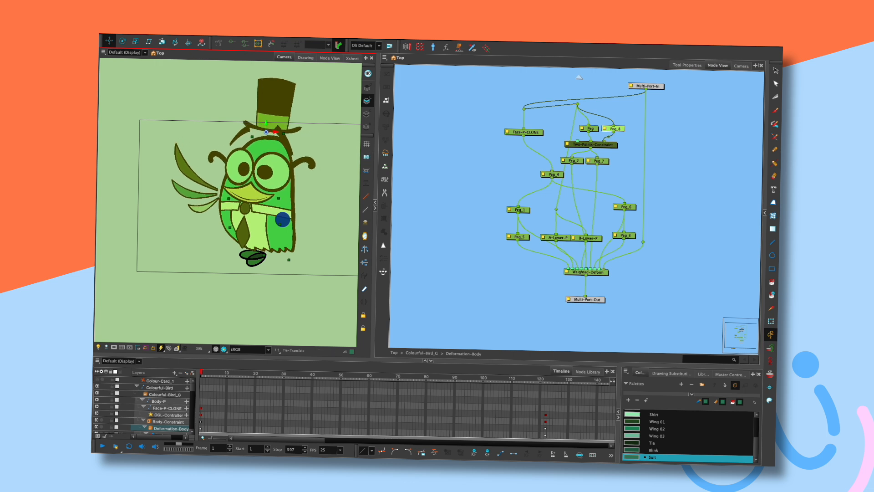
key("shift+2")
left_click(320, 217)
mouse_move(283, 220)
left_mouse_down()
mouse_move(308, 216)
mouse_move(295, 217)
left_mouse_up()
Try tilting the upper body by moving Peg_8 sideways while turning the bird with the blue face controller
left_click(614, 129)
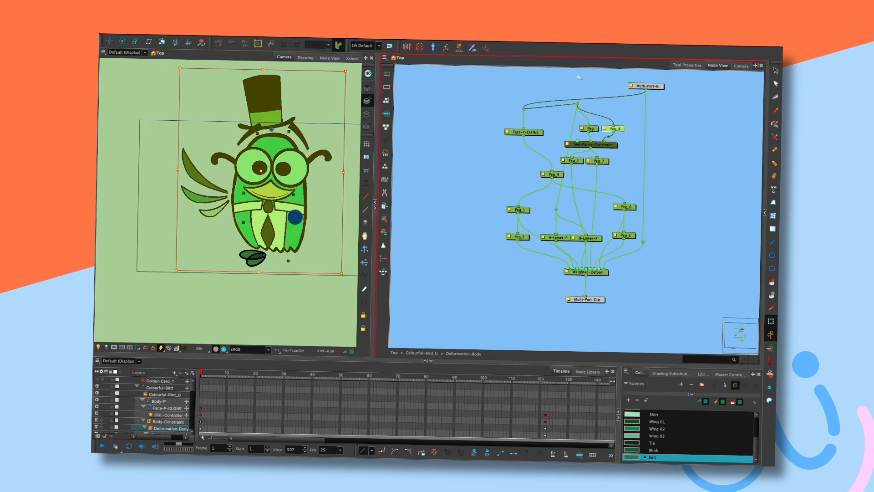
key("alt+2")
left_click_drag(272, 132, 249, 132)
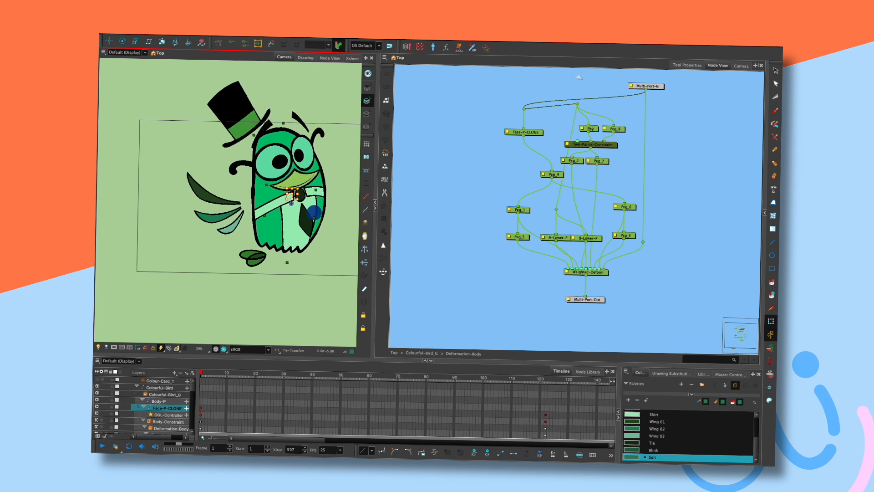
mouse_move(314, 212)
left_mouse_down()
mouse_move(318, 202)
mouse_move(313, 215)
left_mouse_up()
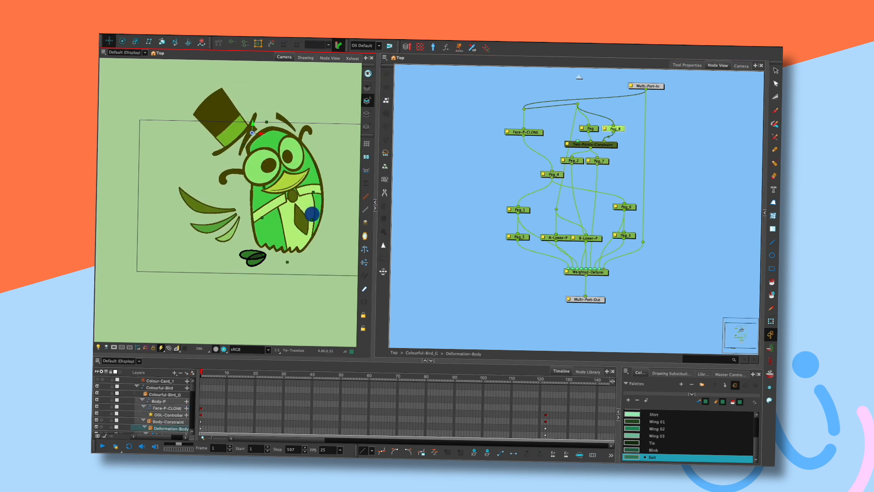
left_click_drag(311, 214, 331, 213)
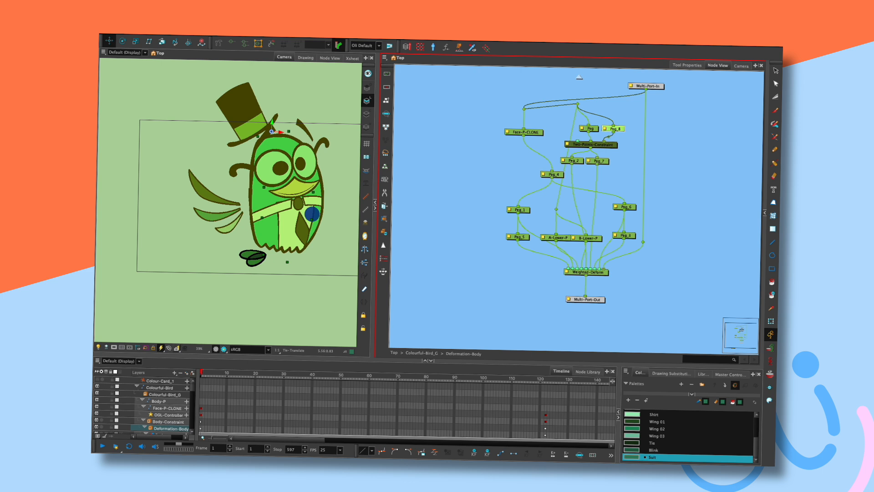
Connect the Two-Points-Constraint's output to Face-P-CLONE, and test the tilt by moving Peg_8
left_click_drag(590, 147, 523, 129)
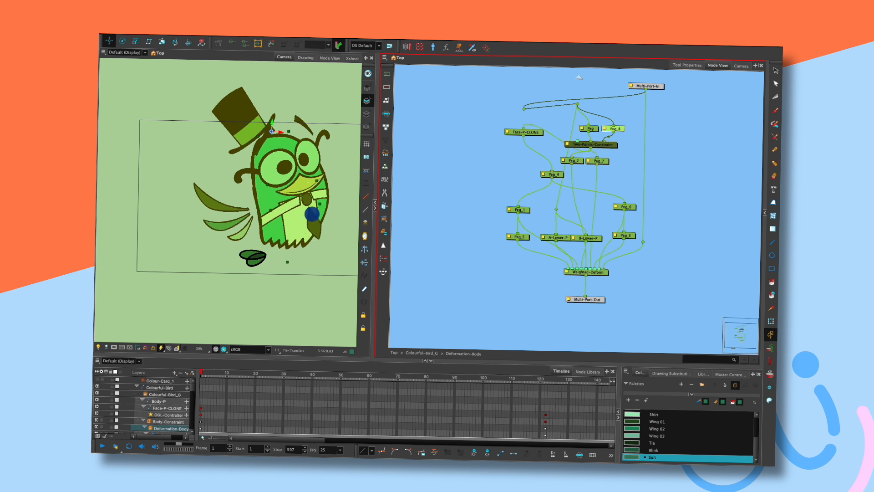
left_click(673, 141)
left_click(615, 129)
mouse_move(271, 131)
left_mouse_down()
mouse_move(286, 130)
mouse_move(273, 132)
left_mouse_up()
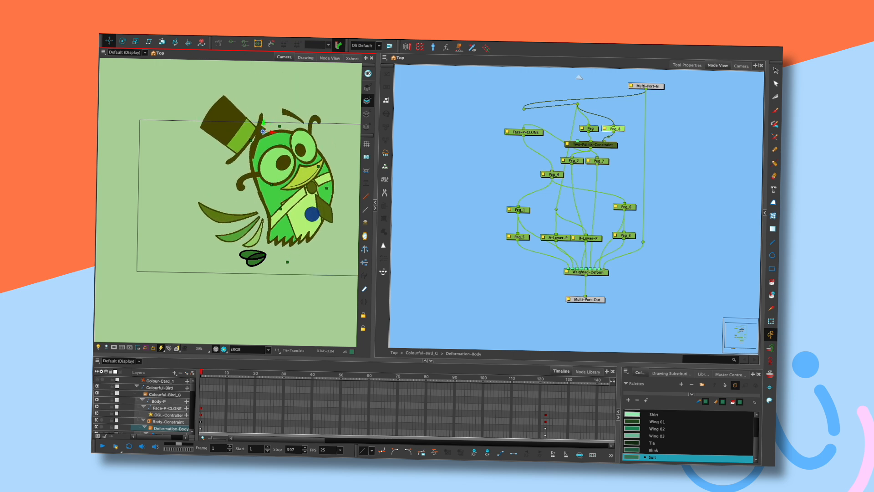
Turn the bird back to a frontal pose with the blue face controller
key("shift+t")
left_click(314, 216)
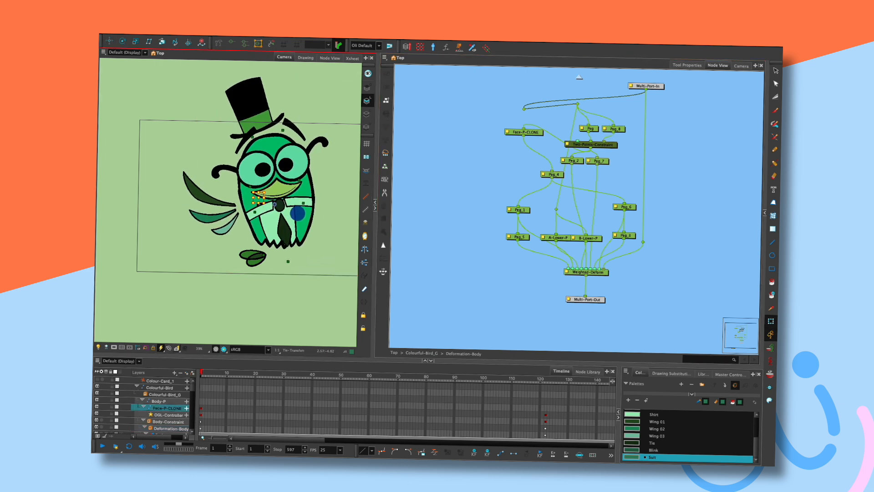
left_click_drag(575, 119, 626, 133)
key("r")
key("Escape")
left_click_drag(298, 214, 281, 215)
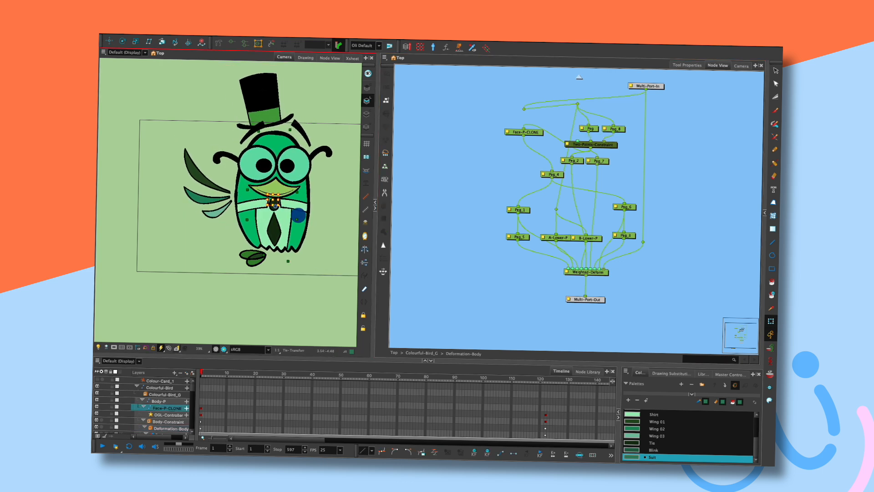
Test the constraint by moving Peg_8, trying the Rotate tool on the parent peg, and turning the bird sideways
left_click(615, 129)
key("alt+2")
left_click_drag(321, 218, 297, 213)
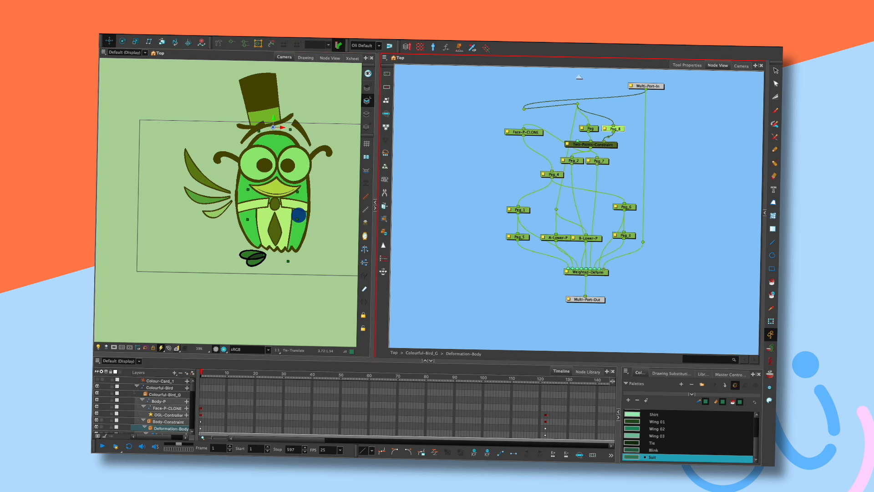
left_click(299, 215)
key("alt+3")
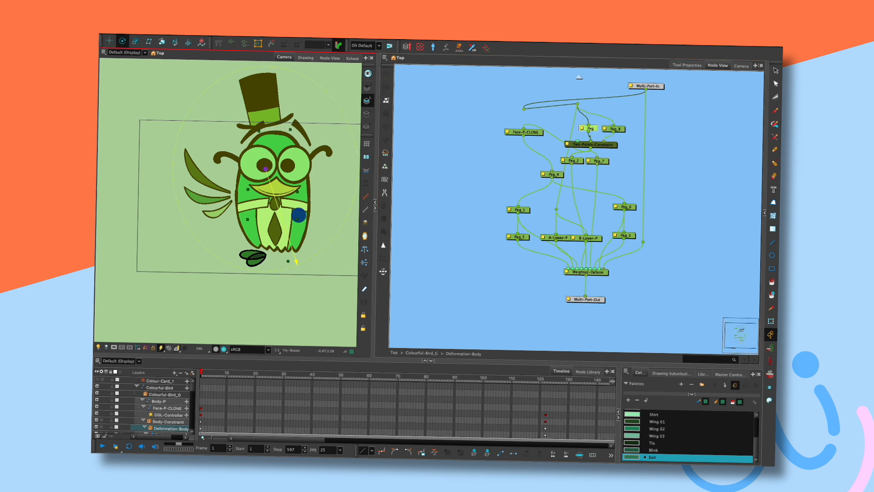
key("shift+t")
left_click(299, 215)
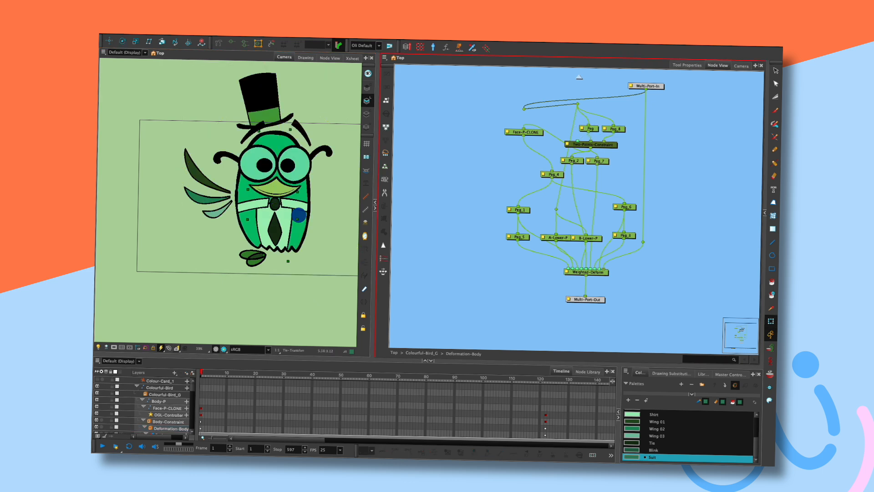
key("alt+2")
mouse_move(299, 214)
left_mouse_down()
mouse_move(287, 200)
mouse_move(248, 220)
mouse_move(297, 206)
mouse_move(299, 215)
mouse_move(260, 250)
mouse_move(299, 215)
mouse_move(286, 203)
mouse_move(298, 215)
left_mouse_up()
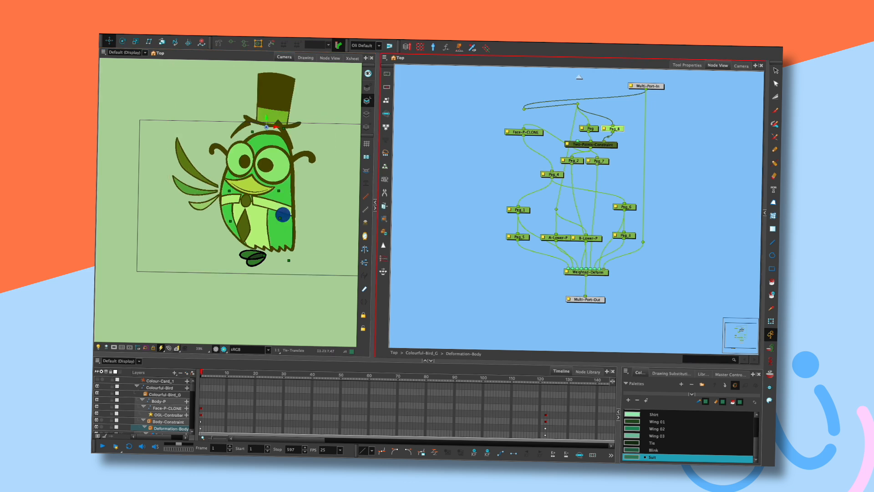
Turn the bird to the opposite side with the blue face controller and tilt its upper body with Peg_8
left_click(167, 407)
left_click_drag(286, 214, 323, 203)
left_click(614, 129)
key("alt+2")
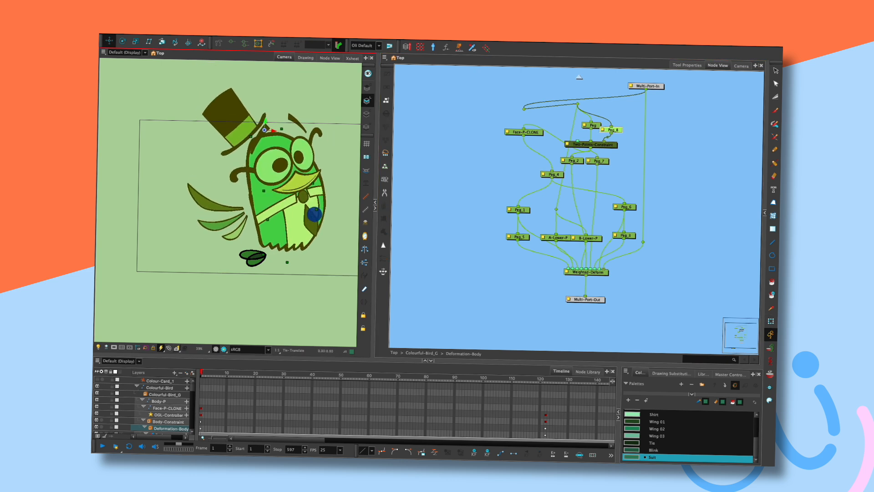
key("shift+t")
key("Escape")
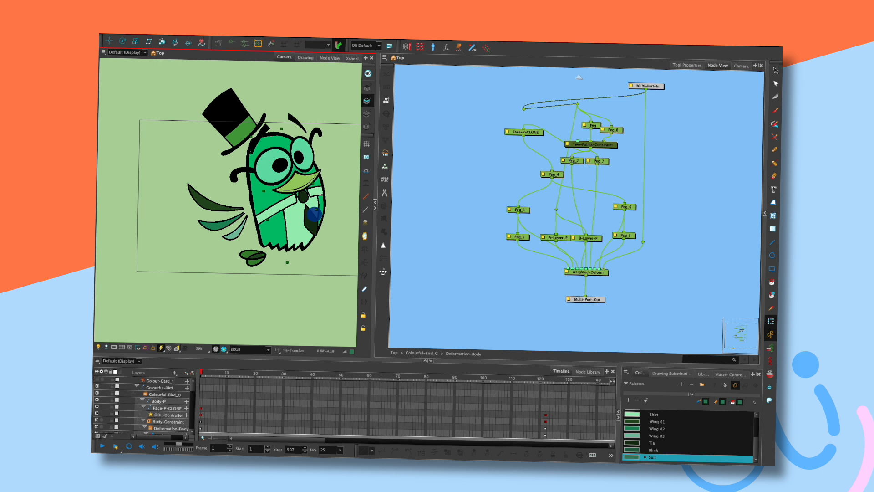
Tidy the constraint nodes, delete the leftover waypoint above Face-P-CLONE, and return to the Colourful-Bird_G group
left_click_drag(624, 117, 591, 141)
left_click(524, 109)
key("Delete")
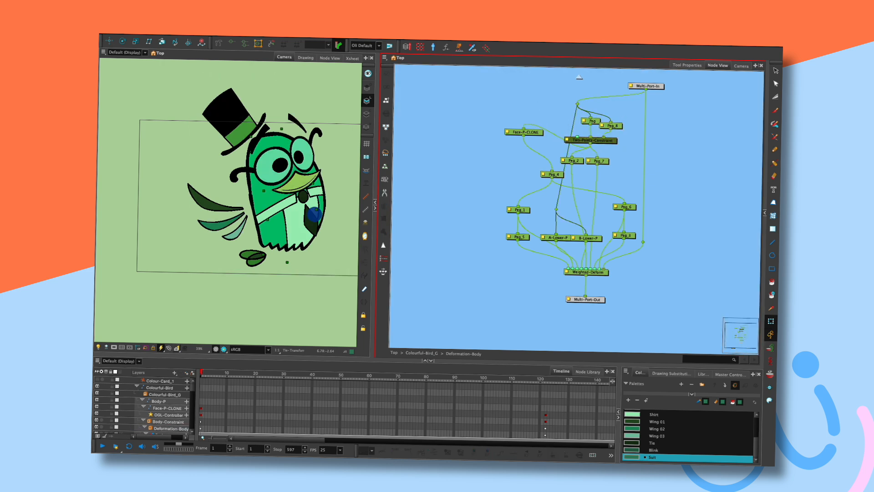
key("shift+super+e")
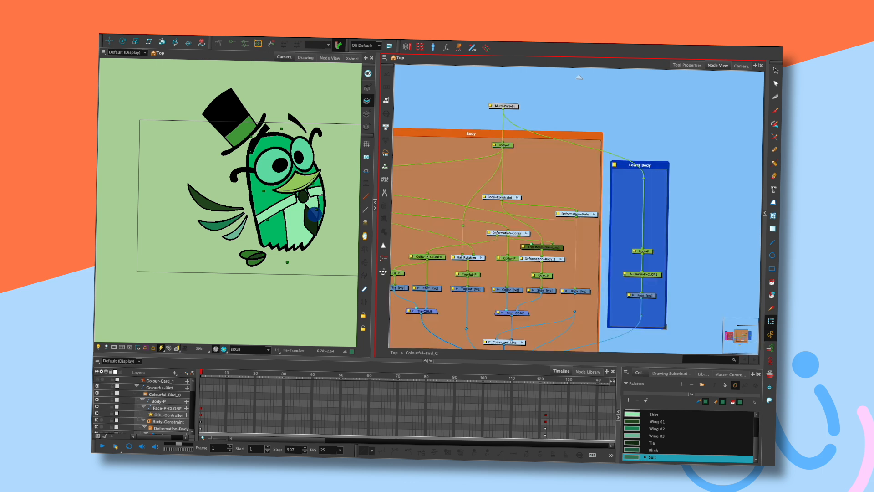
Group the Peg, Peg_8 and Two-Points-Constraint nodes inside the Deformation-Body group
left_click(560, 259)
left_click_drag(561, 259, 547, 287)
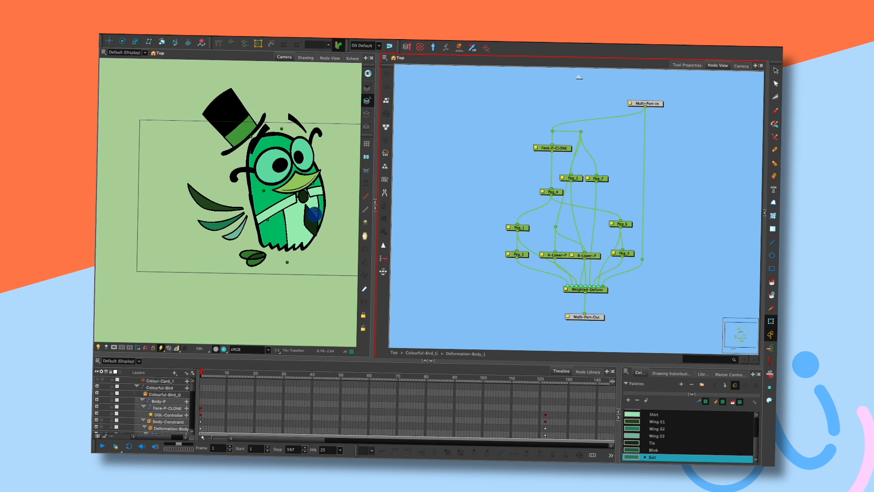
key("shift+super+e")
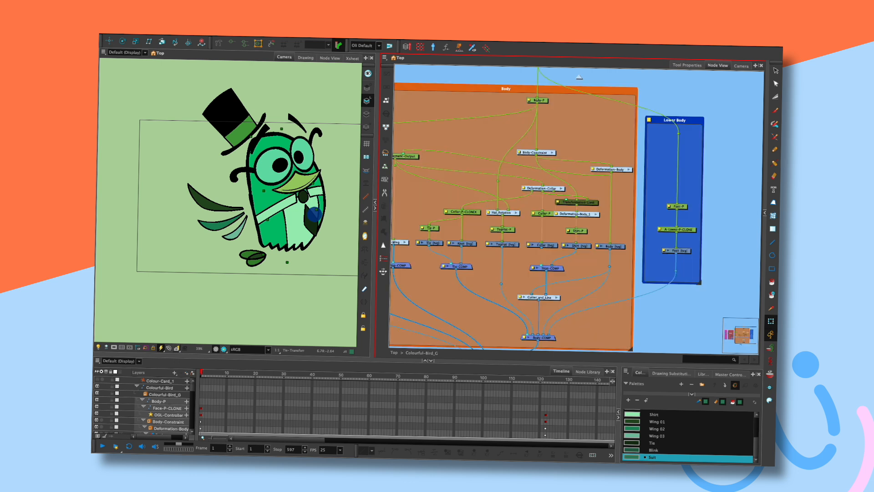
left_click_drag(610, 168, 587, 172)
left_click(587, 172)
key("super+e")
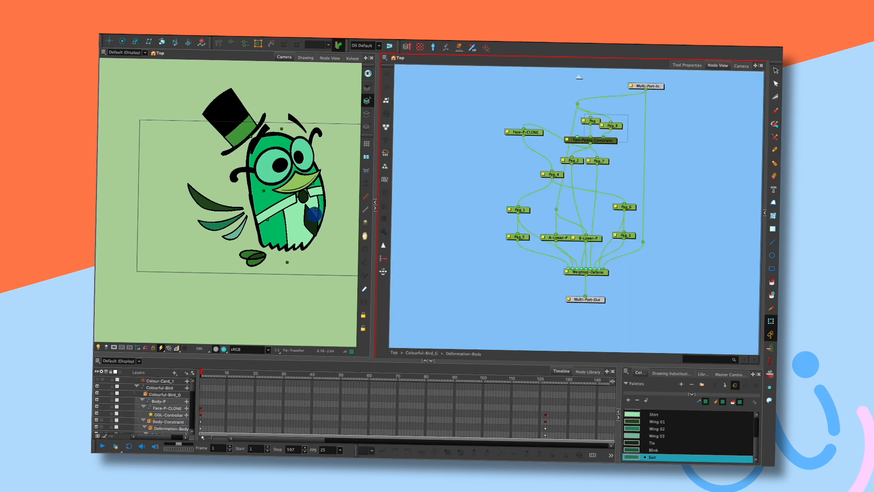
left_click_drag(570, 114, 623, 130)
right_click(605, 140)
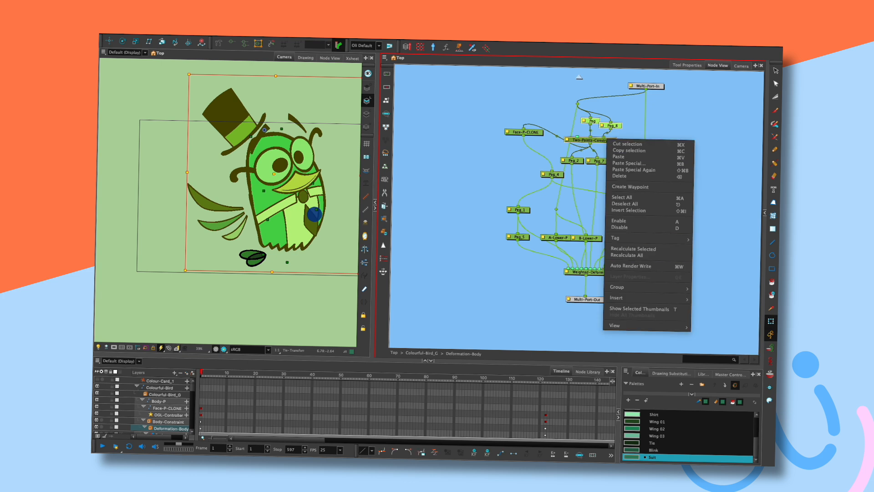
mouse_move(637, 286)
left_click(528, 285)
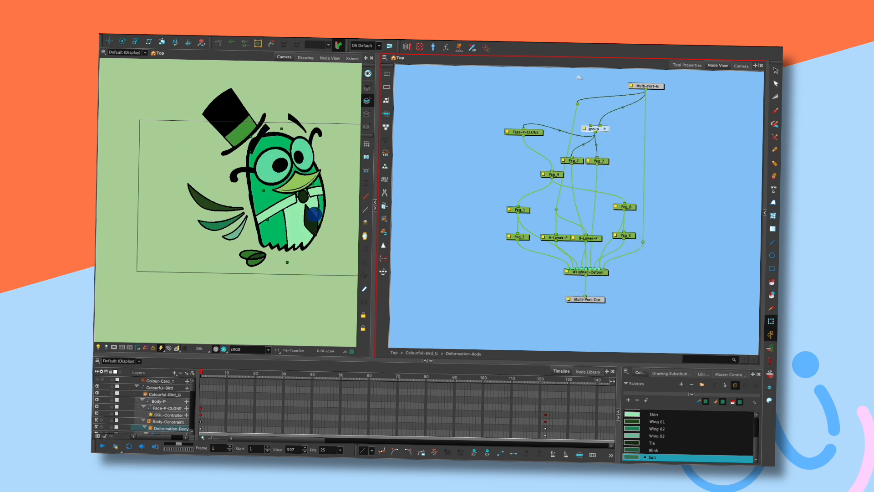
Rename the new constraint group as Move_into_Rotation
left_click(584, 128)
right_click(590, 201)
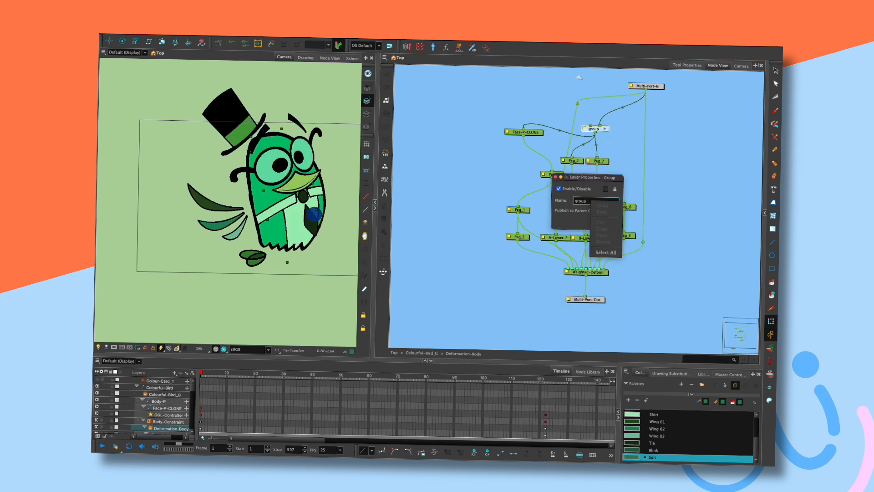
left_click(605, 252)
type("Move_into_Rotation")
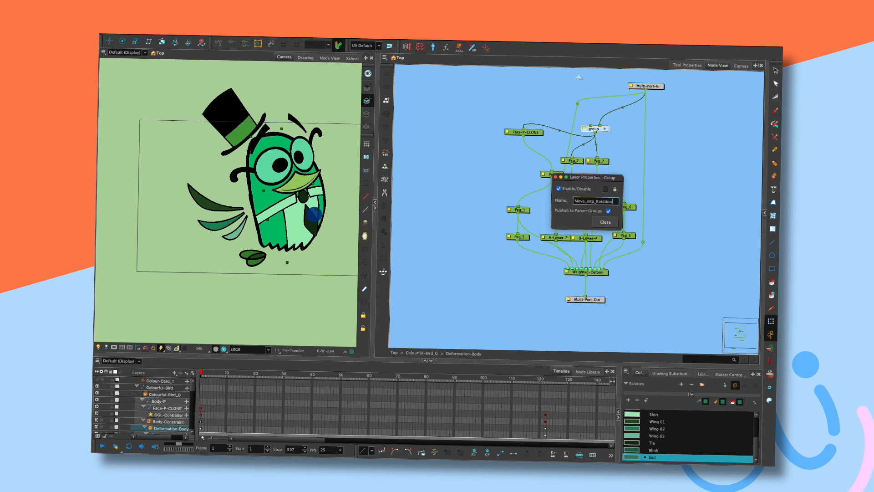
key("Return")
Feed the Move_into_Rotation group through a single input port and tidy the nodes inside it
left_click_drag(569, 102, 597, 123)
left_click(576, 112)
left_click(620, 123)
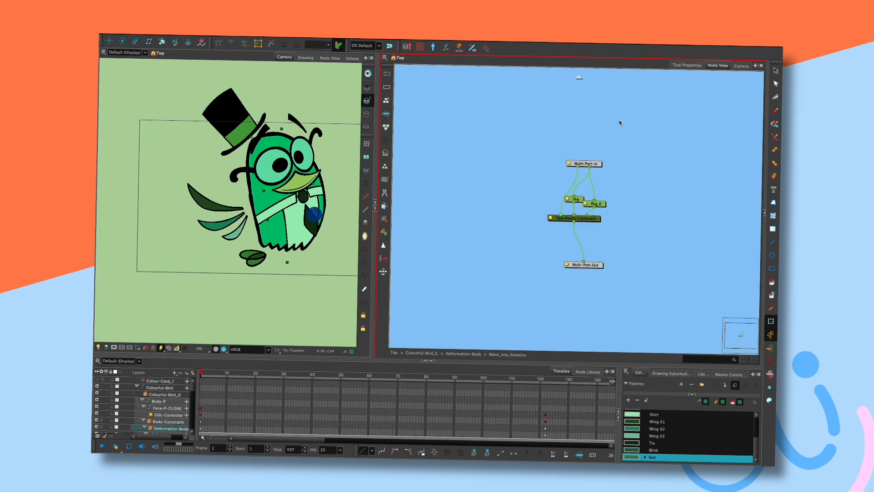
left_click_drag(584, 164, 576, 151)
left_click_drag(603, 206, 610, 202)
left_click_drag(600, 267, 590, 262)
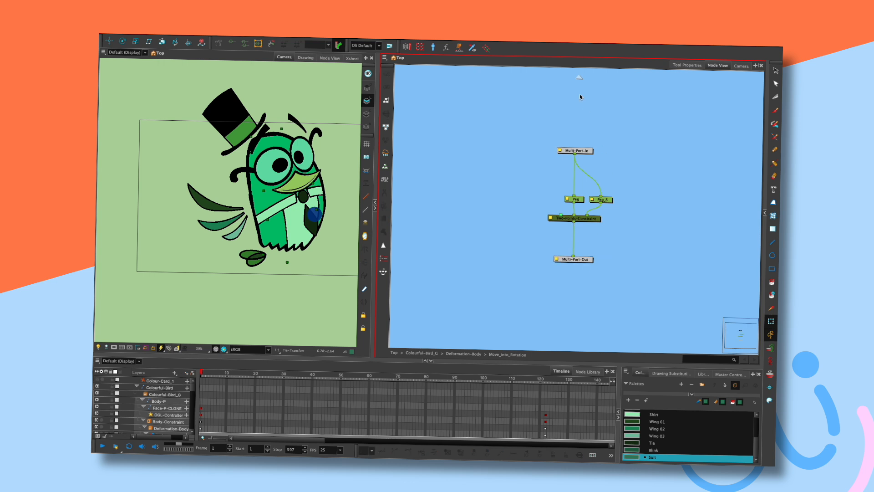
left_click(579, 76)
left_click_drag(590, 213, 590, 207)
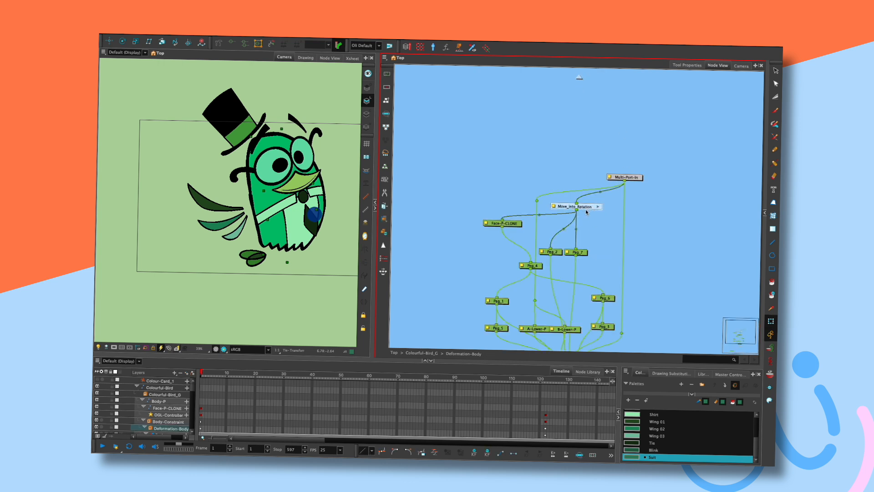
Attach functions to the position, scale, rotation angle and skew parameters of Peg inside Move_into_Rotation
left_click(598, 207)
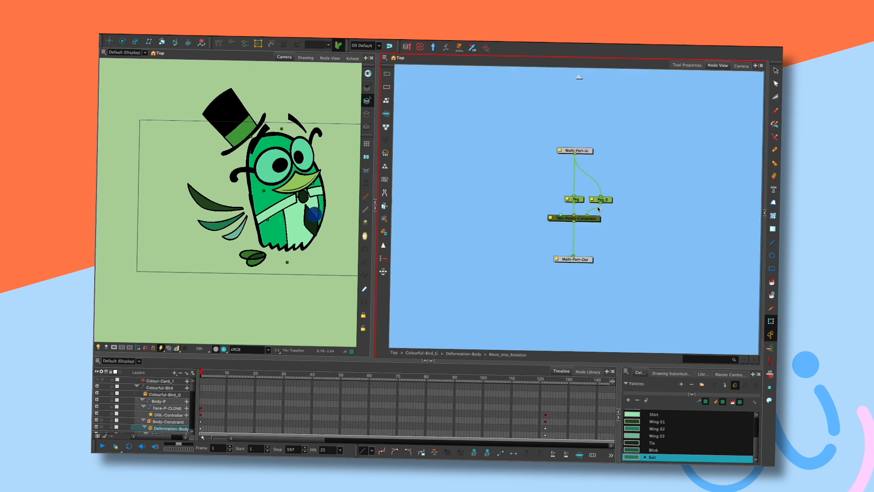
double_click(566, 201)
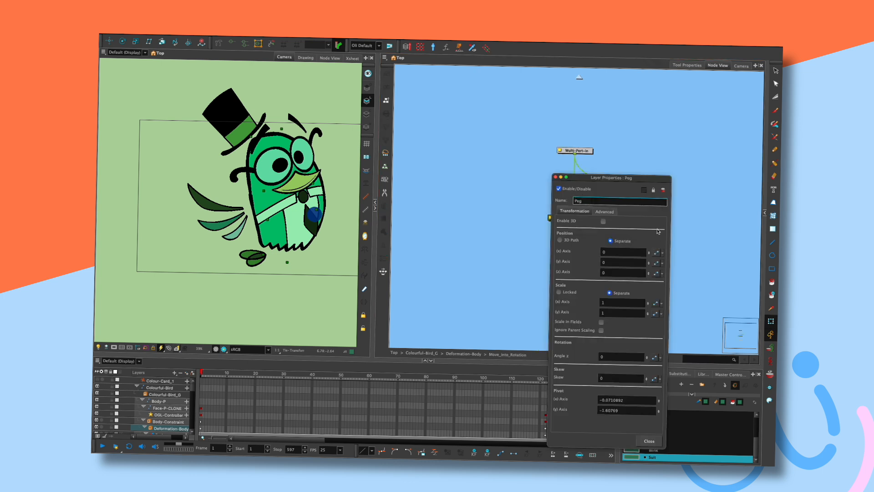
left_click(656, 253)
left_click(656, 263)
left_click(656, 273)
left_click(655, 303)
left_click(654, 314)
left_click(654, 358)
left_click(654, 378)
left_click(649, 441)
Attach functions to Peg_8's X and Y scale, rotation angle and skew, and return to the Deformation-Body group
double_click(602, 200)
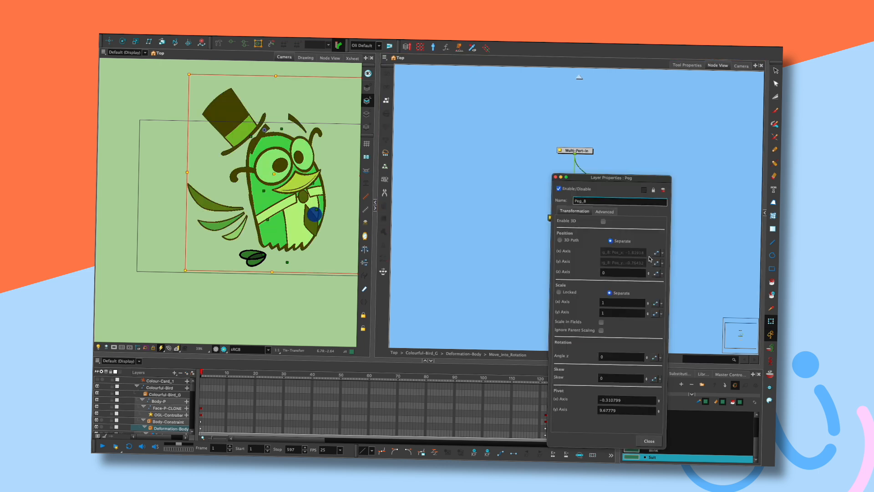
left_click(656, 303)
left_click(655, 314)
left_click(654, 357)
left_click(654, 378)
left_click(641, 438)
left_click(578, 77)
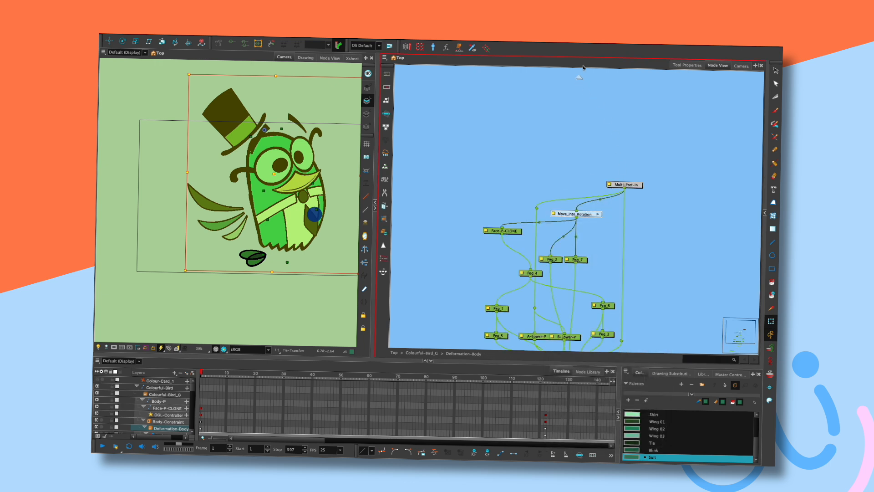
Copy the Move_into_Rotation group from Deformation-Body into the Deformation-Body_1 group
left_click(610, 206)
left_click(579, 78)
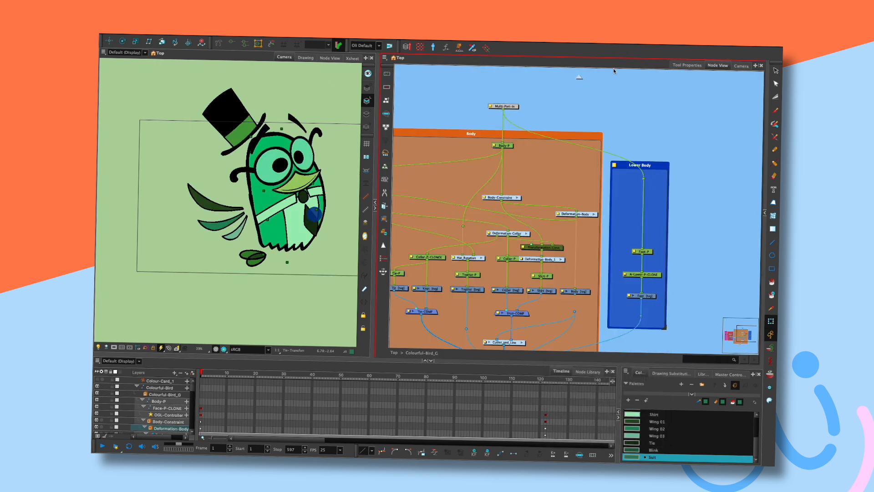
left_click(562, 260)
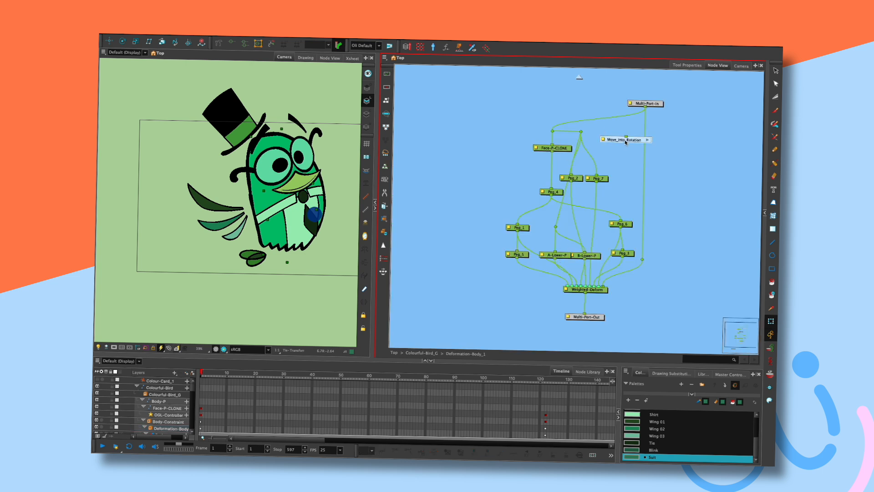
Connect the pasted Move_into_Rotation between Multi-Port-In and the upper pegs in Deformation-Body_1, and delete the old waypoint above Peg_2 and Peg_7
left_click(579, 77)
left_click(626, 172)
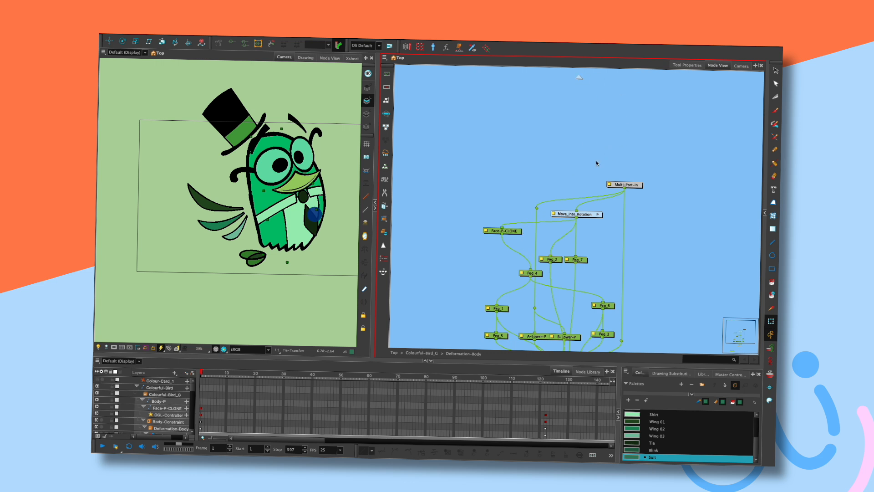
left_click(579, 77)
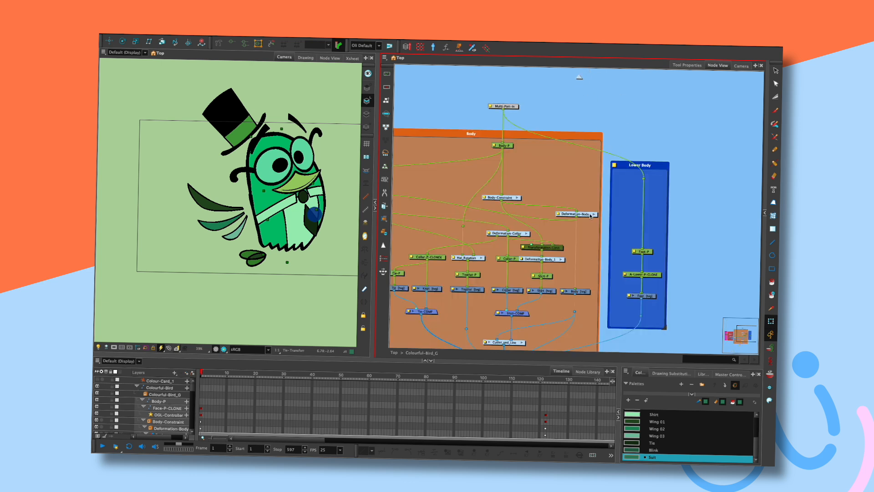
left_click(561, 260)
left_click_drag(645, 107, 599, 133)
left_click(582, 132)
key("Delete")
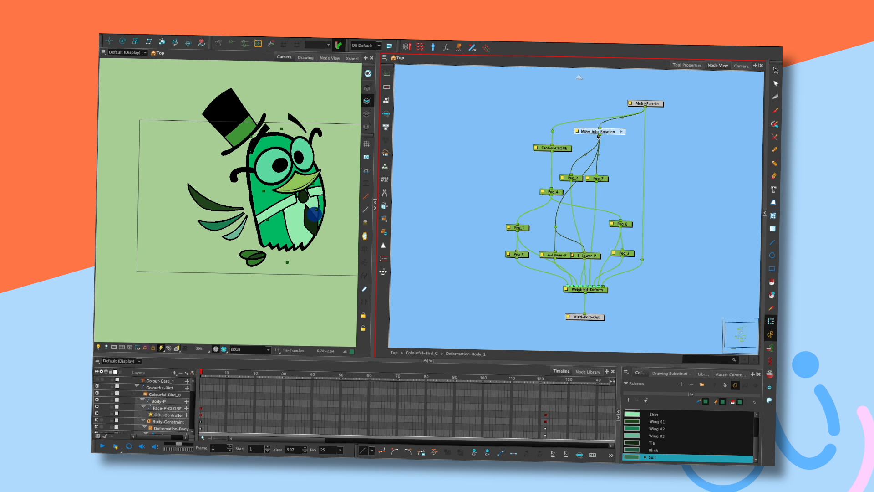
Match Deformation-Body's wiring in Deformation-Body_1, linking Face-P-CLONE to Move_into_Rotation and the A-Lower-P and B-Lower-P waypoint directly to Multi-Port-In
key("ctrl+shift+Return")
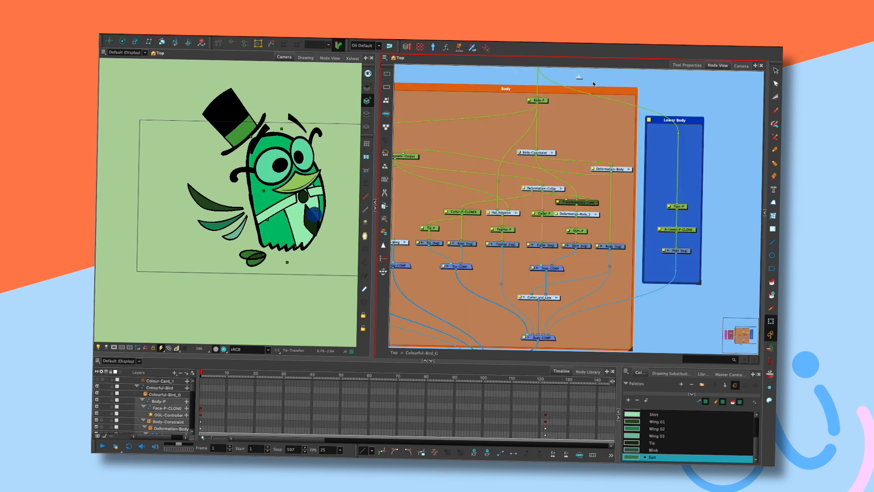
left_click(629, 169)
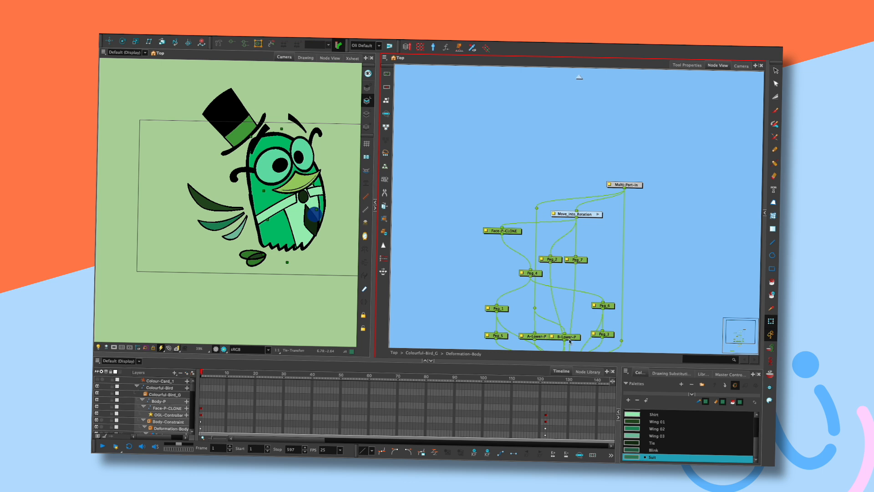
key("ctrl+shift+Return")
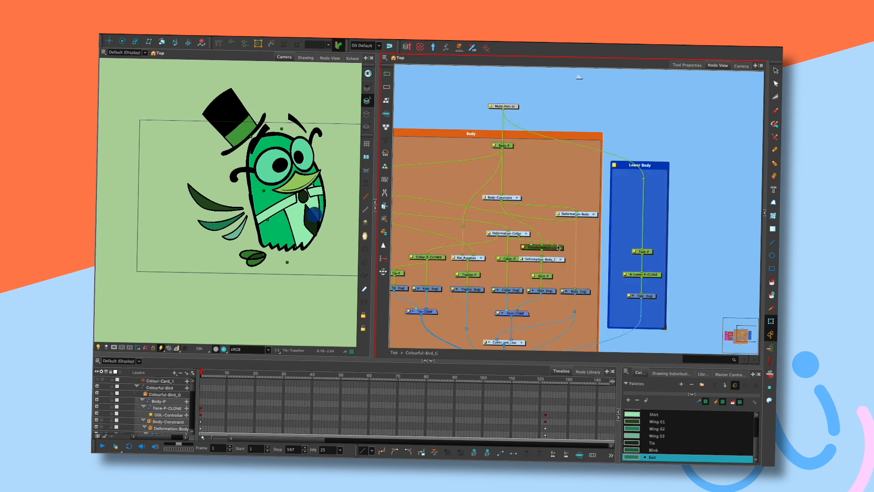
left_click(561, 259)
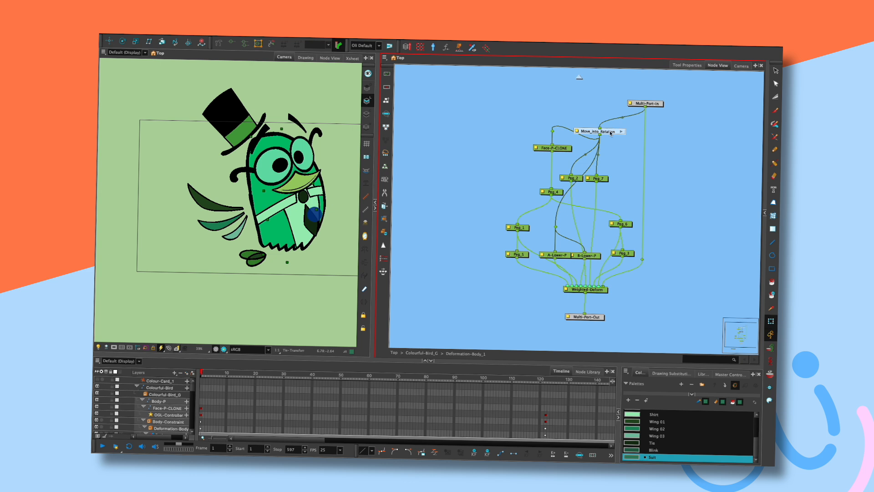
left_click_drag(645, 106, 555, 226)
left_click(625, 175)
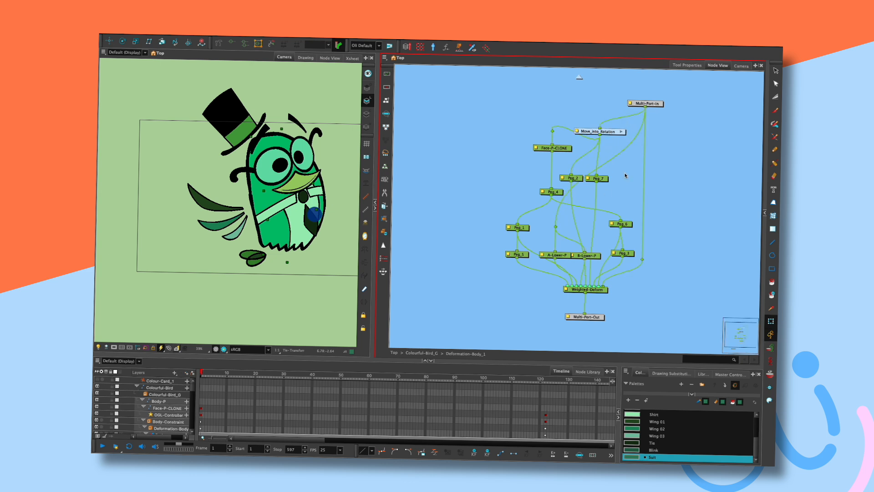
Test the copied constraint with the blue face controller and by moving Peg_8 and Peg, and undo the last peg move
mouse_move(317, 218)
left_mouse_down()
mouse_move(276, 227)
mouse_move(301, 220)
mouse_move(280, 225)
mouse_move(298, 223)
mouse_move(277, 232)
mouse_move(288, 238)
mouse_move(287, 231)
mouse_move(334, 217)
left_mouse_up()
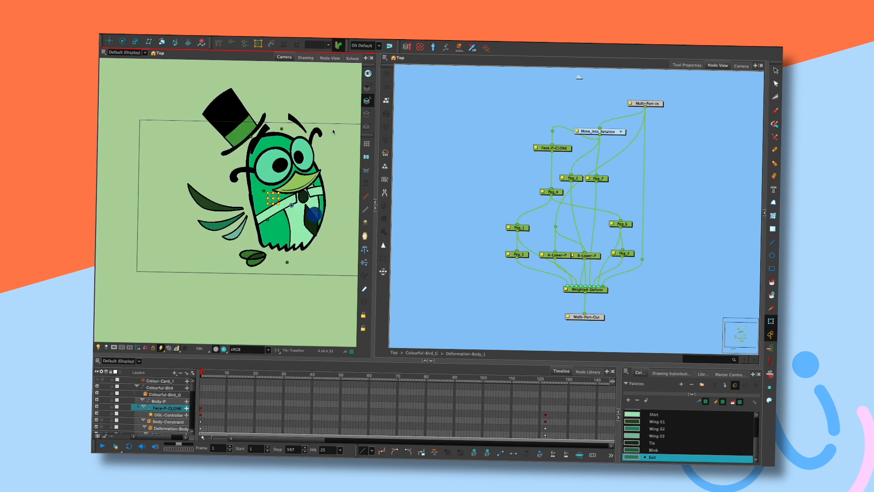
left_click(621, 132)
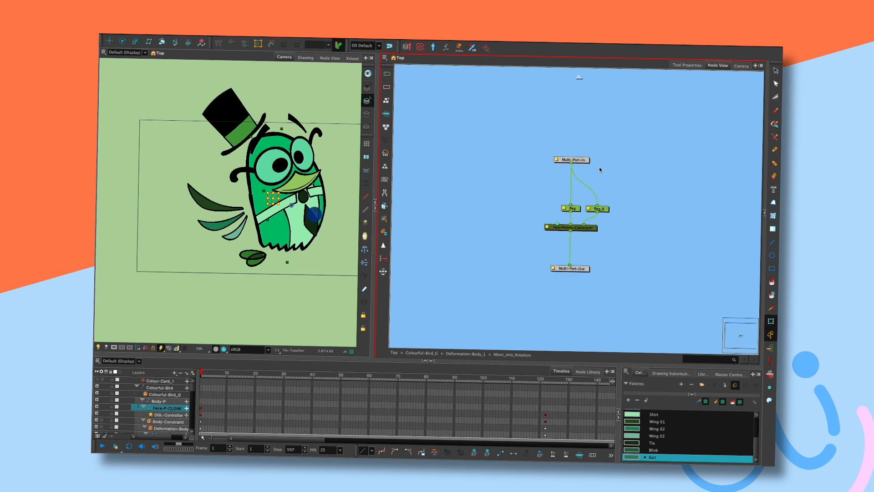
left_click(604, 209)
key("alt+2")
mouse_move(315, 166)
left_mouse_down()
mouse_move(298, 169)
mouse_move(372, 165)
mouse_move(310, 168)
left_mouse_up()
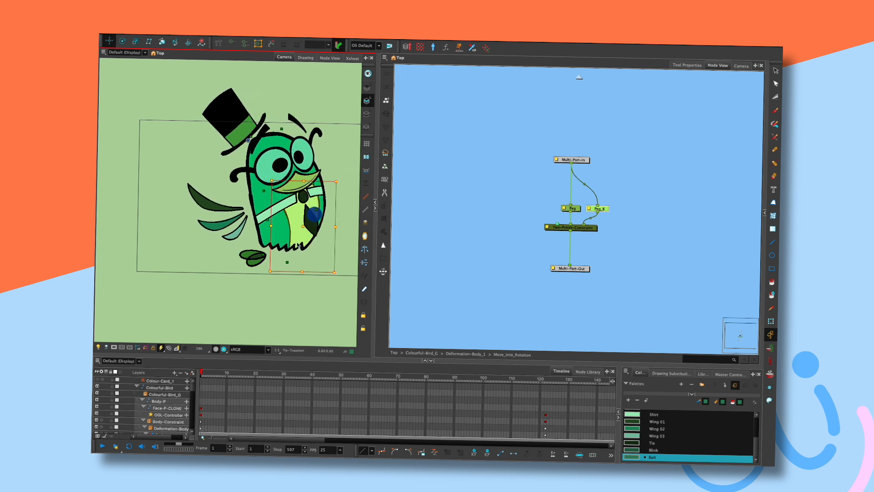
key("alt+2")
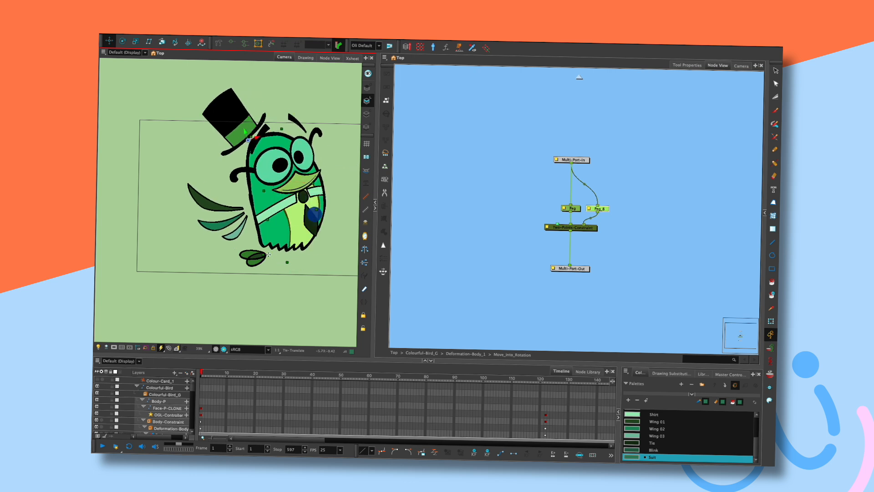
left_click(550, 187)
left_click(576, 210)
left_click_drag(344, 194, 330, 193)
key("ctrl+z")
key("shift+t")
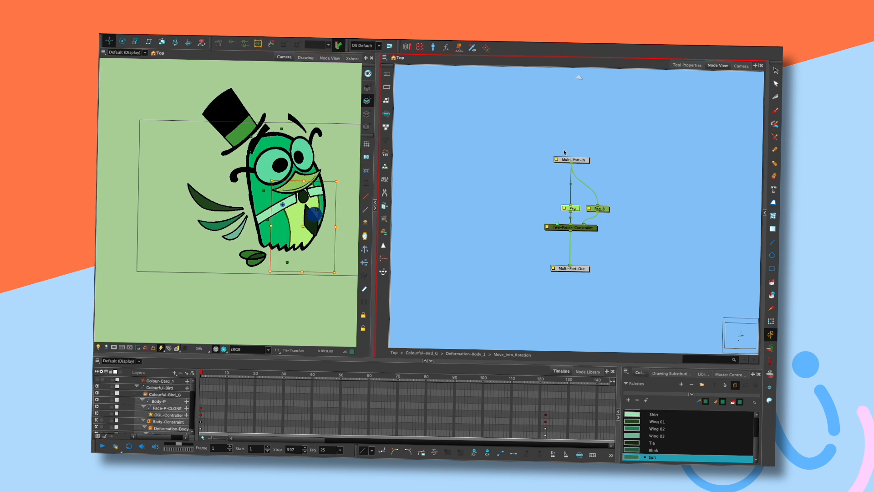
left_click(616, 172)
Reset the blue face controller and both constraint pegs to bring the bird back to its straight frontal pose
left_click(318, 219)
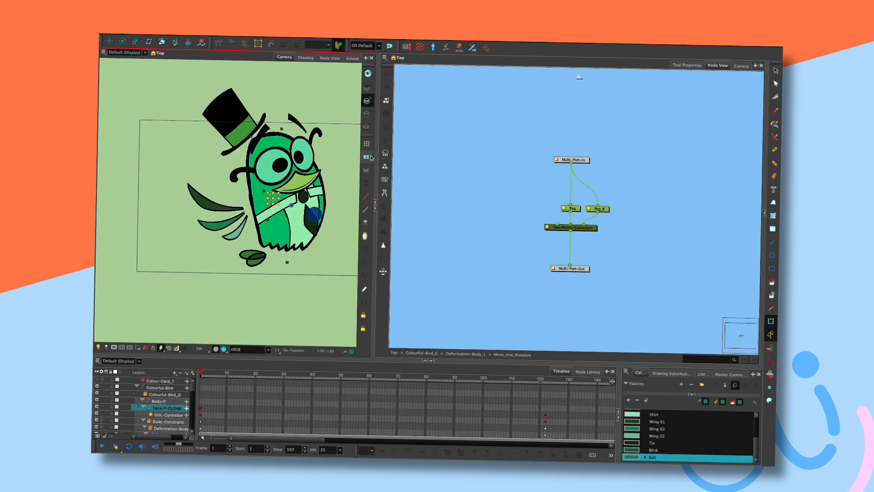
left_click(366, 157)
left_click(434, 140)
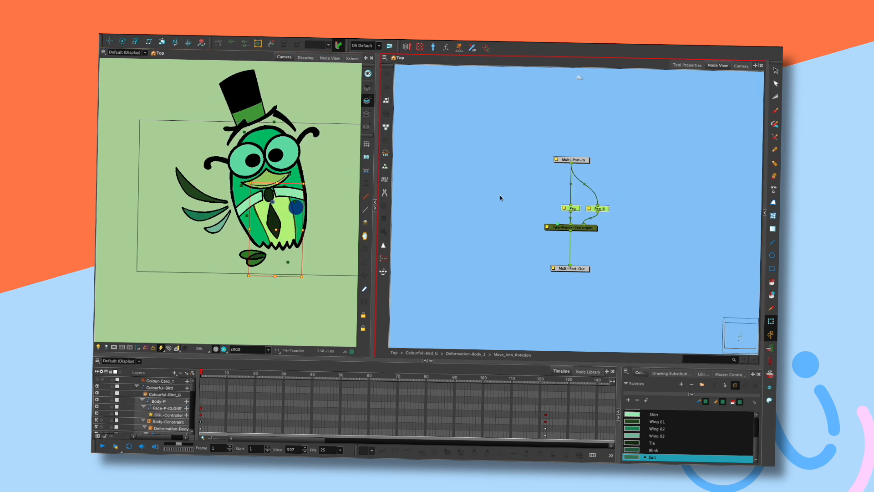
left_click(367, 156)
left_click_drag(299, 207, 305, 211)
key("ctrl+z")
Select B-Lower-P in Deformation-Body and test the body deformation by lowering the blue face controller
left_click(288, 263)
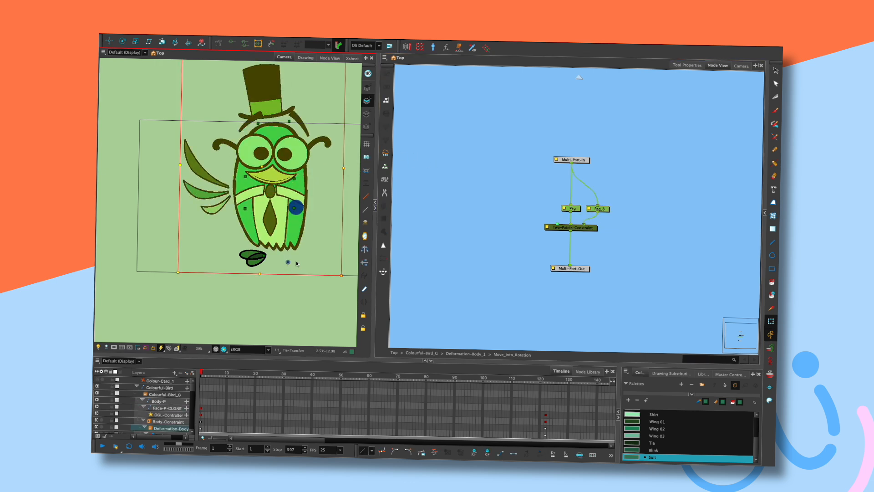
left_click(399, 98)
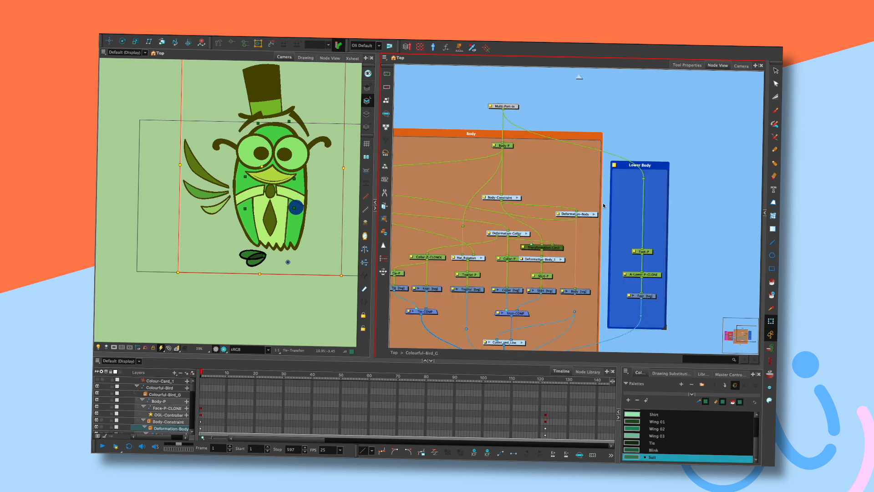
left_click(594, 214)
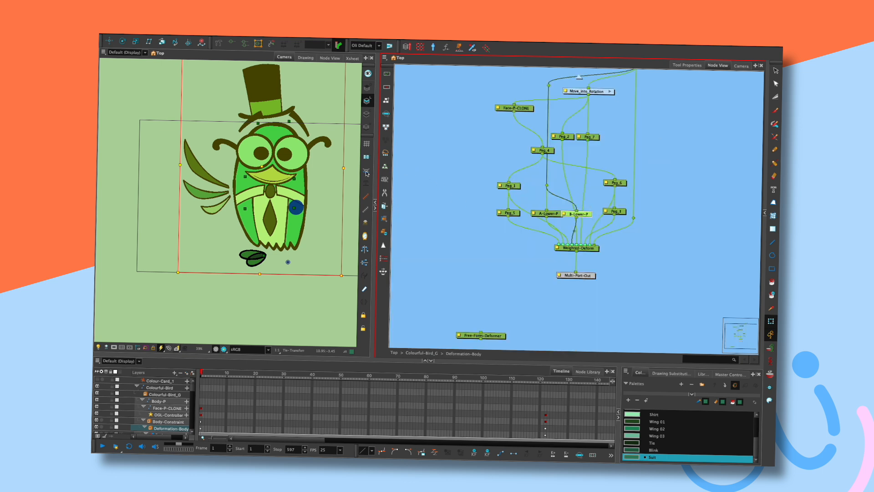
key("alt+3")
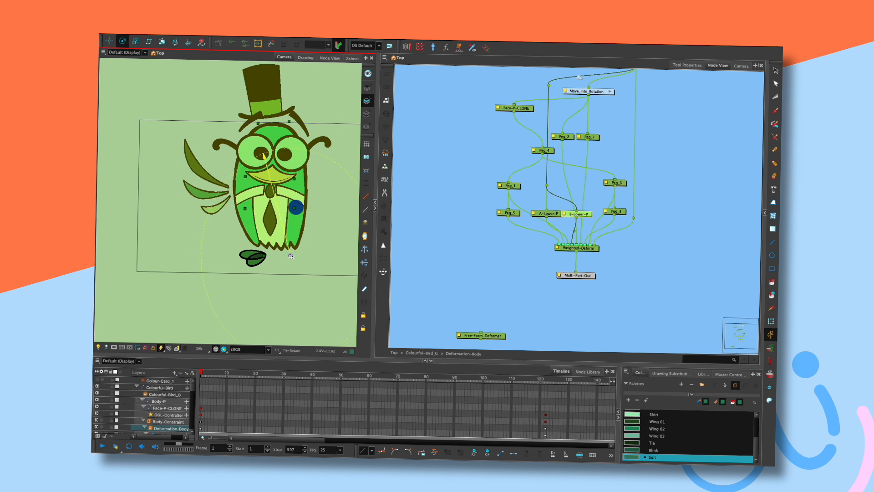
key("shift+t")
left_click(296, 209)
mouse_move(291, 213)
left_mouse_down()
mouse_move(316, 218)
mouse_move(293, 218)
mouse_move(312, 211)
mouse_move(293, 220)
mouse_move(290, 209)
mouse_move(307, 213)
mouse_move(280, 213)
mouse_move(289, 234)
mouse_move(303, 224)
mouse_move(291, 234)
mouse_move(294, 228)
left_mouse_up()
key("ctrl+z")
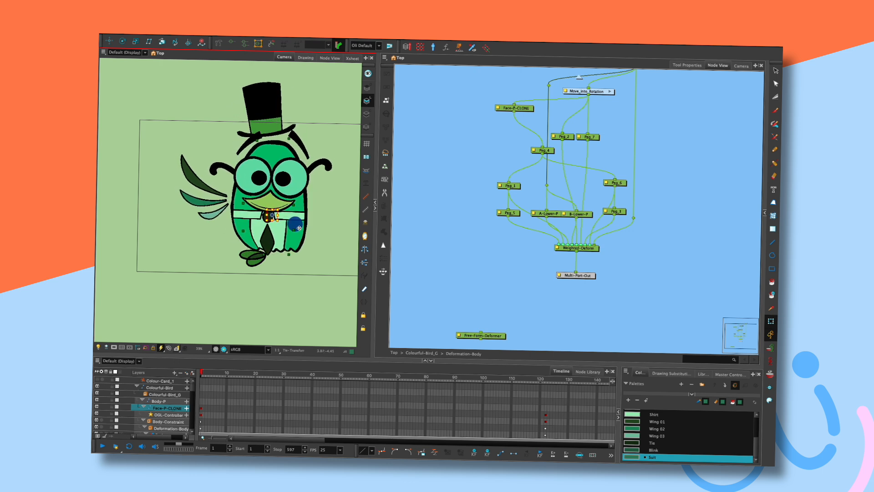
Select Peg_8 inside Deformation-Body's Move_into_Rotation and turn the bird sideways with the blue face controller to test the rotation
left_click(530, 111)
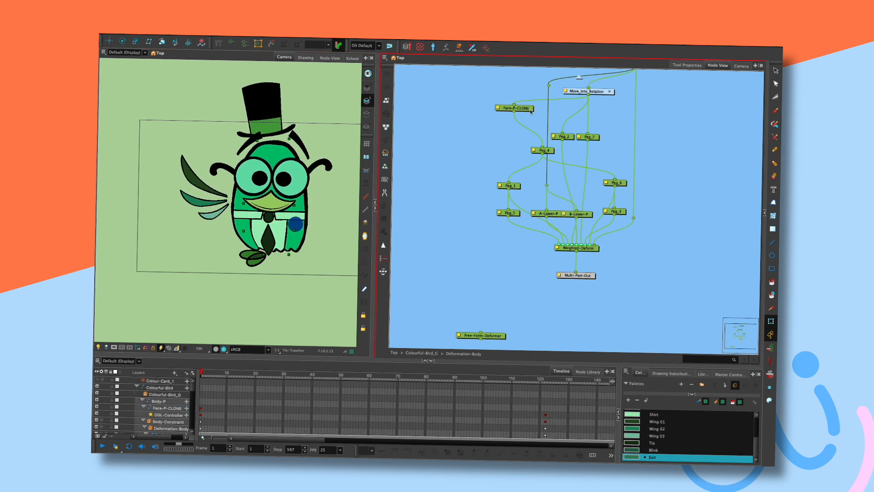
left_click(610, 92)
left_click(600, 199)
key("alt+2")
mouse_move(324, 190)
left_mouse_down()
mouse_move(340, 189)
mouse_move(322, 194)
left_mouse_up()
key("shift+t")
left_click_drag(298, 224, 309, 197)
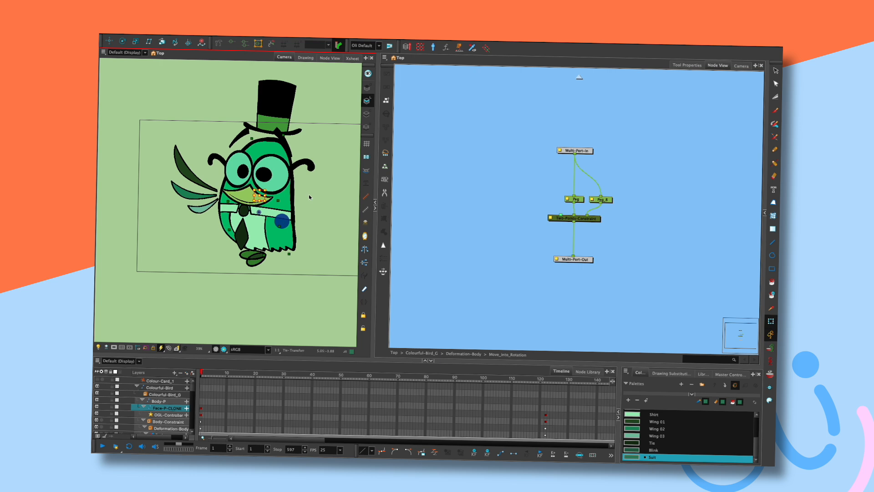
Try moving Peg_8 while the bird is turned sideways, and undo the peg move
left_click(602, 199)
key("alt+2")
left_click_drag(339, 172, 317, 179)
key("super+z")
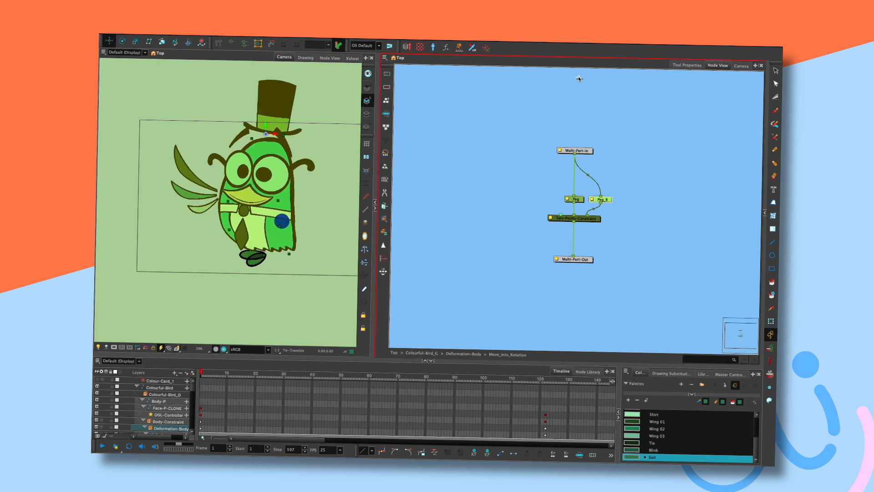
Delete Move_into_Rotation from Deformation-Body_1 and check the turned pose by nudging the blue face controller
left_click(578, 78)
left_click(579, 77)
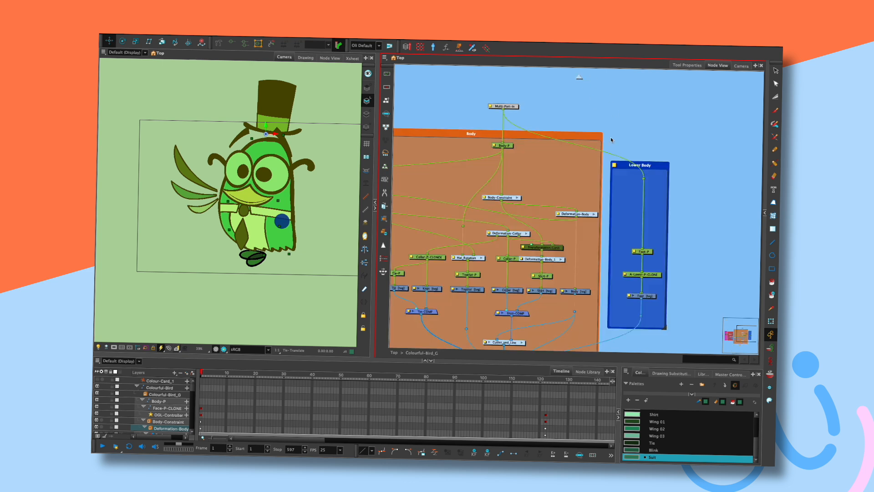
left_click(558, 260)
left_click(611, 132)
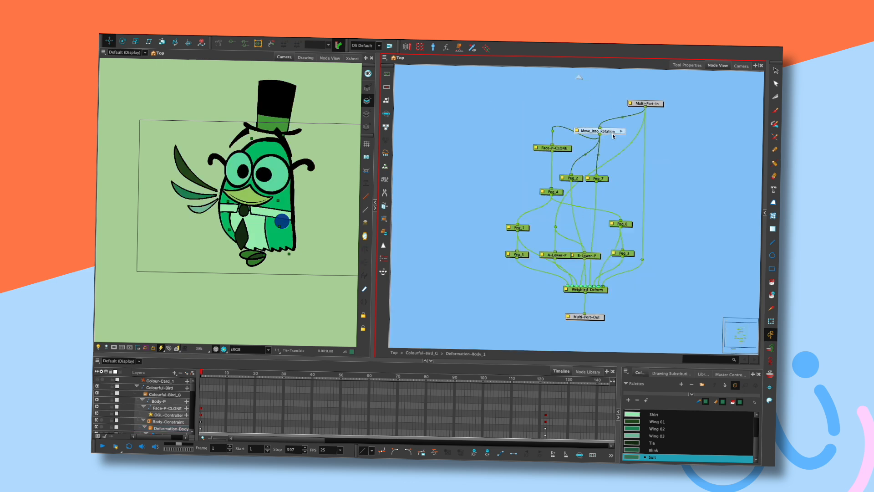
left_click_drag(282, 221, 272, 223)
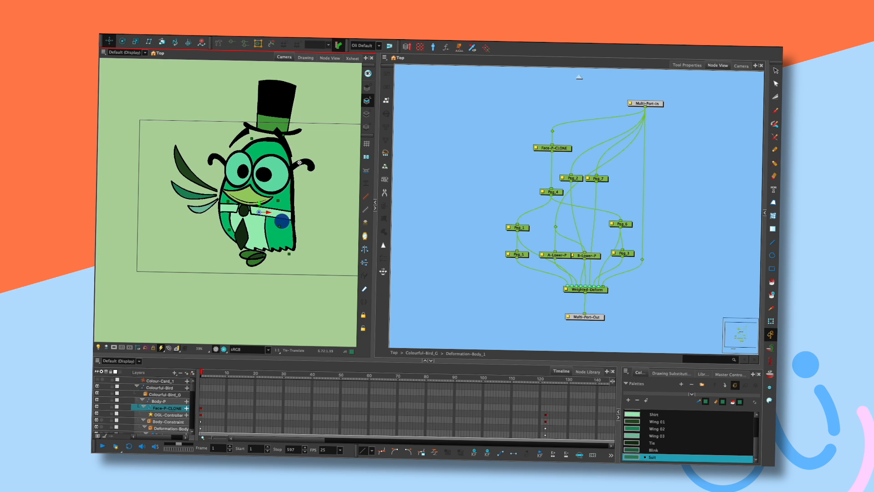
mouse_move(286, 219)
left_mouse_down()
mouse_move(291, 241)
mouse_move(293, 220)
mouse_move(282, 221)
left_mouse_up()
Route Peg_2 and Peg_7 through one waypoint below Multi-Port-In, and link that waypoint to the one above Face-P-CLONE
left_click_drag(656, 105, 581, 170)
left_click(625, 173)
left_click_drag(597, 138, 552, 132)
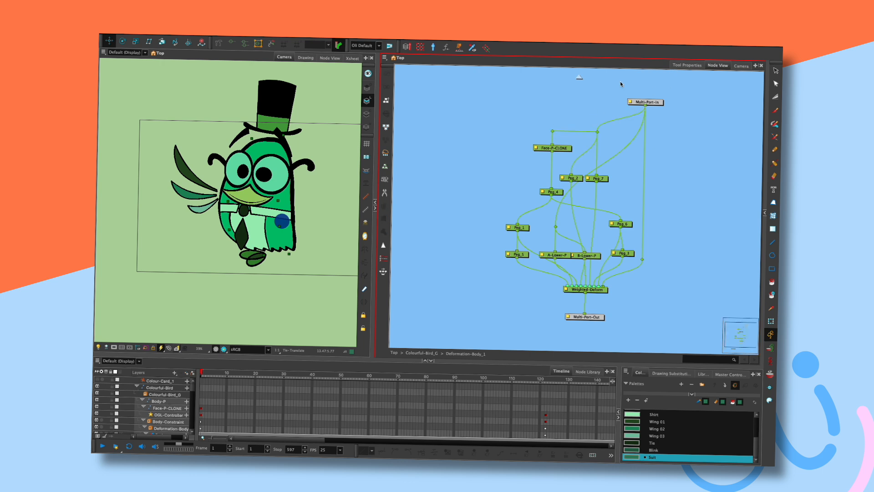
Preview the turned bird in Render View, and bring it back to its frontal pose with the blue face controller
left_click(223, 348)
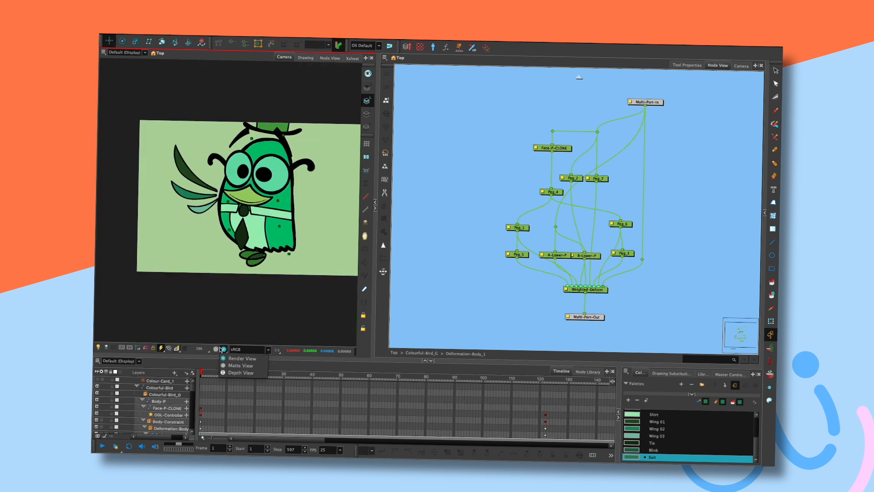
left_click(222, 349)
left_click(222, 349)
left_click(222, 349)
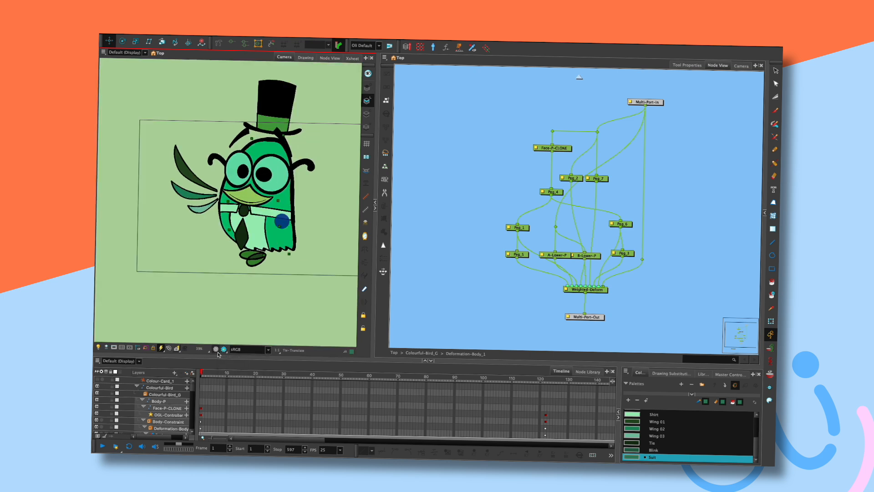
key("ctrl+shift+Return")
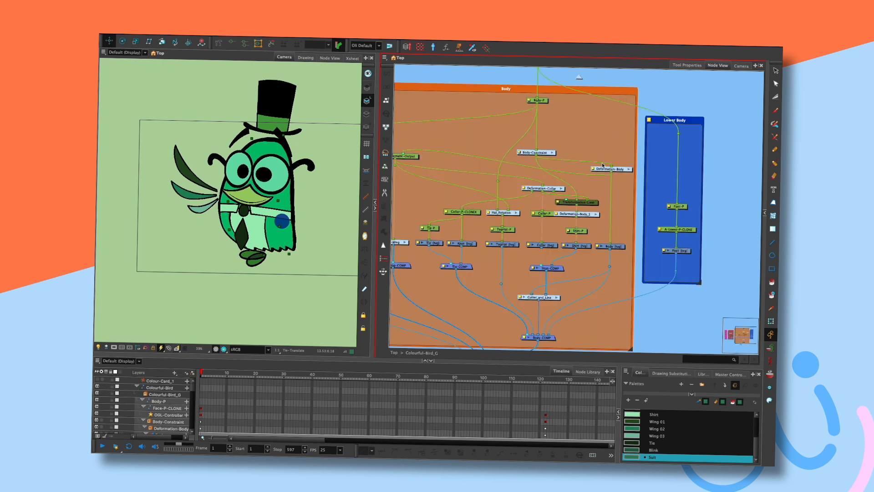
mouse_move(281, 221)
left_mouse_down()
mouse_move(321, 219)
mouse_move(296, 222)
left_mouse_up()
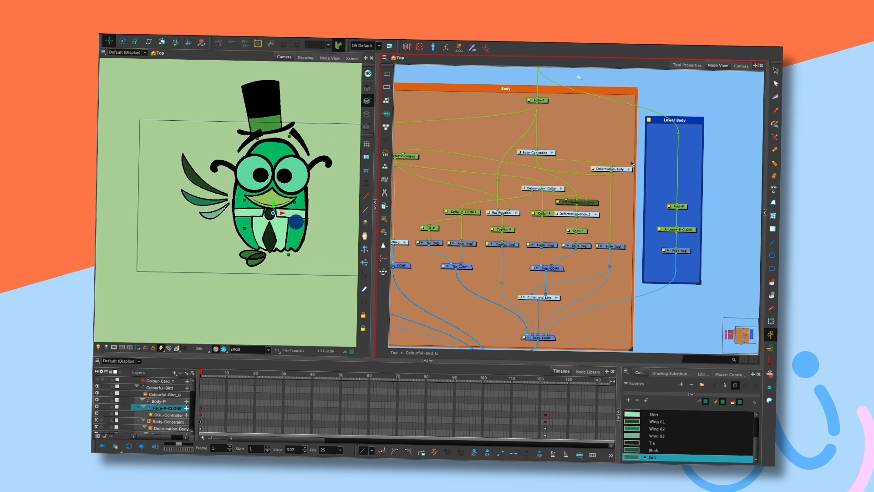
Bring the Multi-Port nodes closer to the chain in Deformation-Collar, and lower Collar-P level with the neighbouring pegs in the Body group
left_click(563, 188)
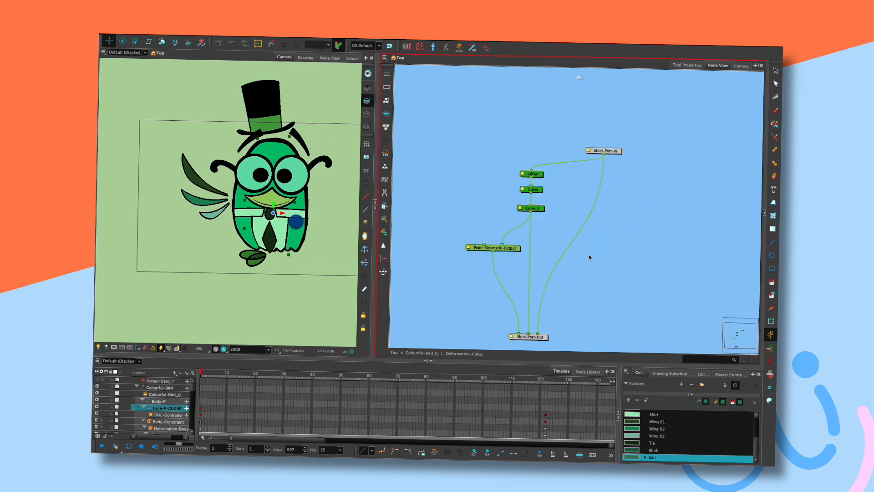
left_click_drag(617, 149, 544, 140)
left_click_drag(543, 338, 538, 291)
left_click(579, 77)
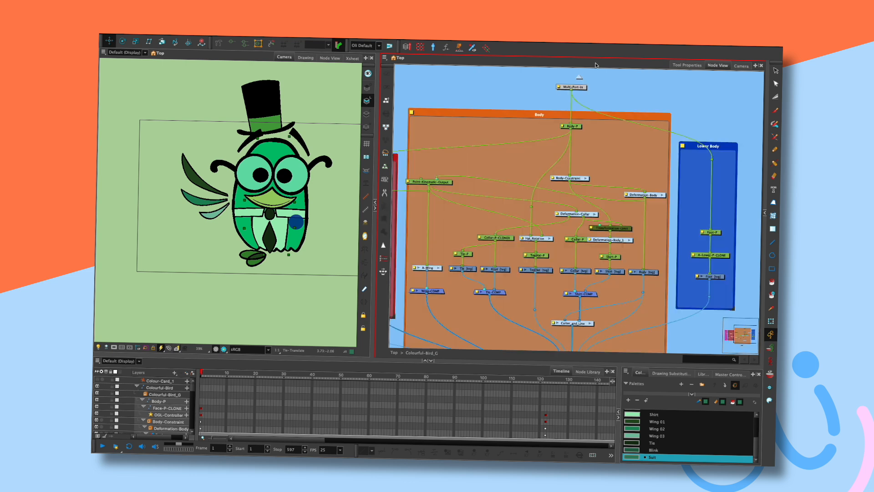
left_click_drag(637, 215, 602, 216)
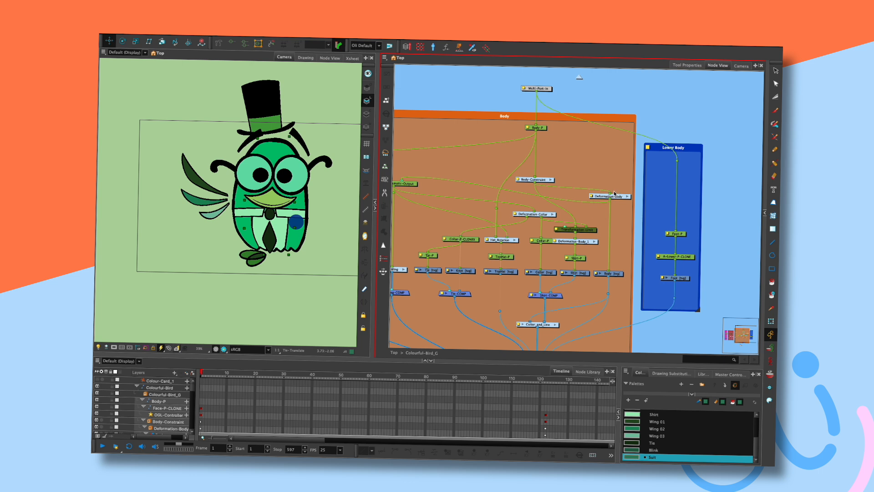
left_click_drag(551, 242, 550, 259)
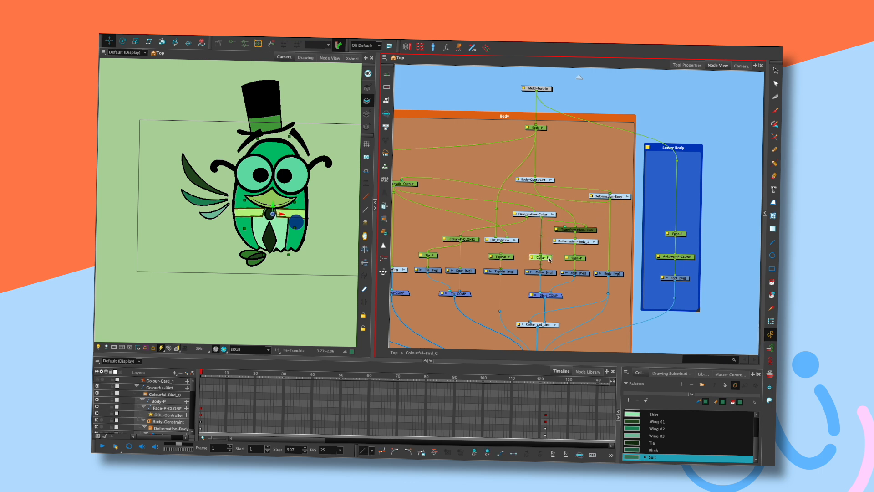
Inspect Peg_8 inside Deformation-Body's Move_into_Rotation and return to the Colourful-Bird_G level
left_click(628, 196)
scroll(579, 266, "down", 4)
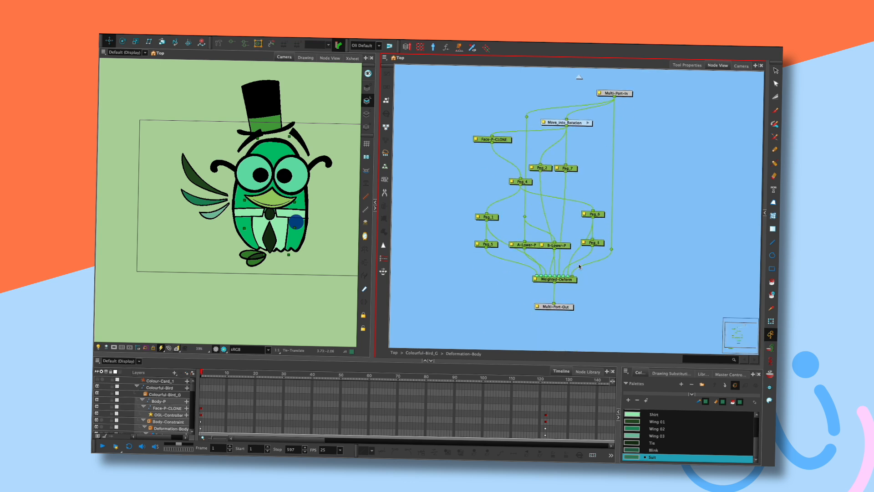
left_click(587, 123)
left_click(607, 199)
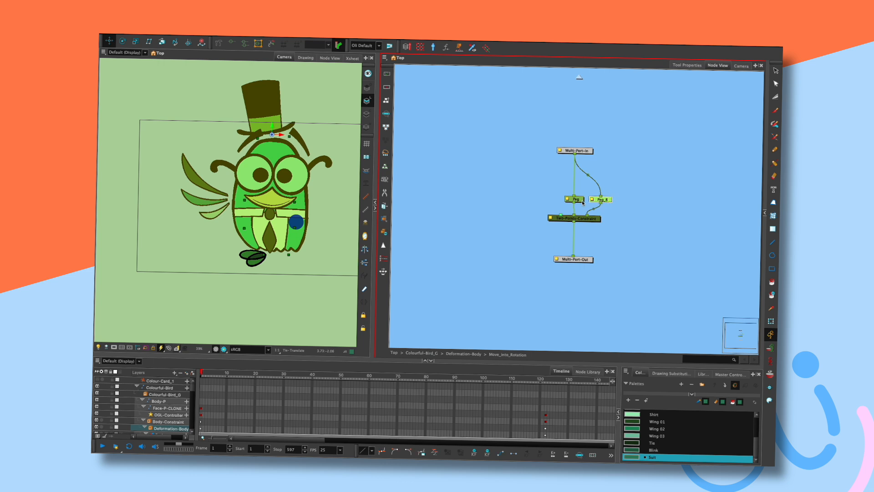
left_click(579, 78)
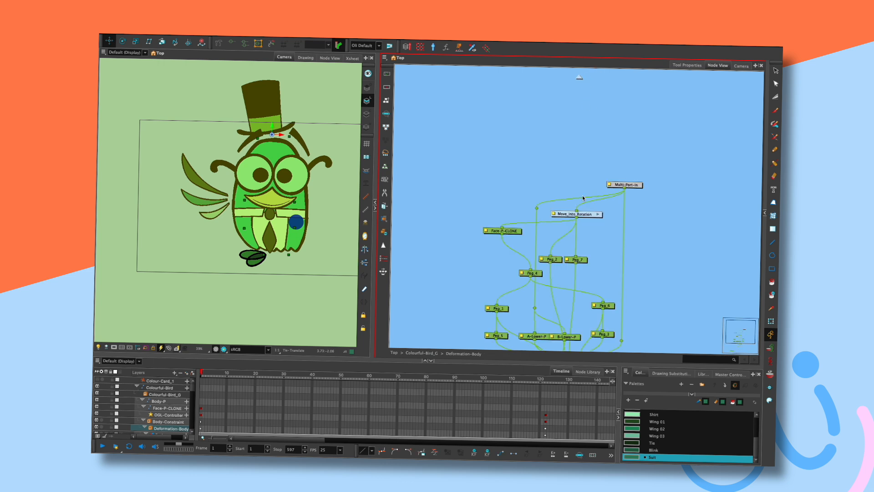
left_click(579, 78)
Add a second OGL Controller node beside the existing one in the Rigging group
mouse_move(410, 237)
left_mouse_down()
mouse_move(616, 200)
mouse_move(735, 166)
left_mouse_up()
left_click(536, 156)
left_click(528, 248)
key("Tab")
type("ogl")
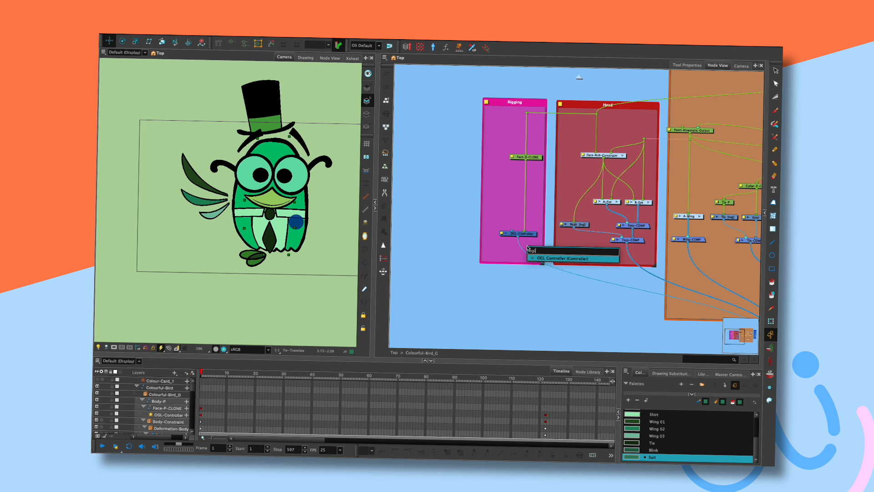
key("Return")
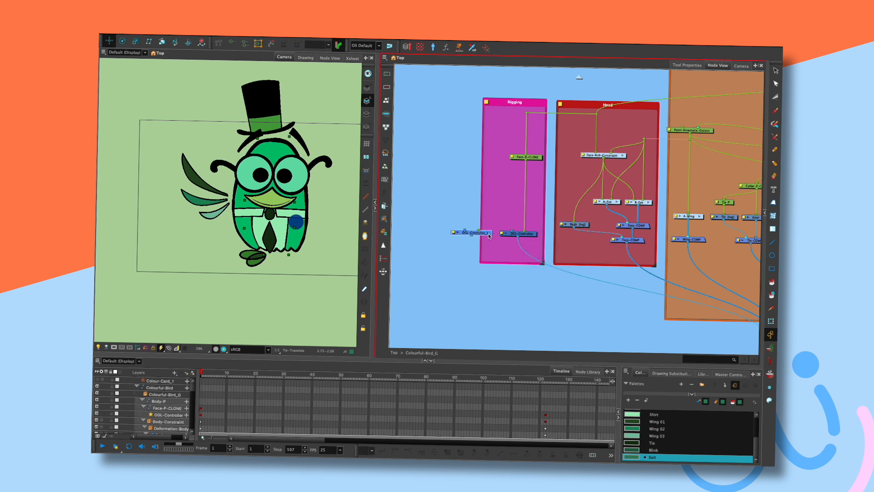
Add a Composite in the Rigging group, feed both OGL controllers into it, and connect the new controller to the waypoint above Face-P-CLONE
left_click(514, 267)
key("Tab")
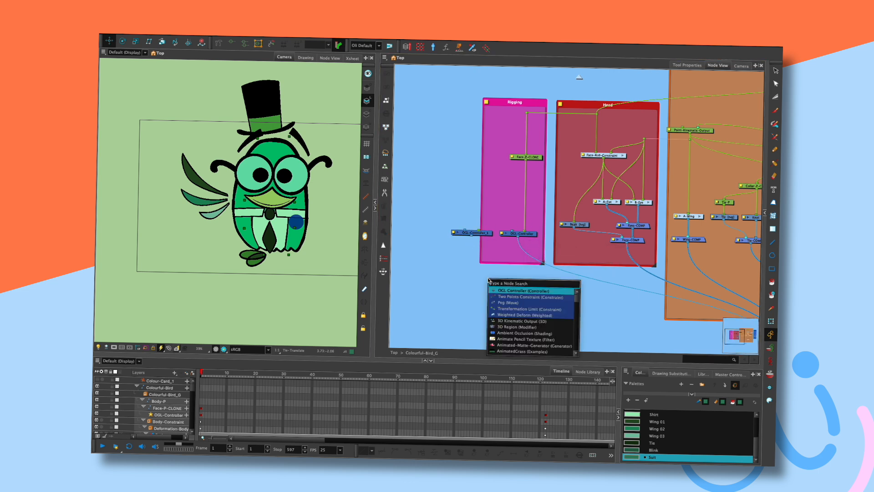
type("comp")
key("Return")
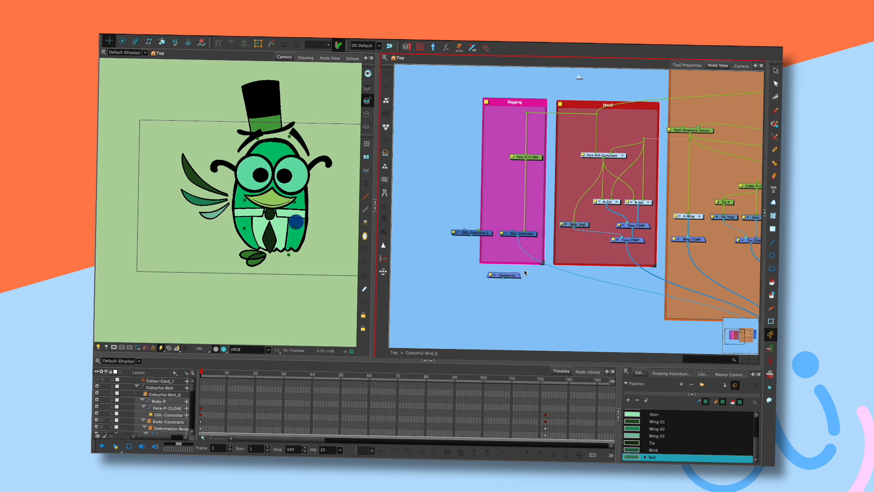
left_click_drag(469, 233, 526, 252)
mouse_move(531, 116)
left_mouse_down()
mouse_move(469, 214)
mouse_move(469, 252)
left_mouse_up()
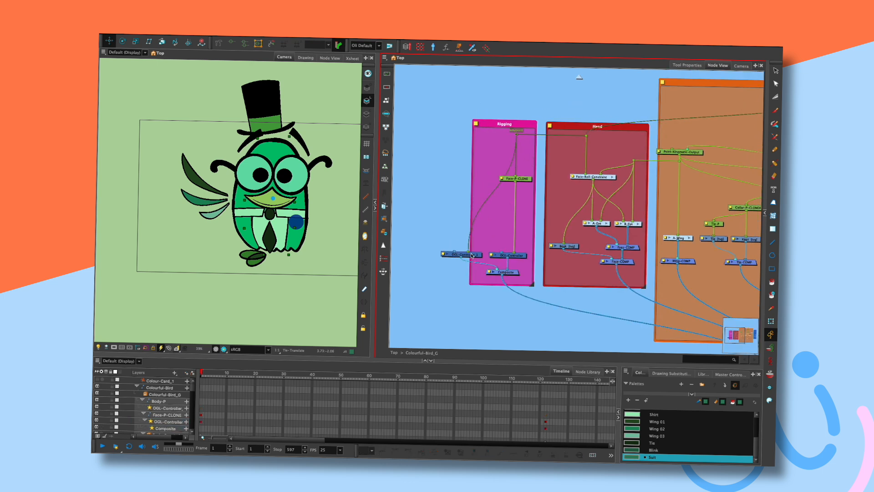
Open the selection override settings of the new OGL controller, keeping the dialog clear of the node network
left_click(444, 255)
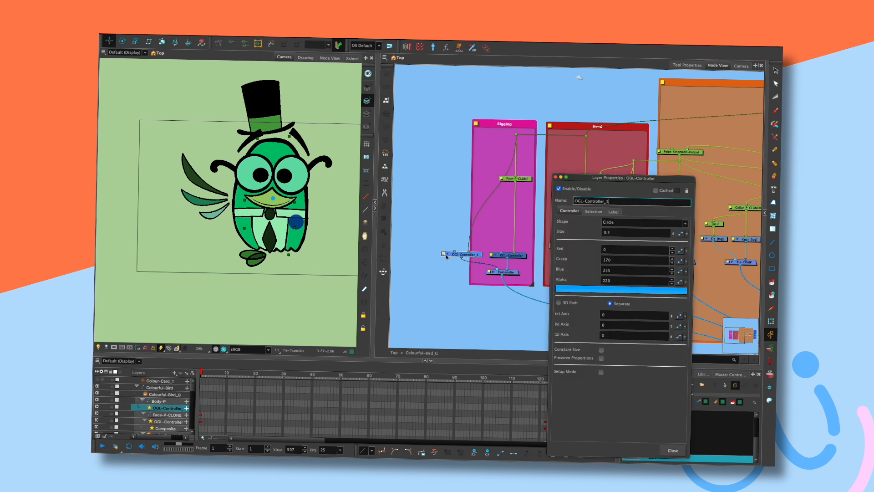
left_click_drag(627, 182, 417, 158)
left_click(384, 187)
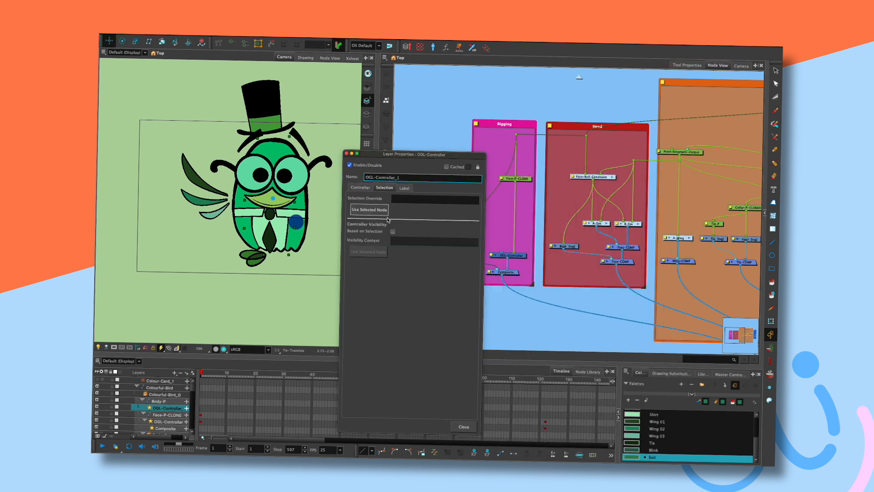
Rename Peg_8 inside Deformation-Body's Move_into_Rotation as Head_Rotation-NAS
left_click_drag(728, 209, 503, 214)
left_click(611, 153)
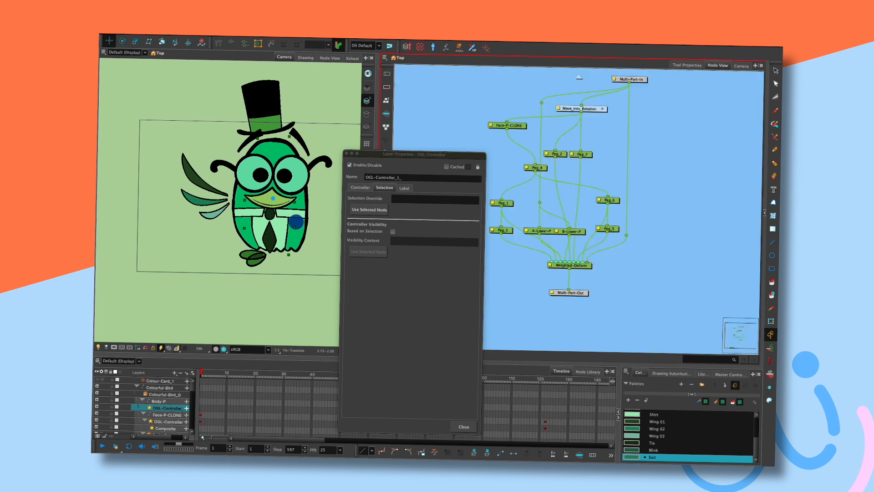
left_click_drag(578, 196, 617, 214)
left_click(643, 127)
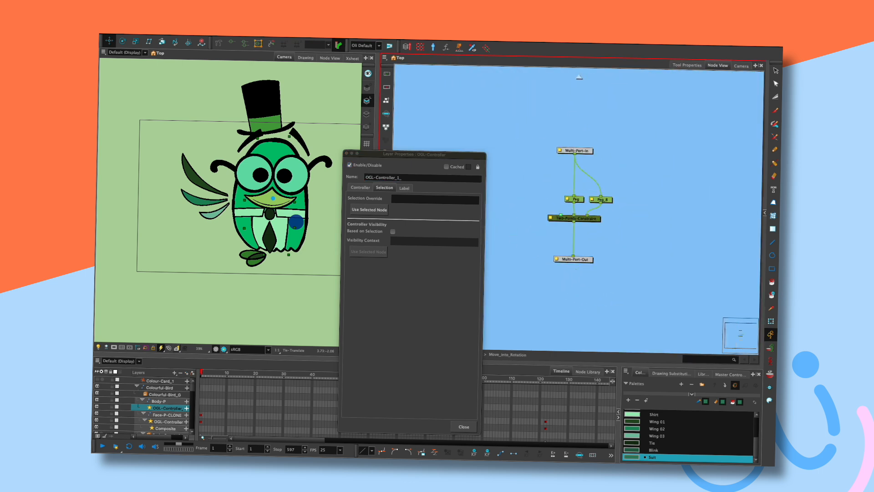
left_click(602, 199)
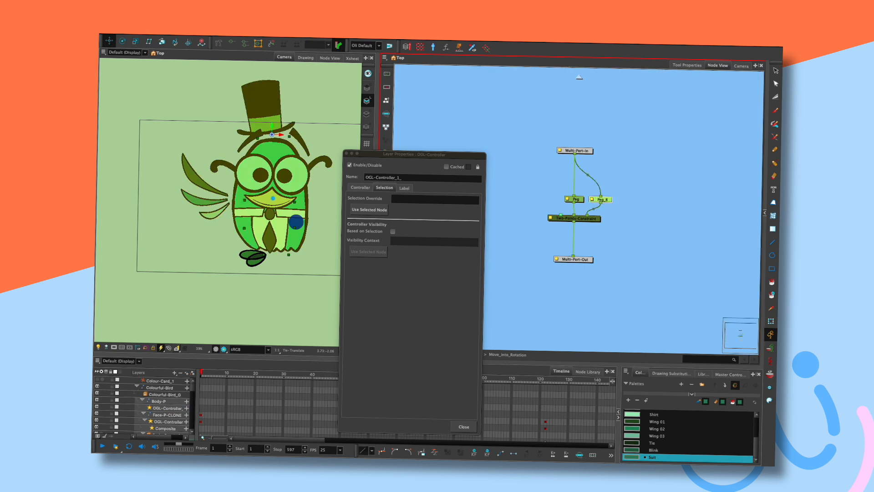
left_click(591, 199)
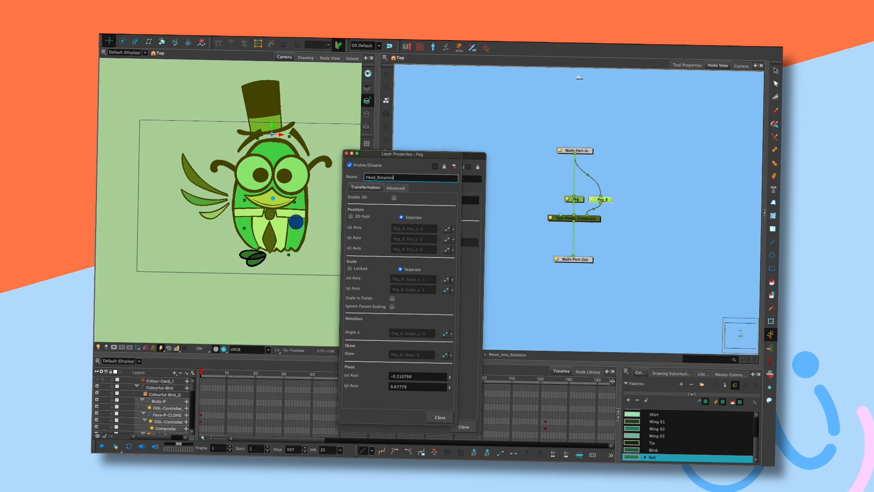
left_click(440, 417)
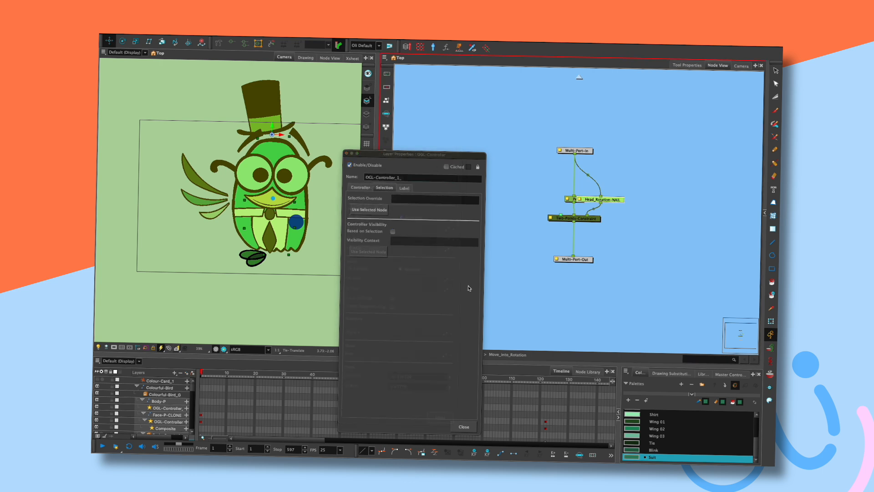
Rename the unnamed peg above the Two-Points-Constraint as Head_Pivot-NAIL
key("super+p")
double_click(576, 186)
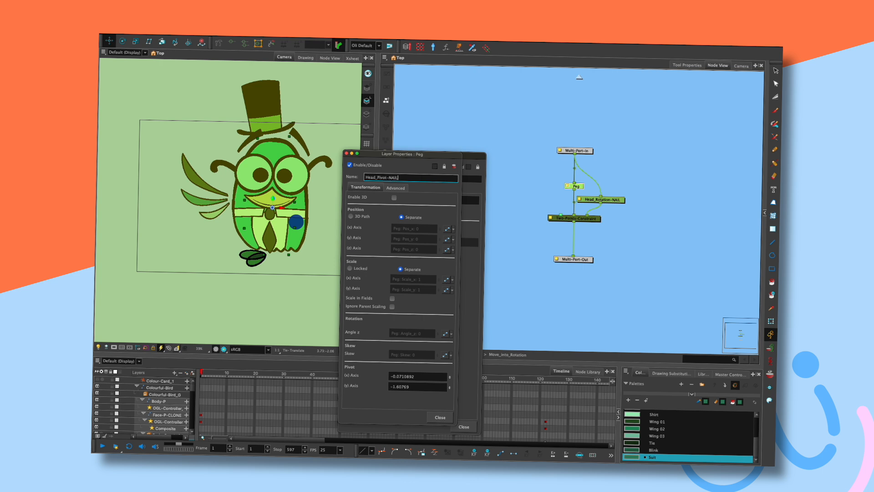
left_click(440, 416)
left_click(654, 195)
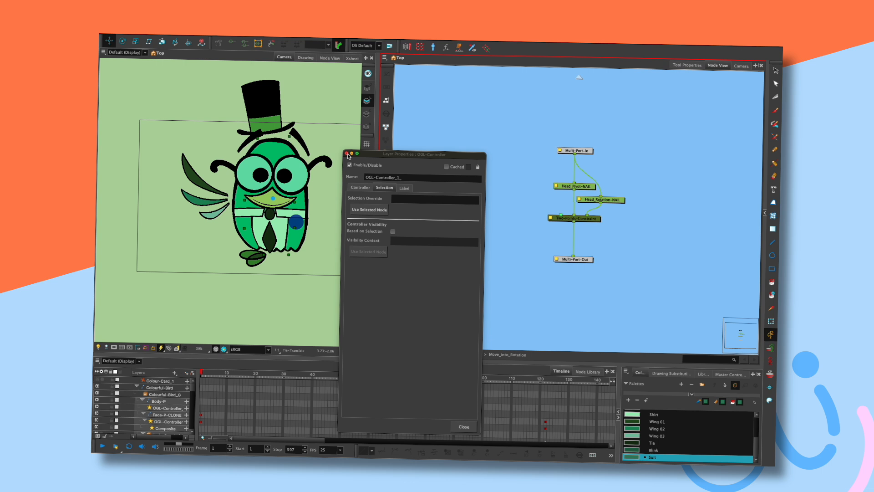
Set Head_Rotation-NAIL as the selection override of the new OGL controller and close its properties
left_click(602, 200)
left_click(381, 210)
left_click(347, 154)
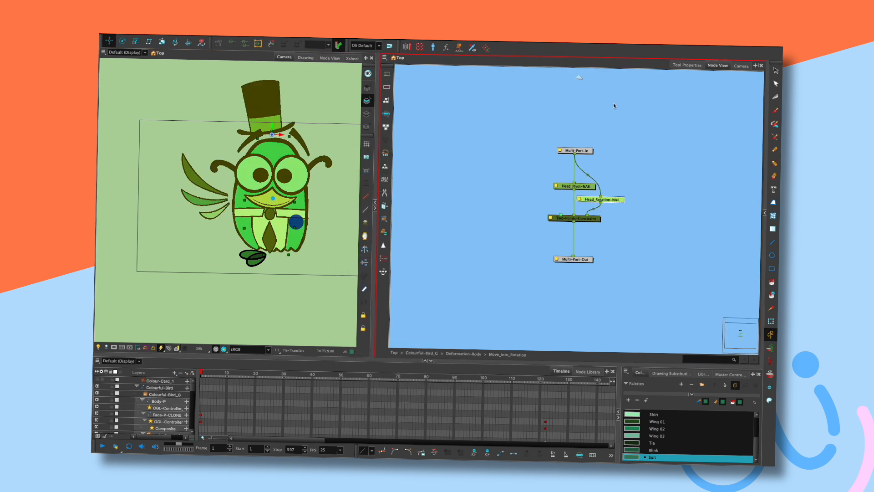
Enable setup mode on the new OGL controller in the Rigging group and move its handle up to the bird's forehead
double_click(581, 77)
left_click_drag(511, 142, 704, 138)
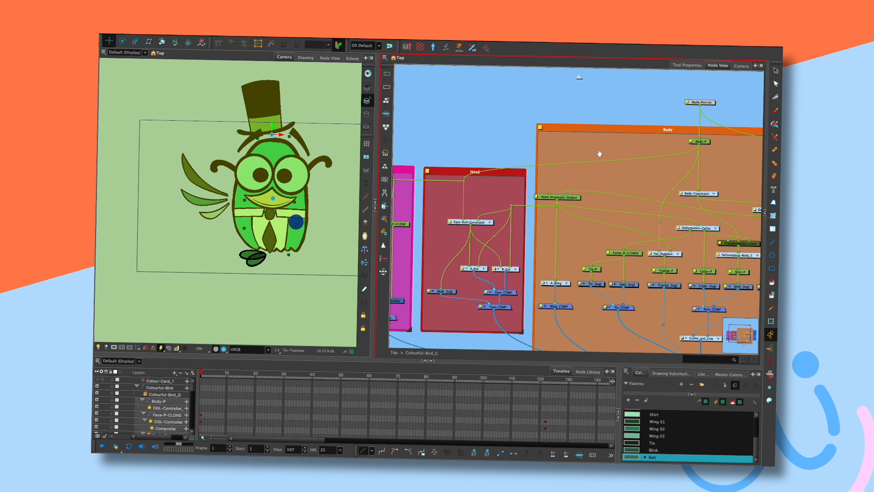
left_click_drag(497, 189, 649, 153)
left_click(503, 263)
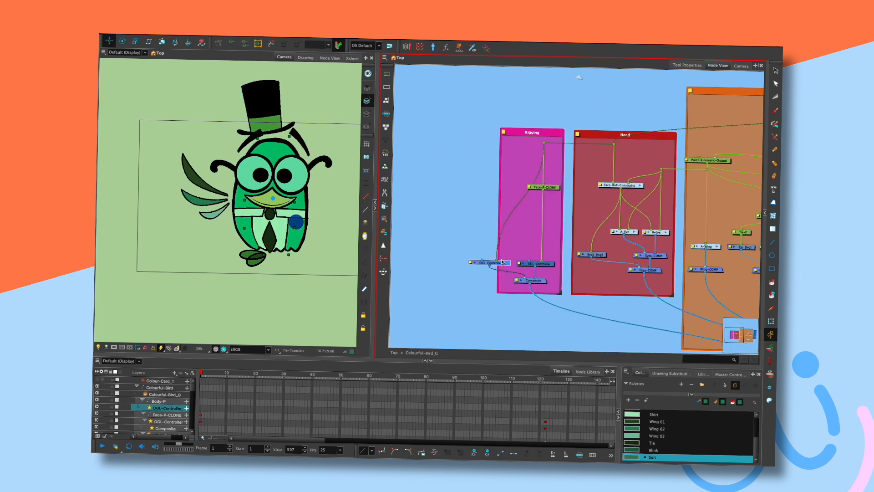
left_click(471, 262)
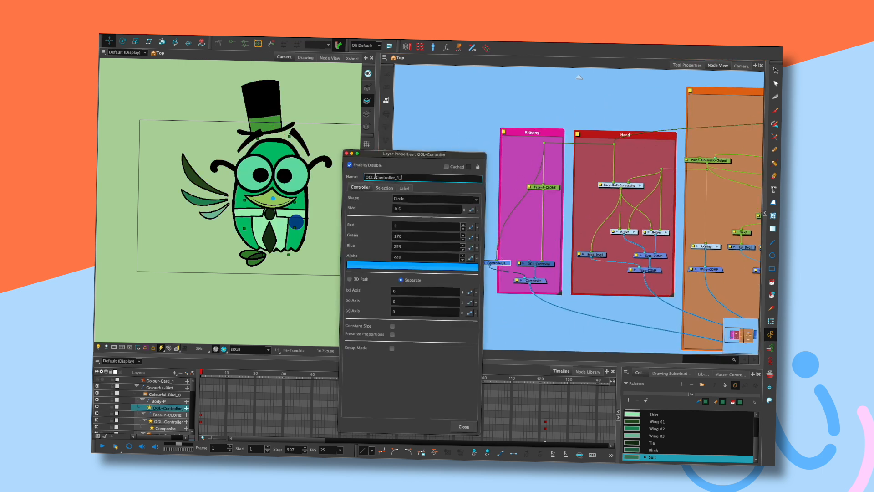
left_click(273, 198)
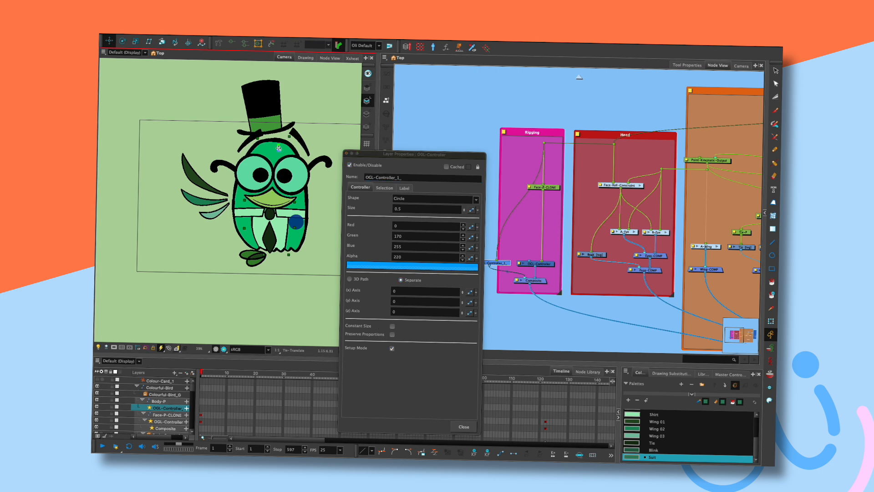
Set the new OGL controller's size to 1 and change its shape to a downward-pointing triangle
left_click(387, 200)
type("1")
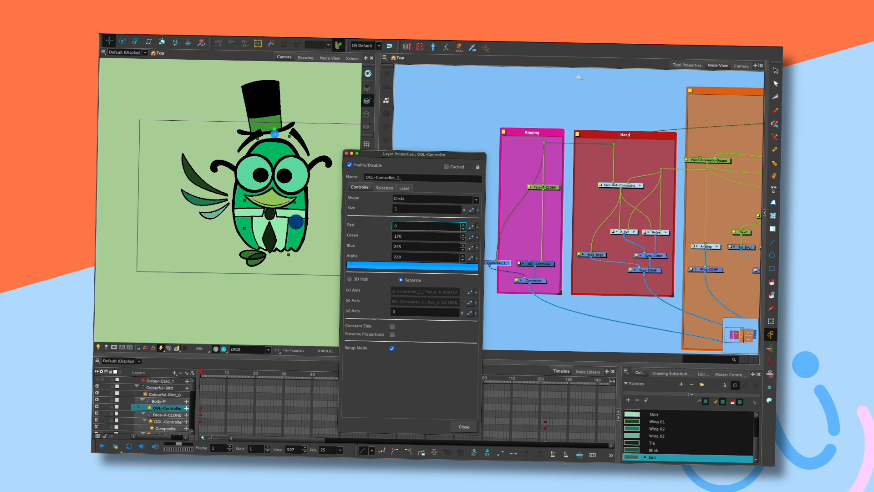
left_click(432, 199)
left_click(405, 215)
key("Escape")
key("Escape")
Select the head-rotation peg through the triangular controller and tilt the head with the Transform tool to test it
left_click(275, 133)
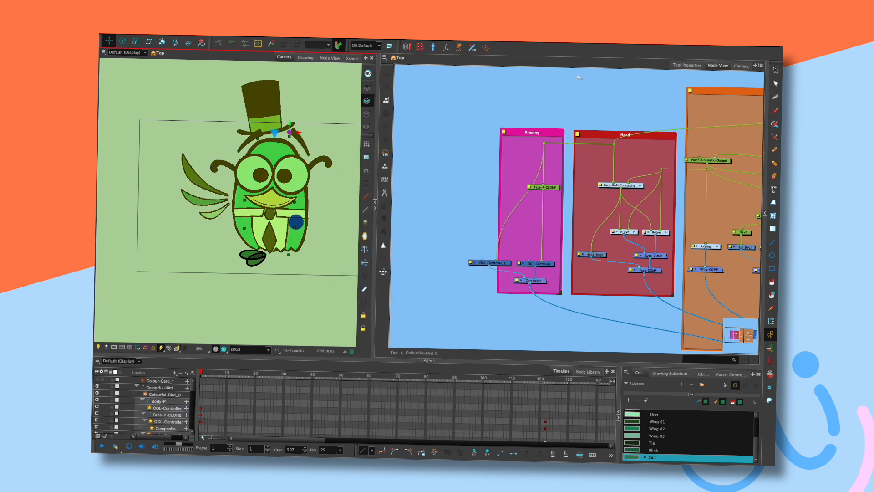
key("shift+t")
left_click_drag(275, 133, 308, 139)
mouse_move(280, 132)
left_mouse_down()
mouse_move(296, 134)
mouse_move(260, 136)
mouse_move(296, 138)
left_mouse_up()
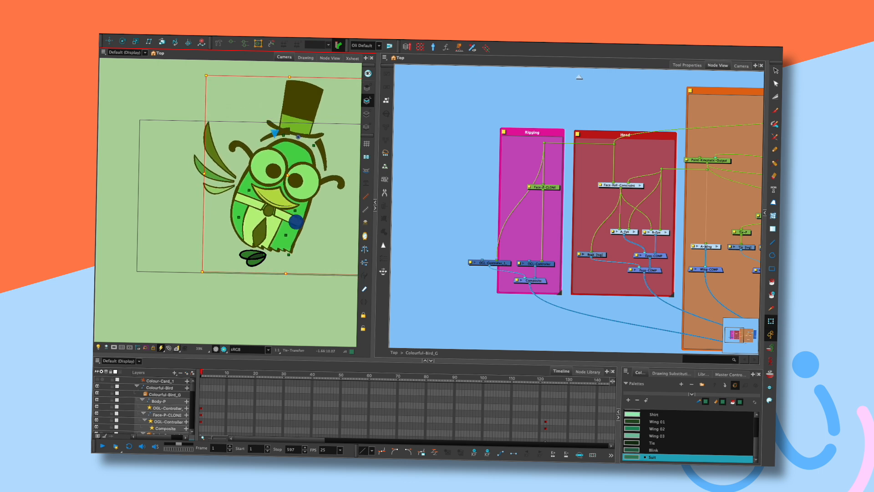
mouse_move(298, 138)
left_mouse_down()
mouse_move(258, 144)
mouse_move(287, 143)
left_mouse_up()
Link the y position of Head_Rotation-NAIL inside Move_into_Rotation to the Zero_n function
left_click_drag(682, 205, 388, 207)
left_click(646, 174)
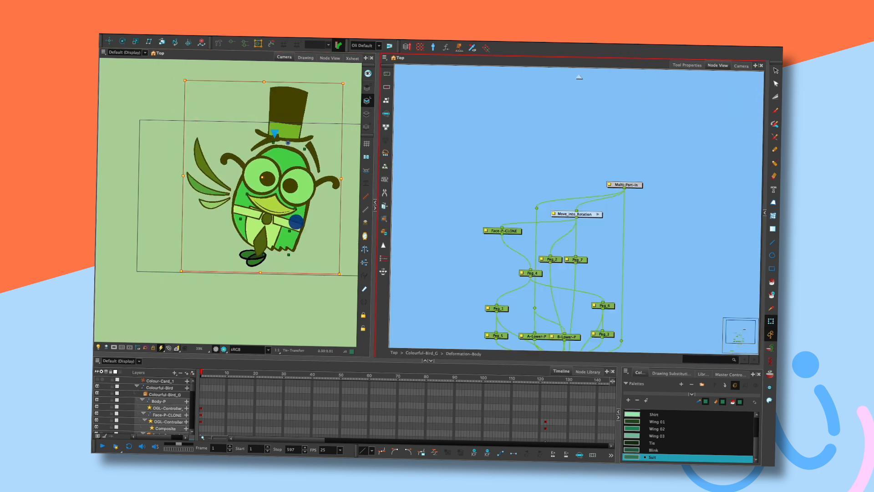
key("ctrl+Return")
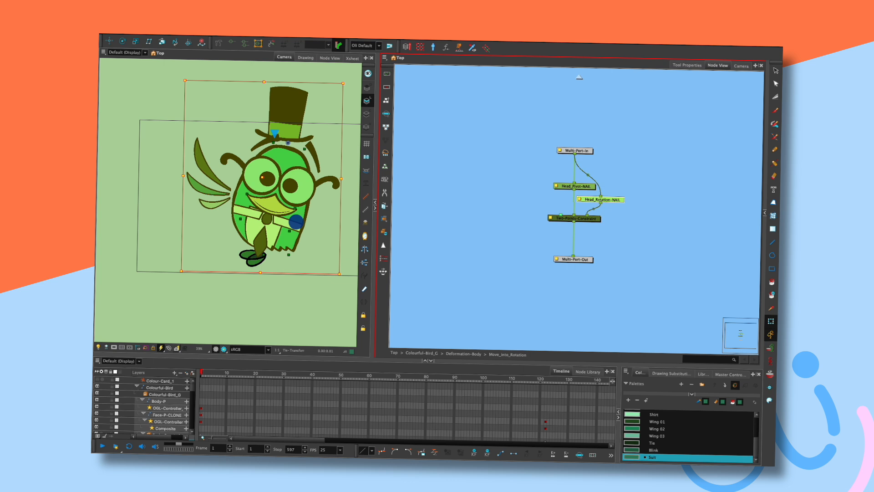
key("Return")
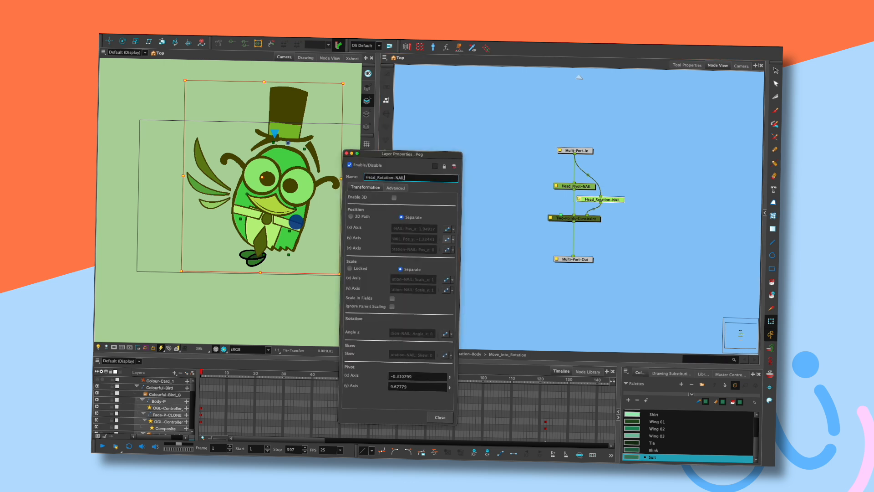
left_click(447, 239)
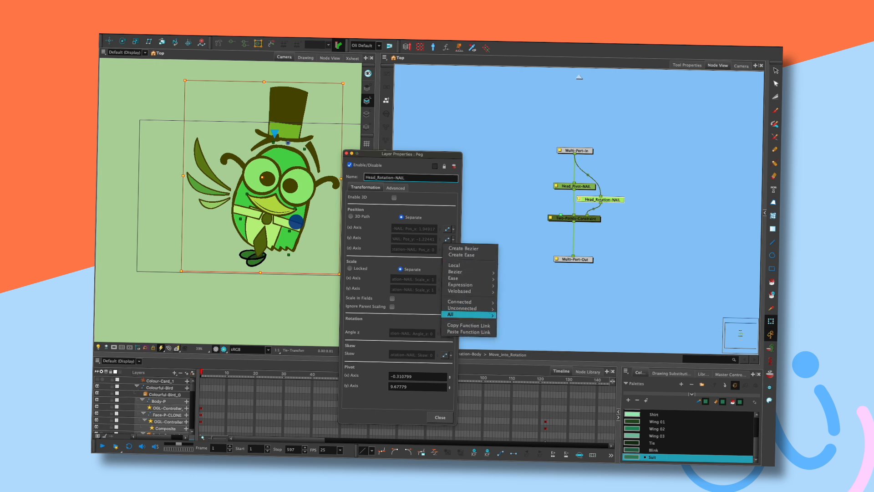
mouse_move(460, 285)
left_click(508, 407)
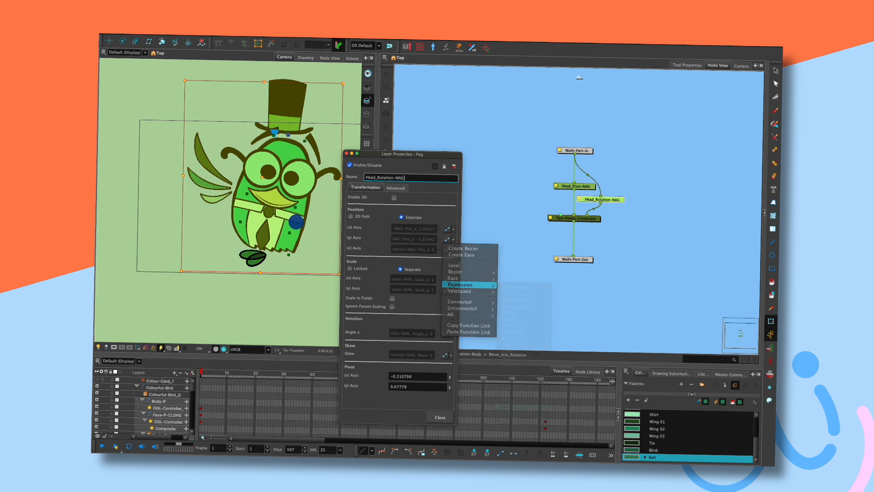
left_click(440, 417)
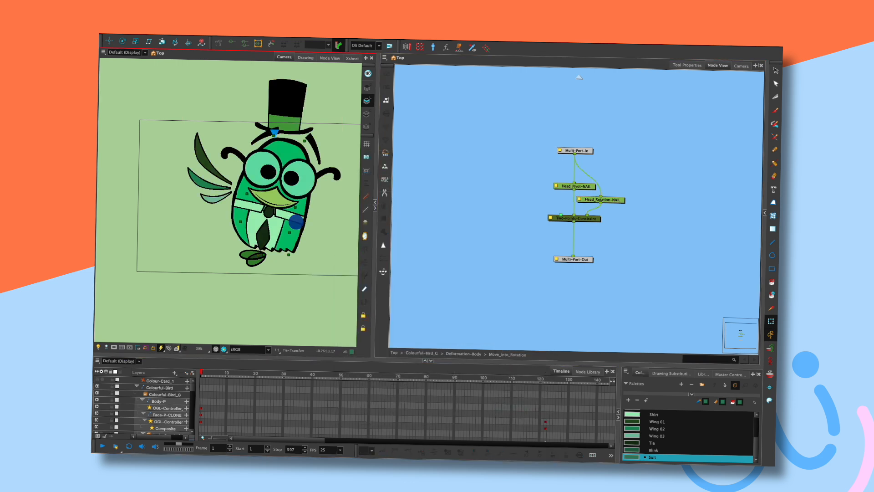
Select the head-rotation peg from the hat in the camera view and try moving it with its y position linked
left_click(298, 123)
key("b")
left_click(298, 123)
key("b")
key("b")
key("b")
mouse_move(290, 132)
left_mouse_down()
mouse_move(259, 134)
mouse_move(310, 132)
mouse_move(241, 133)
mouse_move(303, 135)
mouse_move(288, 134)
left_mouse_up()
Undo the Zero_n link on Head_Rotation-NAIL's y position and close the peg's properties
left_click(579, 198)
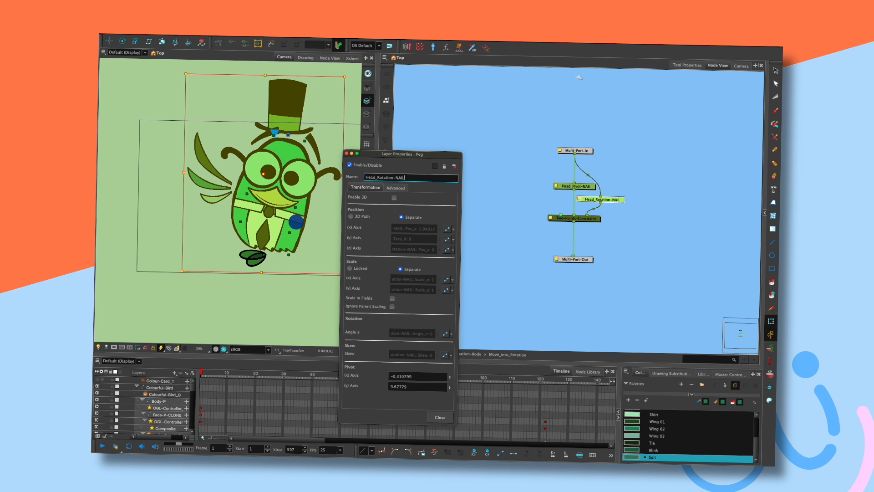
left_click(642, 214)
left_click(602, 199)
left_click(642, 214)
left_click(602, 199)
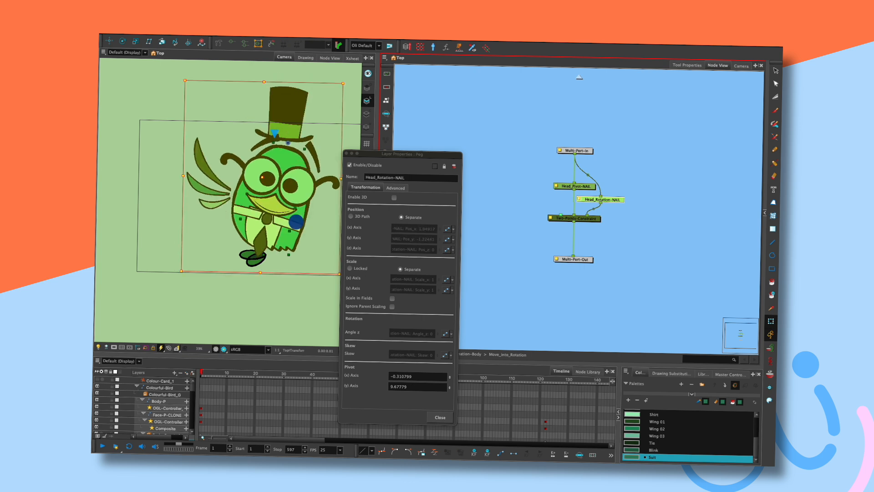
left_click(439, 418)
left_click(228, 107)
left_click_drag(262, 137, 288, 143)
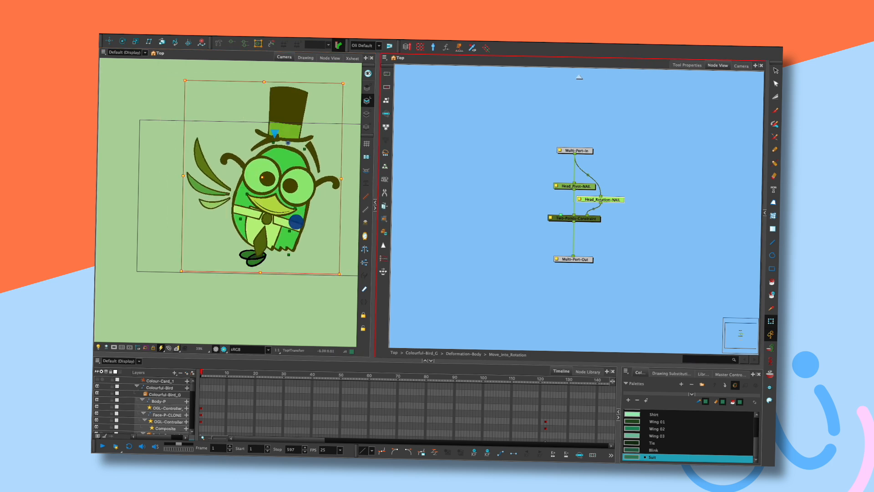
Route Head_Rotation-NAIL's output through new output ports of the Move_into_Rotation and Deformation-Body groups
left_click_drag(601, 200, 537, 165)
key("super+shift+e")
left_click_drag(536, 123, 553, 238)
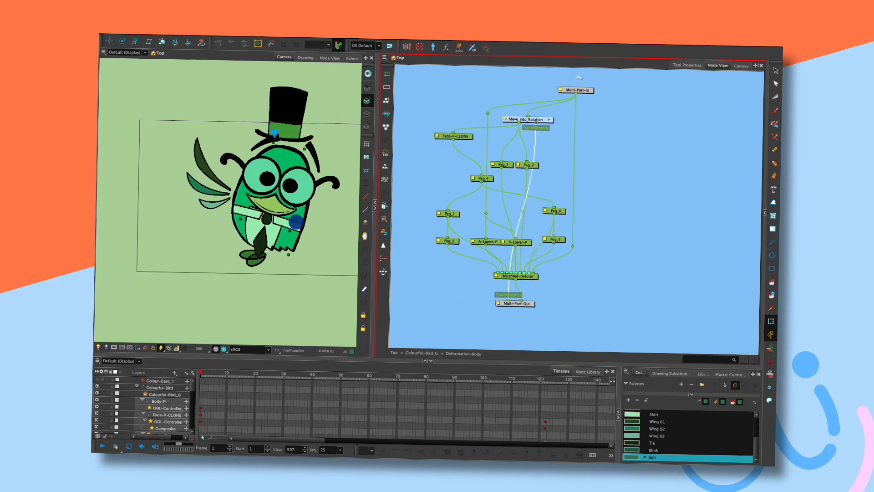
key("super+shift+e")
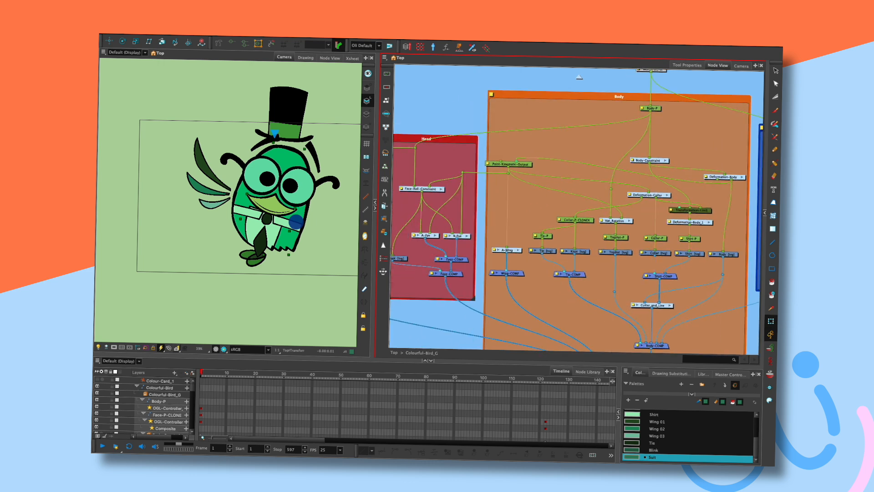
Try feeding the new OGL controller from Deformation-Body's added output port, and undo the connection
left_click_drag(377, 230, 314, 230)
mouse_move(591, 205)
left_mouse_down()
mouse_move(619, 210)
mouse_move(593, 212)
left_mouse_up()
left_click_drag(736, 179, 448, 264)
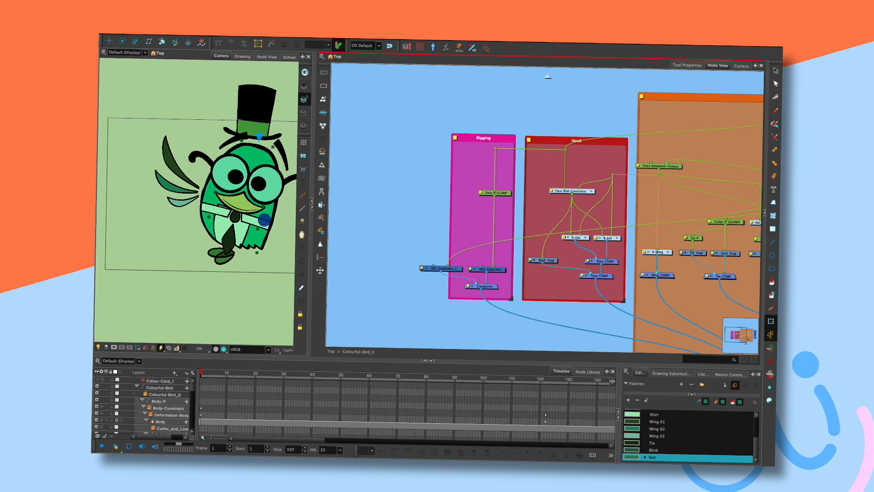
key("ctrl+z")
Clone Head_Rotation-NAIL from Move_into_Rotation into the Rigging group and insert it above the new OGL controller
left_click_drag(521, 199, 321, 192)
left_click(692, 172)
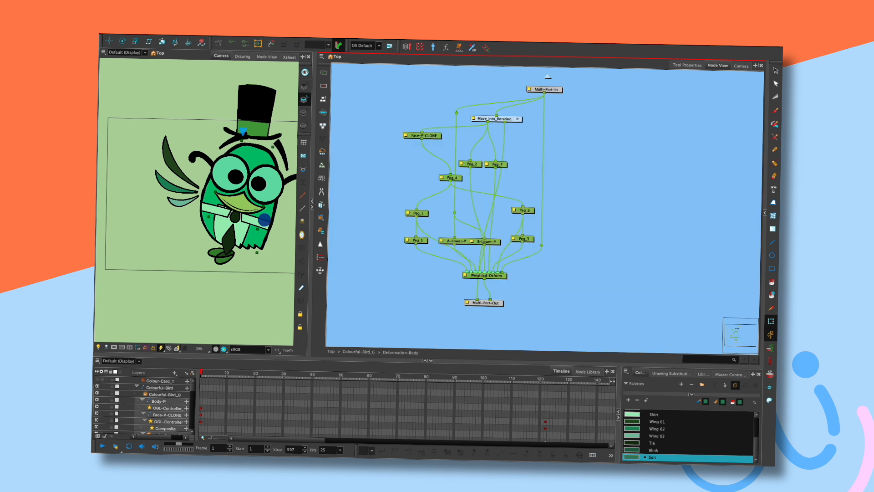
left_click(518, 119)
left_click(569, 197)
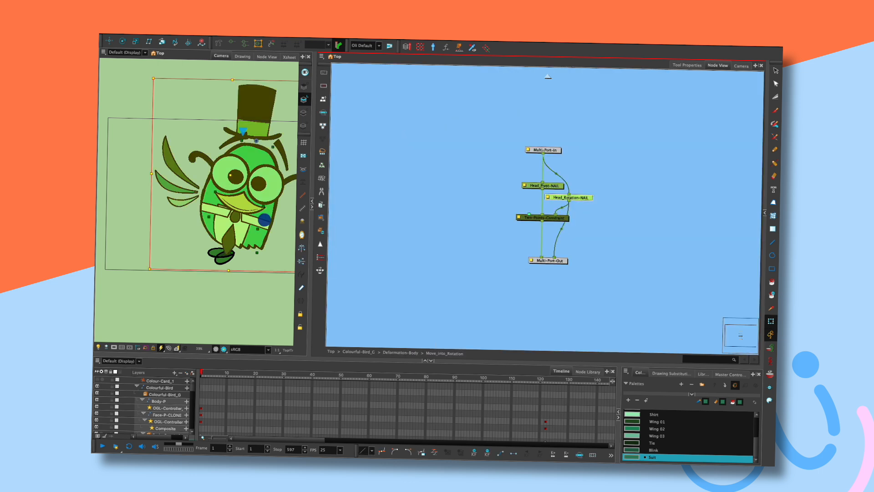
key("ctrl+shift+e")
left_click_drag(545, 210, 746, 181)
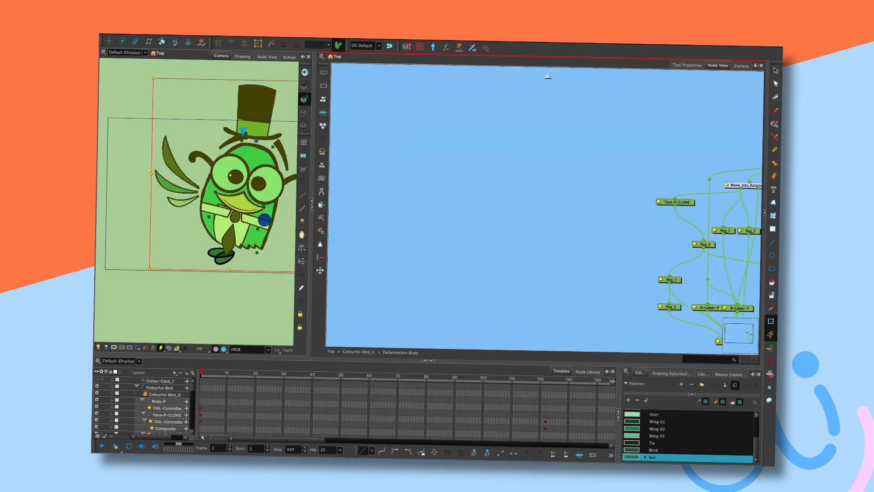
key("ctrl+shift+e")
left_click_drag(546, 210, 677, 176)
left_click_drag(455, 182, 545, 181)
left_click(359, 203)
left_click_drag(358, 203, 348, 187)
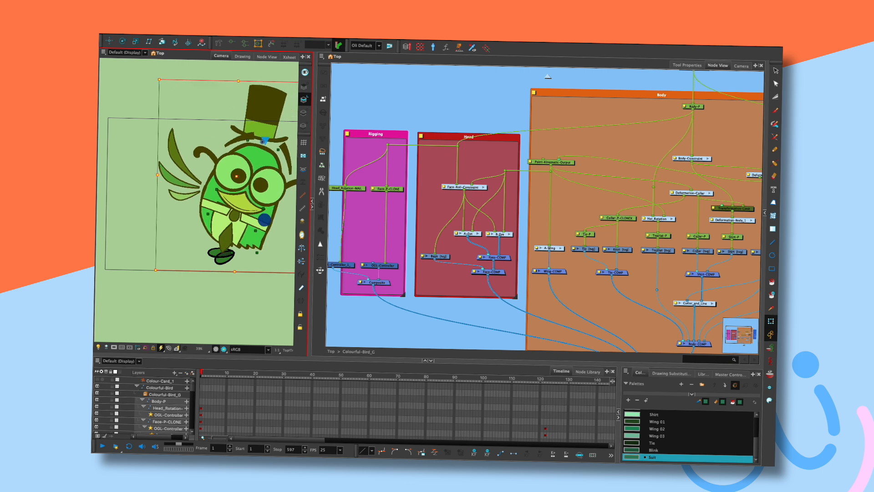
Widen the camera view and pose the bird with the head-rotation and face controllers to test the rig
left_click_drag(229, 139, 259, 139)
left_click_drag(312, 204, 435, 206)
left_click_drag(304, 197, 259, 200)
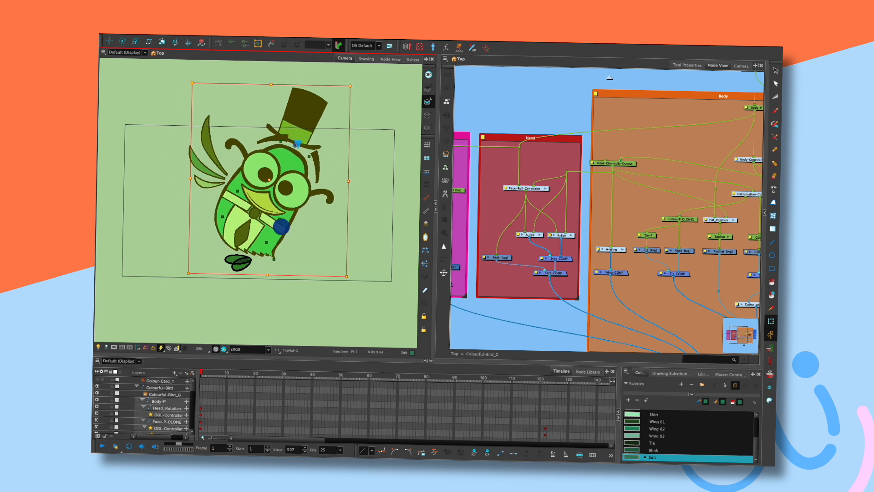
left_click_drag(252, 131, 261, 130)
left_click_drag(281, 226, 262, 219)
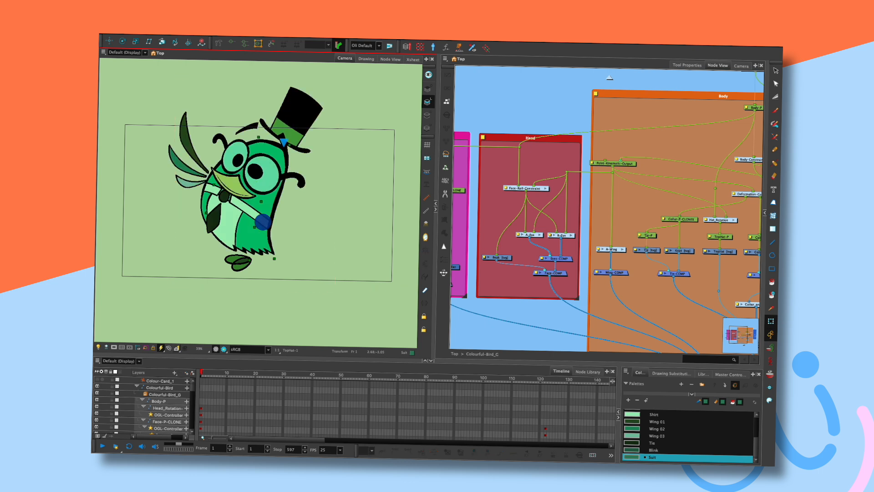
left_click_drag(263, 222, 272, 220)
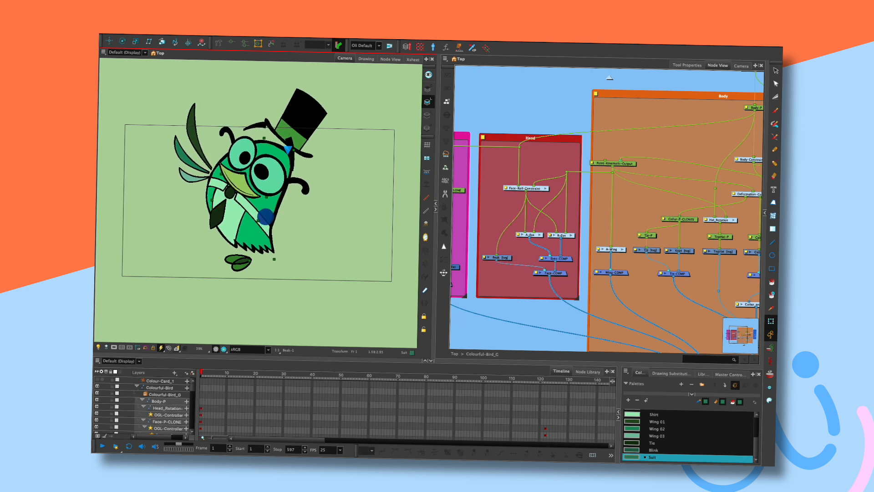
Try selecting the larger eye's pupil and nudging the whole eye in the camera view
left_click(261, 172)
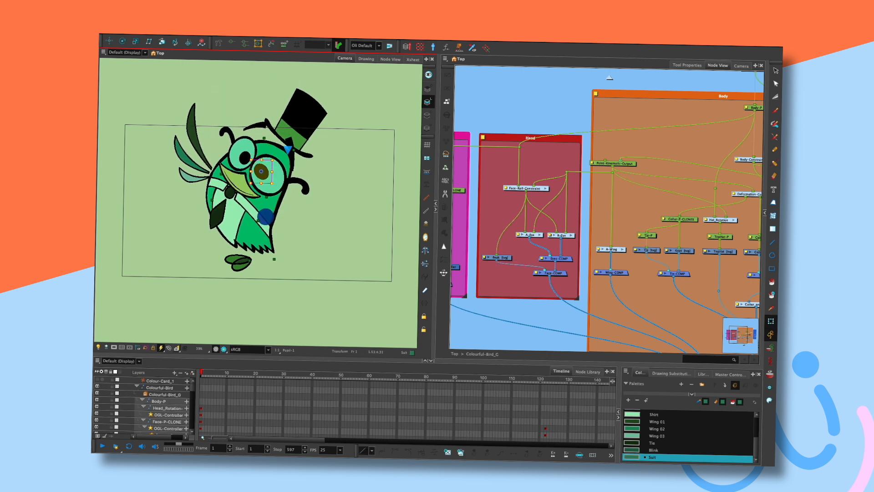
key("Escape")
left_click(275, 181)
left_click_drag(274, 181, 273, 185)
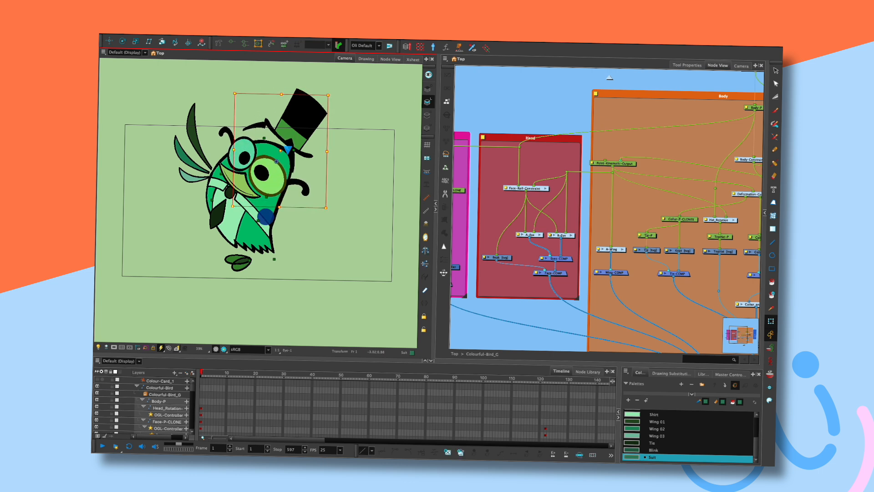
key("Escape")
Try moving the face with its blue circular controller, and undo the recent pose changes
left_click_drag(266, 217, 218, 204)
key("ctrl+z")
key("ctrl+z")
mouse_move(266, 217)
left_mouse_down()
mouse_move(223, 207)
mouse_move(291, 217)
mouse_move(265, 216)
left_mouse_up()
key("ctrl+z")
key("ctrl+z")
key("ctrl+z")
key("ctrl+z")
Bring the head upright with the triangular controller and select the face peg through the circular controller
left_click_drag(288, 148, 264, 150)
left_click(268, 217)
left_click_drag(268, 217, 268, 217)
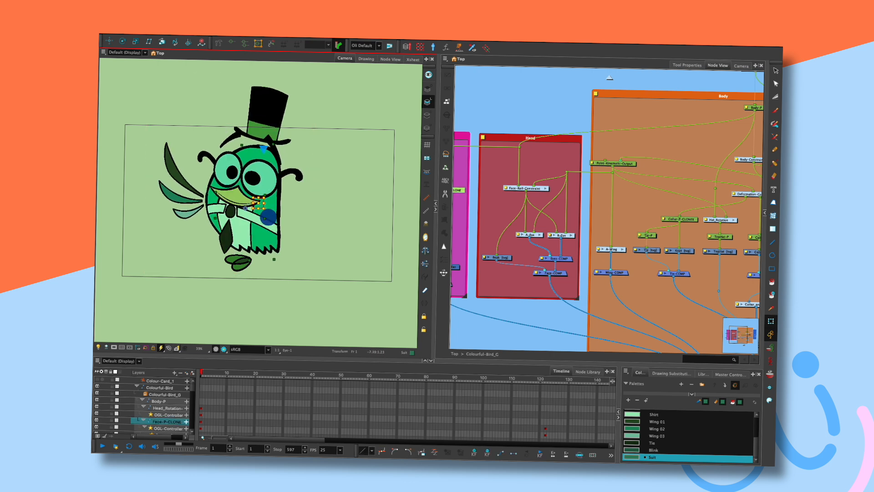
Add an Element drawing node between Face-P-CLONE and its OGL controller in the Rigging group
left_click_drag(555, 205, 658, 215)
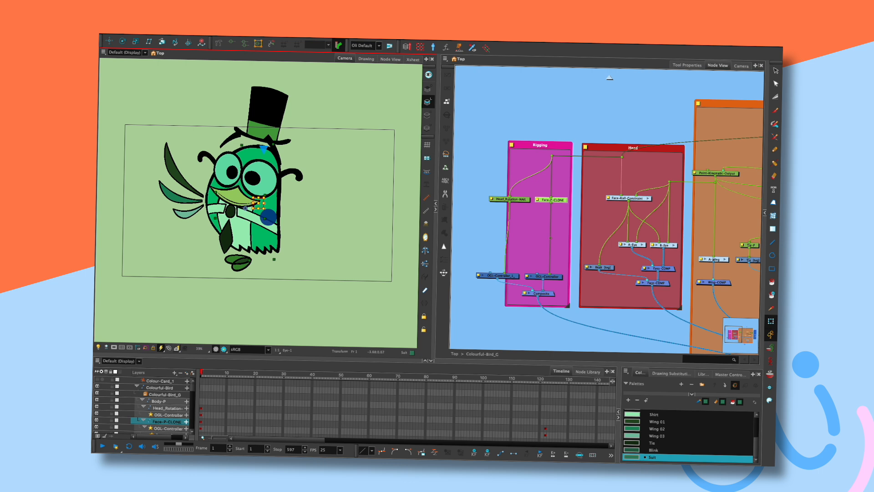
key("Tab")
type("e")
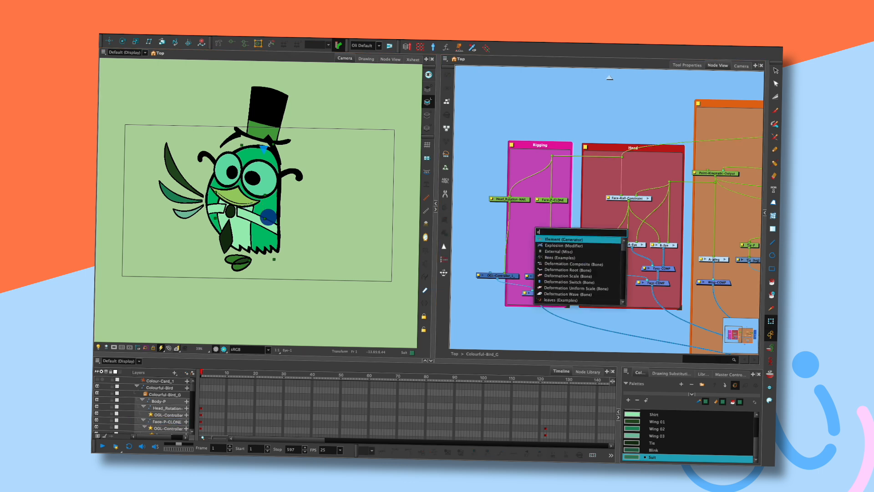
key("Return")
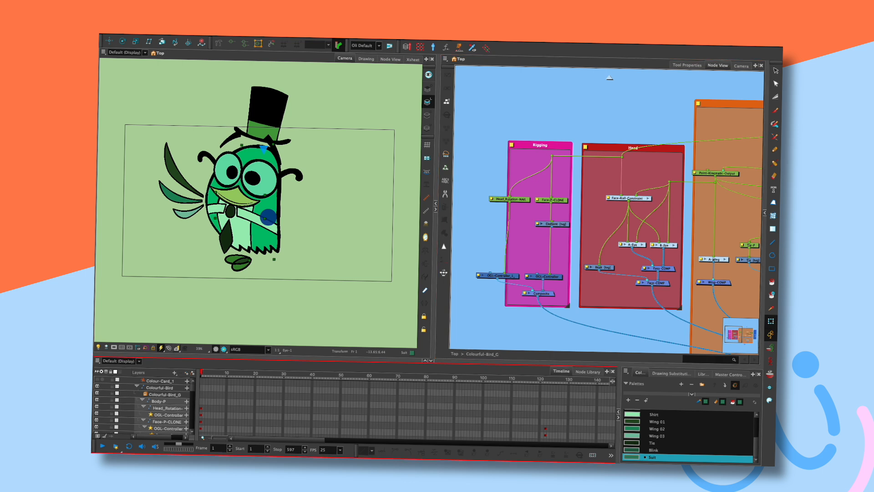
left_click(587, 372)
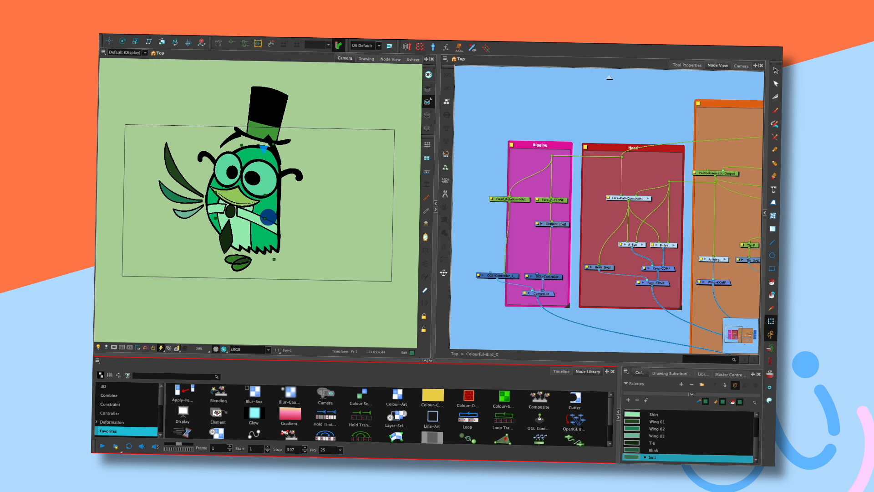
left_click_drag(218, 413, 487, 302)
key("Delete")
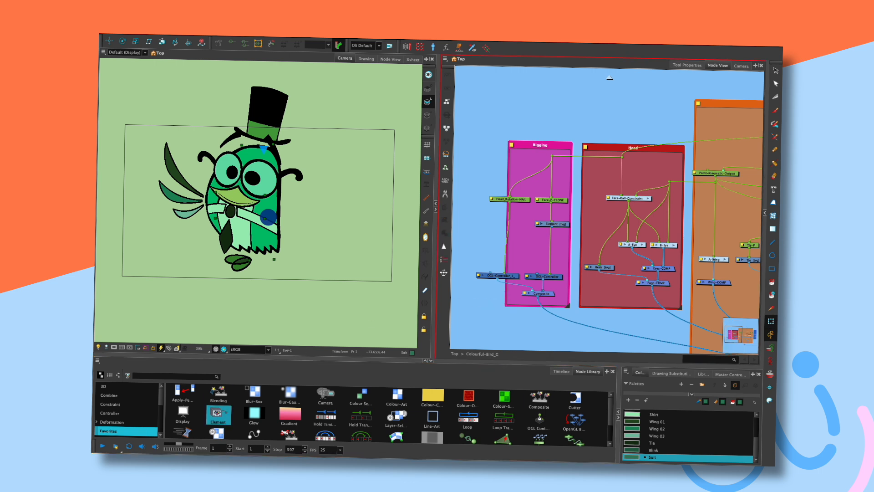
key("Return")
key("Escape")
Draw a small square beside the hat on the first frame of the Element drawing layer using the Rectangle tool
left_click_drag(552, 224, 551, 227)
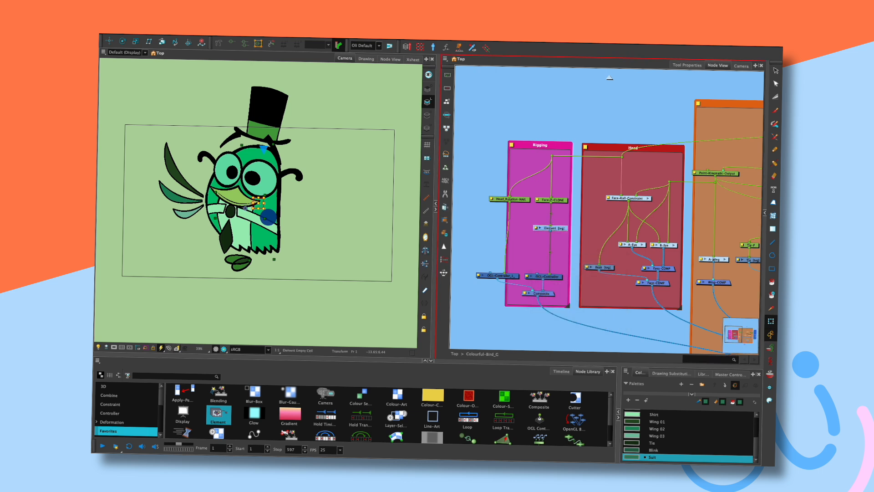
left_click(561, 371)
left_click_drag(550, 228, 550, 230)
left_click(771, 269)
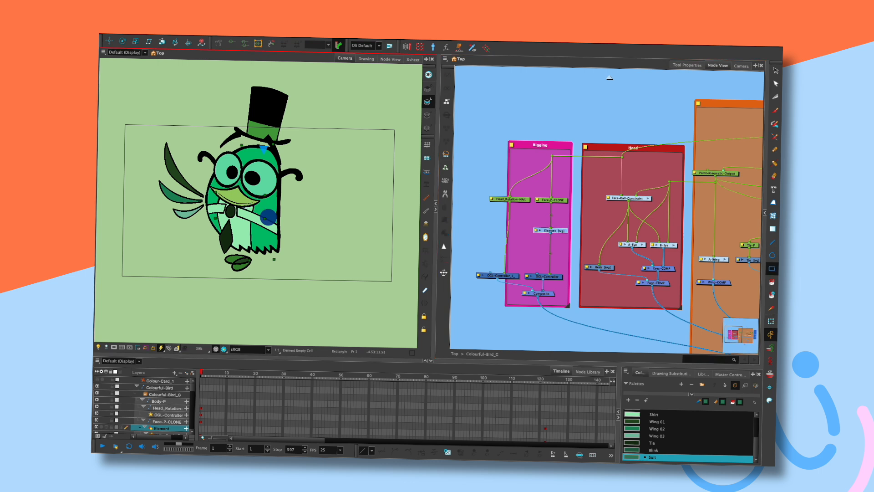
left_click_drag(210, 106, 224, 121)
left_click(770, 321)
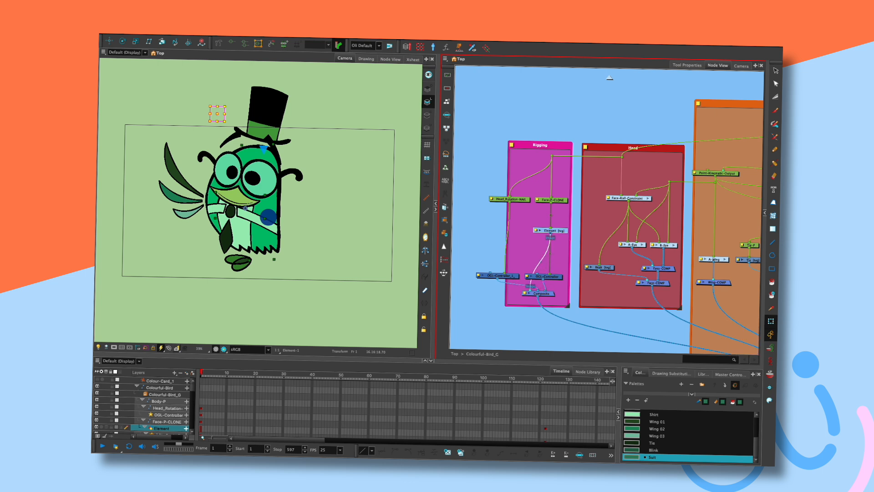
Connect the Element drawing to the composite in the Rigging group and select the square in the camera view
left_click_drag(550, 234, 531, 290)
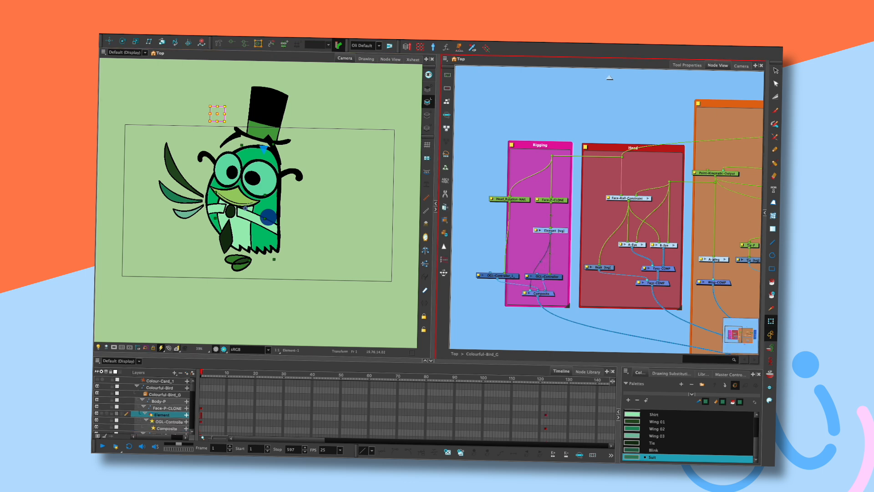
left_click(484, 236)
left_click(225, 120)
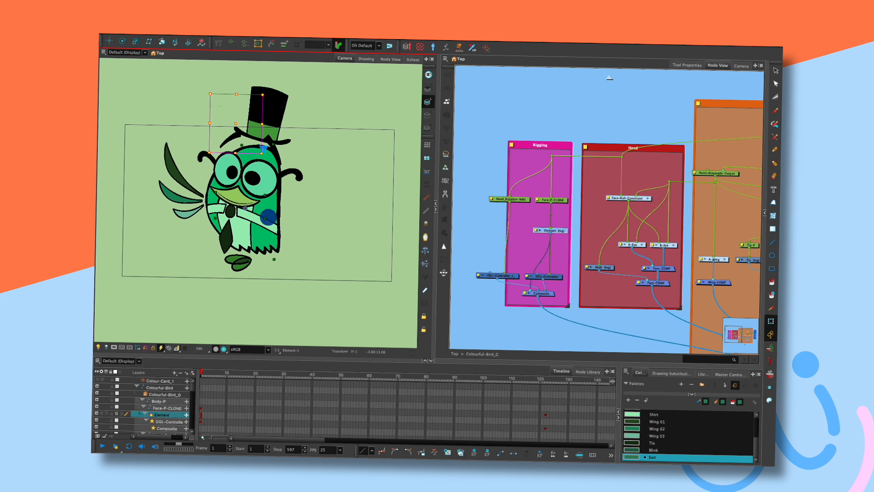
Thicken the square's pencil outline to 45.6 in the drawing view and return to the camera view
left_click(366, 58)
scroll(255, 66, "down", 1)
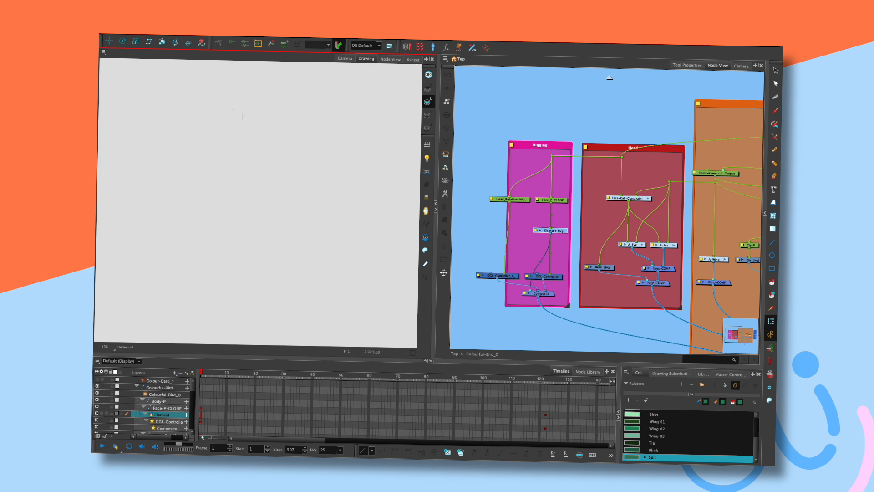
key("alt+s")
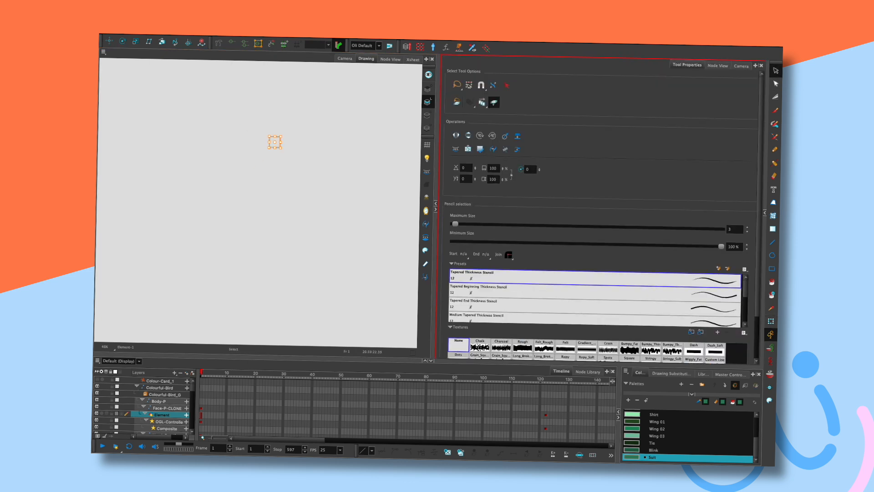
left_click_drag(464, 223, 484, 224)
left_click(345, 58)
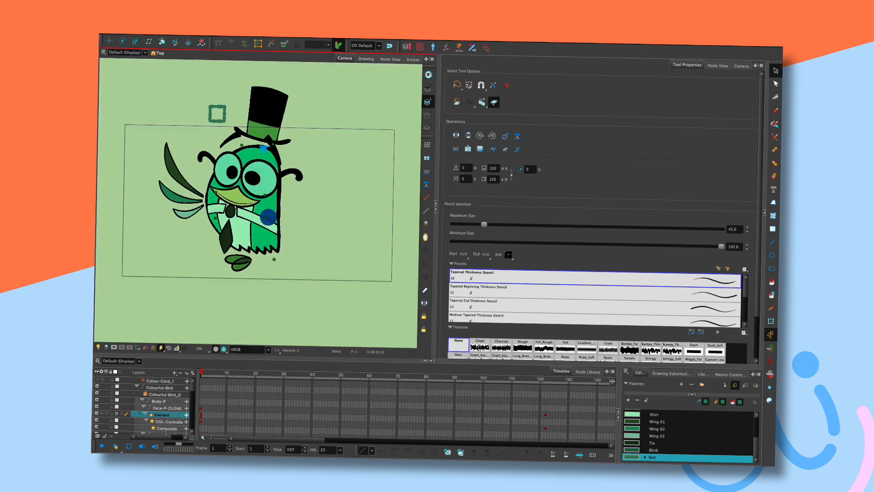
Fill the inside of the square with the Suit colour
key("alt+i")
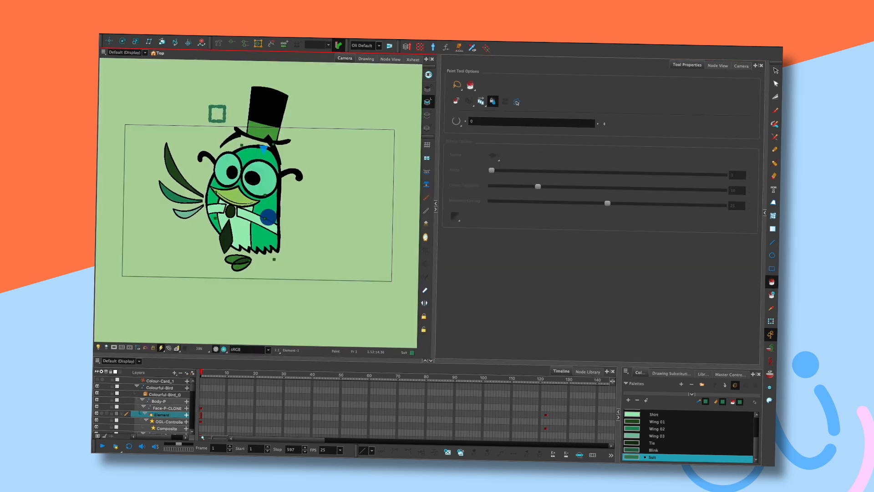
left_click(217, 113)
key("alt+s")
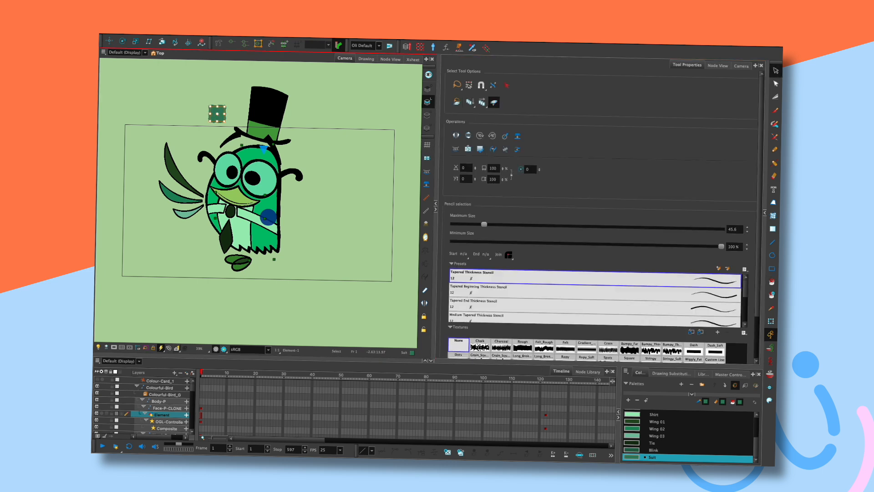
key("Escape")
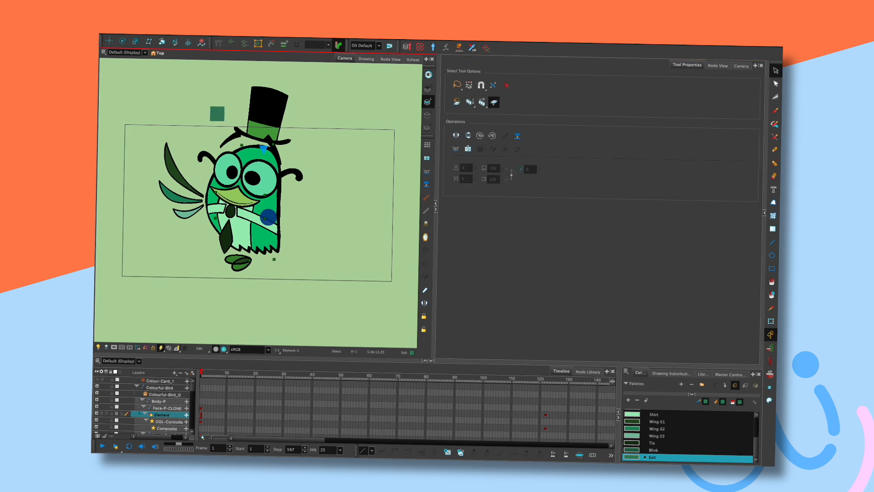
Disconnect the Element drawing from the Rigging group's composite and reselect the Element layer in the timeline
left_click(770, 321)
left_click(718, 65)
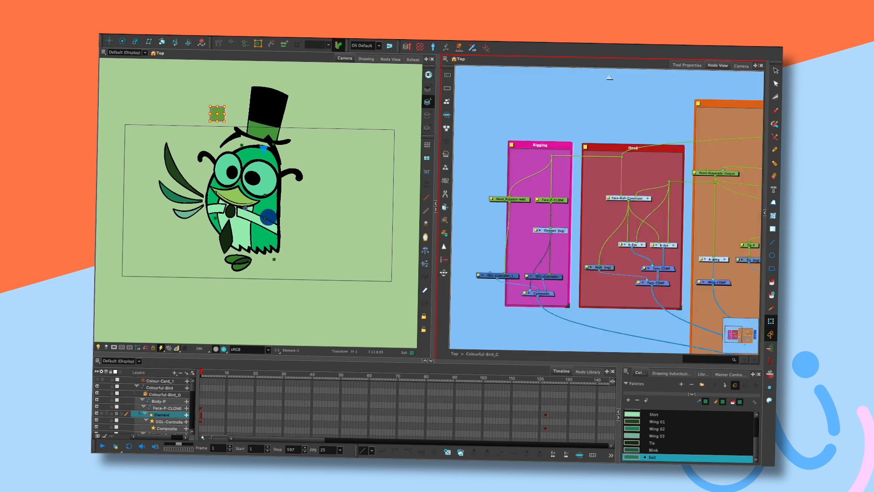
left_click_drag(530, 287, 523, 258)
left_click(487, 246)
left_click(283, 210)
left_click(162, 428)
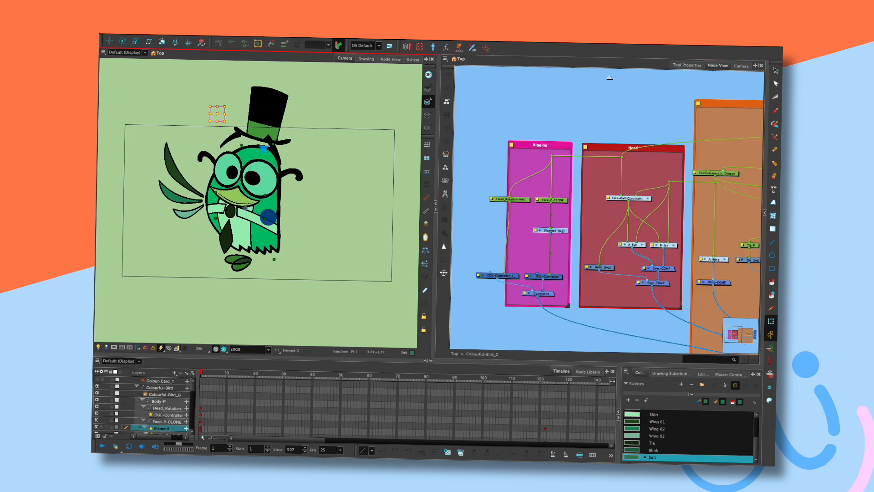
Try shifting the face with the blue circular controller and select the head through the triangular controller
left_click_drag(268, 217, 288, 222)
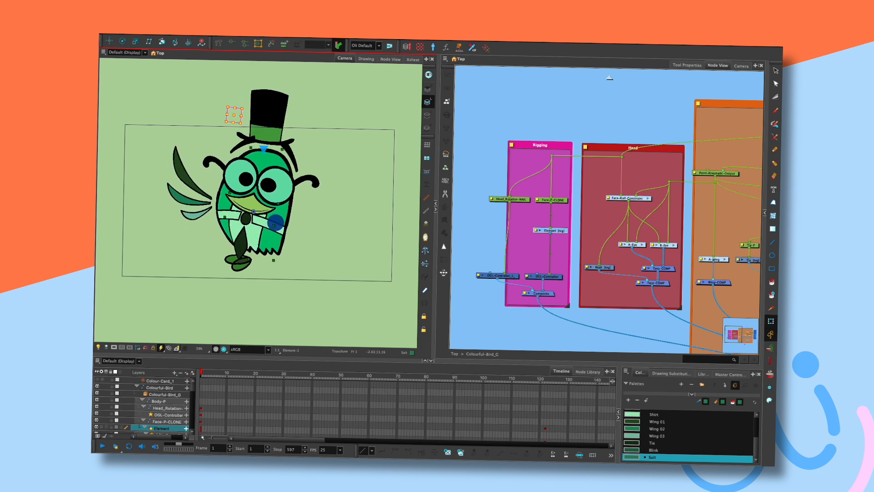
left_click_drag(275, 221, 265, 218)
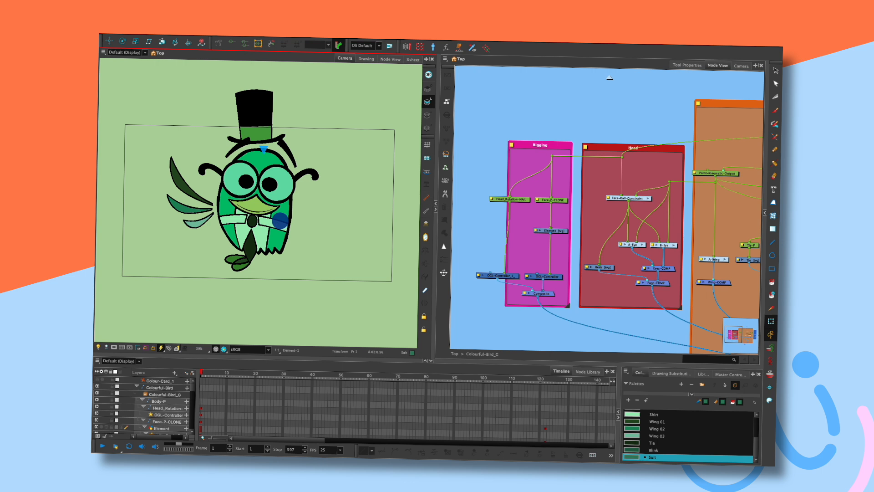
left_click_drag(280, 220, 293, 218)
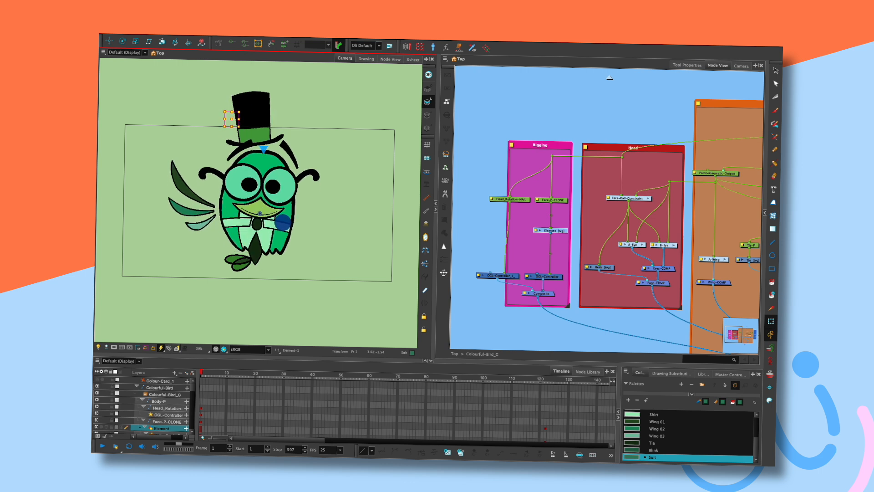
mouse_move(264, 149)
left_mouse_down()
mouse_move(276, 151)
mouse_move(264, 151)
left_mouse_up()
key("Escape")
left_click(264, 148)
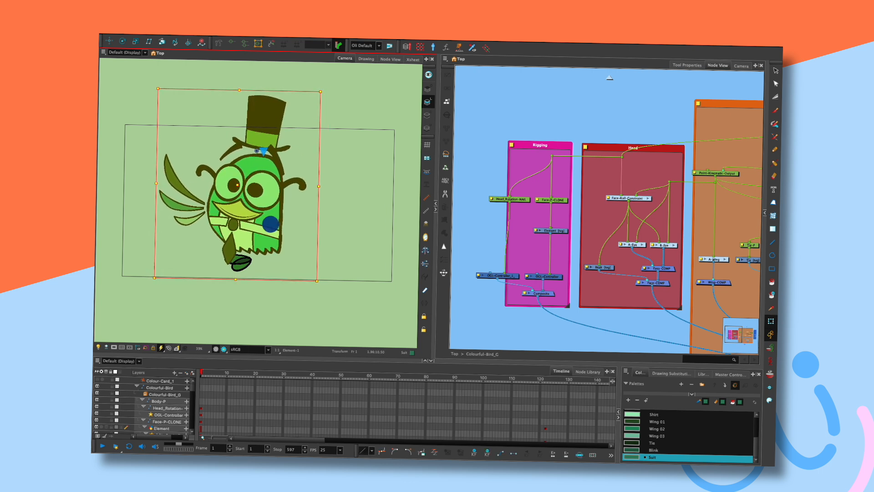
Test tilting the head with the triangular controller while moving the face with the circular controller
left_click_drag(512, 199, 502, 201)
left_click(506, 200)
left_click(478, 218)
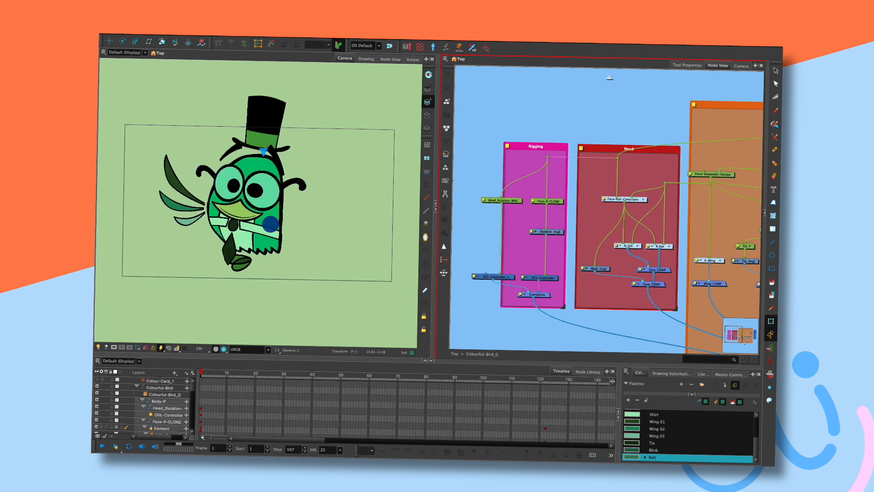
left_click(264, 151)
mouse_move(263, 151)
left_mouse_down()
mouse_move(275, 152)
mouse_move(253, 151)
mouse_move(275, 152)
left_mouse_up()
mouse_move(271, 224)
left_mouse_down()
mouse_move(274, 212)
mouse_move(268, 219)
left_mouse_up()
left_click_drag(276, 152, 288, 158)
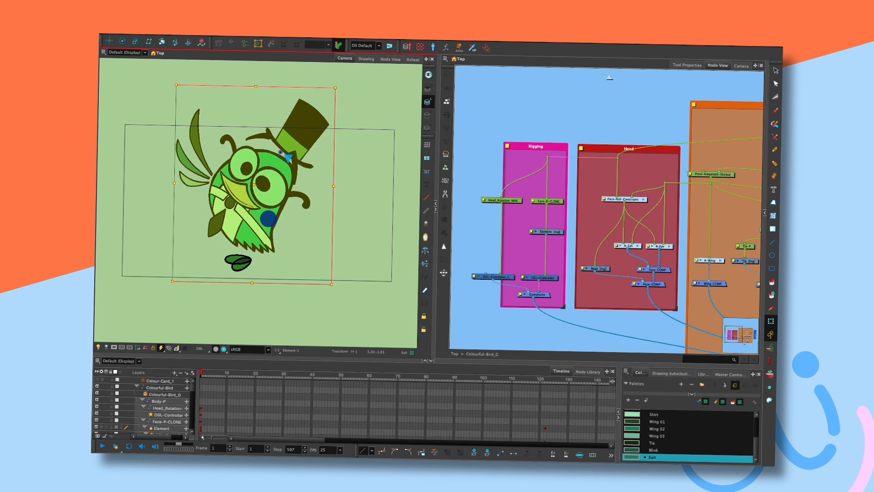
left_click_drag(268, 218, 282, 221)
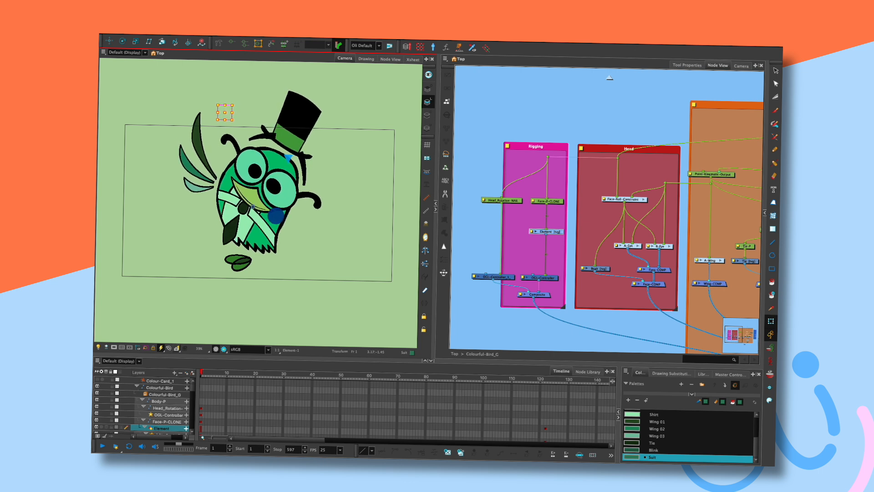
Connect the head-rotation peg to the Face-P-CLONE peg and tilt the head slightly to test the link
mouse_move(500, 201)
left_mouse_down()
mouse_move(511, 211)
mouse_move(546, 199)
left_mouse_up()
left_click(346, 207)
left_click_drag(288, 156, 292, 158)
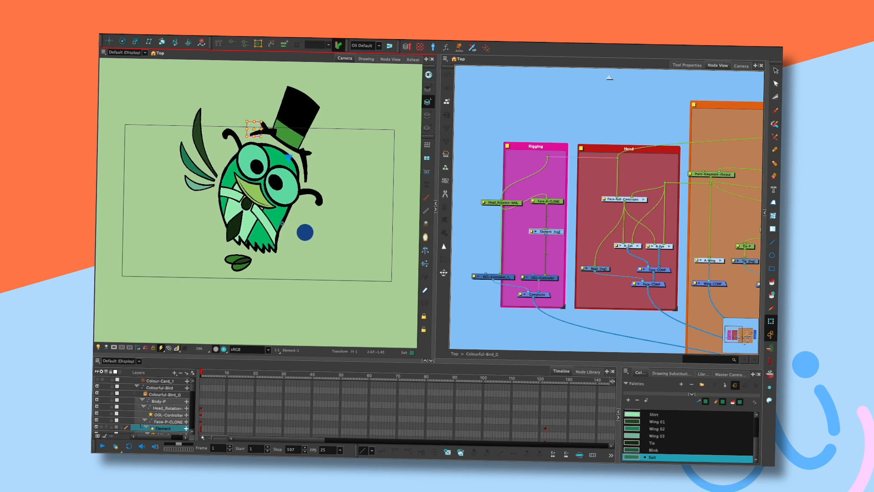
Bring the head upright and tilt it to the opposite side with the triangular controller, shifting the face with the circular one
left_click(262, 136)
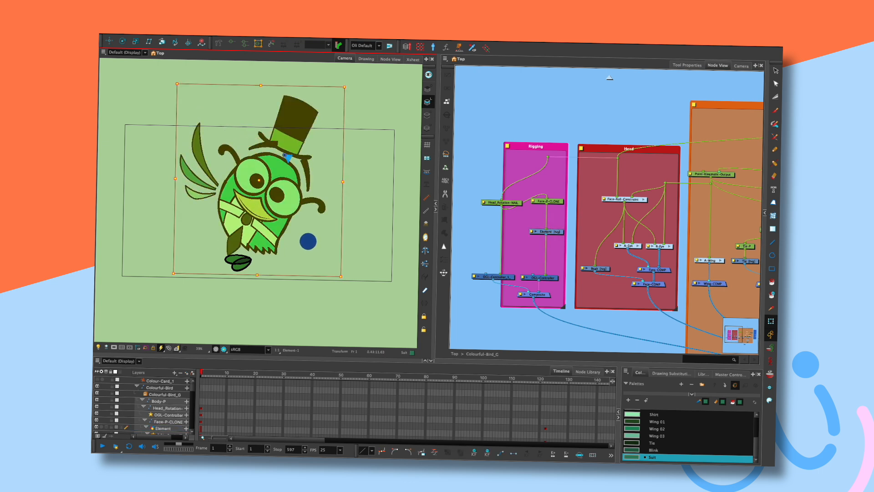
left_click(237, 109)
left_click(291, 123)
left_click_drag(287, 158, 260, 137)
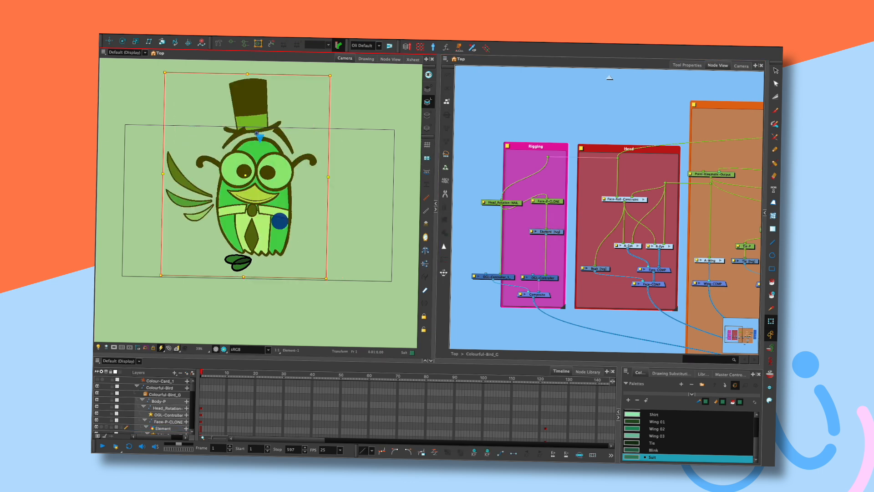
left_click_drag(279, 220, 292, 223)
left_click(319, 184)
left_click_drag(262, 136, 238, 142)
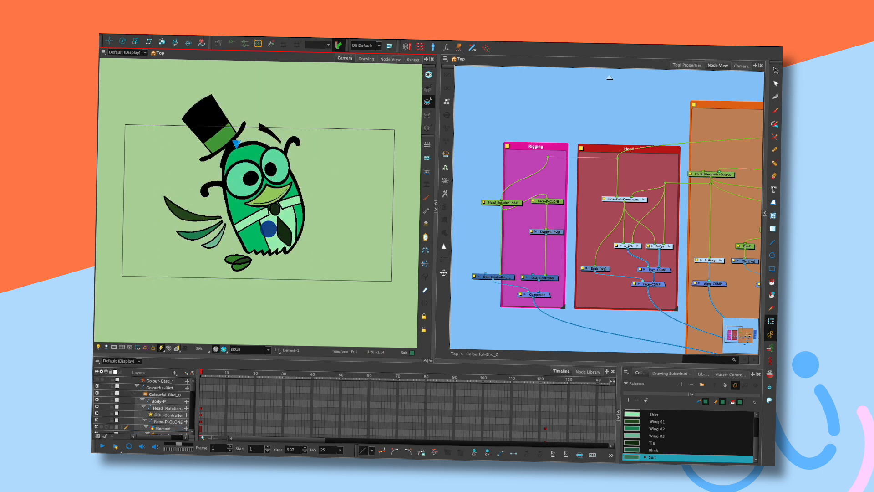
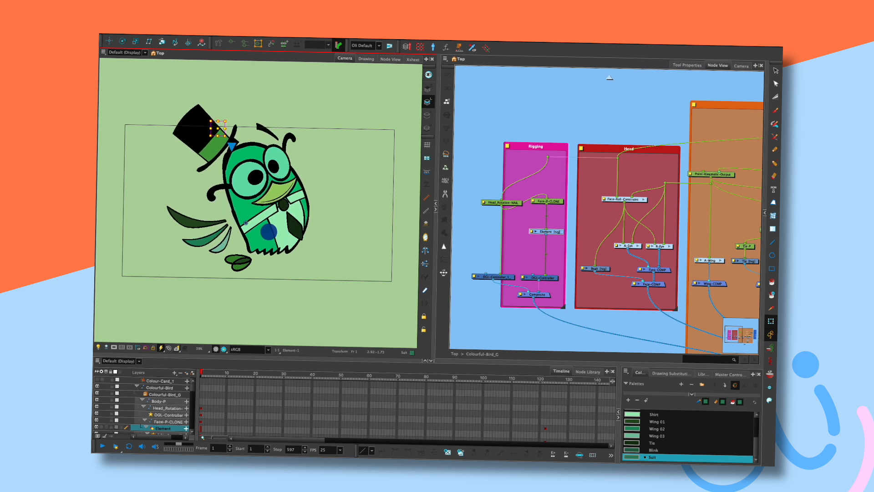
Try selecting the beak together with both eyes directly in the camera view
left_click(279, 200)
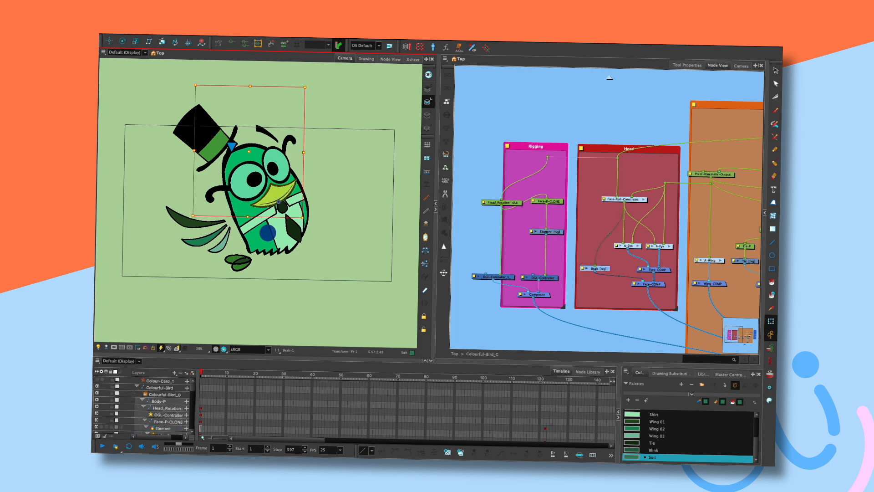
left_click(276, 166, "shift")
left_click(246, 193, "shift")
mouse_move(246, 194)
left_mouse_down()
mouse_move(241, 184)
mouse_move(245, 196)
left_mouse_up()
left_click(317, 183)
left_click_drag(637, 218, 591, 222)
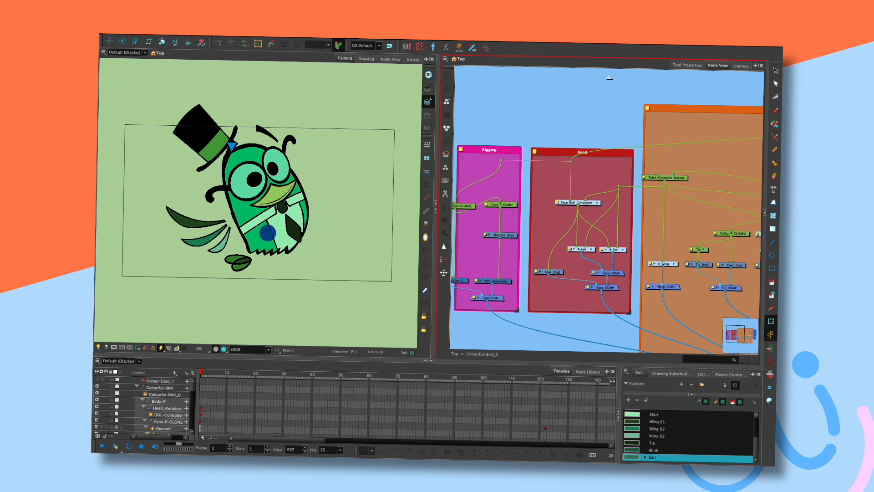
Try selecting the face and head pegs through their controllers, and undo the latest pose changes
left_click(231, 146)
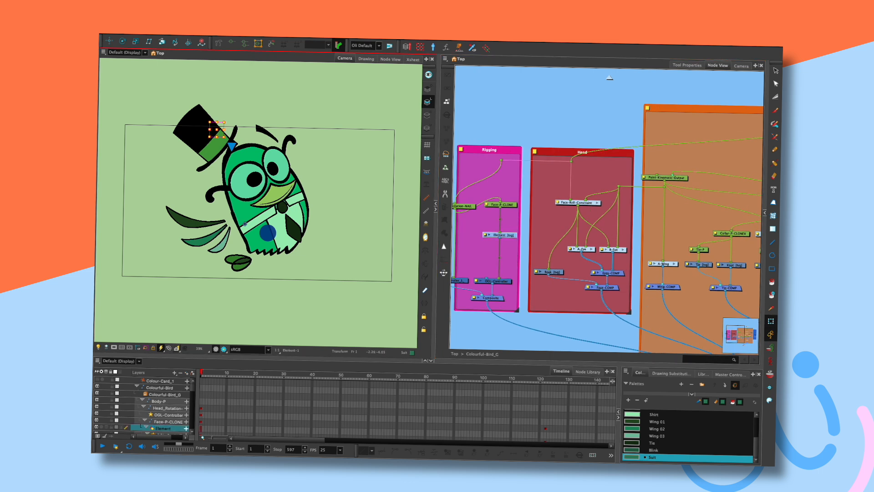
left_click(313, 125)
left_click(231, 146)
left_click(234, 144)
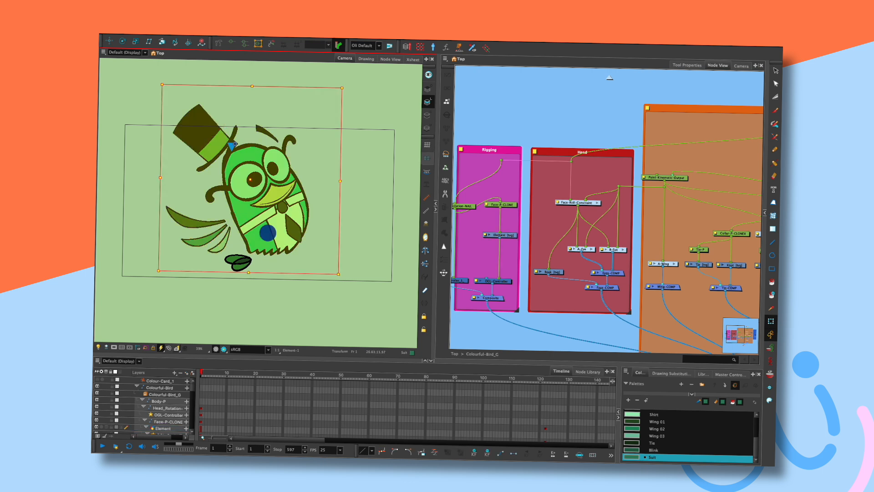
key("super+z")
key("super+z")
key("super+z")
Rename the Element drawing node in the Rigging group to Box_Mover
left_click_drag(501, 111, 602, 99)
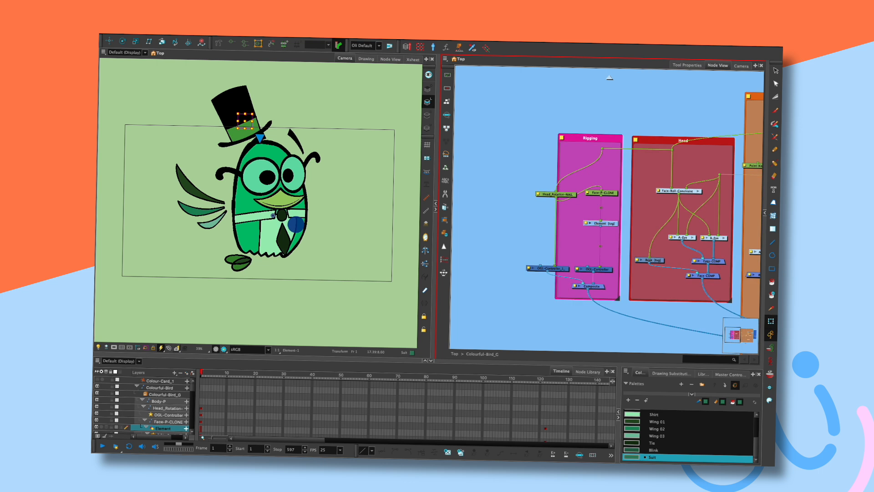
left_click_drag(575, 210, 613, 234)
left_click_drag(580, 182, 614, 234)
left_click(577, 212)
left_click(585, 223)
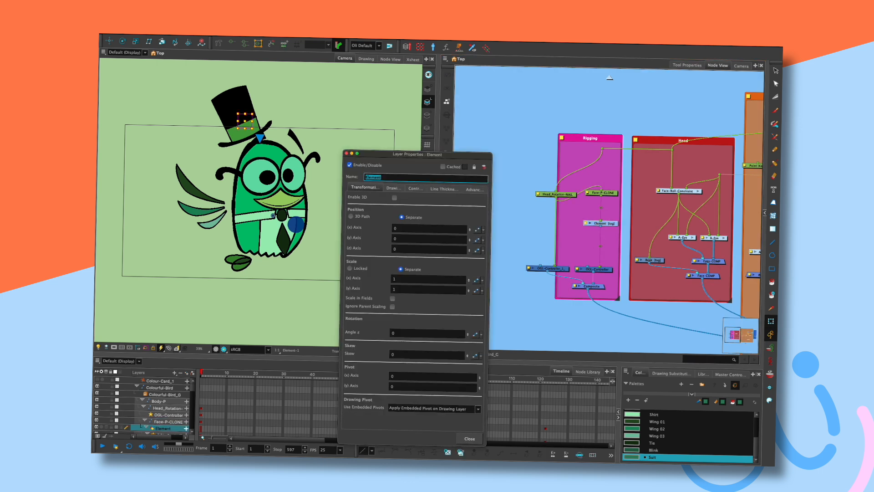
type("Box_Mover")
left_click(469, 438)
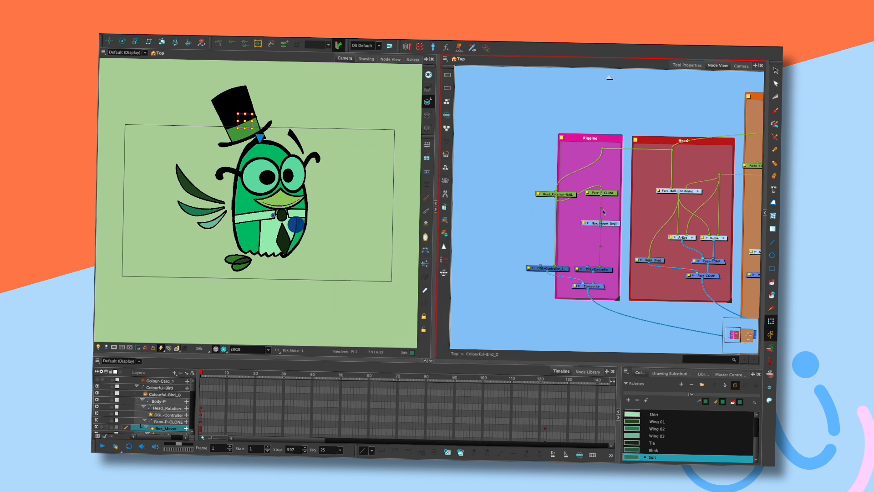
left_click(609, 234)
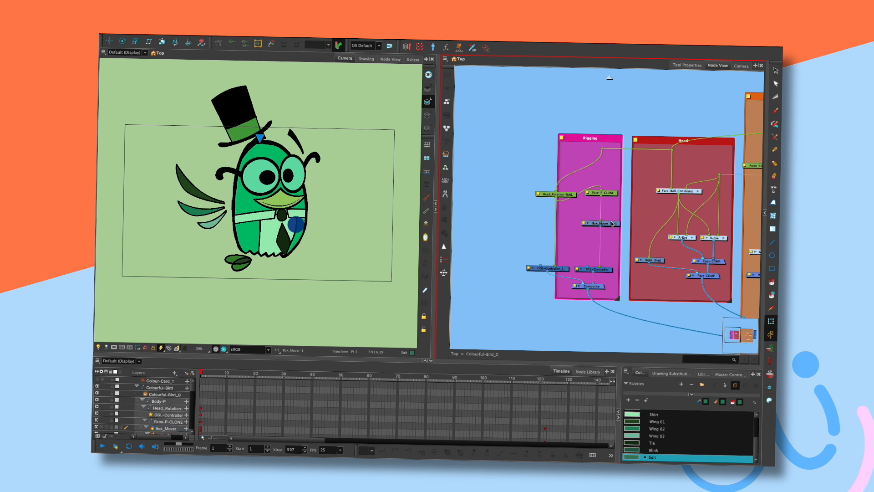
Set the face OGL-Controller's selection override to the Face-P-CLONE peg and close its properties
left_click(601, 223)
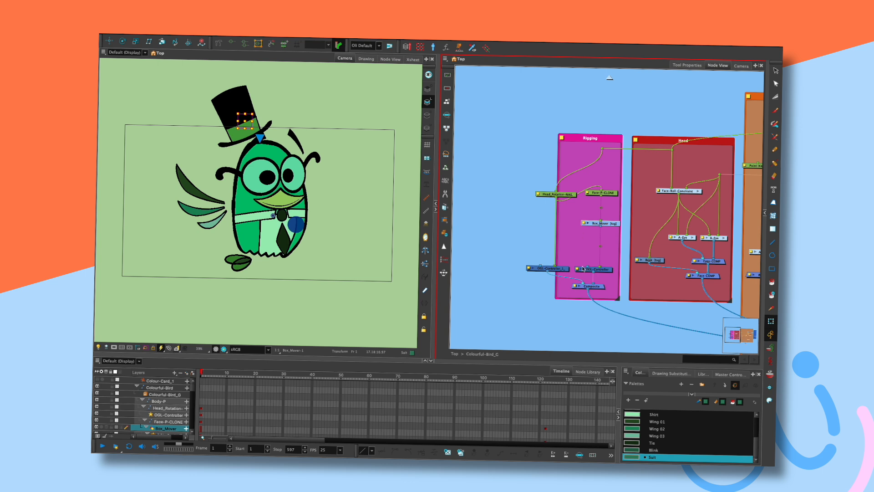
left_click(603, 194)
double_click(597, 269)
left_click(404, 188)
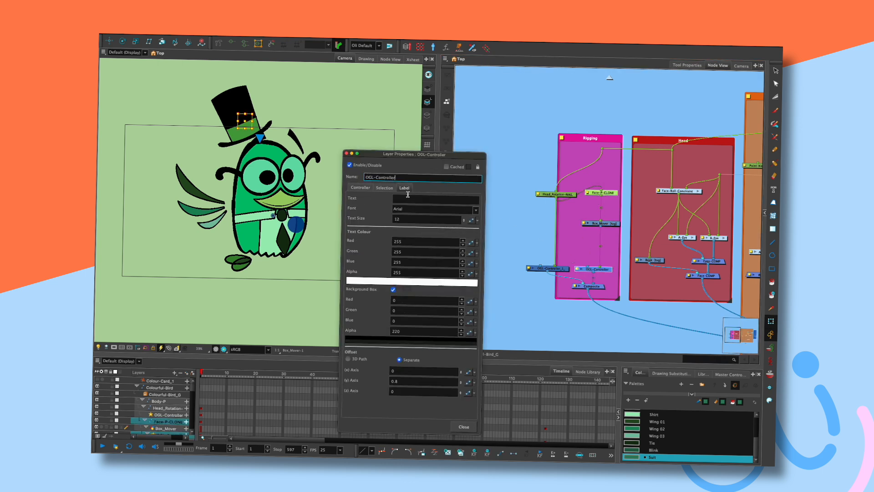
left_click(385, 187)
left_click(369, 210)
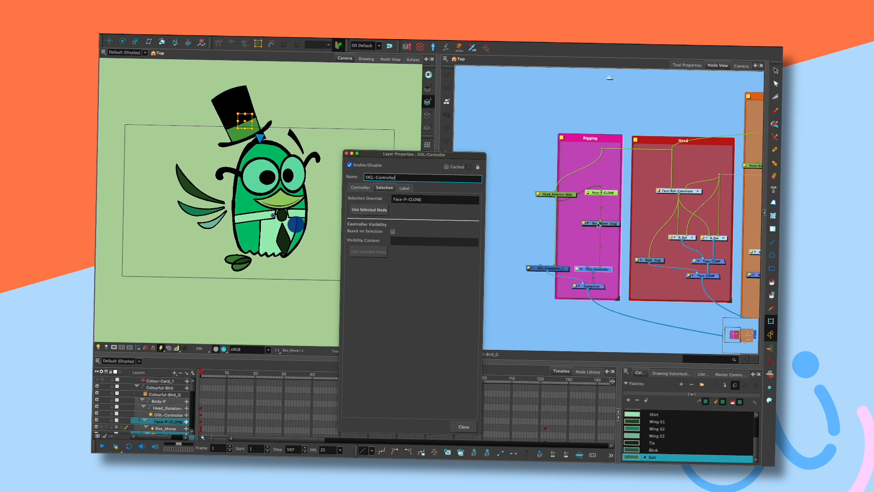
left_click(346, 154)
Select the face through the circular controller and return the character to its front-facing pose
left_click(299, 225)
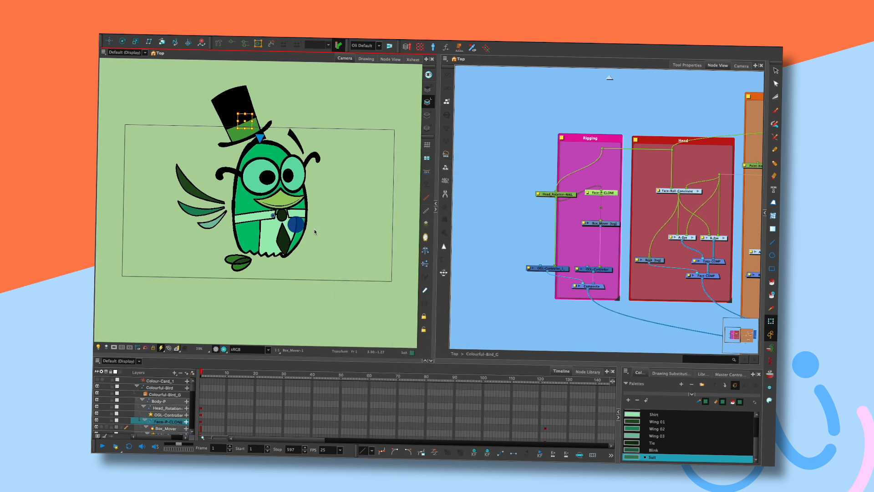
left_click(427, 158)
left_click_drag(283, 211, 286, 227)
Space out the Box_Mover, Face-P-CLONE and head controller nodes within the Rigging group
left_click_drag(609, 224, 609, 249)
left_click_drag(612, 196, 612, 225)
left_click_drag(548, 268, 548, 264)
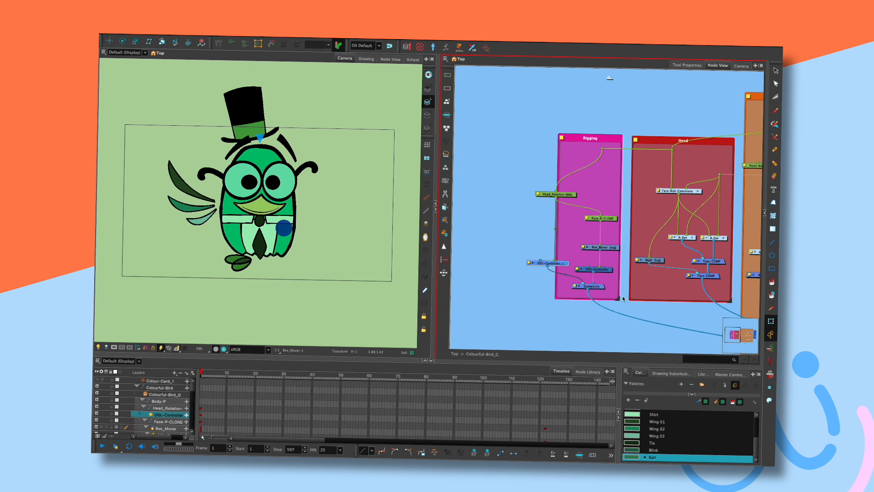
Resize and reposition the Rigging backdrop so it encloses all its nodes beside the Head group
left_click_drag(622, 296, 650, 298)
left_click_drag(631, 137, 590, 138)
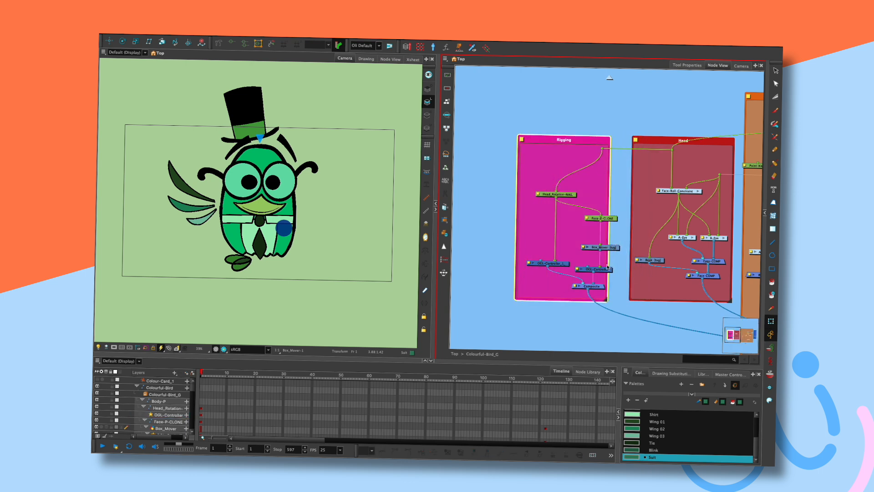
left_click_drag(613, 296, 624, 299)
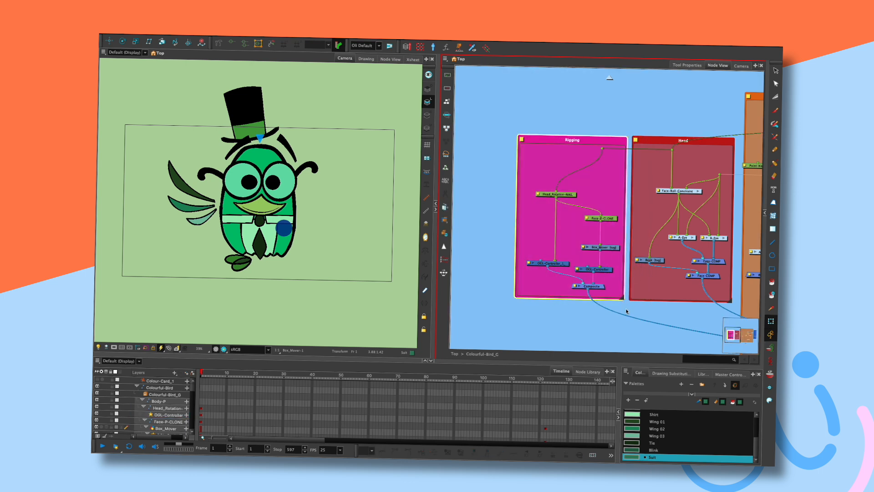
left_click(626, 311)
mouse_move(284, 227)
left_mouse_down()
mouse_move(283, 217)
mouse_move(283, 228)
left_mouse_up()
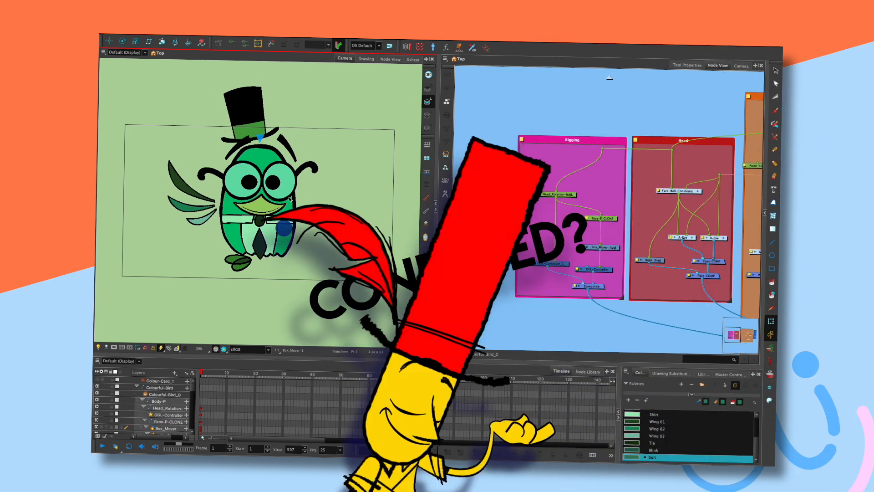
Add a Peg node inside the Head group, above the face constraint node
left_click_drag(639, 193, 573, 198)
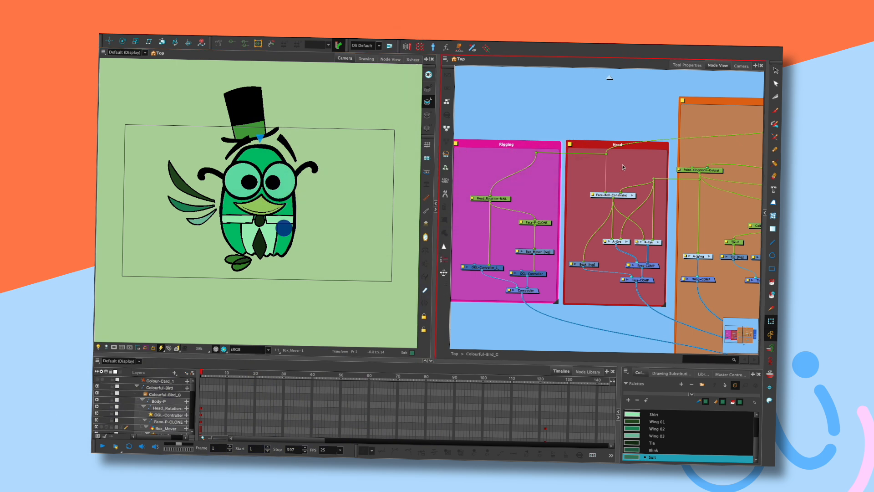
key("Tab")
type("peg")
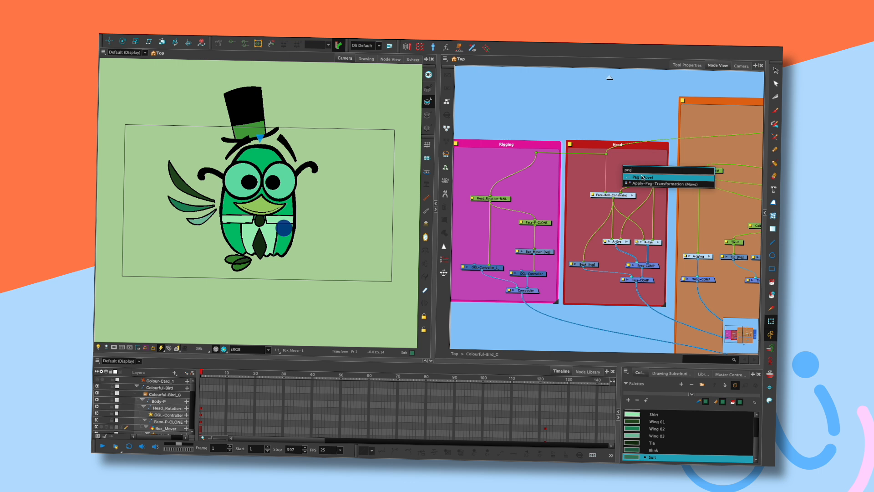
left_click(643, 177)
left_click_drag(647, 166, 598, 174)
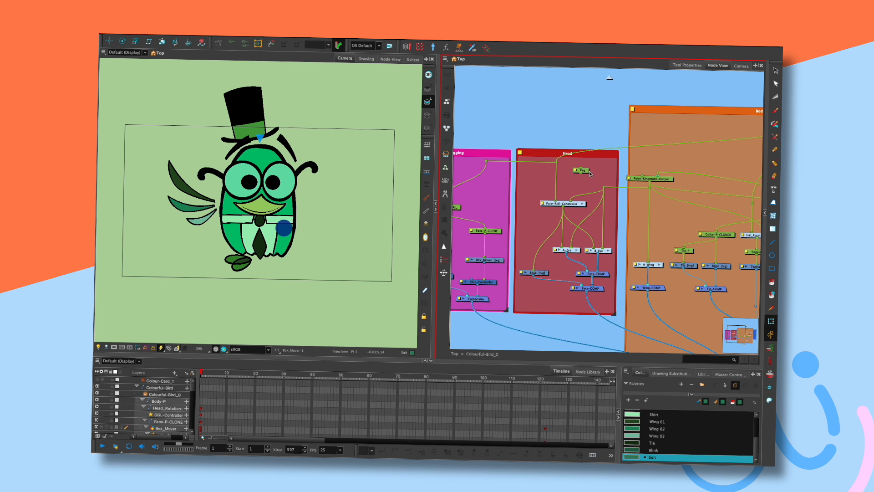
left_click_drag(586, 174, 595, 178)
left_click_drag(585, 221, 567, 223)
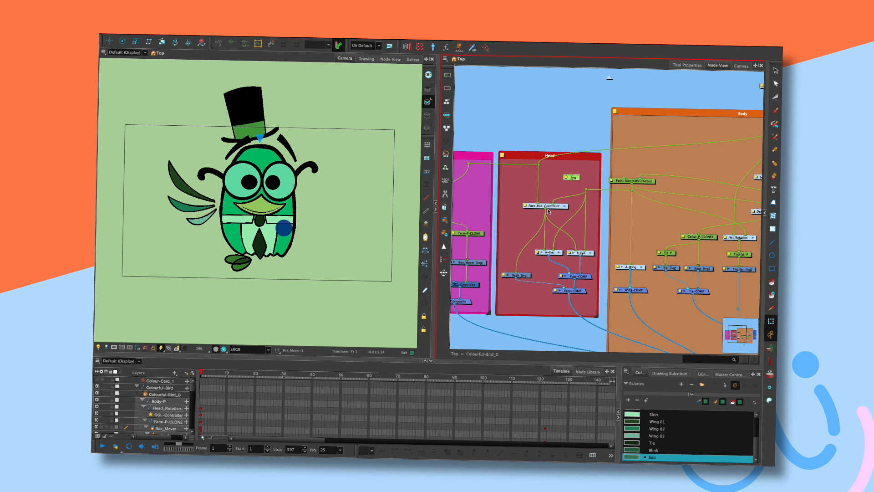
Try inserting the new peg into the cable feeding the face constraint from above, with the Translate tool active
left_click_drag(568, 184, 536, 190)
key("alt+1")
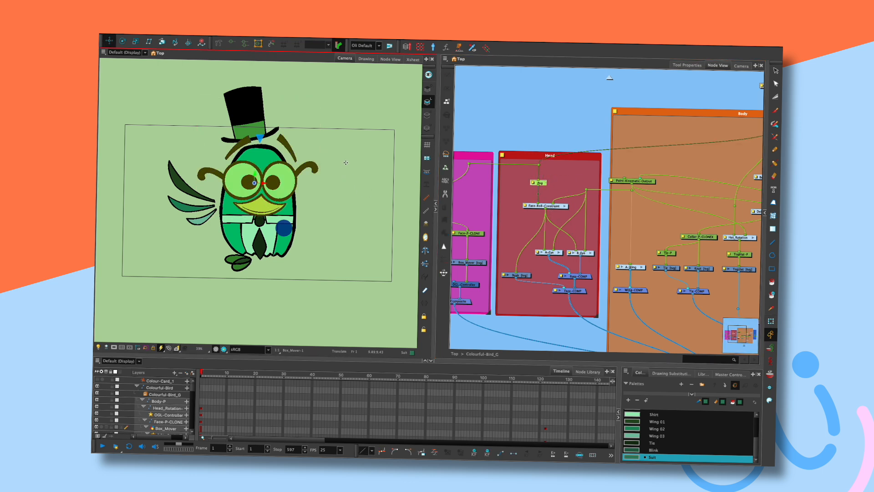
left_click(546, 182)
Move the peg to the face constraint's other input cable and try translating the face with it
left_click_drag(546, 182, 563, 193)
left_click_drag(319, 202, 341, 176)
left_click(581, 190)
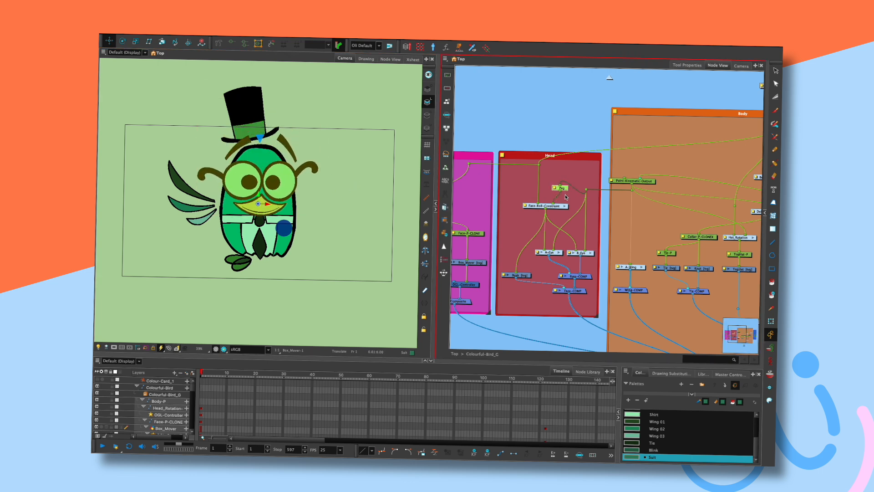
Try repositioning the peg beside the neighbouring waypoint and shifting the face, and undo the last two changes
left_click_drag(567, 193, 594, 188)
mouse_move(319, 187)
left_mouse_down()
mouse_move(311, 193)
mouse_move(323, 190)
left_mouse_up()
left_click(589, 198)
key("ctrl+z")
key("ctrl+z")
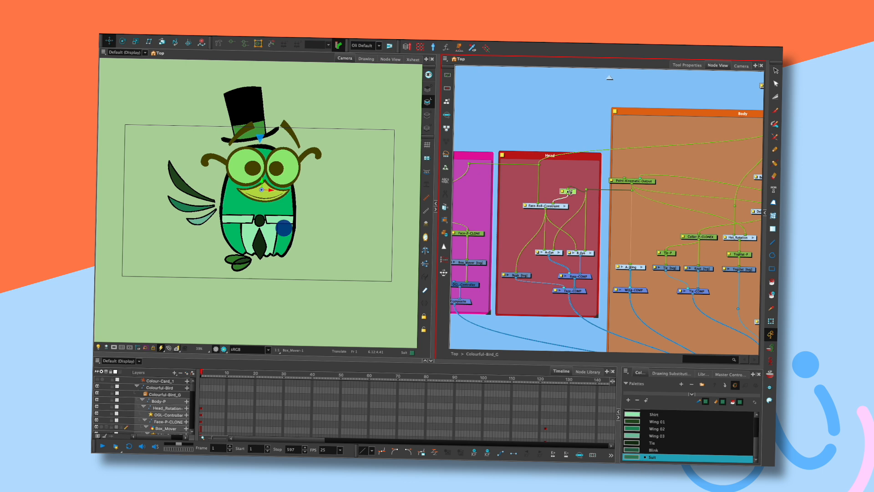
Test moving the bird's face with the new peg, undo it, and place the peg directly above Face-Roll-Constraint
left_click(321, 195)
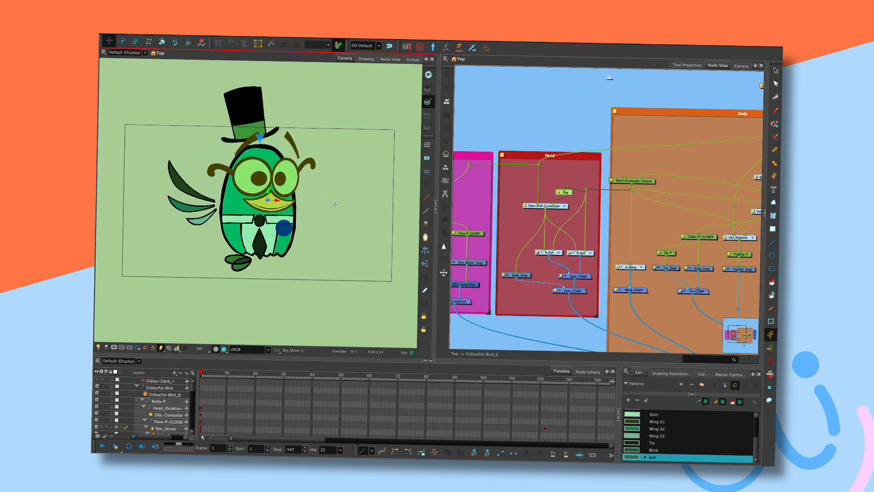
left_click_drag(321, 212, 329, 193)
left_click(510, 153)
left_click_drag(567, 192, 556, 195)
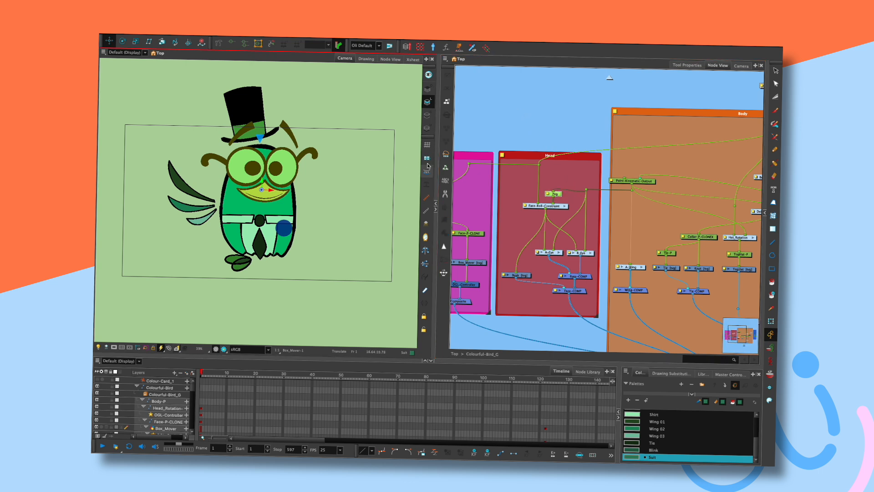
Turn and tilt the bird, and test translating, rotating and scaling its face with the peg above Face-Roll-Constraint
left_click(291, 194)
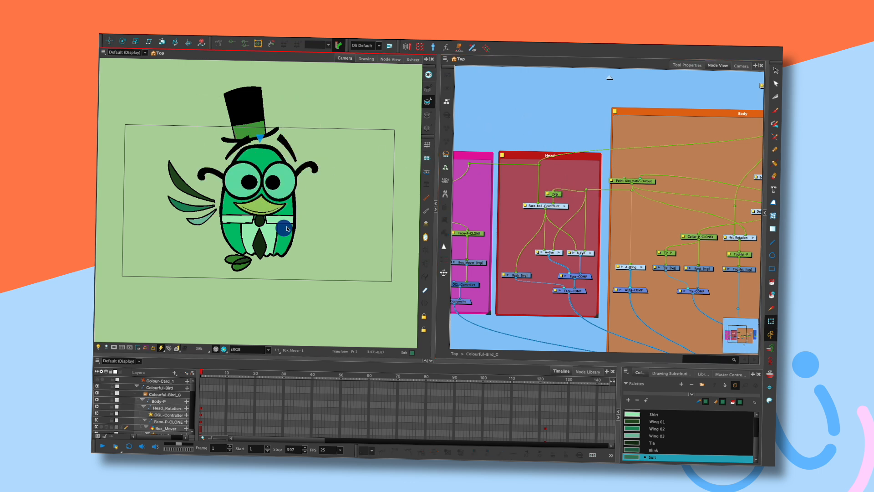
left_click(288, 229)
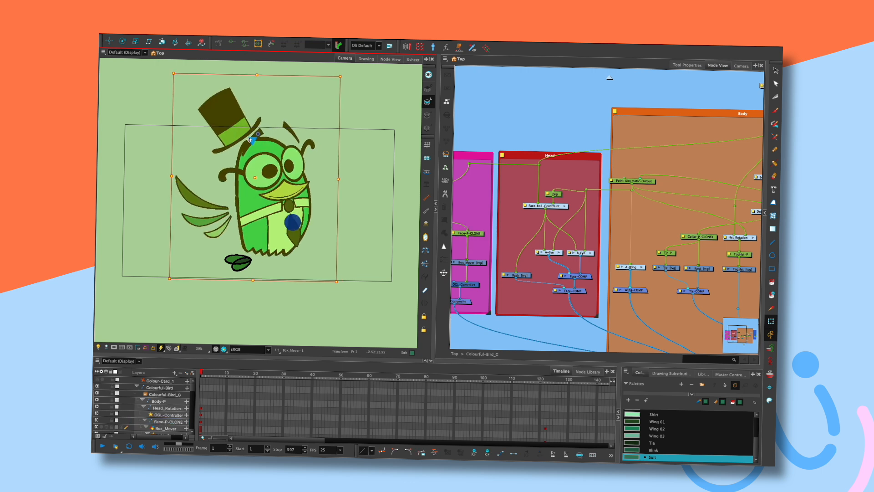
left_click(559, 195)
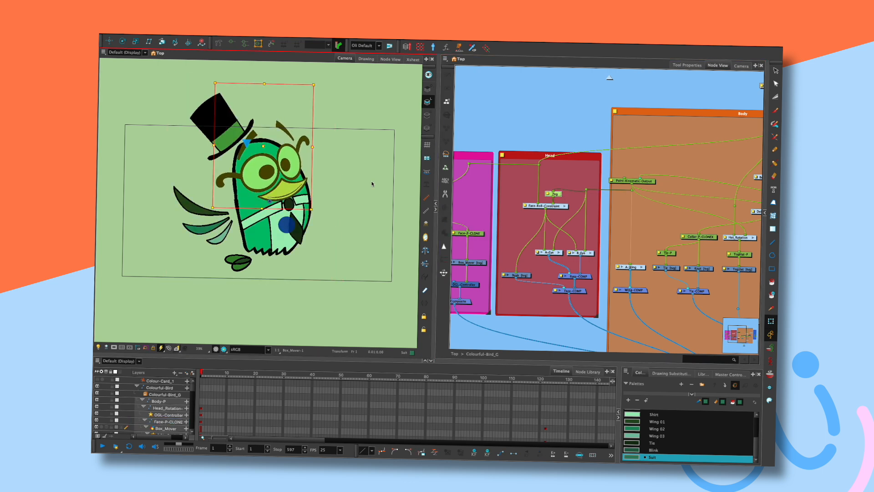
key("alt+2")
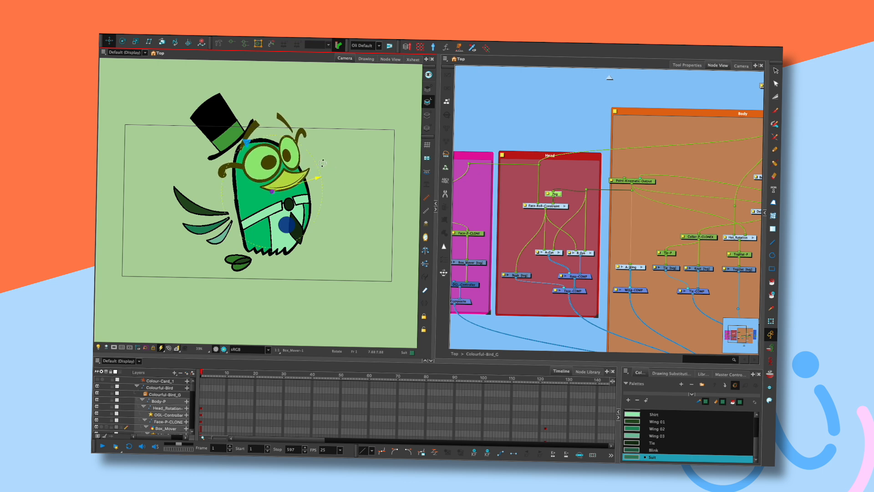
key("alt+3")
key("alt+4")
left_click_drag(247, 87, 269, 144)
left_click(560, 194)
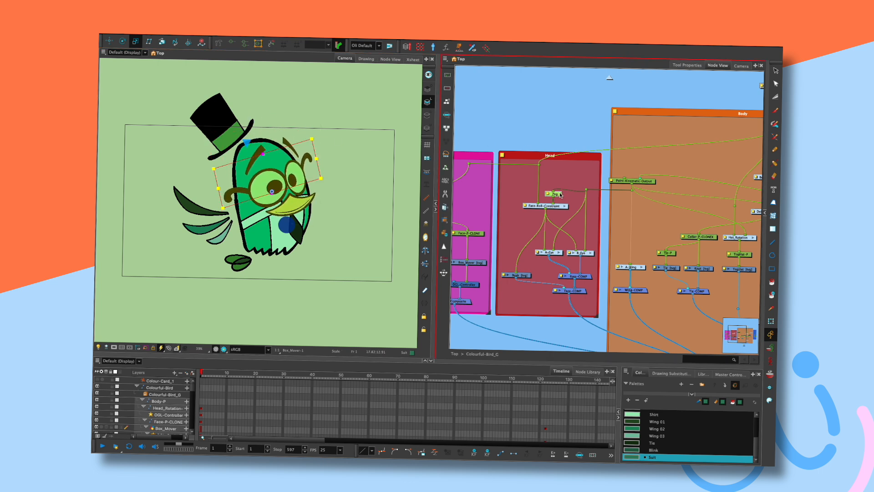
left_click(384, 187)
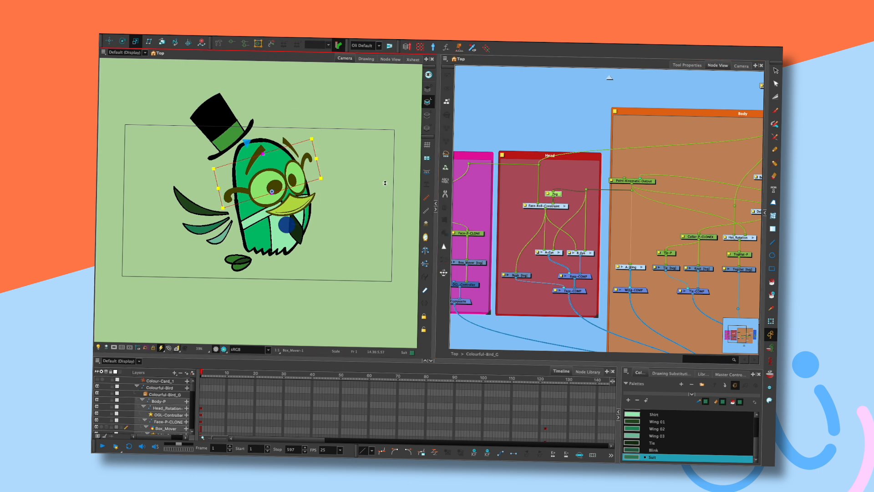
key("shift+t")
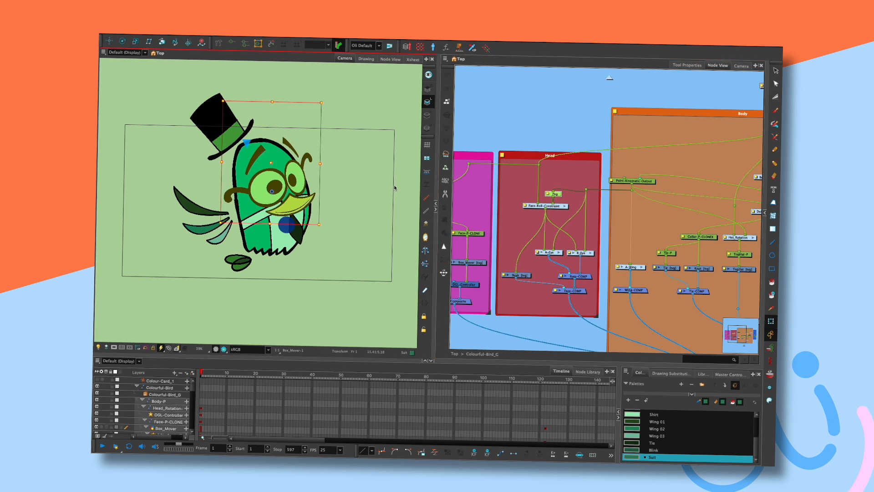
Move the peg upstream onto the cable coming from the kinematic output node in the Body group
left_click(567, 121)
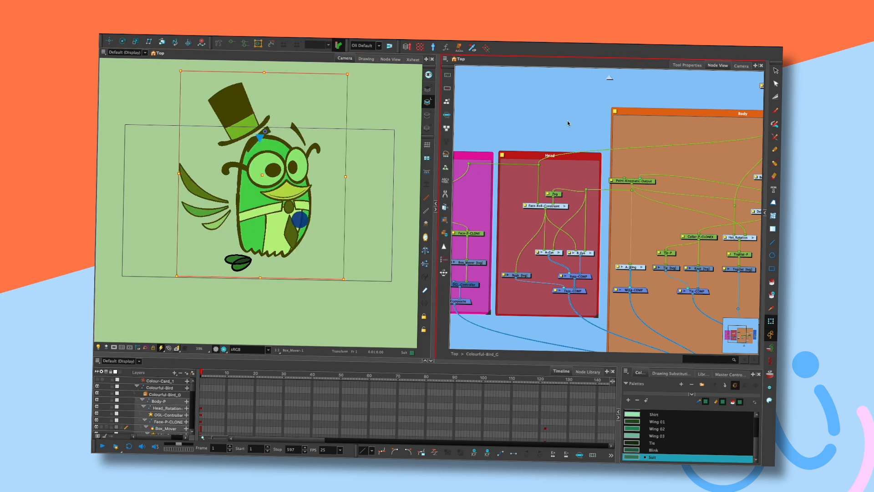
left_click(303, 175)
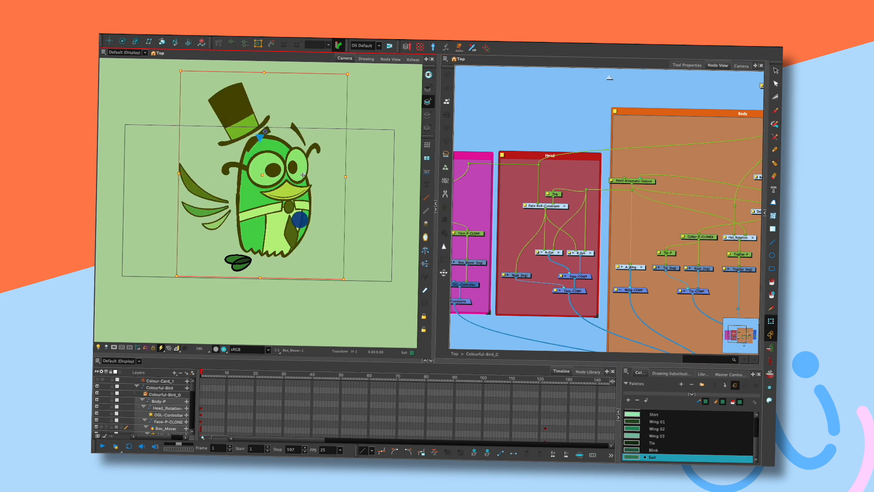
left_click(561, 149)
left_click_drag(560, 196, 597, 188)
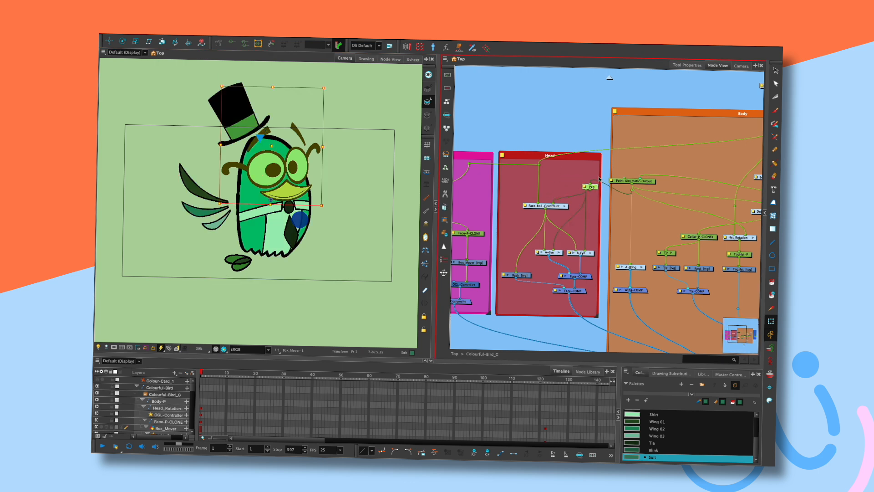
left_click(357, 178)
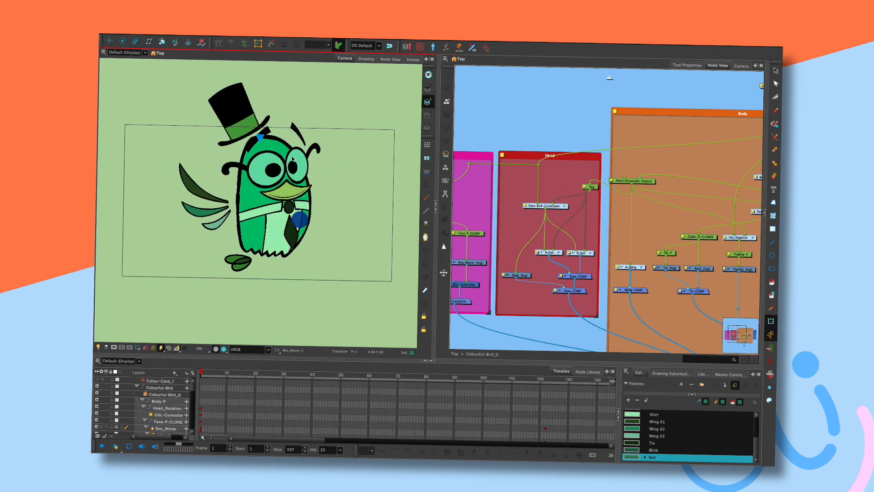
Pose the bird in a tilted three-quarter view with its head and body controls
left_click(312, 211)
left_click_drag(312, 211, 307, 215)
left_click_drag(260, 138, 243, 144)
Test squashing the face vertically with the peg, undo the squash, and nudge the peg's node
left_click(591, 187)
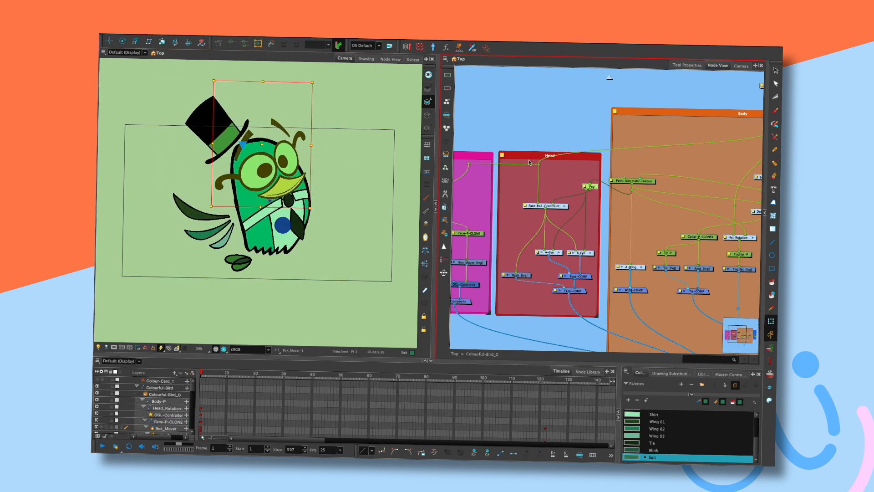
mouse_move(263, 82)
left_mouse_down()
mouse_move(262, 104)
mouse_move(262, 88)
left_mouse_up()
key("super+z")
left_click_drag(594, 187, 590, 183)
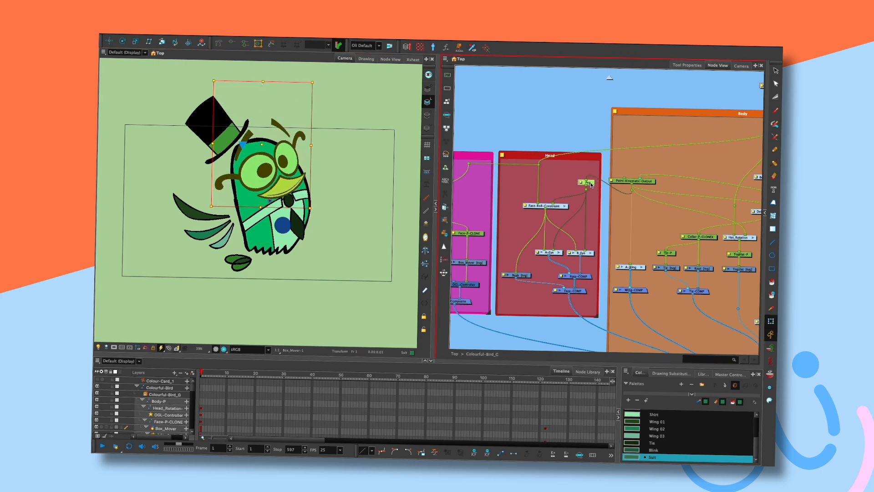
Rotate the camera view until the bird's face is roughly upright and check the peg's vertical squash direction
left_click_drag(344, 142, 345, 238)
left_click_drag(293, 94, 317, 170)
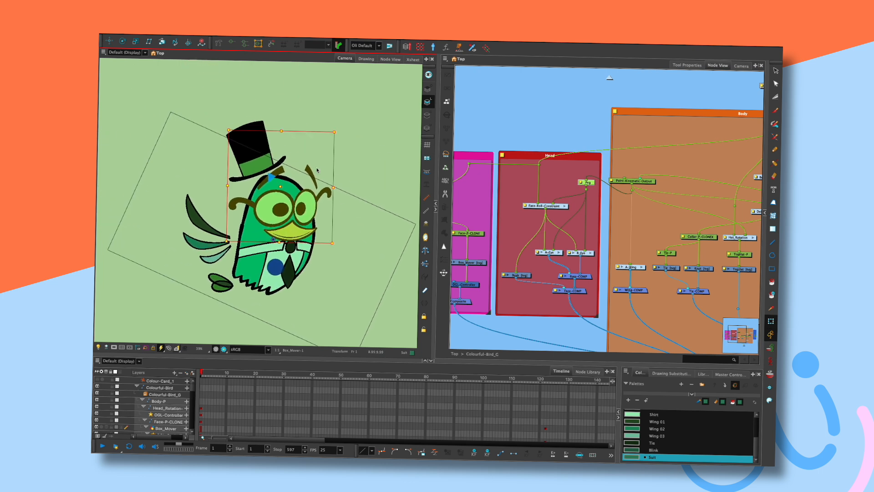
mouse_move(283, 131)
left_mouse_down()
mouse_move(276, 203)
mouse_move(281, 131)
left_mouse_up()
left_click(591, 185)
left_click(551, 199)
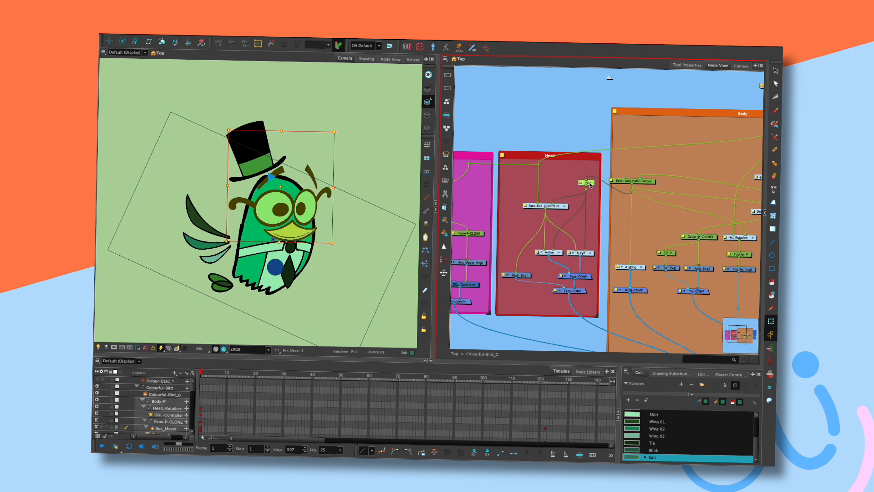
Try the peg on the first input cable of Face-Roll-Constraint and check how it transforms the face
left_click_drag(587, 183, 538, 184)
left_click(281, 152)
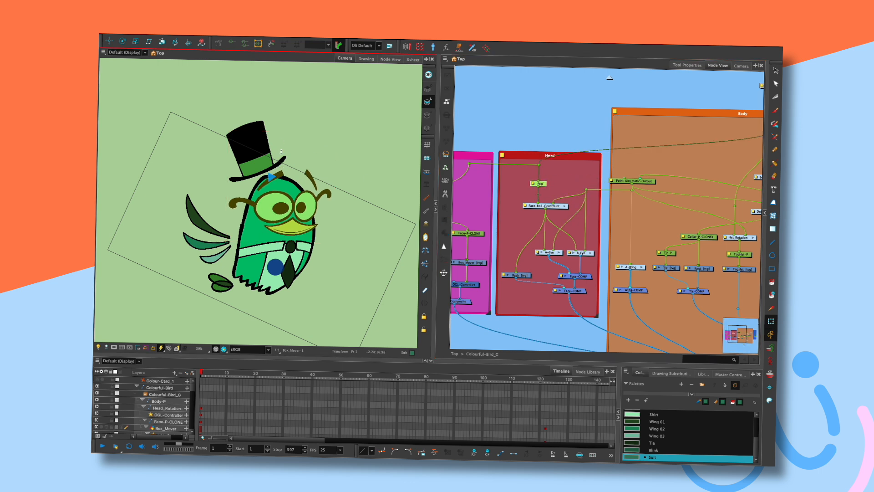
left_click(287, 164)
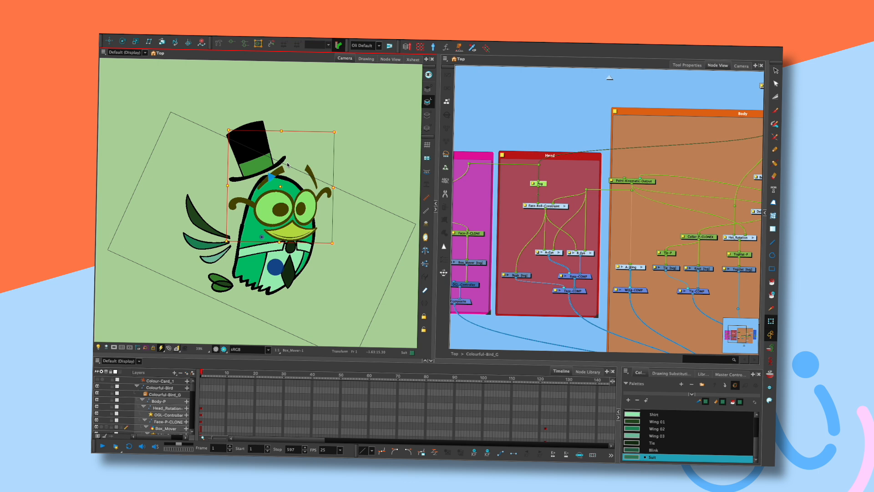
Detach the peg from the network and make room inside Face-Roll-Constraint above the node that feeds Face-P
left_click(539, 184)
left_click_drag(538, 183, 562, 173)
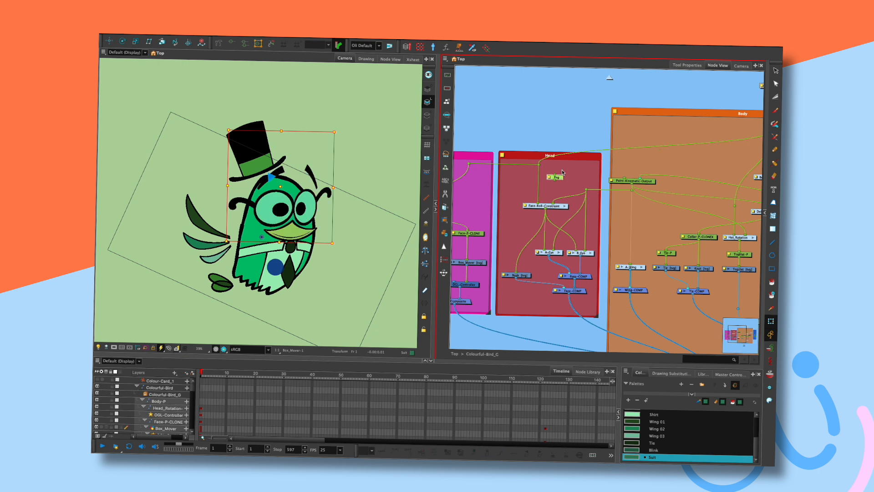
left_click(565, 207)
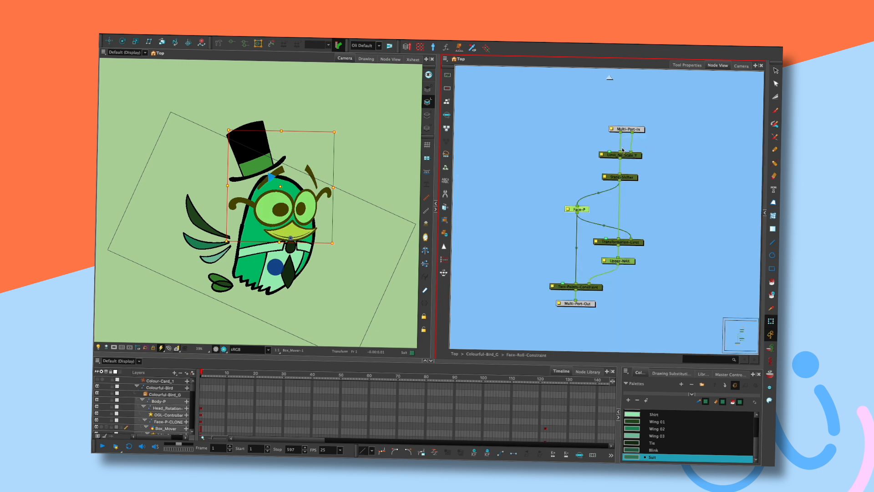
left_click_drag(630, 179, 633, 170)
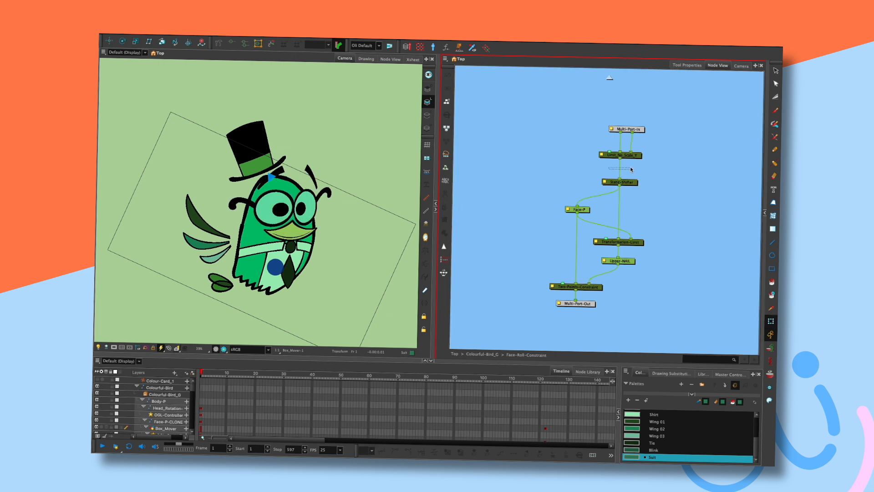
Transfer the detached peg into the Face-Roll-Constraint group and insert it in the gap above the node feeding Face-P
left_click(611, 76)
left_click(620, 187)
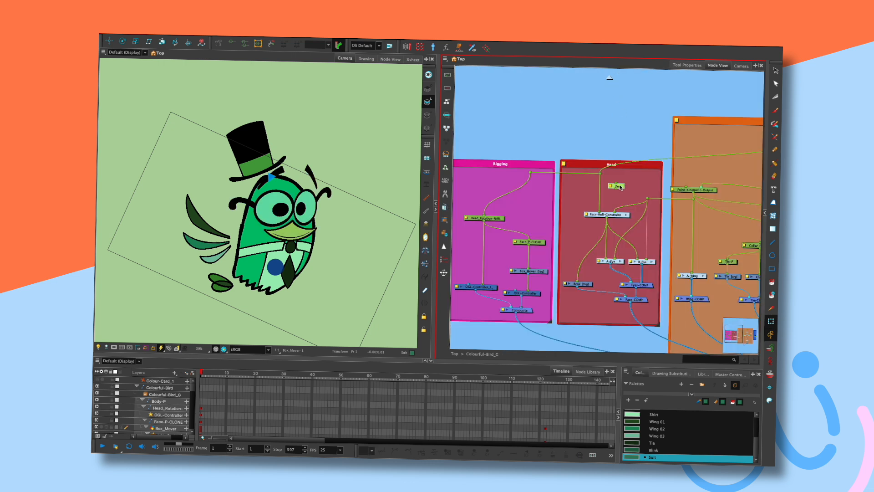
left_click(626, 214)
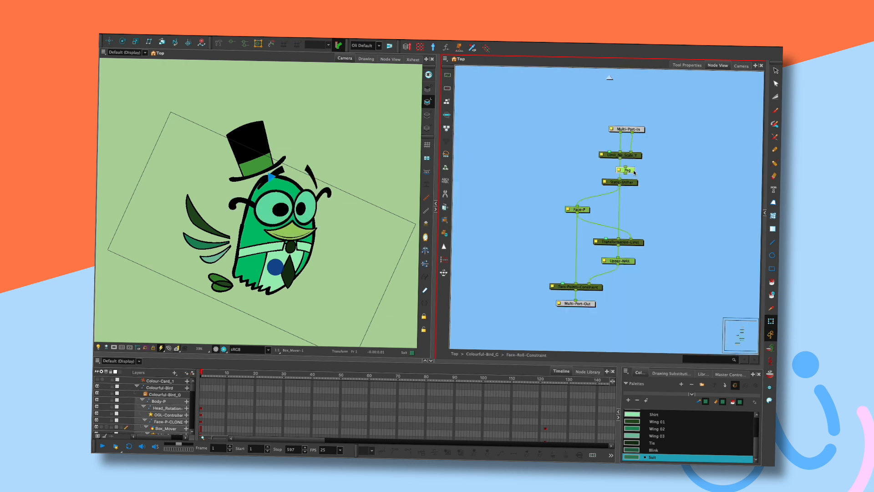
left_click(338, 160)
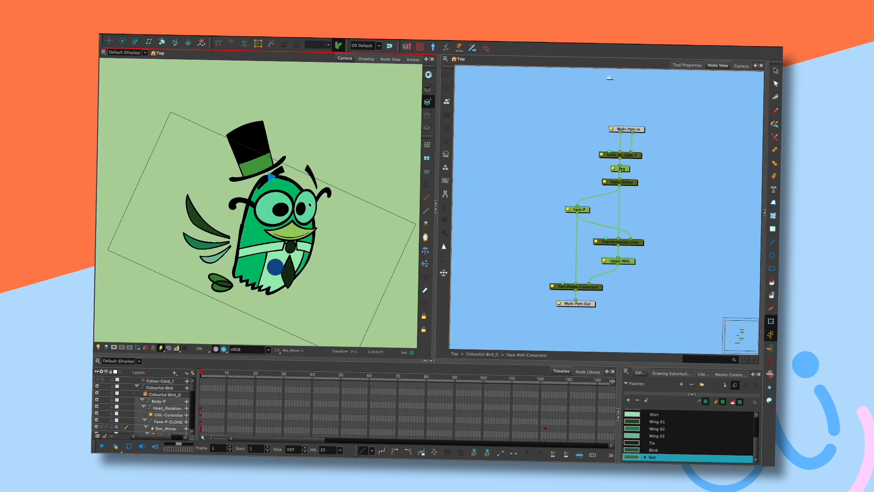
Test squashing and moving the face with the inserted peg, and undo the changes
left_click(628, 168)
mouse_move(356, 178)
left_mouse_down()
mouse_move(347, 186)
mouse_move(381, 185)
mouse_move(367, 189)
mouse_move(364, 177)
left_mouse_up()
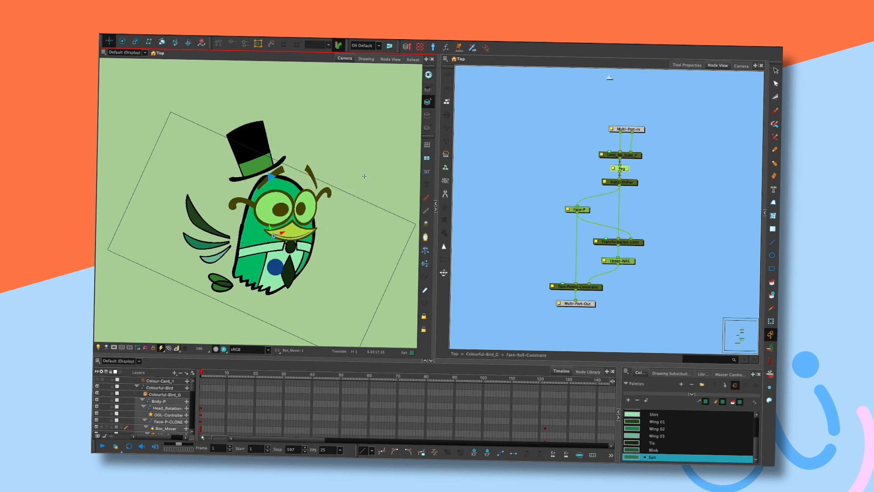
key("shift+t")
left_click_drag(282, 132, 281, 166)
key("alt+2")
left_click_drag(334, 152, 342, 132)
key("ctrl+z")
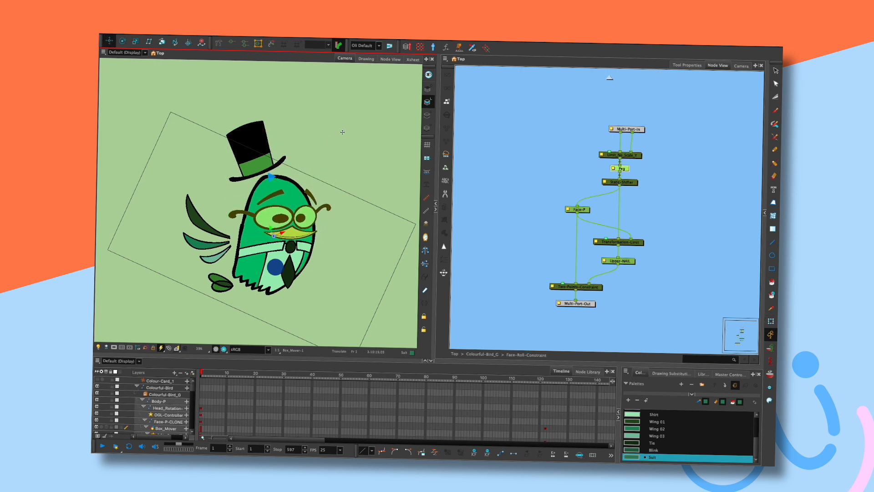
left_click(621, 169)
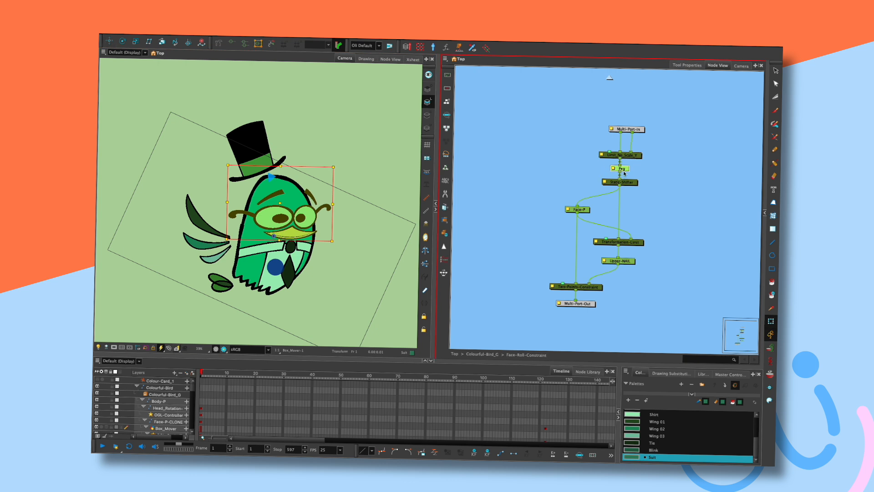
key("ctrl+z")
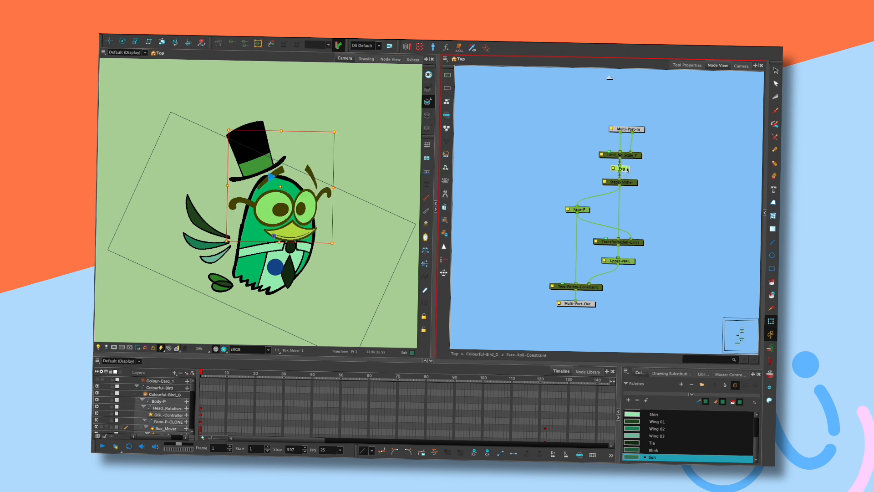
Rename the inserted peg as Face-VPEG
double_click(613, 169)
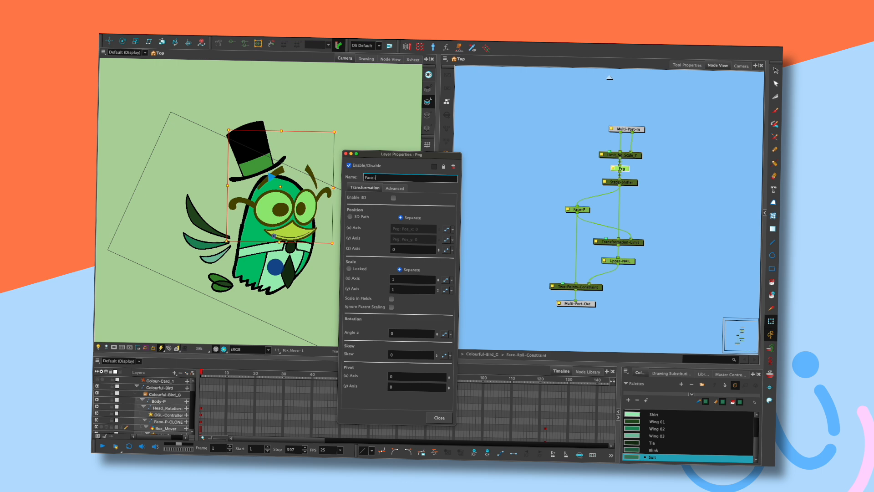
left_click(346, 153)
left_click(654, 156)
double_click(610, 169)
left_click(404, 376)
key("Return")
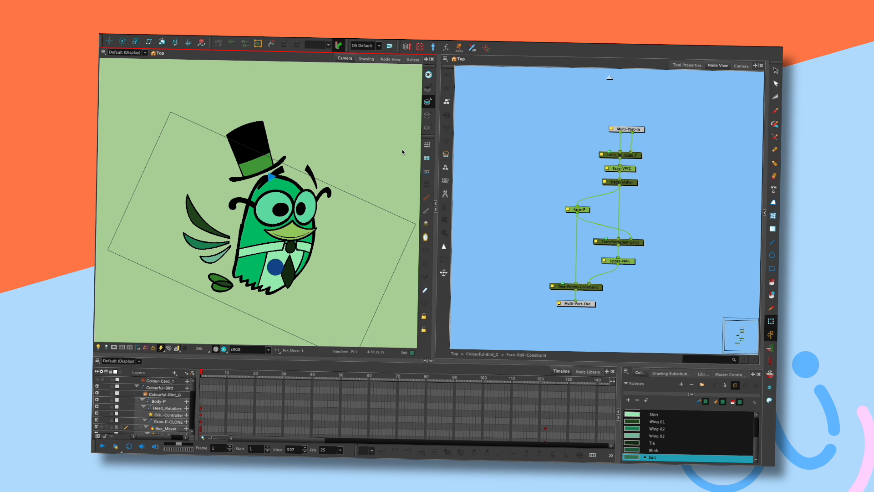
Test squashing the face downward from its upper edge with Face-VPEG, and undo the squash
left_click_drag(282, 132, 281, 166)
left_click_drag(282, 167, 283, 164)
key("ctrl+z")
key("ctrl+shift+z")
key("ctrl+z")
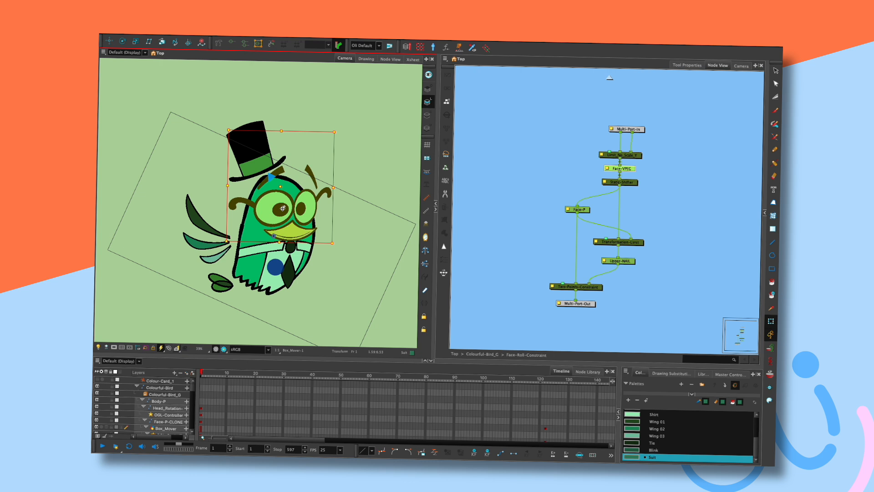
Test squashing the face upward from its lower edge with Face-VPEG, undo it, and deselect the peg
key("alt+3")
key("shift+t")
mouse_move(280, 243)
left_mouse_down()
mouse_move(281, 221)
mouse_move(281, 230)
left_mouse_up()
key("ctrl+z")
key("ctrl+z")
left_click(356, 161)
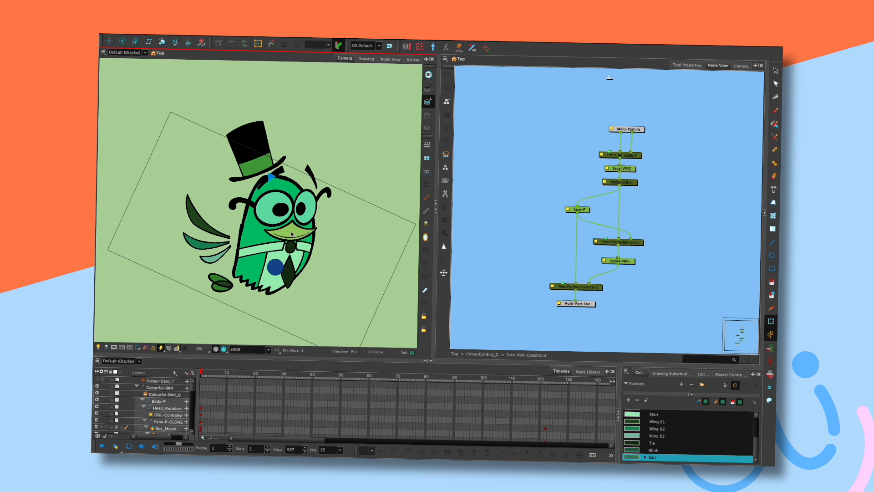
Leave the Face-Roll-Constraint group, enter it again, and select the Face-VPEG peg
left_click(610, 79)
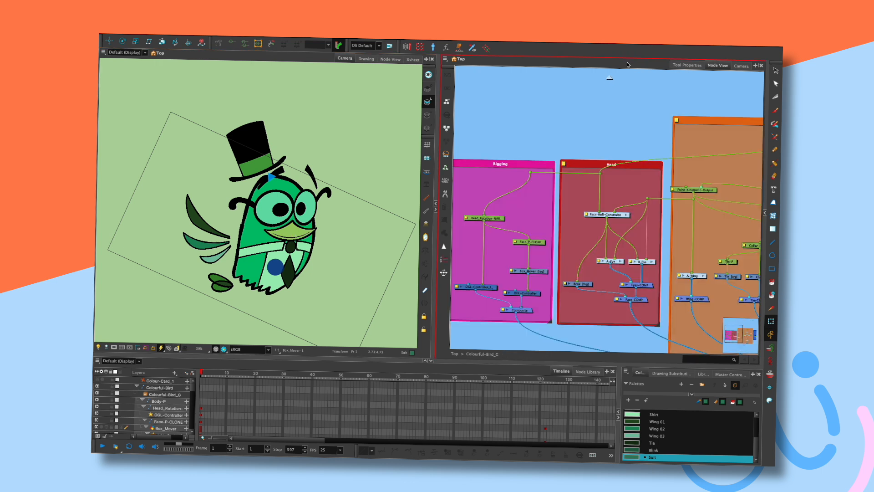
left_click(629, 213)
left_click(629, 169)
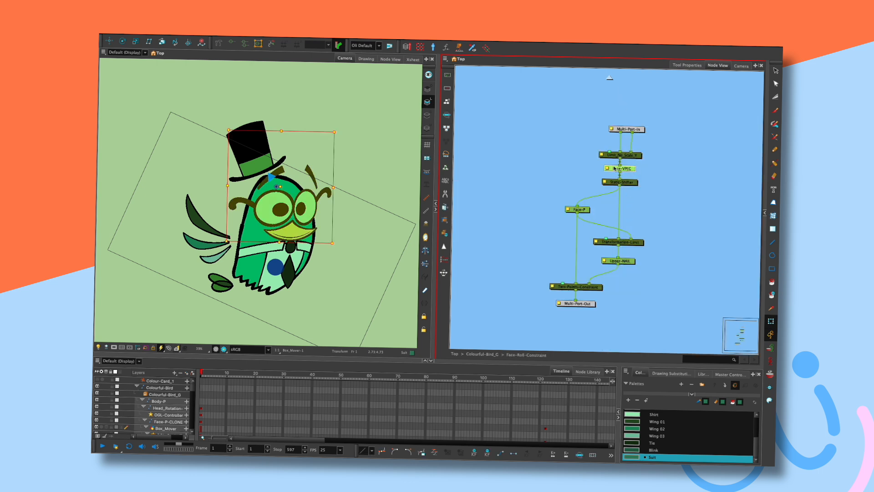
In Face-VPEG's layer properties, create functions for the X and Y scale, rotation angle, skew and Z position
double_click(615, 169)
left_click(446, 280)
left_click(446, 290)
left_click(445, 334)
left_click(444, 355)
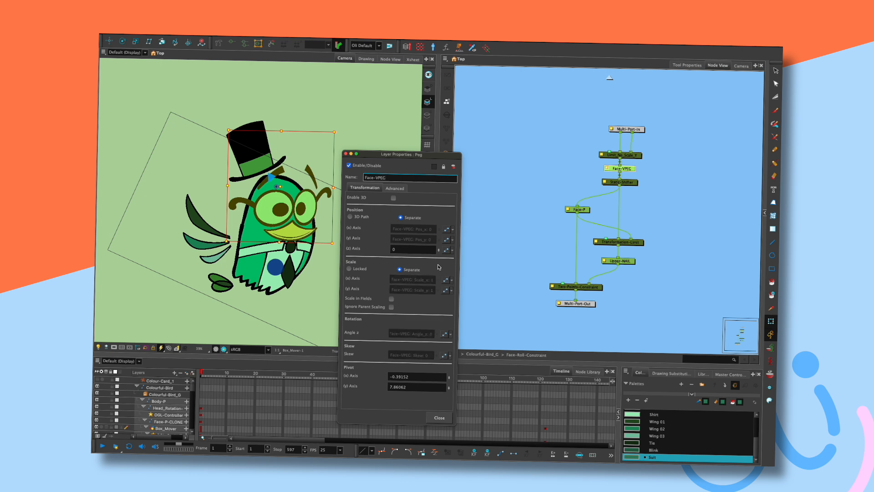
left_click(446, 249)
left_click(440, 418)
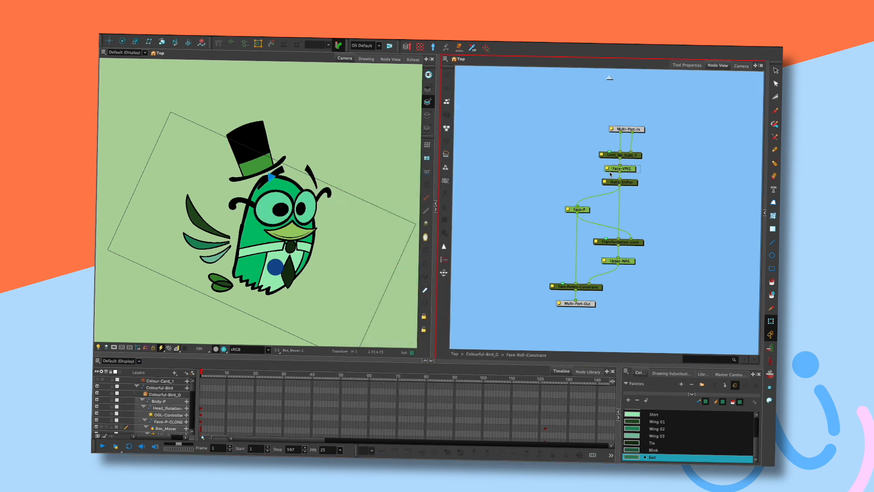
Leave the Face-Roll-Constraint group and paste the Face-VPEG peg under the head rotation node in the Rigging backdrop
left_click(617, 99)
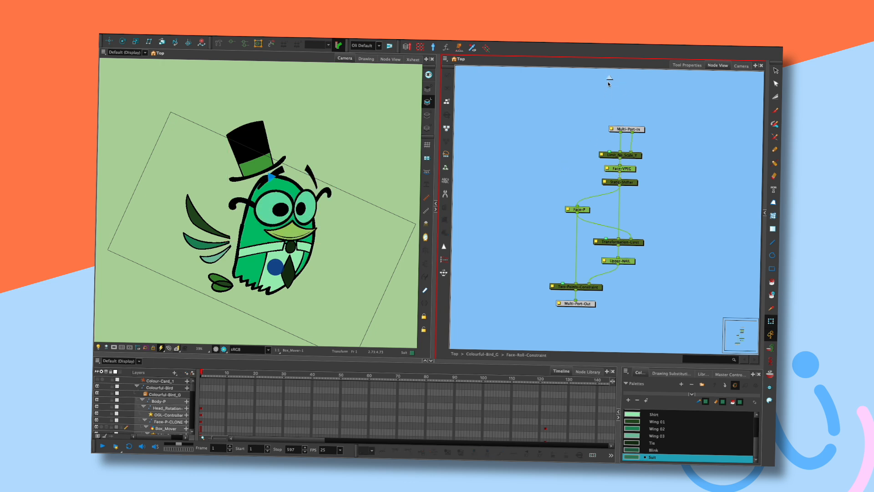
left_click(609, 79)
key("super+v")
Duplicate the OGL-Controller_1 node and connect the copy between the pasted Face-VPEG peg and the Rigging Composite
left_click_drag(603, 210, 624, 252)
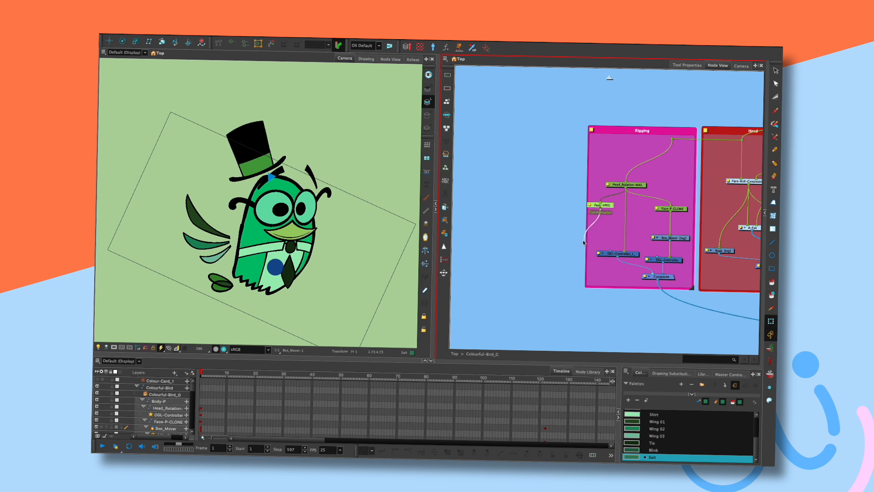
left_click(624, 254)
left_click_drag(630, 253, 576, 253)
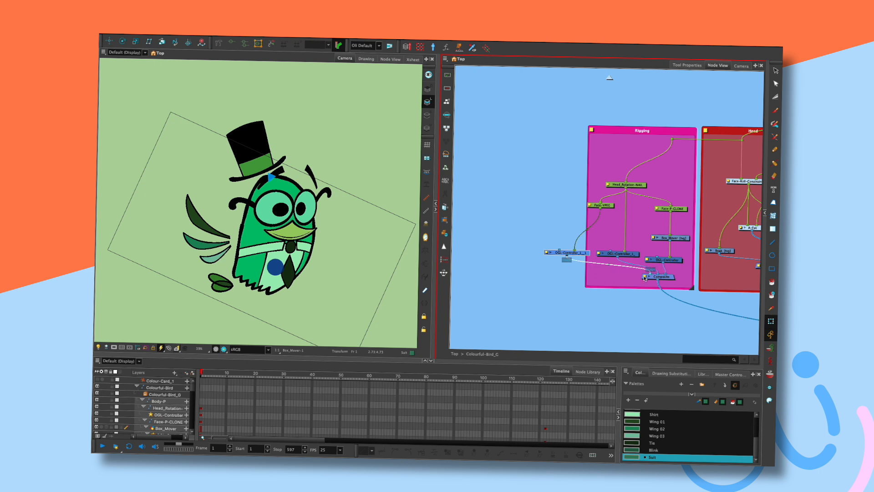
left_click(600, 253)
left_click(548, 253)
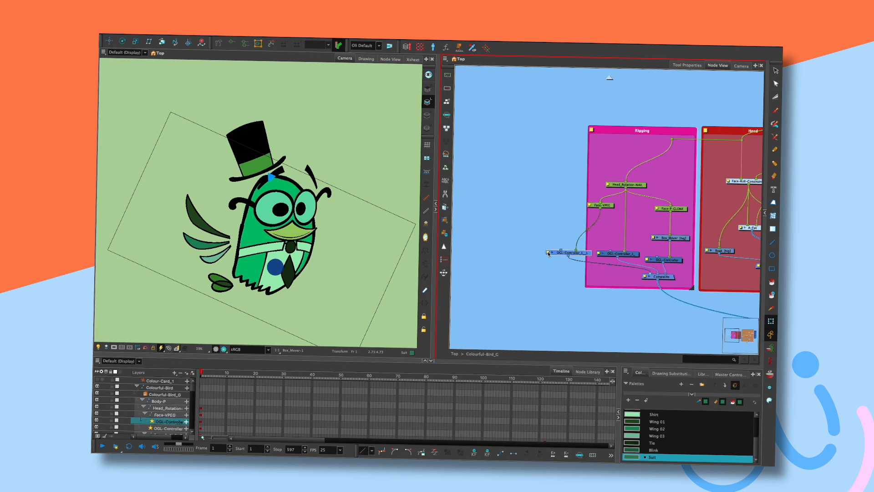
Clear the Selection Override path in the duplicated controller's properties
double_click(549, 253)
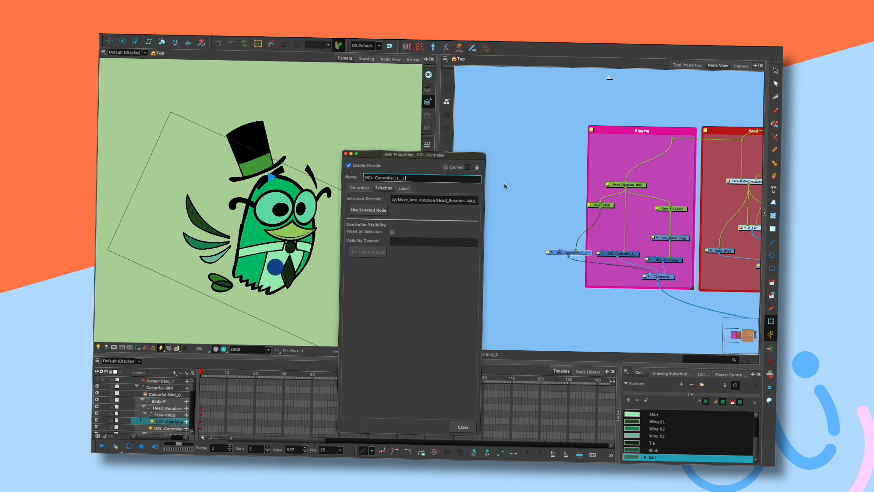
left_click(471, 201)
left_click_drag(471, 201, 395, 200)
key("BackSpace")
Set the duplicated controller's colour to magenta, with red 229, green 50, blue 255 and alpha 220
left_click(360, 187)
mouse_move(364, 154)
left_mouse_down()
mouse_move(439, 155)
mouse_move(426, 187)
left_mouse_up()
left_click(453, 268)
left_click(353, 171)
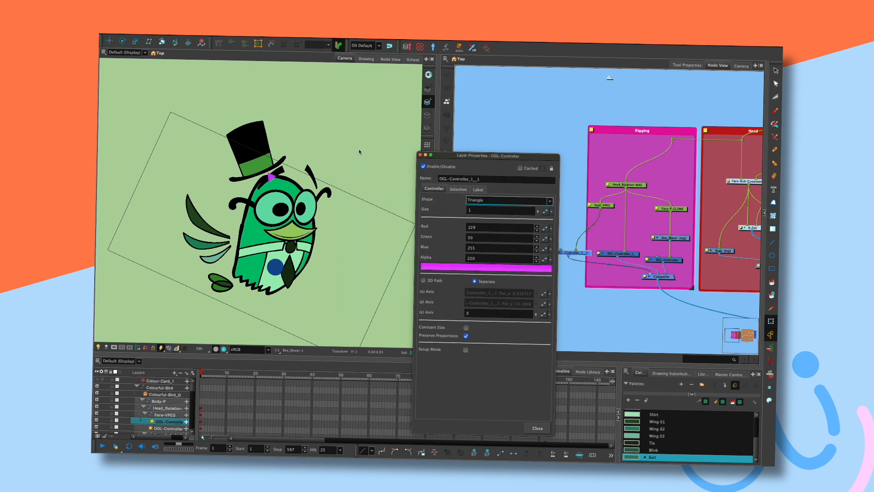
Place the duplicated controller above the bird's eyes in Setup Mode and set its shape to Donut
left_click(466, 350)
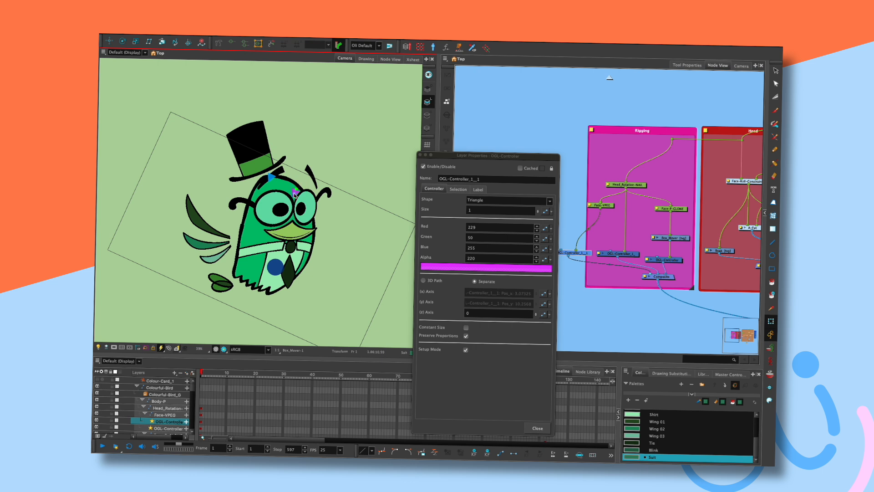
left_click(487, 201)
left_click(486, 205)
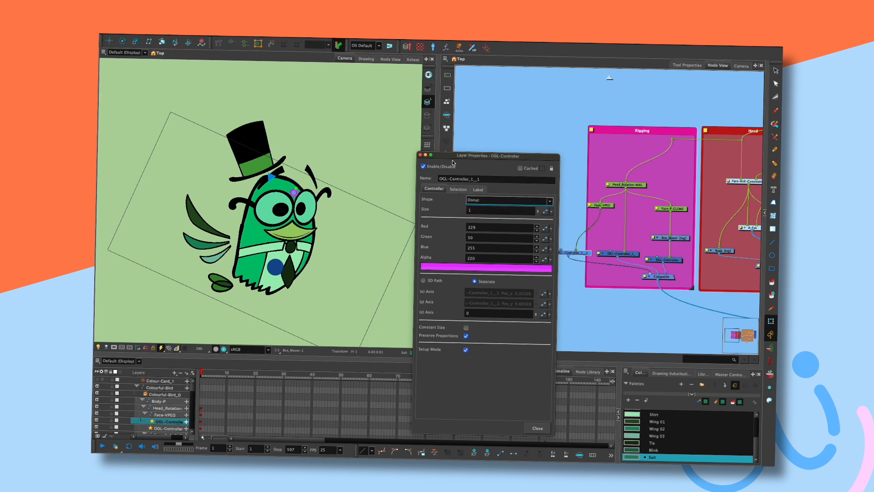
left_click(420, 156)
Check that the donut controller selects Face-VPEG and try it on the bird's face
mouse_move(294, 194)
left_mouse_down()
mouse_move(279, 193)
mouse_move(293, 192)
left_mouse_up()
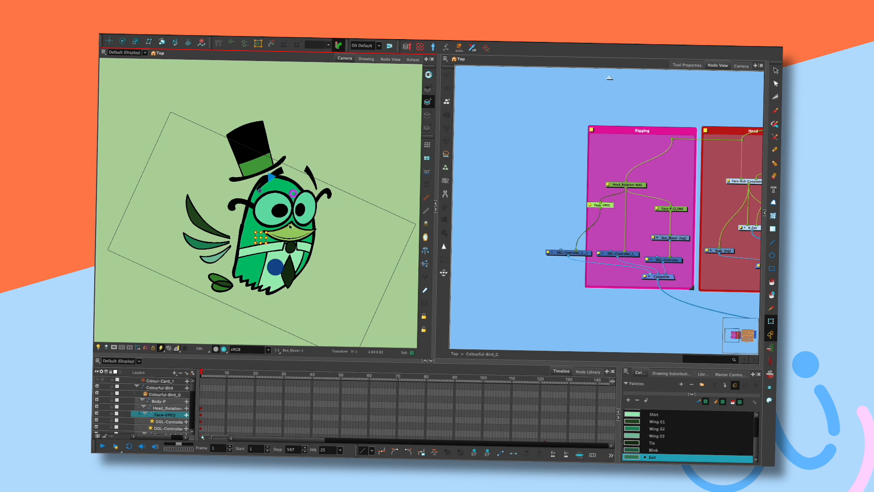
left_click_drag(260, 239, 262, 238)
left_click_drag(343, 236, 373, 200)
mouse_move(315, 246)
left_mouse_down()
mouse_move(316, 238)
mouse_move(318, 246)
left_mouse_up()
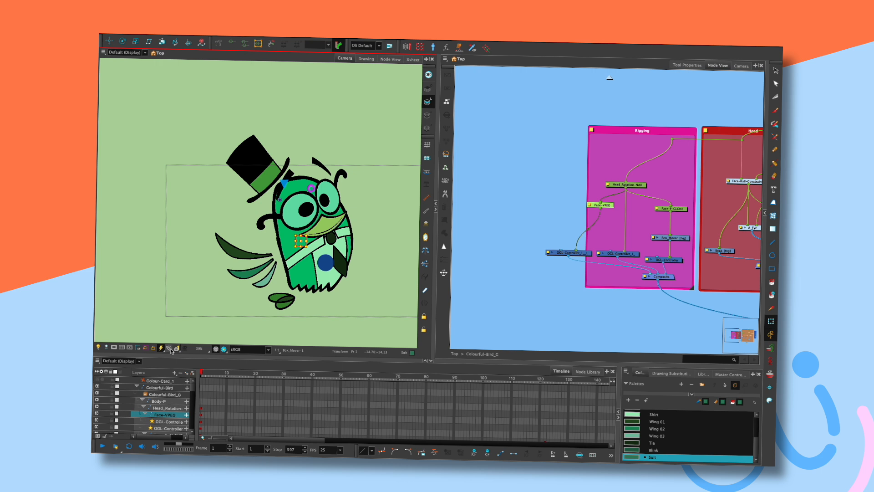
Rotate the bird's head upright with the blue triangle controller
left_click(170, 348)
left_click_drag(316, 146, 334, 167)
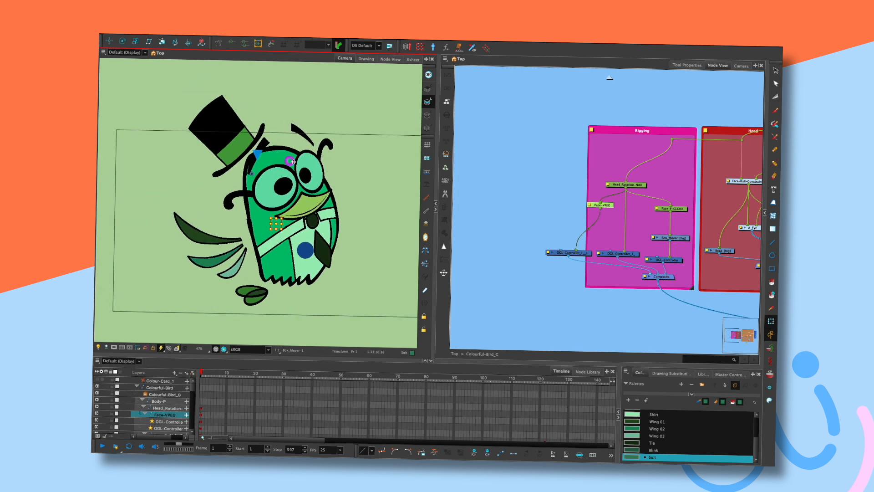
left_click_drag(276, 226, 240, 229)
left_click(261, 150)
left_click_drag(261, 151, 292, 144)
Test moving and squashing the face through the donut controller on the upright head, and undo the last change
left_click(289, 167)
mouse_move(277, 228)
left_mouse_down()
mouse_move(277, 216)
mouse_move(278, 230)
left_mouse_up()
left_click_drag(288, 167, 327, 149)
left_click_drag(314, 212, 317, 198)
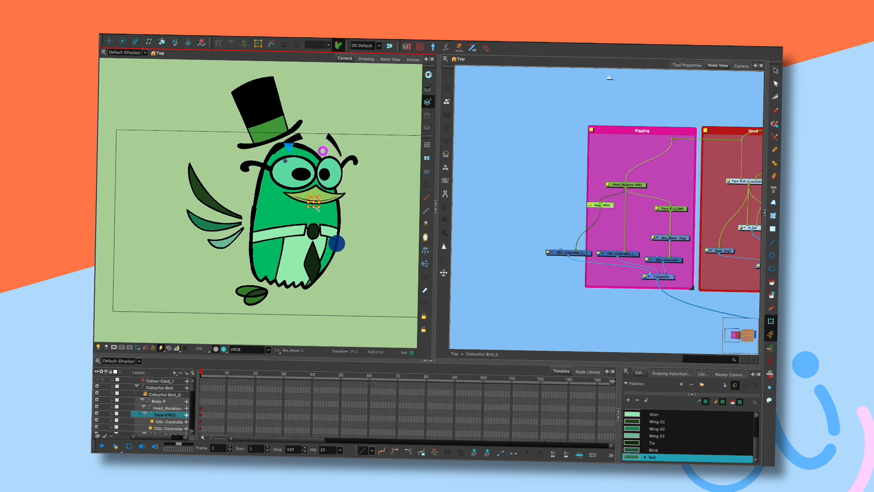
scroll(331, 214, "up", 4)
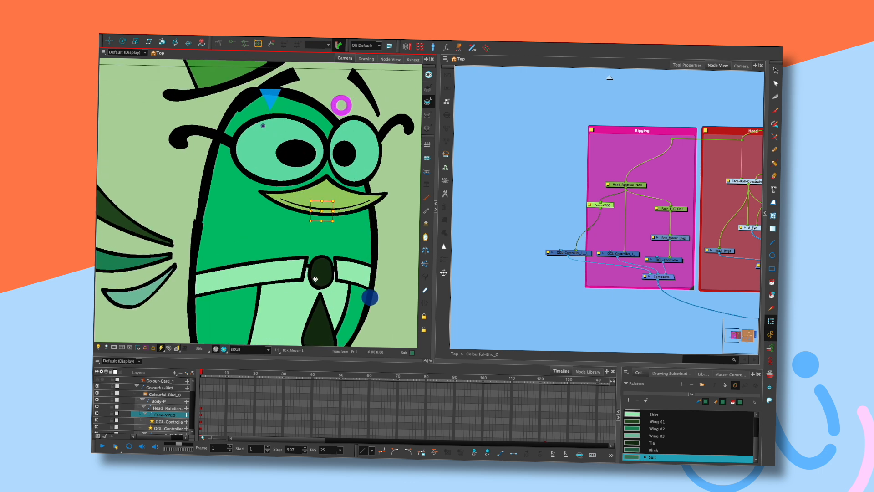
scroll(364, 203, "down", 4)
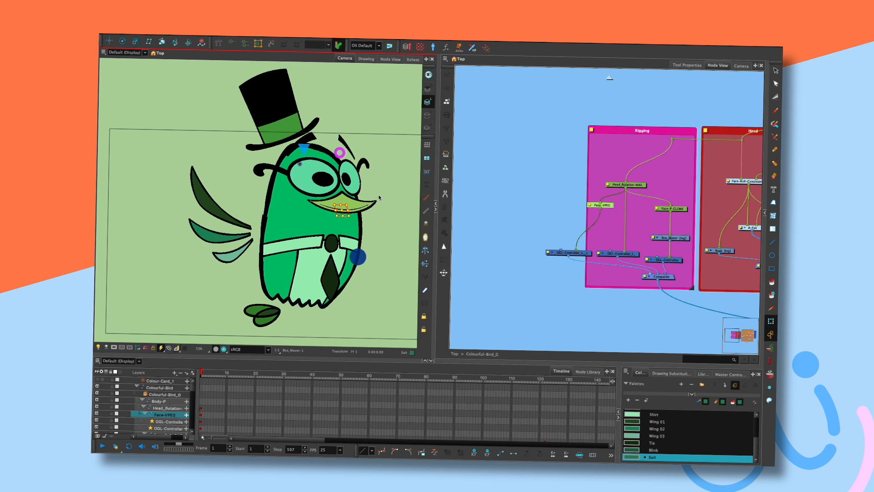
left_click_drag(379, 196, 365, 211)
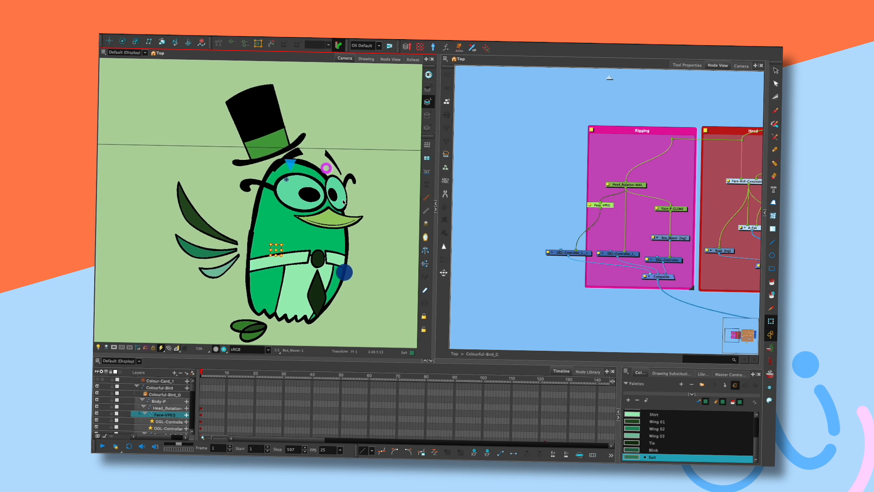
key("super+z")
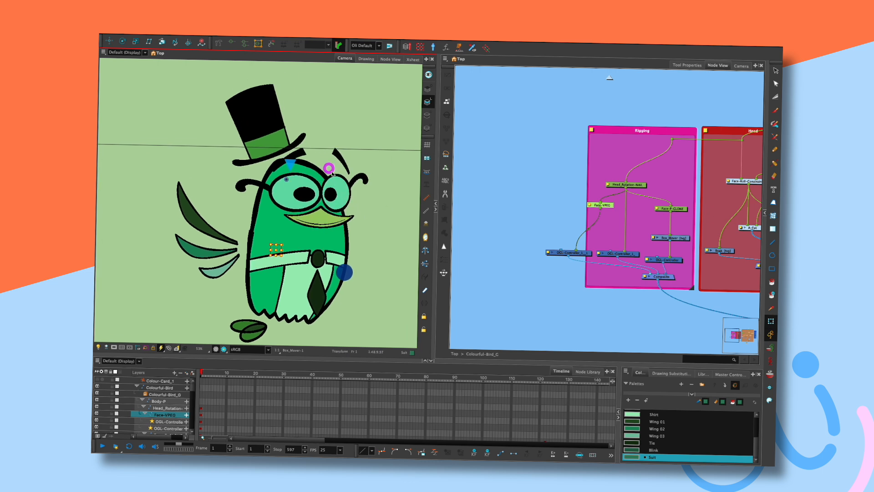
left_click_drag(353, 203, 336, 209)
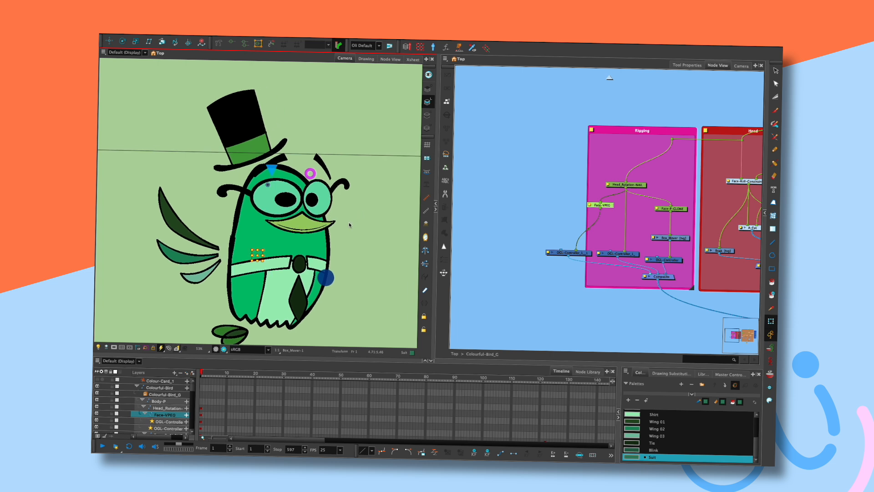
Select the beak and try to rotate it without its own peg, and undo the attempt
left_click(315, 227)
left_click_drag(358, 233, 356, 220)
key("super+z")
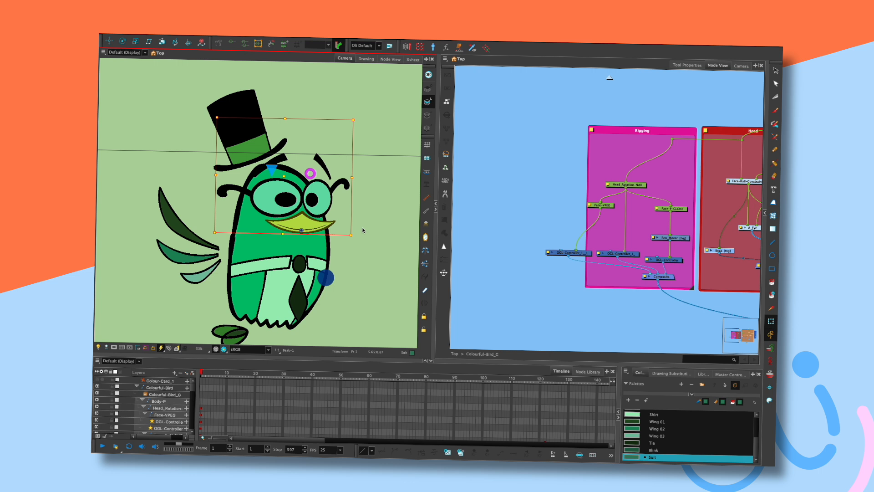
Add a parent peg to the Beak group in the Head backdrop
left_click_drag(647, 193, 578, 188)
left_click_drag(655, 231, 586, 233)
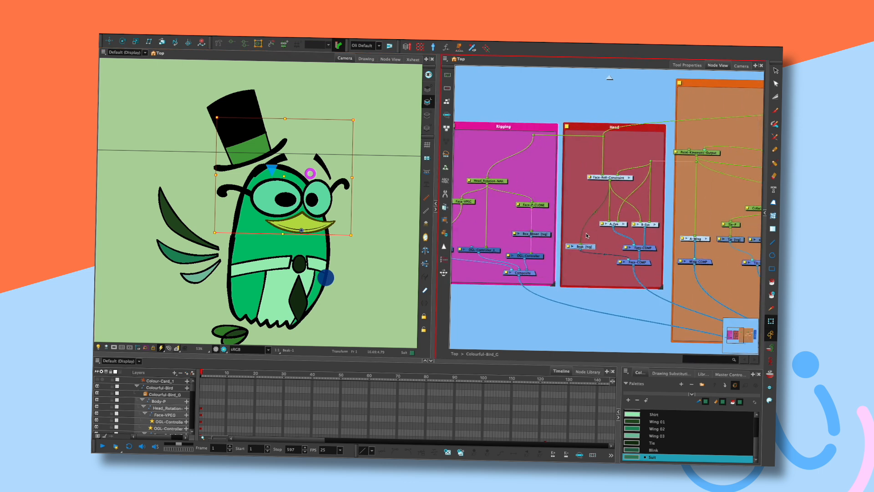
left_click(193, 373)
left_click_drag(702, 148, 603, 142)
left_click_drag(668, 112, 541, 203)
Position the beak peg's pivot at the upper centre of the beak with the Rotate tool and test rotating the beak
key("alt+3")
key("shift+t")
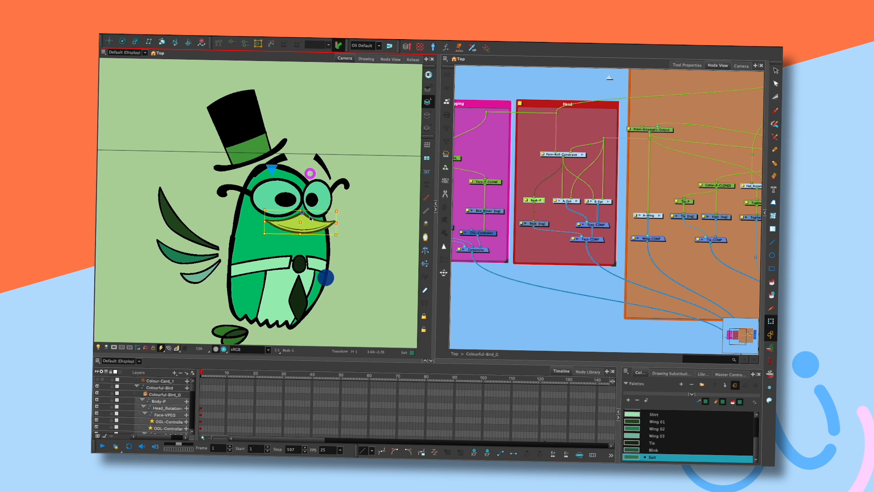
key("alt+3")
left_click_drag(302, 212, 281, 219)
key("shift+t")
left_click_drag(346, 234, 346, 231)
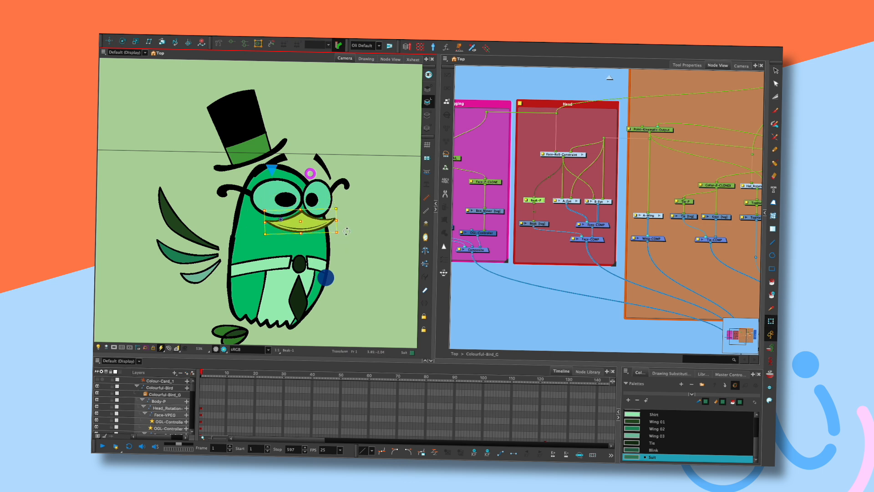
key("alt+3")
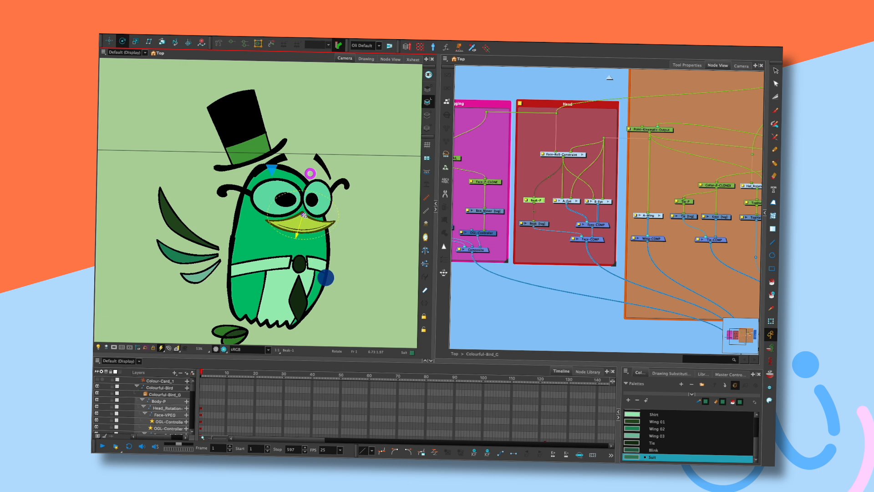
left_click_drag(348, 237, 353, 226)
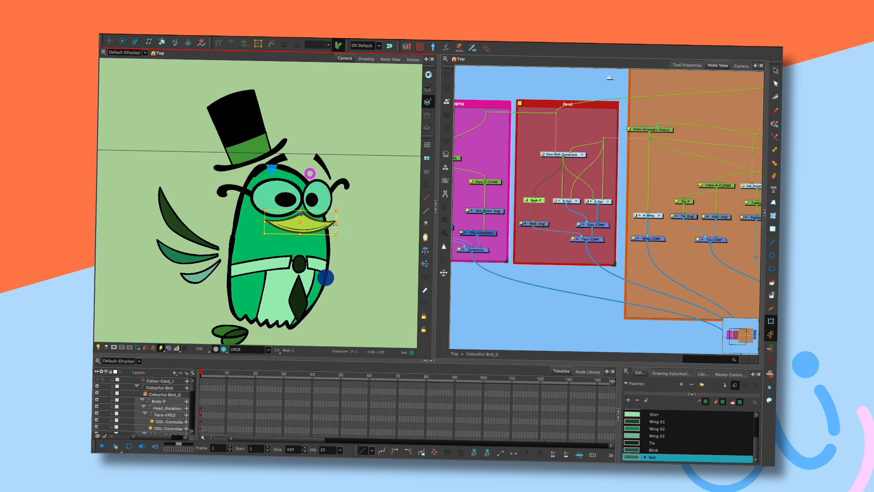
Move the beak peg's pivot to the left corner of the beak
key("alt+3")
key("shift+t")
key("alt+3")
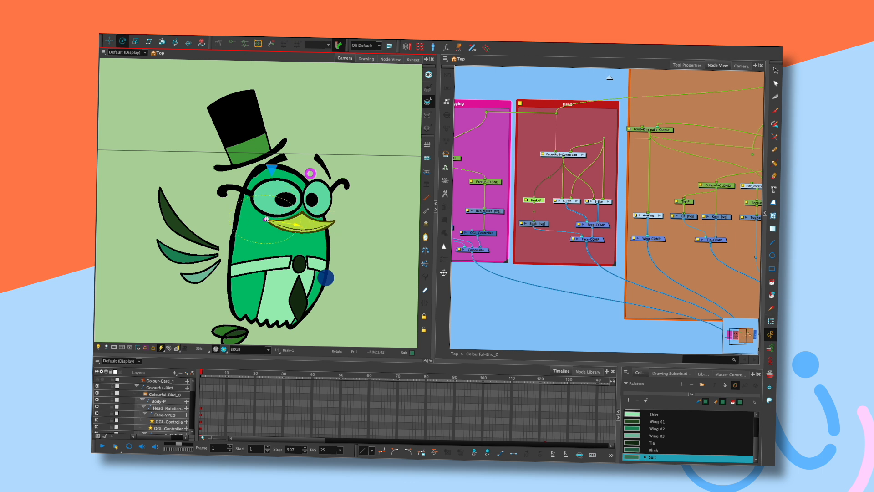
key("shift+t")
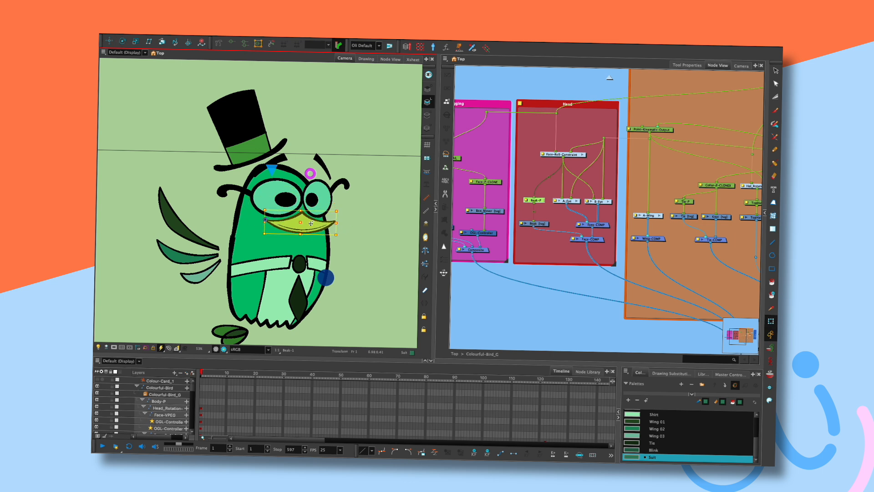
Reposition the beak peg's pivot again and test rotating the beak around it, undoing the rotation
key("alt+3")
key("shift+t")
left_click_drag(337, 234, 346, 229)
key("ctrl+z")
key("alt+3")
key("shift+t")
left_click(353, 222)
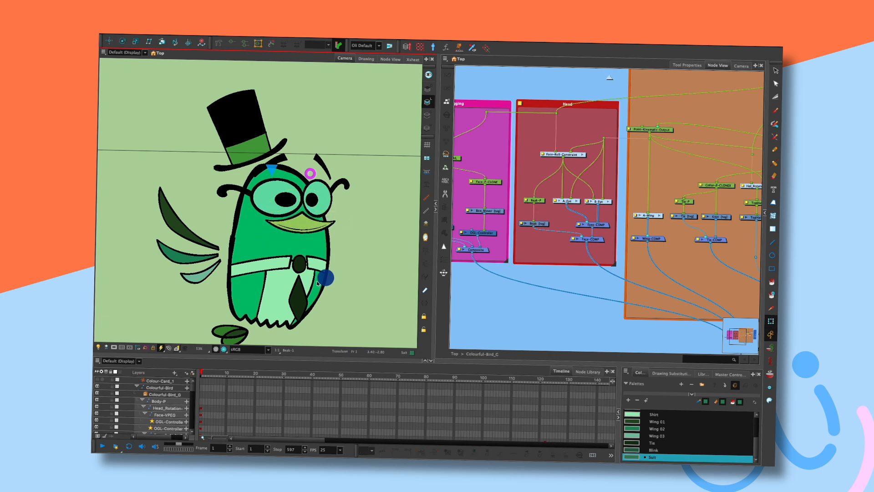
Enter the Face-Roll-Constraint group and inspect how the Face-VPEG and Face-P pegs are connected
left_click(532, 104)
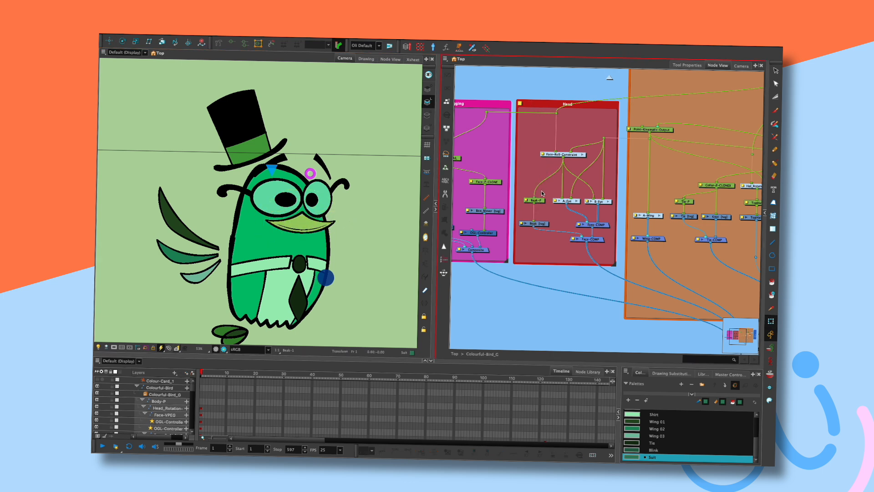
left_click(583, 157)
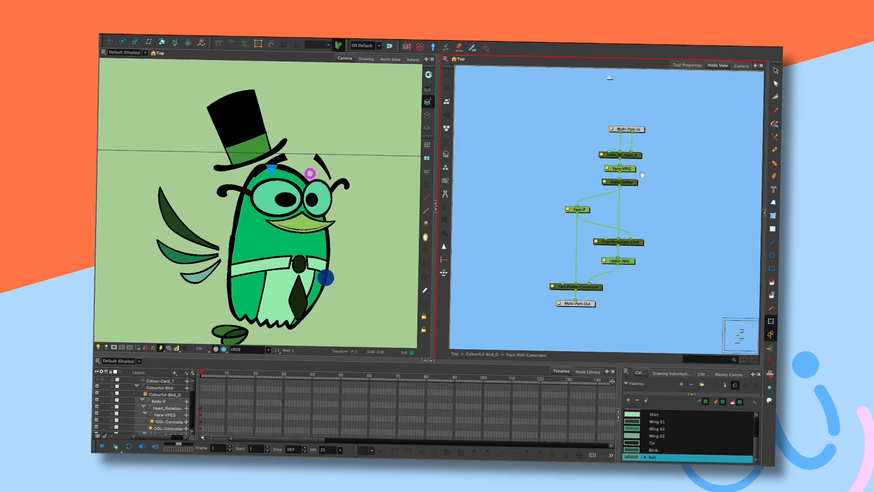
left_click_drag(642, 175, 637, 173)
left_click(629, 166)
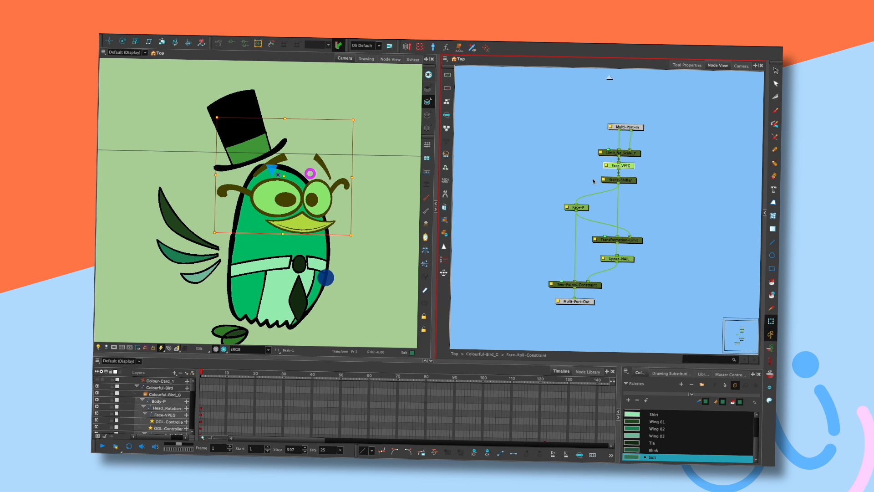
left_click(587, 207)
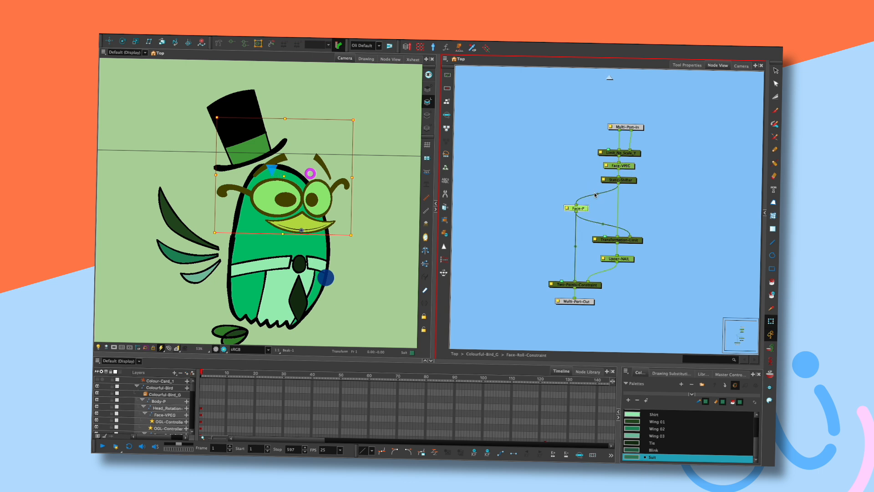
left_click(628, 167)
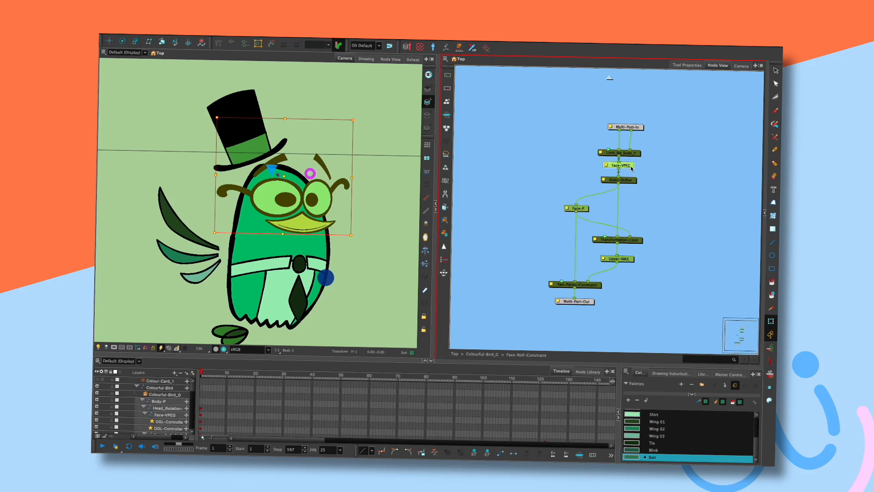
Move the Face-VPEG peg to between the Two-Points-Constraint and Multi-Port-Out nodes, and try the donut controller on the face
left_click_drag(586, 302, 586, 330)
left_click(628, 166)
key("super+x")
key("super+v")
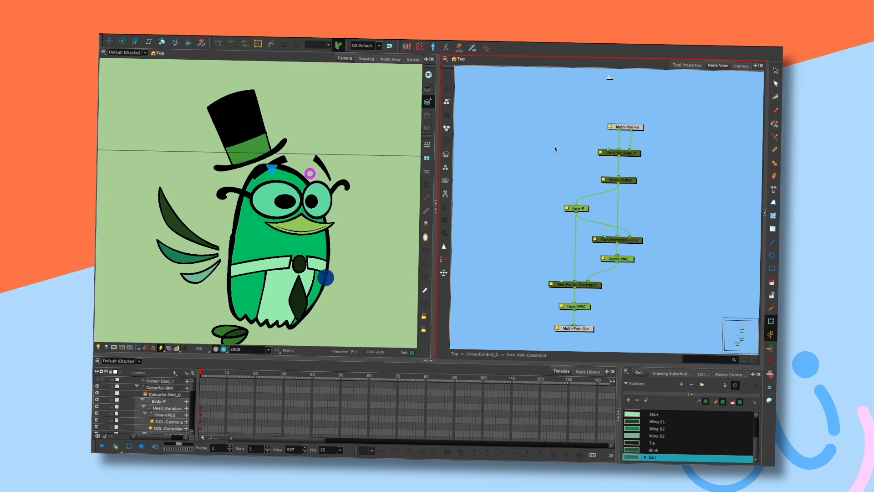
mouse_move(313, 173)
left_mouse_down()
mouse_move(326, 174)
mouse_move(301, 189)
mouse_move(314, 175)
left_mouse_up()
left_click(364, 198)
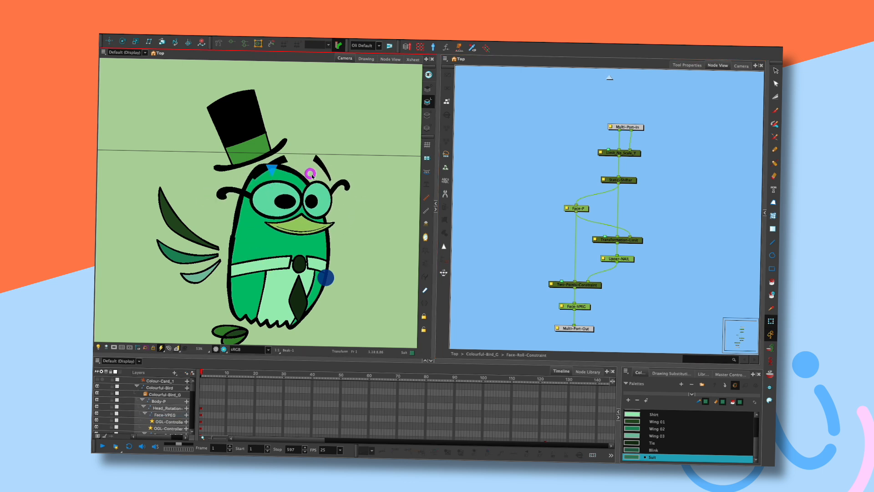
Try moving the face with the Face-VPEG controller, check its node in the Face-Roll-Constraint group, and reset the face
left_click(311, 179)
mouse_move(311, 178)
left_mouse_down()
mouse_move(313, 164)
mouse_move(316, 195)
mouse_move(306, 170)
mouse_move(312, 184)
left_mouse_up()
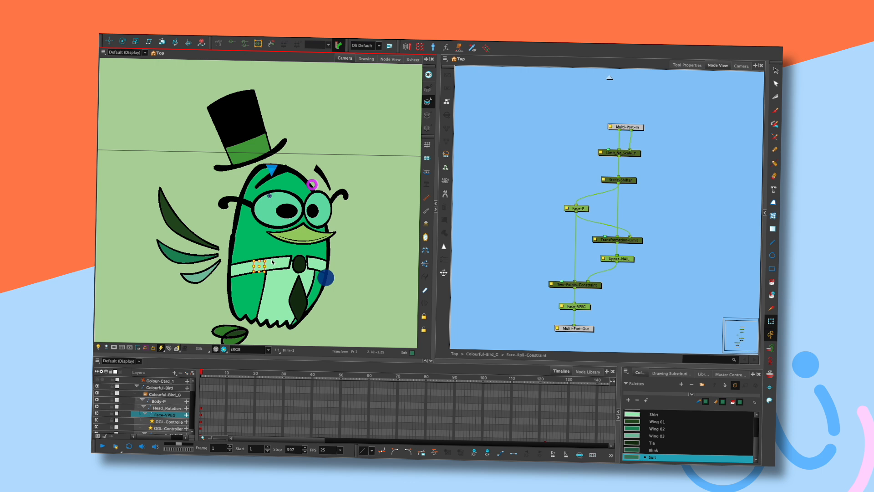
left_click_drag(259, 272, 258, 256)
left_click(587, 306)
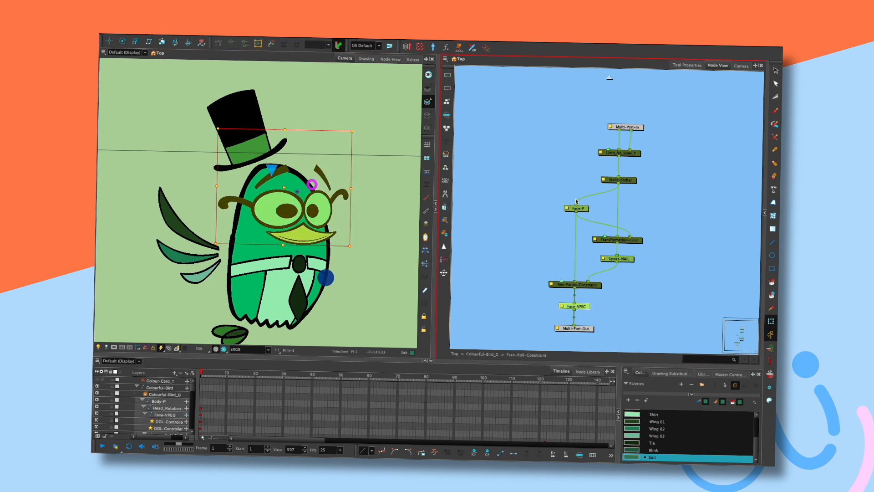
left_click(609, 78)
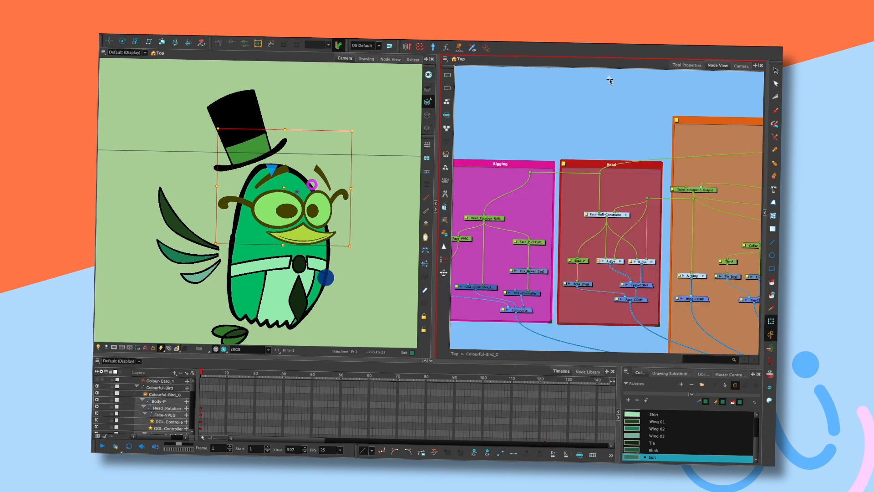
left_click(625, 215)
scroll(588, 254, "down", 2)
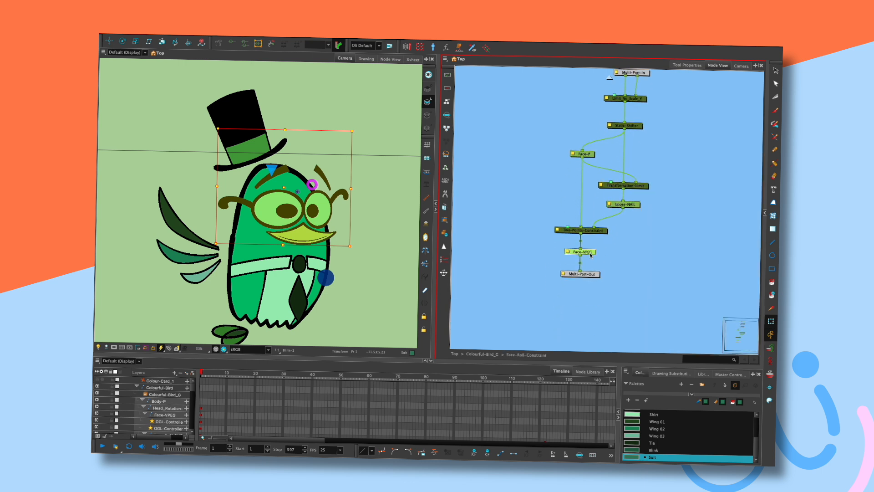
left_click(464, 155)
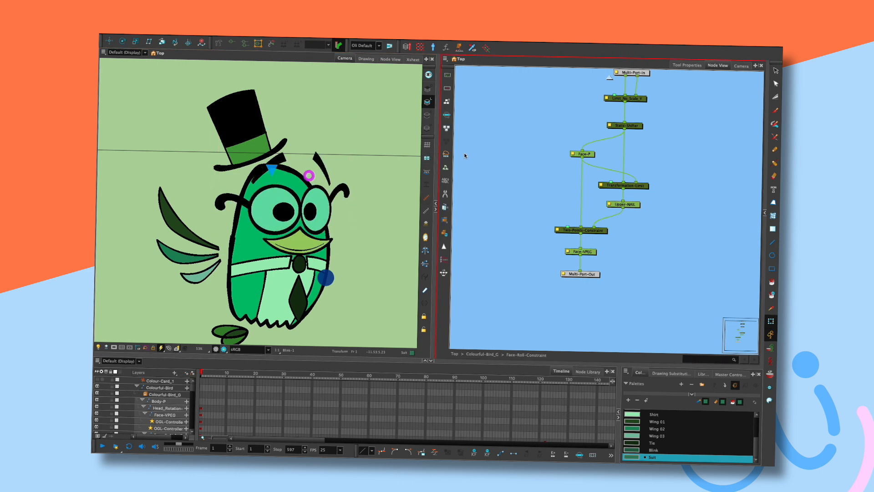
Lower the Multi-Port-Out node, create a Transformation-Limit node in the Head group, and move it into the Face-Roll-Constraint group
left_click_drag(593, 275, 585, 278)
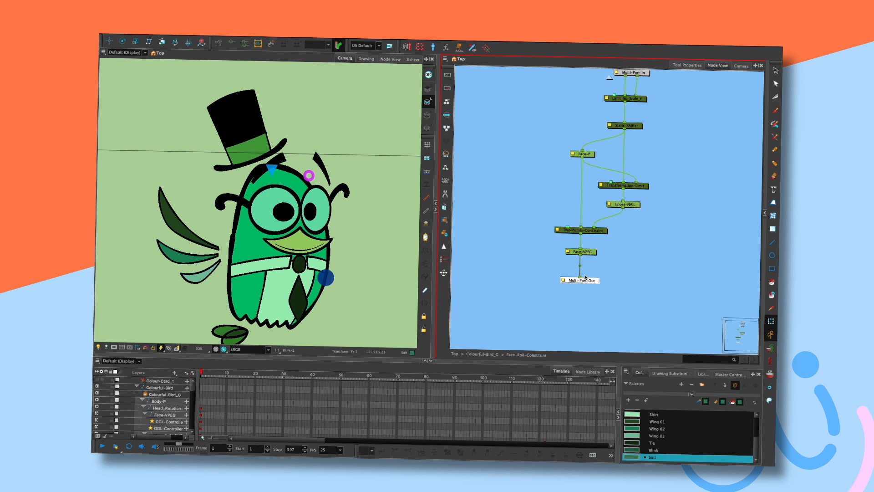
left_click(610, 78)
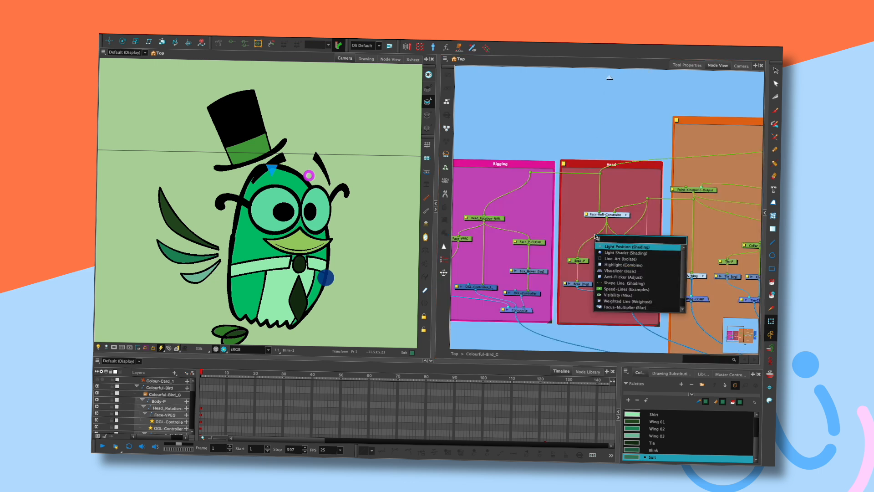
type("trans")
key("Return")
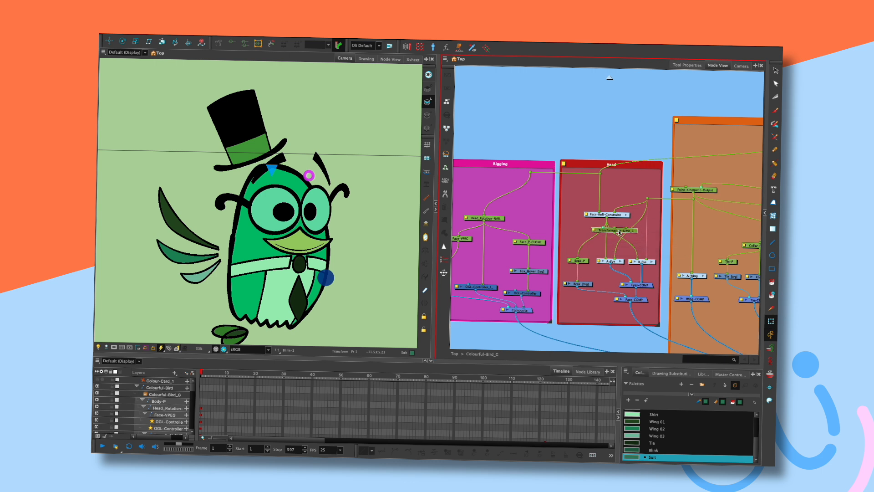
left_click(626, 214)
key("ctrl+v")
Wire the new Transformation-Limit from Two-Points-Constraint and Face-VPEG to a second port on Multi-Port-Out
left_click_drag(593, 281, 574, 302)
left_click_drag(580, 233, 578, 304)
left_click(445, 194)
left_click(626, 214)
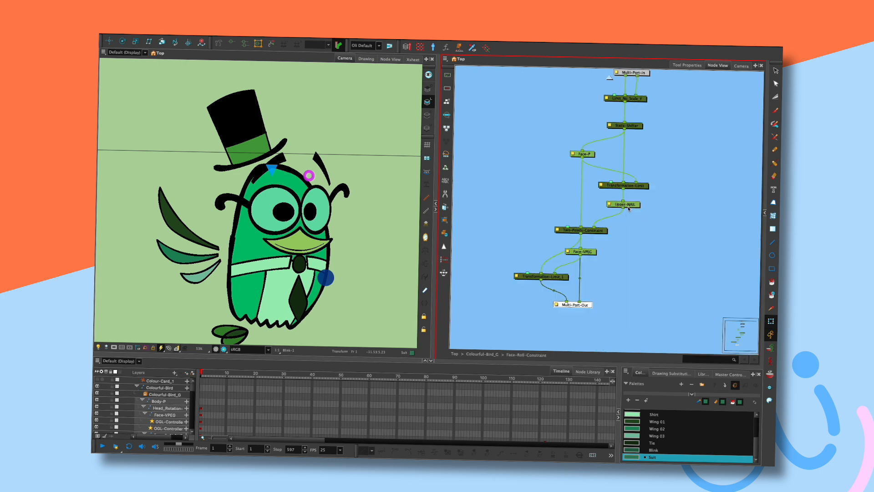
Set Scale X and Scale Y to 0 on the Transformation-Limit node below Face-VPEG
left_click(517, 276)
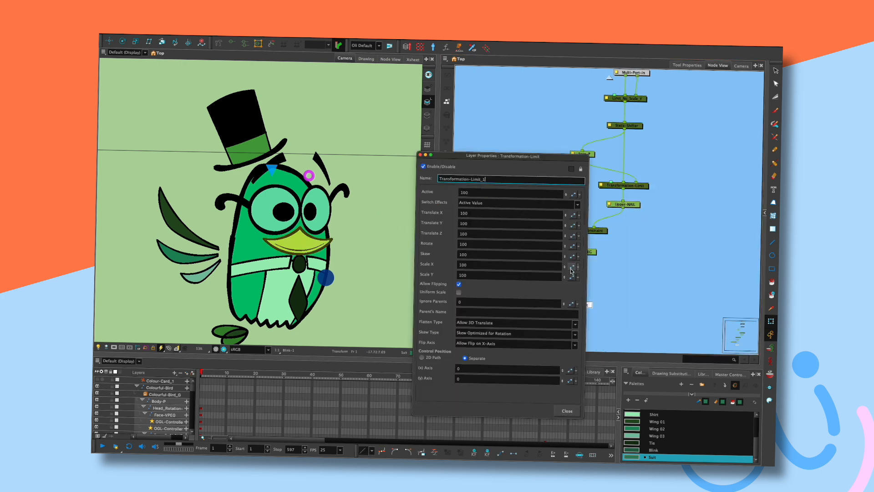
left_click(553, 266)
type("0")
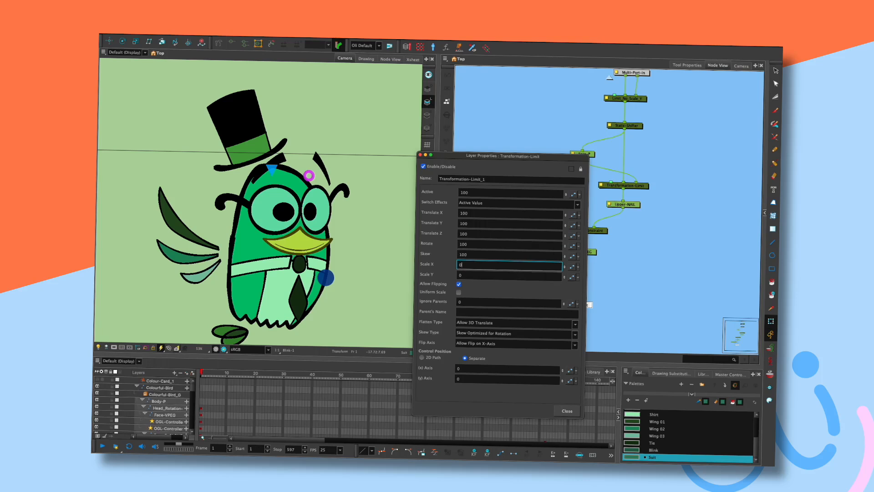
left_click(508, 276)
key("Escape")
Test the limit by moving the face up and sideways with Face-VPEG and shifting the pupils within the eyes
left_click(164, 415)
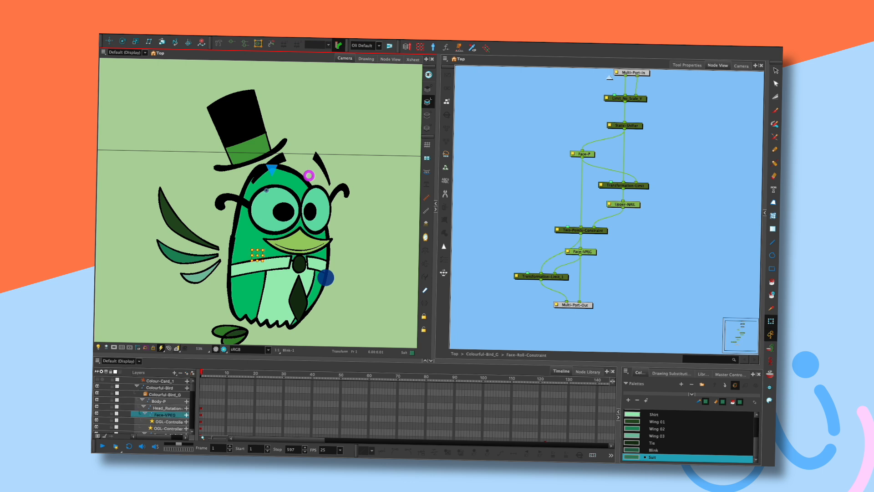
left_click_drag(257, 253, 257, 236)
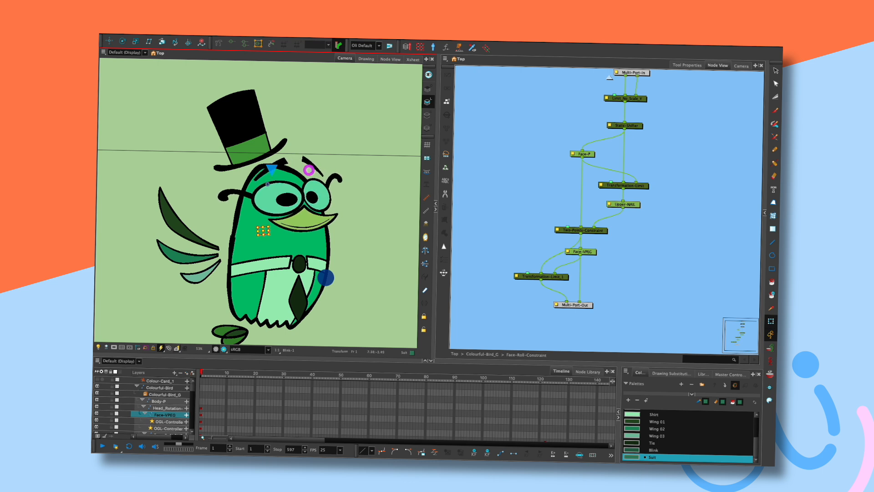
mouse_move(263, 230)
left_mouse_down()
mouse_move(242, 264)
mouse_move(207, 259)
mouse_move(231, 258)
mouse_move(207, 263)
mouse_move(231, 263)
mouse_move(213, 264)
mouse_move(212, 279)
mouse_move(212, 264)
mouse_move(257, 255)
mouse_move(258, 238)
mouse_move(271, 244)
mouse_move(267, 231)
left_mouse_up()
left_click_drag(290, 197, 314, 187)
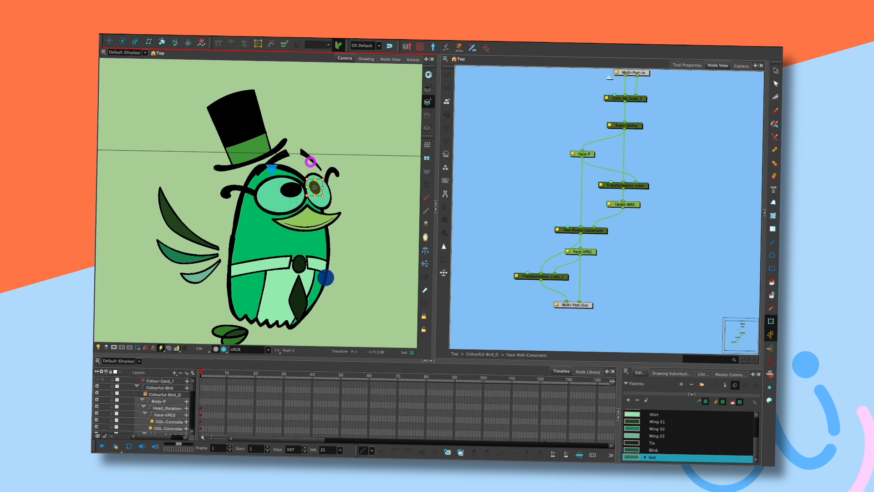
key("Escape")
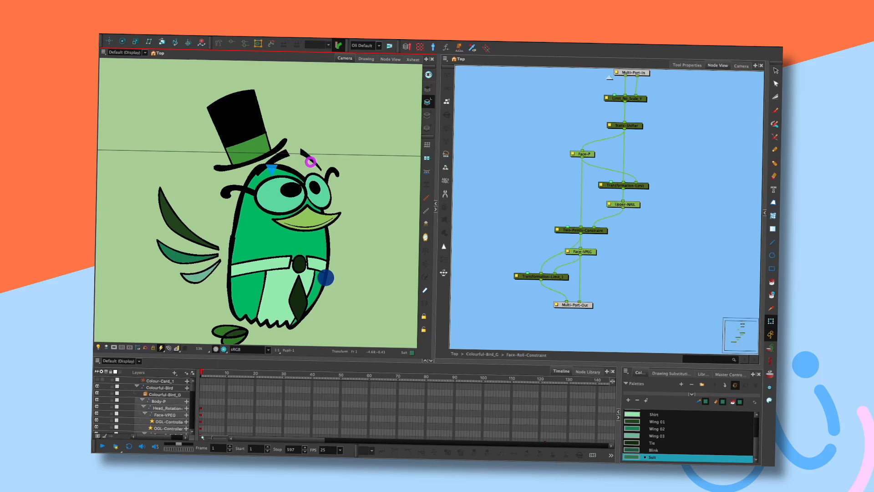
Select the pupils to check how they squash with the face, and undo the Face-VPEG moves
left_click(291, 190)
left_click_drag(302, 190, 299, 190)
key("Escape")
left_click(291, 190)
key("Escape")
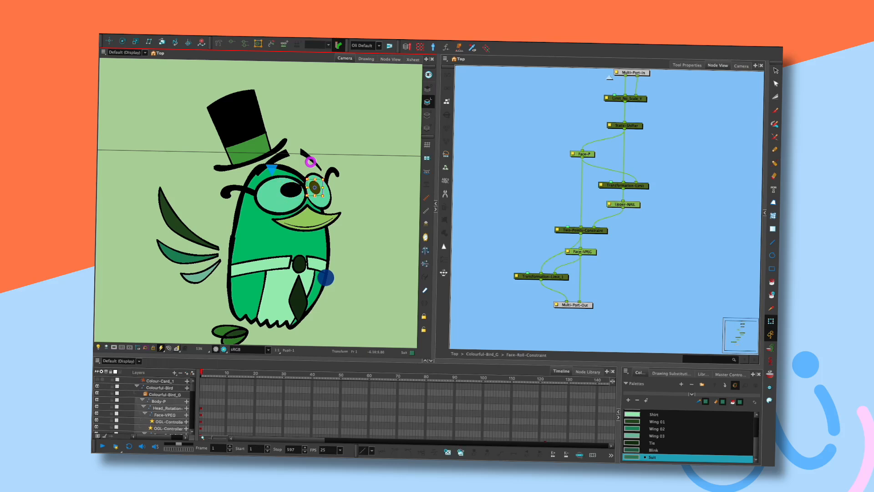
left_click(164, 414)
key("ctrl+z")
key("ctrl+z")
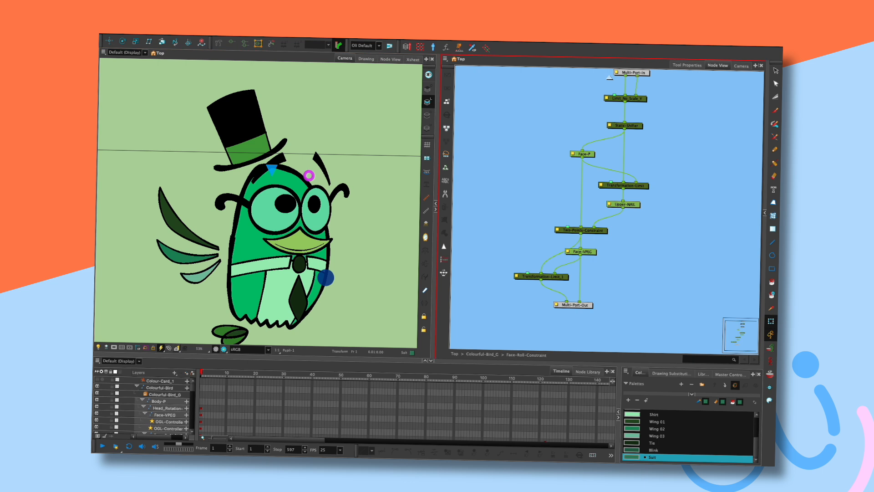
Recheck the wiring inside Face-Roll-Constraint, move Multi-Port-Out further down, and return to the parent group
left_click(610, 78)
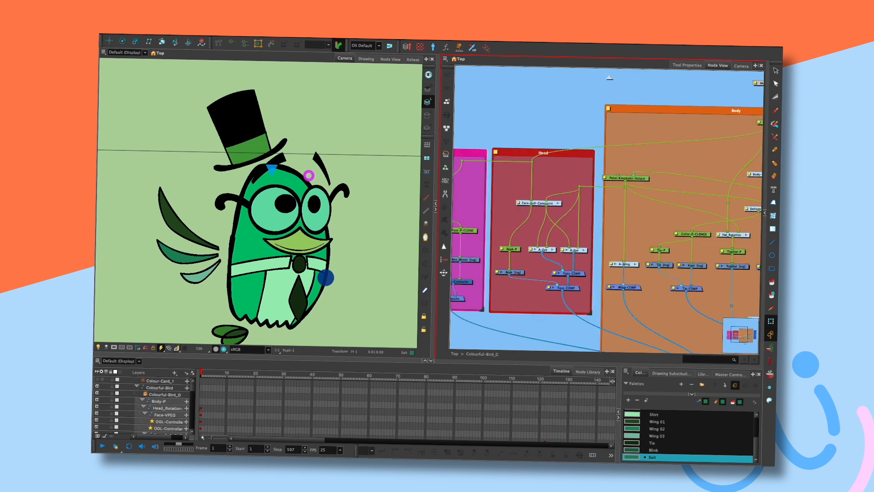
left_click(558, 203)
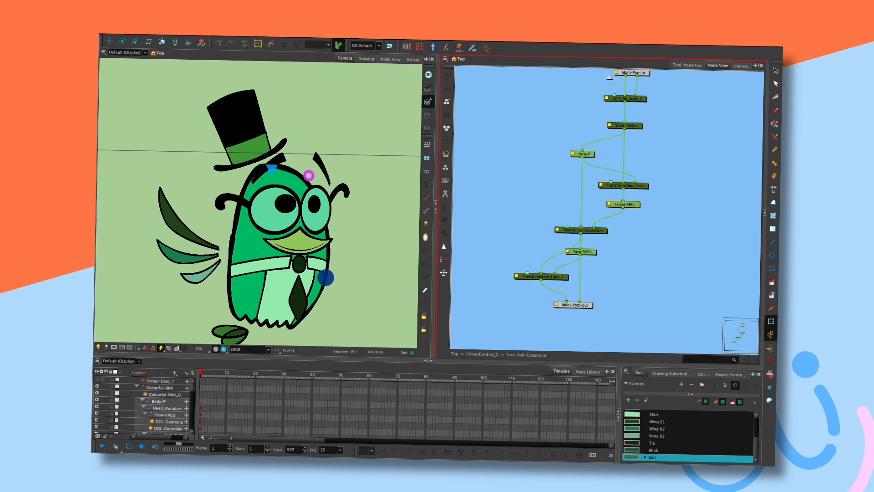
left_click_drag(551, 267, 551, 285)
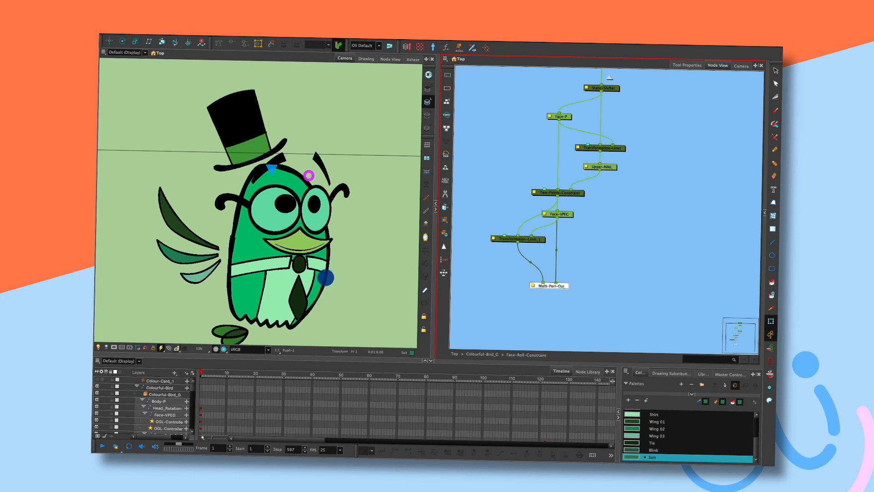
key("ctrl+shift+Return")
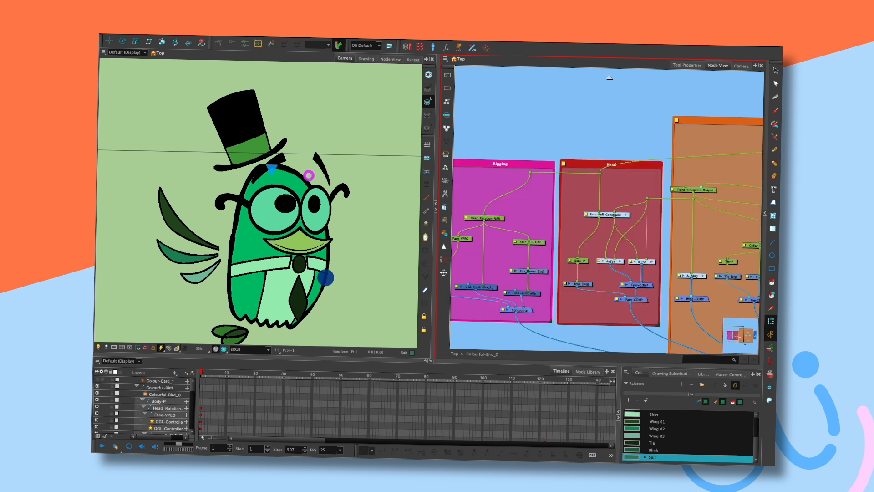
Insert a Transformation-Limit above Pupil-P in the A-Eye group and connect Eye-P to its other input
key("ctrl+Return")
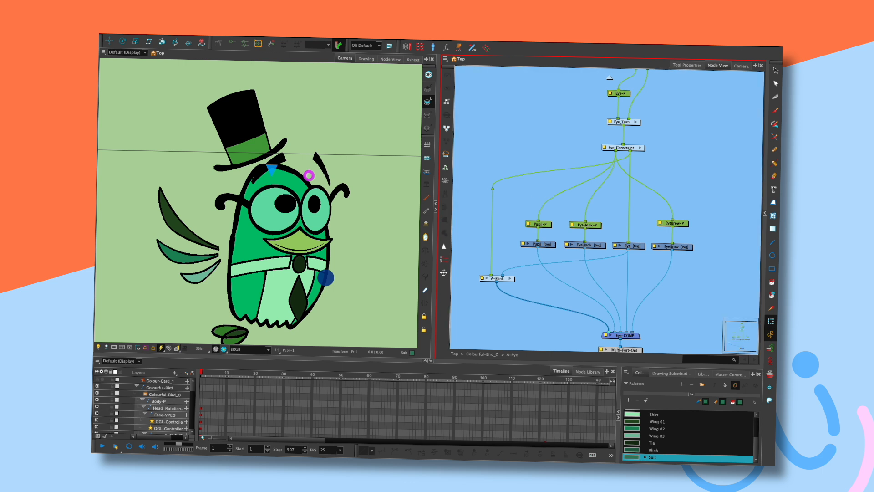
key("Tab")
type("limi")
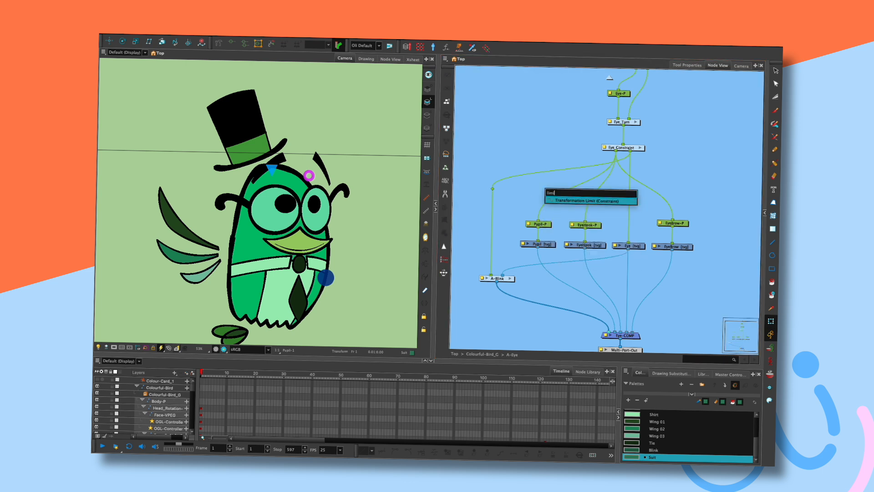
type("t")
key("Return")
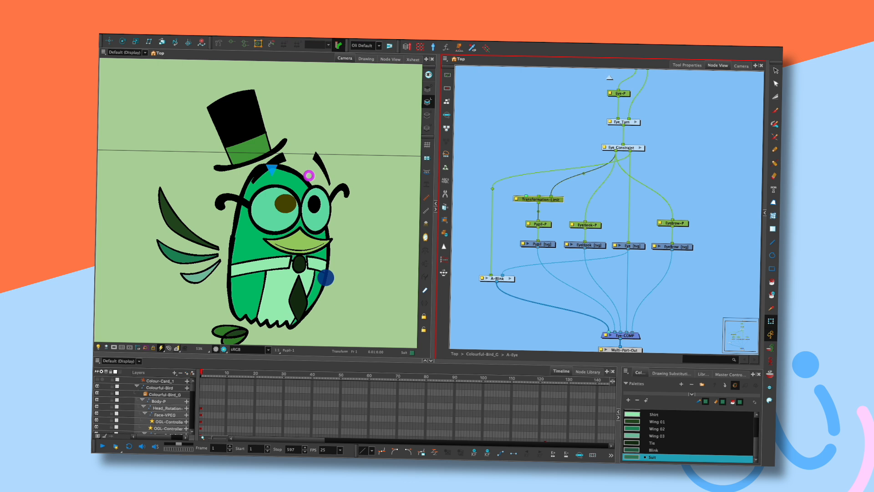
left_click_drag(609, 121, 531, 220)
Set Scale X to 0 on the Transformation-Limit above Pupil-P
left_click(514, 182)
double_click(531, 224)
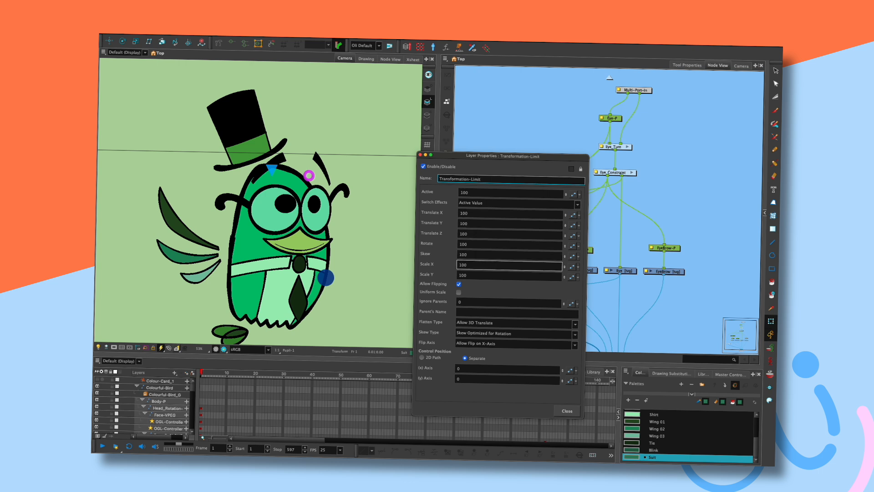
left_click(509, 264)
type("0")
key("Tab")
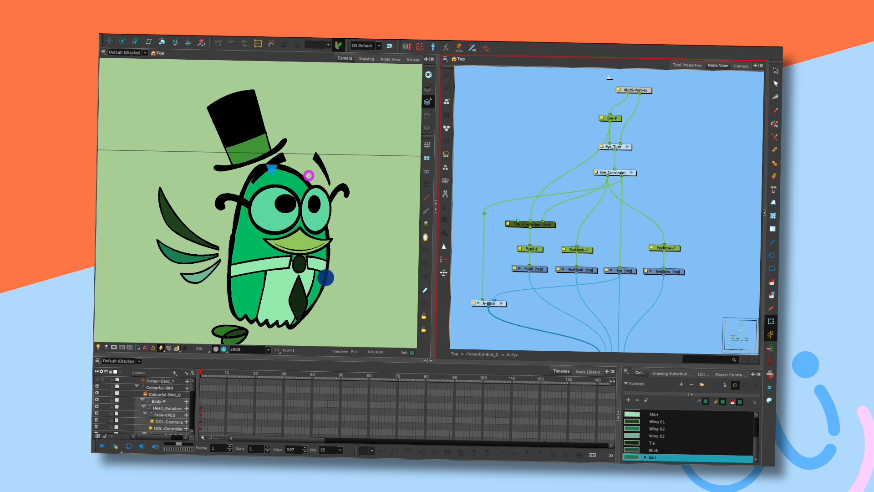
Connect the pupil's Transformation-Limit to a new Multi-Port-In port and feed A-Eye from the waypoint above Face-Roll-Constraint
left_click_drag(530, 220, 610, 89)
left_click(609, 78)
left_click_drag(610, 137, 574, 163)
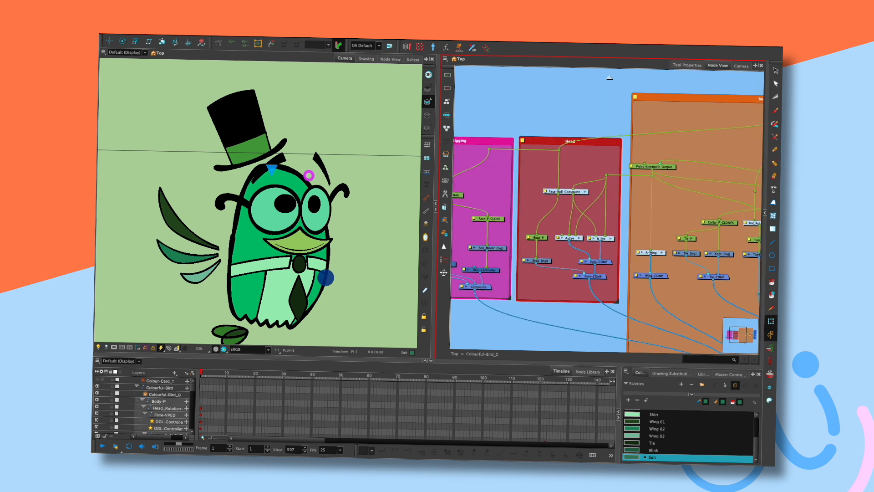
left_click_drag(629, 201, 584, 204)
left_click_drag(514, 154, 517, 239)
left_click(534, 241)
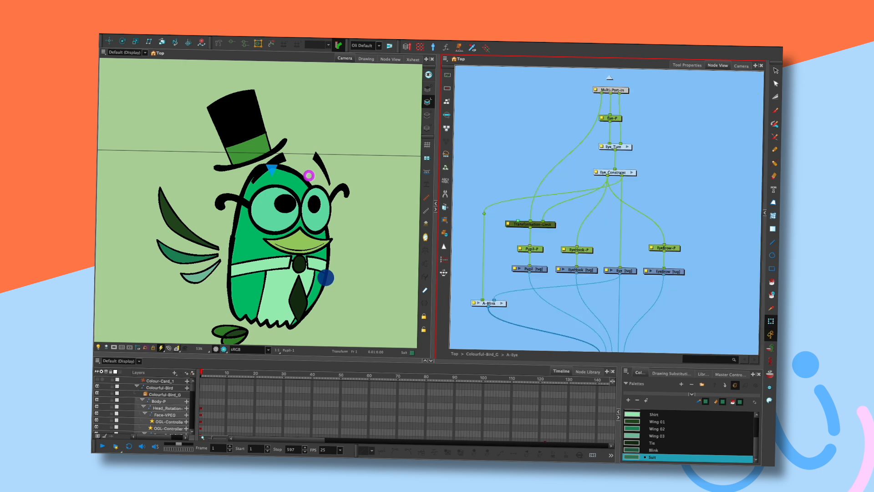
Set the pupil's Transformation-Limit to Scale Y 0 and Scale X 100
left_click_drag(591, 218, 615, 207)
left_click(531, 212)
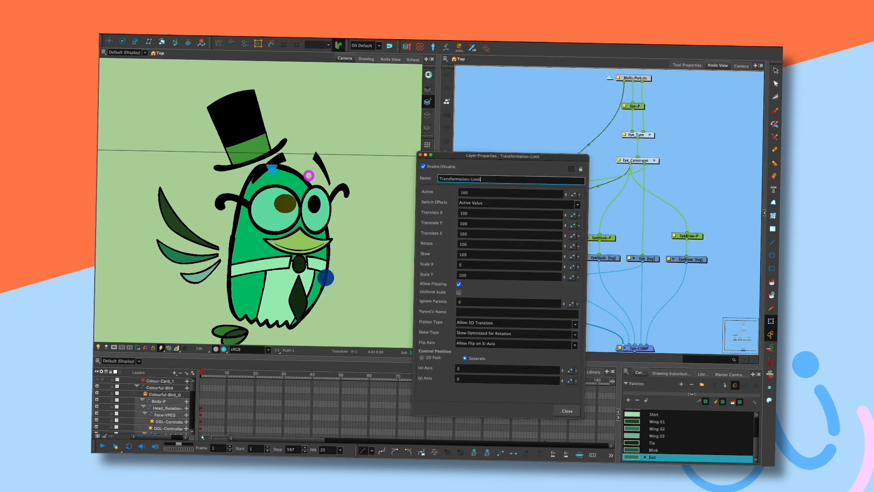
left_click(496, 276)
double_click(482, 276)
type("0")
left_click(496, 265)
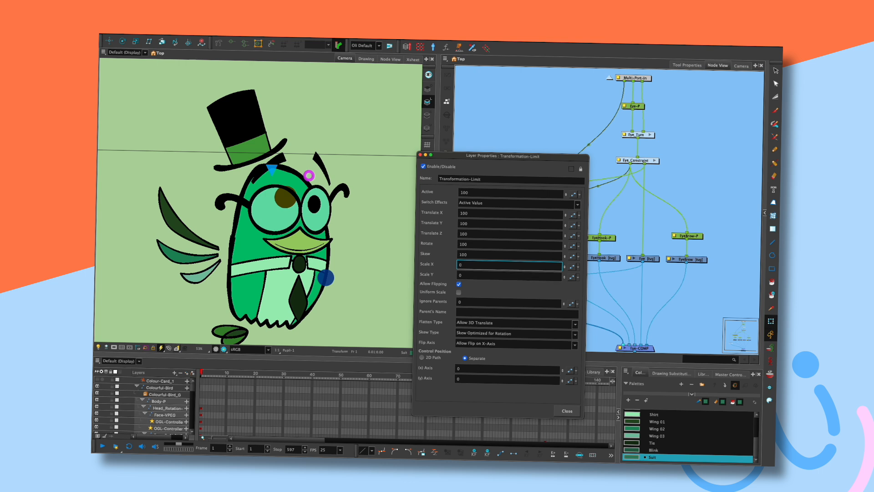
type("100")
left_click(496, 276)
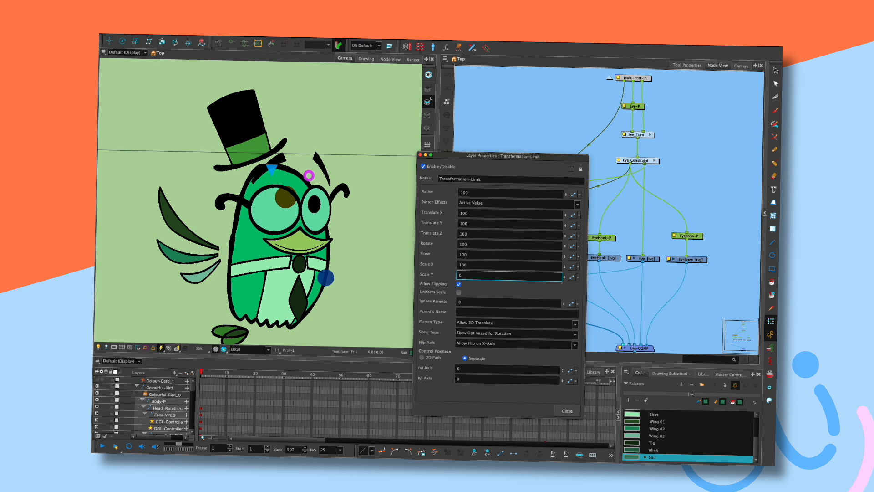
Move the Transformation-Limit's control point onto the pupil, at about -1.14 on X and 5.48 on Y
left_click_drag(500, 156, 694, 170)
left_click(553, 212)
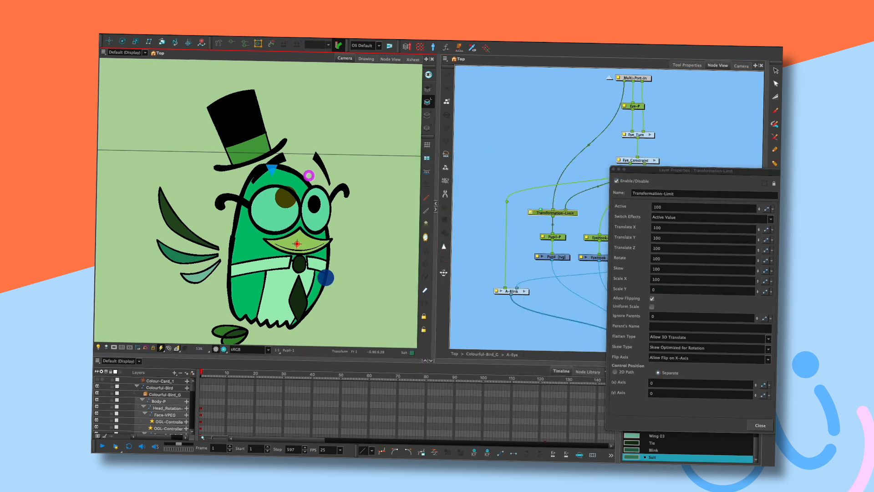
left_click_drag(285, 201, 285, 203)
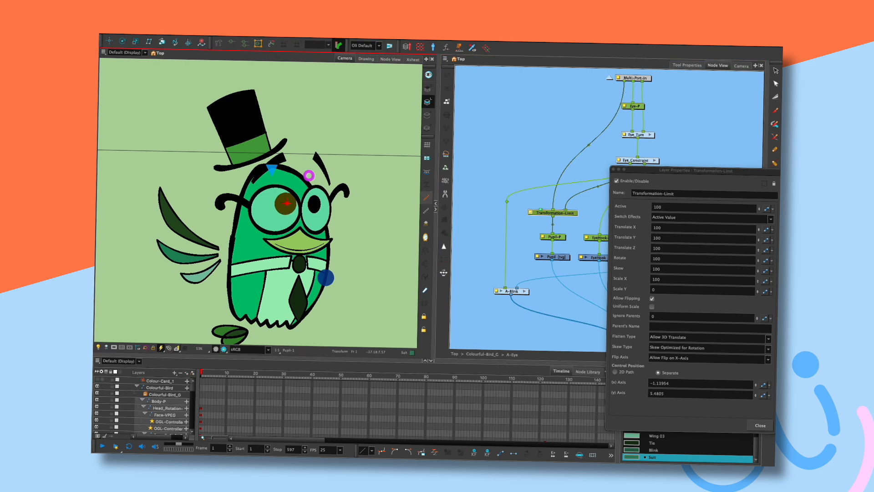
key("Escape")
left_click_drag(285, 203, 283, 206)
Reset the Pupil-P peg's transformation and reselect the Transformation-Limit to check its control point
left_click_drag(574, 196, 543, 200)
left_click(523, 241)
key("shift+r")
key("Escape")
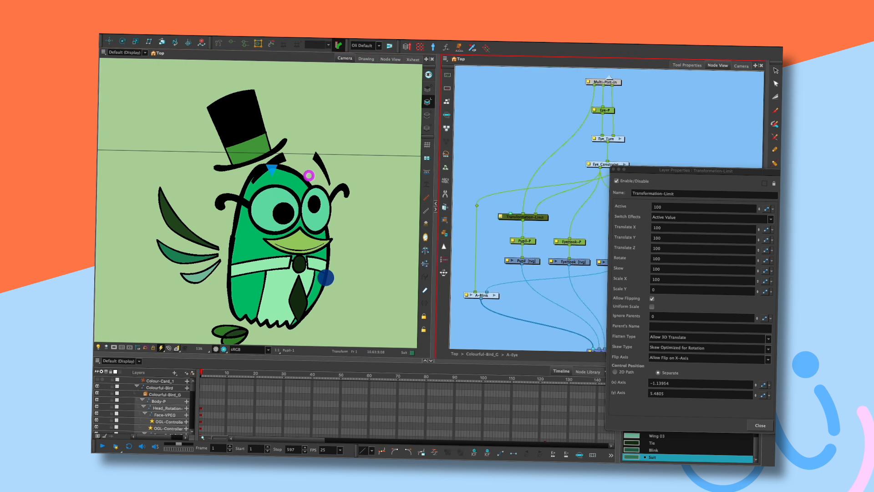
left_click(525, 217)
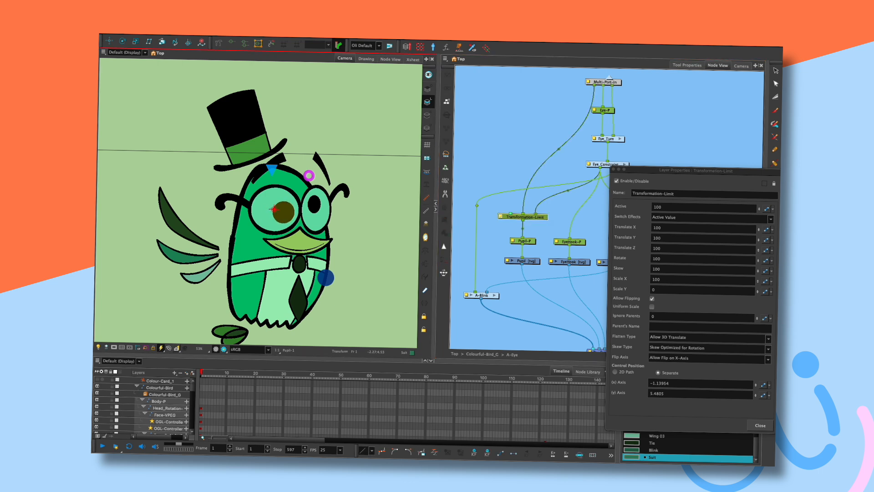
Move the Transformation-Limit's control point to about -2.26 on X and 4.56 on Y, and shift the face upward to squash the eyes
left_click_drag(274, 209, 273, 209)
left_click(496, 171)
mouse_move(309, 175)
left_mouse_down()
mouse_move(310, 143)
mouse_move(314, 160)
mouse_move(319, 142)
mouse_move(308, 146)
mouse_move(314, 165)
left_mouse_up()
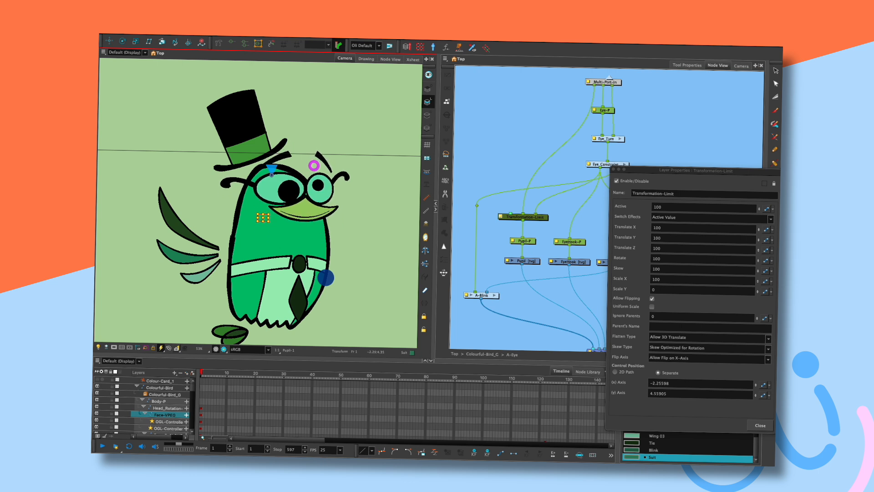
Set the pupil's Transformation-Limit Skew to 0
left_click_drag(682, 170, 510, 135)
double_click(530, 235)
type("0")
Try a Scale Y of 20 on the pupil's Transformation-Limit, and return it to 0
left_click(530, 246)
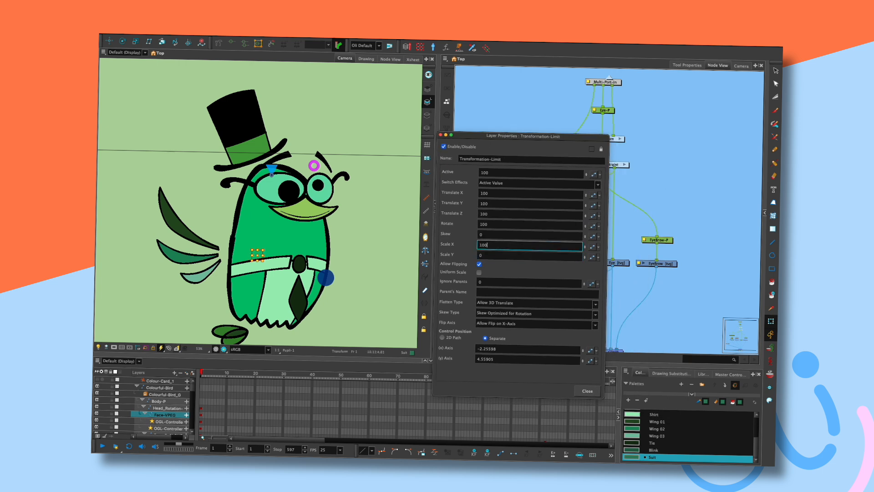
double_click(530, 246)
type("80")
key("Tab")
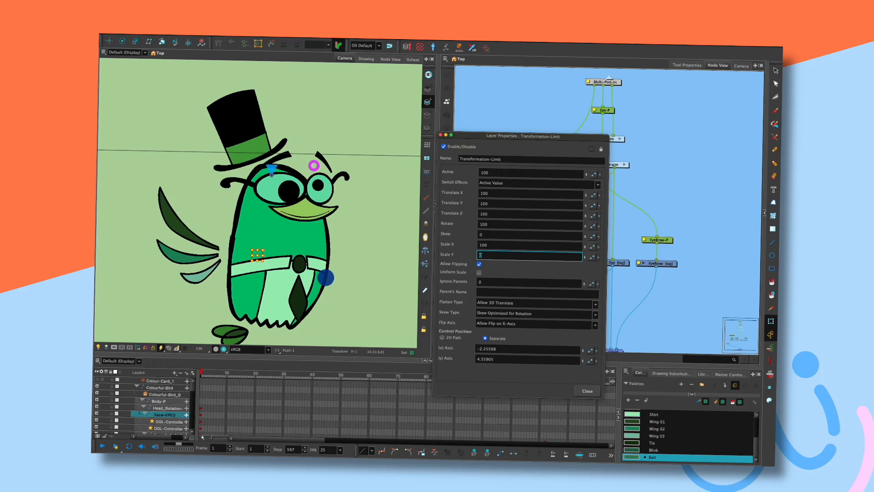
type("20")
key("shift+Tab")
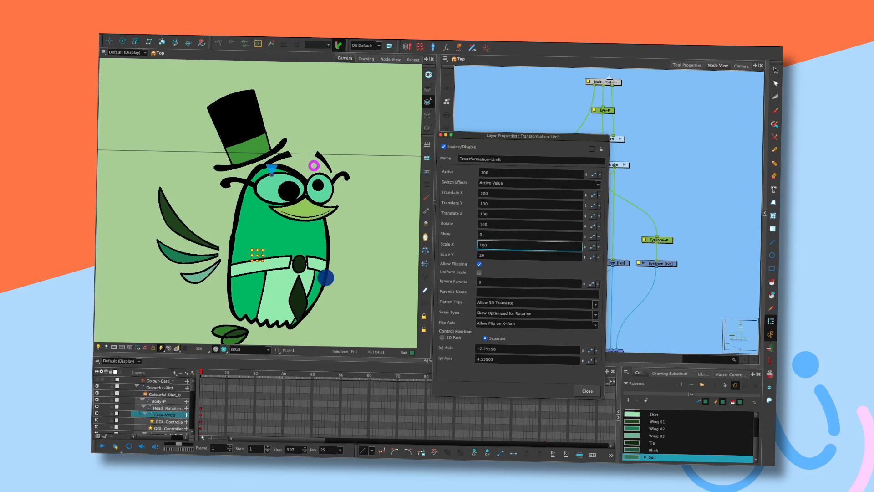
key("Tab")
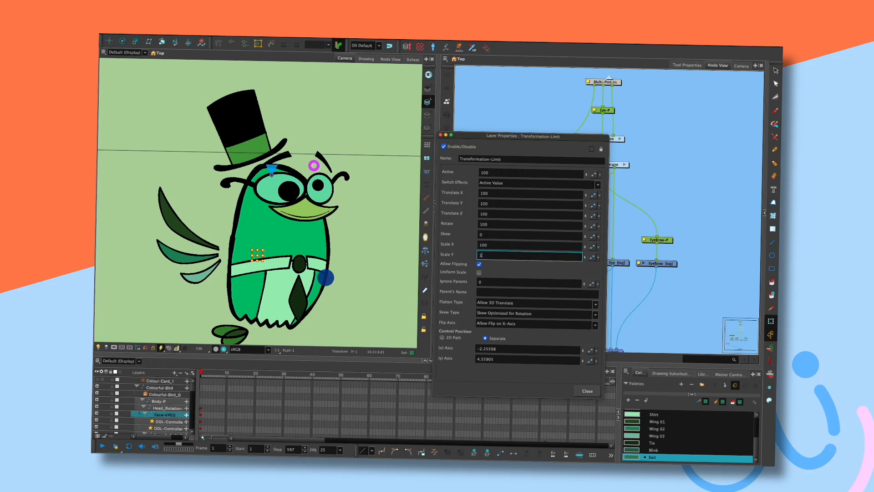
type("0")
Try a Scale X of 40 and then 0 on the pupil's Transformation-Limit
key("shift+Tab")
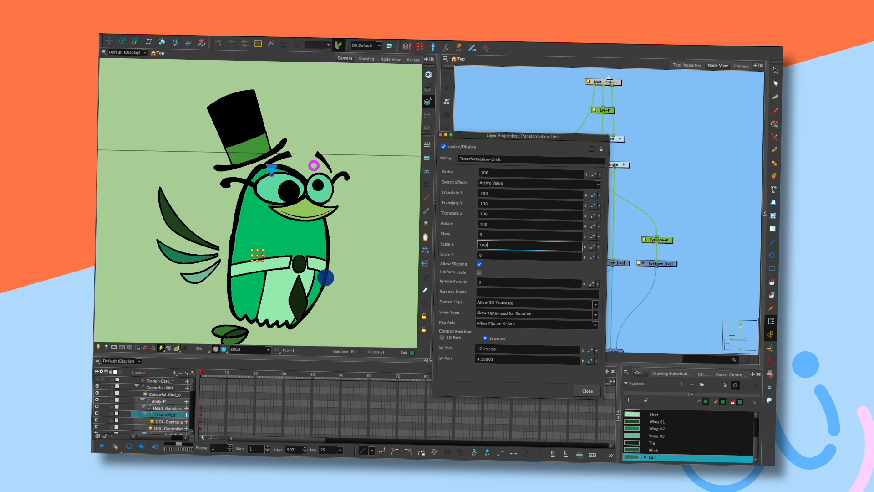
type("40")
key("Tab")
key("shift+Tab")
type("0")
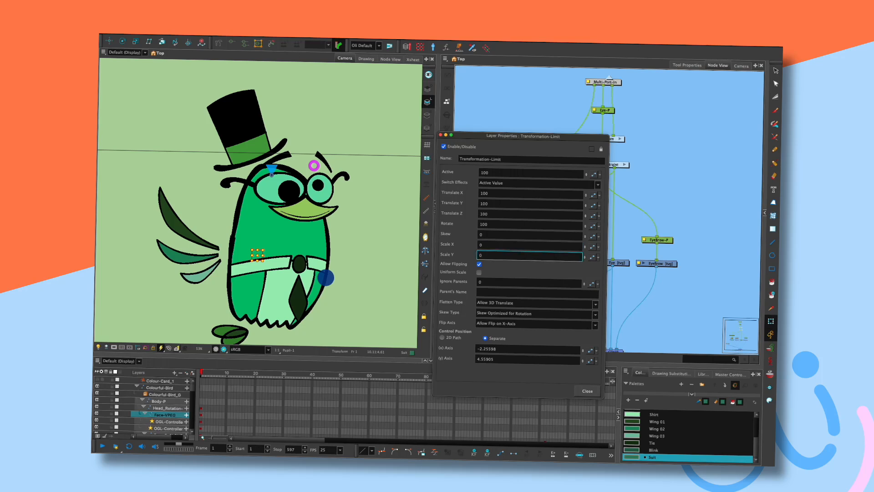
key("Return")
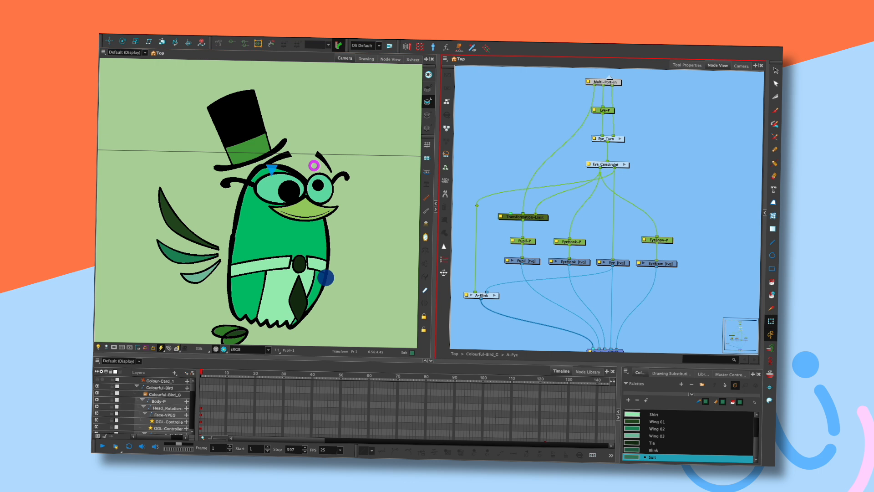
Reopen the Transformation-Limit's properties and try Scale X and Scale Y values of 2 and 20
left_click(500, 216)
left_click(523, 246)
key("BackSpace")
type("2")
left_click(523, 255)
left_click(524, 246)
left_click(523, 256)
key("BackSpace")
type("2")
left_click(523, 245)
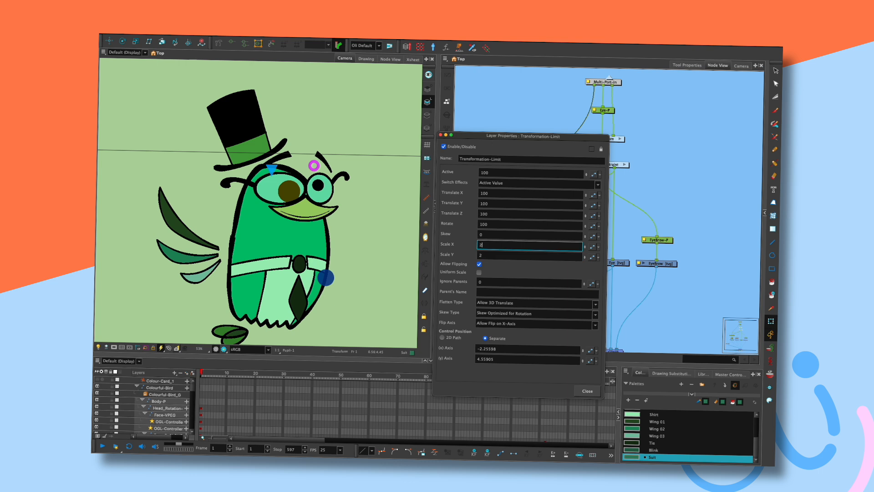
type("0")
left_click(523, 256)
type("0")
left_click(524, 246)
Set both Scale X and Scale Y of the pupil's Transformation-Limit to 100
type("00")
key("Tab")
type("00")
key("Return")
key("ctrl+a")
type("0")
key("Return")
double_click(505, 246)
type("100")
key("Return")
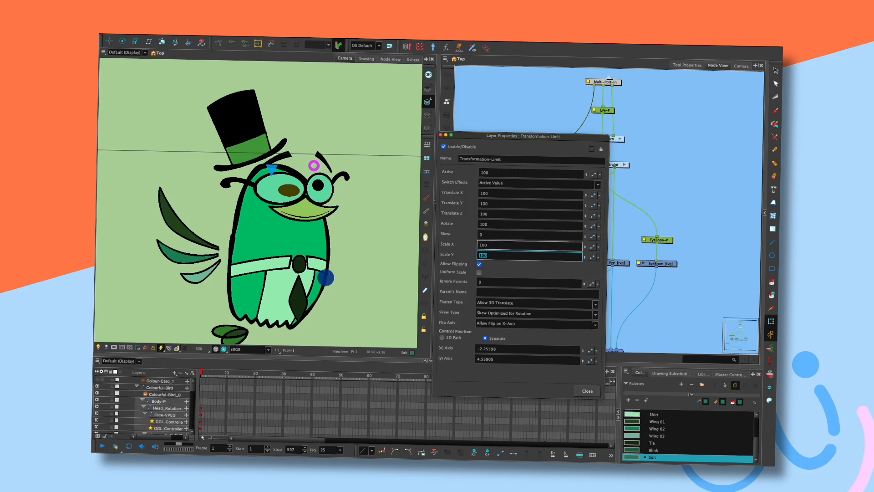
Enable Uniform Scale on the Transformation-Limit, try a Scale Y of 0 and restore it to 100
left_click(478, 272)
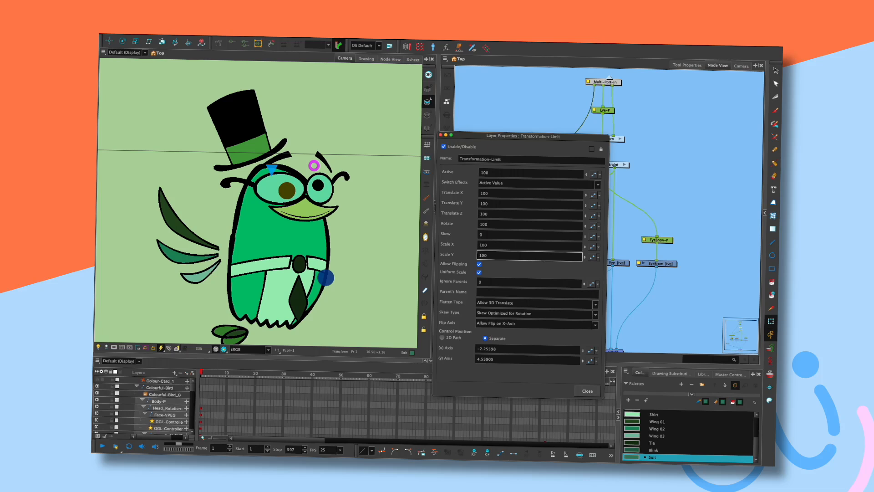
double_click(482, 255)
type("8")
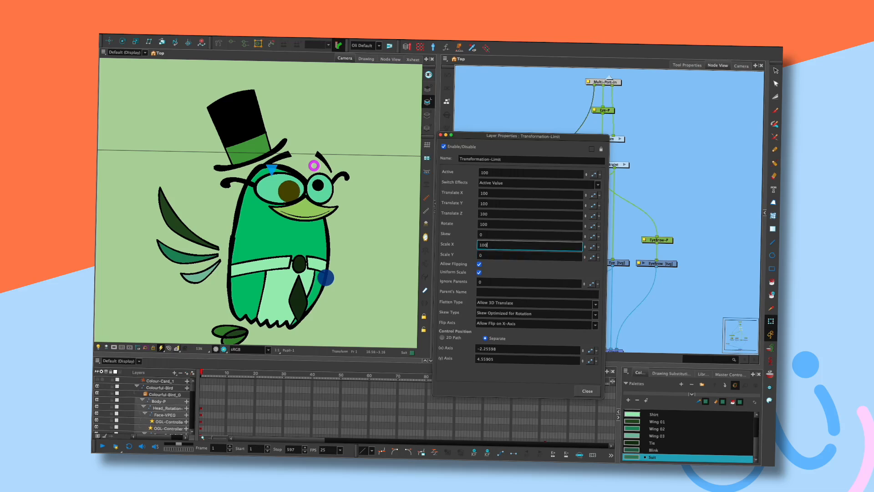
type("00")
key("shift+Tab")
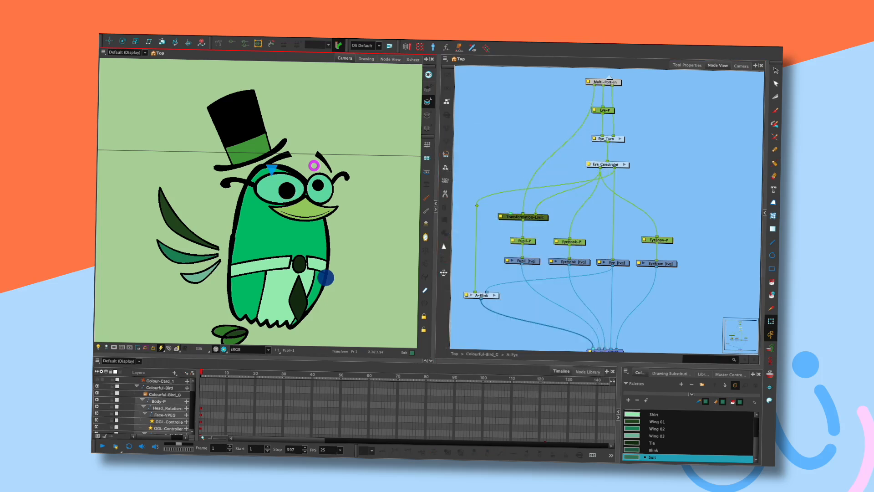
Select Face-VPEG and move the face to check whether the pupil keeps its shape
left_click(163, 414)
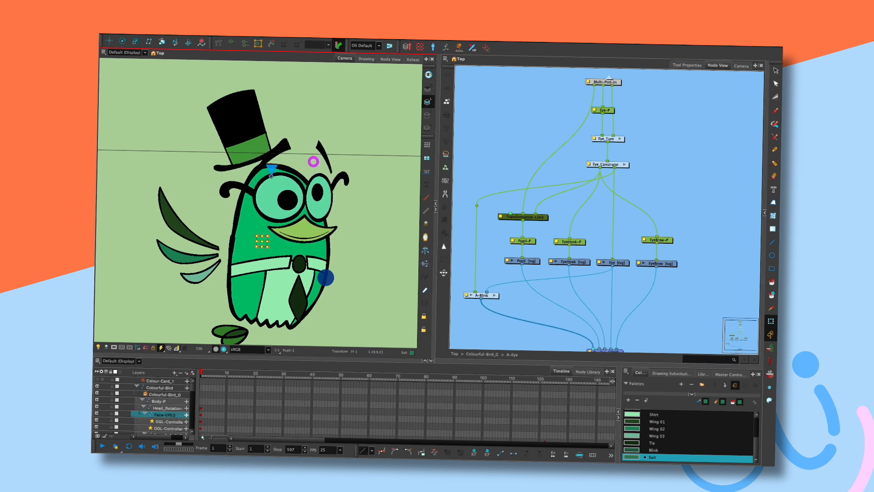
key("Escape")
left_click(165, 414)
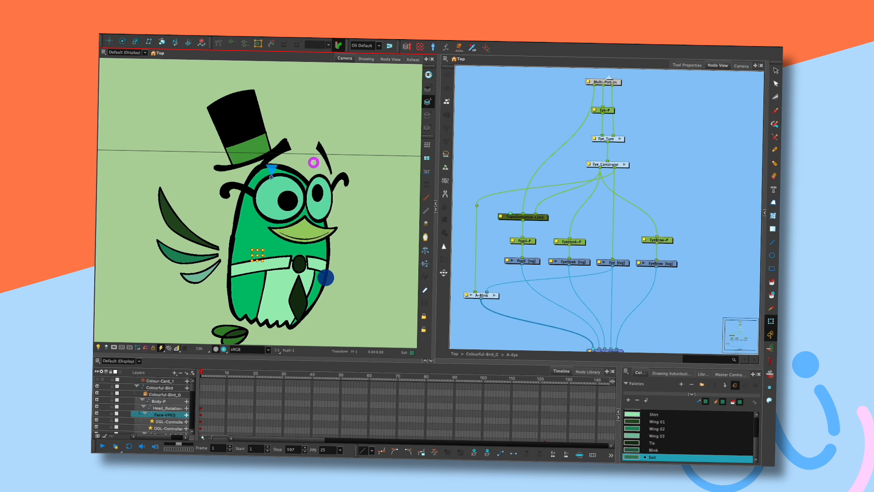
Reposition the Transformation-Limit's control point around the pupil and move the face again to test it
left_click(525, 217)
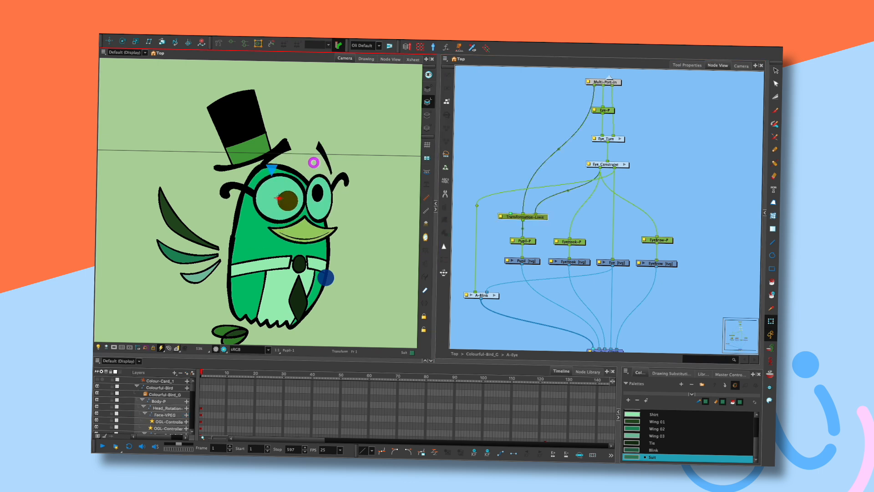
left_click_drag(278, 198, 288, 200)
key("Escape")
left_click_drag(288, 200, 268, 196)
left_click(258, 255)
mouse_move(259, 255)
left_mouse_down()
mouse_move(258, 227)
mouse_move(258, 243)
left_mouse_up()
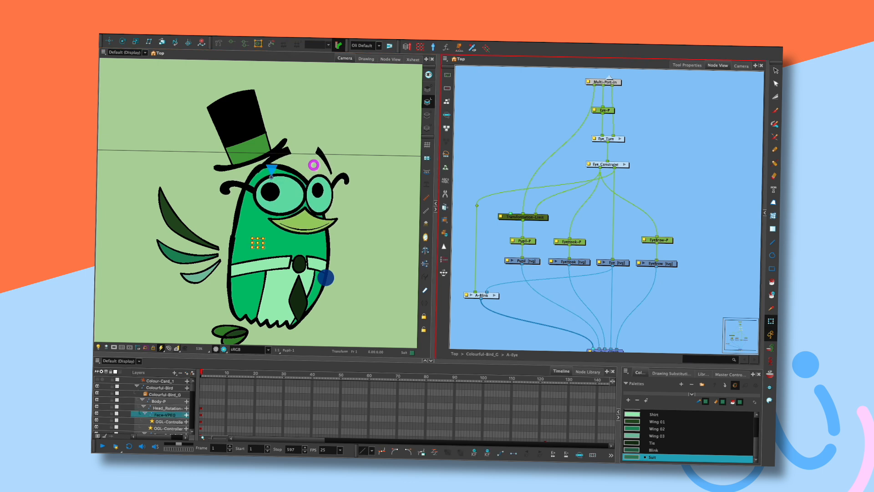
Move the Pupil-P peg above the Transformation-Limit, between it and Multi-Port-In
left_click(522, 240)
mouse_move(522, 241)
left_mouse_down()
mouse_move(523, 199)
mouse_move(523, 227)
left_mouse_up()
left_click(524, 200)
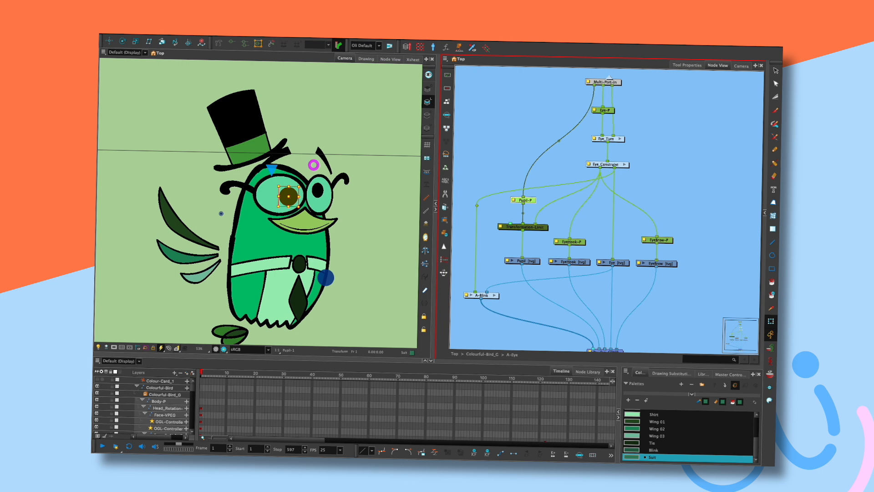
Try moving and rotating the pupil through Pupil-P in its position above the Transformation-Limit, and undo the changes
left_click(377, 200)
mouse_move(288, 196)
left_mouse_down()
mouse_move(280, 197)
mouse_move(287, 193)
left_mouse_up()
key("super+z")
left_click(523, 200)
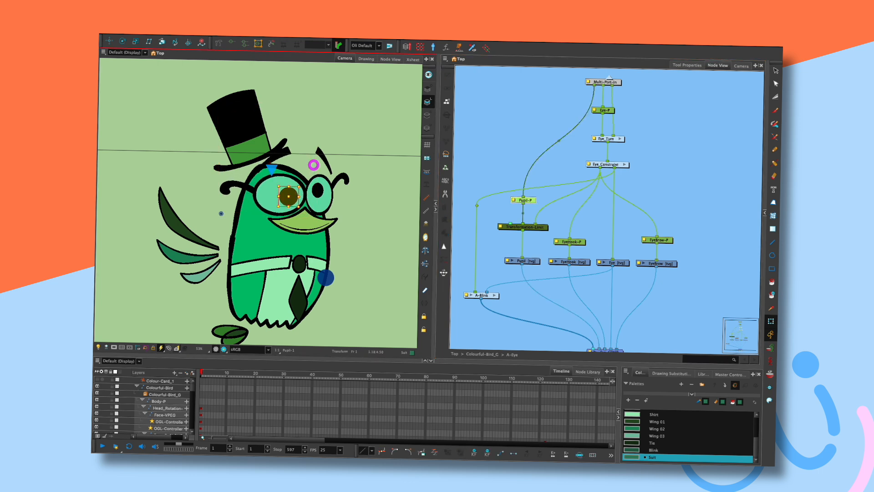
key("alt+3")
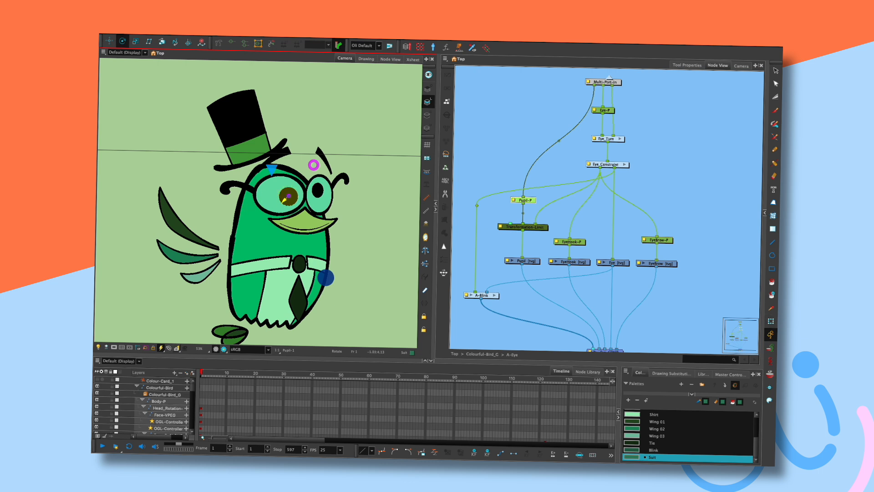
left_click(288, 197)
key("shift+t")
mouse_move(288, 197)
left_mouse_down()
mouse_move(288, 181)
mouse_move(286, 197)
left_mouse_up()
key("ctrl+z")
left_click(525, 200)
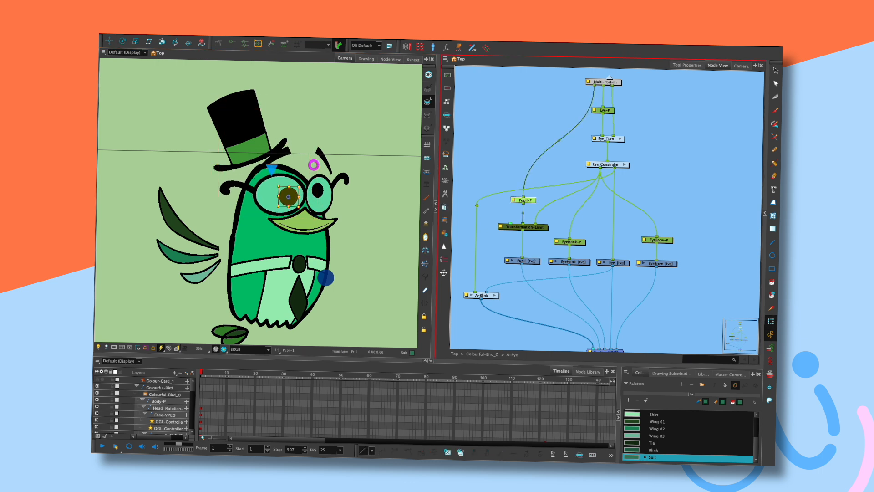
key("alt+2")
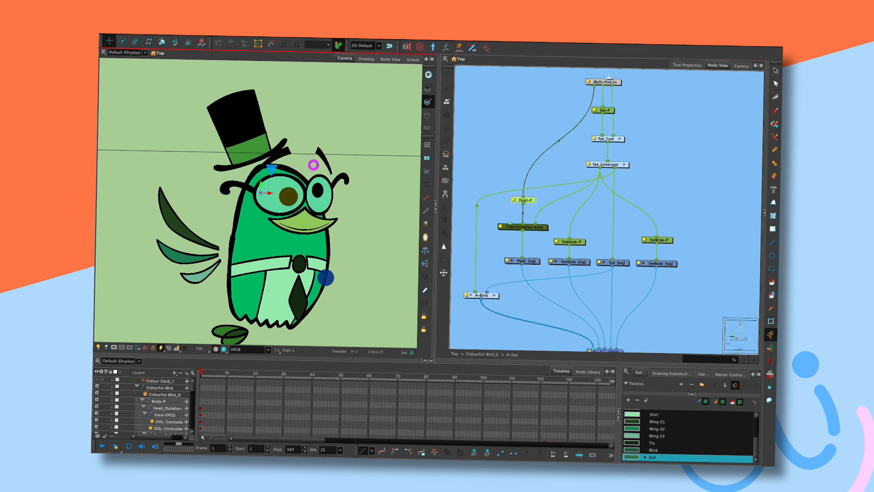
Reconnect Pupil-P between Eye_Constraint and the Transformation-Limit's second input, then test-move the pupil and undo it
left_click_drag(525, 200, 542, 208)
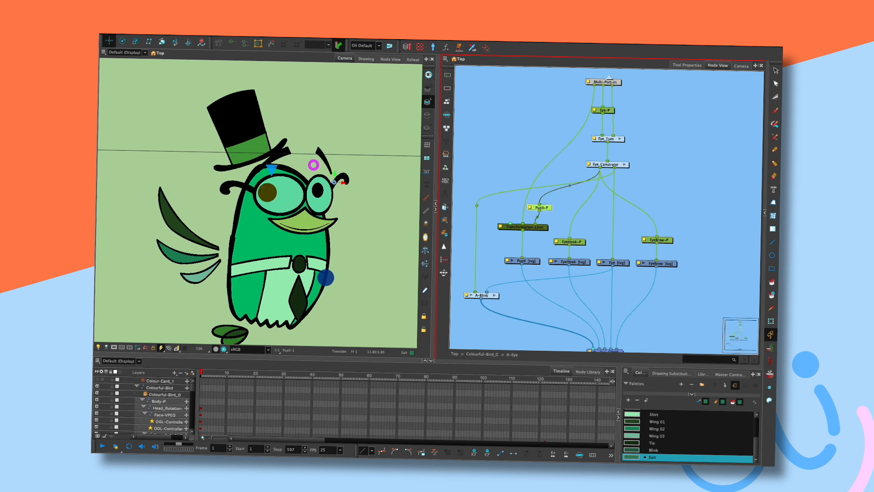
mouse_move(335, 183)
left_mouse_down()
mouse_move(311, 182)
mouse_move(341, 189)
left_mouse_up()
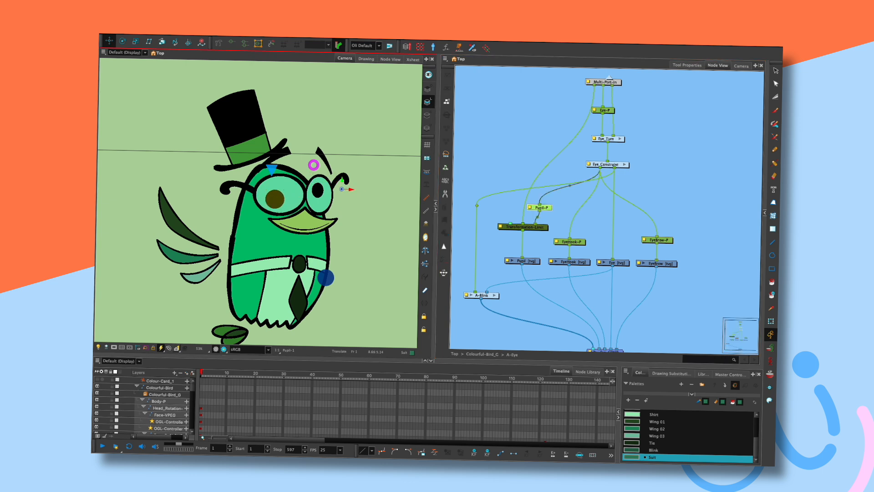
key("alt+2")
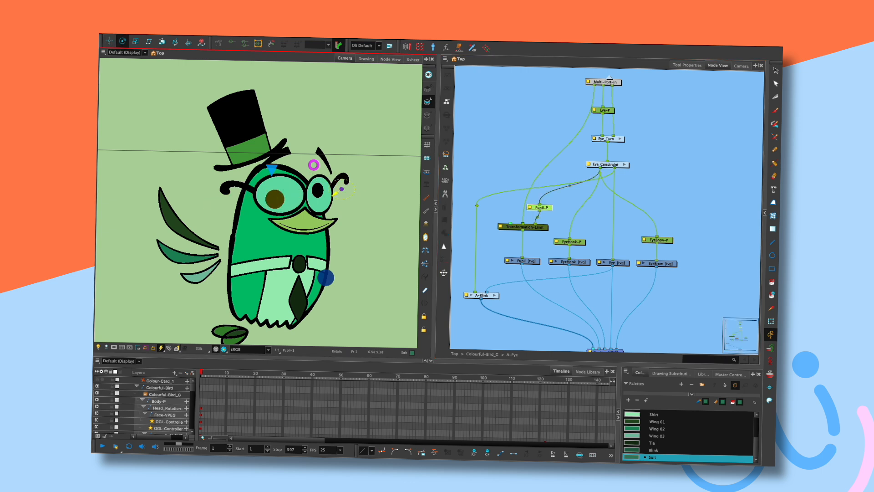
key("ctrl+z")
key("ctrl+z")
key("alt+1")
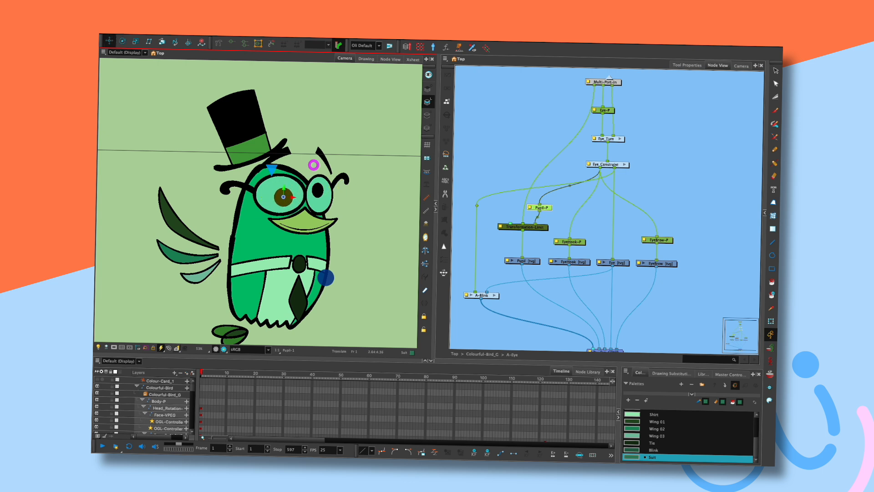
Try moving the pupil and the face with the rewired Pupil-P peg, and undo the change
key("Escape")
key("shift+t")
left_click_drag(274, 199, 314, 165)
key("Escape")
left_click(289, 194)
key("ctrl+z")
key("Escape")
Rearrange the Pupil-P peg and Transformation-Limit above the Pupil drawing node and check the pupil's selection
left_click_drag(541, 207, 524, 236)
key("Escape")
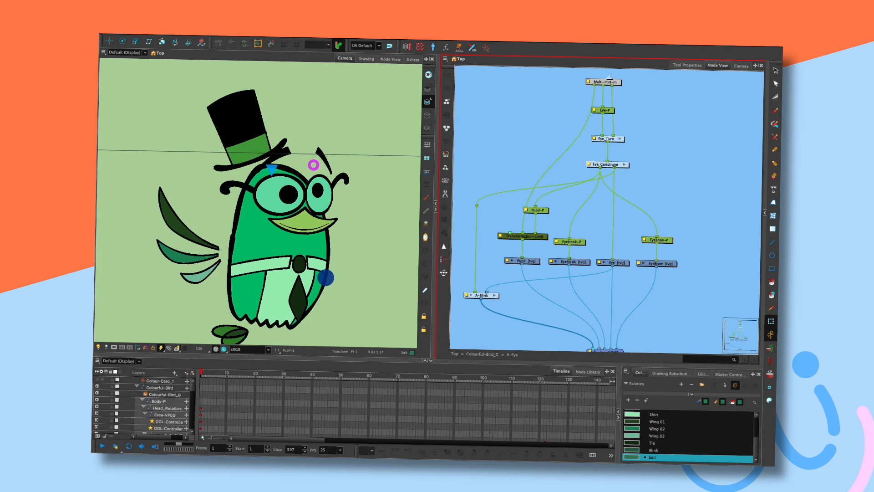
left_click(289, 194)
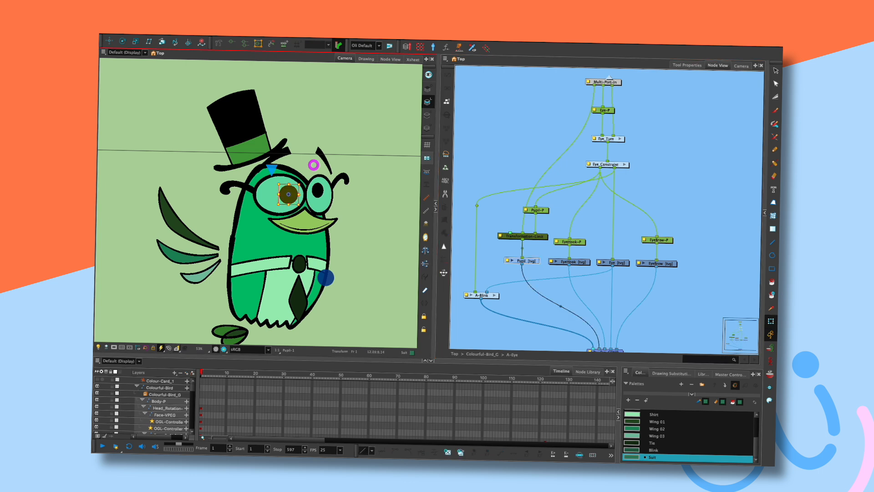
left_click_drag(554, 202, 526, 221)
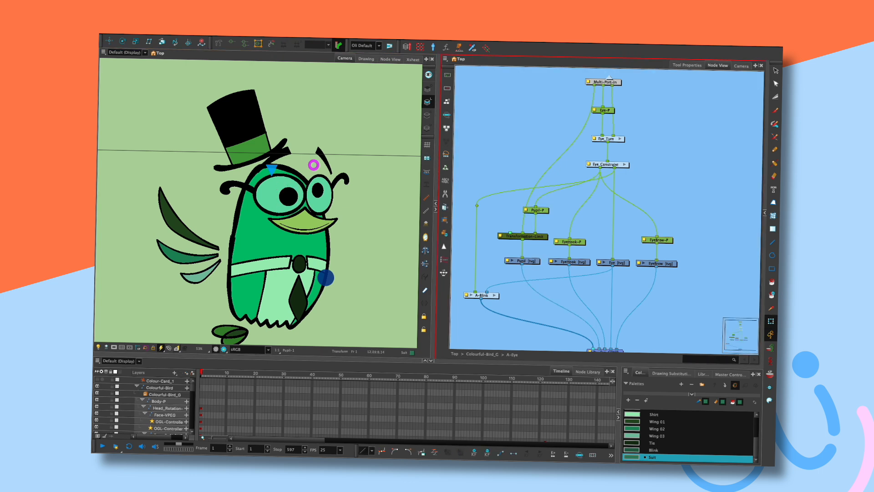
Undo the last face moves and pose the face squashed and then stretched to test the pupil's shape
left_click(257, 254)
key("ctrl+z")
key("ctrl+z")
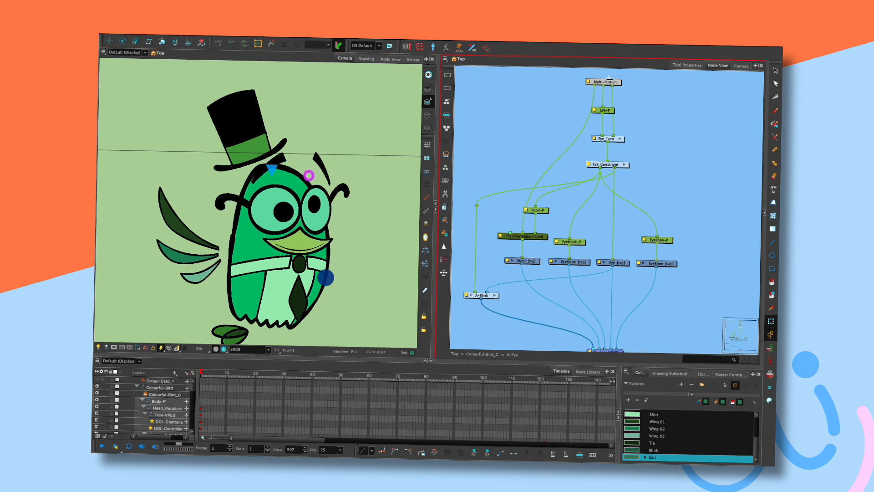
left_click_drag(257, 254, 260, 218)
left_click_drag(285, 189, 288, 185)
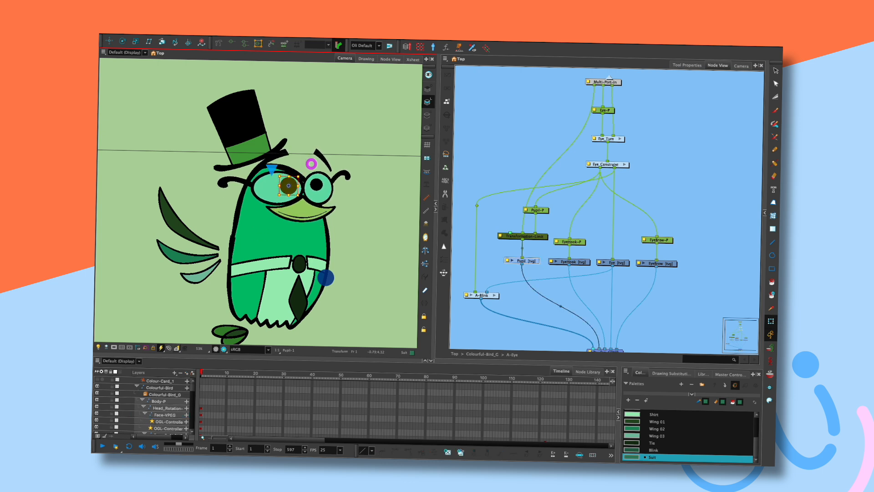
left_click(362, 228)
left_click(286, 189)
left_click_drag(312, 164, 312, 158)
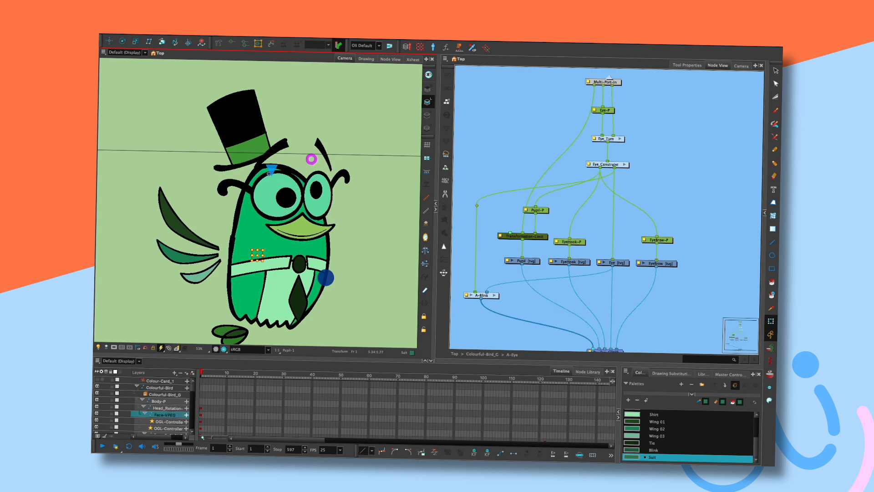
Open the Transformation-Limit's properties, toggle the node off and on to compare the pupil, and close them
left_click(537, 211)
left_click(503, 221)
left_click(500, 235)
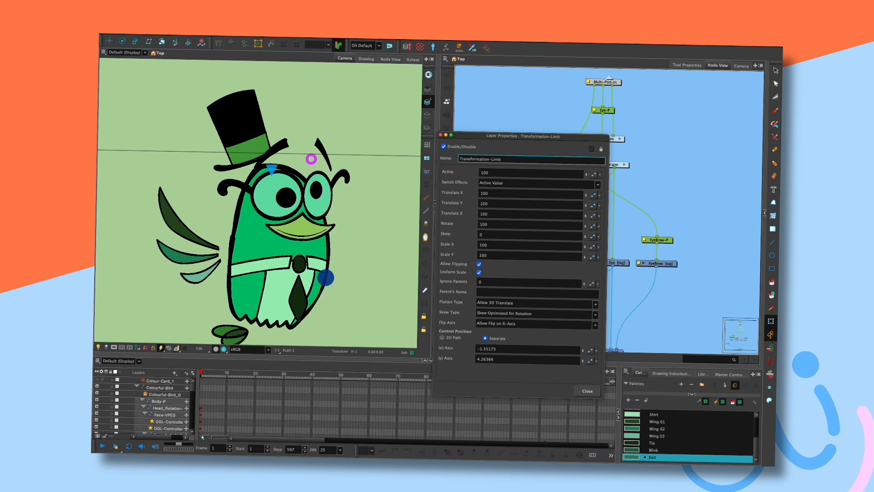
left_click(443, 146)
left_click(444, 147)
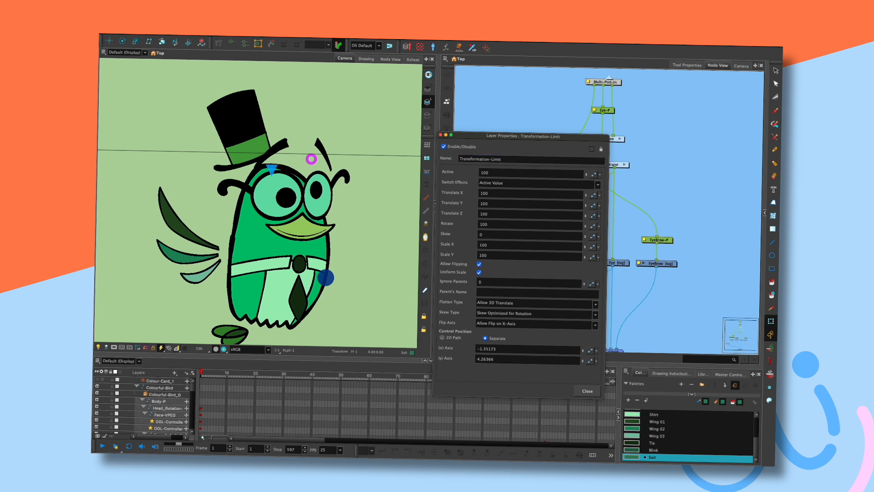
left_click(587, 390)
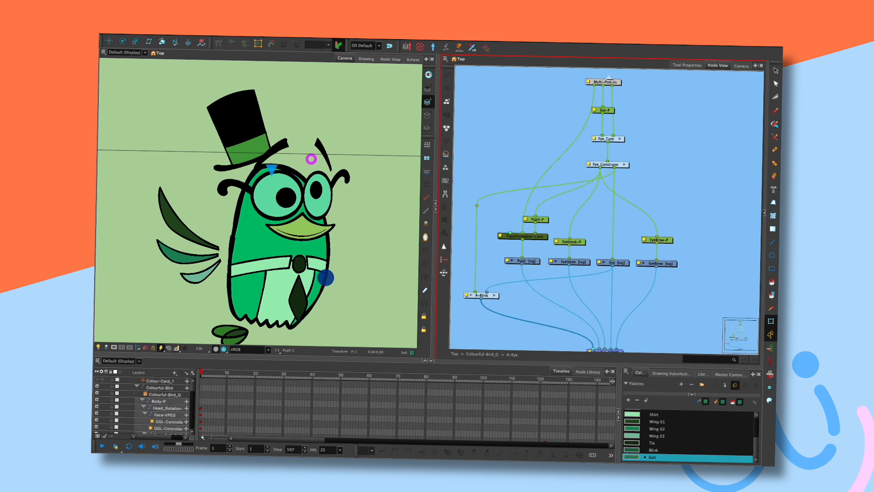
Try connecting the Transformation-Limit's parent input to the third output of the Multi-Port-In inside the A-Eye group
left_click(523, 236)
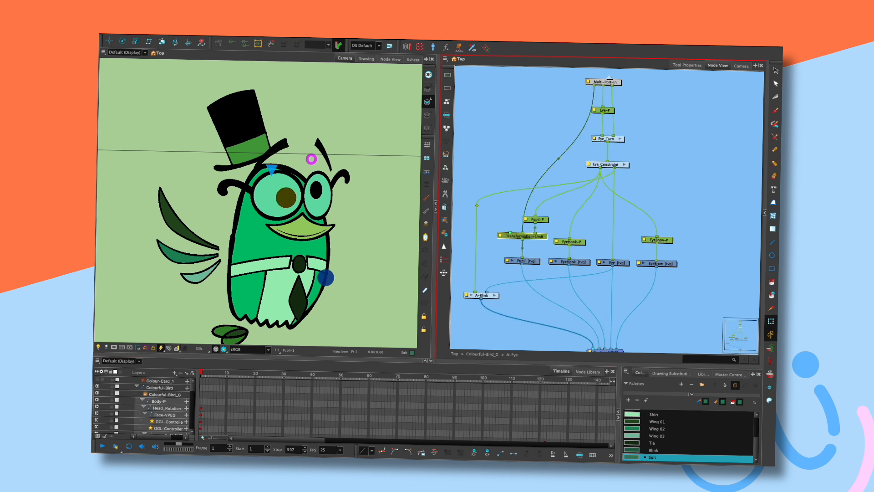
left_click_drag(603, 86, 522, 233)
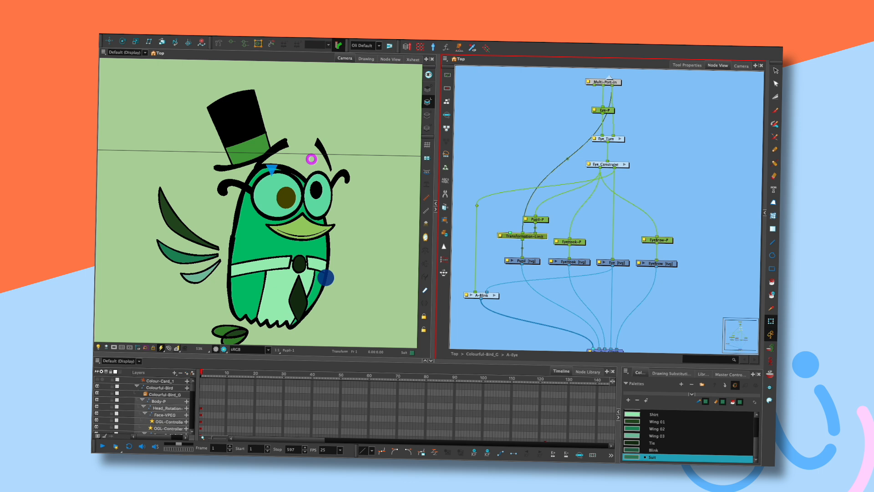
key("Escape")
Move the face down and squash it with the Face-VPEG to test the pupil's shape
left_click(272, 170)
left_click_drag(271, 170, 272, 155)
left_click_drag(257, 244, 257, 262)
left_click(427, 158)
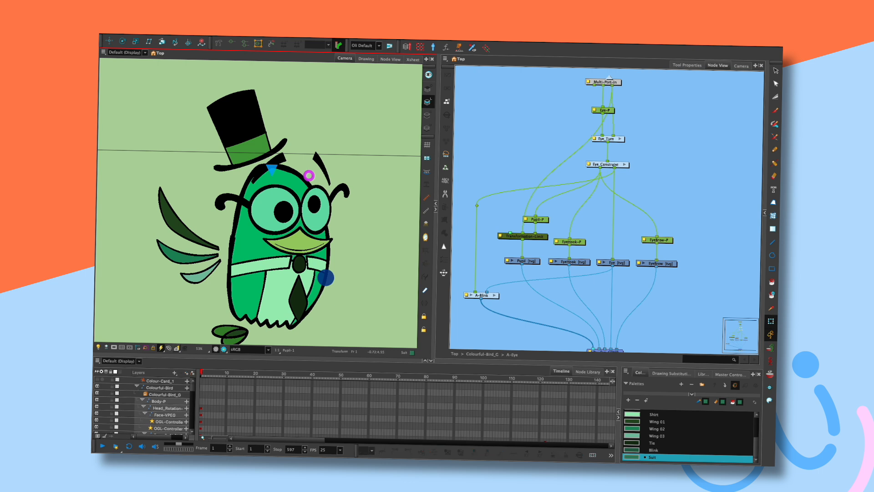
left_click_drag(257, 261, 257, 237)
left_click_drag(284, 203, 287, 199)
left_click(380, 195)
Undo and redo the last face changes to compare the pupil in the squashed pose
key("ctrl+z")
key("ctrl+z")
key("ctrl+z")
key("ctrl+z")
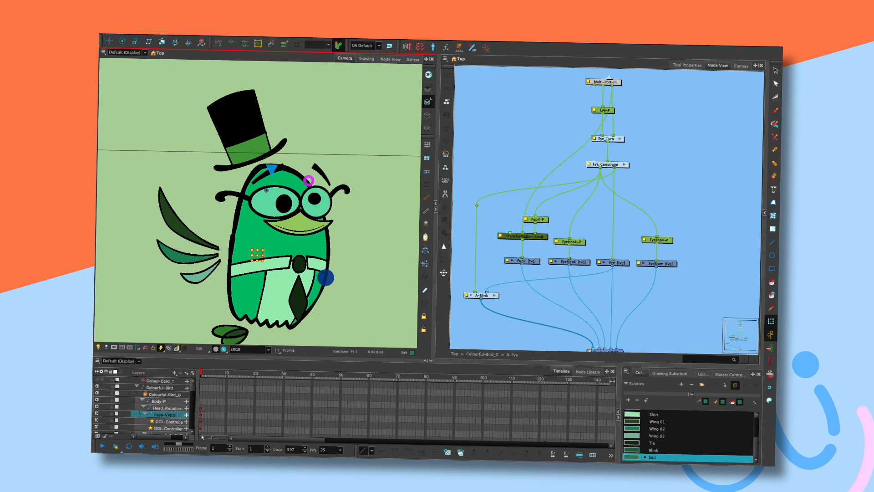
key("ctrl+shift+z")
key("ctrl+z")
key("ctrl+shift+z")
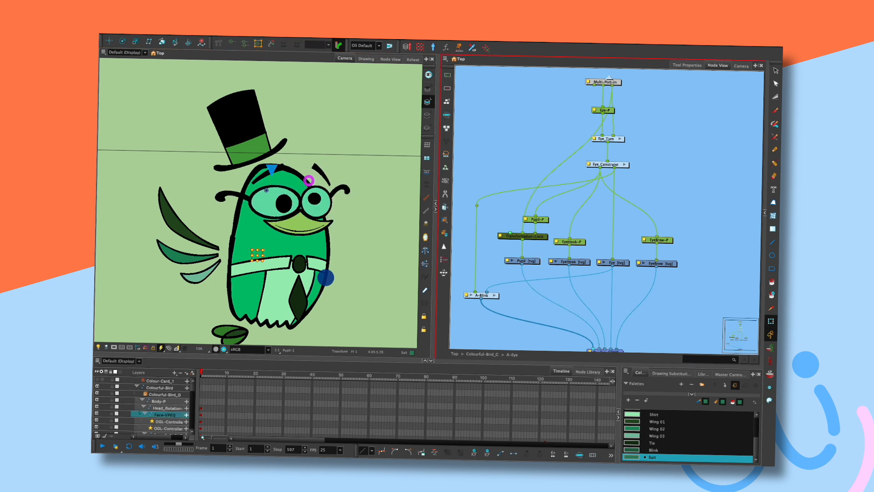
Raise the face out of its squash, and stretch and squash the whole body with its blue control to test the pupils
mouse_move(308, 180)
left_mouse_down()
mouse_move(292, 186)
mouse_move(292, 177)
mouse_move(309, 180)
left_mouse_up()
mouse_move(326, 277)
left_mouse_down()
mouse_move(283, 278)
mouse_move(316, 277)
mouse_move(287, 276)
mouse_move(321, 262)
mouse_move(312, 286)
mouse_move(317, 277)
left_mouse_up()
left_click(308, 180)
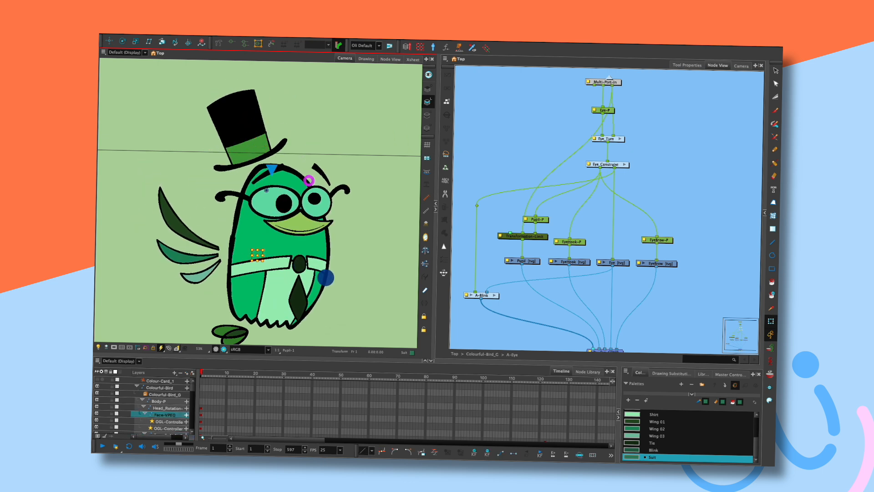
left_click_drag(308, 180, 309, 175)
mouse_move(326, 277)
left_mouse_down()
mouse_move(277, 269)
mouse_move(318, 273)
left_mouse_up()
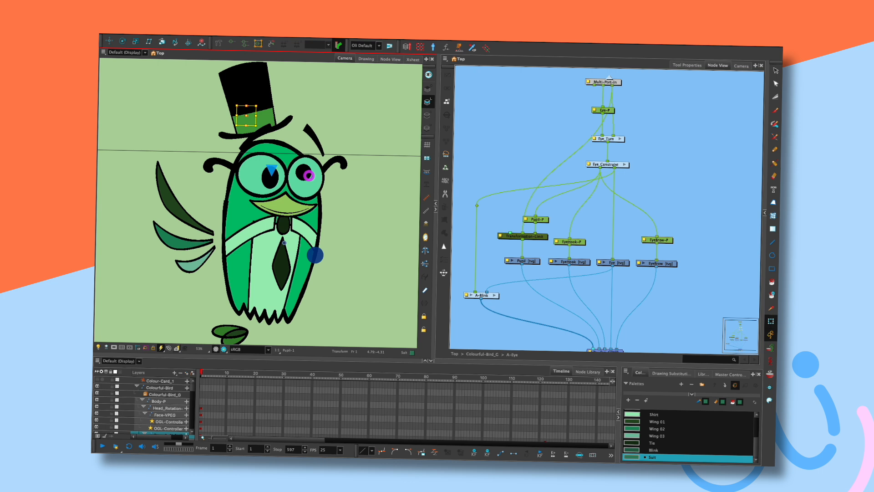
left_click_drag(299, 297, 281, 288)
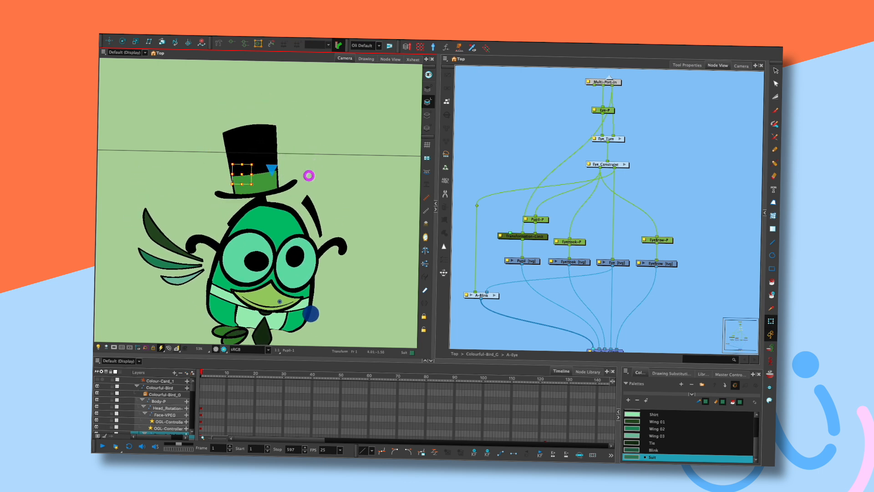
Reconnect the Transformation-Limit to the Multi-Port-In's first output and bring the body back to a less squashed pose
left_click_drag(322, 249, 320, 268)
left_click_drag(611, 93, 594, 85)
mouse_move(320, 268)
left_mouse_down()
mouse_move(281, 262)
mouse_move(287, 254)
mouse_move(300, 288)
mouse_move(331, 277)
mouse_move(333, 256)
mouse_move(332, 269)
mouse_move(319, 251)
mouse_move(326, 289)
mouse_move(286, 271)
mouse_move(308, 219)
mouse_move(321, 284)
mouse_move(315, 276)
left_mouse_up()
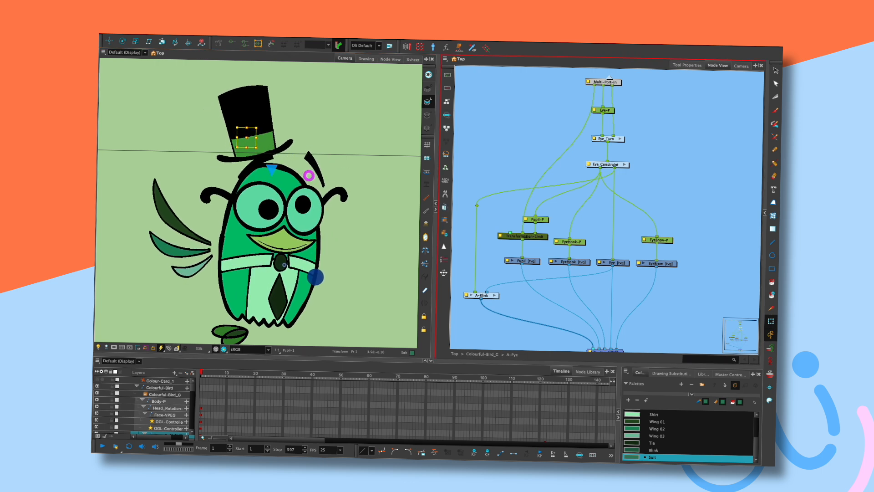
Leave the A-Eye group, check the eye connections in the Head backdrop, and open the B-Eye group
key("shift+super+e")
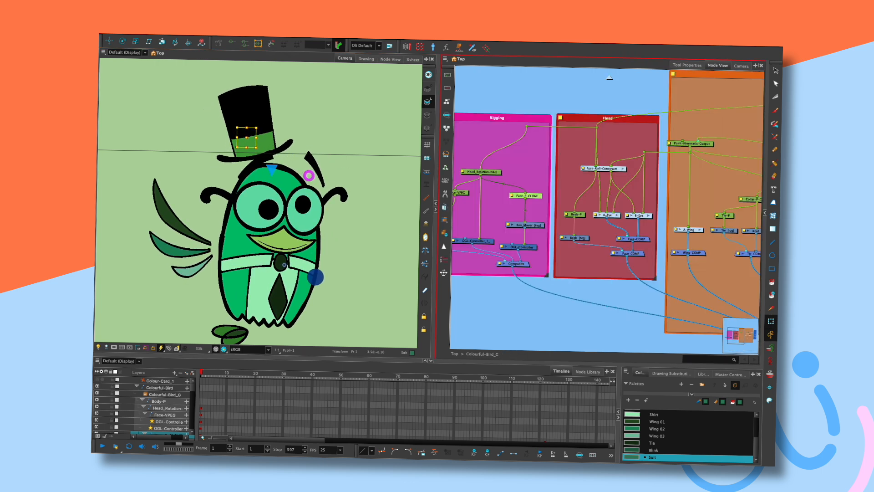
left_click(607, 215)
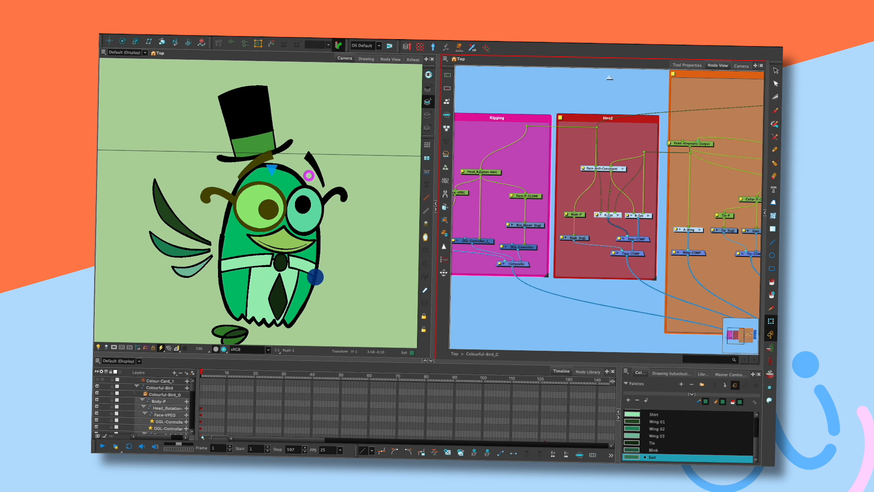
key("ctrl+z")
key("ctrl+z")
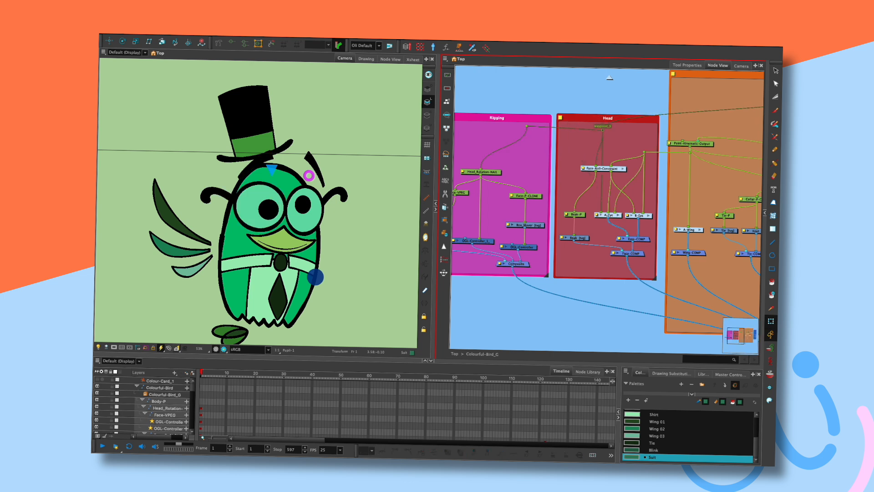
mouse_move(255, 196)
left_mouse_down()
mouse_move(254, 214)
mouse_move(255, 201)
left_mouse_up()
key("ctrl+z")
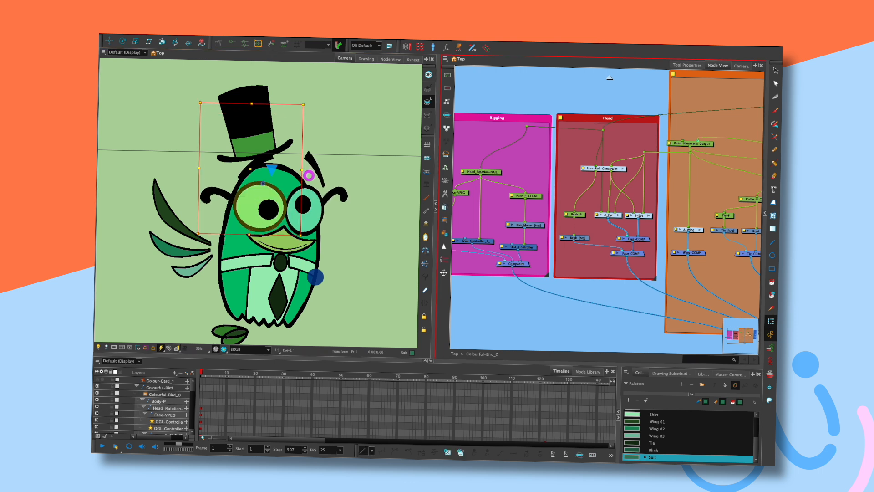
left_click(648, 216)
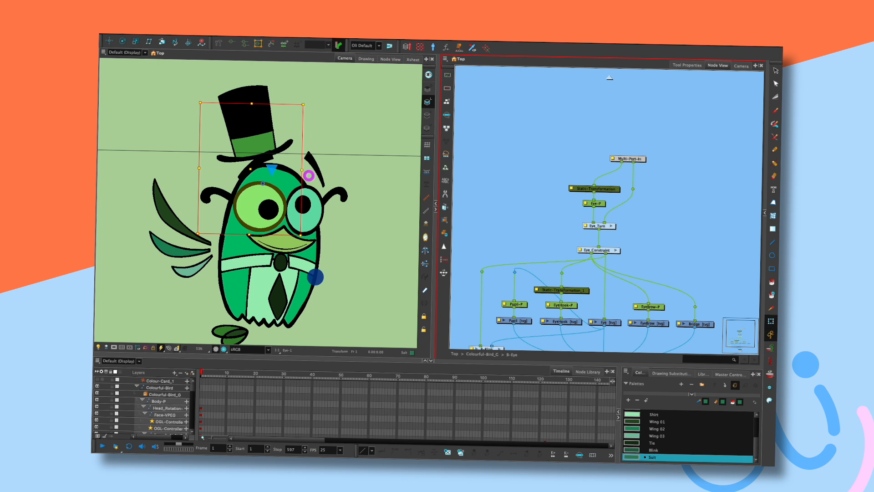
Delete the waypoint above Pupil-P in the B-Eye group and connect Pupil-P directly to a new Multi-Port-In output
left_click(528, 273)
left_click_drag(562, 290, 615, 255)
left_click(605, 322)
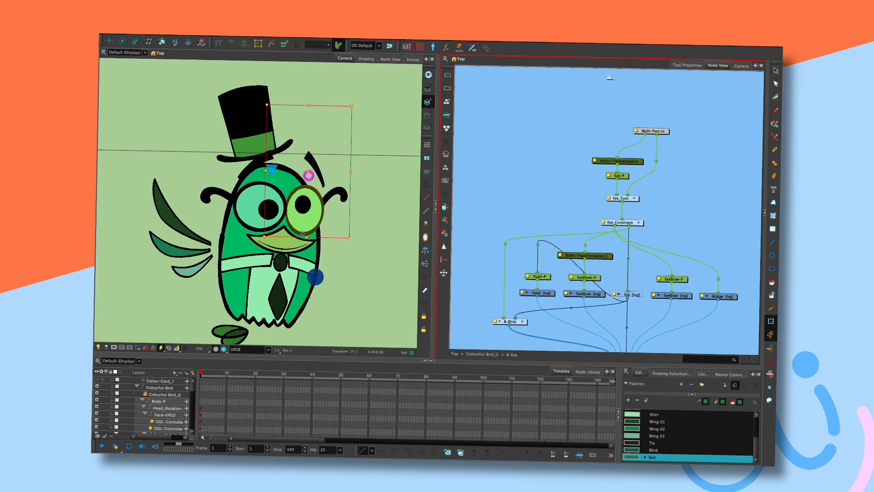
left_click_drag(606, 292, 627, 225)
left_click(567, 196)
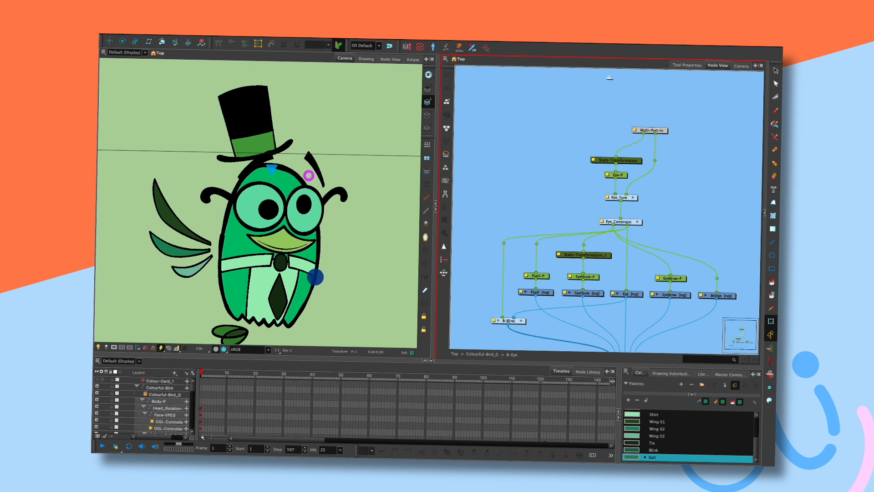
left_click(536, 243)
key("Delete")
left_click_drag(536, 272, 646, 121)
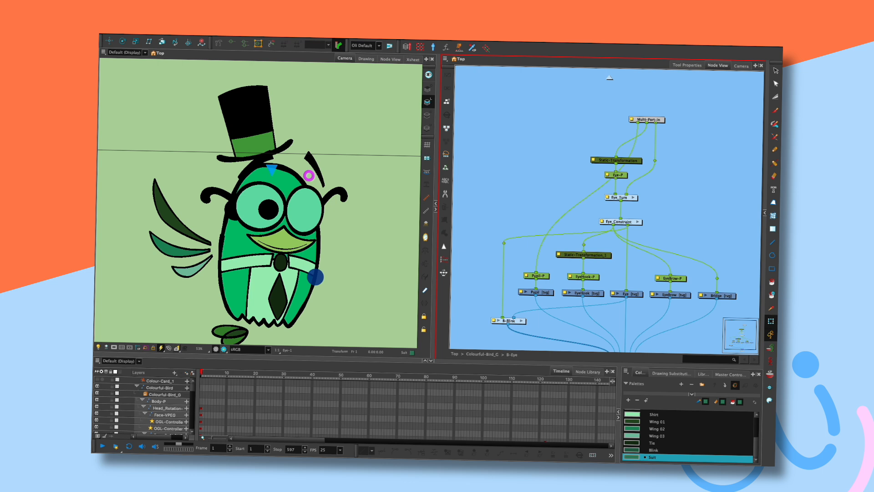
Copy the Transformation-Limit node from the A-Eye group and return to the B-Eye group
key("ctrl+shift+Return")
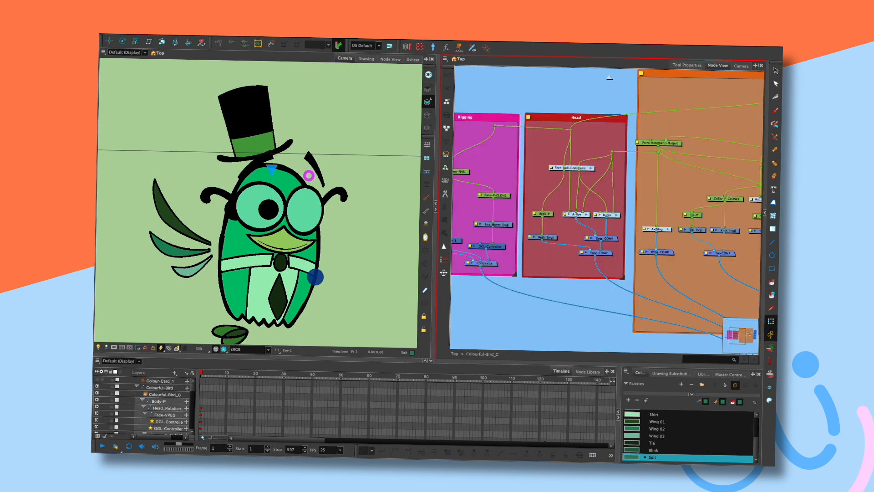
key("ctrl+Return")
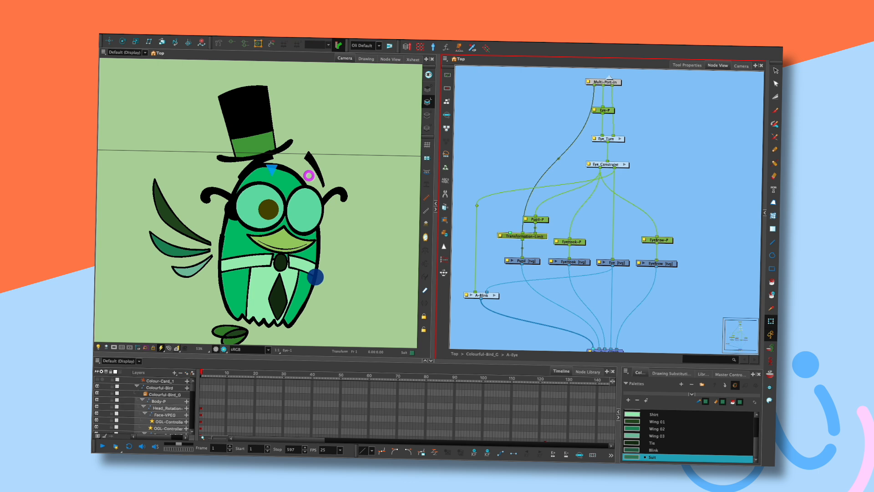
key("ctrl+shift+Return")
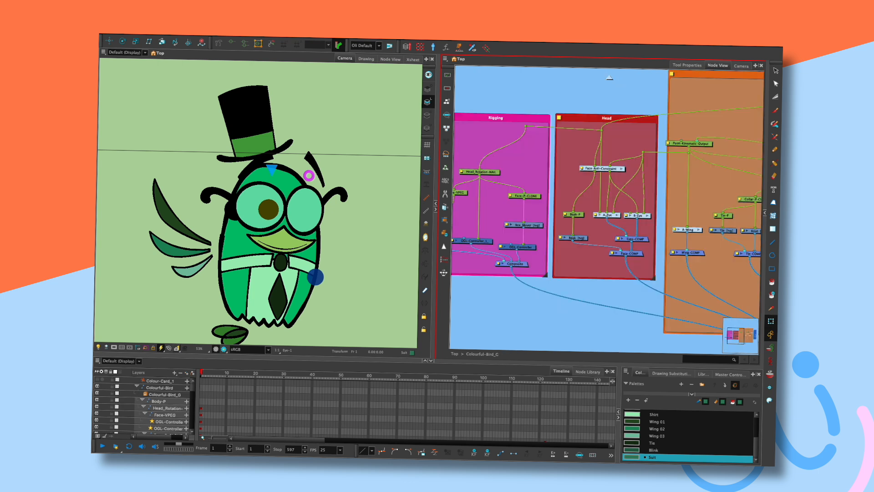
key("ctrl+Return")
Insert the copied Transformation-Limit above the Pupil drawing with Pupil-P as its second input, and connect Eye_Constraint to Pupil-P
mouse_move(540, 221)
left_mouse_down()
mouse_move(532, 257)
mouse_move(554, 242)
mouse_move(549, 250)
left_mouse_up()
left_click(538, 275)
left_click_drag(539, 254, 538, 262)
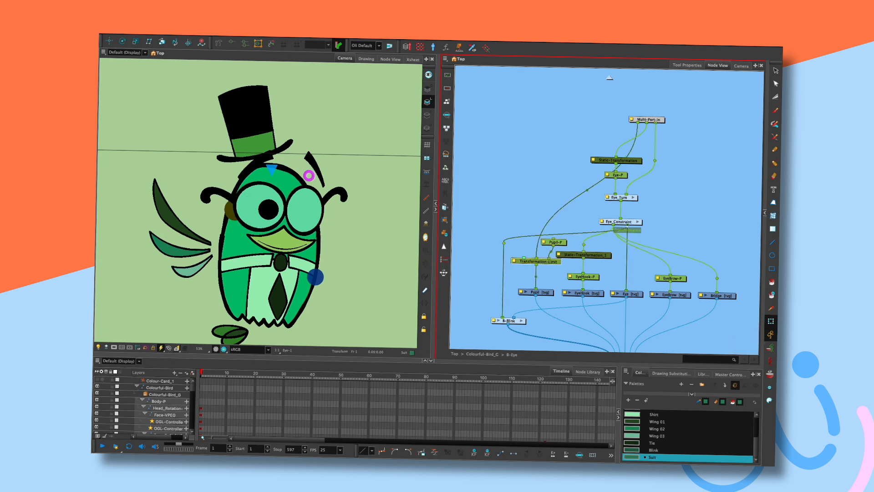
left_click_drag(627, 224, 554, 238)
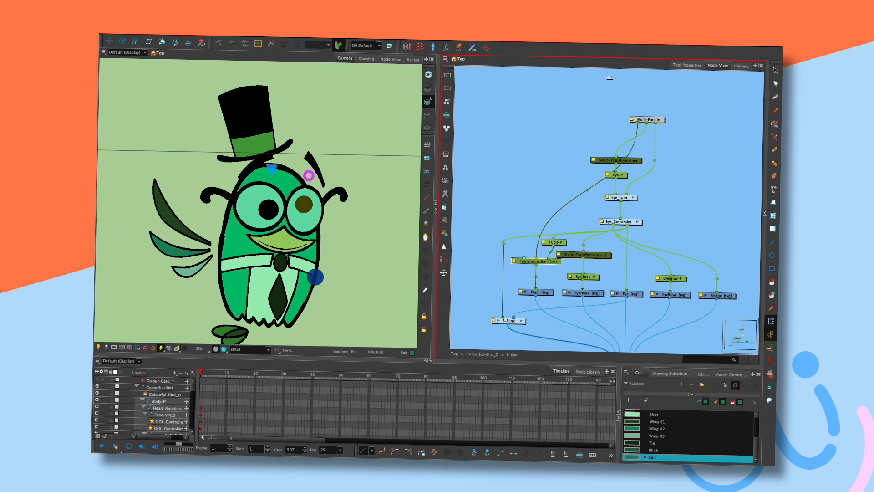
left_click(523, 207)
Select the B-Eye pupil and its Pupil-P peg to check how they move, and undo the test changes
left_click(309, 176)
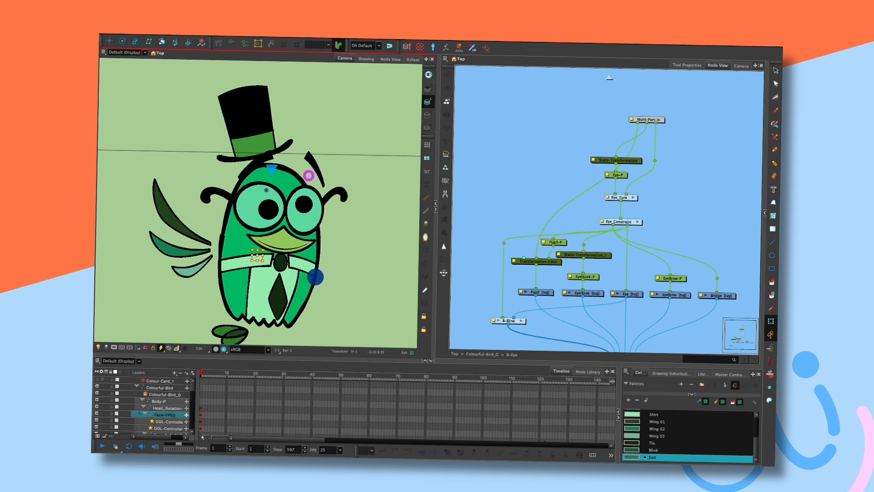
left_click(303, 204)
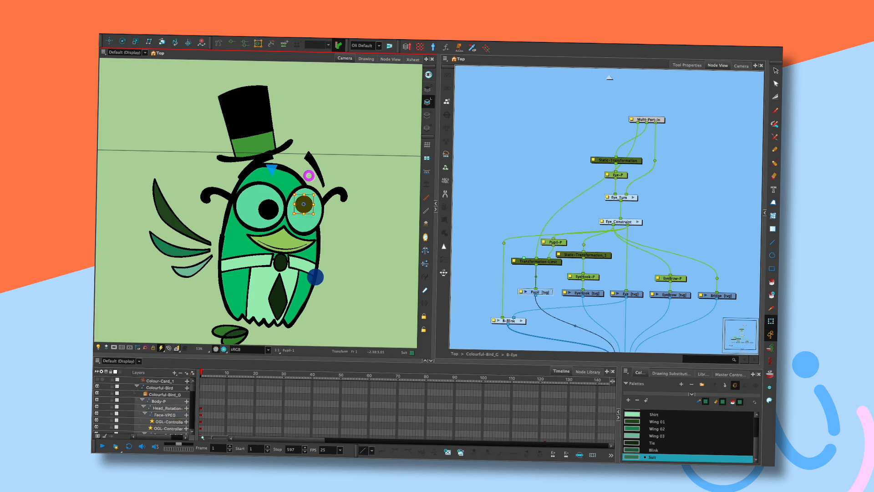
left_click(387, 175)
left_click(553, 242)
key("ctrl+z")
key("ctrl+z")
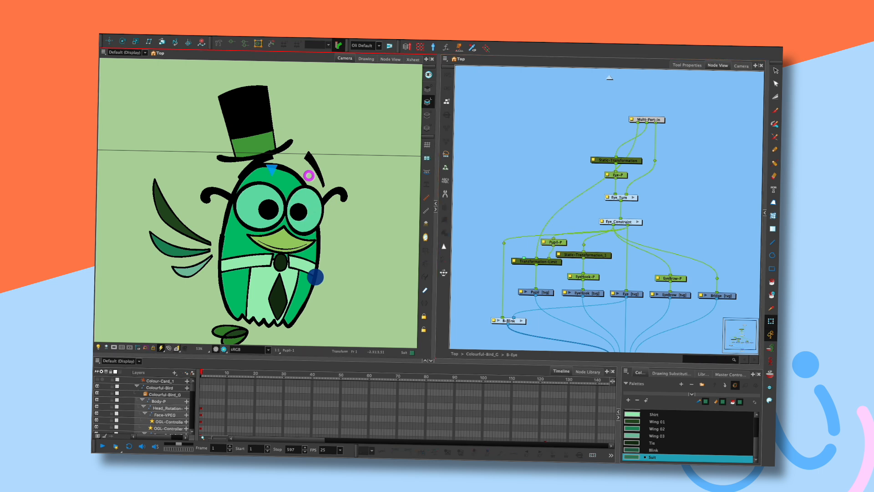
Try moving the face and undo it, and tilt the whole body with its blue control to test both pupils
left_click_drag(271, 170, 300, 176)
key("ctrl+z")
left_click(271, 170)
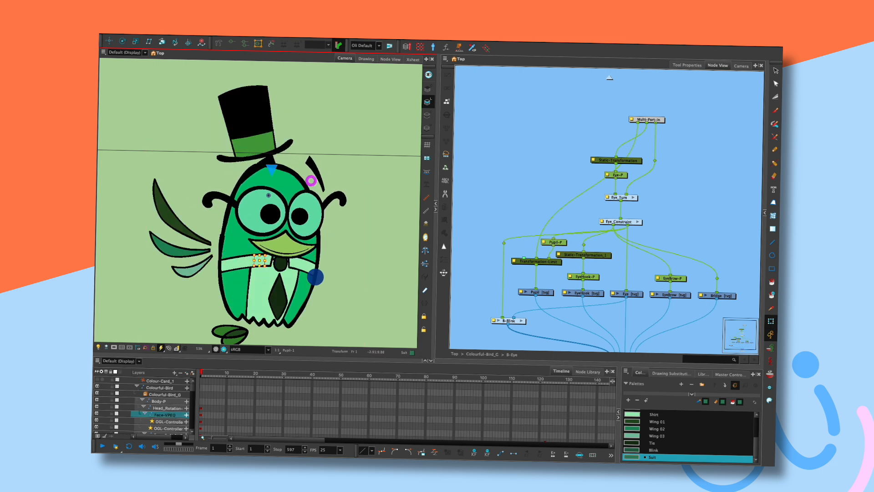
left_click_drag(287, 182, 274, 180)
key("ctrl+z")
mouse_move(314, 277)
left_mouse_down()
mouse_move(273, 268)
mouse_move(329, 262)
mouse_move(278, 265)
mouse_move(328, 265)
mouse_move(285, 264)
mouse_move(291, 253)
mouse_move(302, 272)
mouse_move(330, 272)
left_mouse_up()
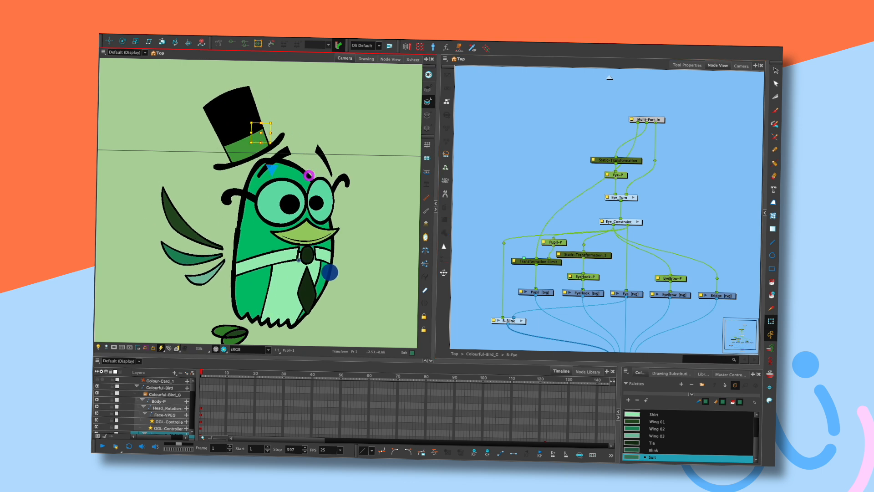
left_click_drag(355, 201, 359, 217)
Turn off Uniform Scale in the B-Eye Transformation-Limit's properties, and try Scale X at 0 and restore it to 100
left_click(513, 261)
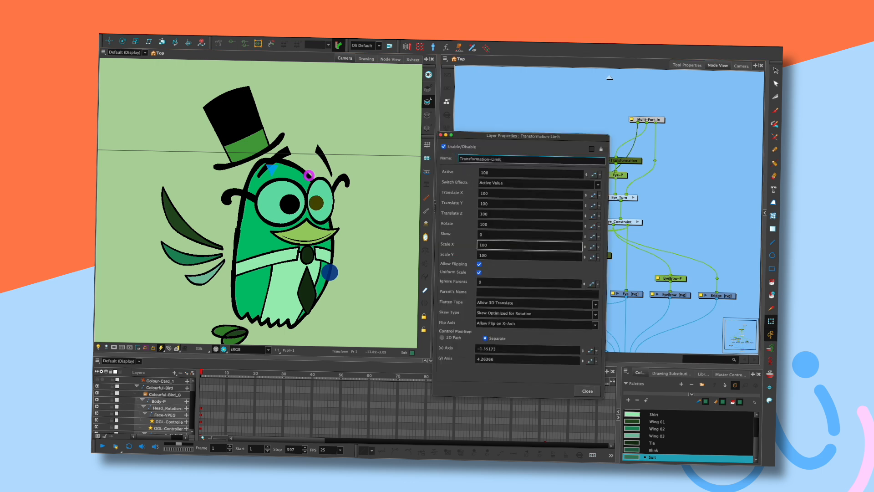
left_click(479, 272)
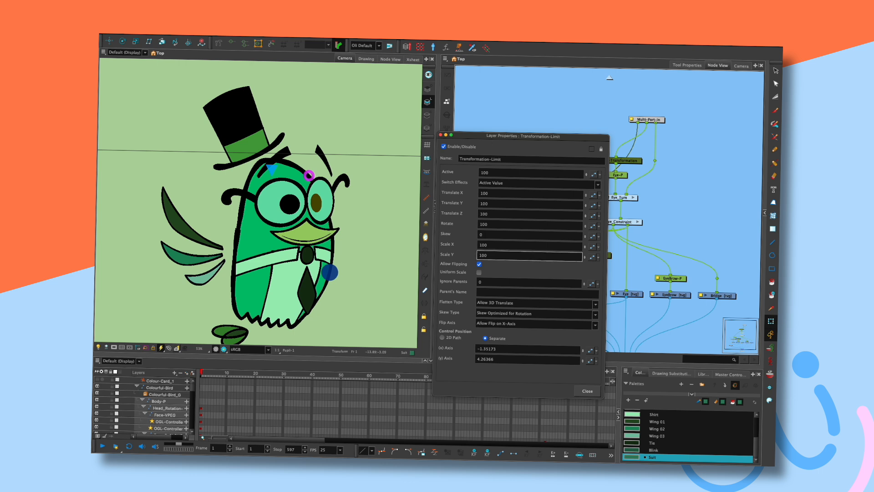
left_click(487, 245)
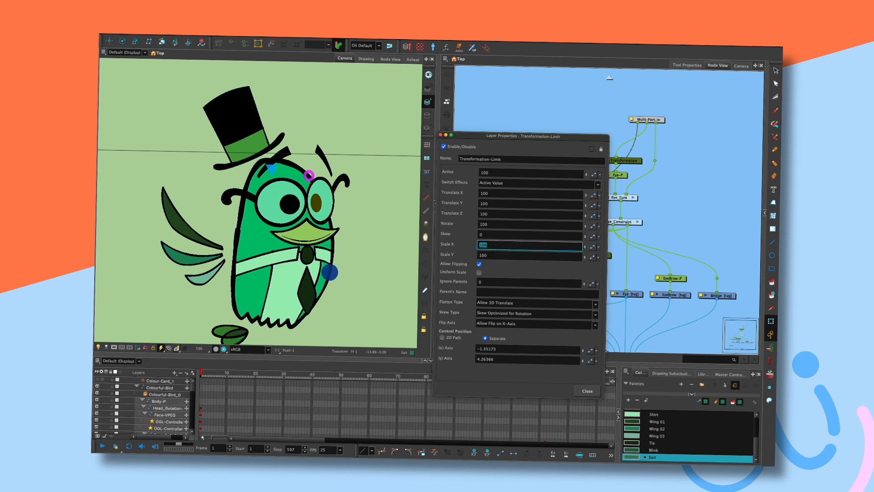
type("0")
left_click(494, 256)
double_click(487, 245)
type("100")
left_click(493, 256)
Try a Scale Y of 0 on the B-Eye Transformation-Limit and change it to 50
double_click(483, 256)
type("0")
left_click(494, 246)
double_click(487, 256)
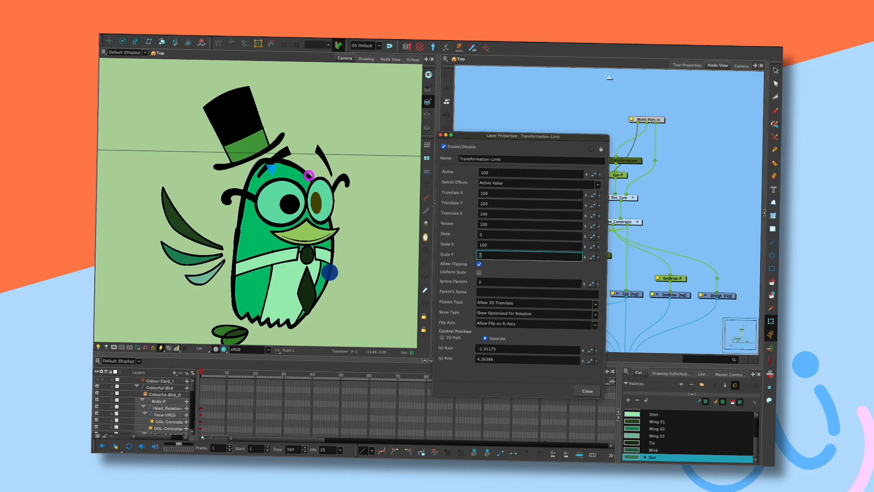
left_click(493, 245)
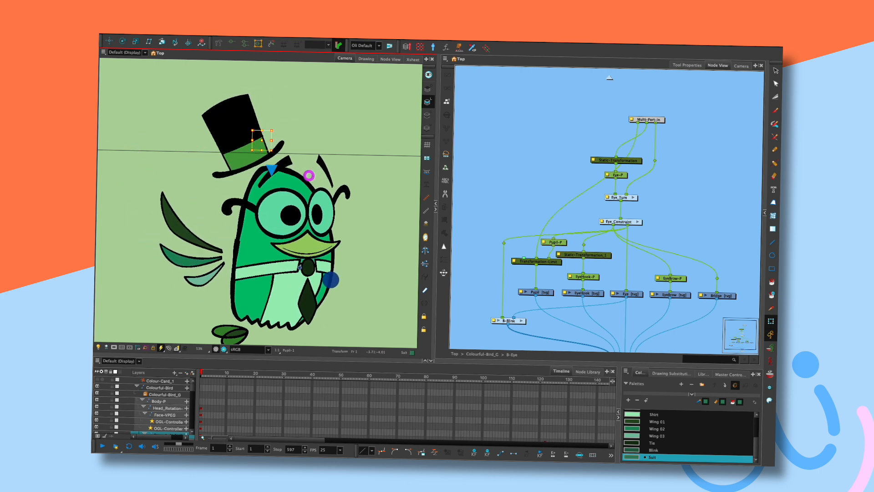
Pose the body more upright to test the pupil, and set the B-Eye Transformation-Limit's Scale Y to 30
left_click_drag(258, 274, 305, 278)
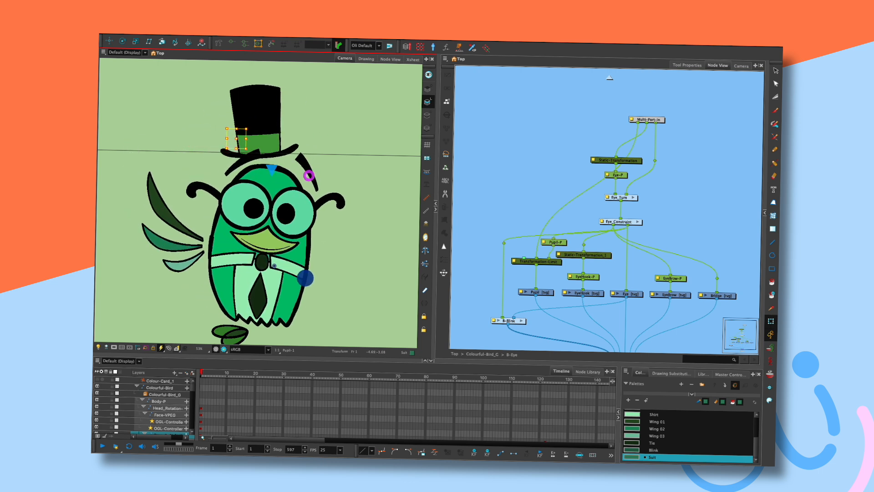
left_click_drag(554, 242, 550, 243)
left_click(514, 261)
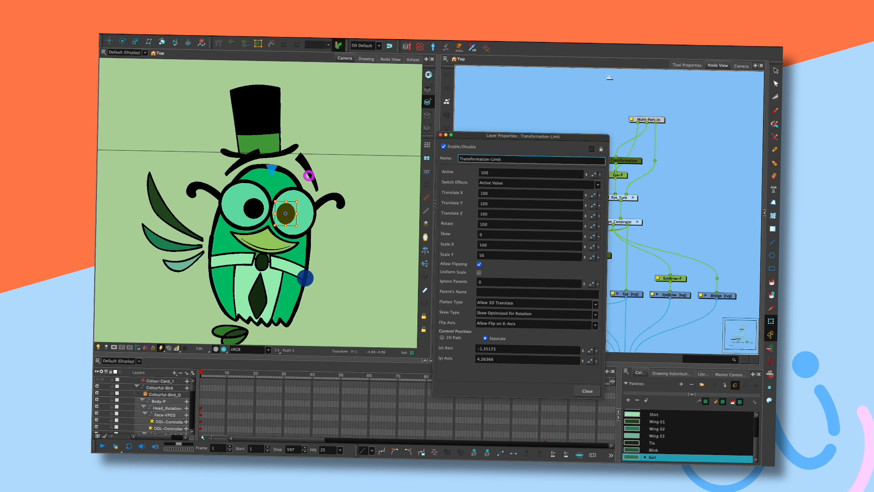
left_click(528, 255)
type("30")
key("Return")
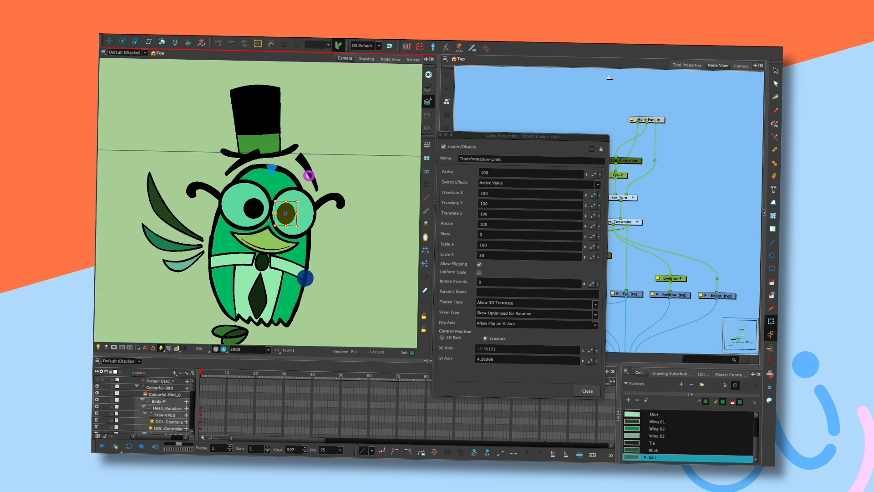
Tilt the body with its blue control and try a Scale X of 50 on the B-Eye Transformation-Limit
mouse_move(268, 271)
left_mouse_down()
mouse_move(337, 272)
mouse_move(331, 248)
mouse_move(330, 274)
mouse_move(276, 266)
left_mouse_up()
double_click(485, 245)
type("5")
type("0")
type("2")
left_click(486, 255)
Try a Scale X of 0 on the B-Eye Transformation-Limit and restore it to 100
double_click(484, 245)
type("100")
key("Return")
type("0")
left_click(485, 255)
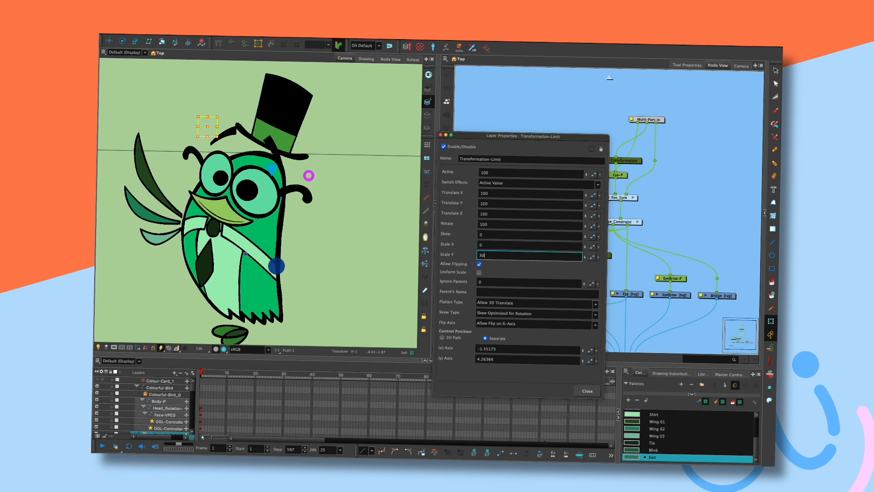
left_click(485, 245)
type("00")
key("Tab")
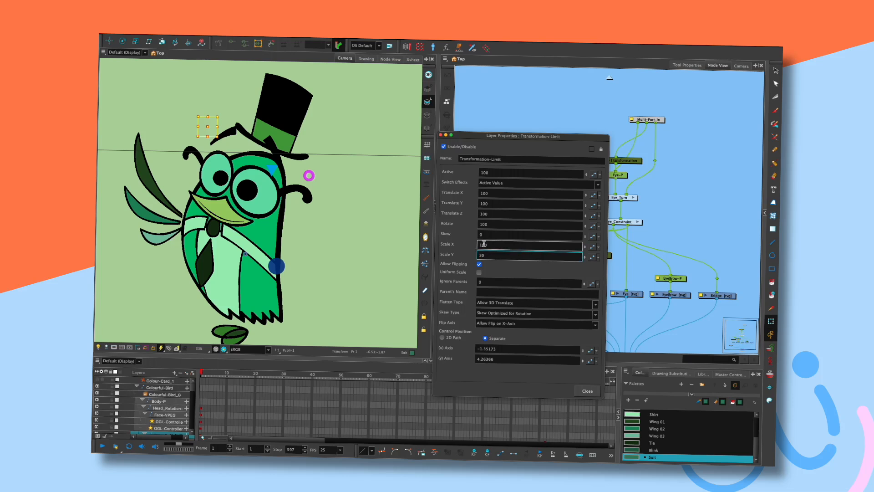
Try Skew Applied as Rotation as the Transformation-Limit's skew type, change it back to Skew Optimized for Rotation, and close the properties
left_click(536, 313)
left_click(535, 314)
left_click(535, 313)
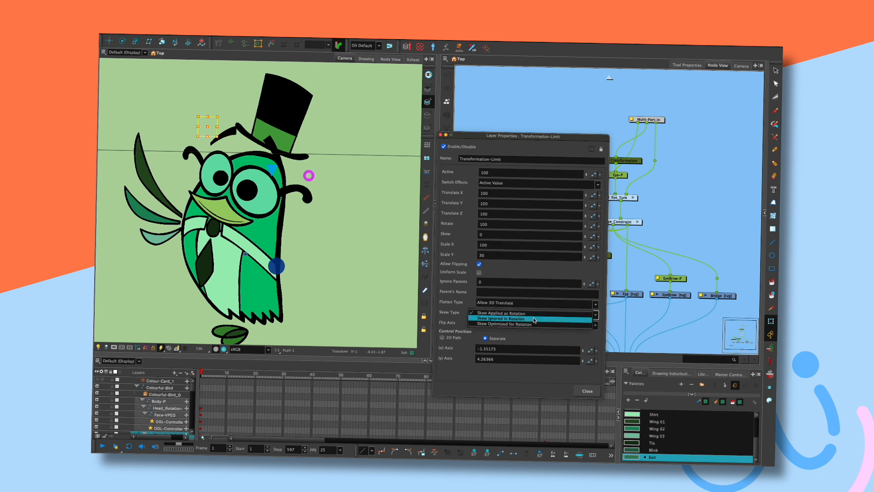
left_click(533, 323)
left_click(586, 389)
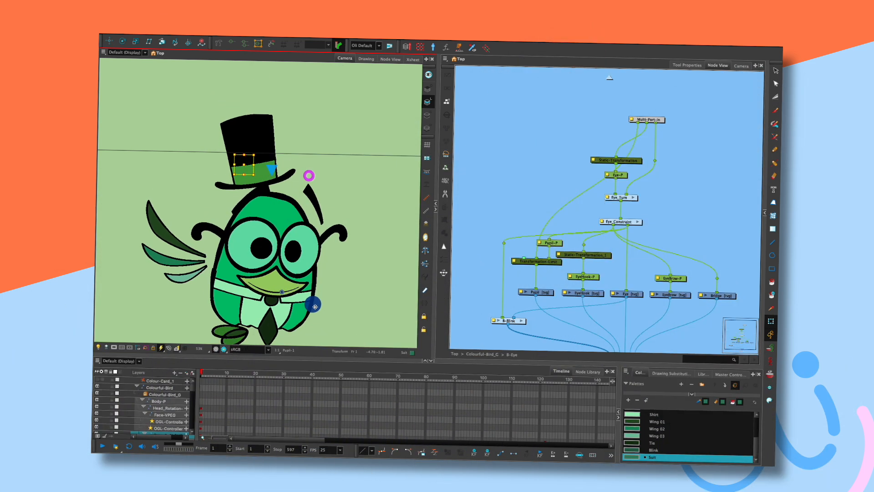
Detach and delete the Transformation-Limit node in the B-Eye group, lower the Pupil-P peg into its place, and repose the body
left_click(528, 269)
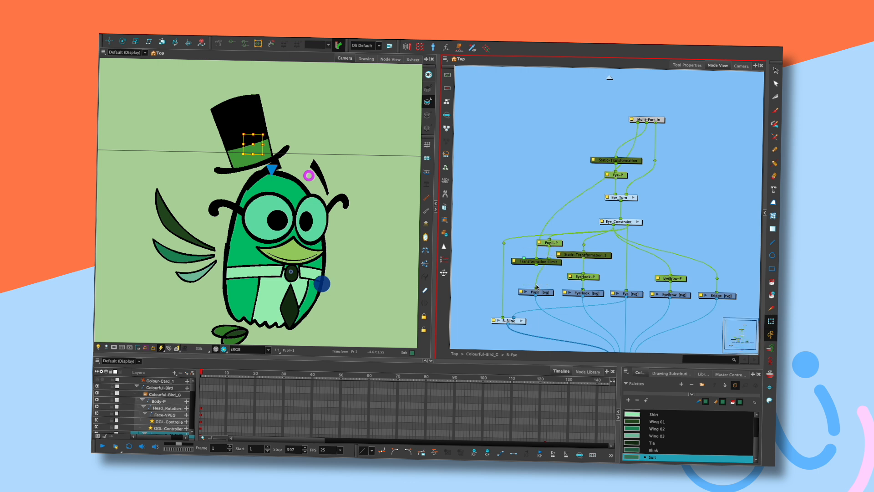
left_click_drag(549, 263, 536, 207)
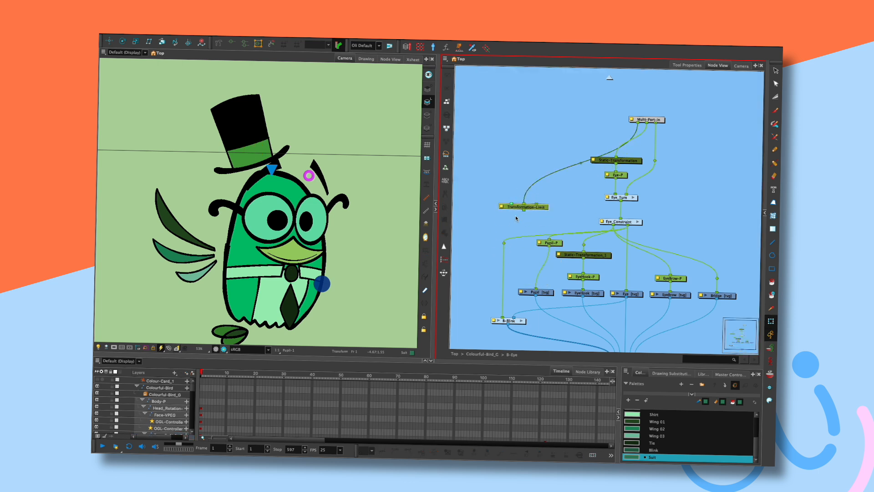
key("Delete")
left_click_drag(562, 242, 545, 261)
left_click_drag(322, 282, 307, 273)
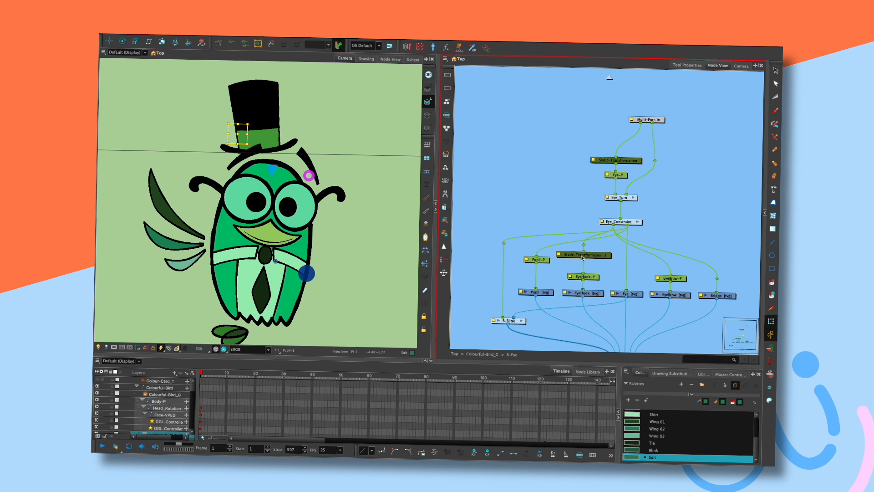
left_click_drag(547, 262, 548, 267)
Delete the Transformation-Limit node inside the A-Eye group and return to the Colourful-Bird_G group
left_click(610, 79)
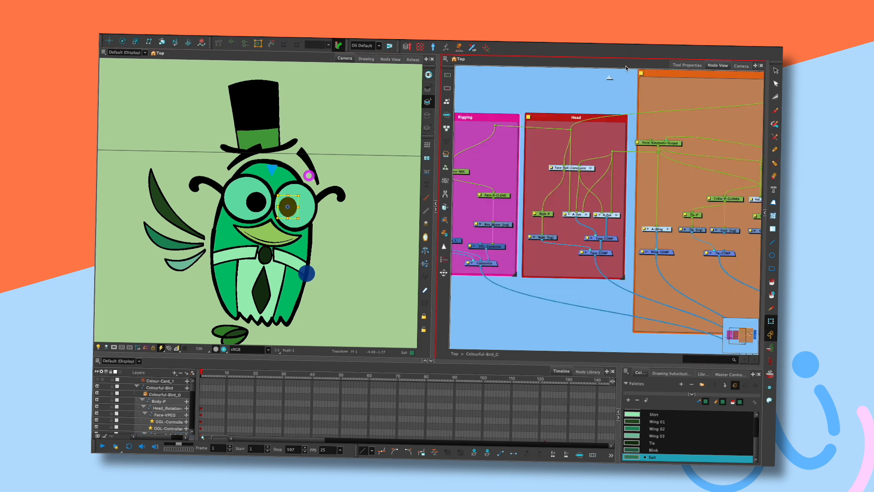
left_click(587, 214)
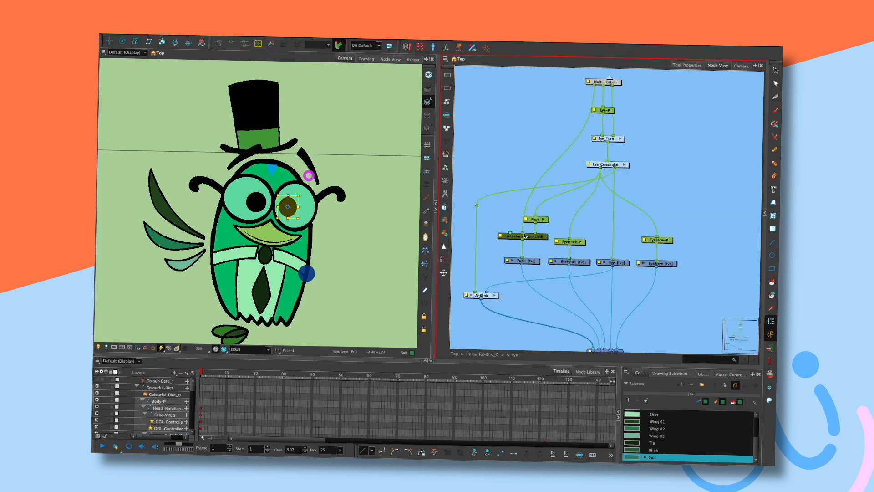
key("Delete")
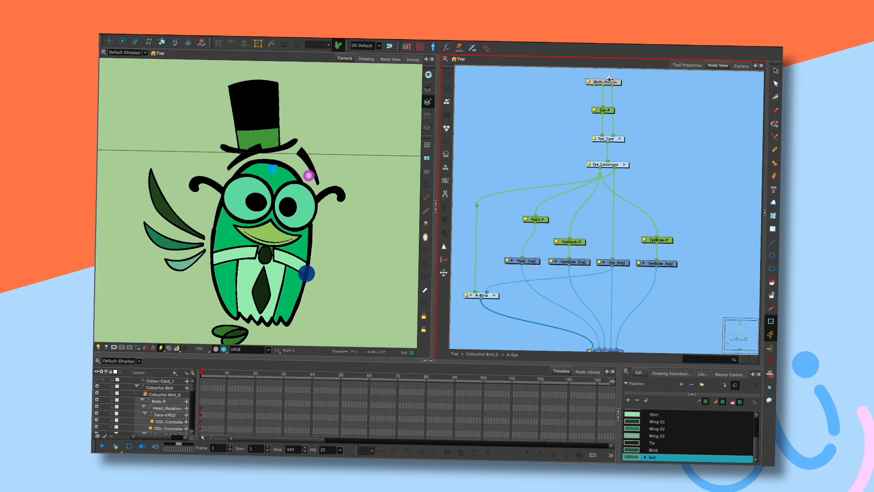
left_click(609, 78)
Tilt the body with its blue control and select the A-Eye pupil to check how it follows
left_click_drag(600, 193, 605, 168)
mouse_move(309, 275)
left_mouse_down()
mouse_move(282, 271)
mouse_move(326, 274)
left_mouse_up()
left_click(293, 207)
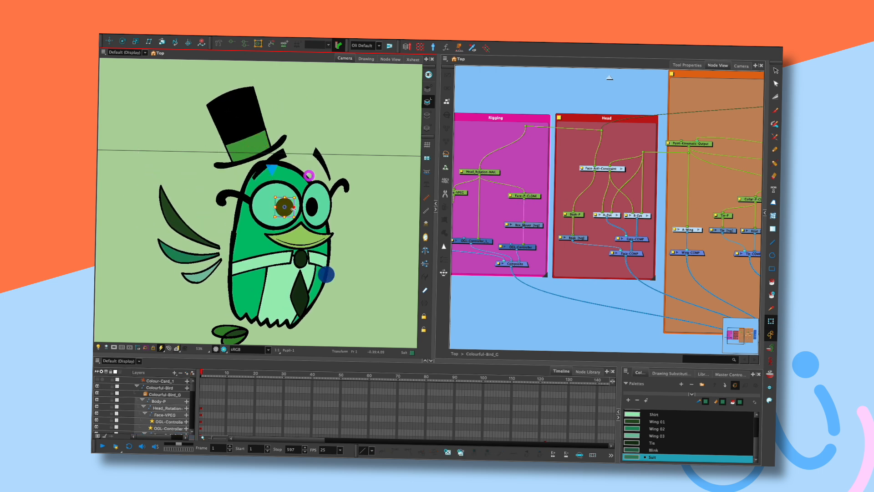
left_click(342, 230)
left_click(625, 222)
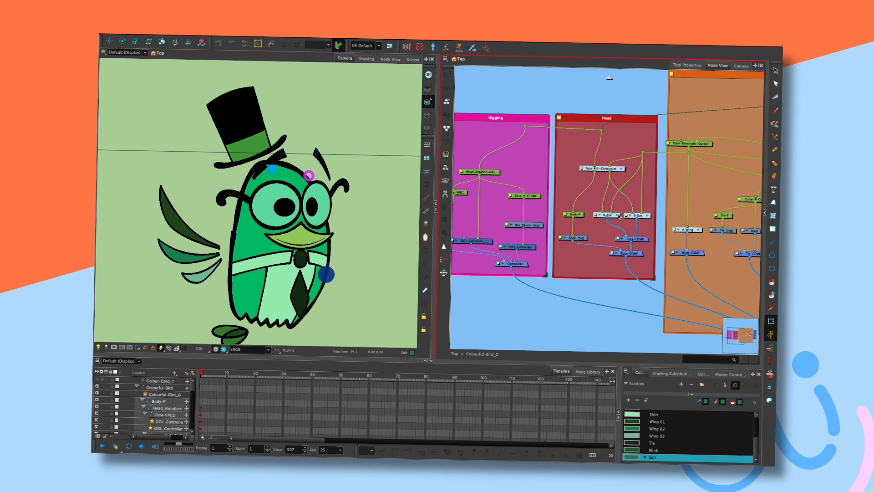
Lower the Pupil-P peg above the Pupil drawing in the A-Eye group, and try moving the face with the pink control
left_click(618, 215)
left_click_drag(309, 176, 260, 164)
key("ctrl+z")
left_click_drag(537, 219, 524, 229)
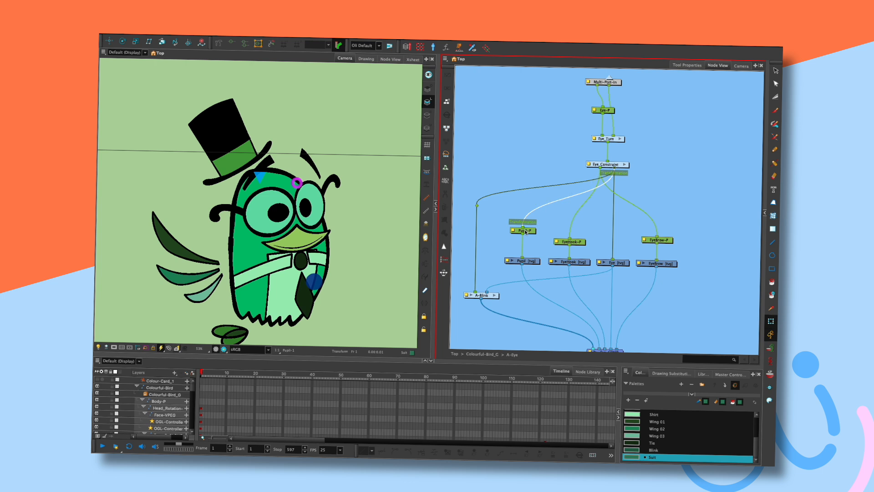
left_click(317, 197)
mouse_move(296, 183)
left_mouse_down()
mouse_move(303, 207)
mouse_move(286, 193)
mouse_move(273, 202)
mouse_move(319, 192)
mouse_move(356, 210)
left_mouse_up()
mouse_move(314, 281)
left_mouse_down()
mouse_move(266, 277)
mouse_move(299, 272)
mouse_move(248, 255)
mouse_move(284, 255)
mouse_move(293, 286)
mouse_move(314, 282)
left_mouse_up()
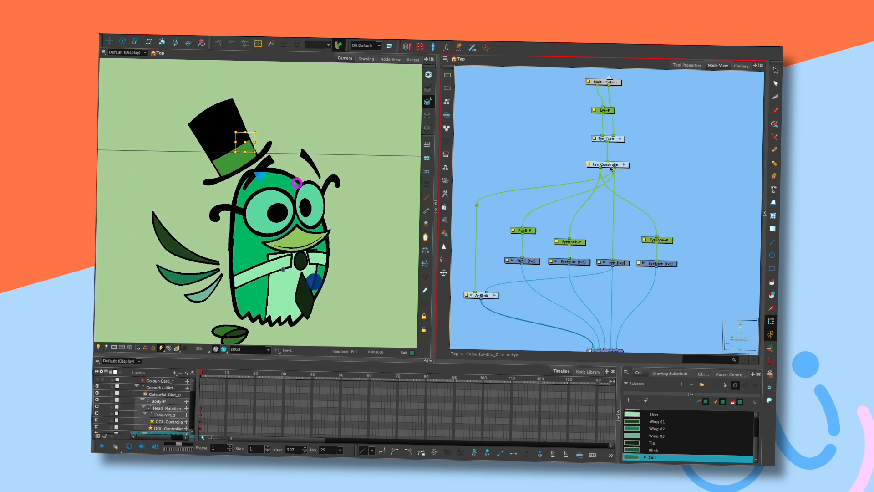
Examine the nodes inside the A-Eye's Eye_Constraint group and return to the Colourful-Bird_G group
left_click(624, 164)
left_click(350, 204)
mouse_move(274, 196)
left_mouse_down()
mouse_move(278, 215)
mouse_move(278, 195)
mouse_move(261, 193)
mouse_move(275, 195)
left_mouse_up()
left_click(348, 204)
left_click(376, 172)
left_click(609, 78)
left_click_drag(619, 133, 624, 129)
left_click(609, 78)
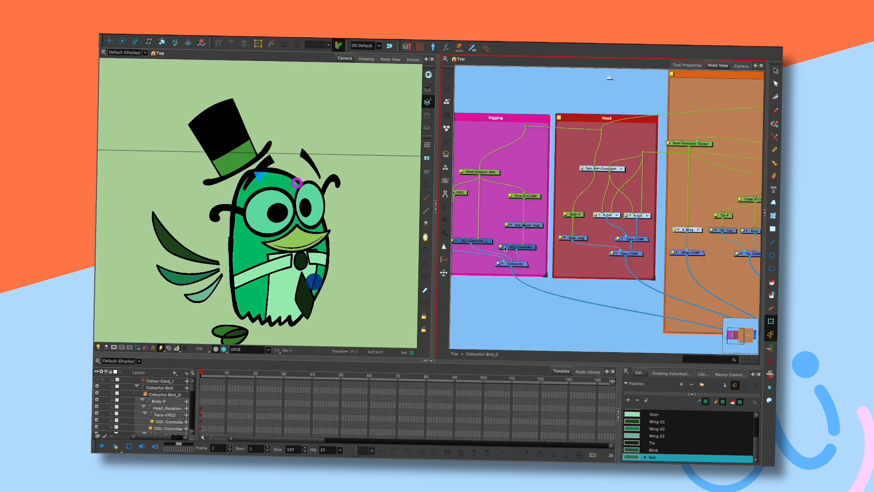
Move the face around with its pink control to test how the eyes and pupils follow
left_click(313, 213)
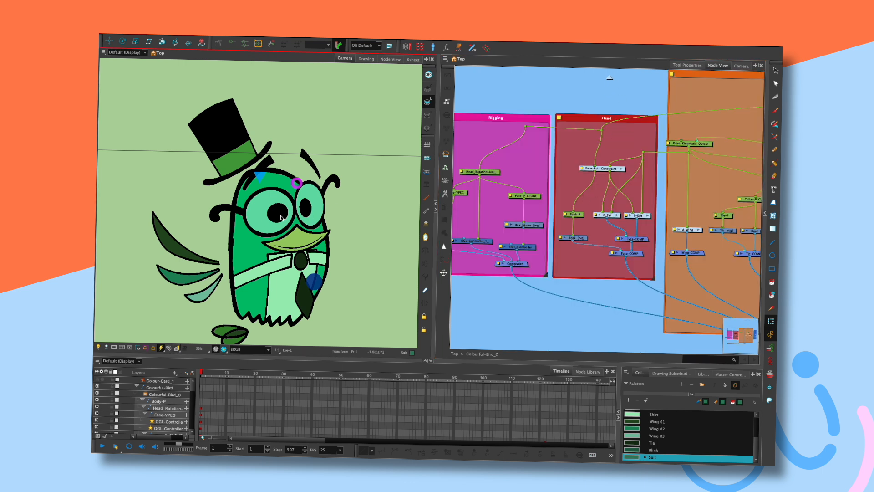
left_click(325, 199)
left_click(300, 184)
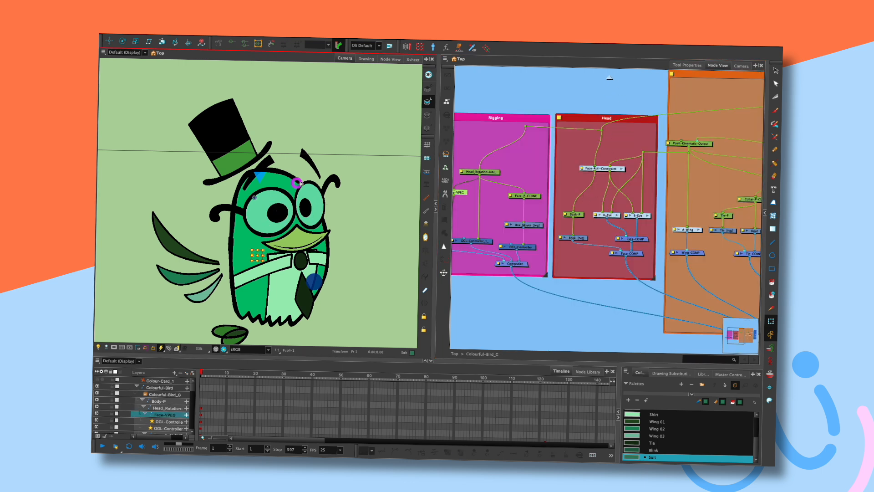
left_click_drag(300, 184, 287, 221)
left_click_drag(261, 257, 258, 262)
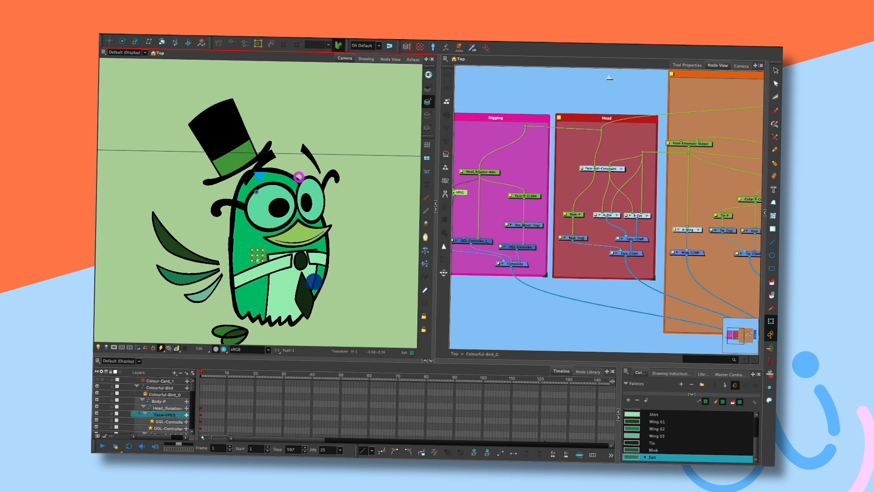
Locate the OGL-Controller under Face-VPEG beside the Rigging backdrop and adjust the face with the pink control
left_click(492, 115)
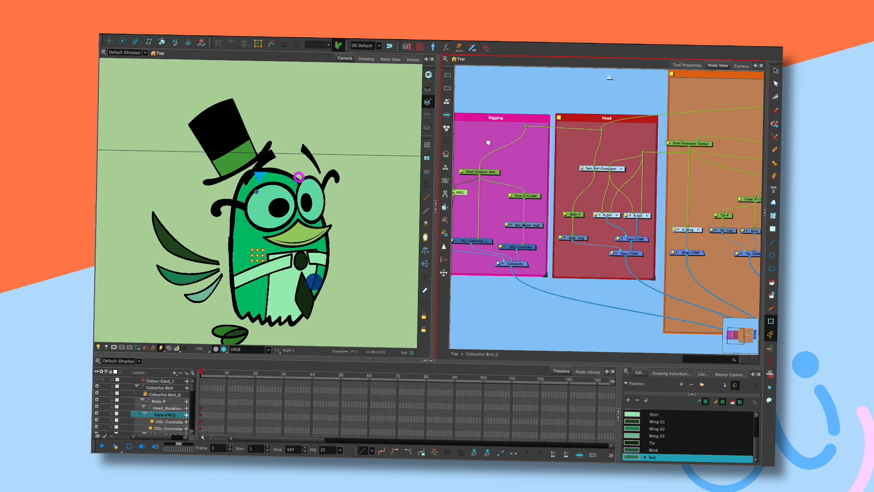
left_click_drag(488, 142, 622, 153)
left_click_drag(638, 205, 615, 206)
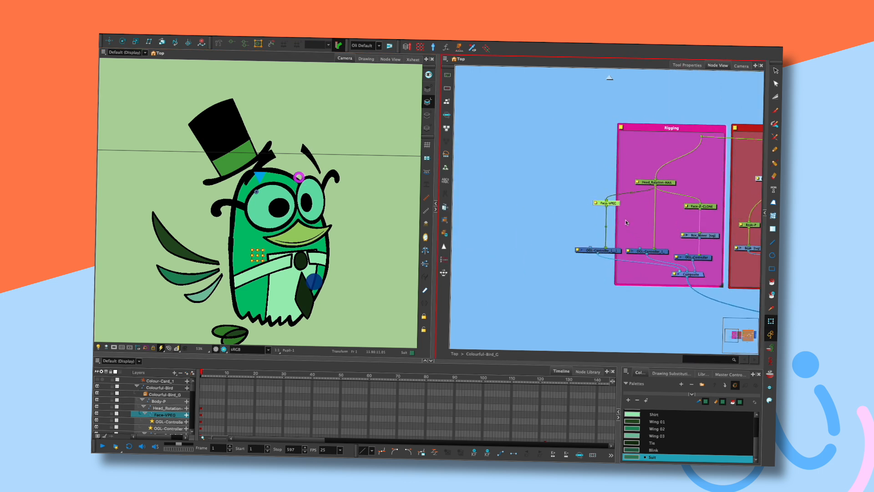
left_click(631, 227)
left_click(614, 251)
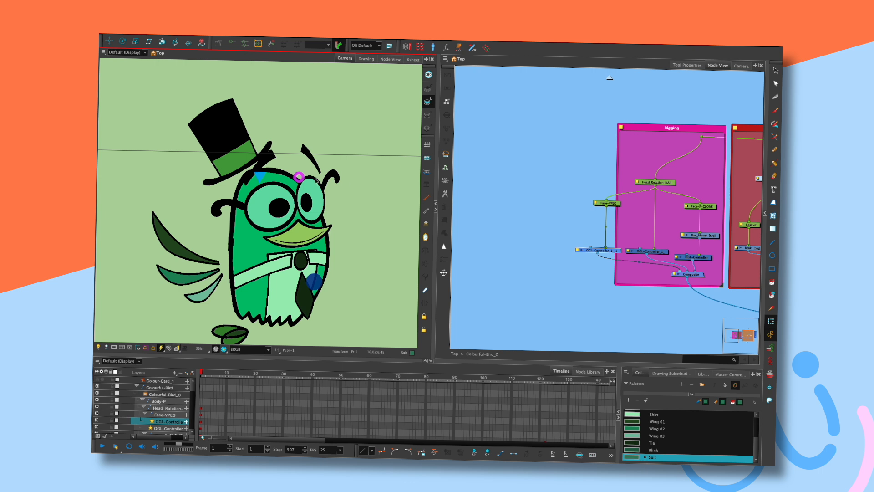
key("b")
left_click_drag(299, 177, 297, 182)
Pose the body upright with its blue control, squash it slightly, and clear the selection
left_click(293, 162)
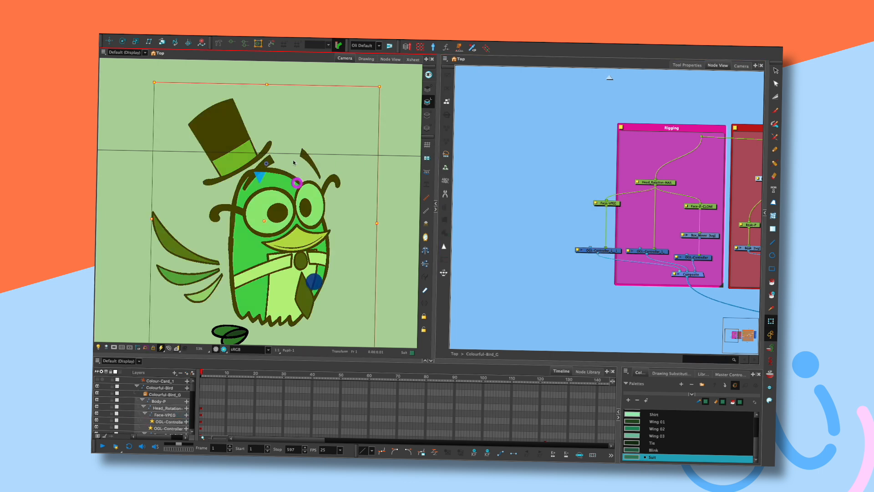
left_click(425, 159)
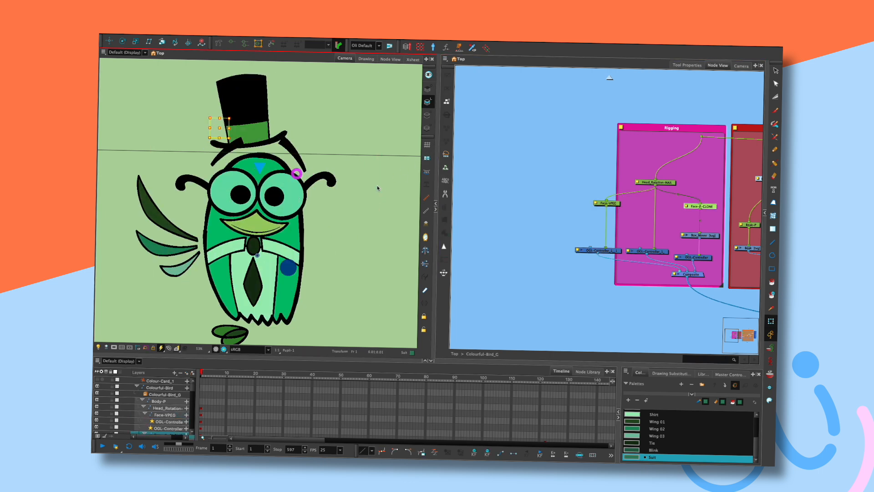
left_click_drag(292, 267, 295, 284)
left_click(327, 258)
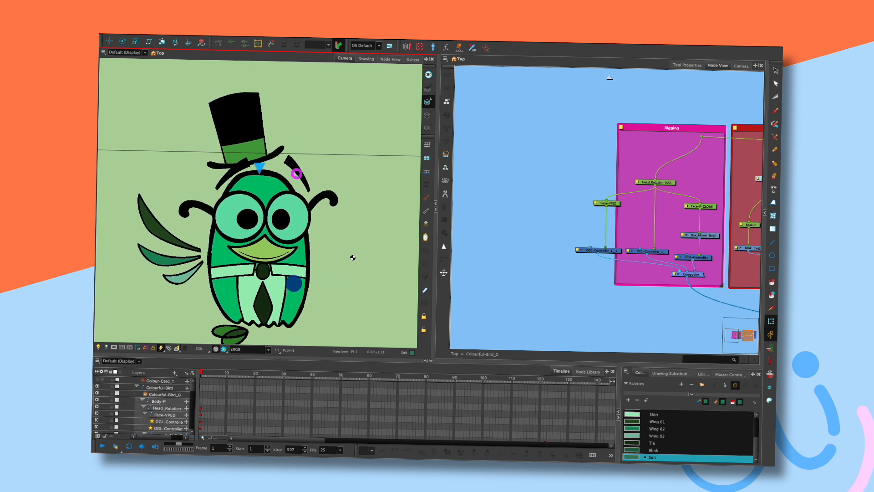
Add an Element drawing node under Face-VPEG and connect it to the Rigging Composite
left_click(629, 173)
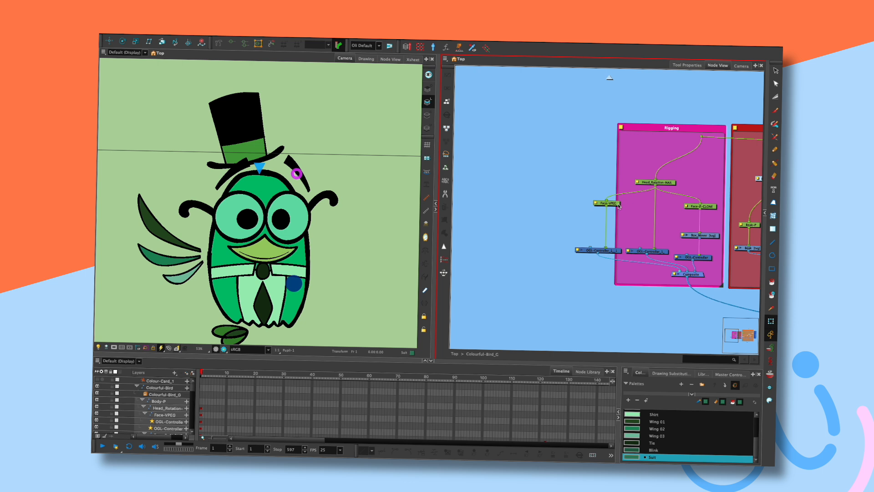
left_click(597, 250)
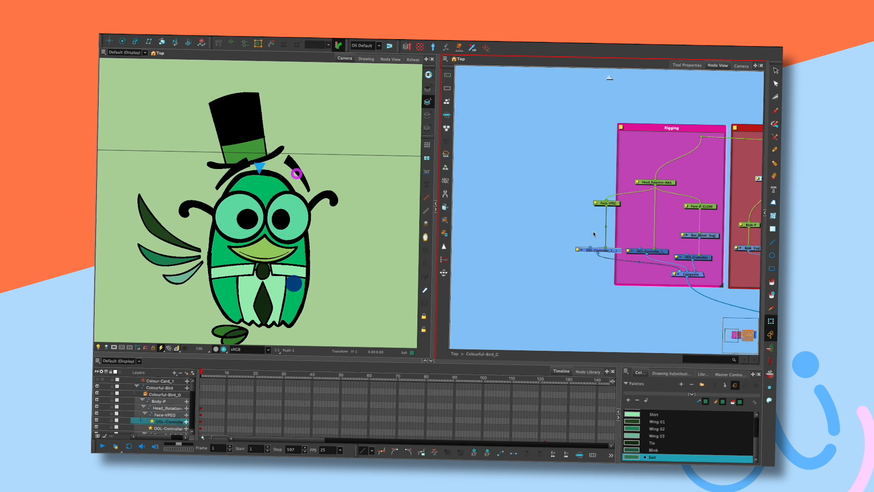
key("Tab")
type("elem")
key("Return")
left_click_drag(663, 257, 678, 272)
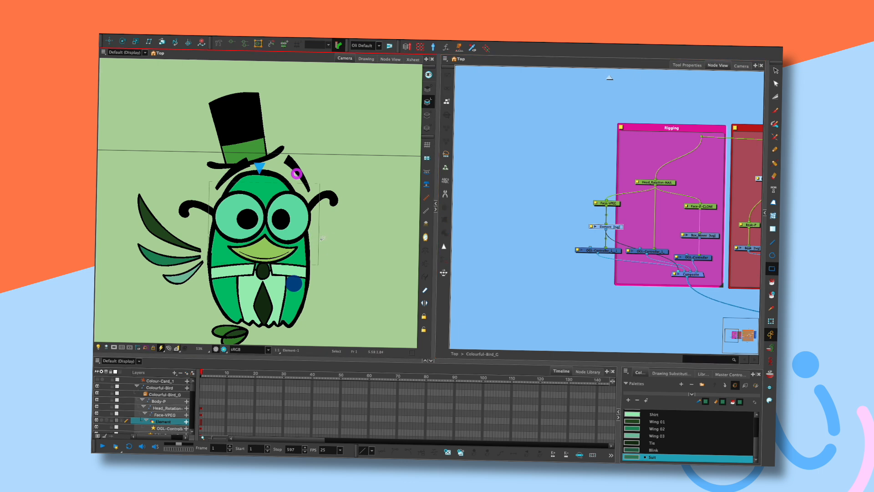
Fill the rectangle over the bird's face on the Element drawing and detach the drawing from the Rigging Composite
left_click(771, 269)
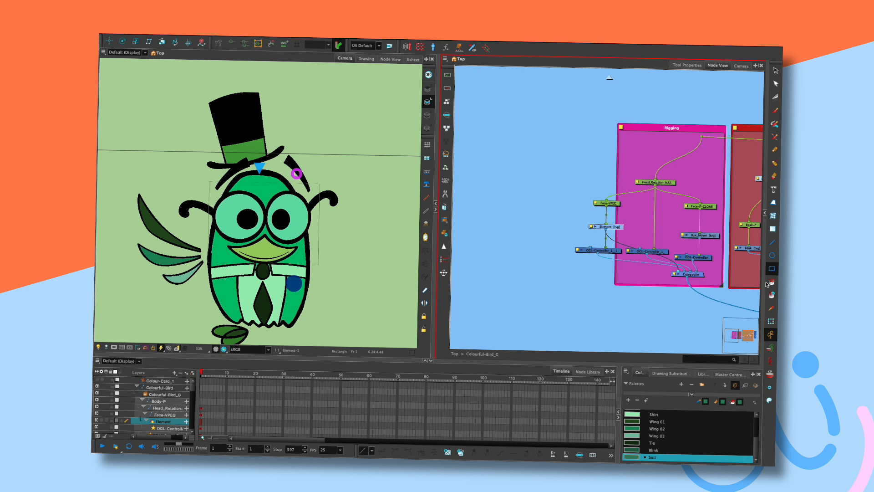
left_click(311, 241)
left_click(776, 71)
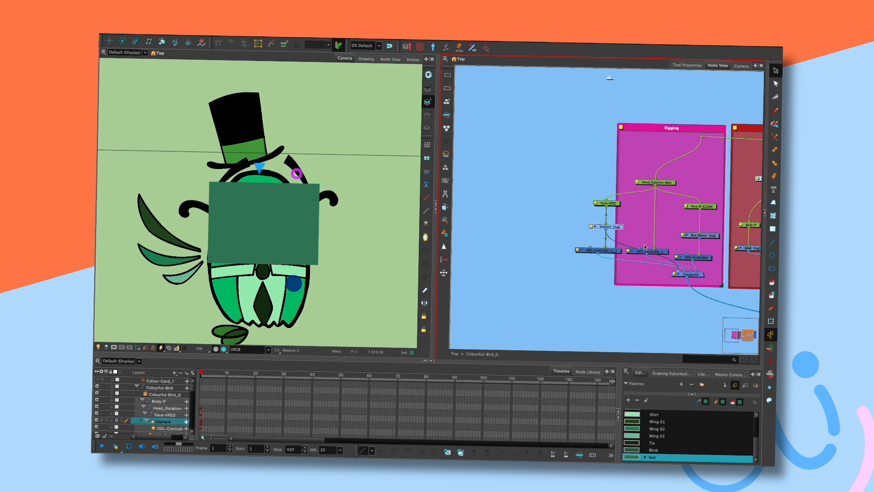
left_click_drag(626, 246, 640, 206)
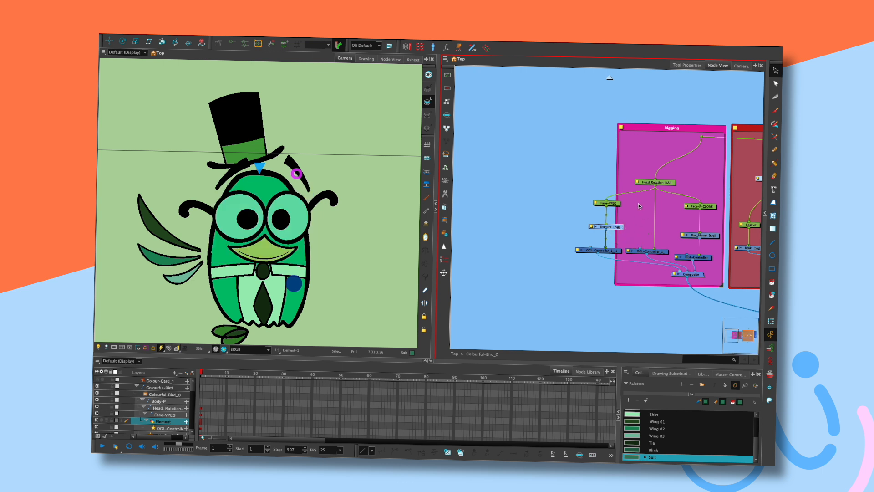
Set the Selection Override of OGL-Controller_1__1 to the Face-VPEG node, then reopen its properties to check it
left_click(591, 250)
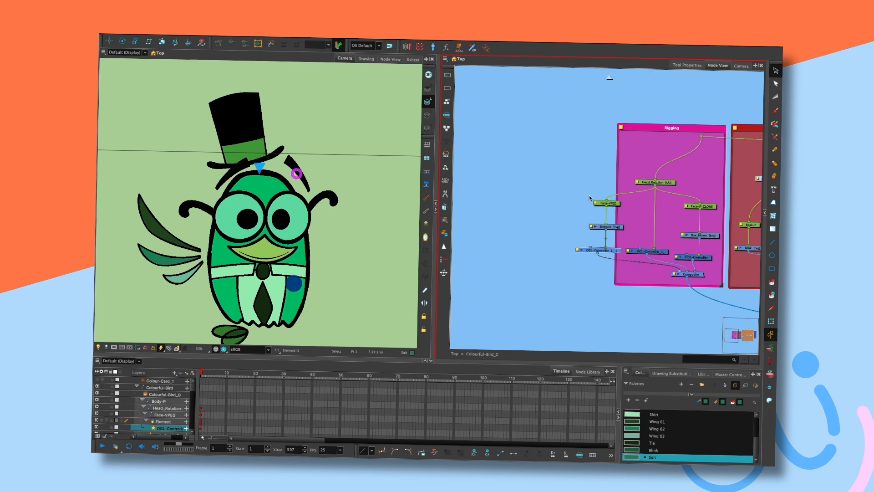
left_click(596, 203)
left_click(577, 250)
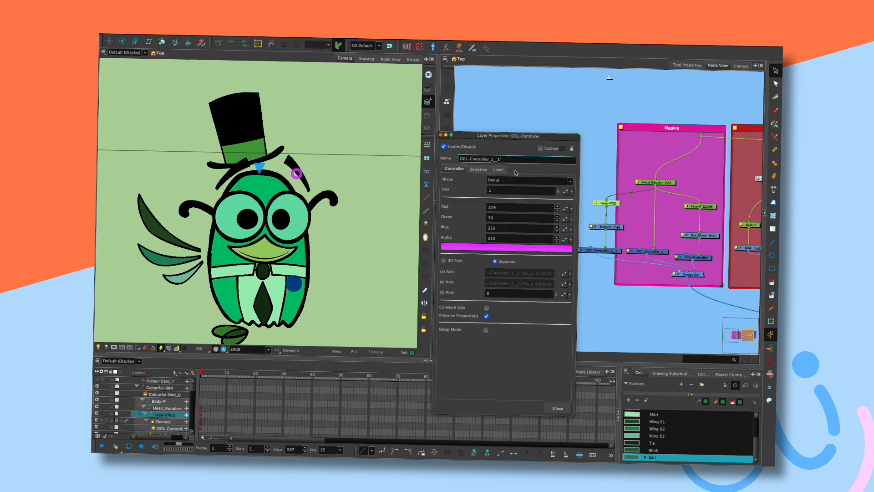
left_click(498, 169)
left_click(478, 169)
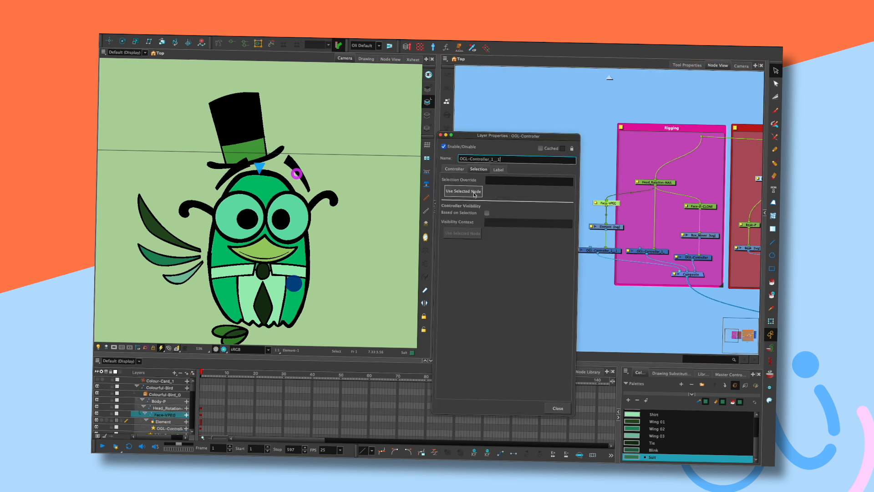
left_click(441, 136)
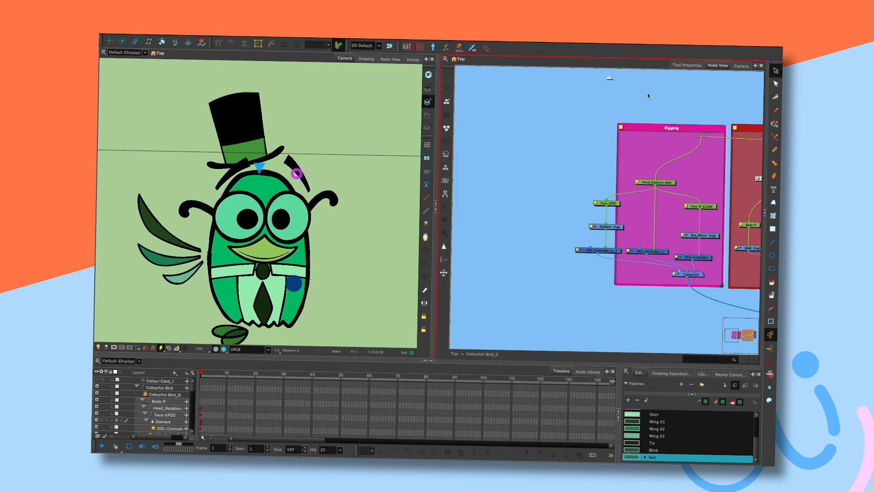
left_click(578, 249)
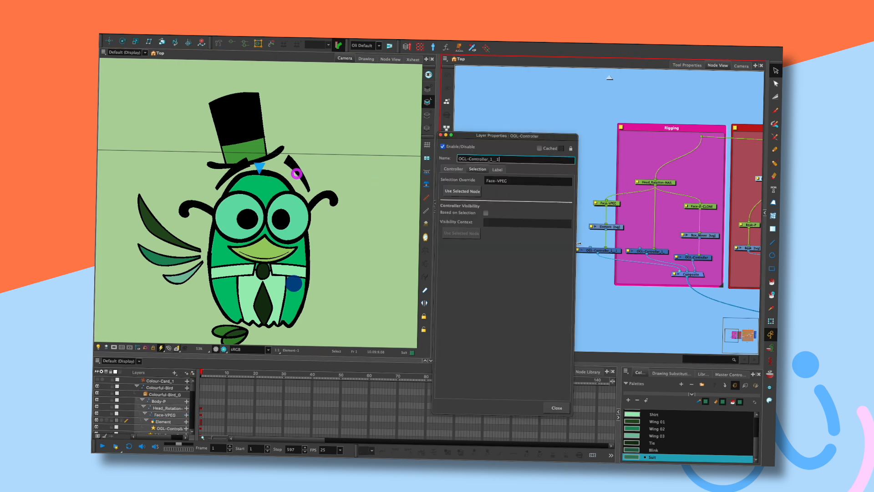
Check the shape and colour settings of OGL-Controller_1__1, then close its properties without changing anything
left_click(462, 168)
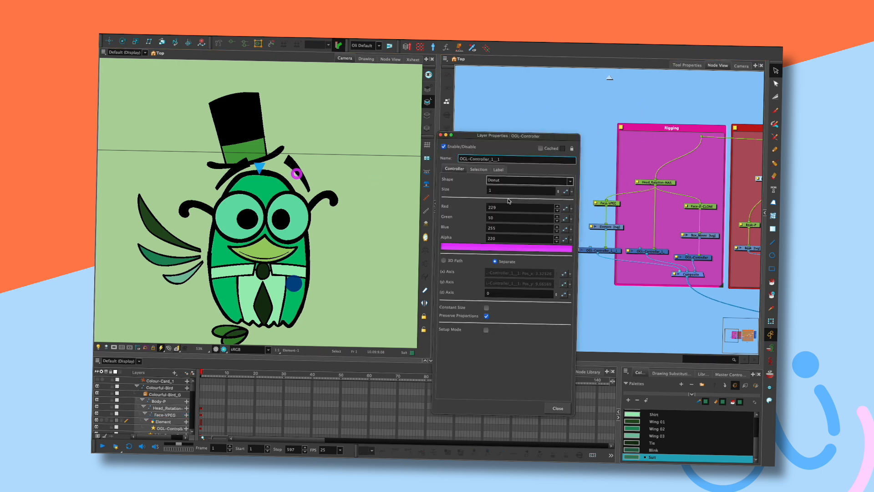
left_click(529, 249)
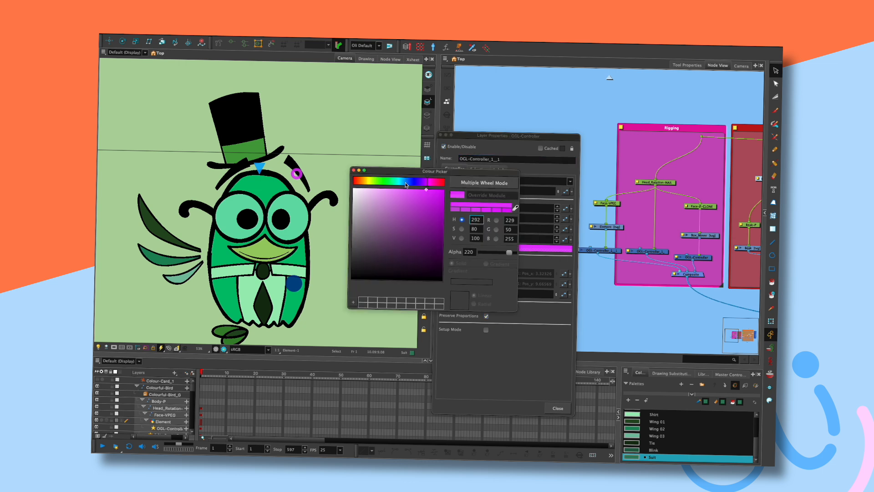
left_click(354, 170)
left_click(440, 135)
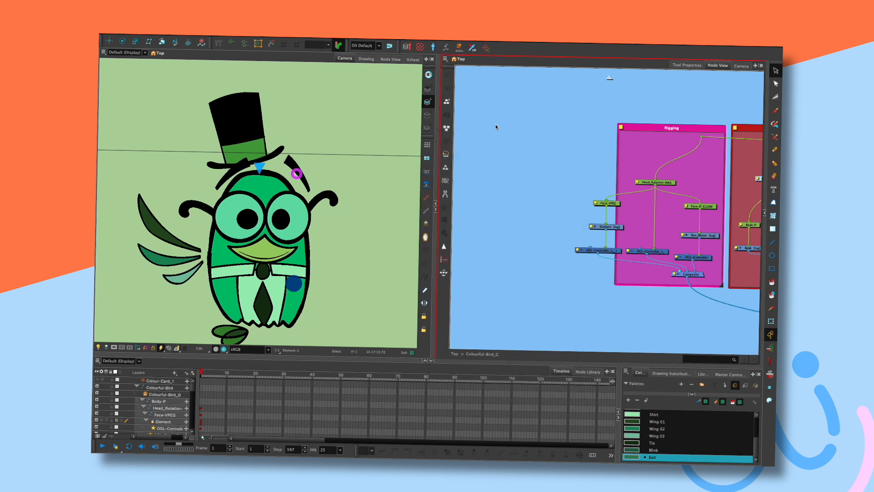
Try squashing the face through the pink controller with the Transform tool, then undo the squash
key("shift+t")
mouse_move(296, 173)
left_mouse_down()
mouse_move(330, 158)
mouse_move(268, 163)
mouse_move(297, 173)
left_mouse_up()
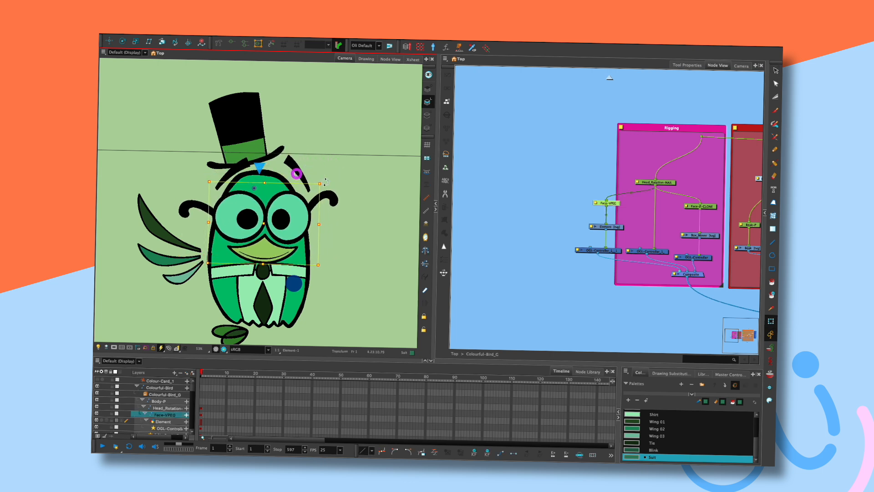
left_click_drag(263, 263, 293, 255)
key("ctrl+z")
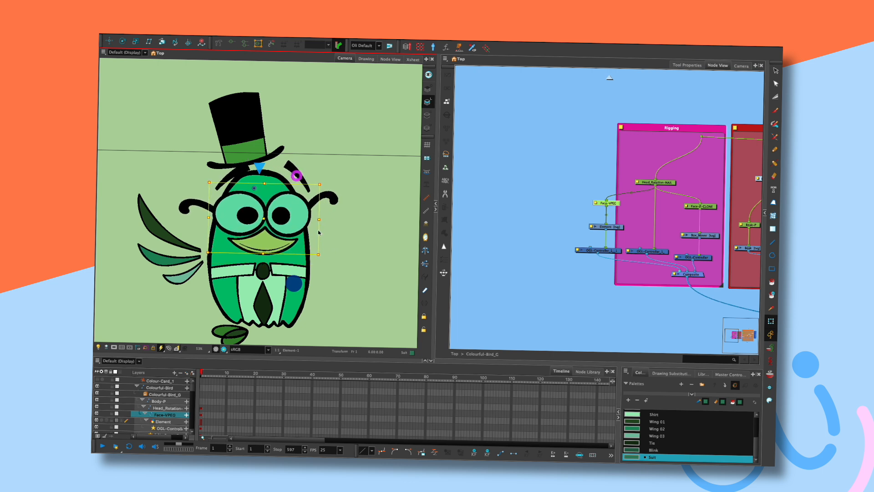
Try bending and turning the bird's body with the blue triangle and blue circle controllers, undo the last change and clear the selection
left_click(341, 163)
mouse_move(259, 168)
left_mouse_down()
mouse_move(269, 165)
mouse_move(249, 170)
mouse_move(267, 172)
left_mouse_up()
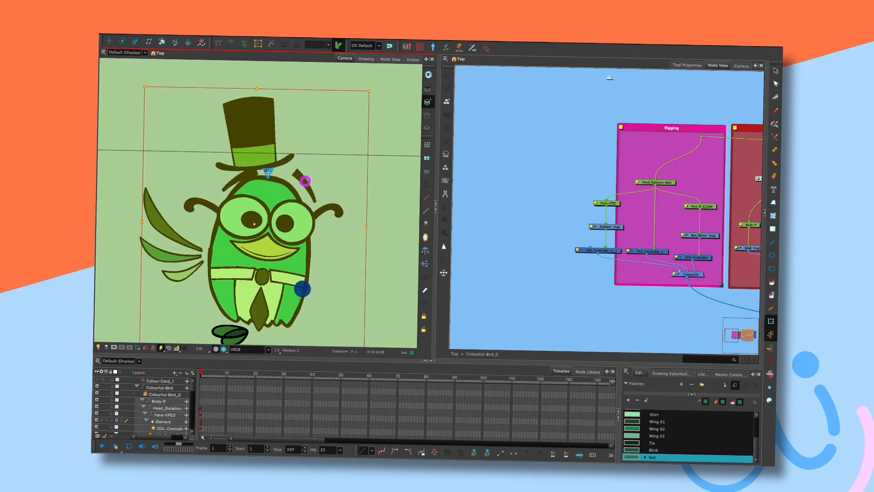
left_click_drag(306, 291, 321, 282)
left_click_drag(272, 173, 286, 184)
left_click_drag(252, 256, 277, 253)
key("super+z")
left_click(342, 236)
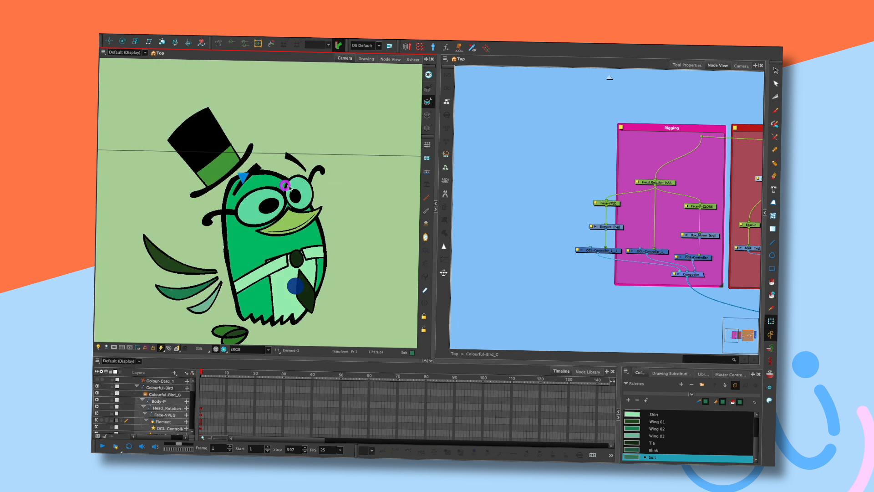
Reconnect Face-P-CLONE's input in the Rigging group to the waypoint above Head_Rotation-MAX
left_click_drag(245, 176, 314, 268)
left_click(690, 168)
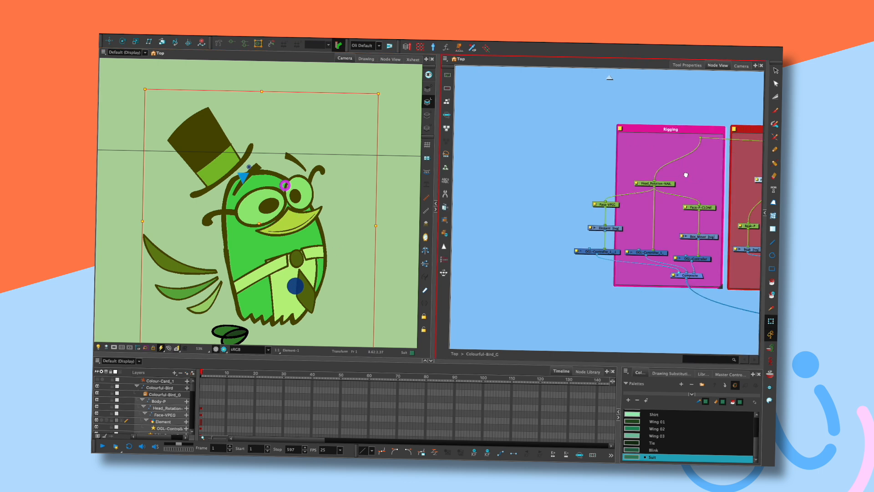
left_click_drag(686, 169, 556, 174)
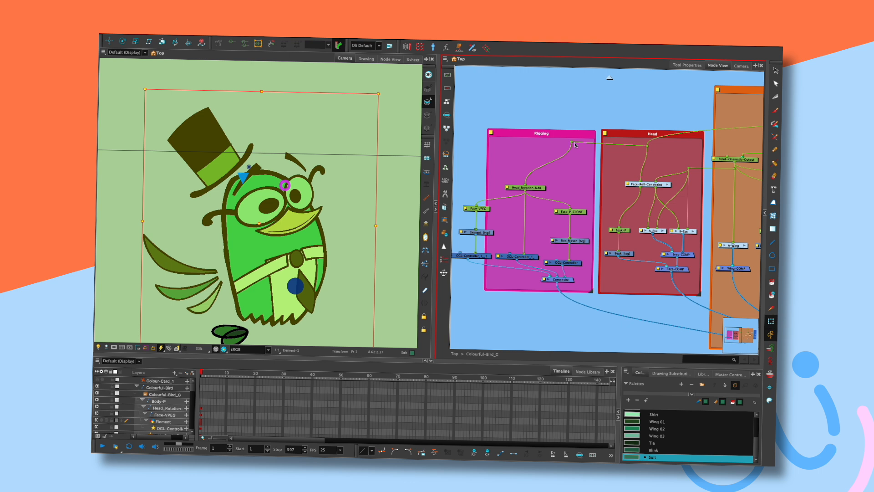
left_click(345, 217)
Straighten the body into a front-facing upright pose with the triangle and blue circle controllers, then clear the selection
mouse_move(244, 177)
left_mouse_down()
mouse_move(255, 169)
mouse_move(237, 173)
mouse_move(261, 165)
mouse_move(253, 160)
left_mouse_up()
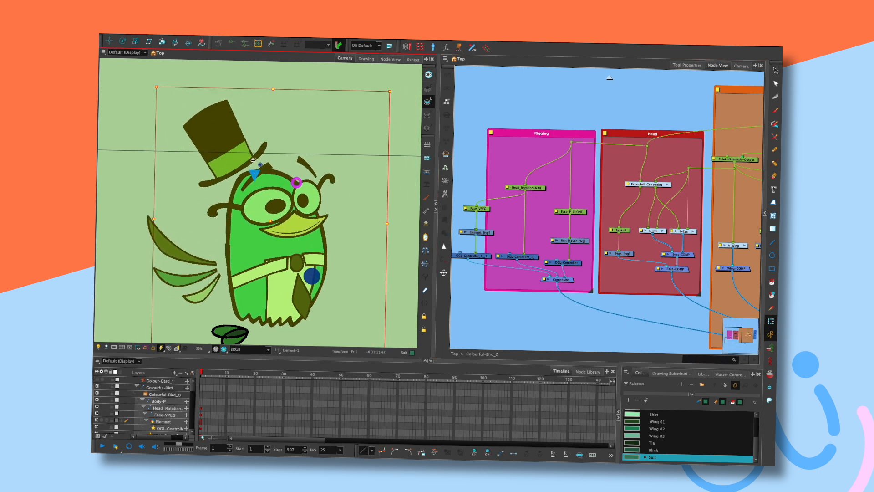
mouse_move(316, 279)
left_mouse_down()
mouse_move(277, 278)
mouse_move(312, 276)
mouse_move(282, 281)
mouse_move(296, 279)
left_mouse_up()
left_click_drag(252, 171, 257, 157)
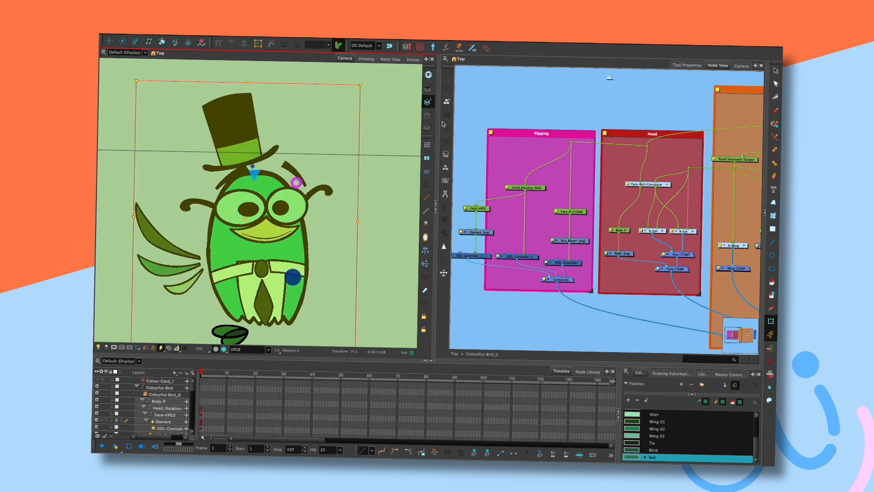
left_click(397, 155)
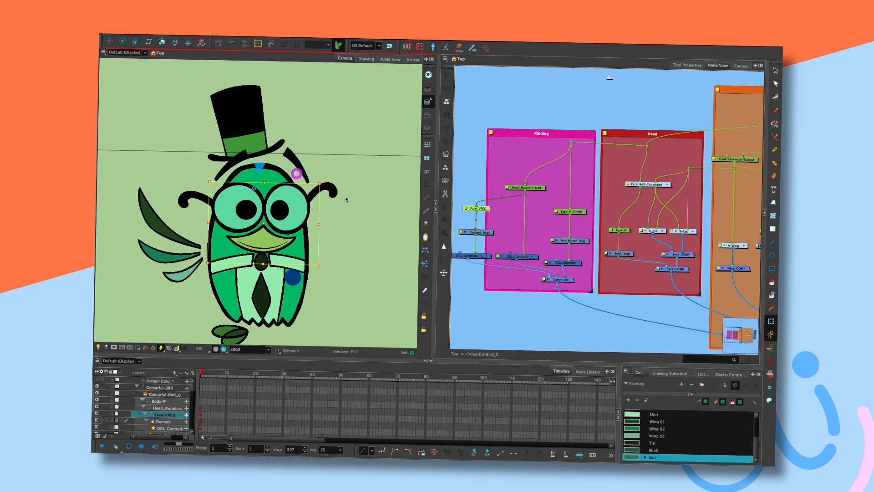
Undo the recent pose changes and try the blue circle controller on the body again
key("ctrl+z")
key("ctrl+z")
key("ctrl+z")
key("ctrl+z")
key("ctrl+z")
key("ctrl+z")
key("ctrl+z")
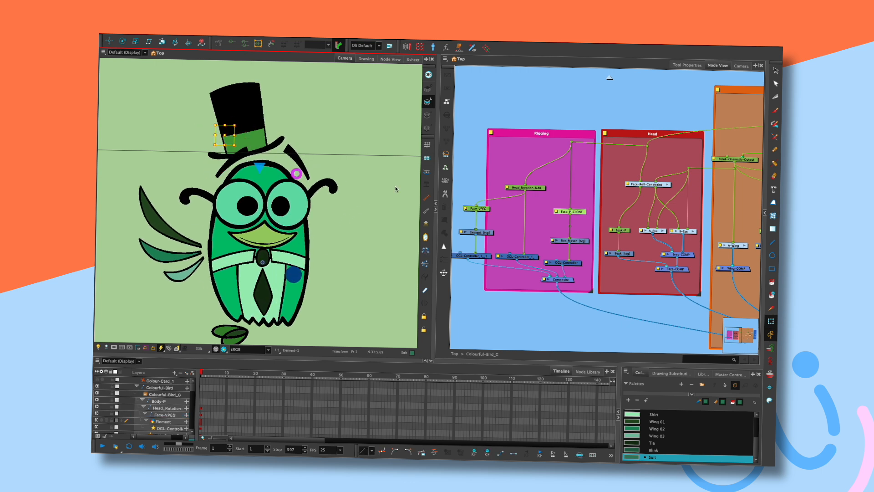
left_click_drag(292, 270, 296, 284)
key("ctrl+z")
key("ctrl+z")
key("ctrl+z")
key("ctrl+z")
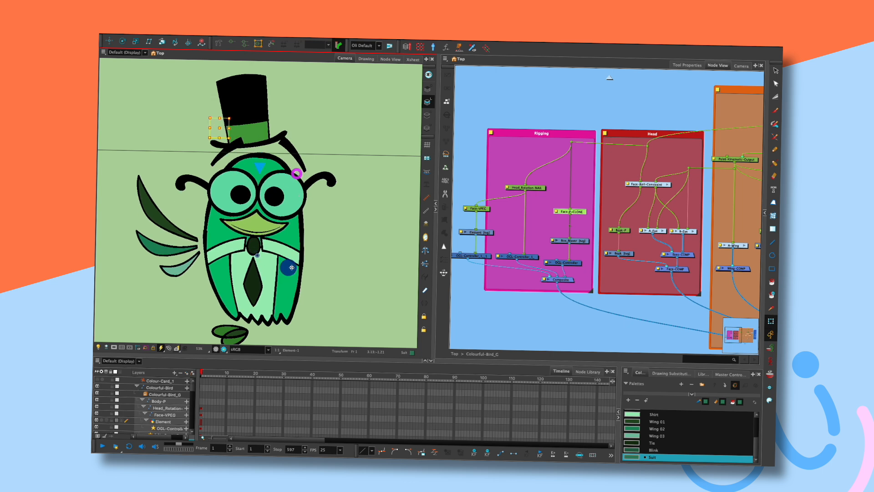
Inspect the Box_Mover drawing, then open OGL-Controller's properties and reposition the blue controller onto the centre of the bird's chest
double_click(556, 241)
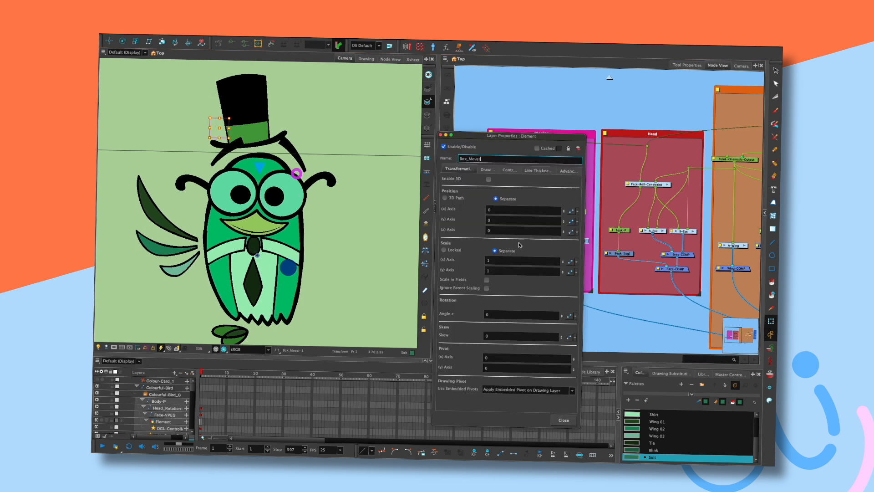
left_click(441, 135)
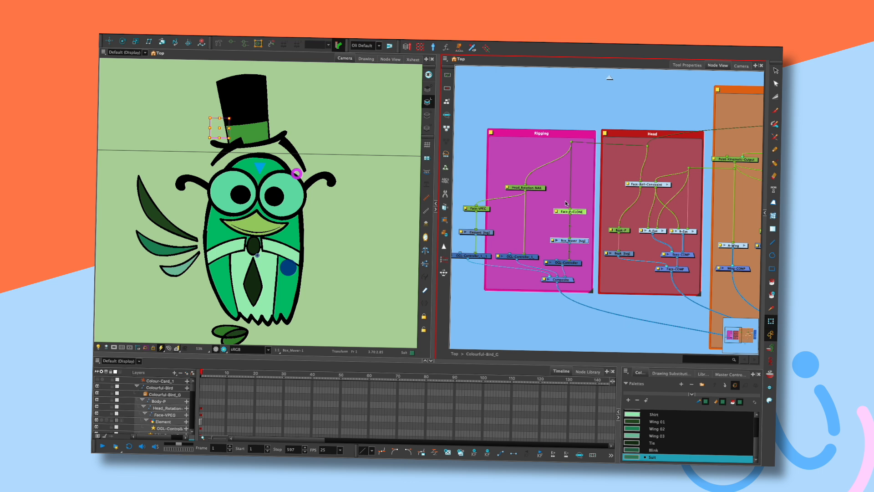
double_click(546, 263)
left_click_drag(289, 268, 264, 259)
key("super+z")
left_click(327, 266)
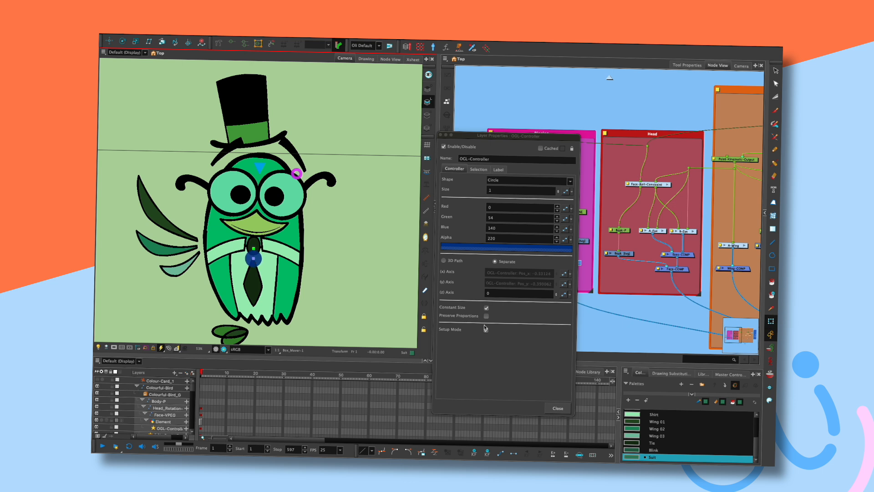
left_click(557, 407)
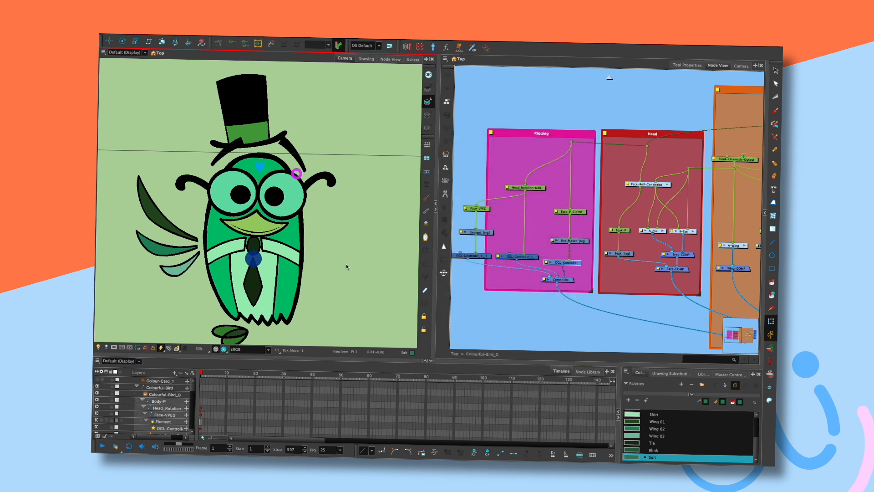
Reconnect Face-P-CLONE's input to the Point-Kinematic-Output node
mouse_move(257, 261)
left_mouse_down()
mouse_move(282, 255)
mouse_move(255, 261)
left_mouse_up()
left_click_drag(575, 218, 526, 194)
left_click_drag(632, 187, 658, 193)
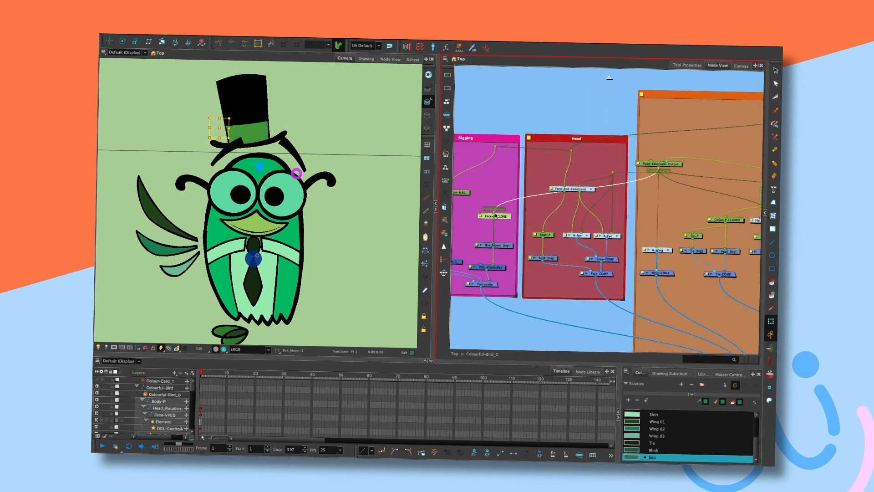
Test the blue circle controller, undo its move, and shift it slightly up on the chest
left_click(345, 220)
mouse_move(248, 253)
left_mouse_down()
mouse_move(273, 250)
mouse_move(205, 241)
mouse_move(278, 252)
mouse_move(248, 251)
mouse_move(258, 285)
mouse_move(261, 258)
left_mouse_up()
key("super+z")
mouse_move(257, 171)
left_mouse_down()
mouse_move(277, 178)
mouse_move(265, 194)
mouse_move(273, 196)
mouse_move(265, 190)
mouse_move(260, 200)
mouse_move(251, 174)
mouse_move(258, 161)
mouse_move(278, 172)
mouse_move(268, 173)
left_mouse_up()
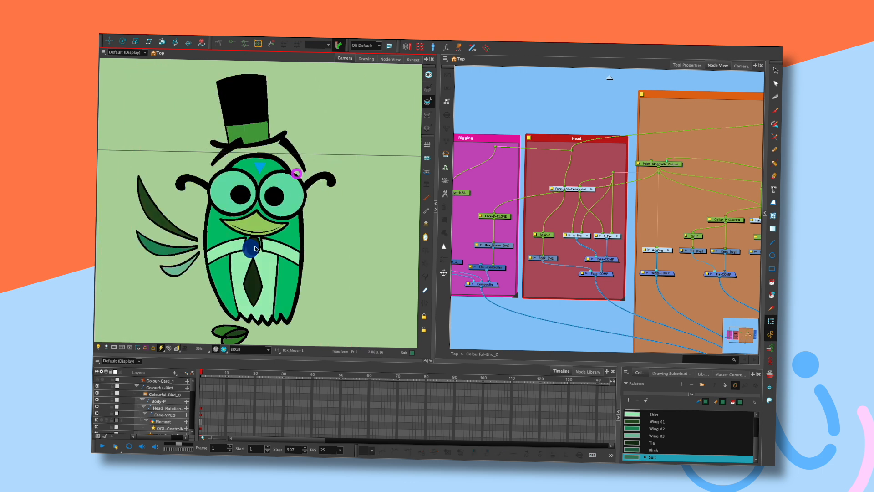
left_click_drag(255, 250, 253, 246)
Enlarge the blue OGL-Controller and set its shape to Donut
left_click(481, 251)
double_click(471, 268)
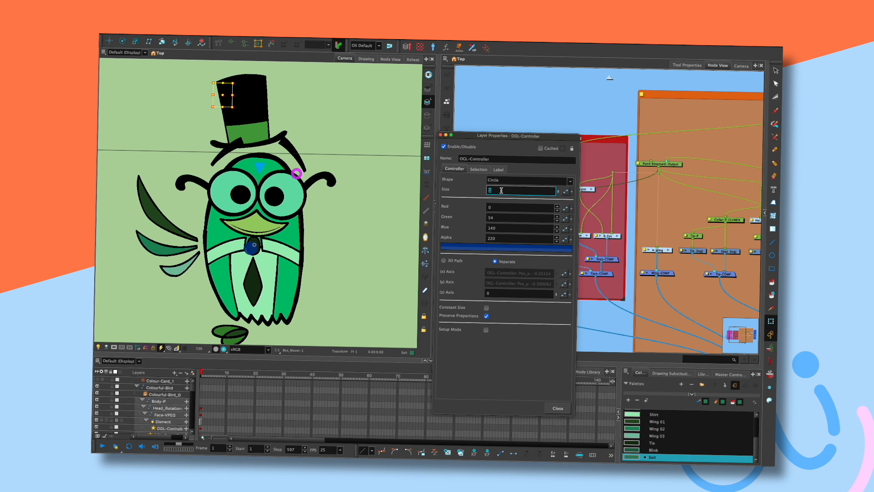
left_click(528, 180)
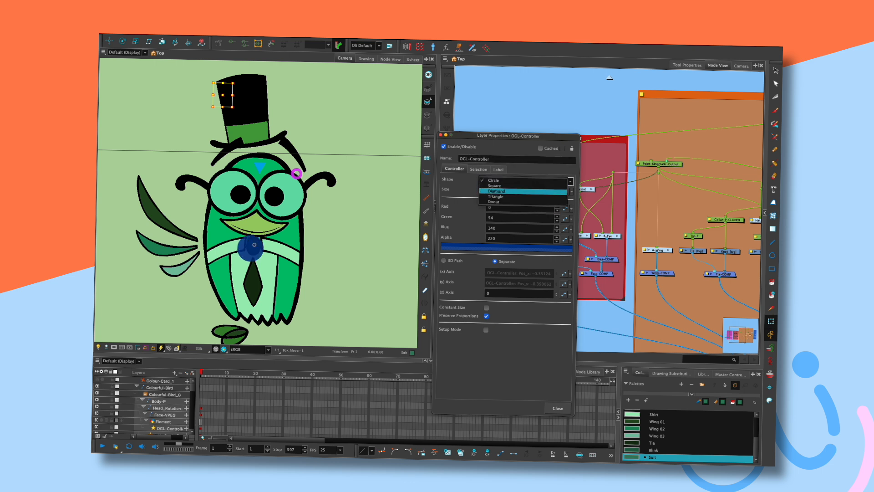
left_click(523, 201)
key("Escape")
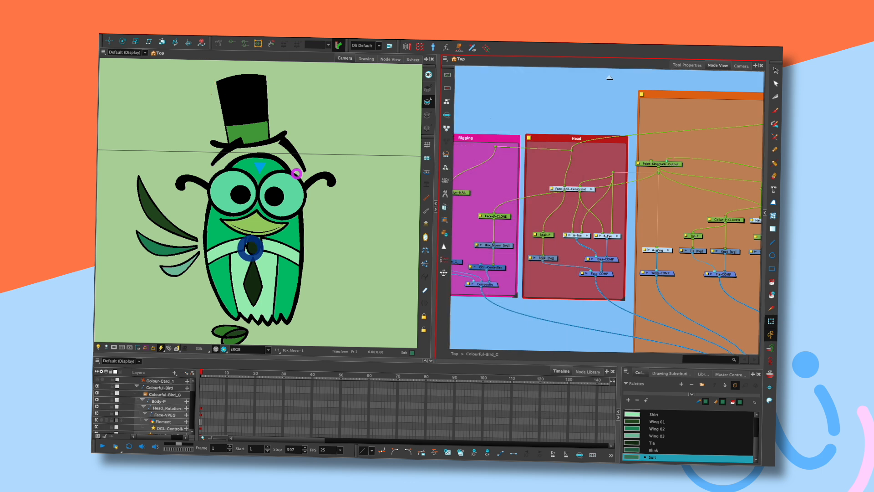
Tilt the body with the triangle controller and turn the face sideways with the blue donut controller
left_click_drag(223, 95, 211, 111)
left_click_drag(259, 168, 290, 173)
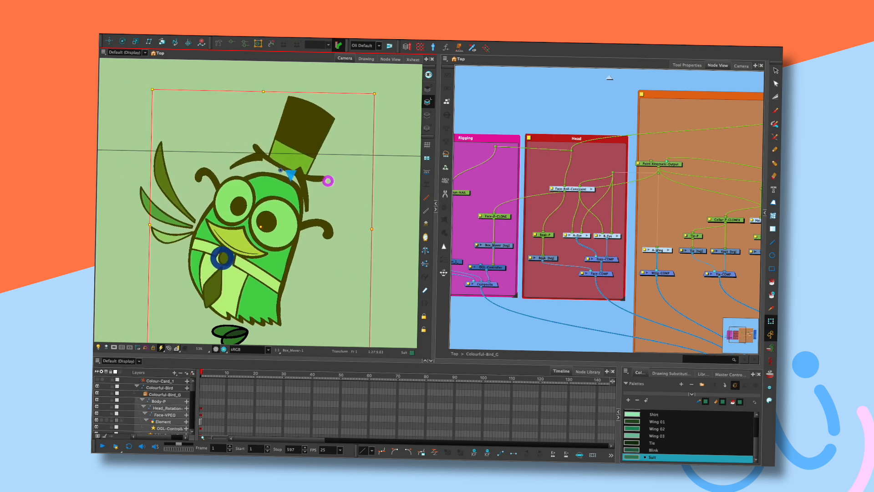
mouse_move(230, 334)
left_mouse_down()
mouse_move(199, 329)
mouse_move(230, 332)
left_mouse_up()
left_click_drag(223, 296, 257, 293)
left_click_drag(256, 256, 337, 256)
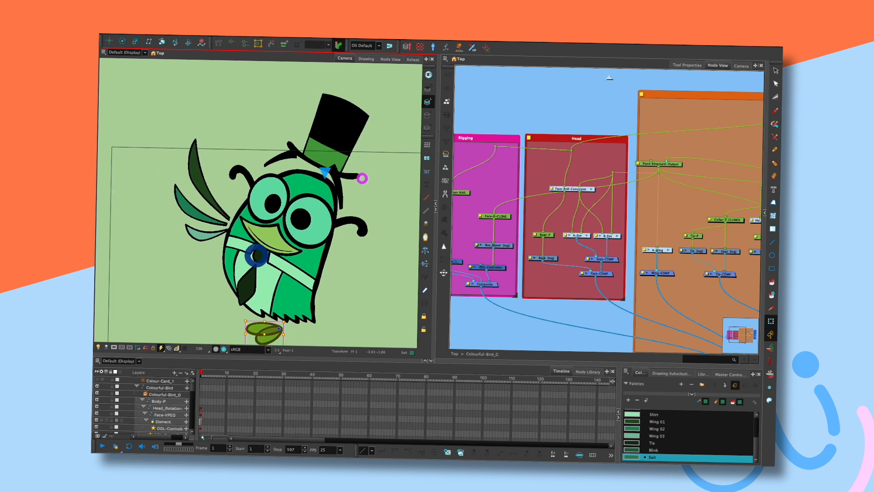
left_click(337, 256)
left_click(337, 165)
Reconnect Face-VPEG's input from Head_Rotation-MAX to the Point-Kinematic-Output node
left_click_drag(564, 204, 653, 212)
left_click(659, 156)
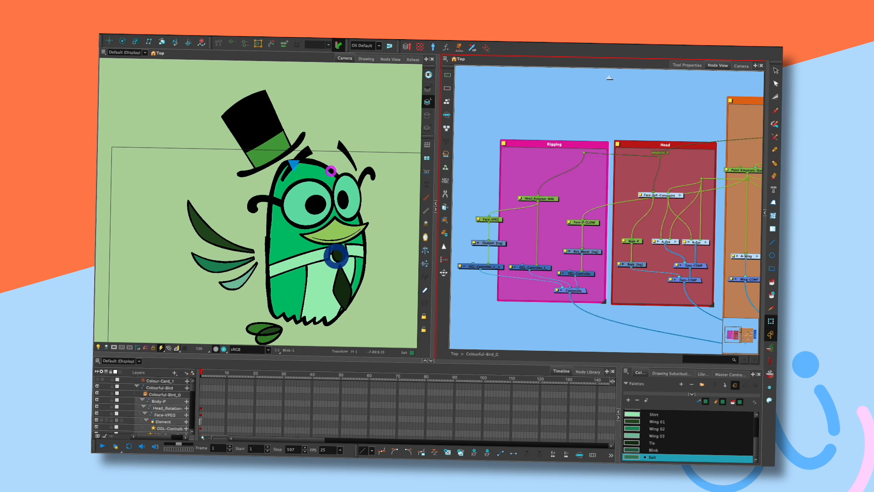
left_click_drag(583, 222, 583, 225)
left_click_drag(683, 195, 627, 200)
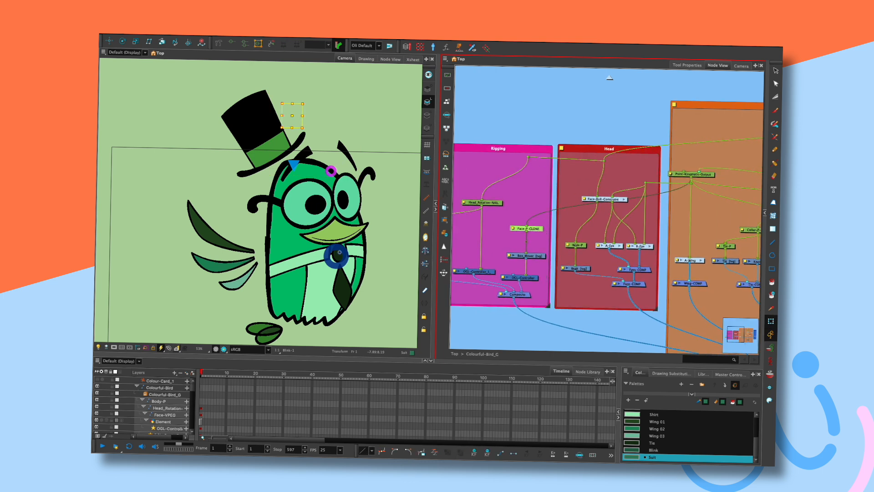
left_click(693, 173)
mouse_move(691, 183)
left_mouse_down()
mouse_move(527, 205)
mouse_move(482, 200)
left_mouse_up()
mouse_move(490, 200)
left_mouse_down()
mouse_move(580, 196)
mouse_move(523, 216)
left_mouse_up()
Bring the blue donut controller back to the centre so the bird faces front, then select the triangle controller
left_click(257, 186)
mouse_move(338, 144)
left_mouse_down()
mouse_move(312, 156)
mouse_move(342, 176)
mouse_move(341, 149)
left_mouse_up()
mouse_move(336, 255)
left_mouse_down()
mouse_move(262, 257)
mouse_move(329, 252)
mouse_move(299, 257)
left_mouse_up()
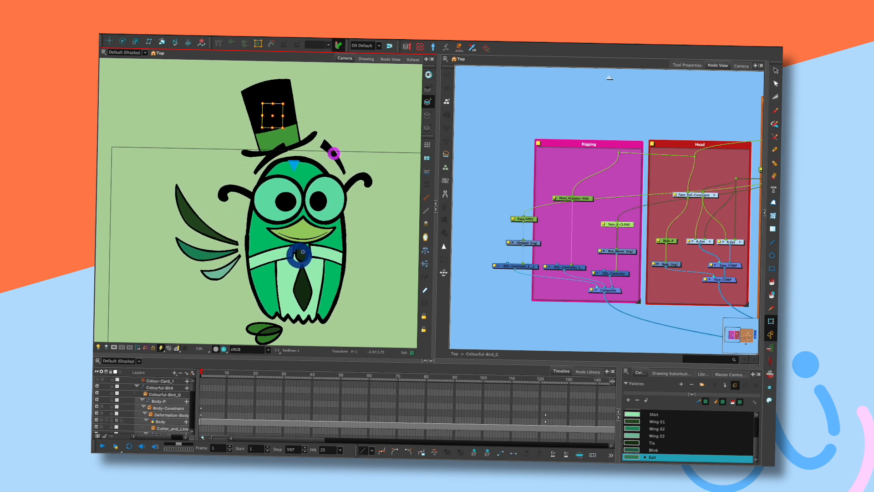
mouse_move(300, 166)
left_mouse_down()
mouse_move(308, 168)
mouse_move(294, 165)
left_mouse_up()
Connect Point-Kinematic-Output to Head_Rotation-MAX and delete the leftover waypoint in the Rigging group
left_click_drag(644, 212, 575, 206)
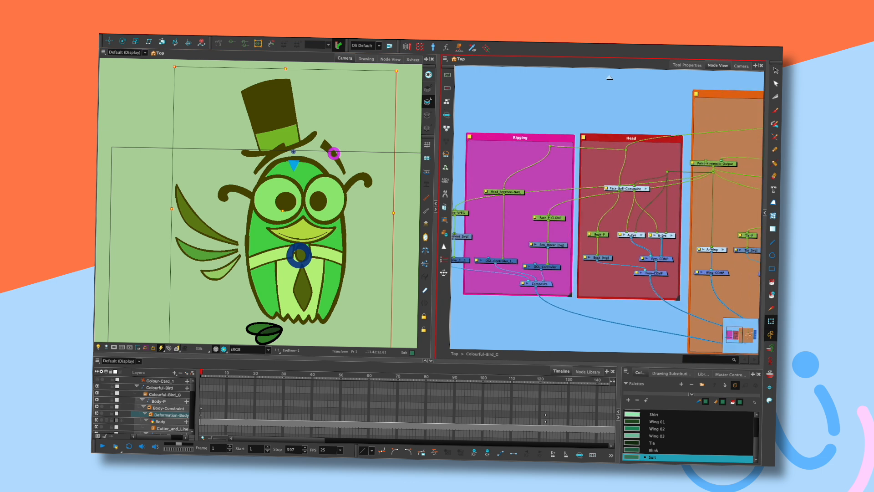
left_click_drag(713, 167, 559, 163)
left_click_drag(516, 183, 504, 187)
left_click(549, 146)
key("Delete")
mouse_move(298, 147)
left_mouse_down()
mouse_move(311, 147)
mouse_move(255, 161)
mouse_move(309, 162)
mouse_move(278, 157)
mouse_move(304, 149)
mouse_move(296, 146)
left_mouse_up()
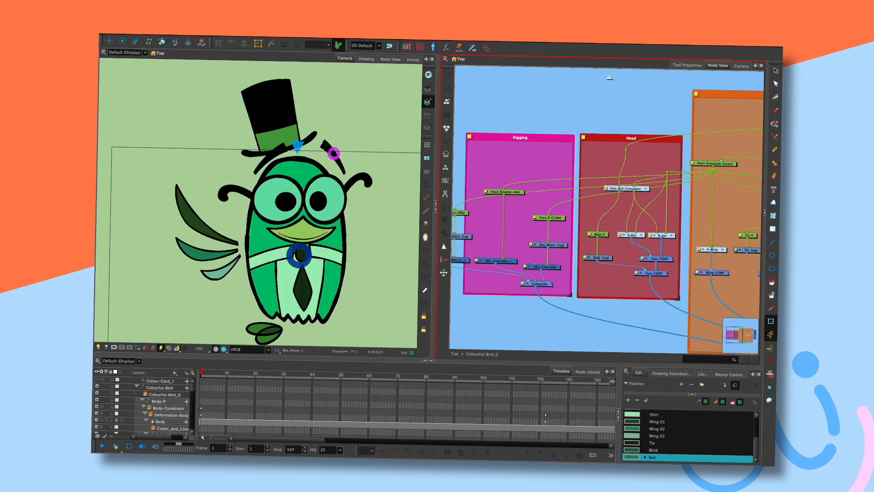
Add a Transformation-Limit node above Head_Rotation-MAX and connect it to the waypoint at the top of the Head group
key("Tab")
type("limit")
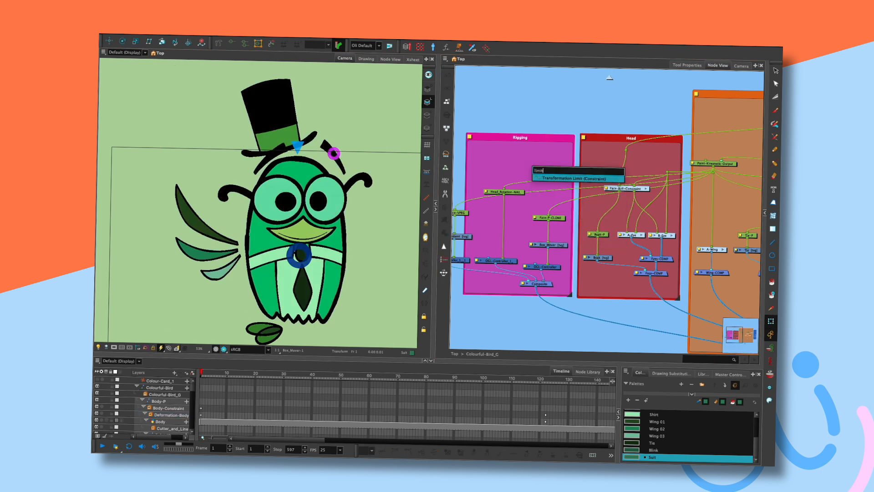
key("Return")
left_click_drag(506, 178, 507, 180)
scroll(607, 209, "right", 3)
scroll(607, 209, "left", 3)
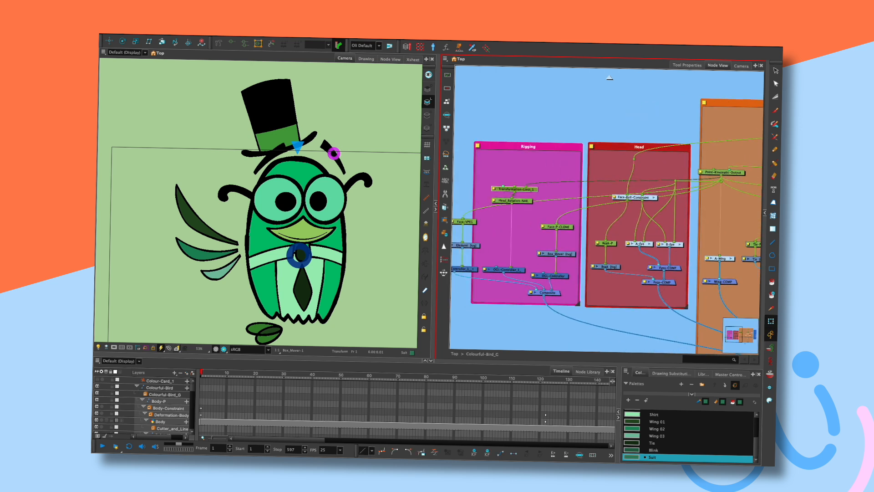
scroll(607, 210, "right", 4)
scroll(607, 210, "left", 4)
left_click_drag(639, 151, 516, 180)
left_click(535, 157)
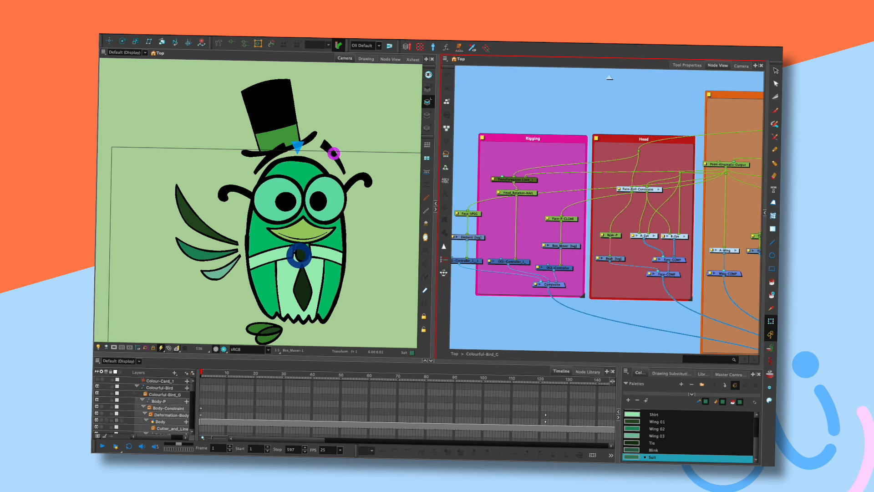
Set Rotate to 0 on the new Transformation-Limit node and select the blue triangle controller
double_click(514, 179)
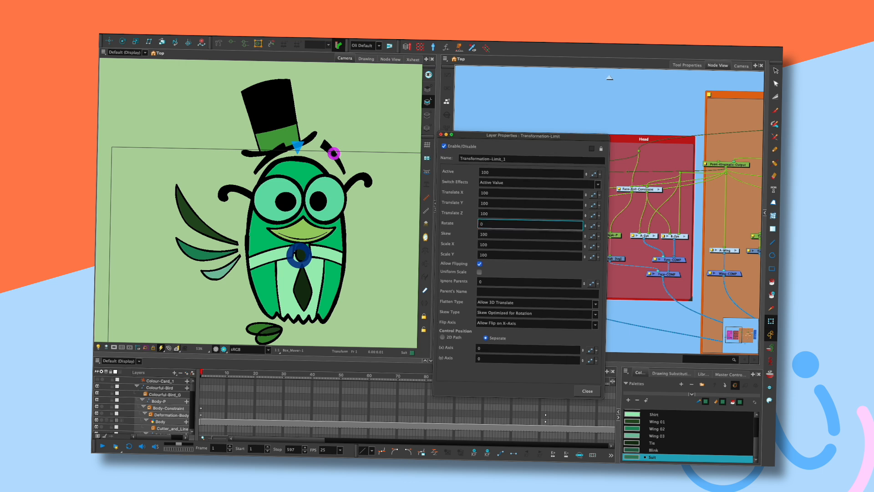
key("Return")
mouse_move(298, 147)
left_mouse_down()
mouse_move(275, 149)
mouse_move(339, 156)
mouse_move(279, 203)
mouse_move(292, 140)
mouse_move(273, 179)
mouse_move(293, 172)
mouse_move(296, 146)
left_mouse_up()
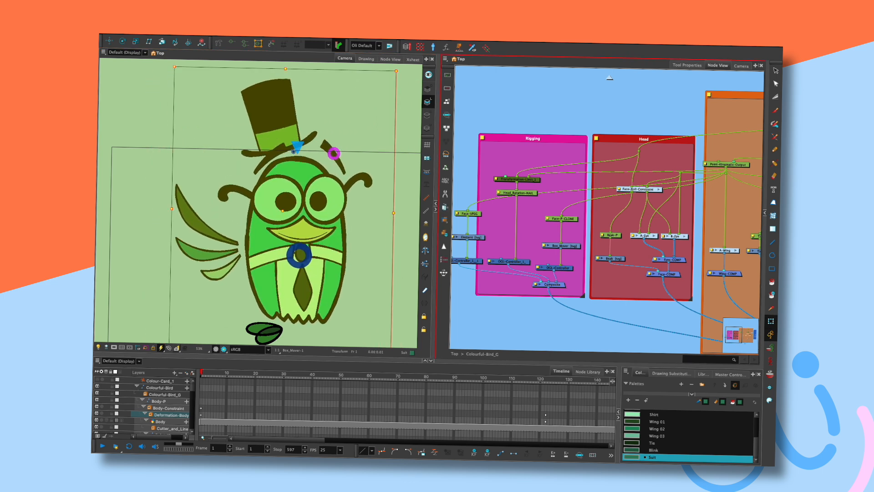
Set Translate Y to 0 on the Transformation-Limit_1 node and move the triangle controller to test how the head turns
left_click(496, 179)
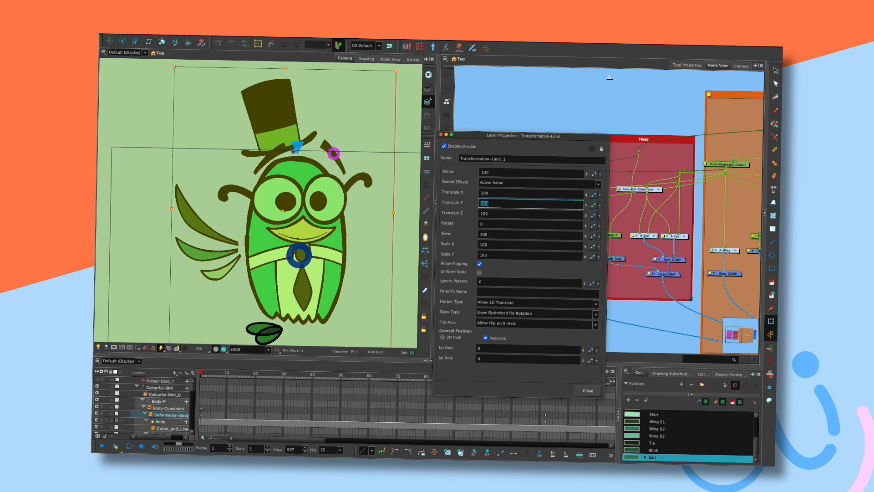
mouse_move(298, 154)
left_mouse_down()
mouse_move(263, 166)
mouse_move(322, 158)
mouse_move(293, 142)
mouse_move(341, 138)
mouse_move(292, 142)
mouse_move(331, 156)
mouse_move(273, 150)
mouse_move(297, 155)
left_mouse_up()
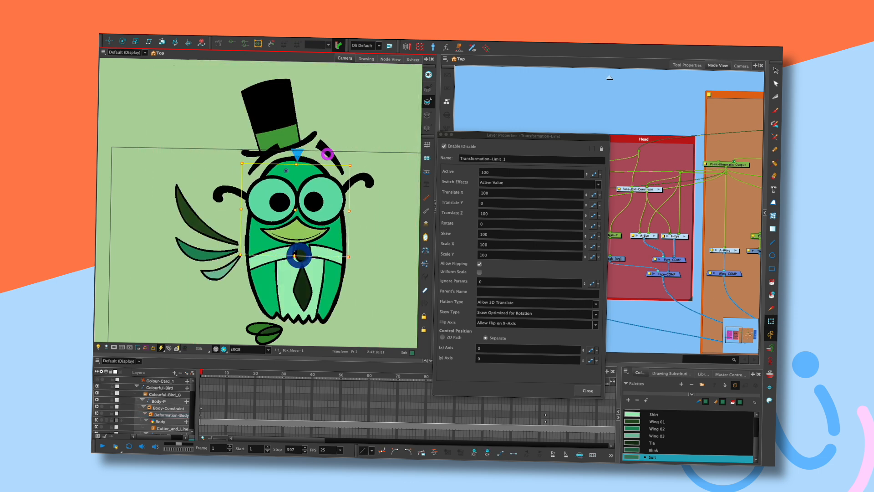
mouse_move(297, 155)
left_mouse_down()
mouse_move(277, 153)
mouse_move(318, 145)
mouse_move(291, 142)
mouse_move(283, 154)
mouse_move(312, 157)
mouse_move(285, 153)
left_mouse_up()
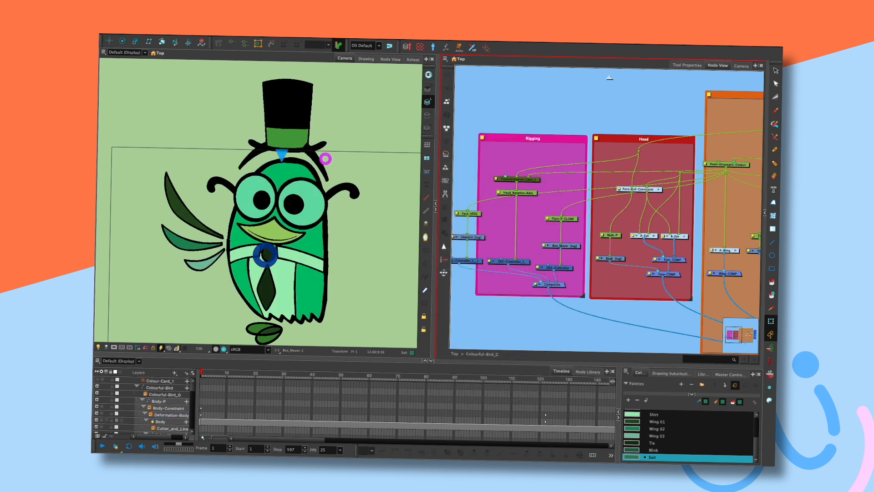
Change the blue controller's shape from triangle to Circle in the OGL-Controller_1 node
left_click(490, 261)
left_click(528, 180)
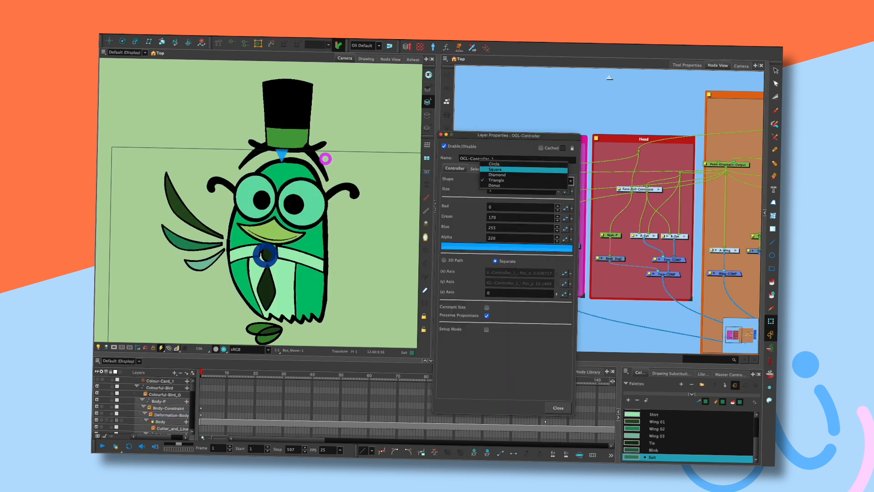
left_click(509, 165)
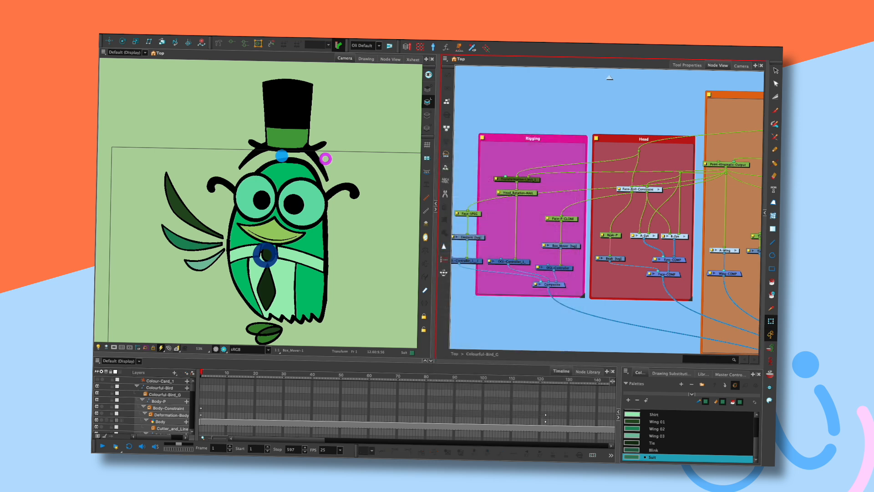
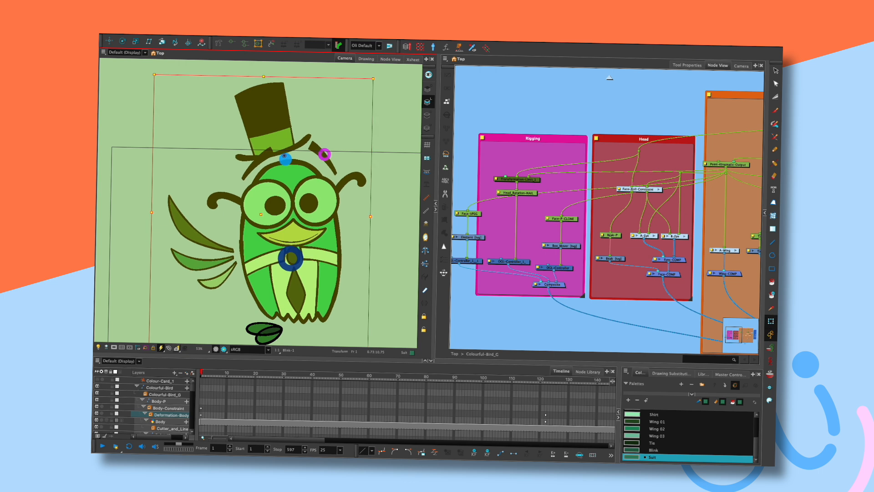
Try making the Y-axis position of the Head_Rotation-NAIL peg Local and test the blue circle controller
left_click(499, 193)
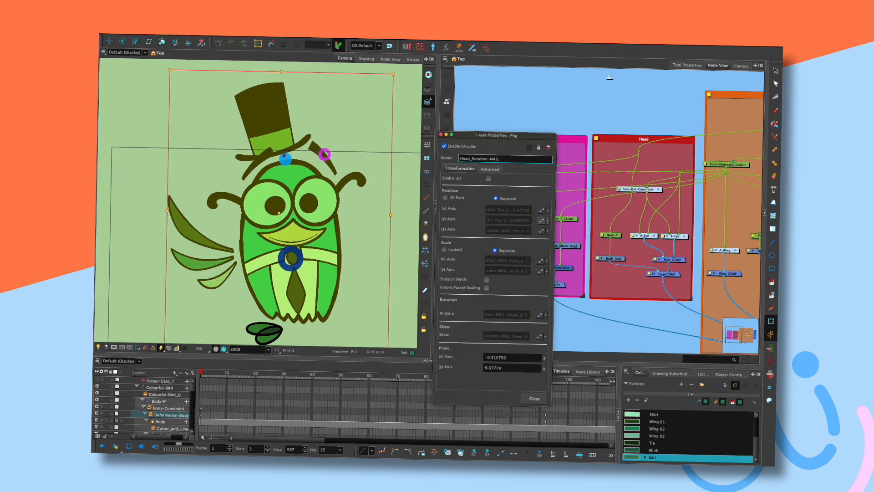
left_click(542, 220)
left_click(548, 247)
left_click(534, 398)
left_click(501, 326)
mouse_move(285, 158)
left_mouse_down()
mouse_move(318, 150)
mouse_move(287, 146)
mouse_move(294, 160)
mouse_move(285, 147)
mouse_move(284, 155)
left_mouse_up()
left_click(284, 155)
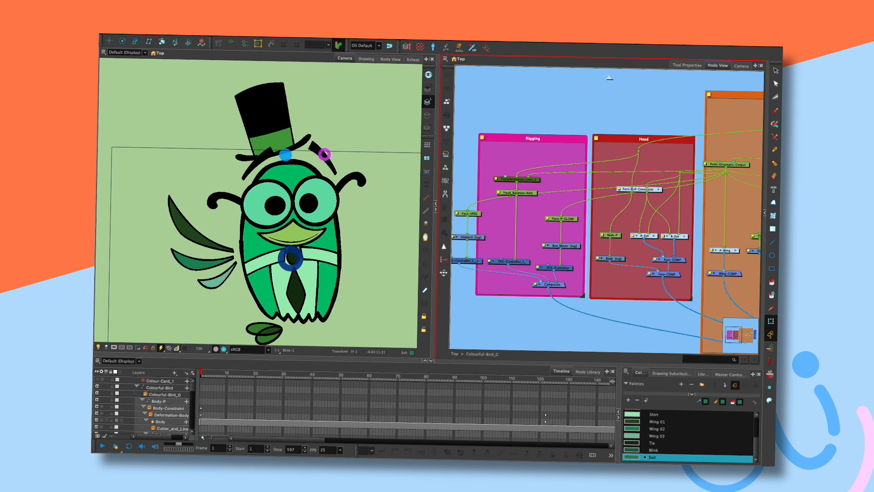
Reopen the Head_Rotation-NAIL properties, widen them, and try the Local function on the Y-axis position again
left_click(499, 193)
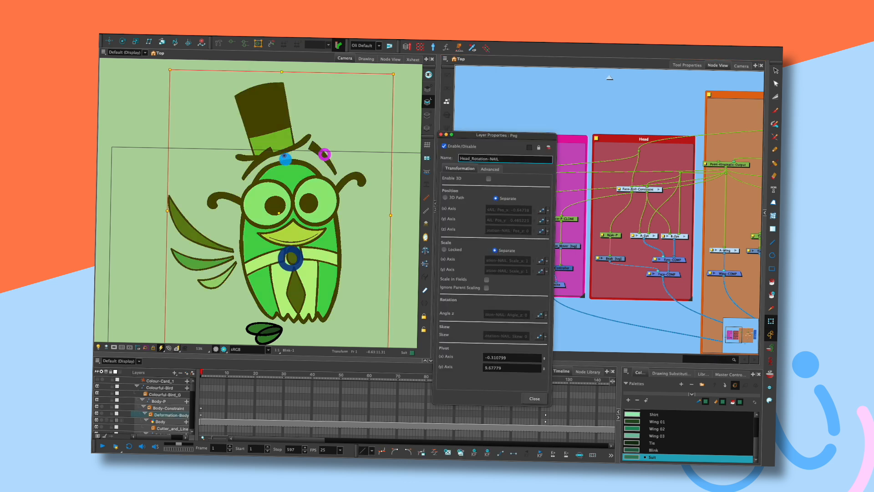
left_click_drag(500, 135, 445, 134)
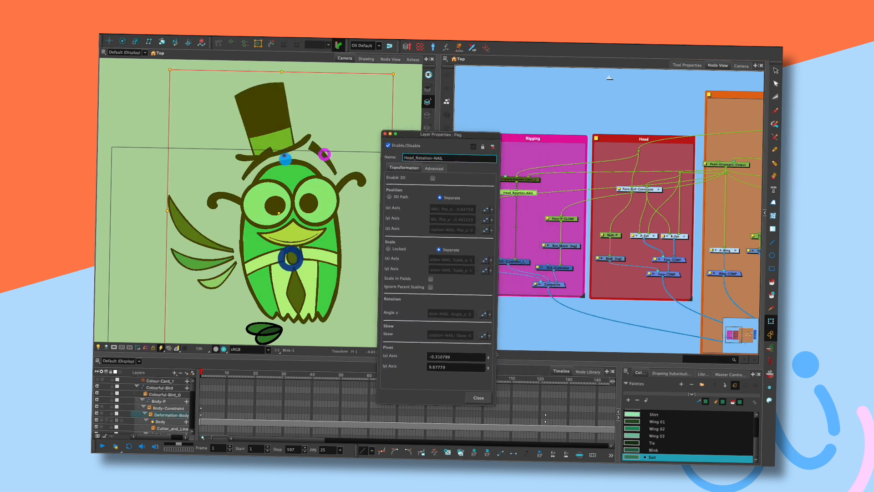
left_click_drag(498, 268, 545, 269)
left_click(574, 107)
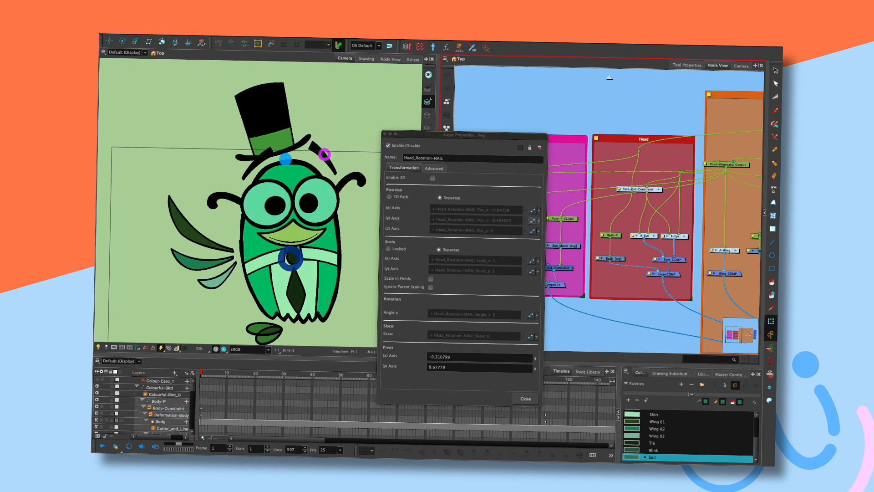
left_click(538, 220)
left_click(553, 246)
mouse_move(291, 178)
left_mouse_down()
mouse_move(302, 184)
mouse_move(288, 191)
mouse_move(315, 184)
mouse_move(281, 183)
mouse_move(299, 195)
mouse_move(292, 178)
left_mouse_up()
left_click(525, 398)
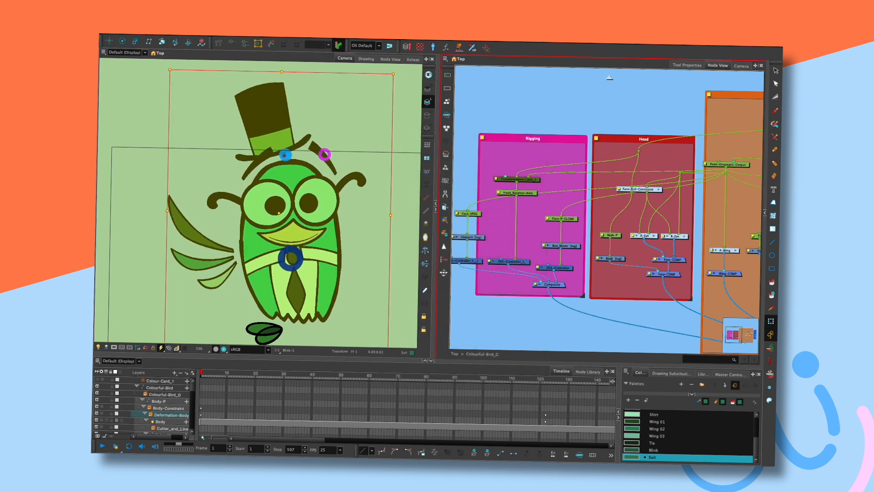
Check the Head_Rotation-NAIL peg's properties and the selection override of the OGL-Controller_1 node
double_click(518, 193)
left_click(479, 397)
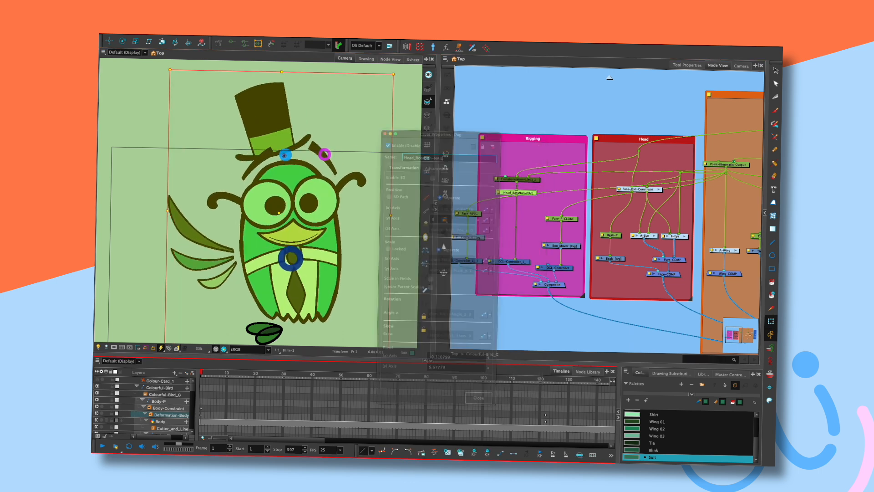
double_click(514, 261)
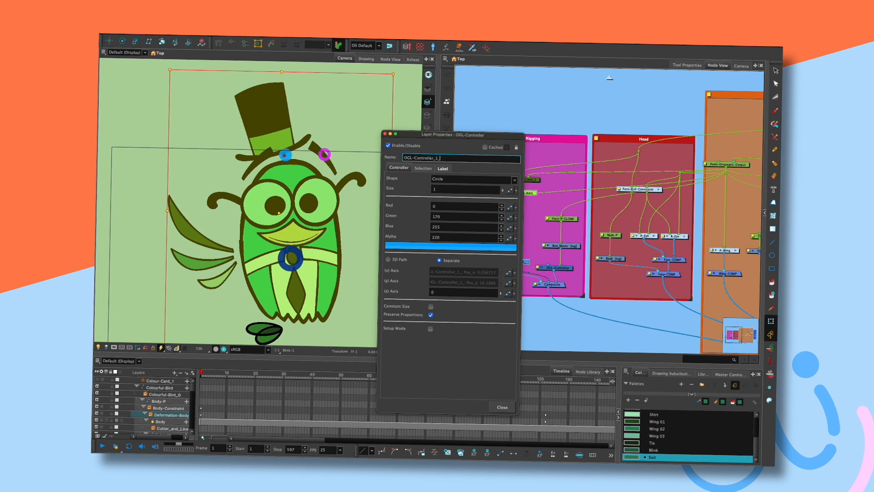
left_click(423, 168)
left_click_drag(521, 273, 620, 273)
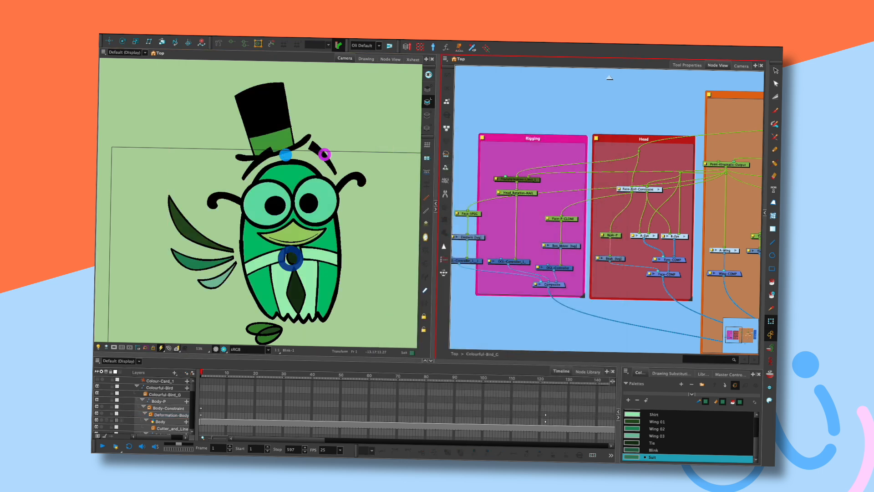
Undo the Y-axis position change on Head_Rotation-NAIL and close its properties
double_click(517, 192)
left_click_drag(539, 184, 473, 268)
key("super+z")
key("super+z")
key("super+z")
key("super+z")
key("super+z")
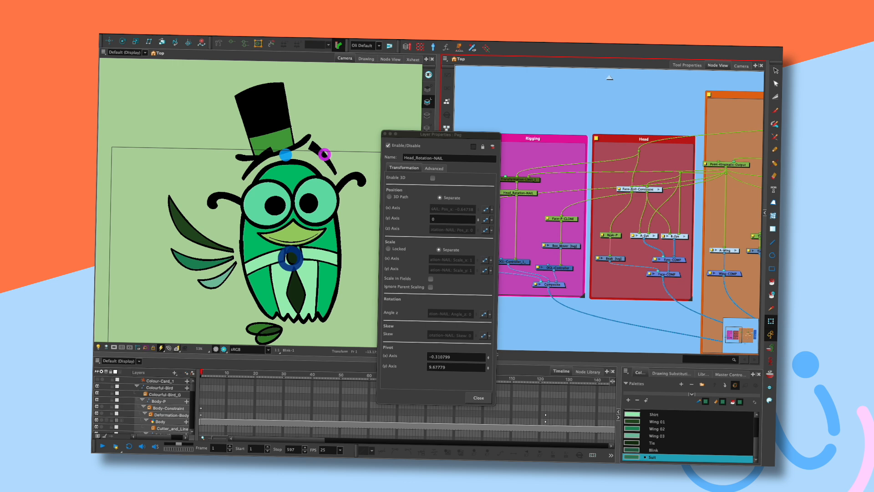
key("super+z")
key("super+z")
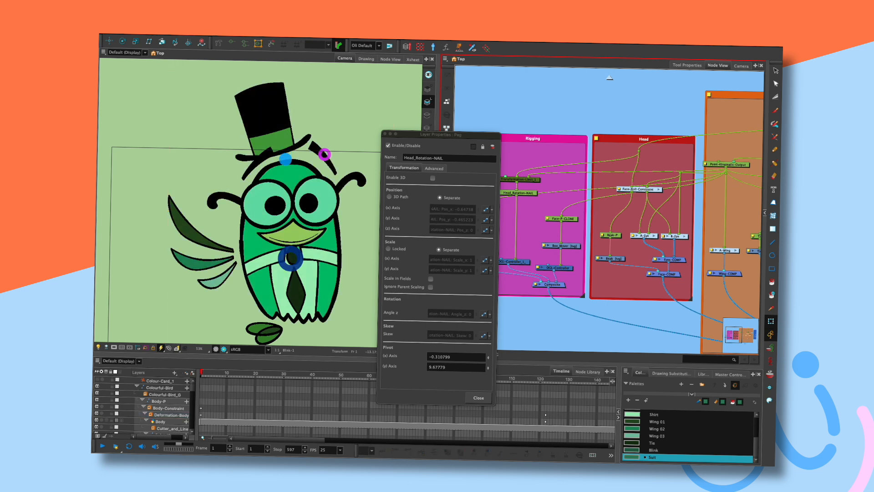
left_click(384, 133)
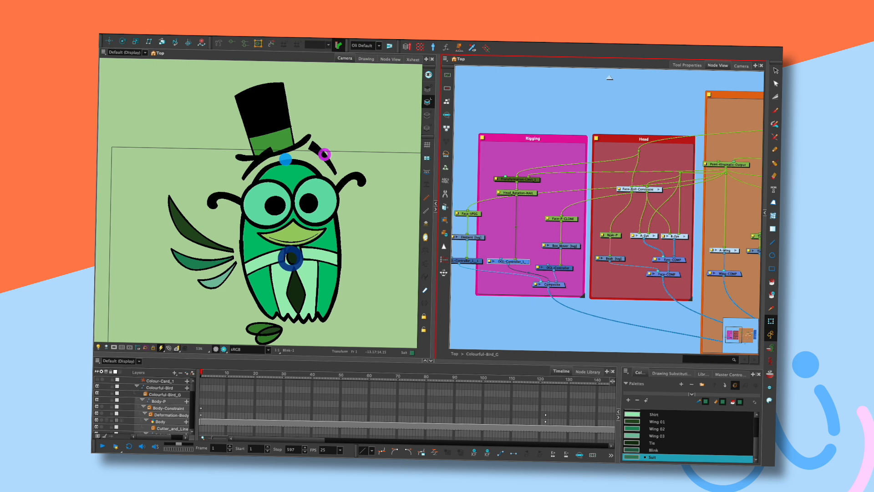
Check the circle controller's selection override, then switch the Y-axis position of Head_Rotation-NAIL to Local
key("shift+e")
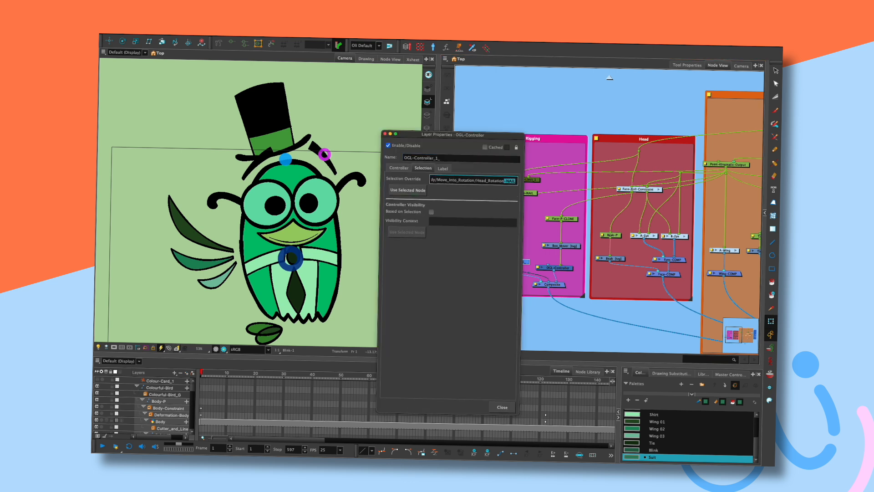
left_click(497, 406)
mouse_move(286, 159)
left_mouse_down()
mouse_move(299, 157)
mouse_move(278, 153)
mouse_move(286, 159)
left_mouse_up()
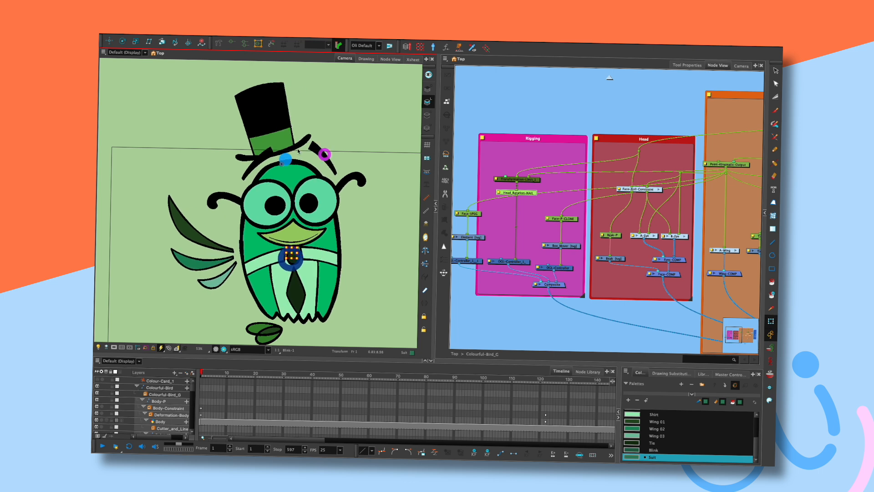
key("shift+e")
left_click(492, 221)
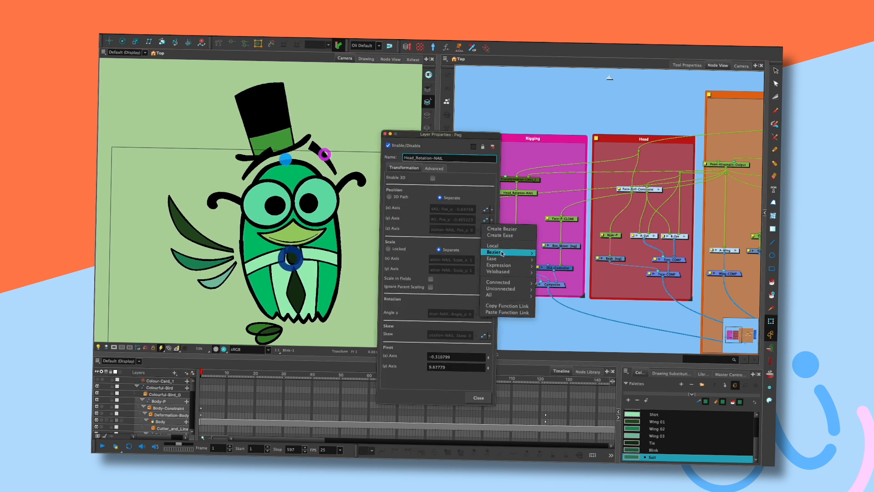
left_click(502, 247)
left_click(390, 134)
Pose the bird turned and leaning with the blue circle, the dark blue donut and the pink face controllers
left_click_drag(287, 156, 346, 176)
left_click_drag(301, 261, 277, 249)
left_click_drag(298, 160, 314, 164)
left_click_drag(254, 227, 274, 218)
left_click_drag(351, 183, 301, 171)
left_click_drag(247, 244, 268, 239)
left_click(319, 177)
mouse_move(320, 176)
left_mouse_down()
mouse_move(313, 178)
mouse_move(350, 175)
mouse_move(336, 172)
left_mouse_up()
Try rotating, scaling and squashing the face with its transform box, undoing the attempts
left_click_drag(357, 141, 343, 153)
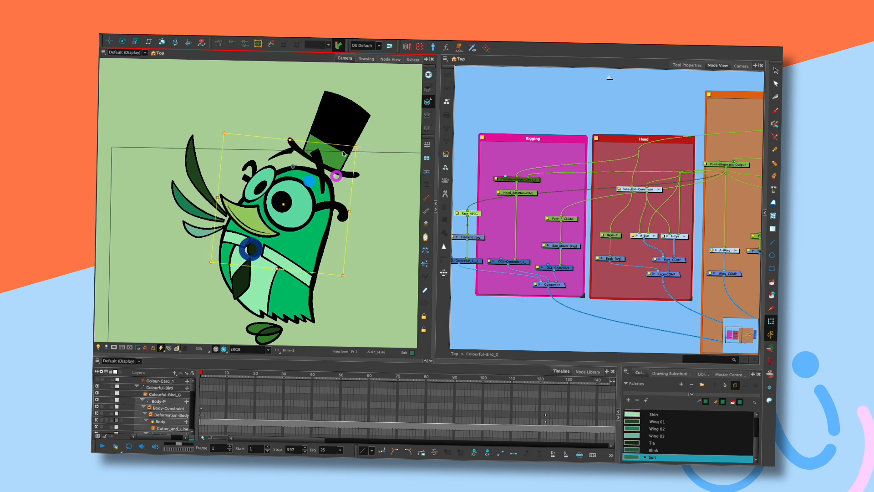
mouse_move(345, 278)
left_mouse_down()
mouse_move(330, 296)
mouse_move(348, 282)
left_mouse_up()
key("ctrl+z")
key("ctrl+z")
key("ctrl+z")
key("ctrl+z")
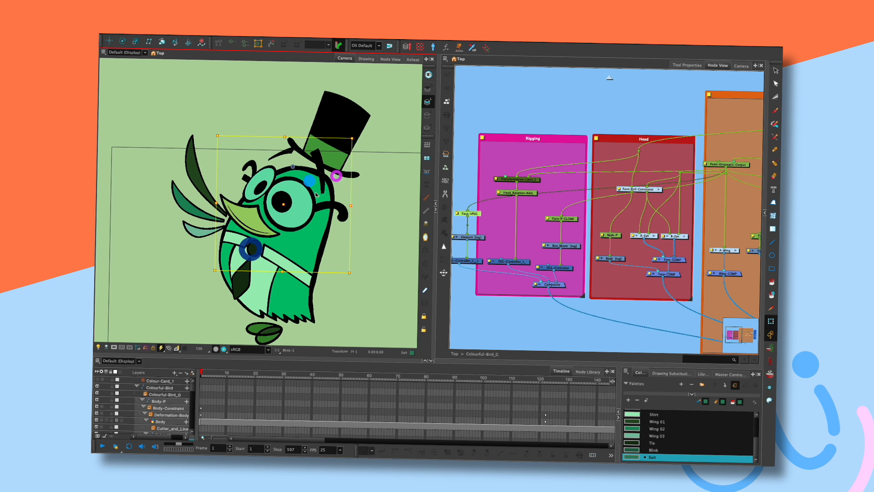
left_click_drag(280, 273, 287, 252)
key("ctrl+z")
left_click_drag(357, 136, 360, 138)
key("ctrl+z")
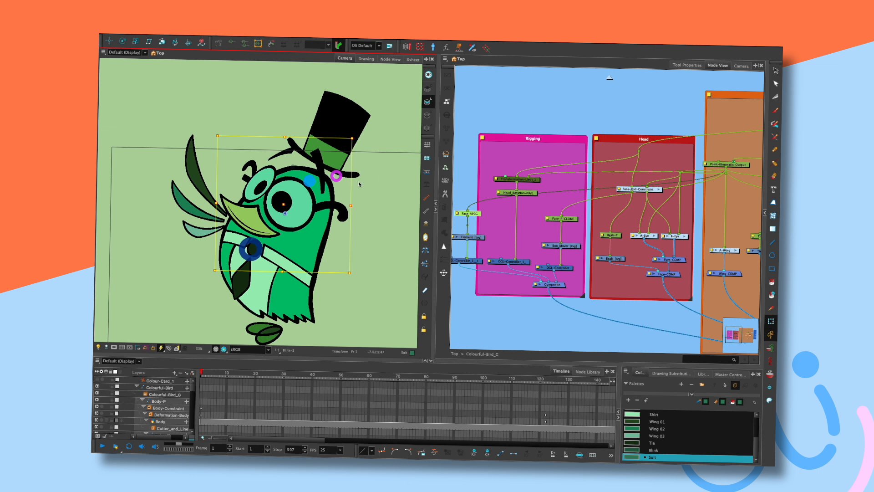
Squash the face vertically with its transform box and raise the pink face controller slightly
left_click_drag(283, 269, 295, 250)
key("ctrl+z")
key("Escape")
left_click(309, 225)
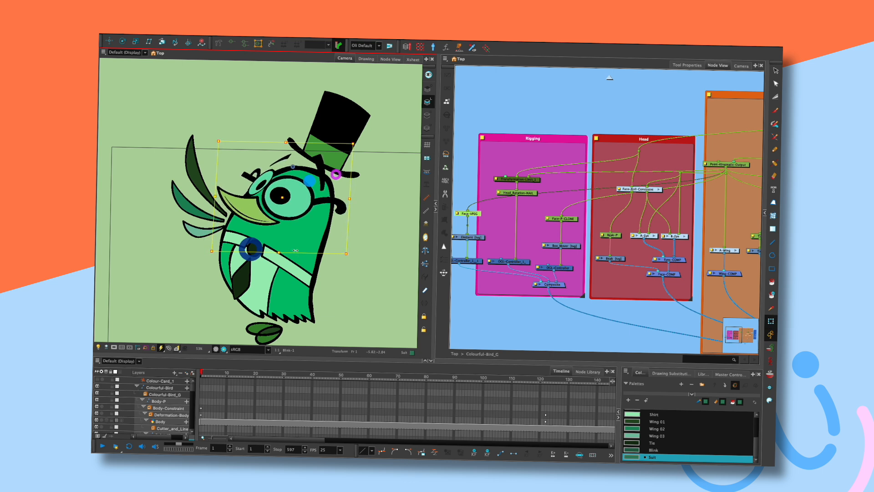
key("Escape")
left_click_drag(339, 178, 339, 174)
key("Escape")
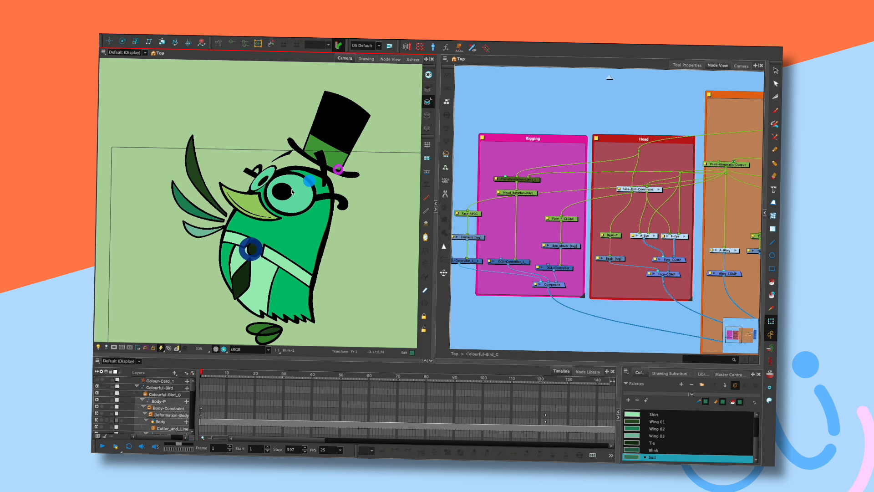
Reposition both pupils inside the eyes and nudge the body upward with the dark blue donut controller
left_click_drag(290, 192, 287, 184)
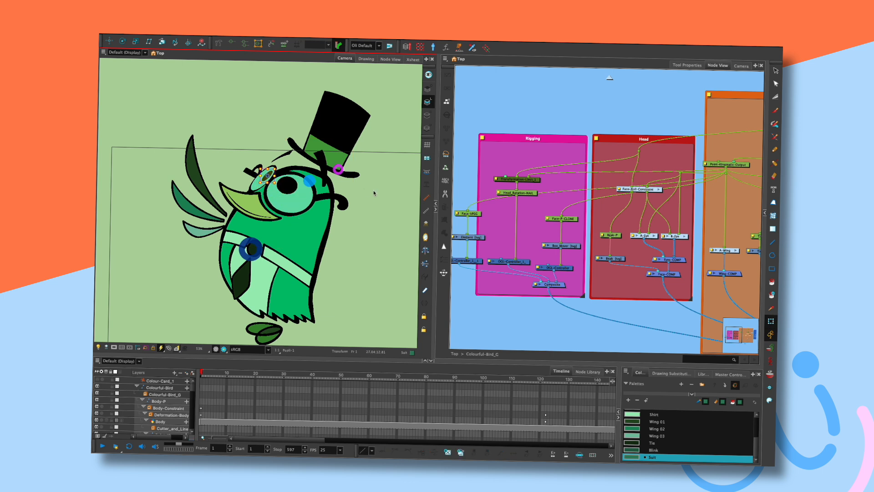
left_click_drag(267, 176, 262, 182)
left_click_drag(287, 185, 282, 191)
left_click_drag(262, 250, 262, 248)
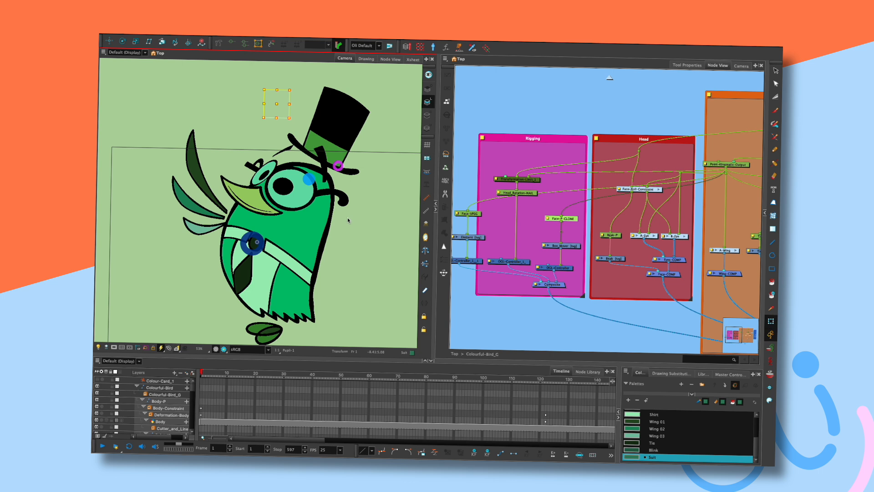
Undo the body, pupil and face changes back to the unsquashed face
key("super+z")
key("super+z")
key("super+z")
key("super+z")
key("super+z")
key("super+z")
key("super+z")
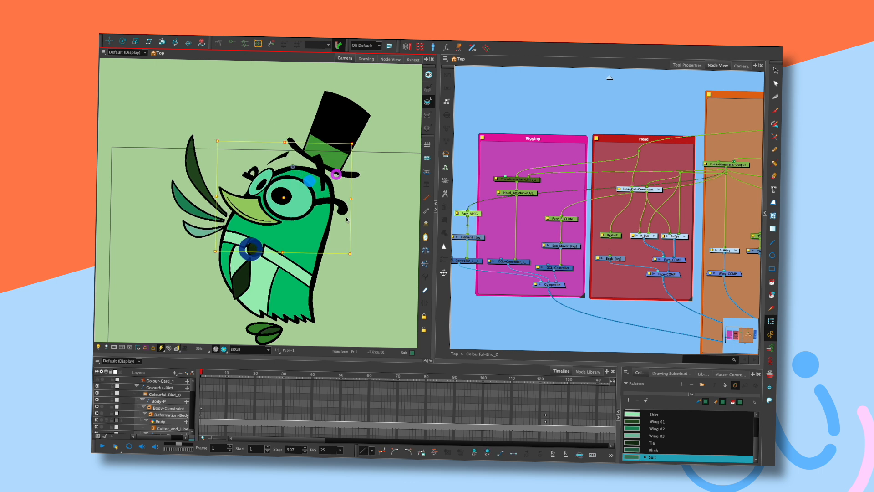
key("super+z")
key("super+z")
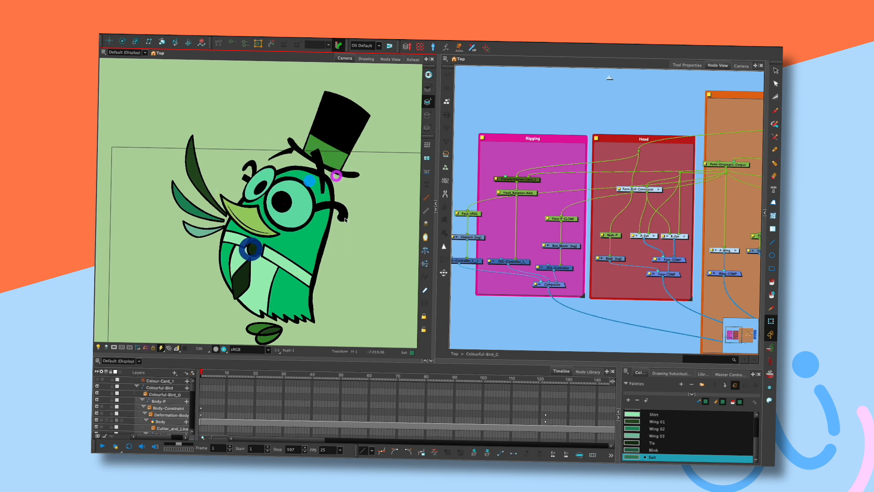
key("super+z")
key("super+z")
key("super+z")
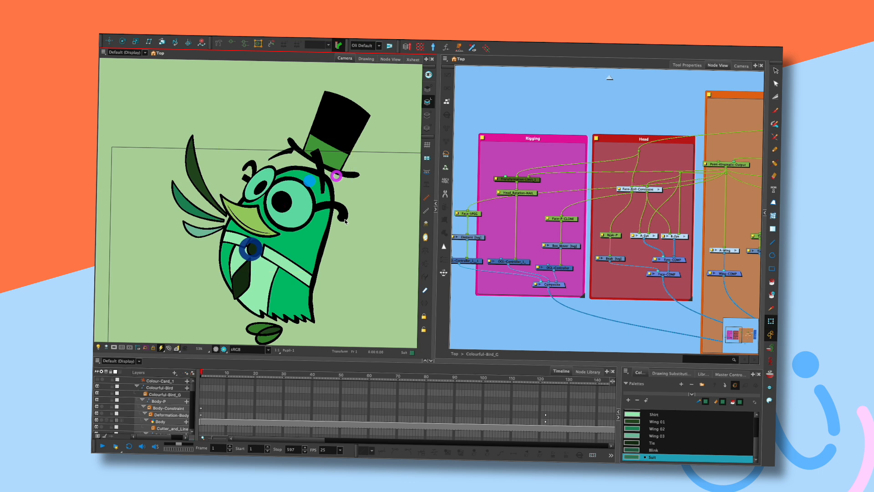
key("super+z")
Shift the face slightly toward the beak side with the pink face controller
left_click(362, 199)
left_click_drag(336, 177, 331, 174)
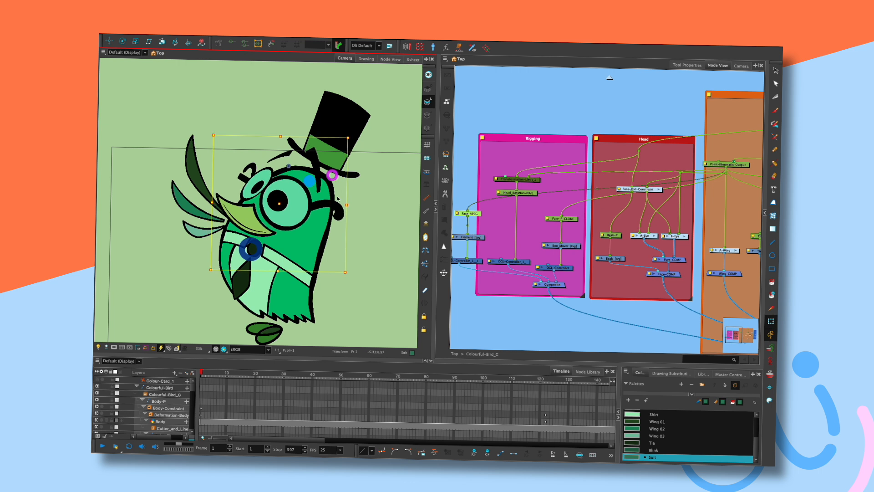
Open the A-Eye group and inspect its Eye-P, Eye_Turn and Eye_Constraint nodes
left_click(646, 230)
left_click(654, 236)
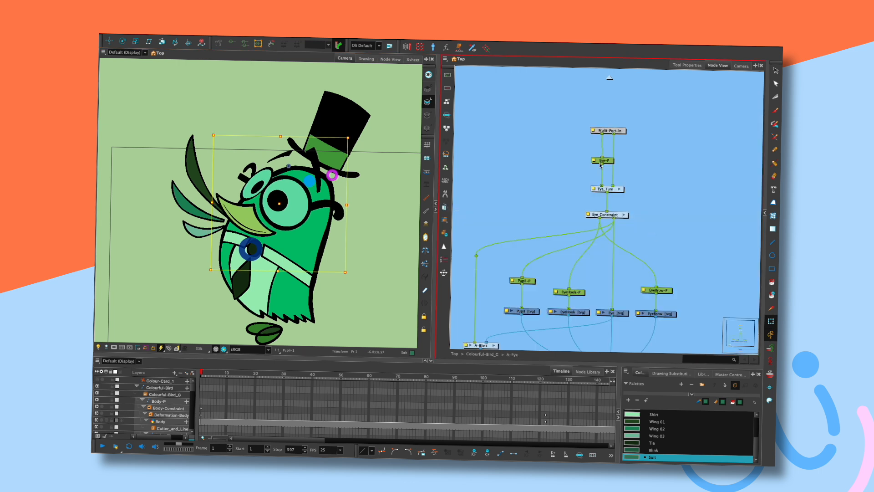
scroll(626, 171, "down", 2)
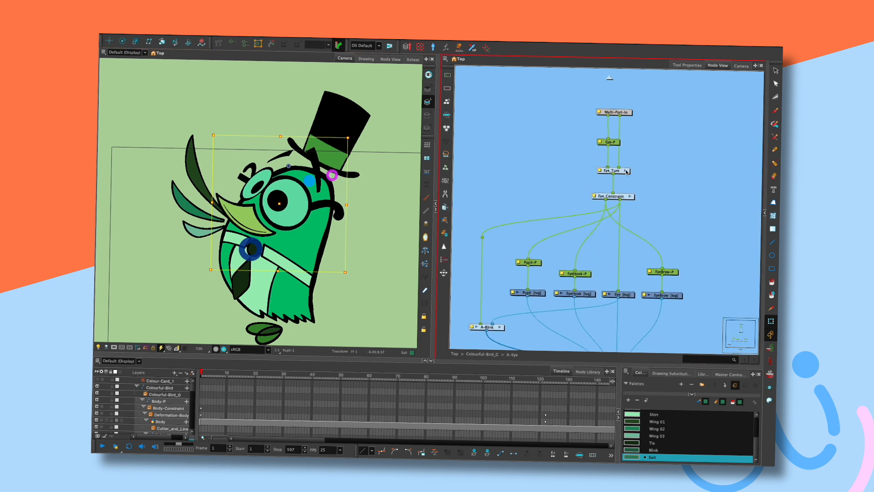
left_click(630, 196)
left_click(611, 79)
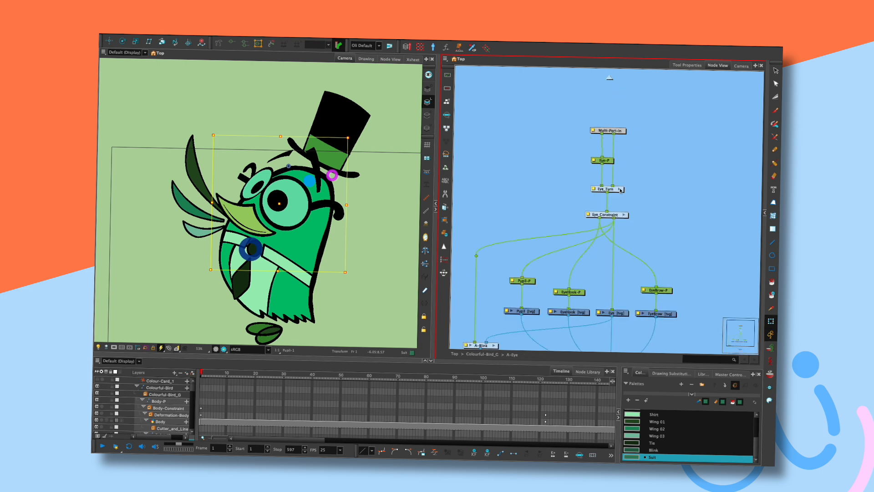
Open the Eye_Turn group inside A-Eye and inspect its Center-NAIL and Edge-NAIL pegs
left_click(624, 190)
scroll(612, 207, "left", 2)
left_click(621, 209)
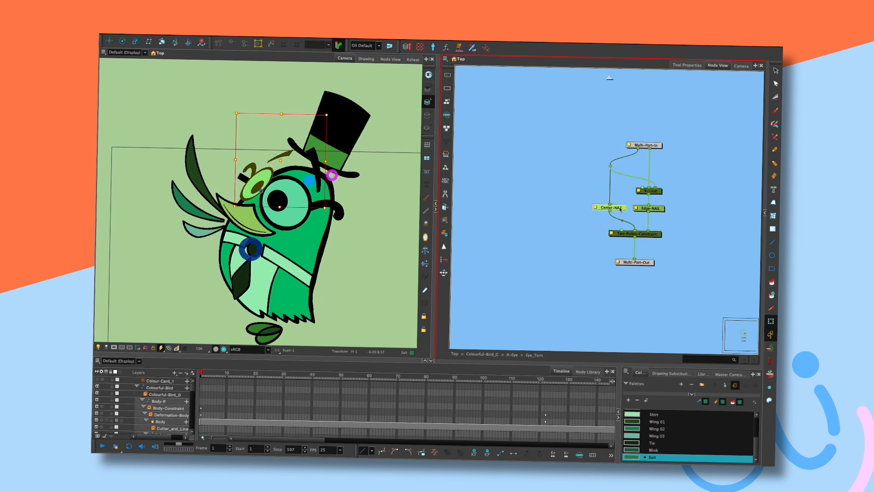
left_click(656, 211)
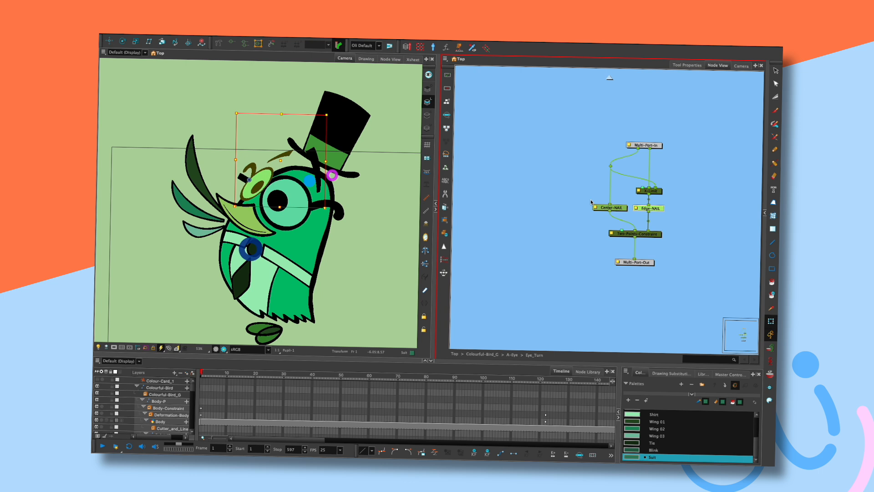
left_click(265, 157)
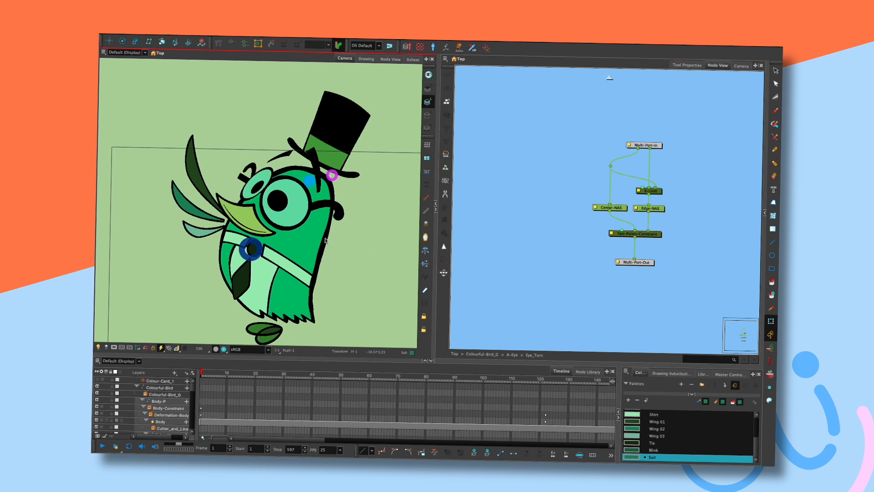
Bring the face and body back to a front pose with the controllers and lower the body with the dark blue donut
left_click(427, 171)
left_click_drag(345, 164, 378, 165)
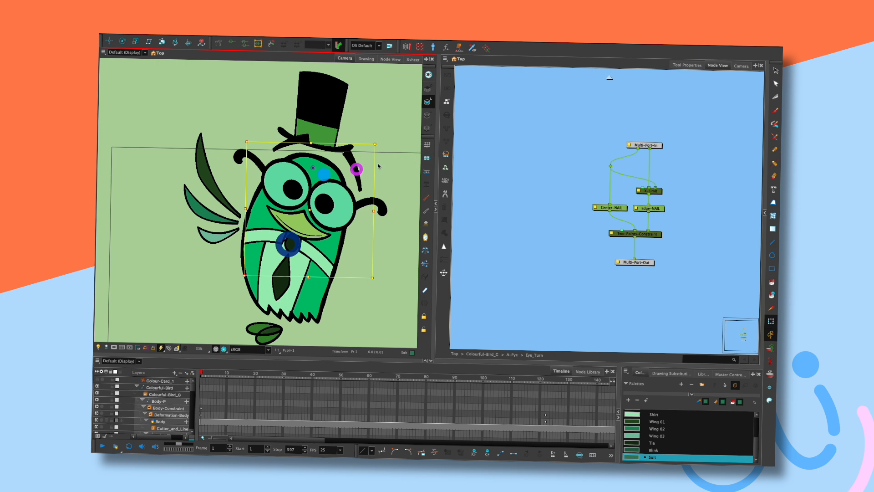
left_click(427, 158)
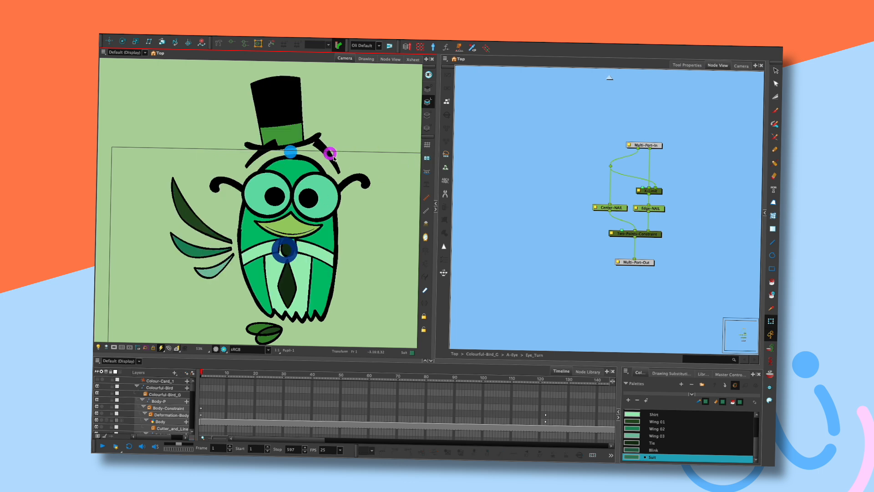
left_click_drag(296, 245, 300, 271)
Move the pivot of A-Eye's Edge-NAIL peg farther outward, past the eye's outer rim
left_click(291, 189)
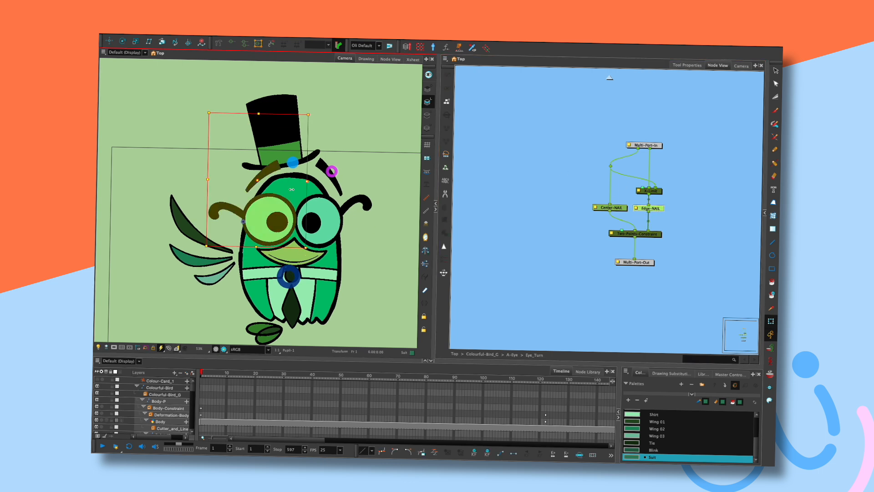
key("alt+3")
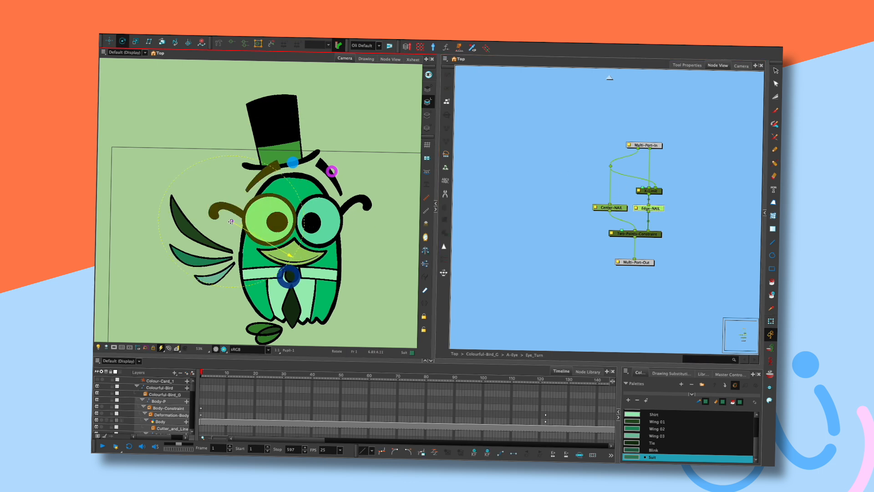
key("shift+t")
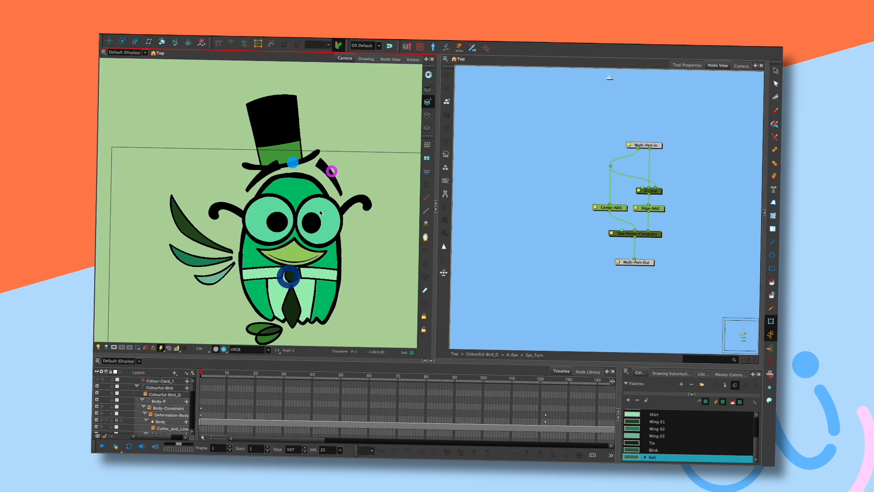
Test the eye turn by leaning the body to the side and nudging the face, and undo both tests
left_click_drag(298, 279, 250, 268)
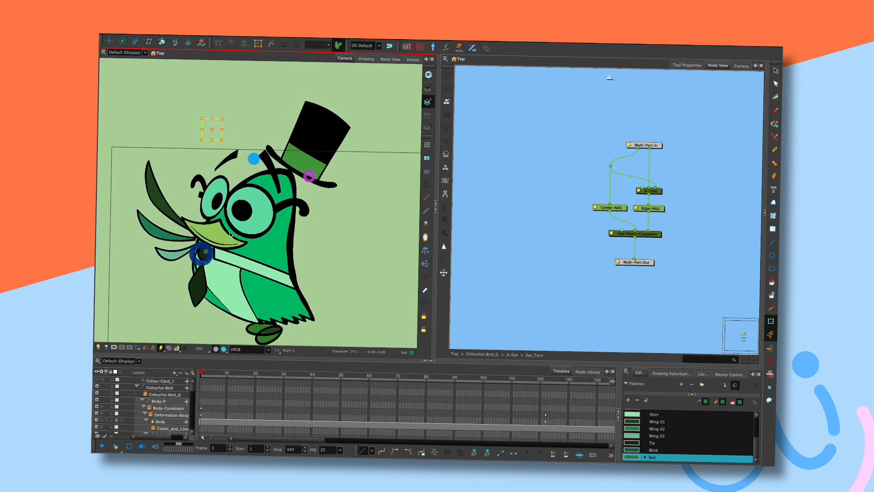
key("ctrl+z")
mouse_move(335, 174)
left_mouse_down()
mouse_move(308, 177)
mouse_move(306, 168)
mouse_move(353, 171)
mouse_move(285, 179)
mouse_move(331, 171)
left_mouse_up()
mouse_move(297, 265)
left_mouse_down()
mouse_move(297, 246)
mouse_move(297, 253)
left_mouse_up()
mouse_move(356, 253)
left_mouse_down()
mouse_move(371, 222)
mouse_move(353, 274)
mouse_move(321, 297)
mouse_move(353, 247)
left_mouse_up()
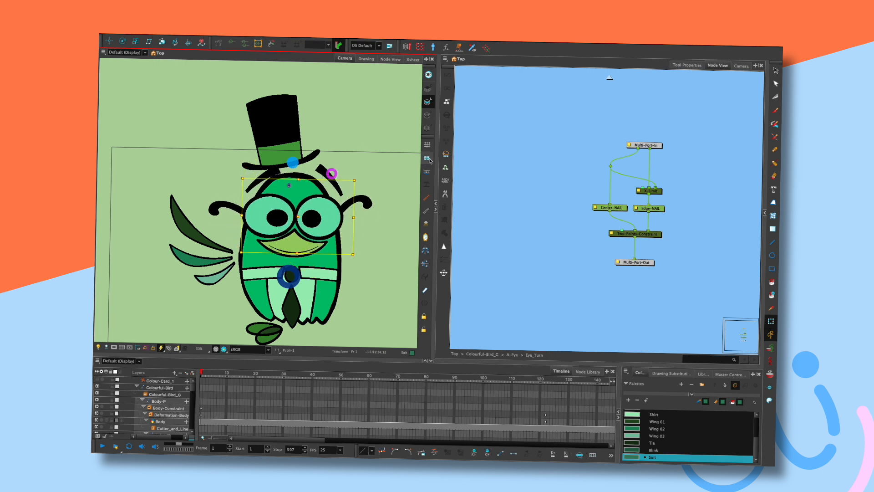
key("ctrl+z")
Open B-Eye's Eye_Turn group and move the Edge-NAIL pivot outward past the eye's outer rim
left_click(646, 158)
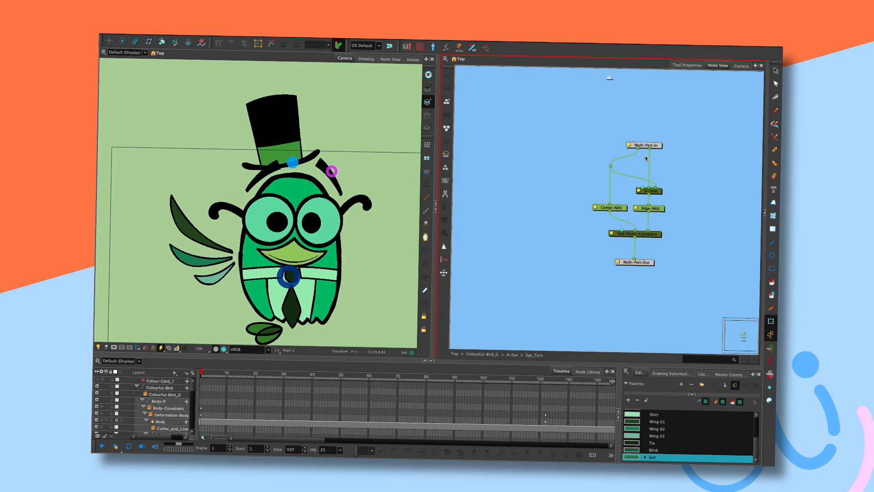
left_click(609, 78)
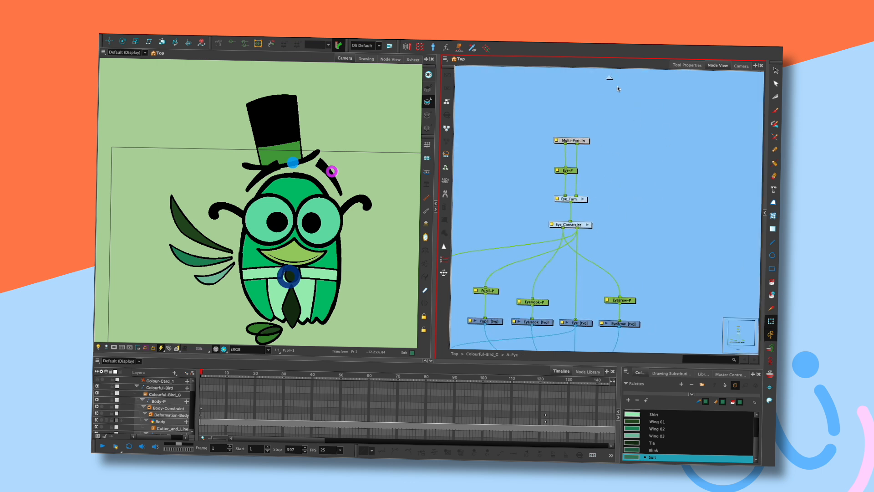
left_click(610, 78)
left_click(647, 216)
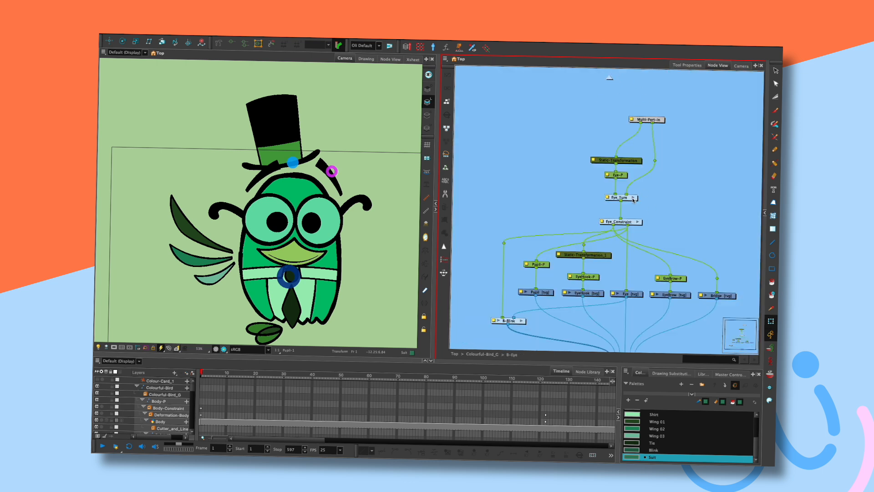
left_click(633, 198)
left_click(616, 223)
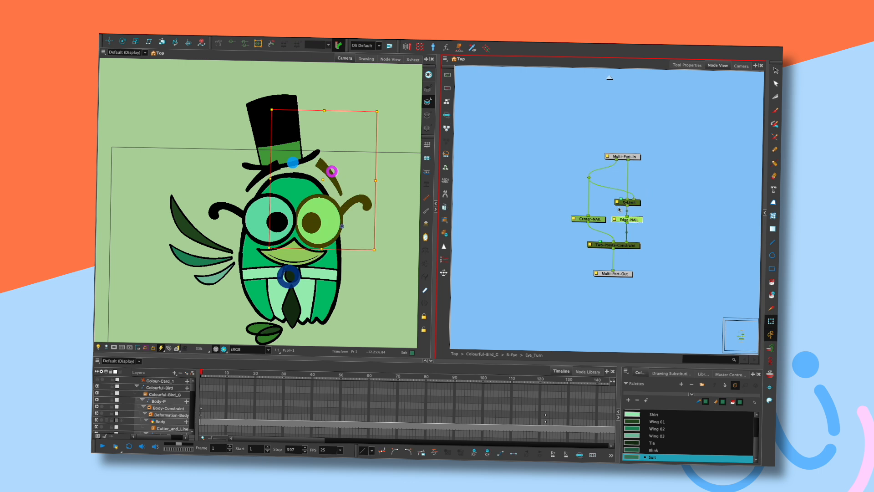
key("alt+3")
key("shift+t")
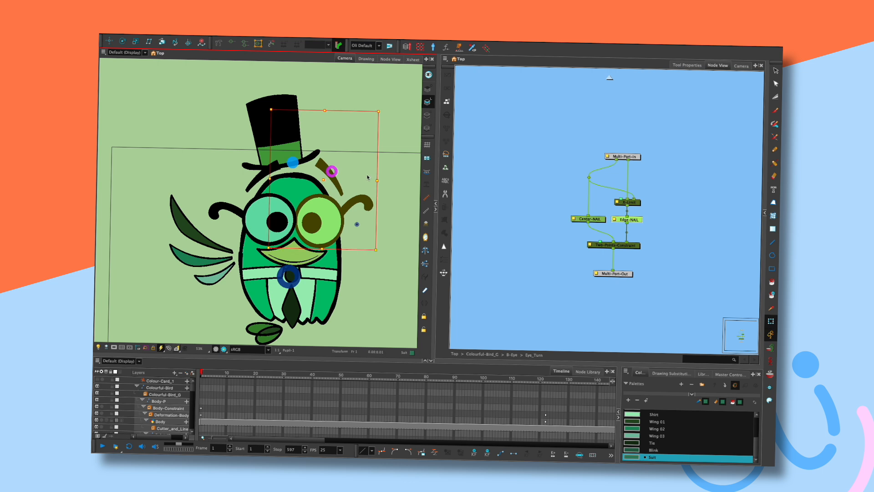
Shift the face with the pink controller and lean the body strongly to the beak side with the dark blue donut
left_click(364, 167)
left_click_drag(337, 177, 359, 146)
left_click_drag(296, 287, 255, 257)
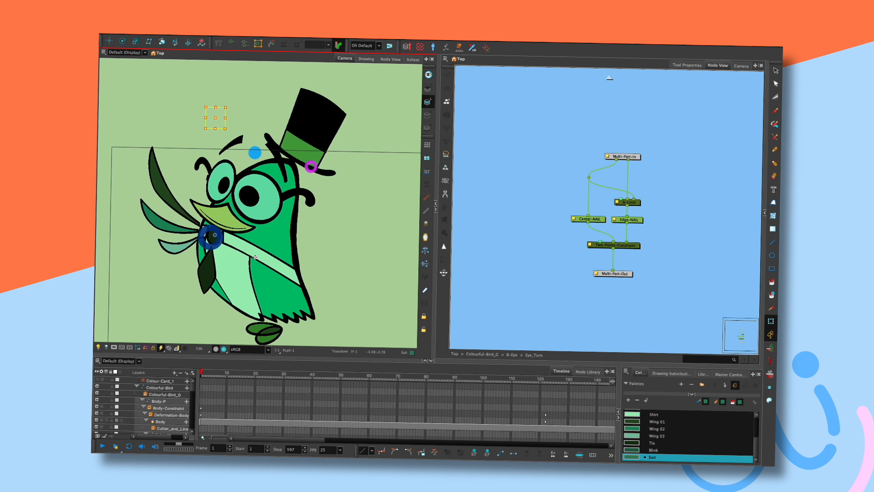
Try shifting the pivot of B-Eye's Edge-NAIL inward in the leaned pose, and leave its Eye_Turn group
left_click(278, 166)
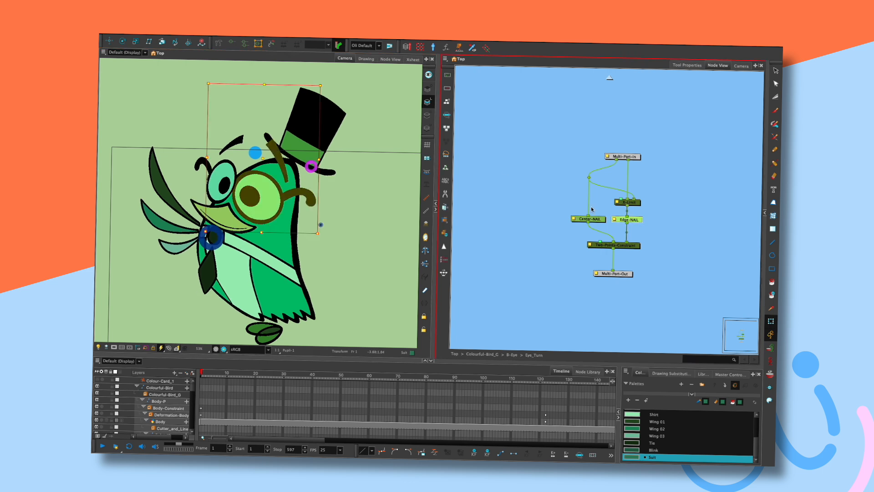
key("alt+3")
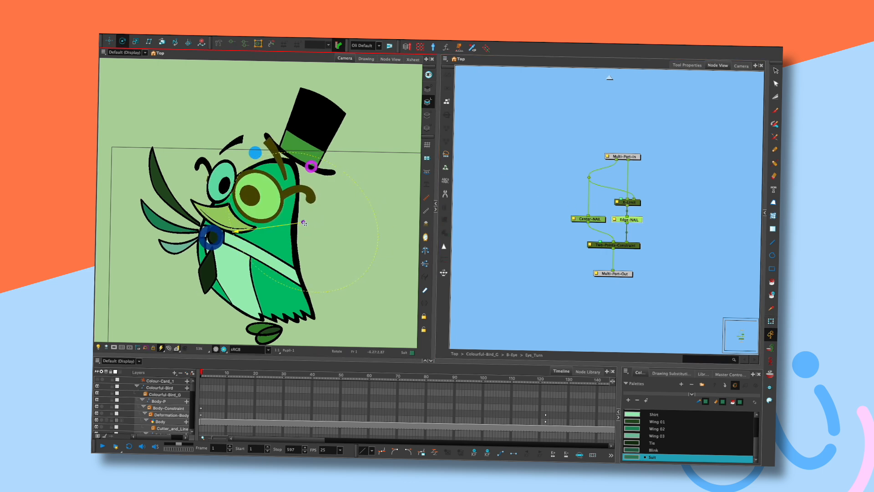
left_click(607, 87)
left_click(609, 78)
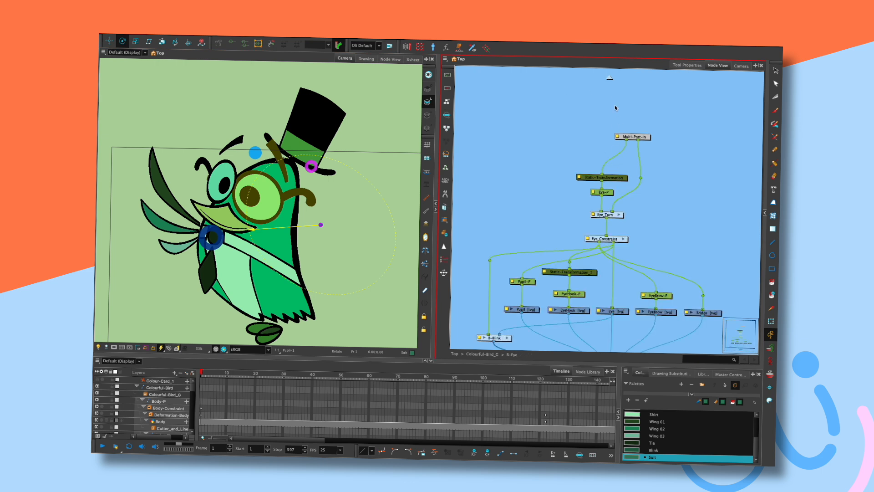
Open A-Eye's Eye_Turn group and raise the Edge-NAIL pivot to the base of the eye hook
key("ctrl+shift+Return")
left_click(586, 214)
left_click(585, 200)
left_click(650, 208)
mouse_move(203, 175)
left_mouse_down()
mouse_move(212, 175)
mouse_move(205, 166)
left_mouse_up()
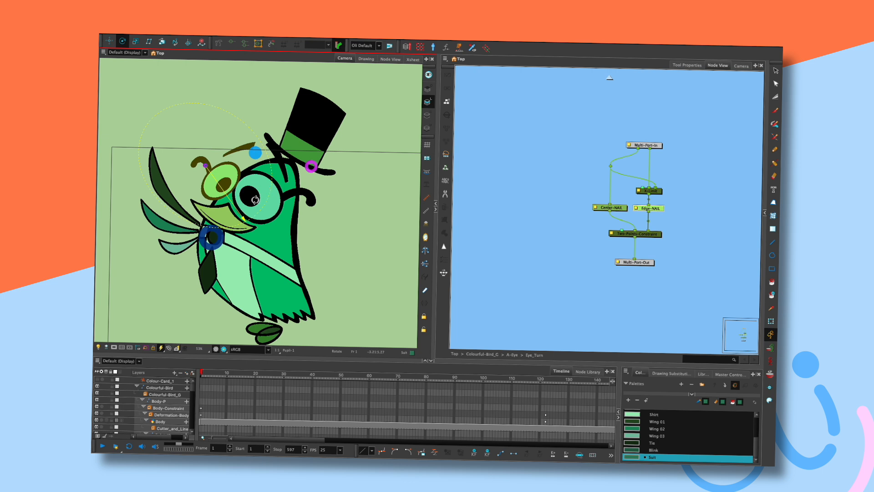
Nudge the face with the pink controller and recheck the pivot of A-Eye's Edge-NAIL
key("shift+t")
key("Escape")
mouse_move(313, 168)
left_mouse_down()
mouse_move(304, 187)
mouse_move(321, 164)
mouse_move(313, 170)
left_mouse_up()
key("alt+3")
left_click(650, 208)
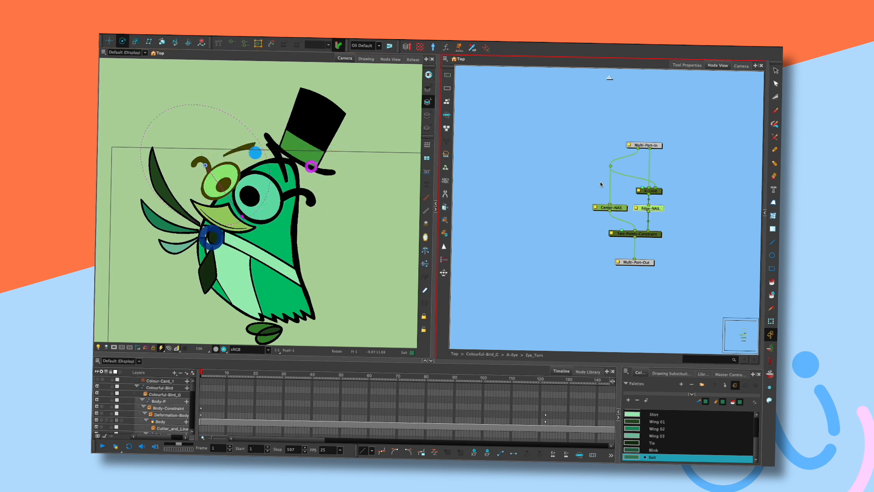
key("shift+t")
mouse_move(311, 166)
left_mouse_down()
mouse_move(318, 155)
mouse_move(303, 180)
mouse_move(314, 171)
left_mouse_up()
Undo the latest face nudges, redoing and undoing them again to compare the eye's tilt
key("ctrl+z")
key("ctrl+z")
key("ctrl+z")
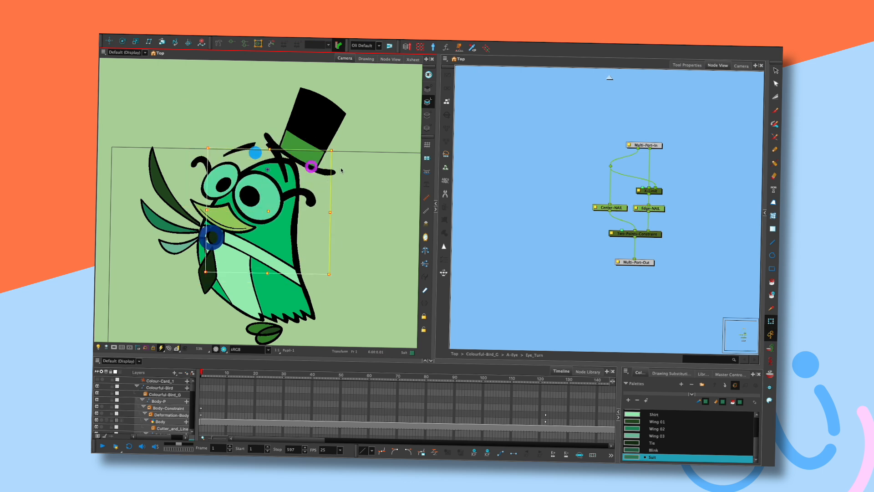
key("ctrl+shift+z")
key("ctrl+shift+z")
key("ctrl+z")
key("ctrl+z")
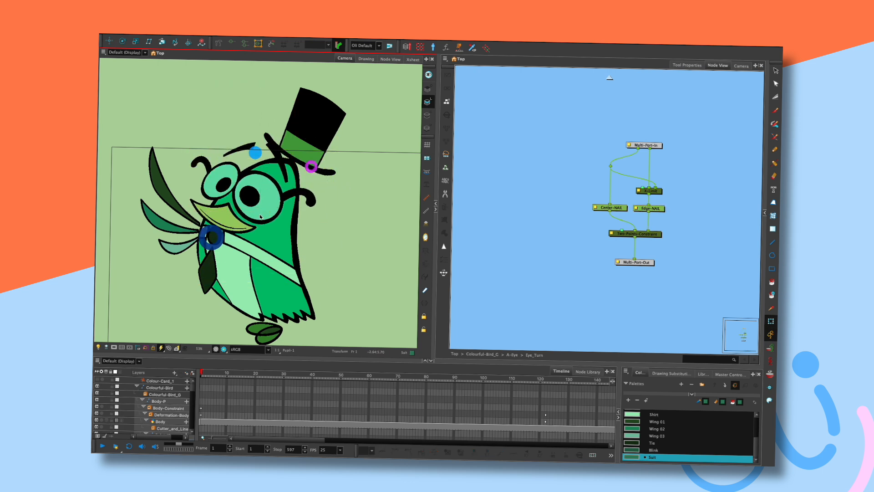
Lean the body to the opposite side and raise the pivot of B-Eye's Edge-NAIL to beside the eye hook
left_click_drag(220, 242, 281, 246)
left_click(609, 78)
left_click(610, 79)
left_click(610, 78)
left_click(647, 215)
left_click(620, 215)
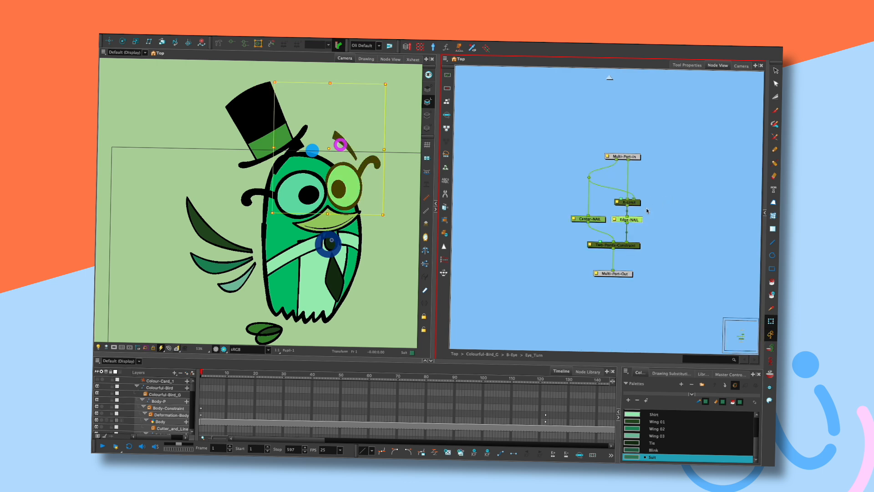
key("alt+3")
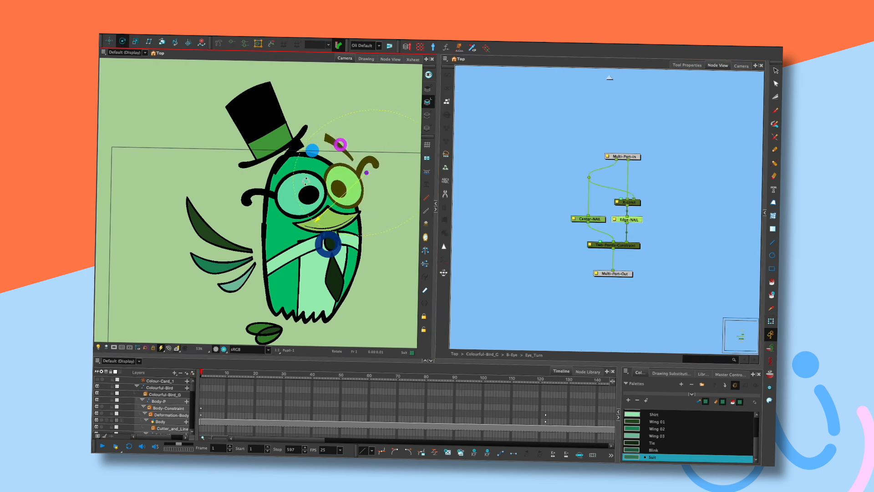
key("shift+t")
Center the face with the pink controller and straighten and lower the body with the dark blue donut
mouse_move(340, 144)
left_mouse_down()
mouse_move(323, 155)
mouse_move(344, 136)
mouse_move(325, 151)
left_mouse_up()
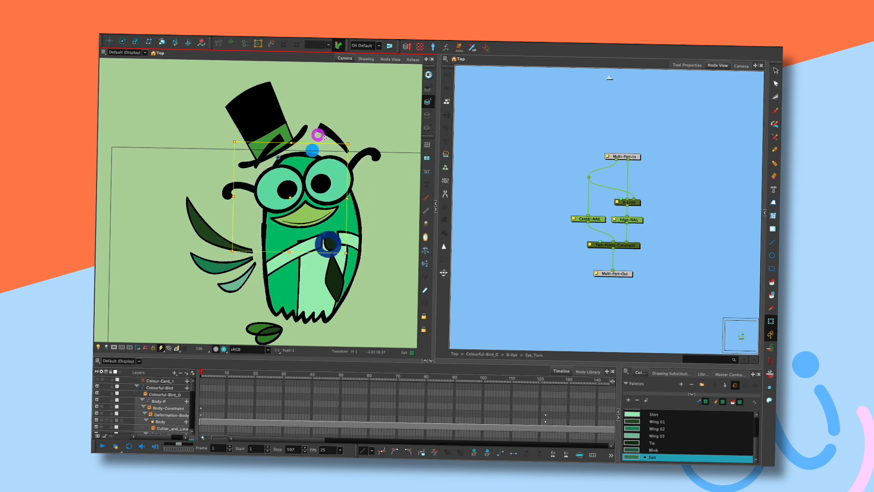
left_click(397, 188)
left_click_drag(328, 243, 309, 270)
left_click(363, 238)
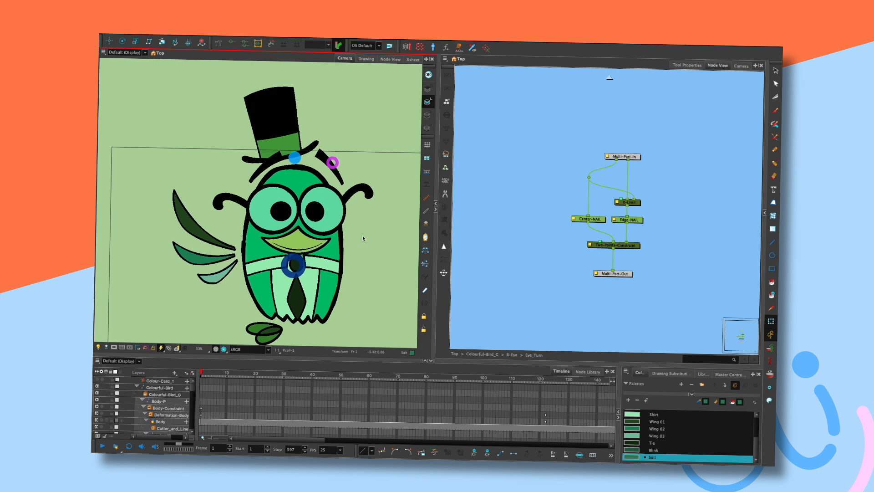
Try transforming the wing beside the body and undo the change
left_click(220, 244)
mouse_move(243, 294)
left_mouse_down()
mouse_move(274, 280)
mouse_move(284, 247)
mouse_move(267, 279)
left_mouse_up()
key("super+z")
left_click(370, 236)
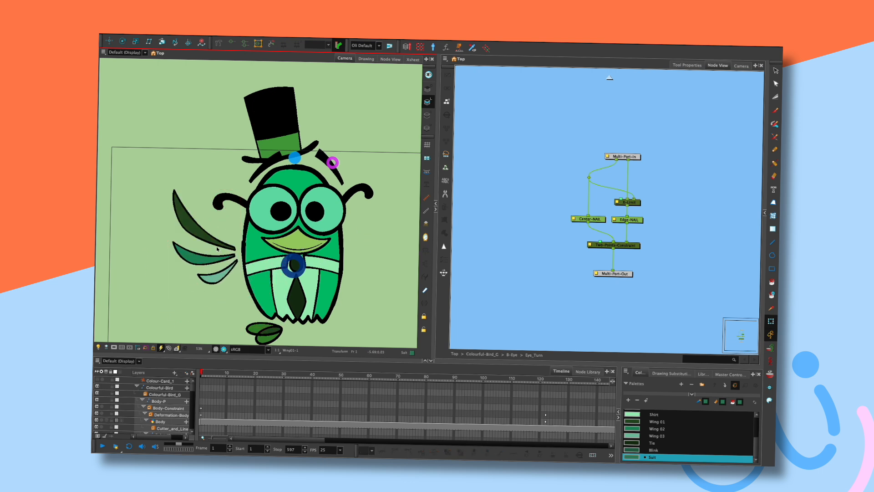
Return to the B-Eye group and show the deformation controls of the uppermost wing feather
left_click(610, 78)
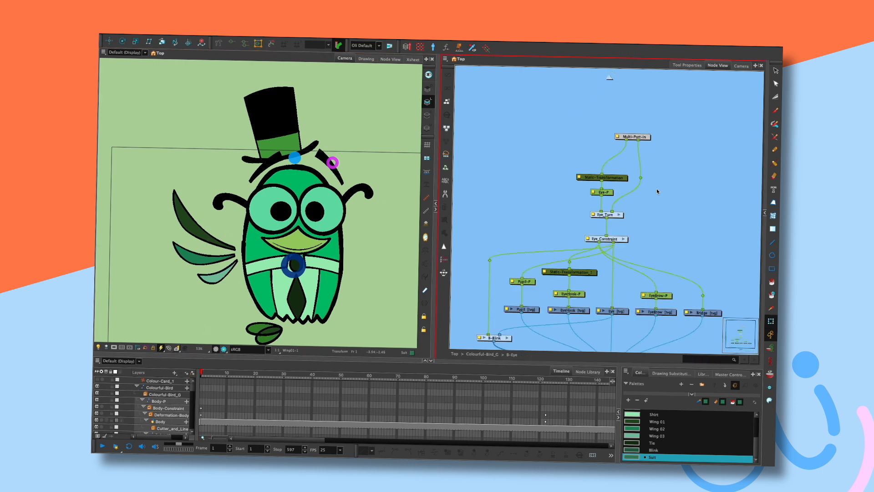
left_click_drag(656, 188, 565, 156)
left_click(229, 256)
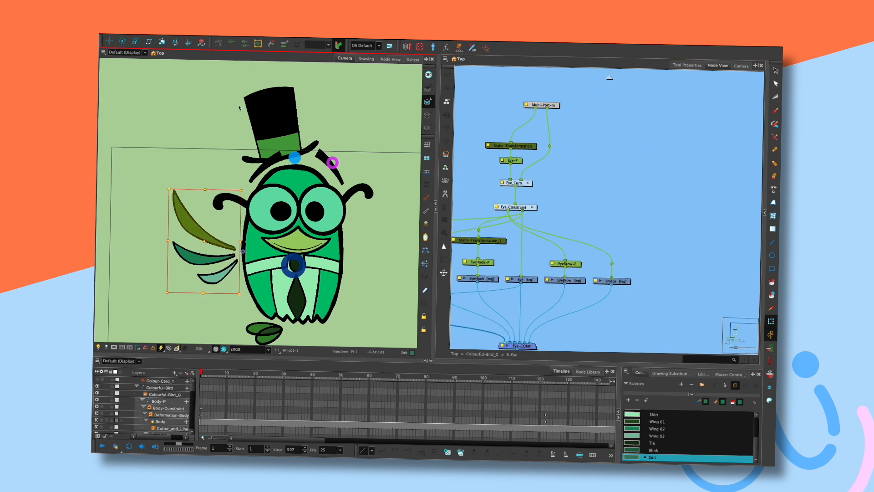
left_click(231, 43)
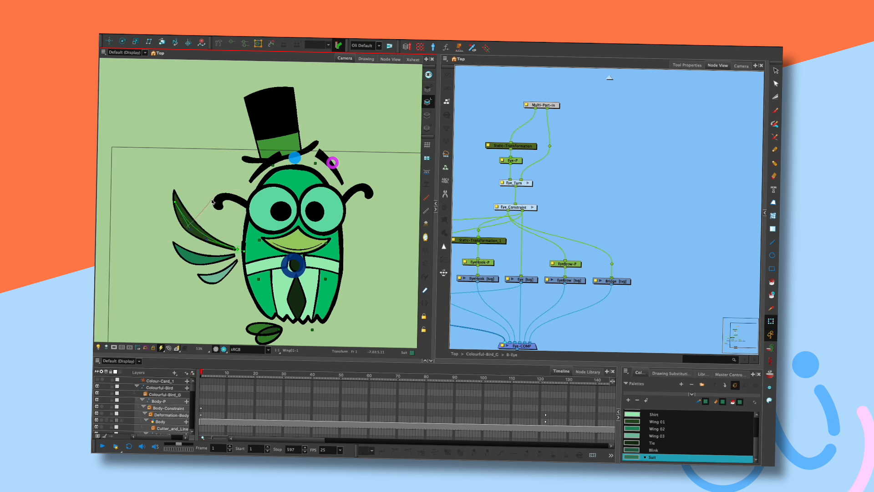
Try bending the uppermost wing feather with its deformation points and transforming the wing, and undo all wing changes
left_click_drag(188, 227, 210, 199)
left_click_drag(208, 239, 220, 219)
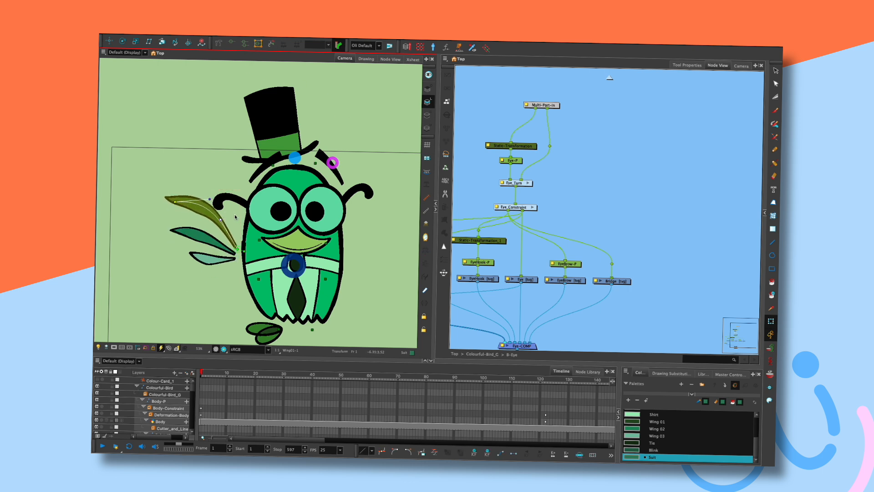
left_click_drag(176, 202, 197, 227)
key("shift+t")
left_click_drag(242, 293, 376, 234)
key("ctrl+z")
key("ctrl+z")
key("ctrl+z")
key("ctrl+z")
key("ctrl+z")
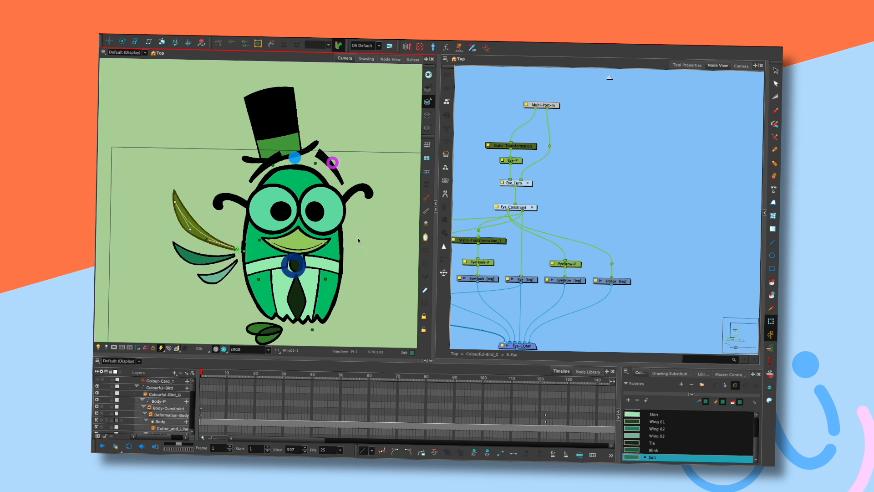
left_click(357, 234)
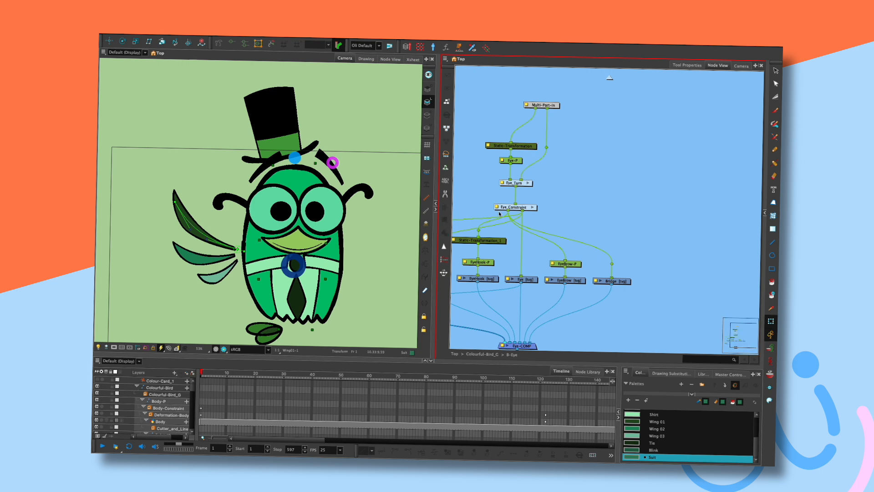
Shift the body slightly toward the wing with the dark blue donut, then try moving the foot and undo that move
left_click_drag(300, 269, 277, 270)
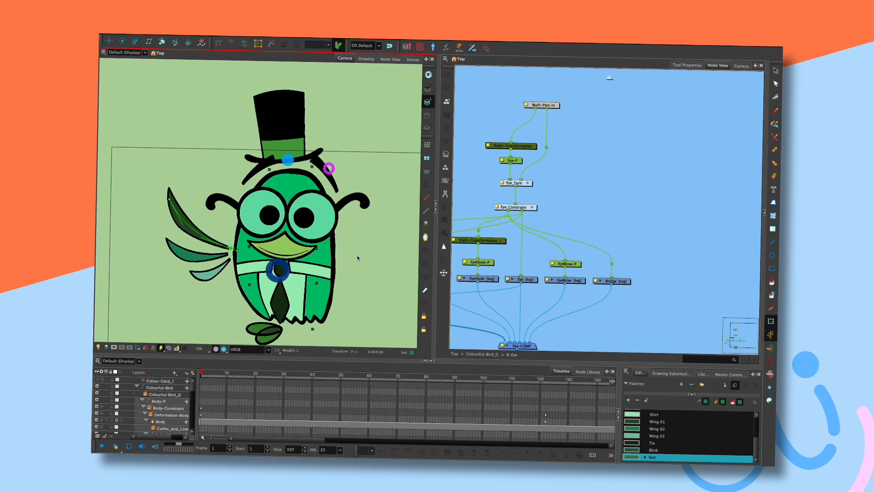
mouse_move(268, 337)
left_mouse_down()
mouse_move(241, 331)
mouse_move(259, 337)
mouse_move(245, 333)
mouse_move(275, 321)
left_mouse_up()
key("ctrl+z")
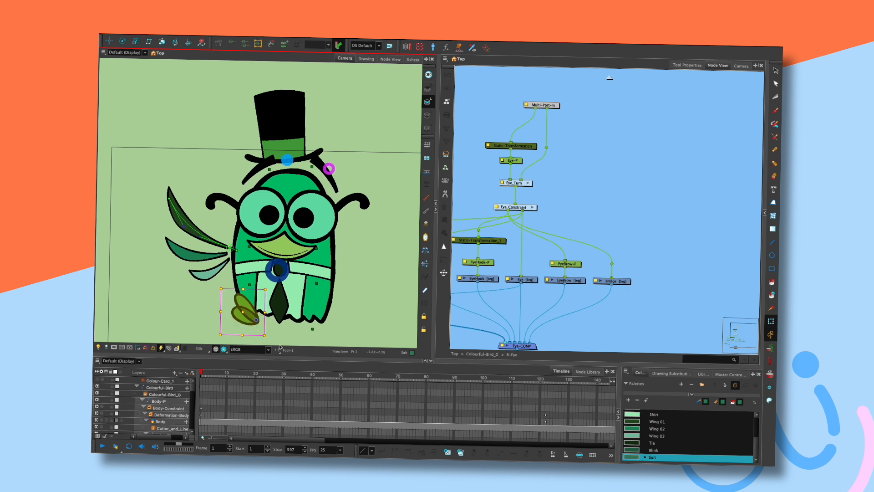
key("ctrl+z")
key("ctrl+z")
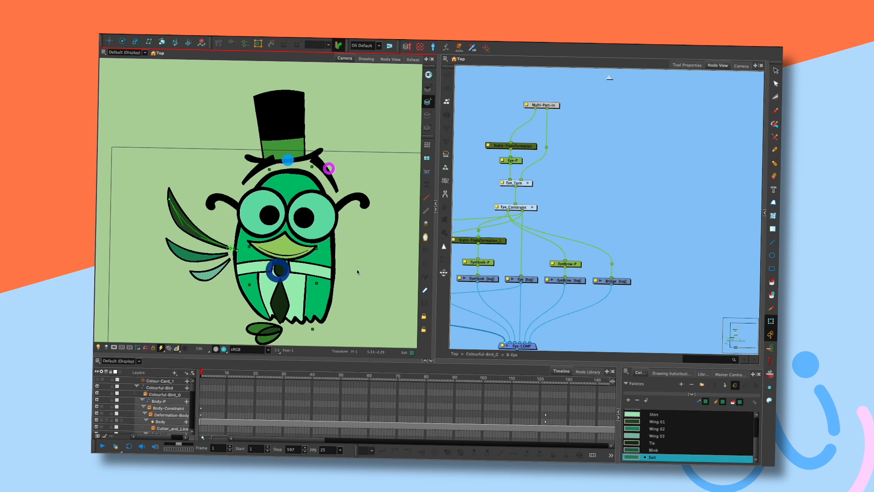
Try squashing the B-Eye vertically and restore its round shape
left_click_drag(321, 255, 328, 241)
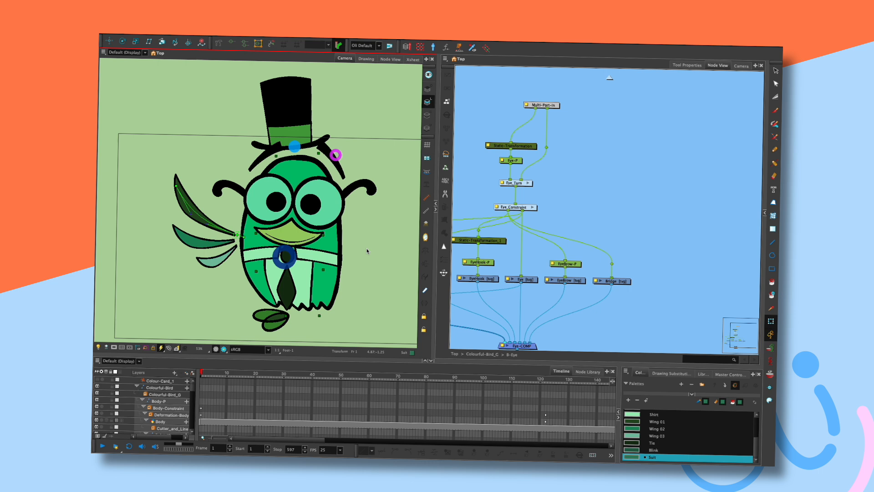
left_click(331, 209)
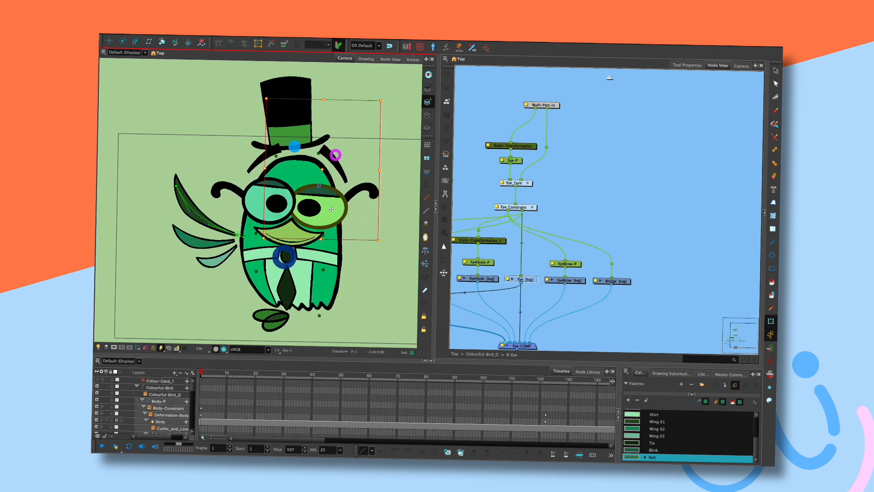
left_click(367, 221)
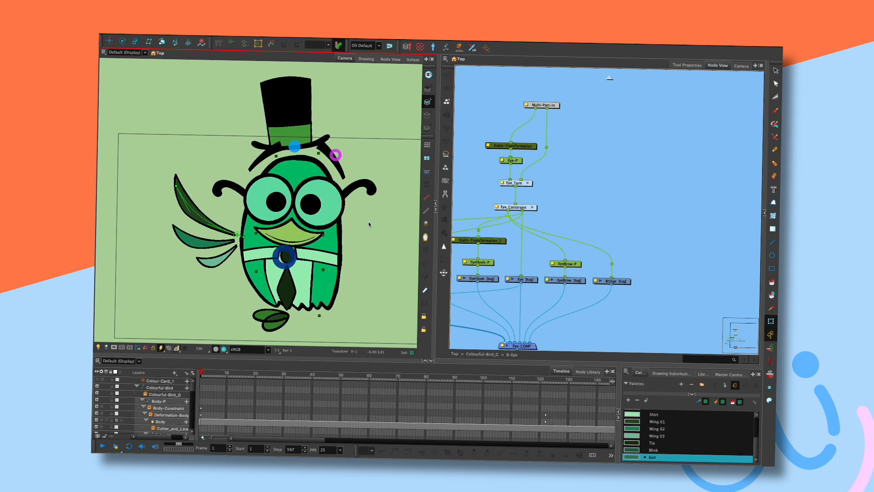